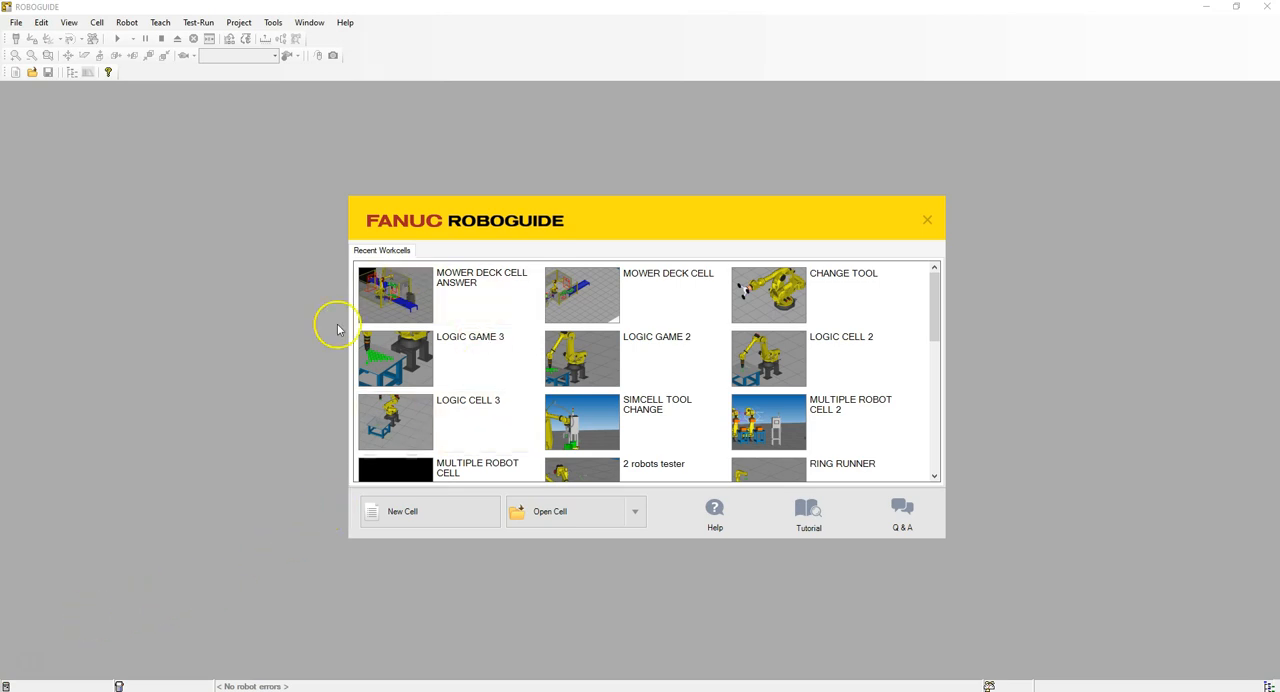
# Step: Start a new workcell with the HandlingPRO process and name it CELL CREATION MOWER DECK
pyautogui.click(434, 515)
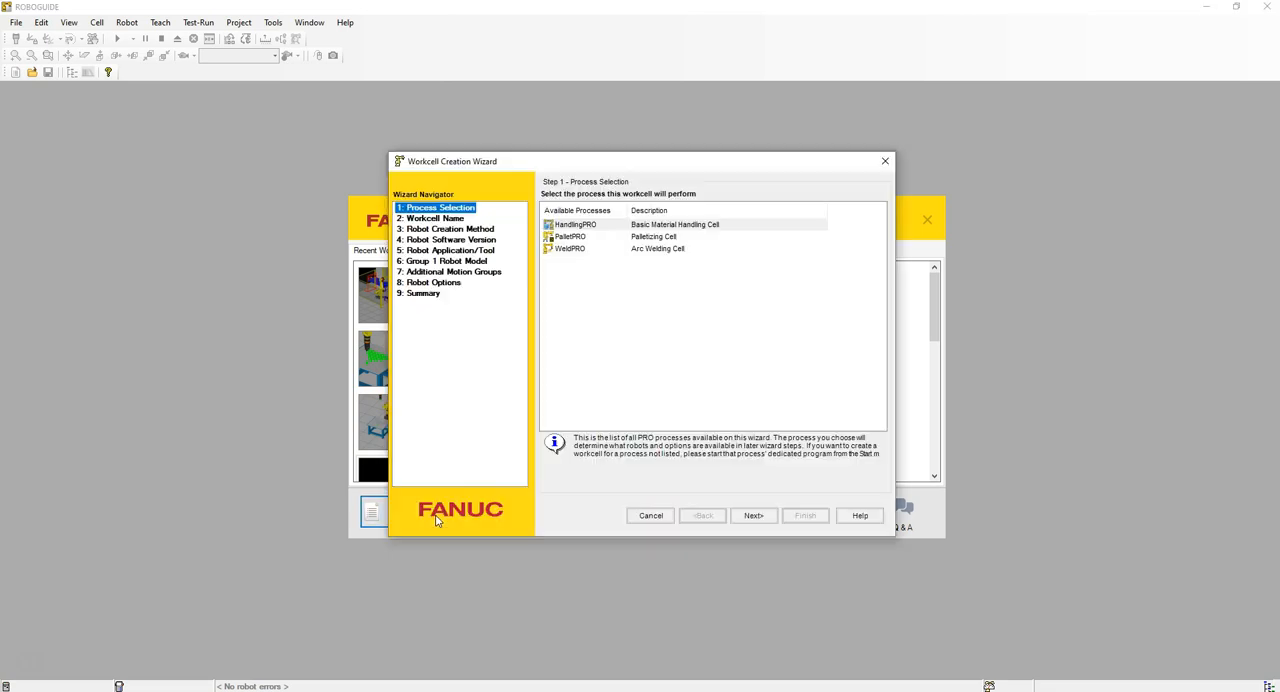
pyautogui.click(753, 515)
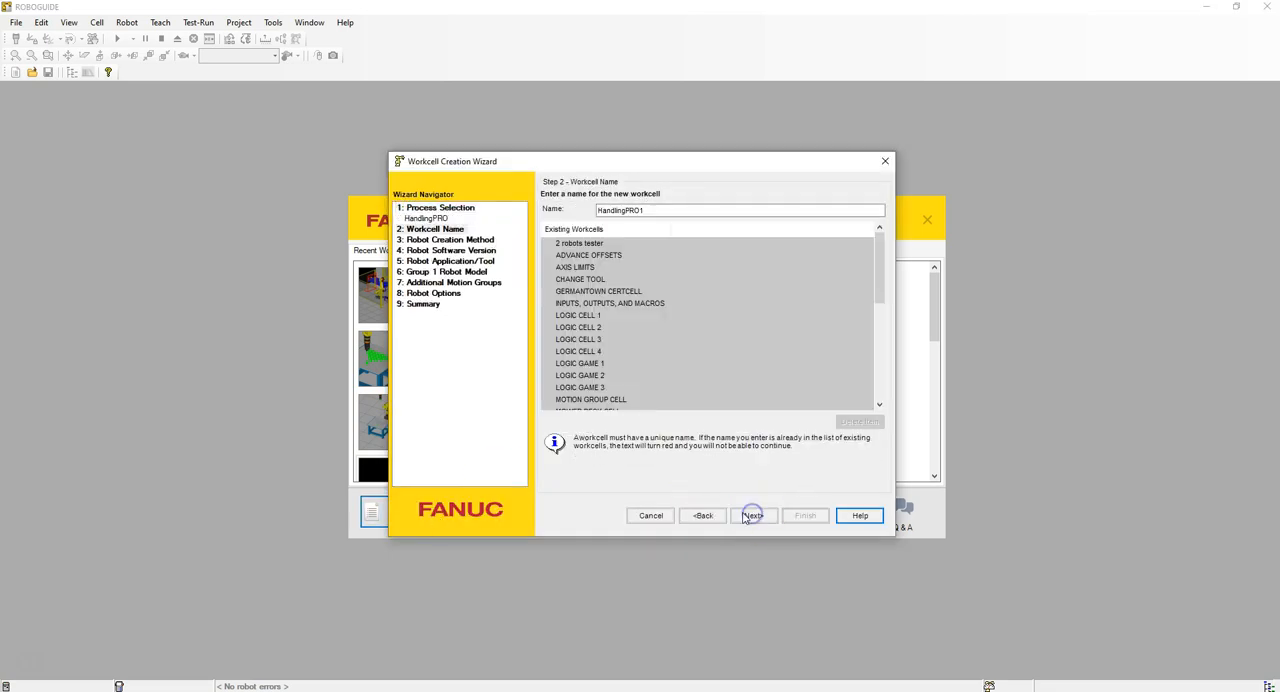
pyautogui.press('BackSpace')
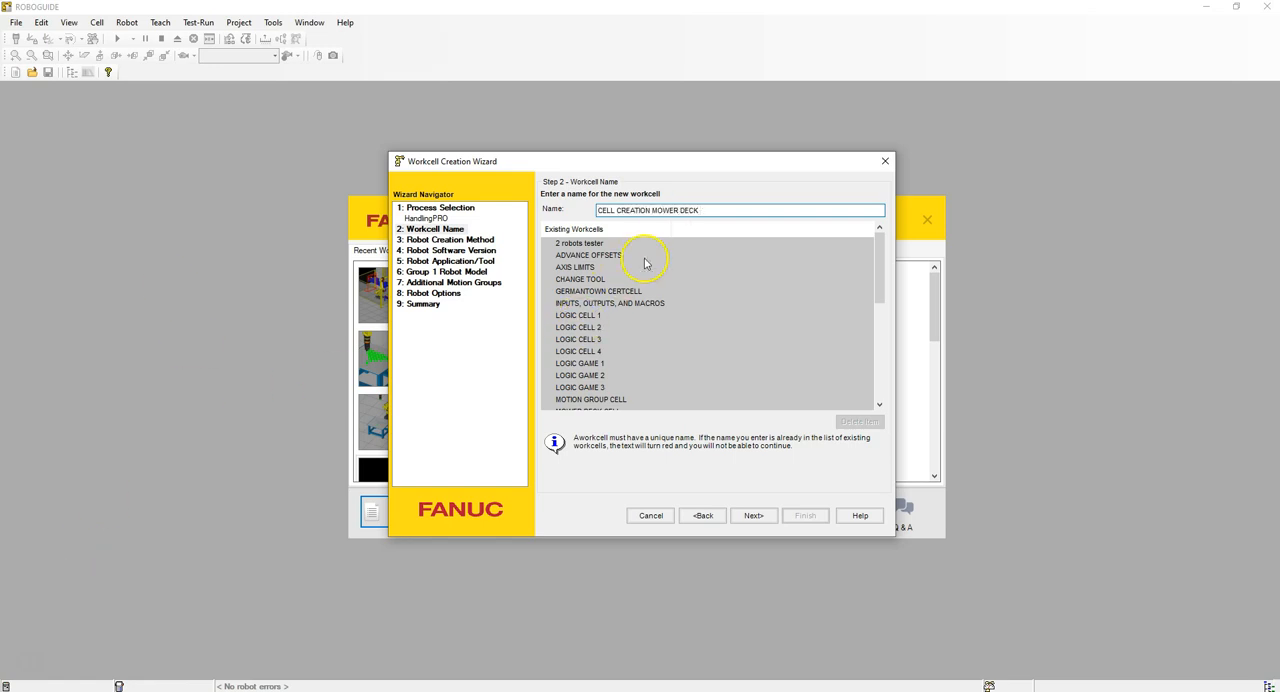
pyautogui.click(753, 515)
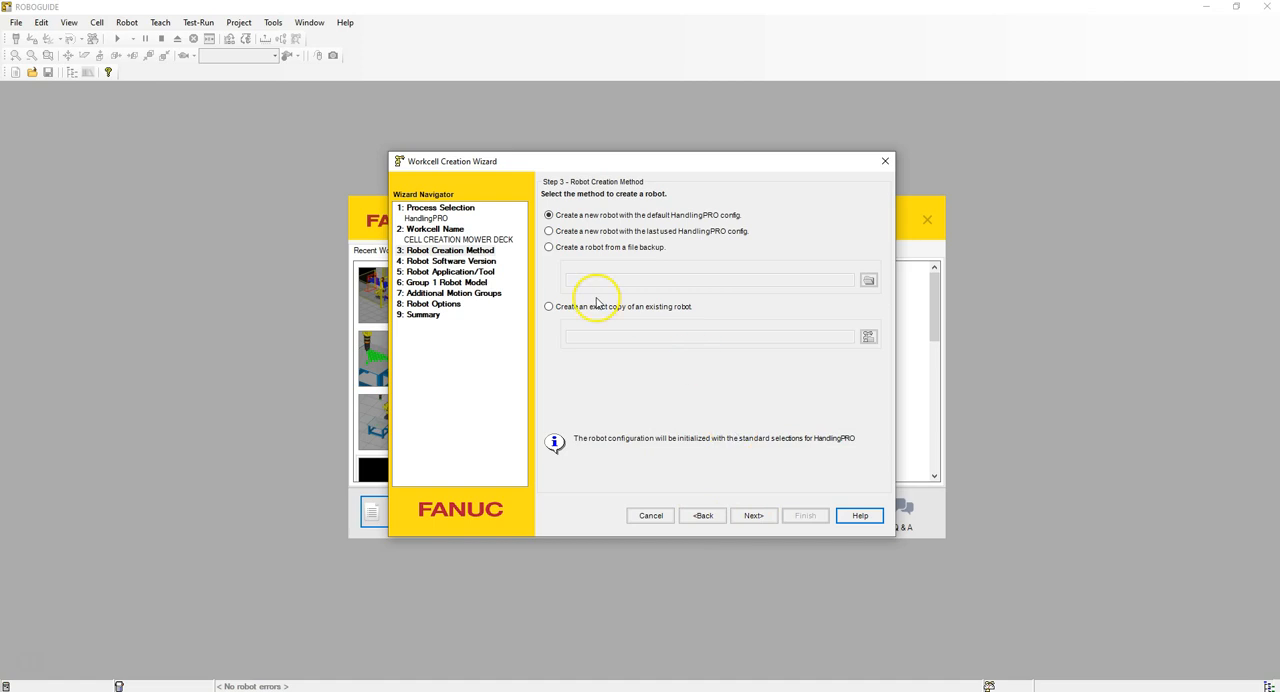
# Step: Configure a new robot with the default HandlingPRO config, the V9.30 software version and the end-of-arm tool left for later setup
pyautogui.click(758, 516)
pyautogui.click(640, 207)
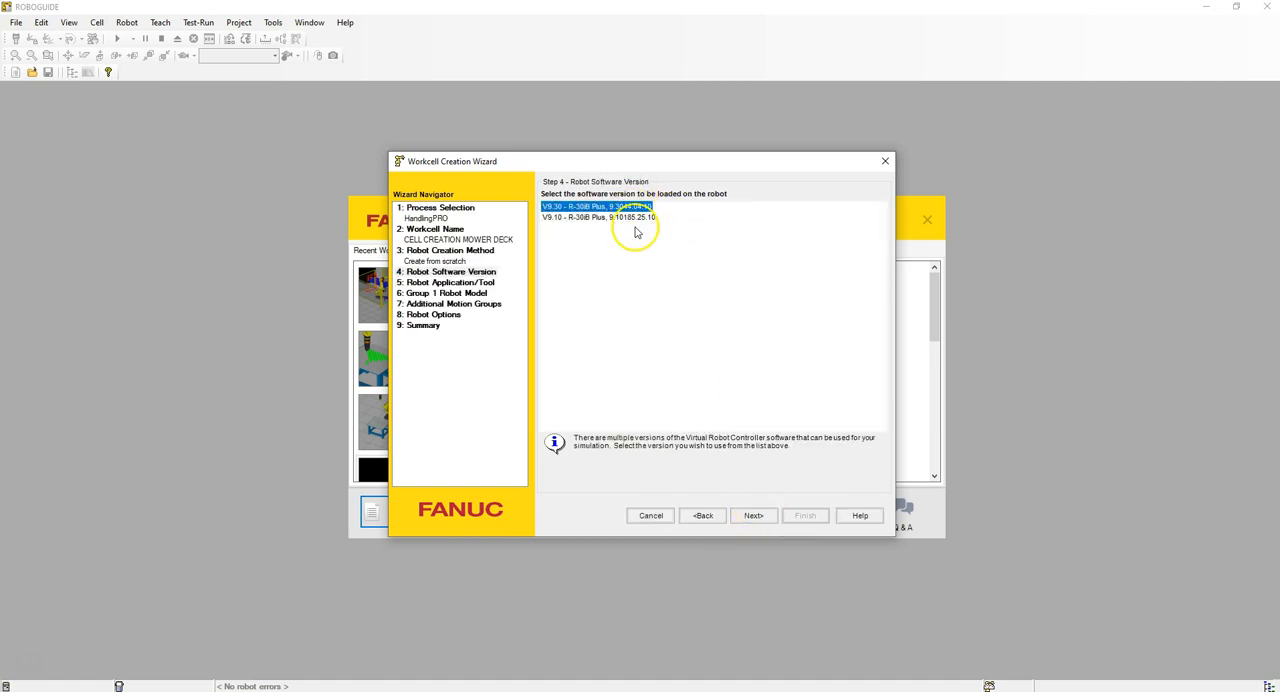
pyautogui.click(753, 512)
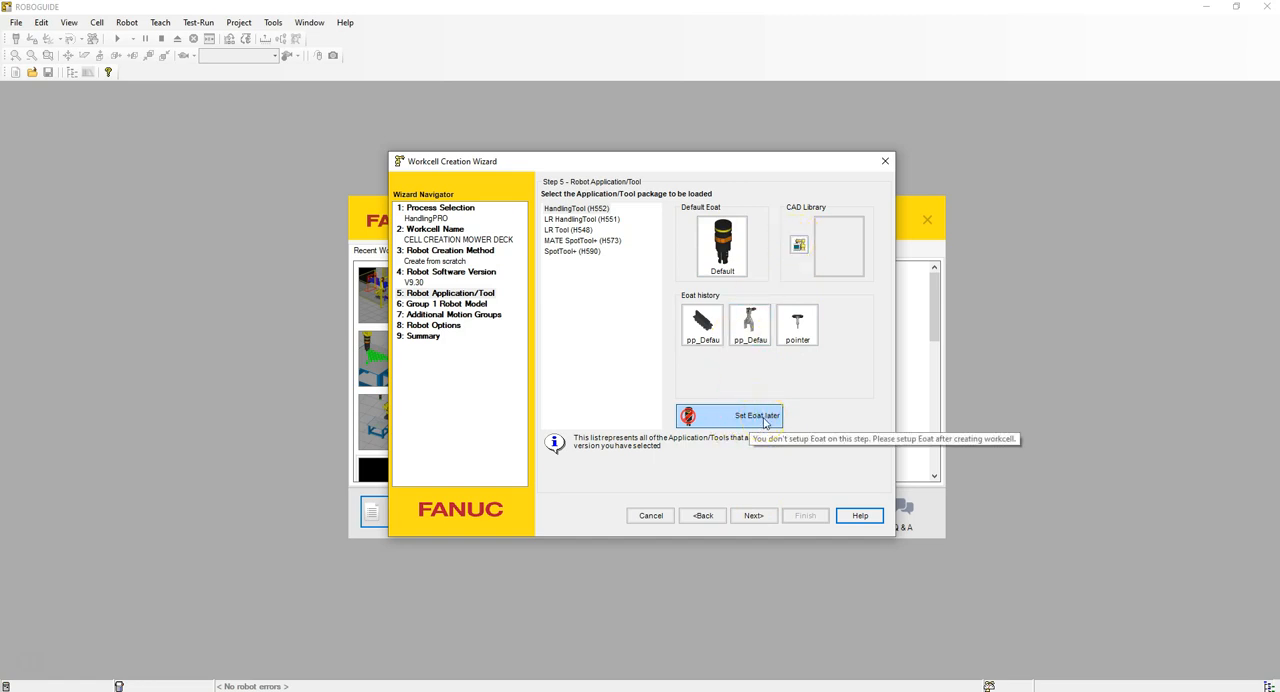
pyautogui.click(757, 518)
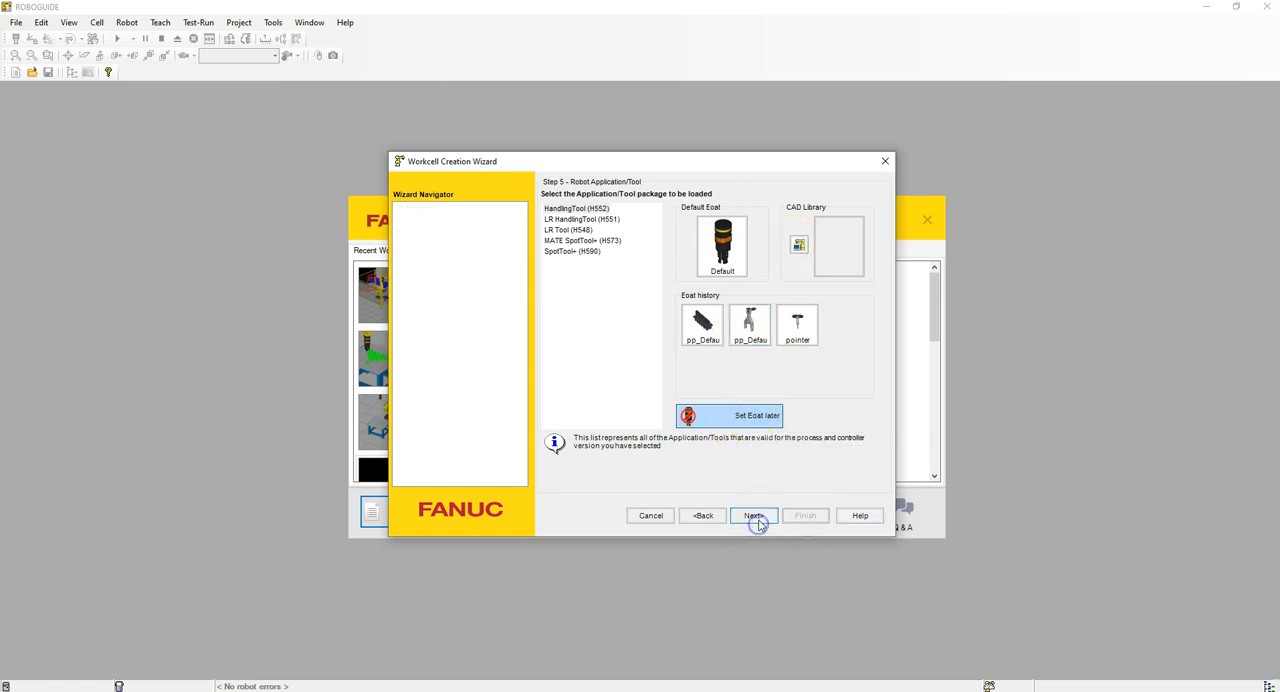
# Step: Finish the wizard without additional motion groups and initialize the R-2000iC/165F robot with the Standard Flange
pyautogui.click(748, 513)
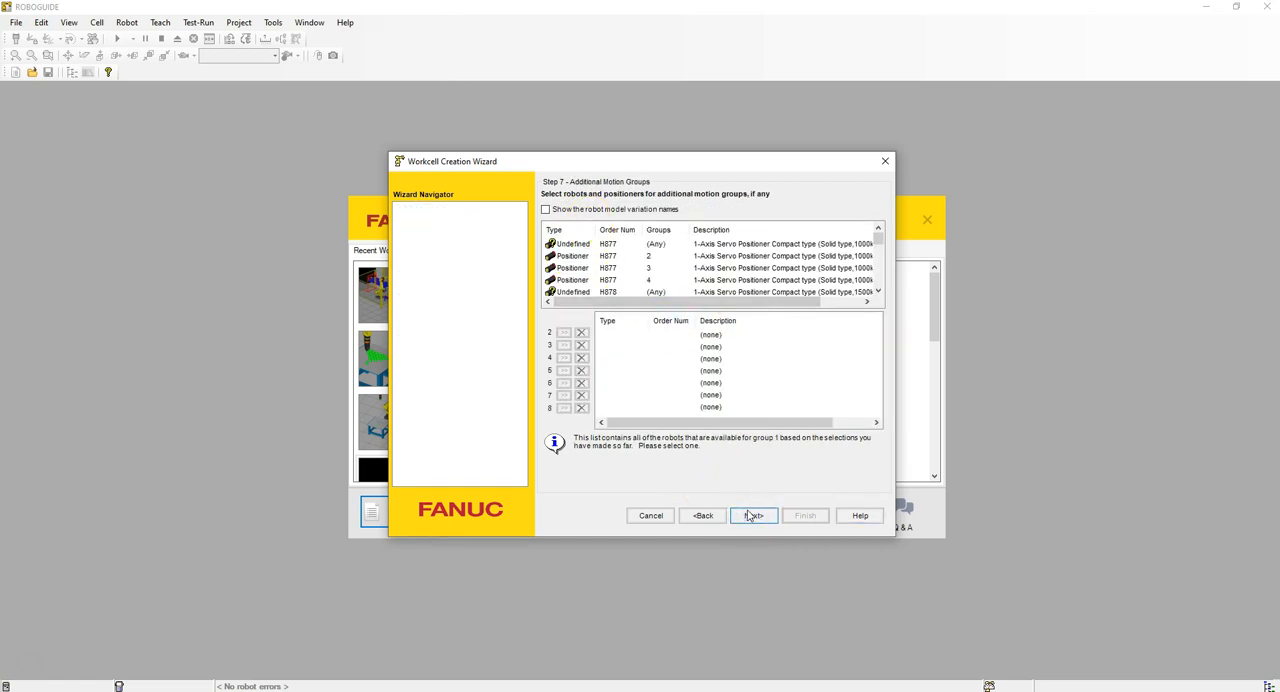
pyautogui.click(752, 515)
pyautogui.click(822, 515)
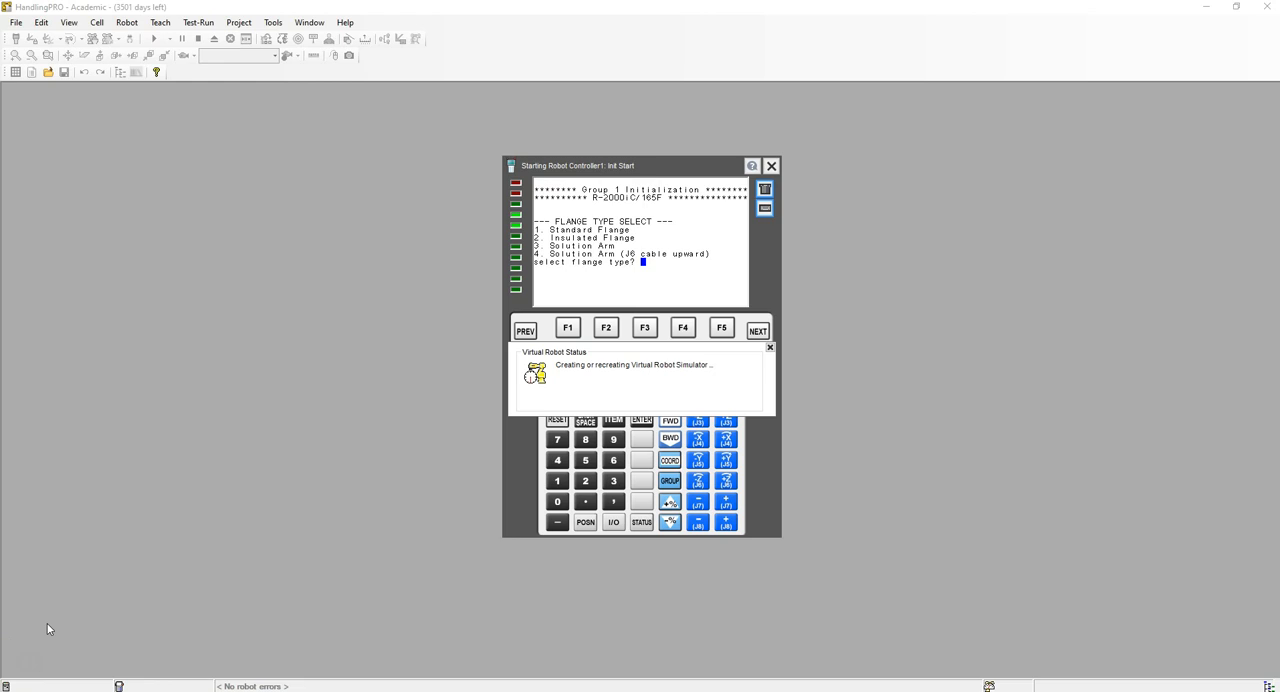
pyautogui.click(559, 481)
pyautogui.click(643, 420)
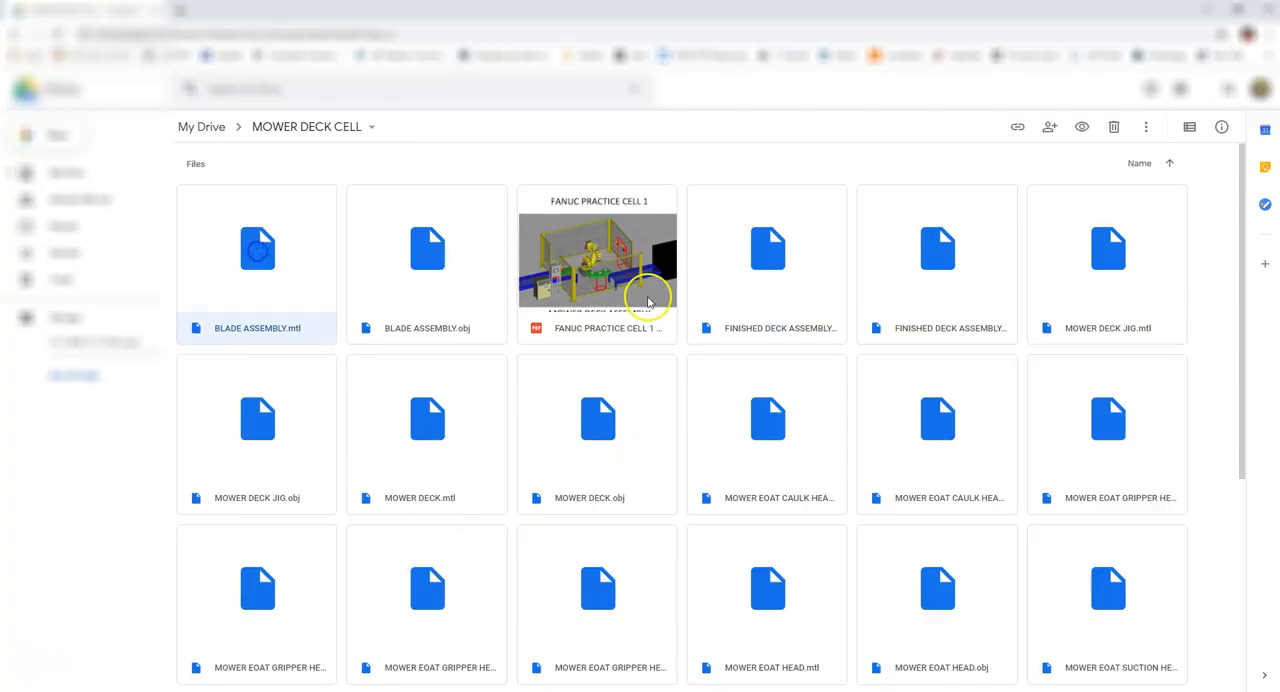
# Step: Download all files from the MOWER DECK CELL folder in Google Drive and paste them into the CELL CREATION MOWER DECK workcell folder
pyautogui.scroll(-4, 734, 309)
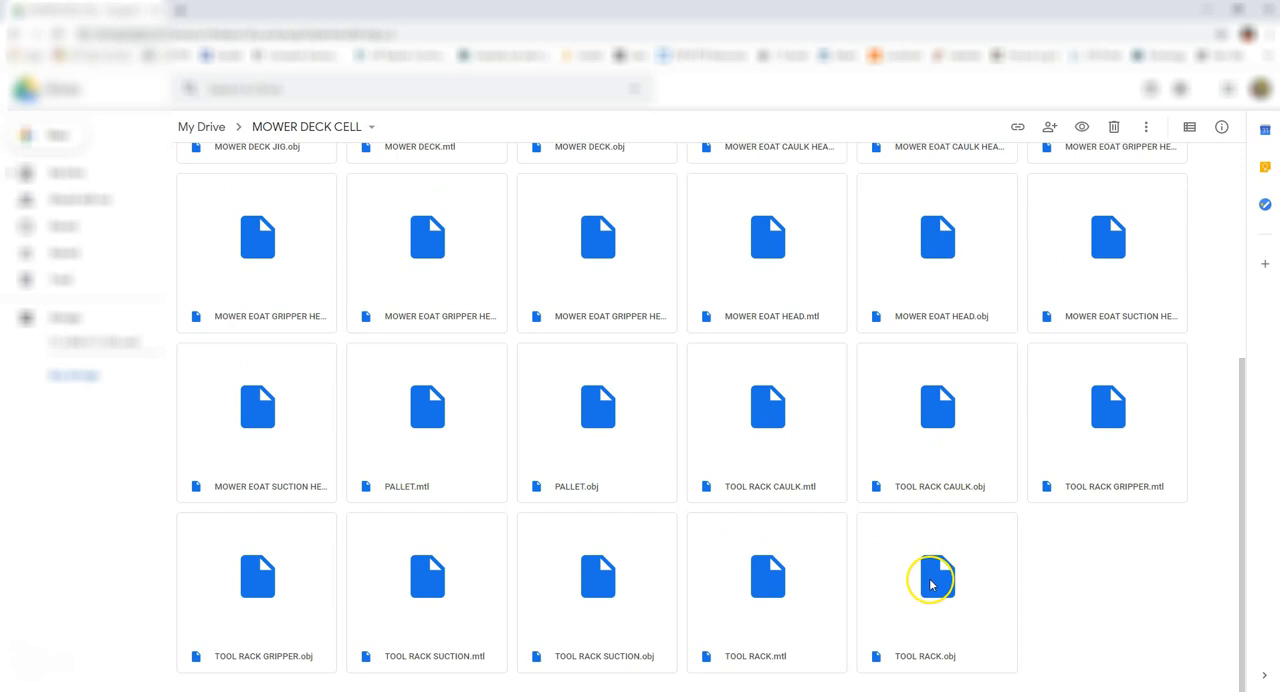
pyautogui.scroll(3, 740, 470)
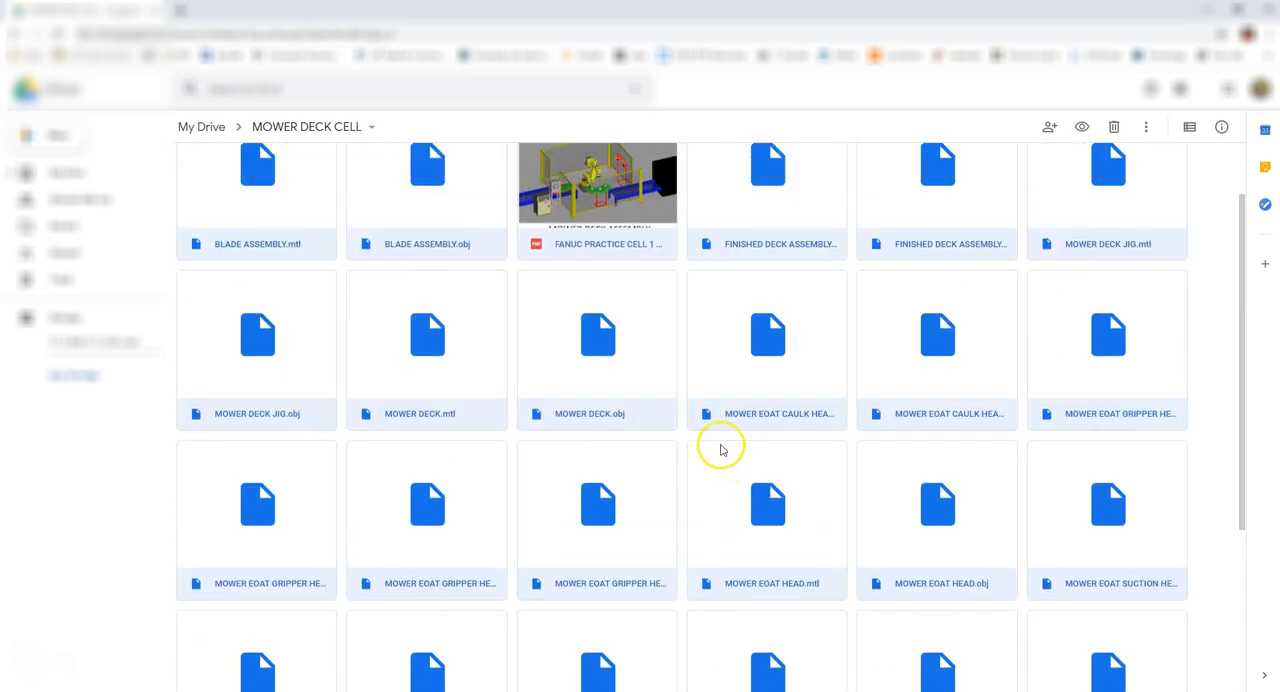
pyautogui.rightClick(647, 364)
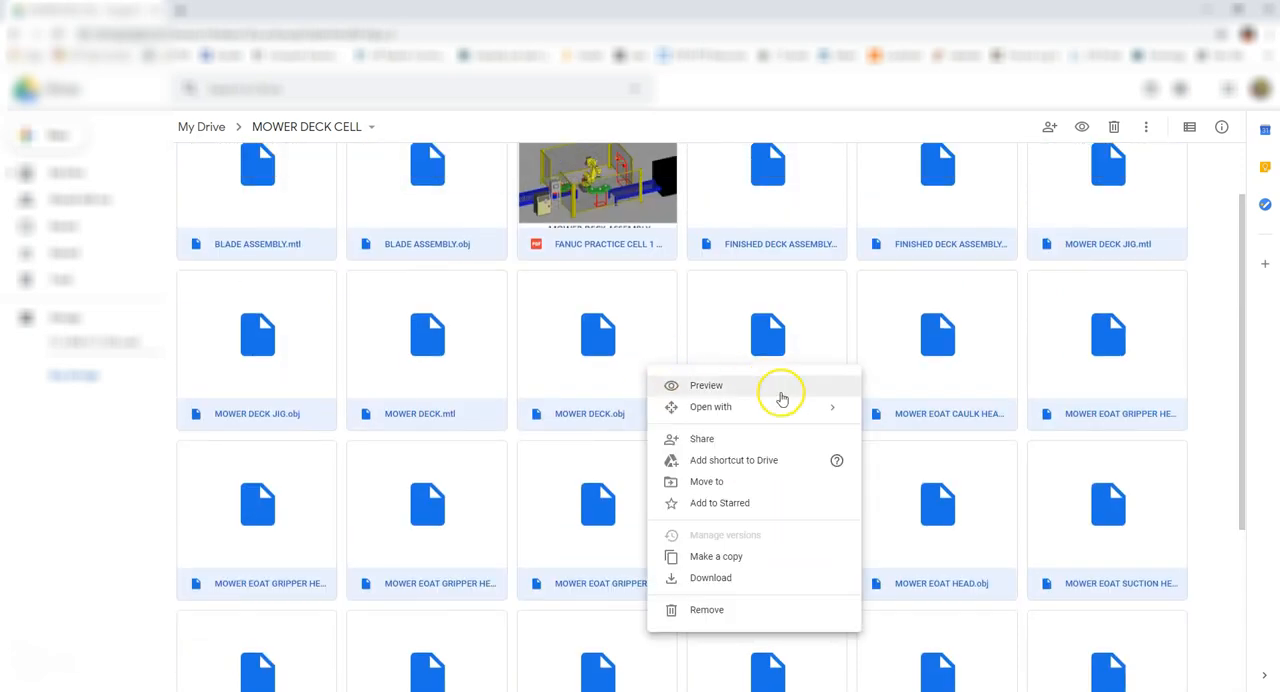
pyautogui.click(719, 578)
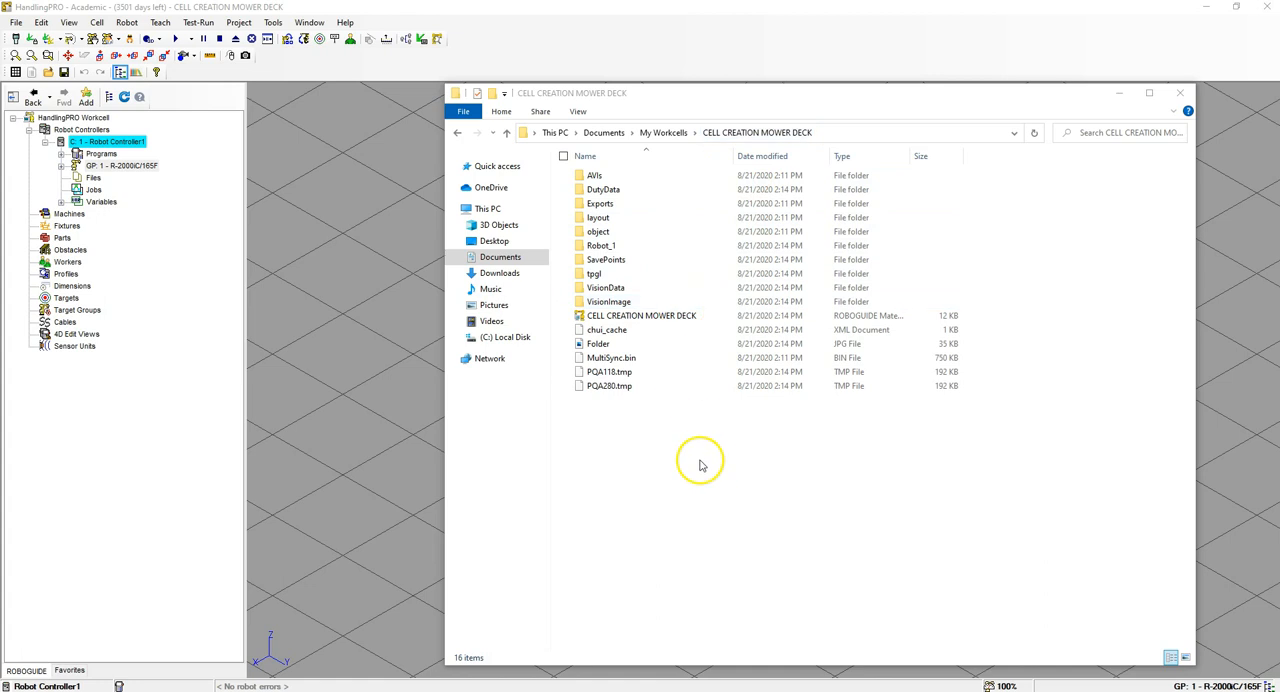
pyautogui.rightClick(653, 445)
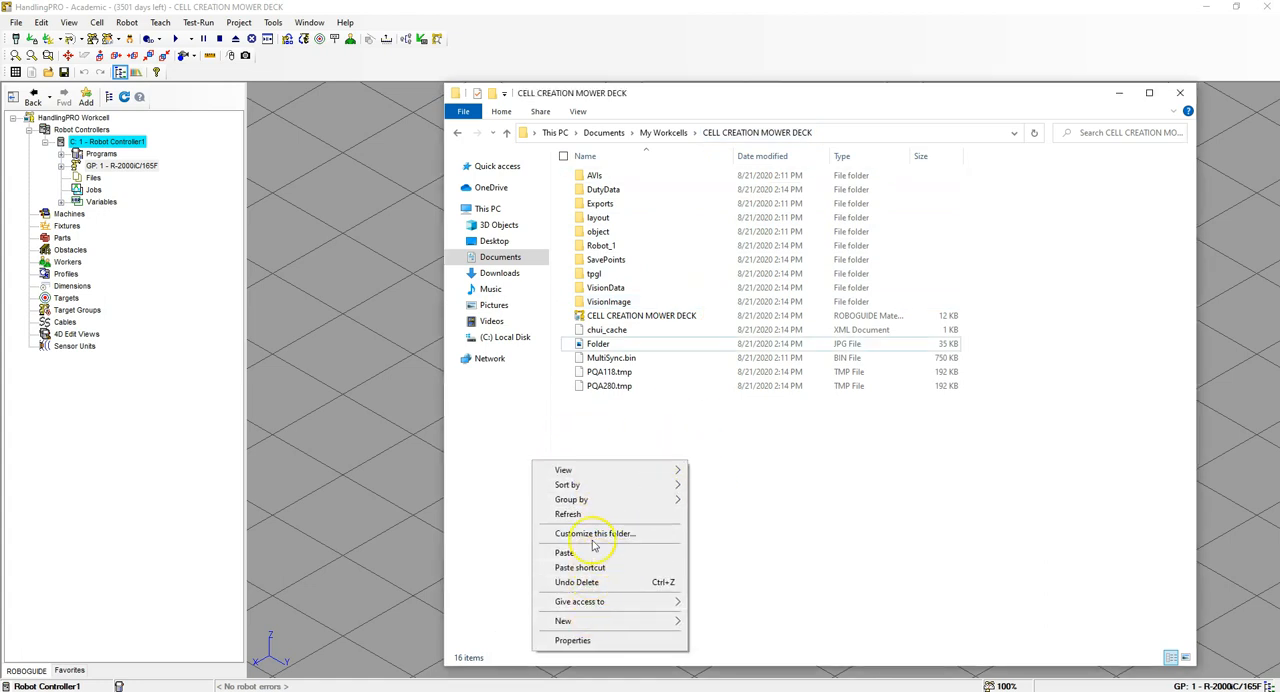
pyautogui.click(636, 537)
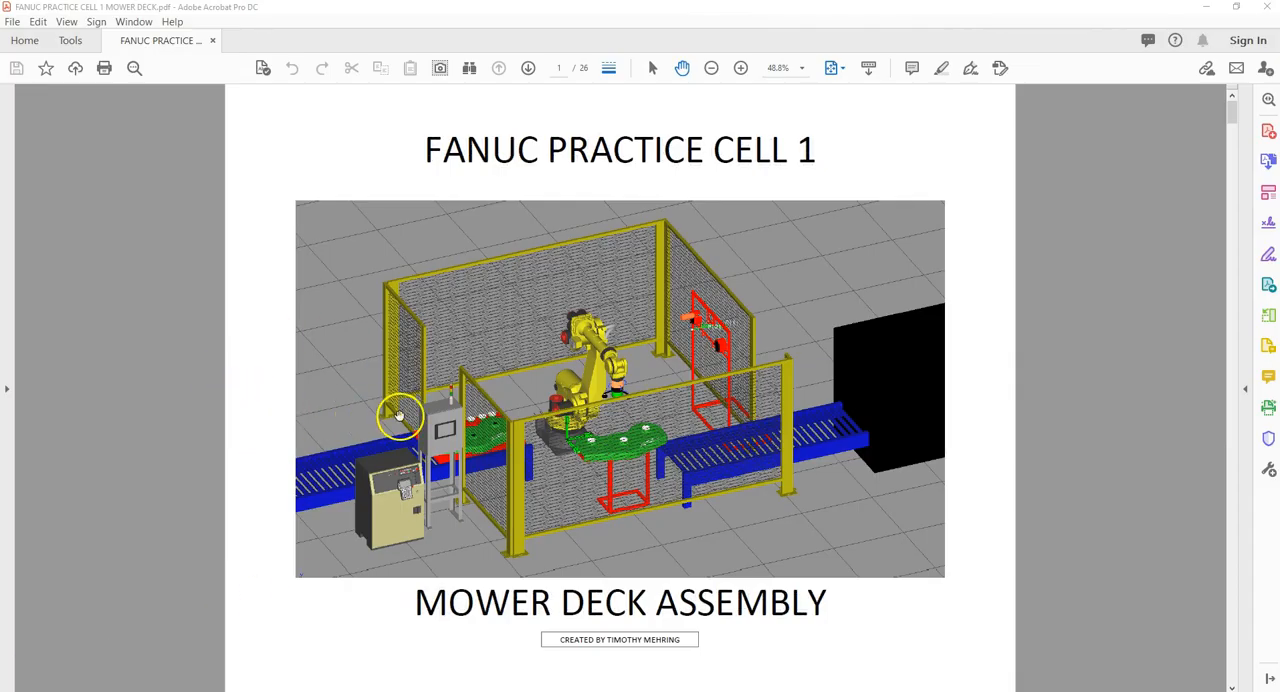
# Step: Examine the FANUC PRACTICE CELL 1 MOWER DECK PDF for the robot model and the blade assembly parts' names, masses and CAD files
pyautogui.scroll(-1, 400, 410)
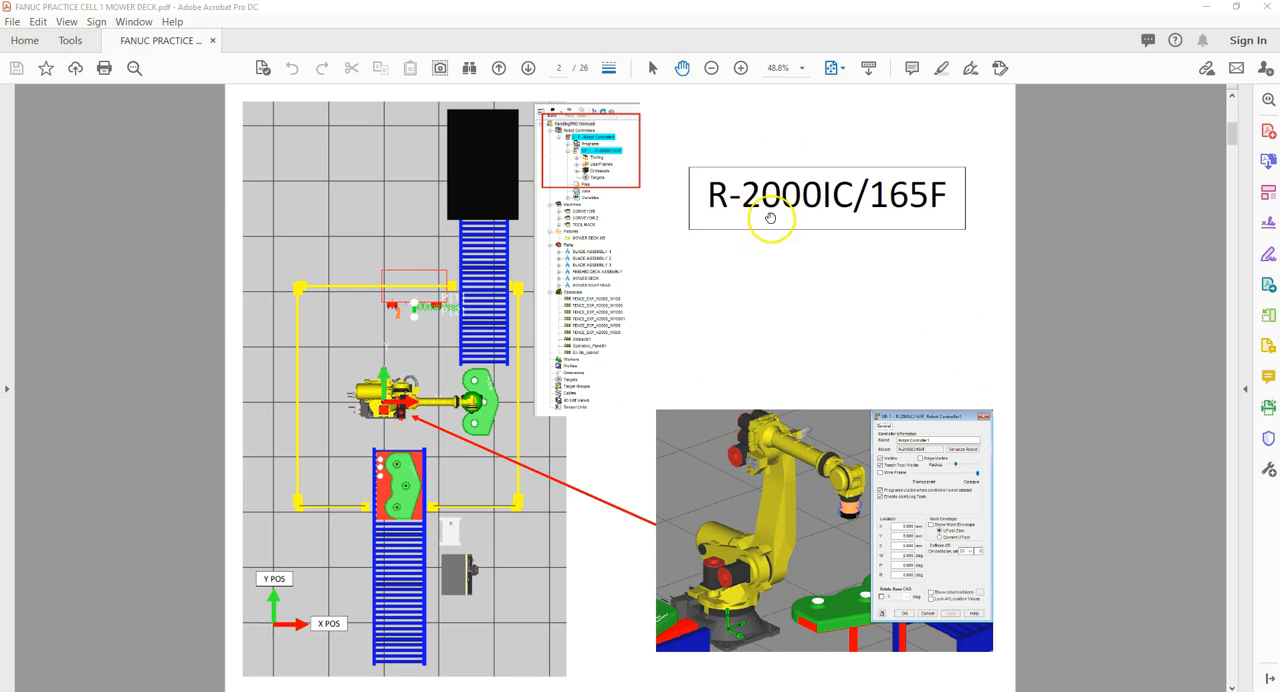
pyautogui.scroll(-1, 739, 286)
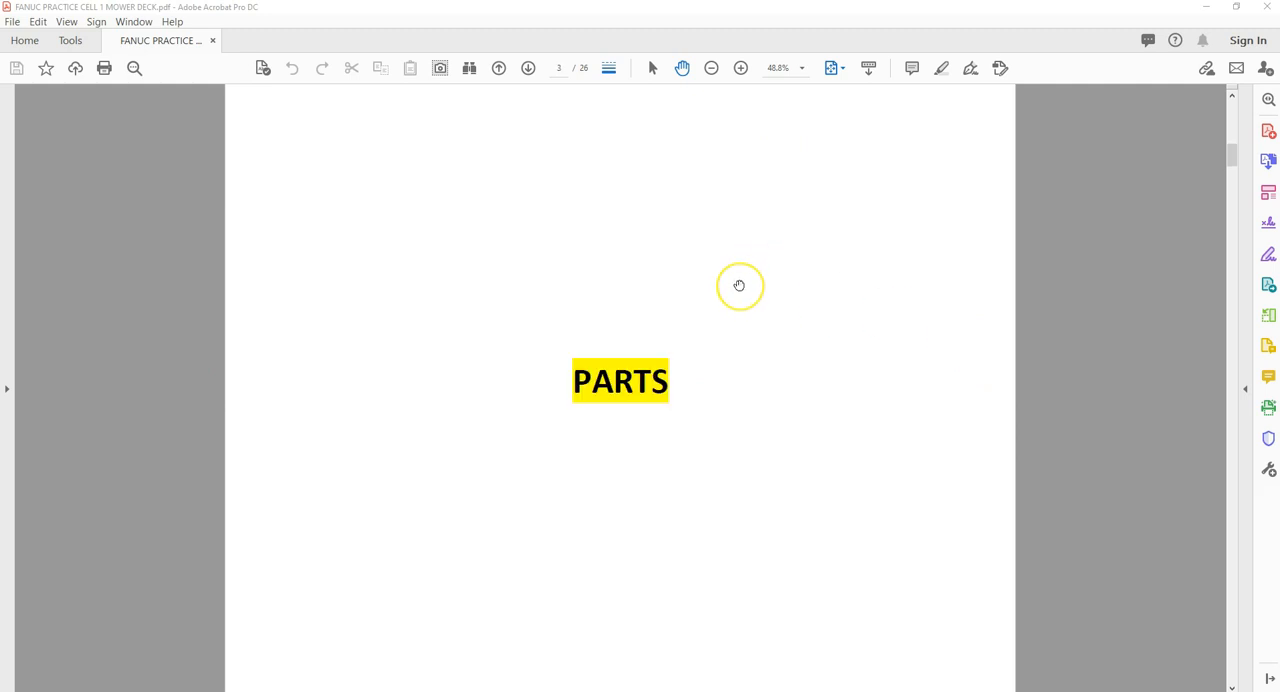
pyautogui.scroll(-1, 739, 286)
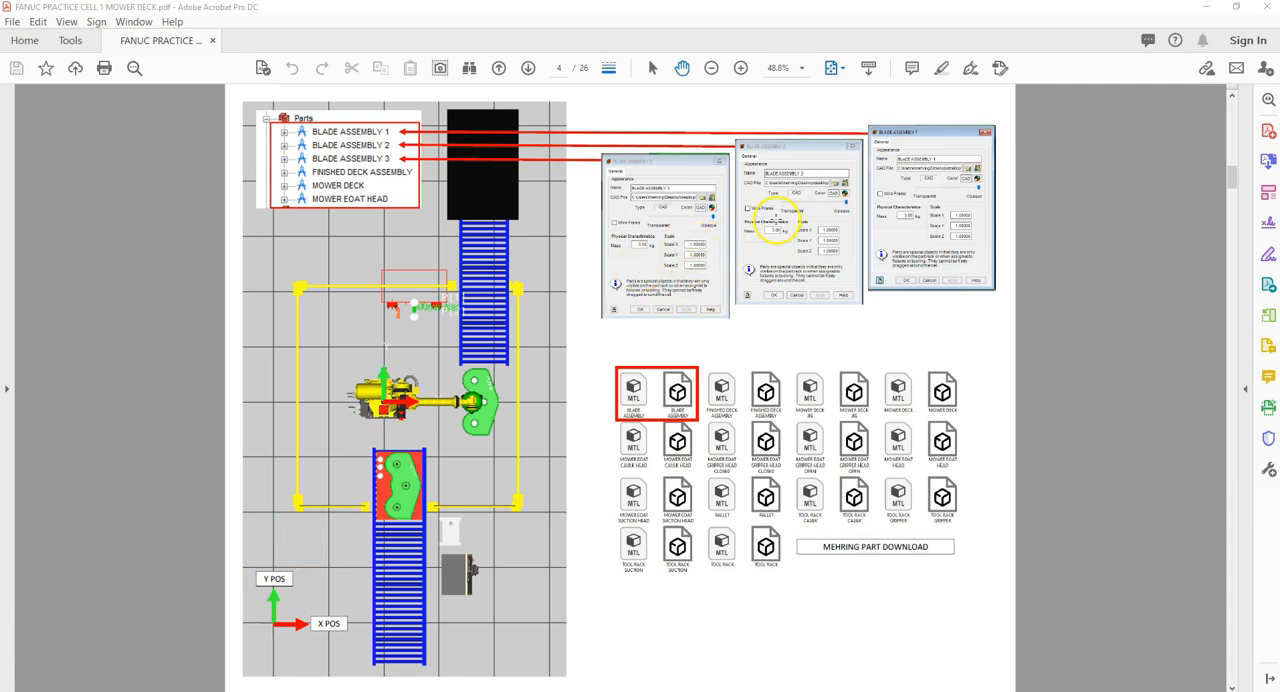
pyautogui.click(741, 69)
pyautogui.click(741, 69)
pyautogui.click(741, 69)
pyautogui.click(741, 69)
pyautogui.click(741, 69)
pyautogui.moveTo(643, 364); pyautogui.dragTo(923, 375)
pyautogui.moveTo(418, 687); pyautogui.dragTo(823, 682)
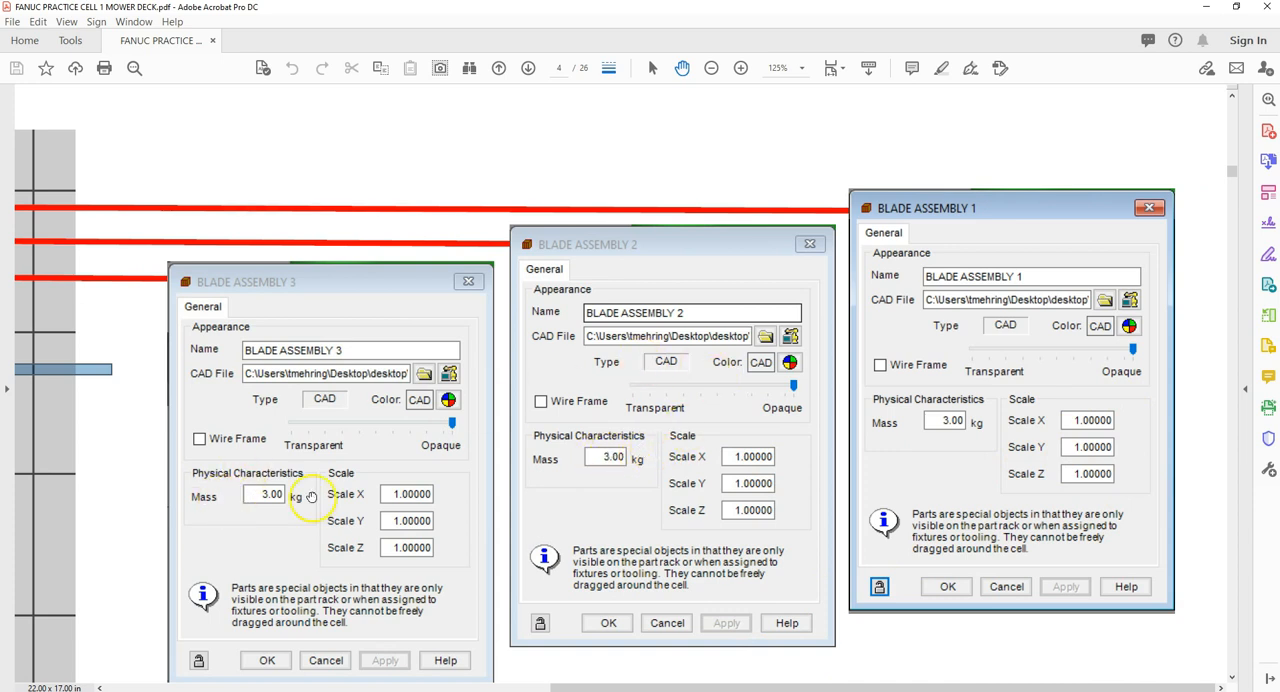
pyautogui.scroll(-5, 600, 486)
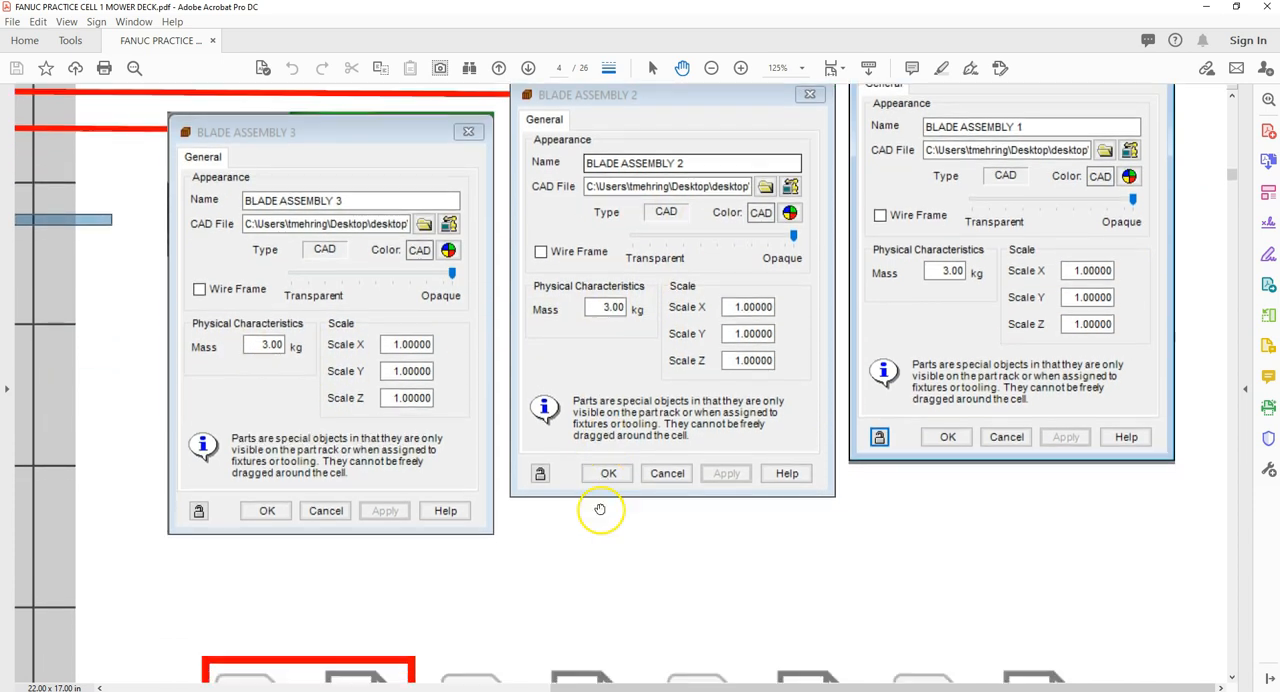
pyautogui.scroll(-5, 598, 524)
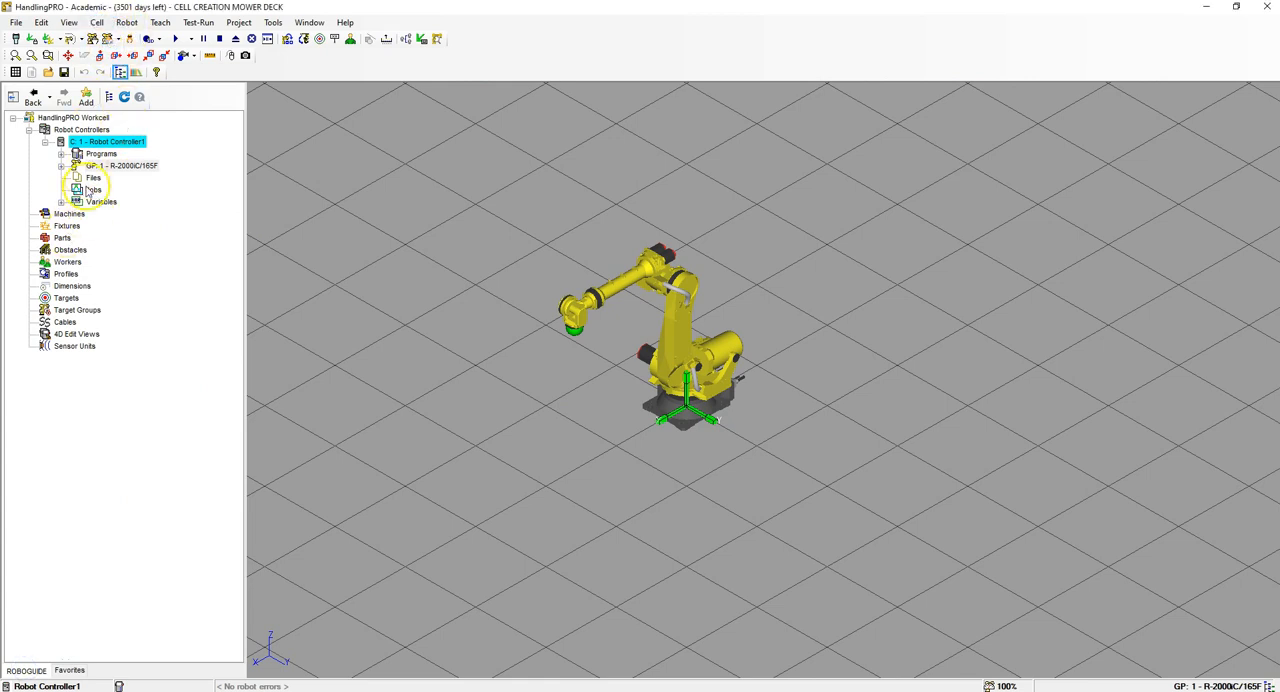
# Step: Add a part from the single CAD file BLADE ASSEMBLY in the MOWER CELL FILES folder
pyautogui.rightClick(62, 238)
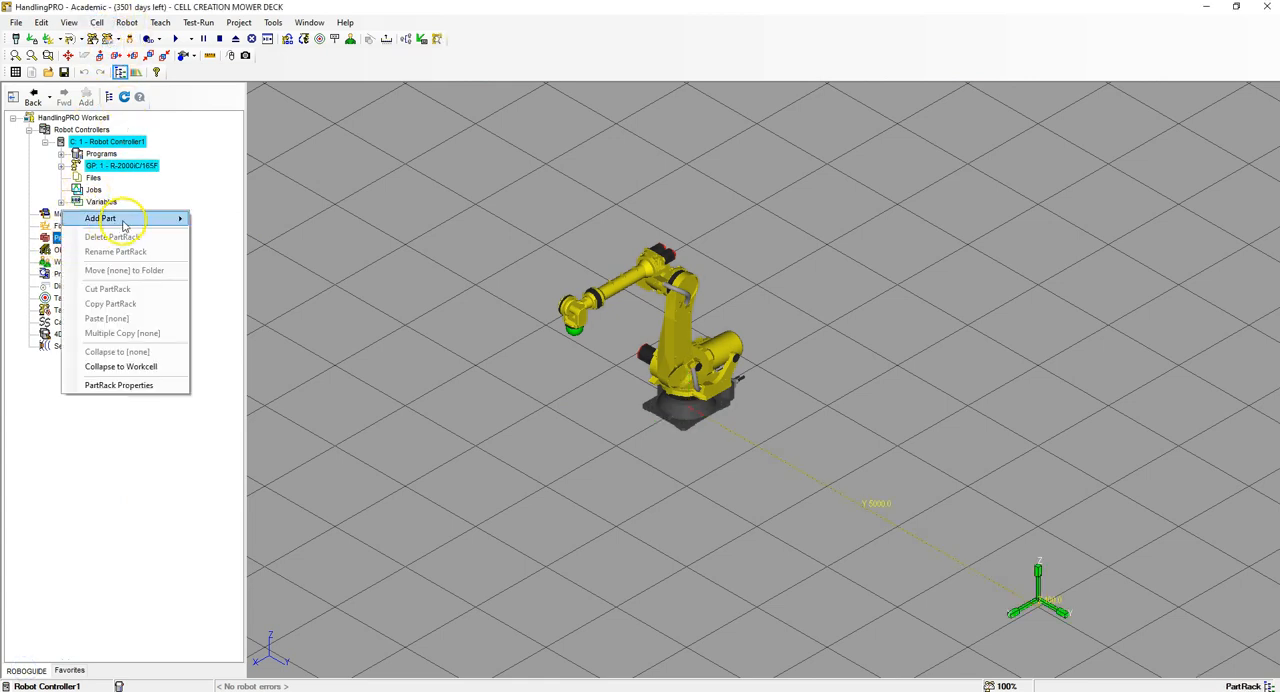
pyautogui.moveTo(123, 217)
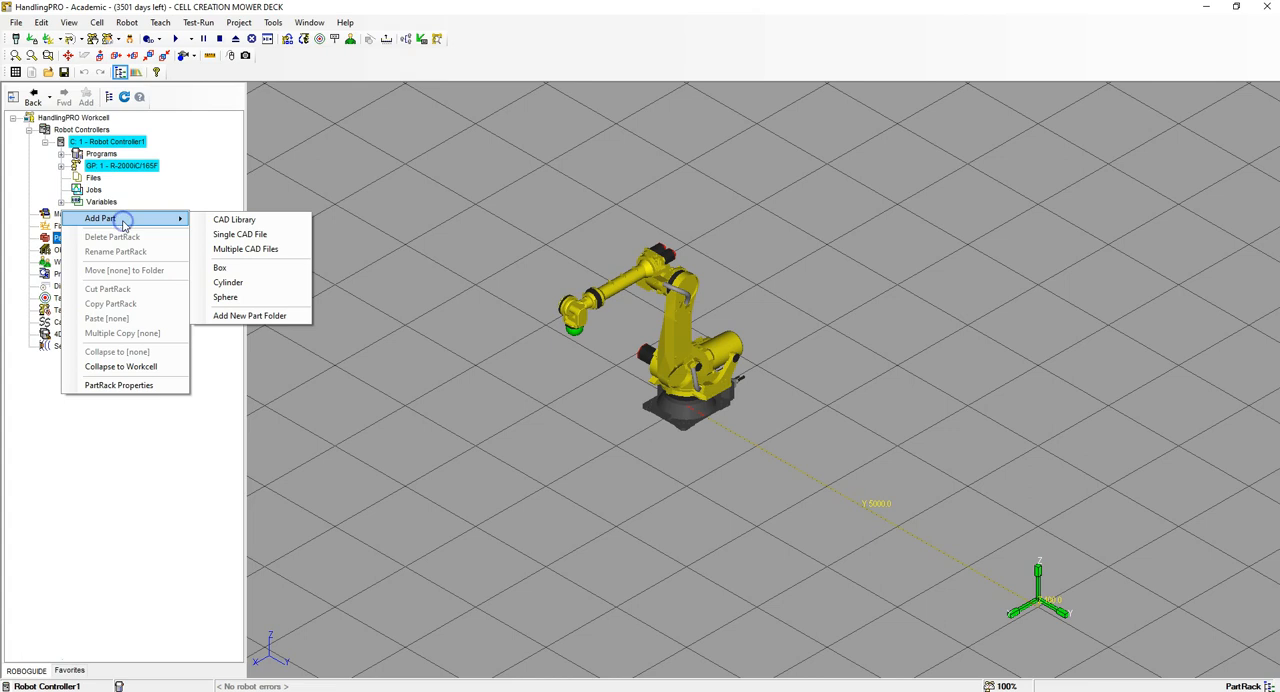
pyautogui.click(257, 236)
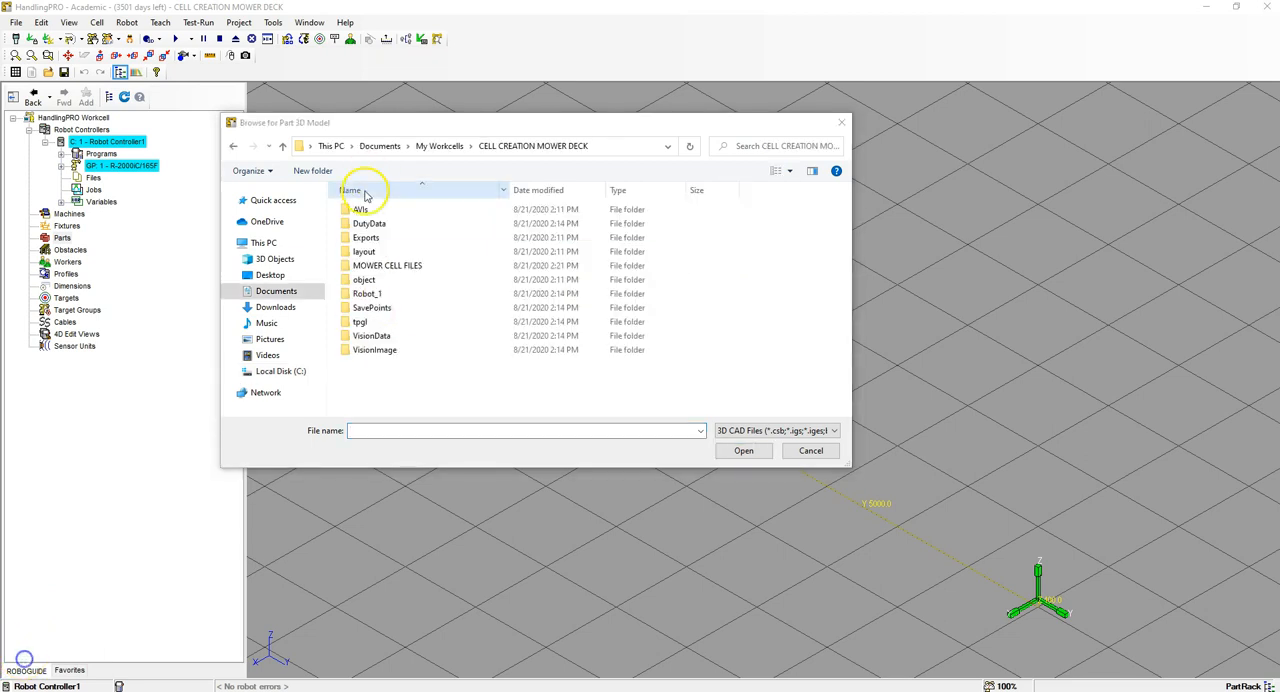
pyautogui.doubleClick(391, 268)
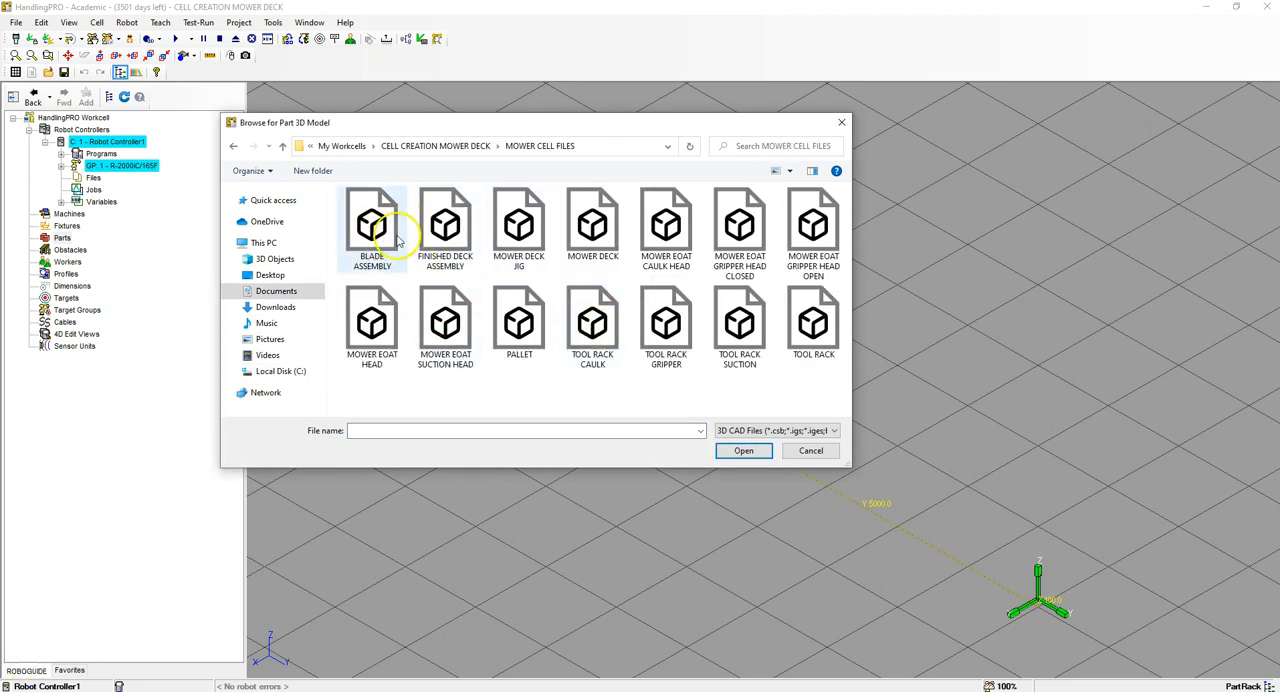
pyautogui.click(384, 242)
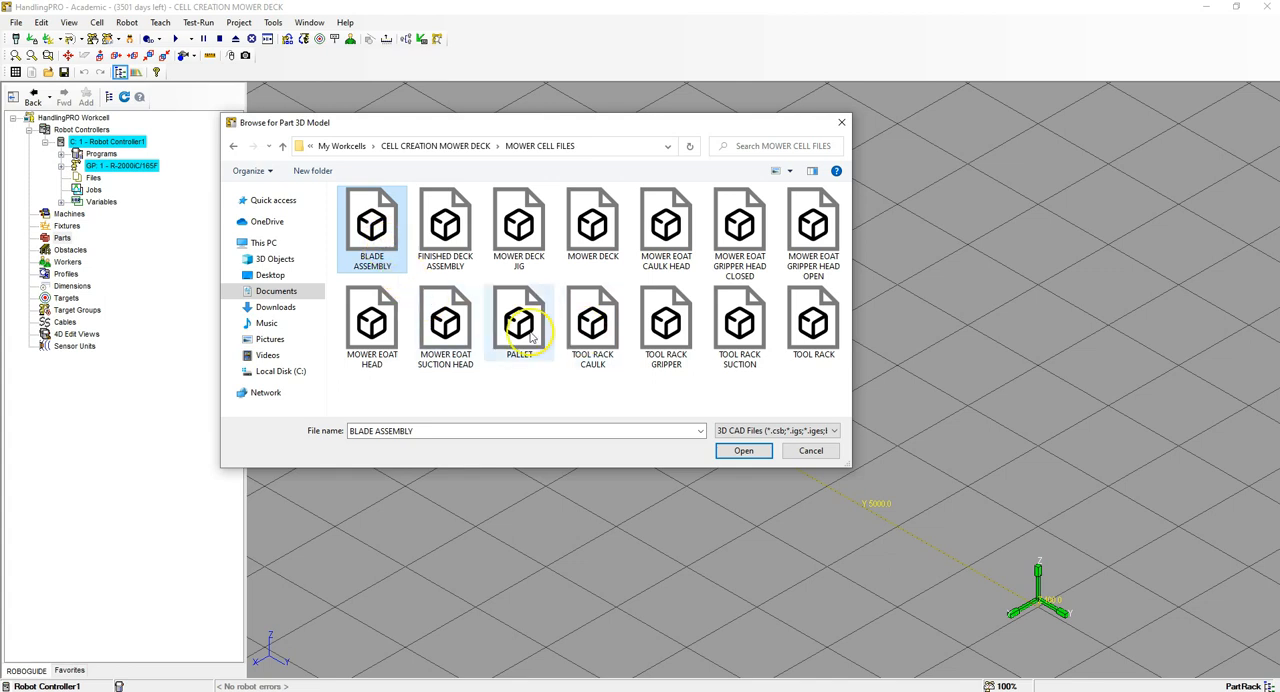
pyautogui.click(743, 451)
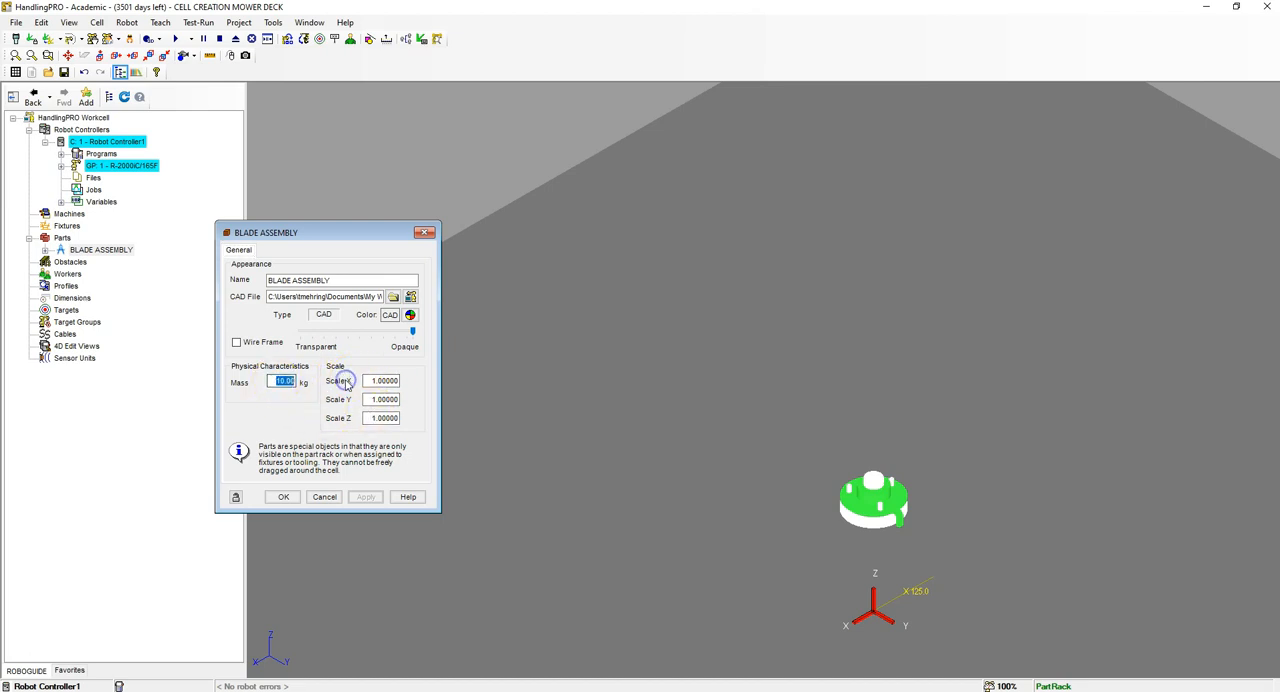
# Step: Set the new blade part's mass to 3 kg and name it BLADE ASSEMBLY 1
pyautogui.write('3')
pyautogui.click(351, 282)
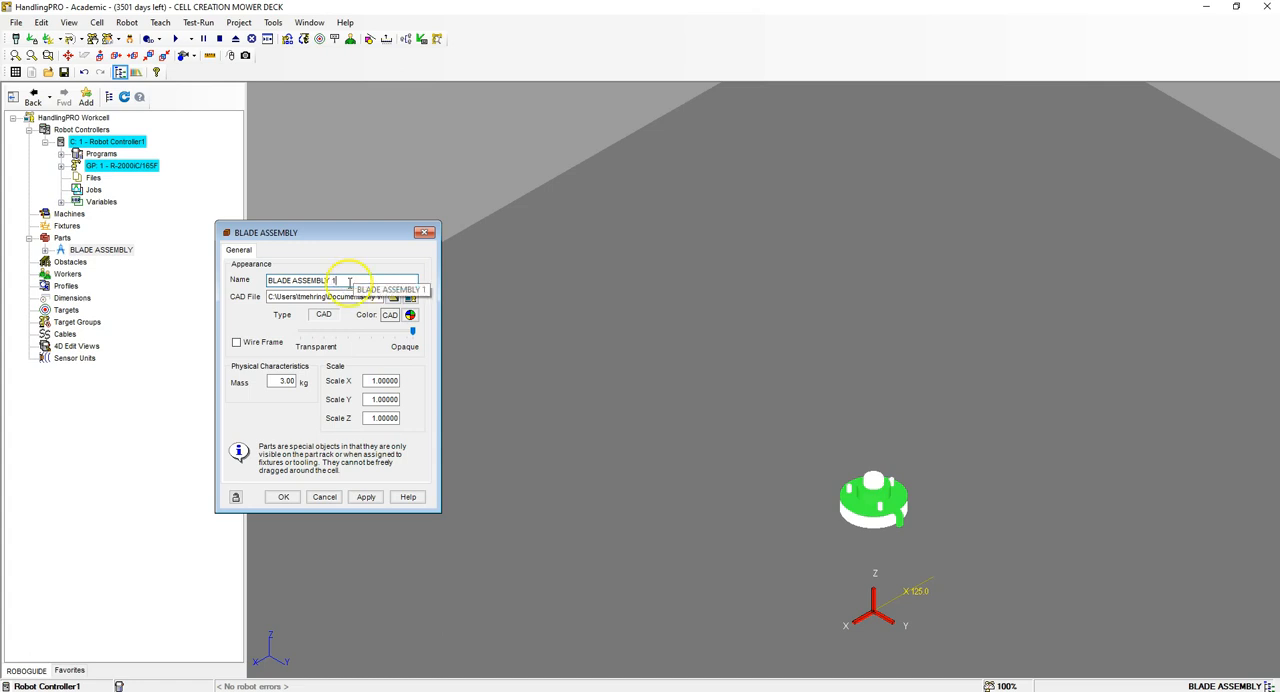
pyautogui.rightClick(326, 297)
pyautogui.click(366, 497)
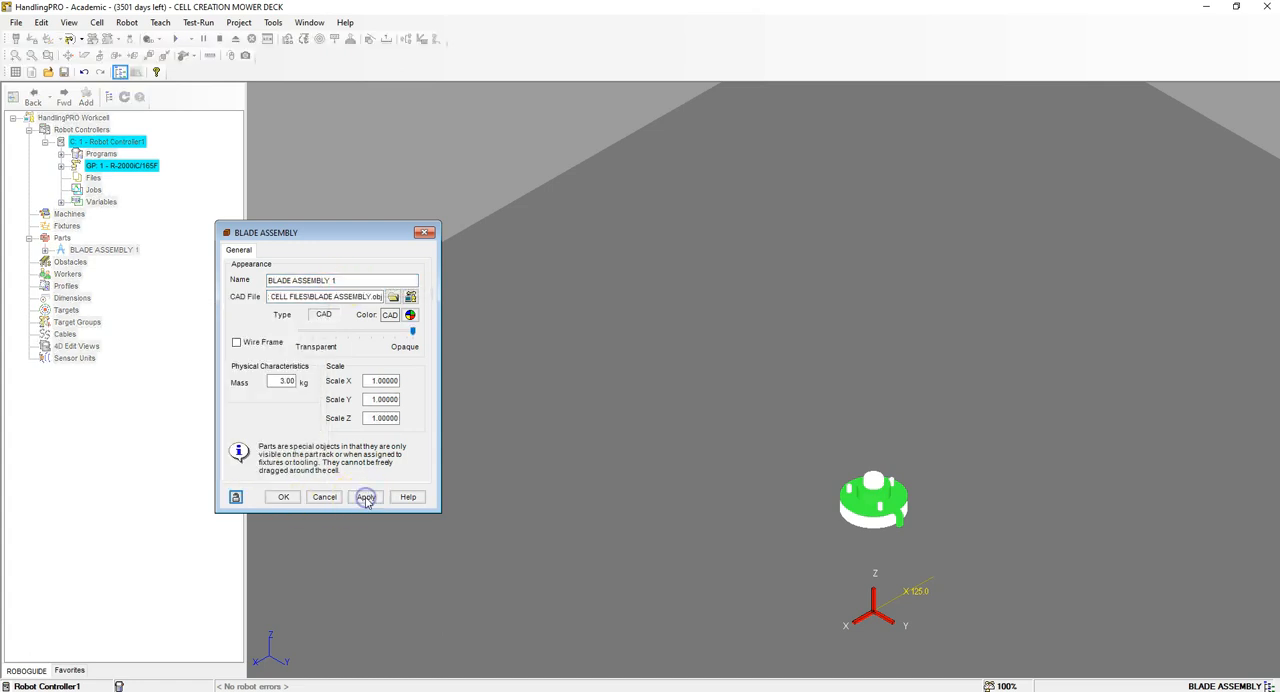
pyautogui.click(281, 497)
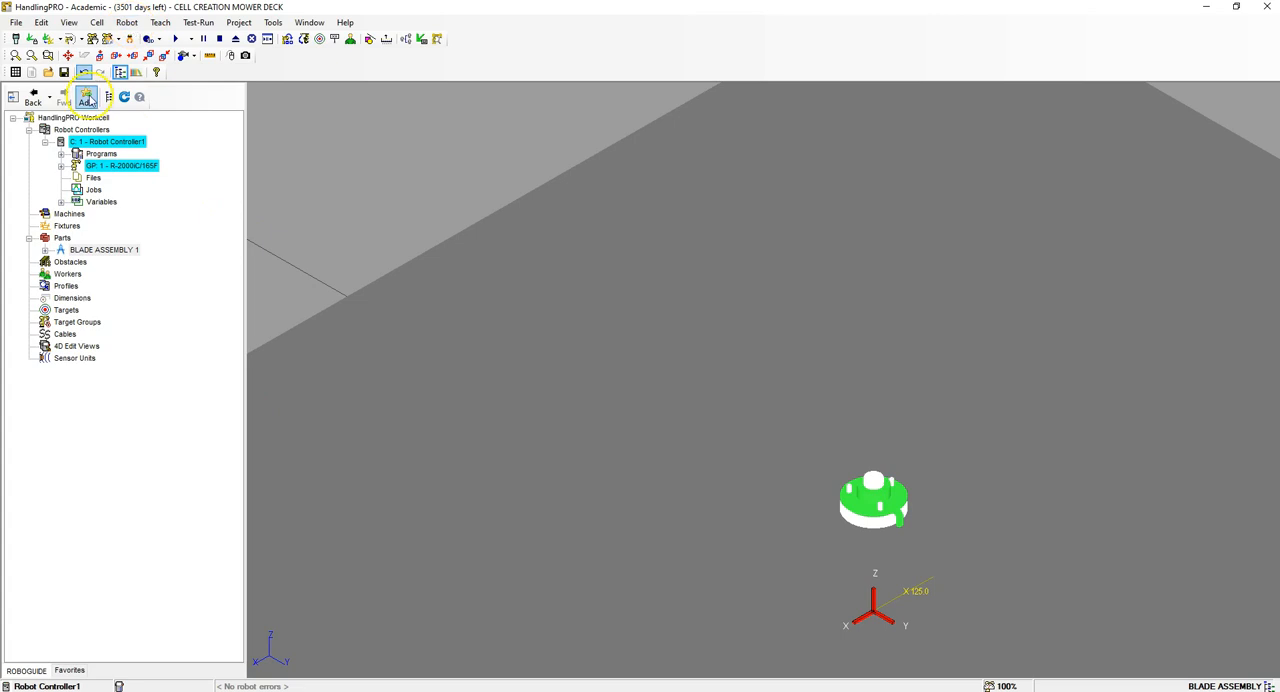
# Step: Add a second part from the BLADE ASSEMBLY CAD file, named BLADE ASSEMBLY 2 with a mass of 3 kg
pyautogui.rightClick(63, 238)
pyautogui.moveTo(150, 217)
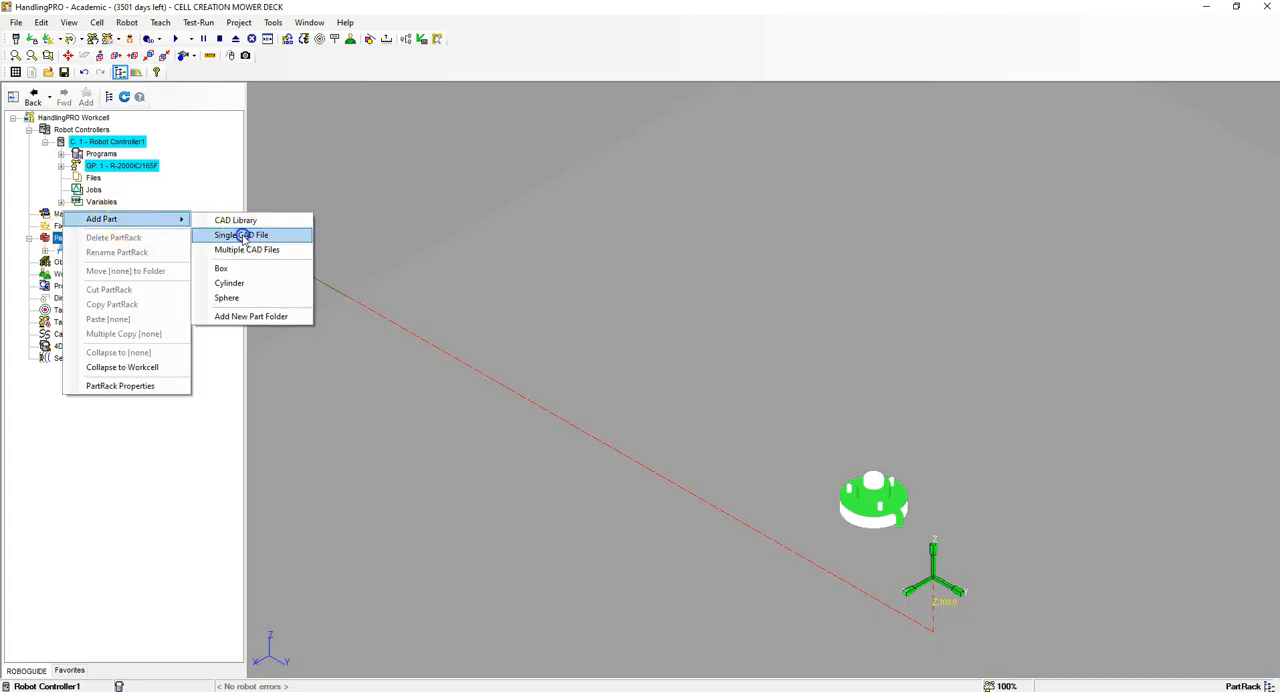
pyautogui.click(271, 234)
pyautogui.click(743, 451)
pyautogui.click(357, 282)
pyautogui.write('2')
pyautogui.moveTo(276, 381); pyautogui.dragTo(368, 382)
pyautogui.write('3')
pyautogui.click(283, 497)
# Step: Add a third part from the BLADE ASSEMBLY CAD file, named BLADE ASSEMBLY 3 with a mass of 3 kg
pyautogui.rightClick(63, 238)
pyautogui.moveTo(150, 217)
pyautogui.click(271, 234)
pyautogui.doubleClick(375, 235)
pyautogui.click(368, 281)
pyautogui.write('3')
pyautogui.moveTo(276, 382); pyautogui.dragTo(320, 384)
pyautogui.write('3')
pyautogui.click(283, 497)
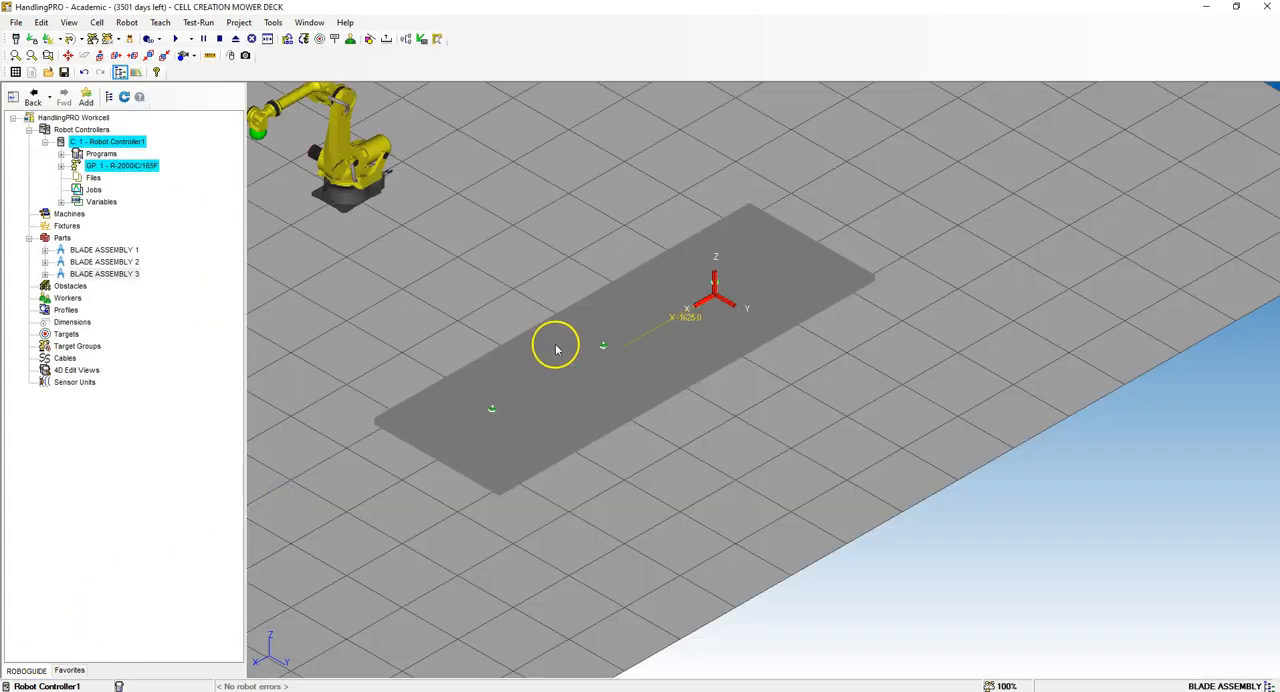
# Step: Check the practice cell PDF in Acrobat for the FINISHED DECK ASSEMBLY, MOWER DECK and MOWER EOAT HEAD part settings
pyautogui.click(30, 664)
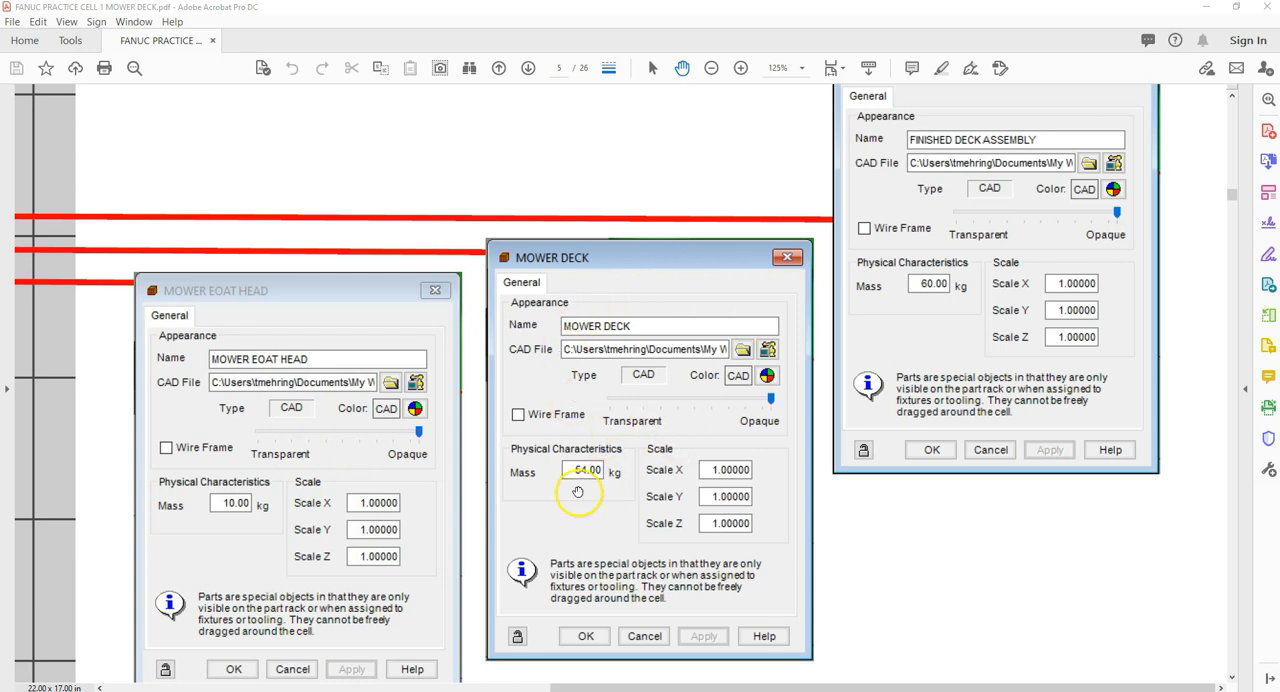
pyautogui.scroll(1, 930, 360)
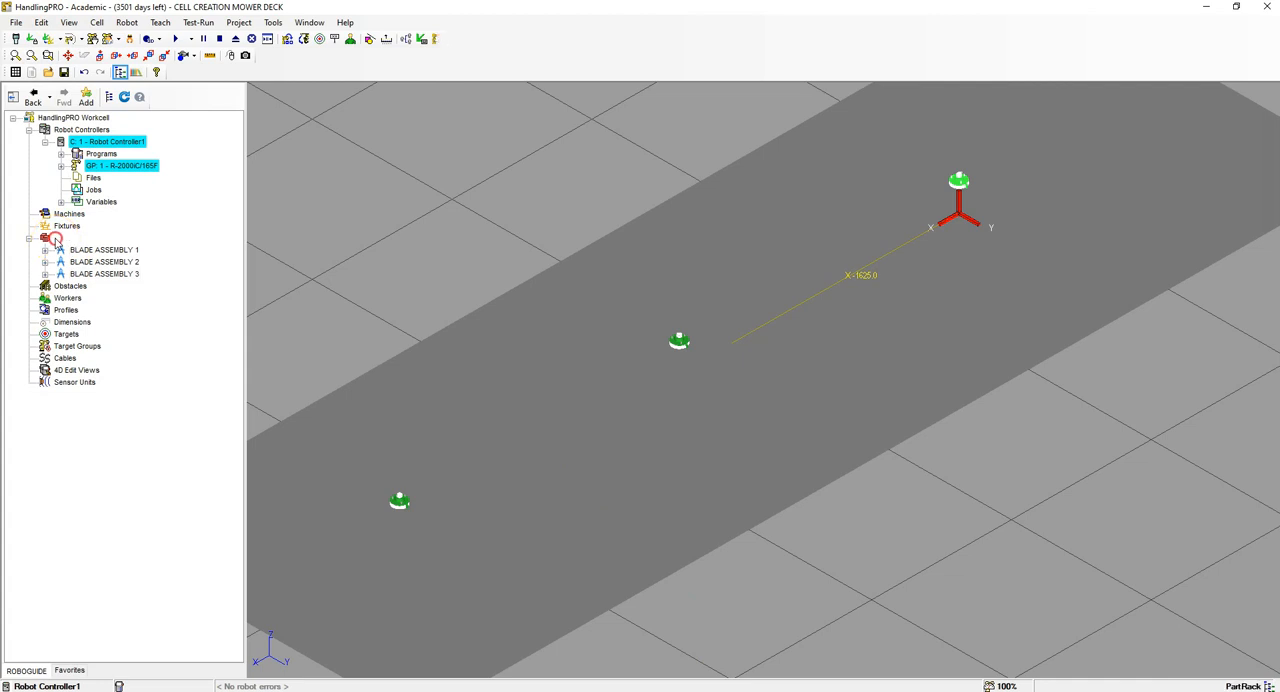
# Step: Add a part from the FINISHED DECK ASSEMBLY CAD file with a mass of 60 kg
pyautogui.rightClick(57, 214)
pyautogui.moveTo(99, 220)
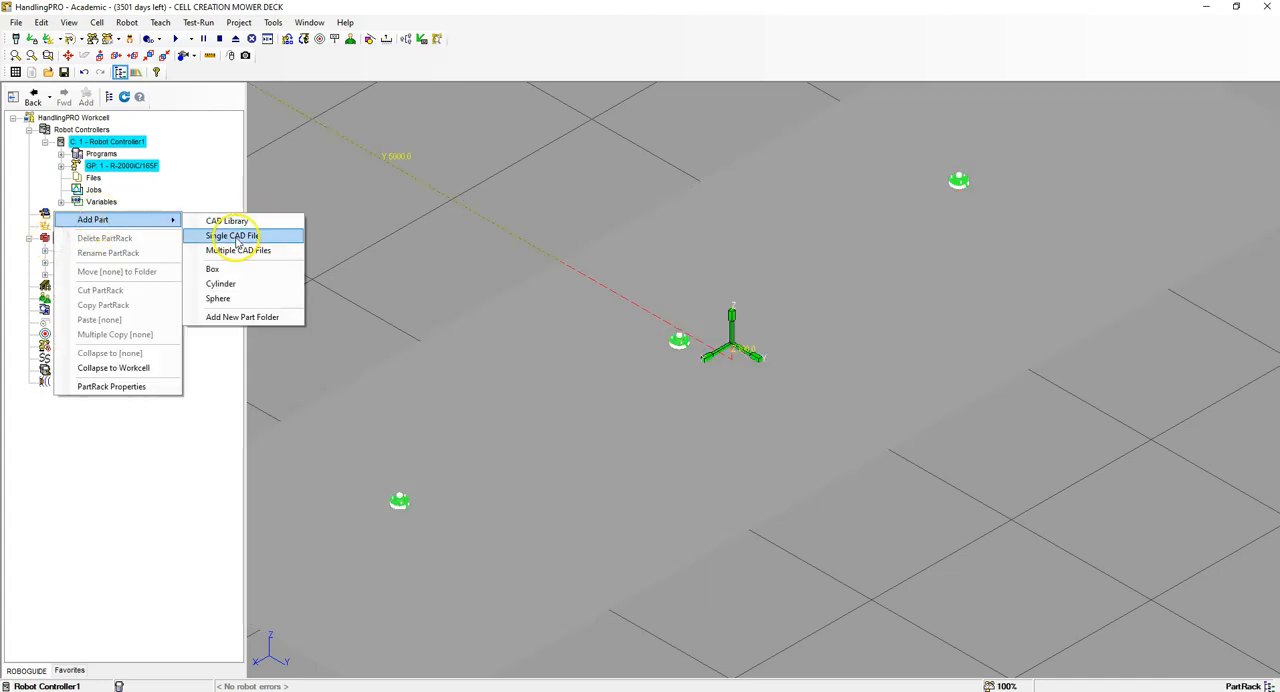
pyautogui.click(245, 234)
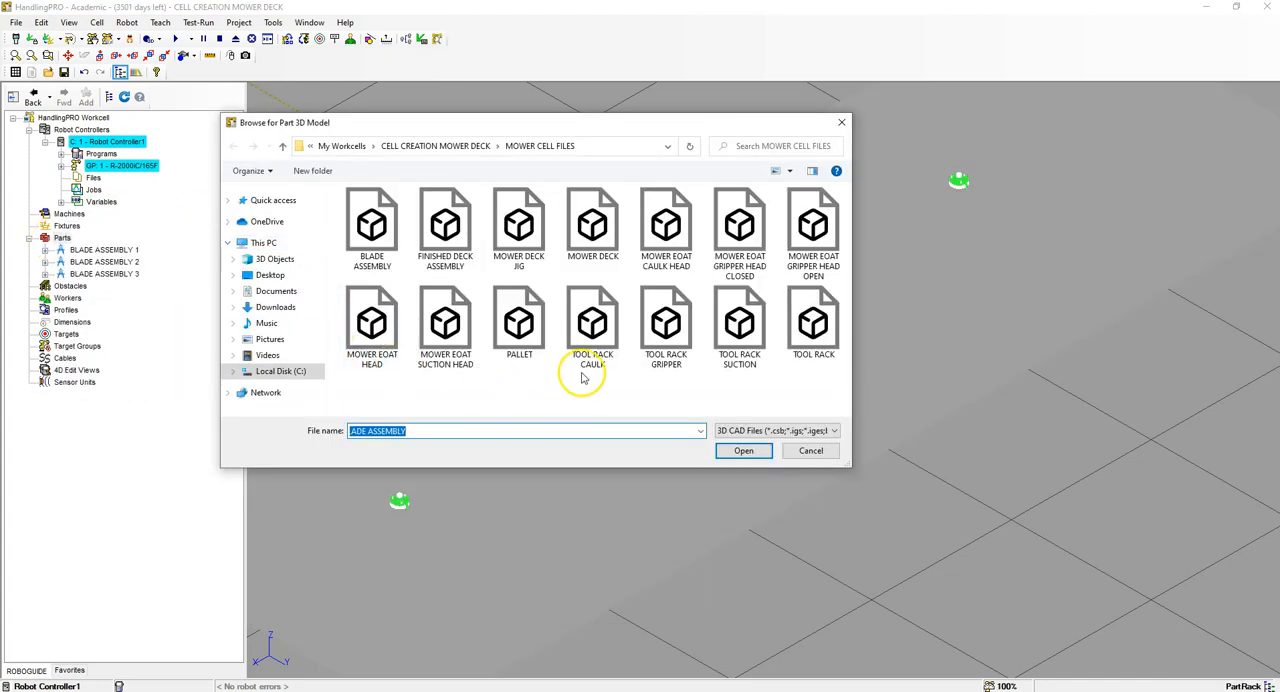
pyautogui.click(450, 263)
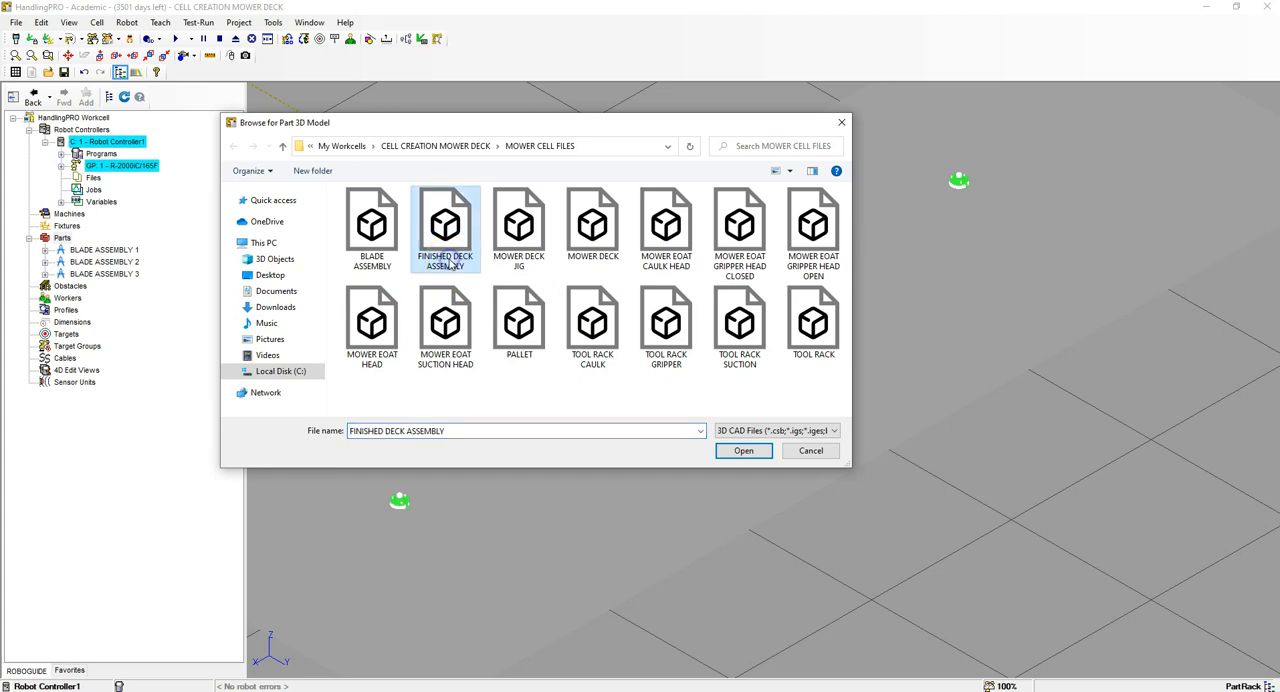
pyautogui.click(743, 450)
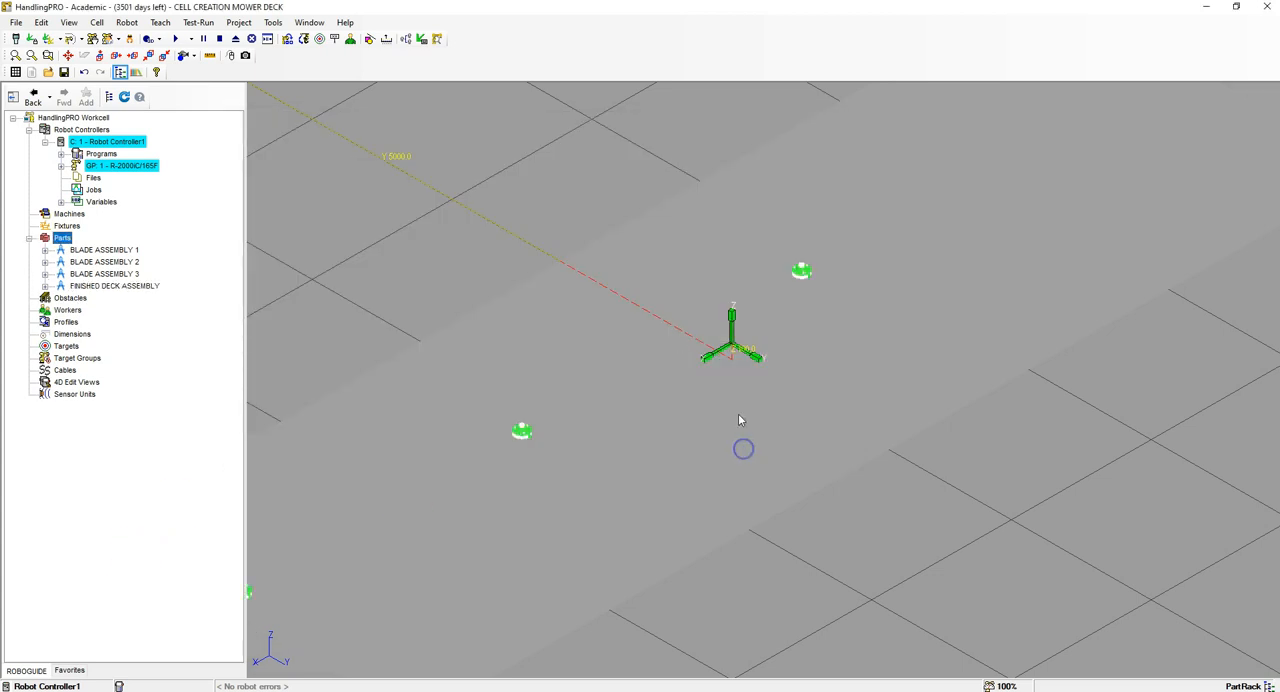
pyautogui.scroll(9, 885, 304)
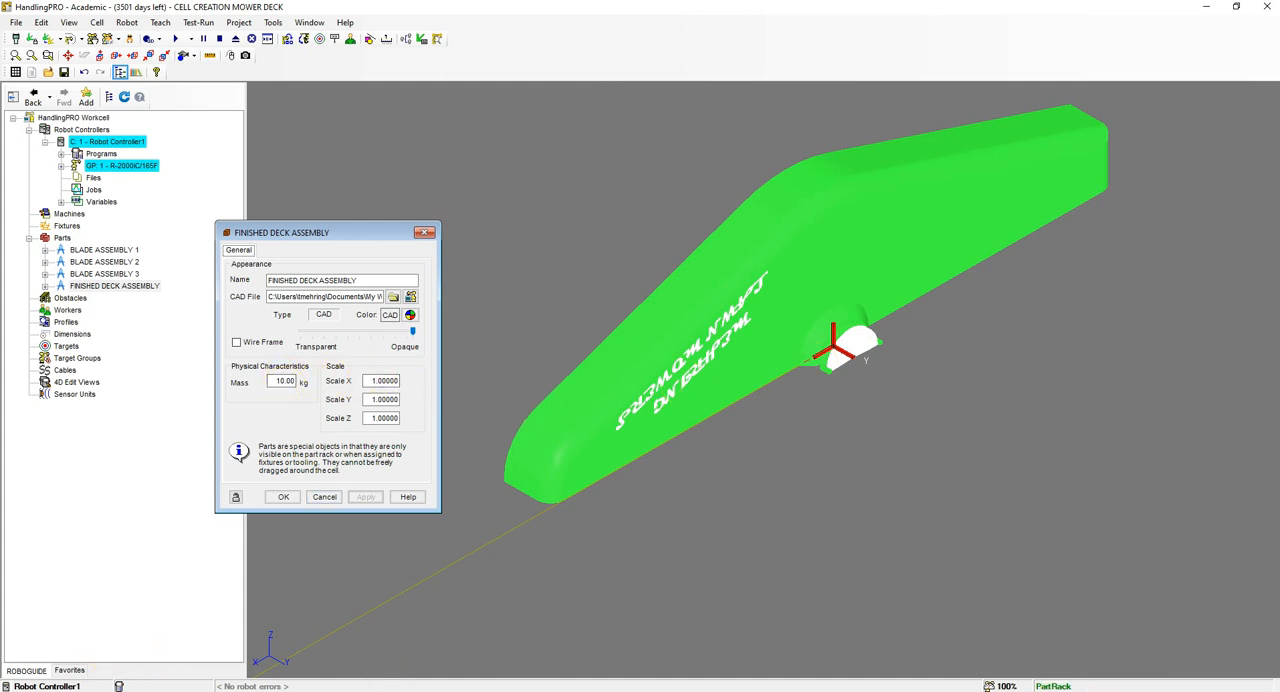
pyautogui.doubleClick(282, 382)
pyautogui.write('60')
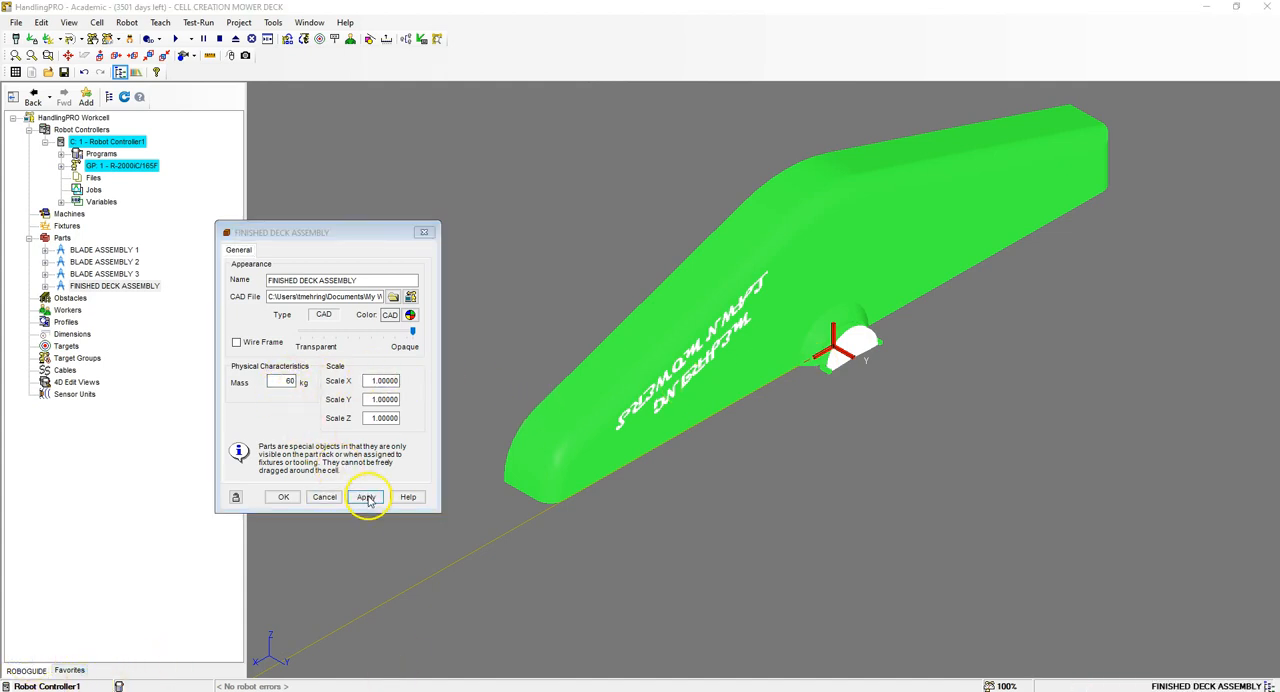
pyautogui.click(366, 497)
pyautogui.click(287, 494)
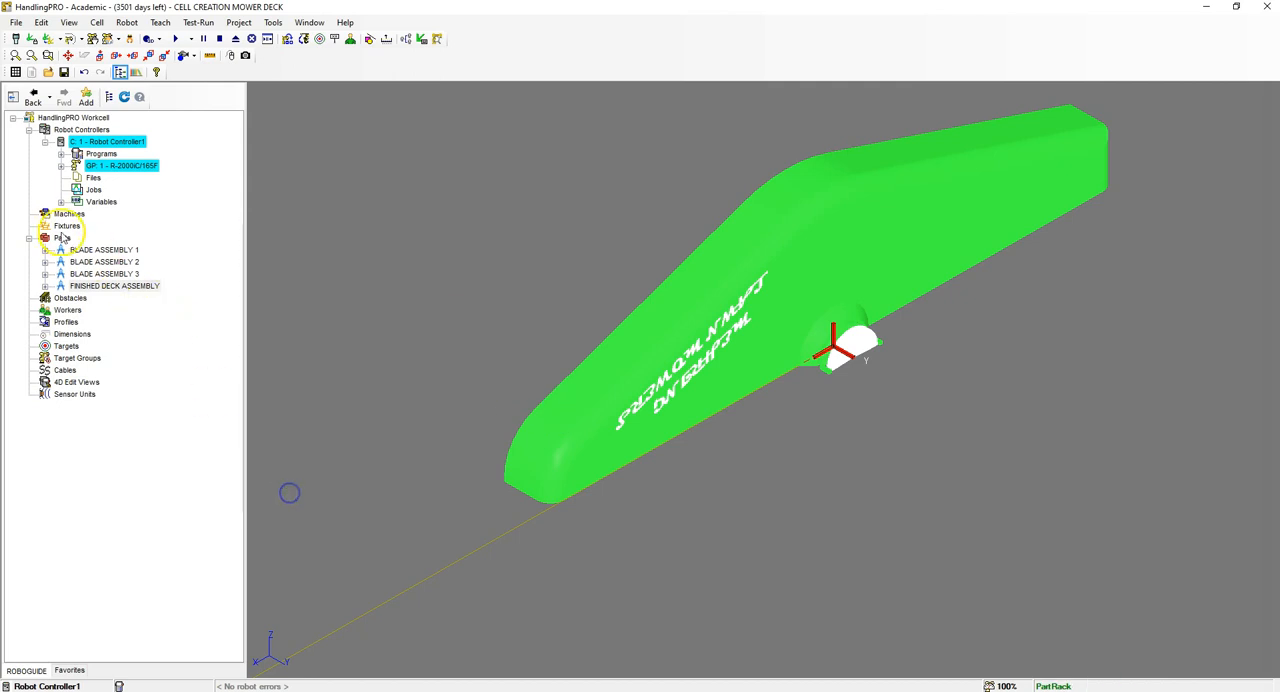
# Step: Add a part from the MOWER DECK CAD file with a mass of 51 kg
pyautogui.rightClick(62, 237)
pyautogui.moveTo(150, 218)
pyautogui.click(232, 235)
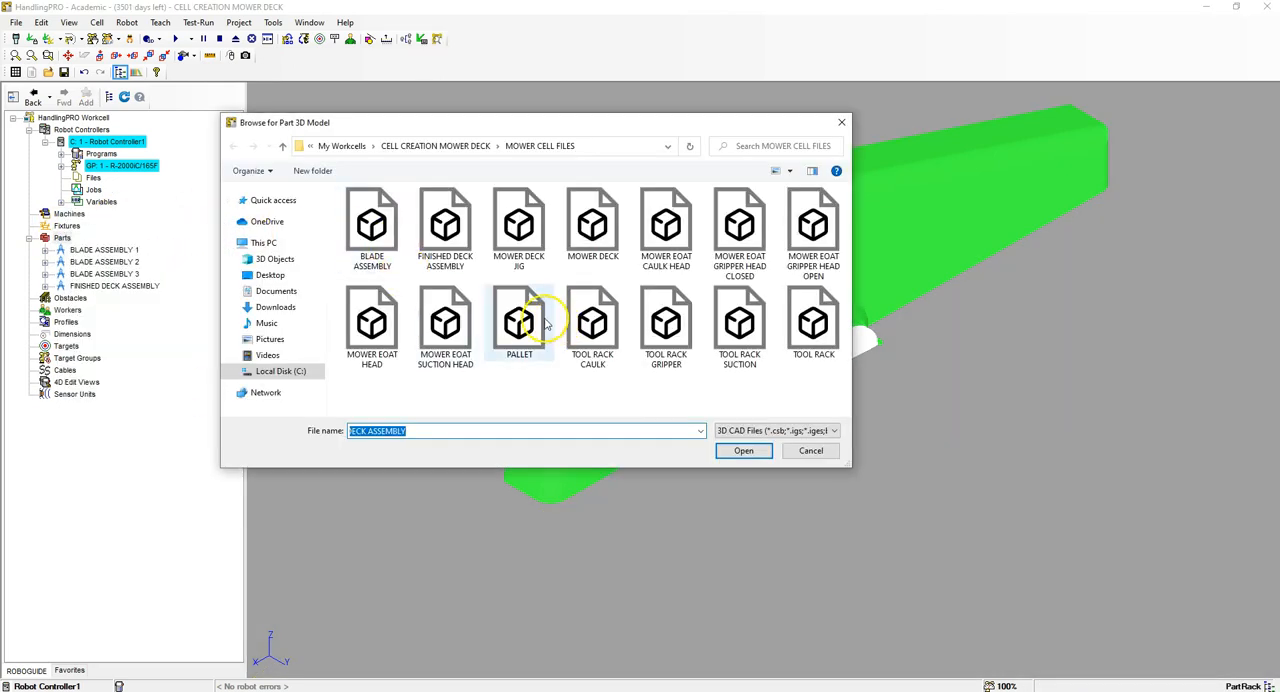
pyautogui.click(592, 222)
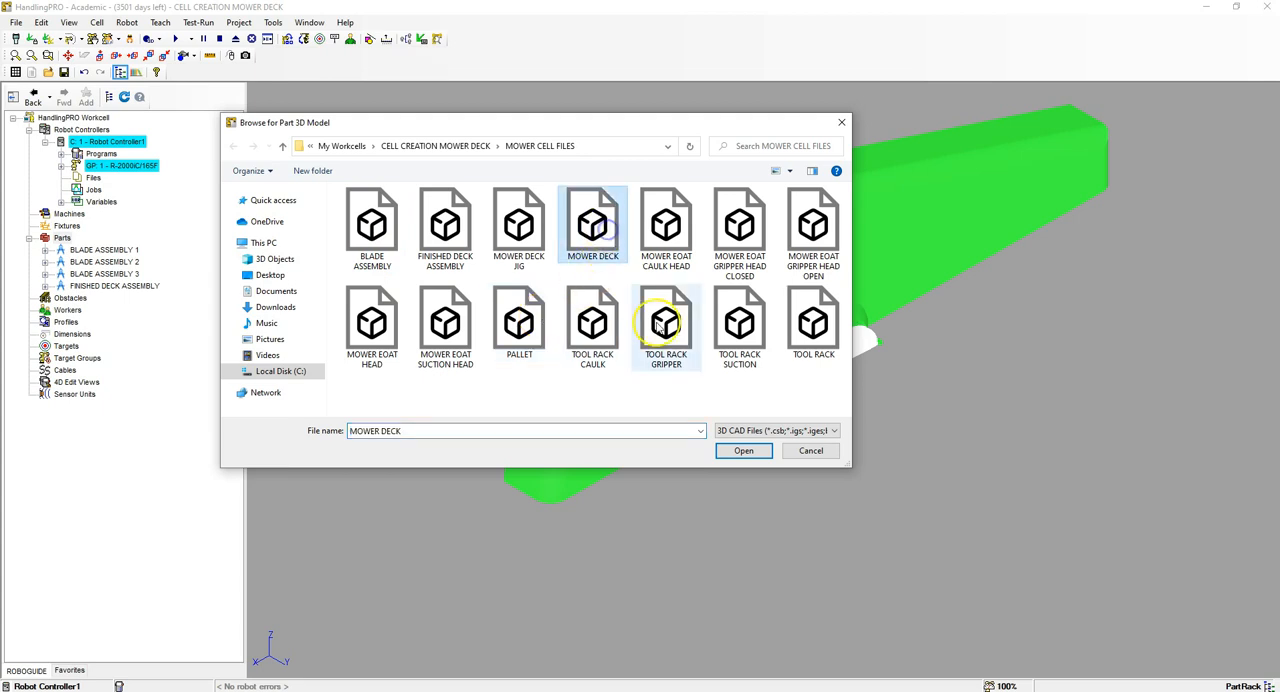
pyautogui.click(743, 451)
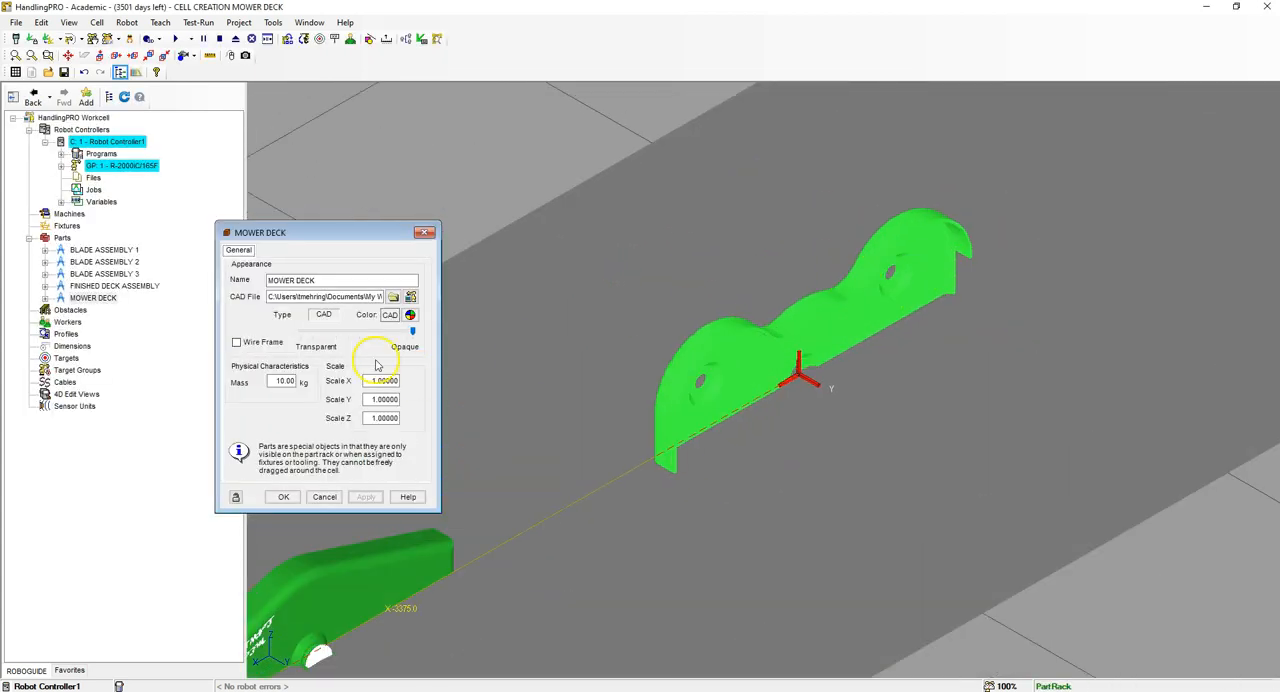
pyautogui.click(288, 381)
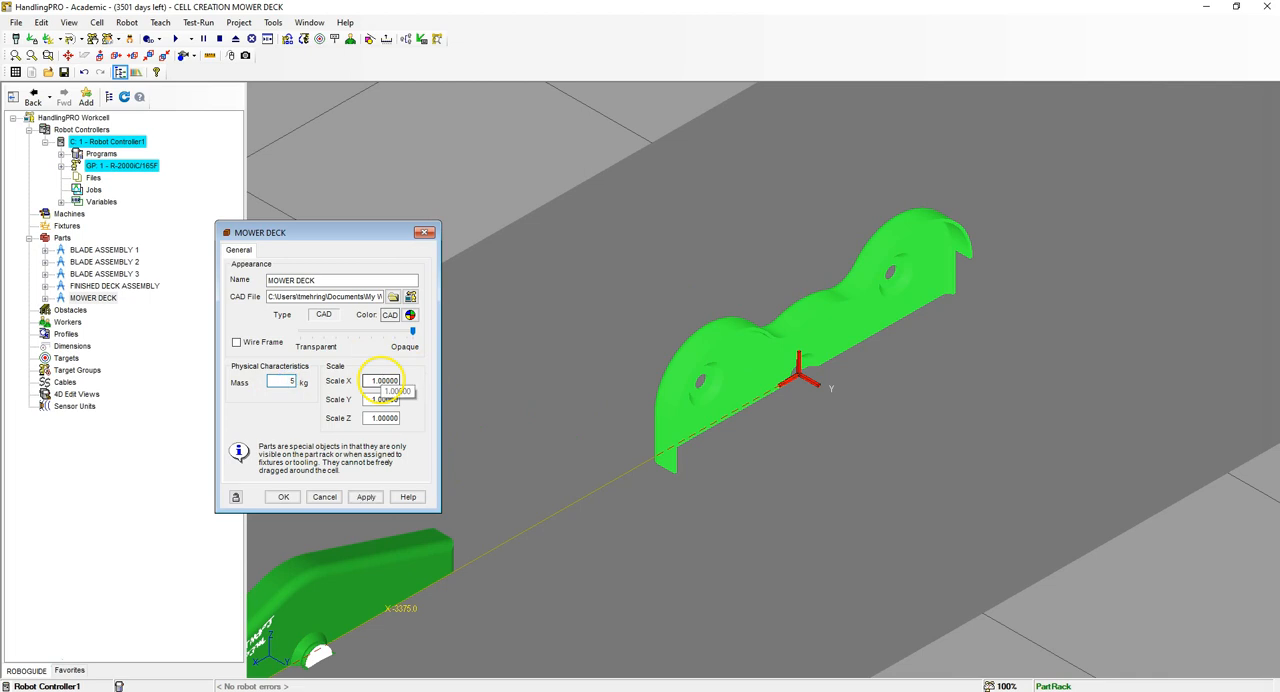
pyautogui.click(287, 497)
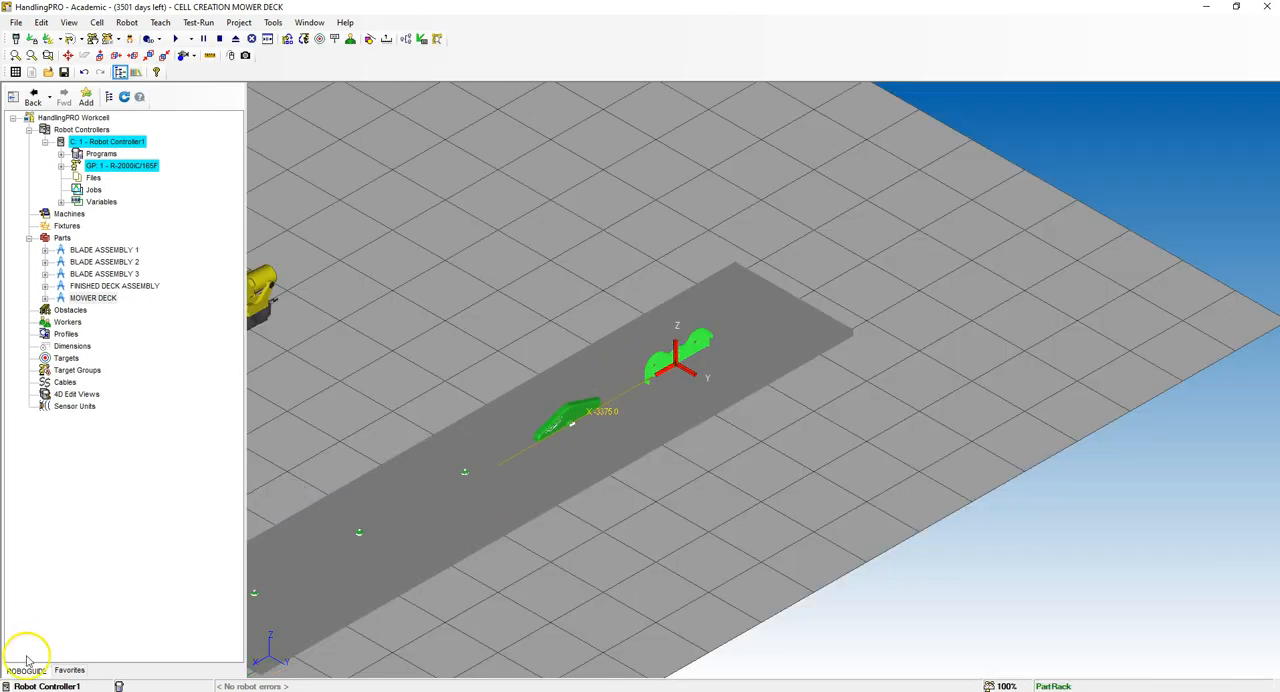
# Step: Add a part from the MOWER EOAT HEAD CAD file
pyautogui.click(61, 237)
pyautogui.rightClick(61, 237)
pyautogui.moveTo(130, 217)
pyautogui.click(242, 233)
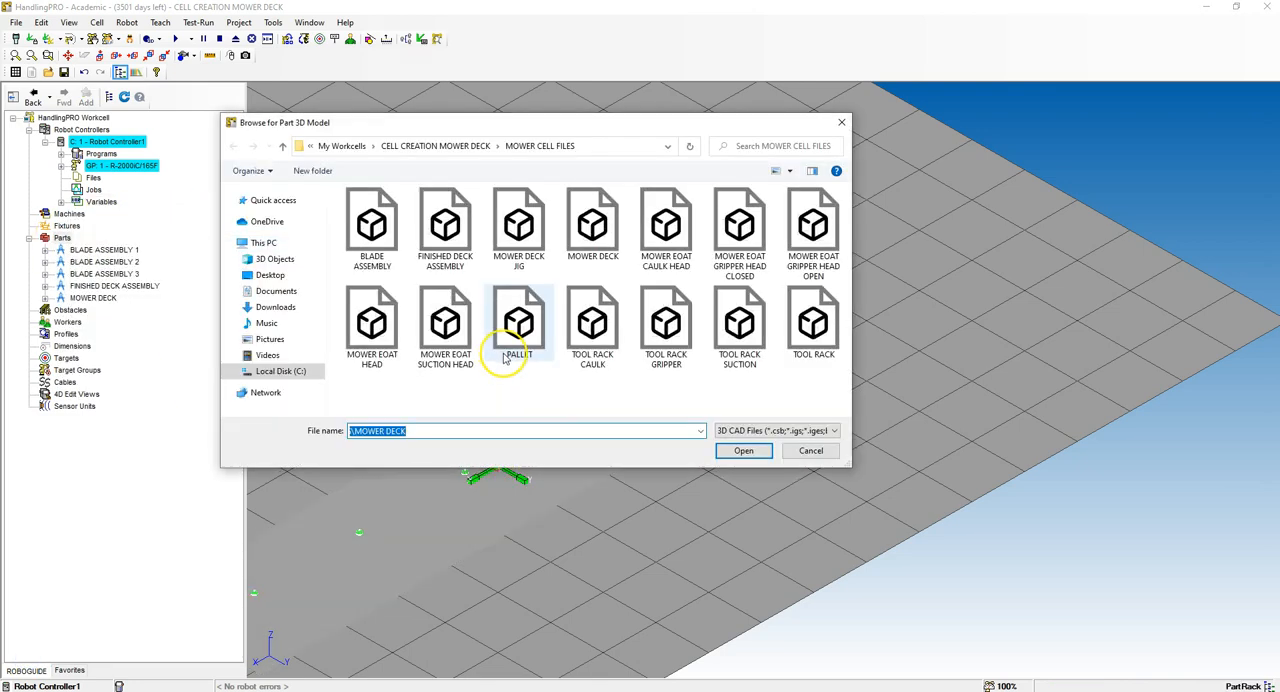
pyautogui.click(386, 350)
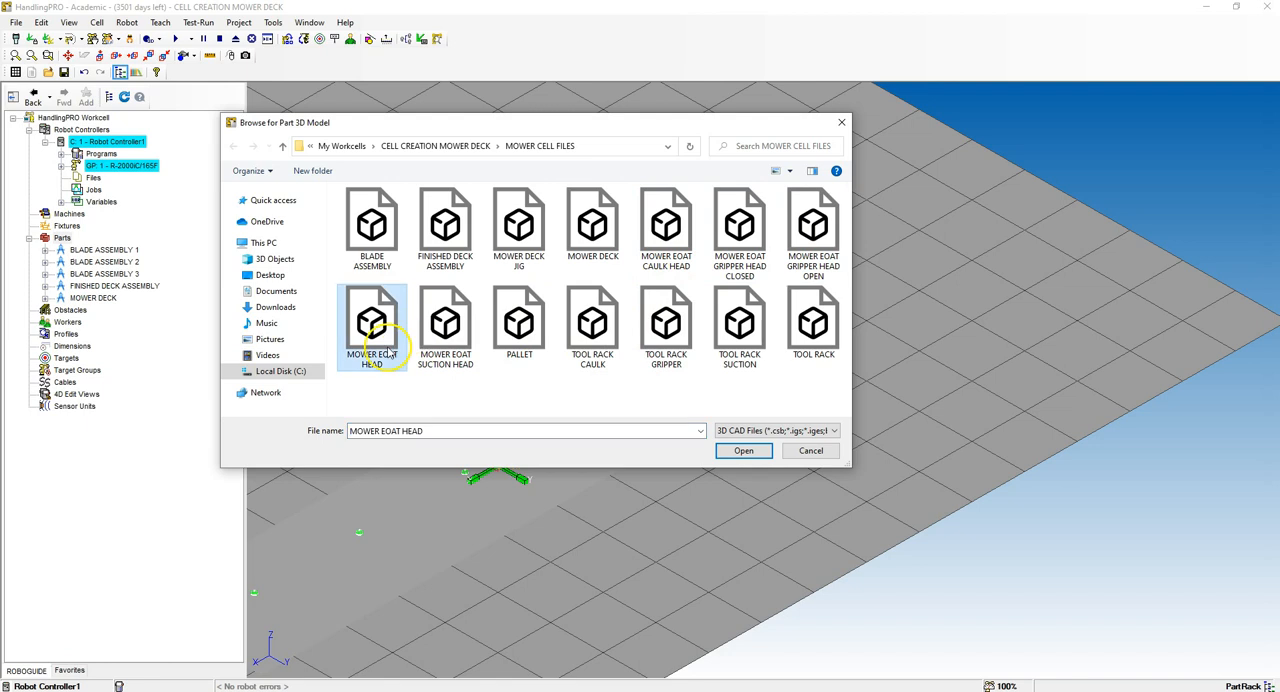
pyautogui.click(746, 451)
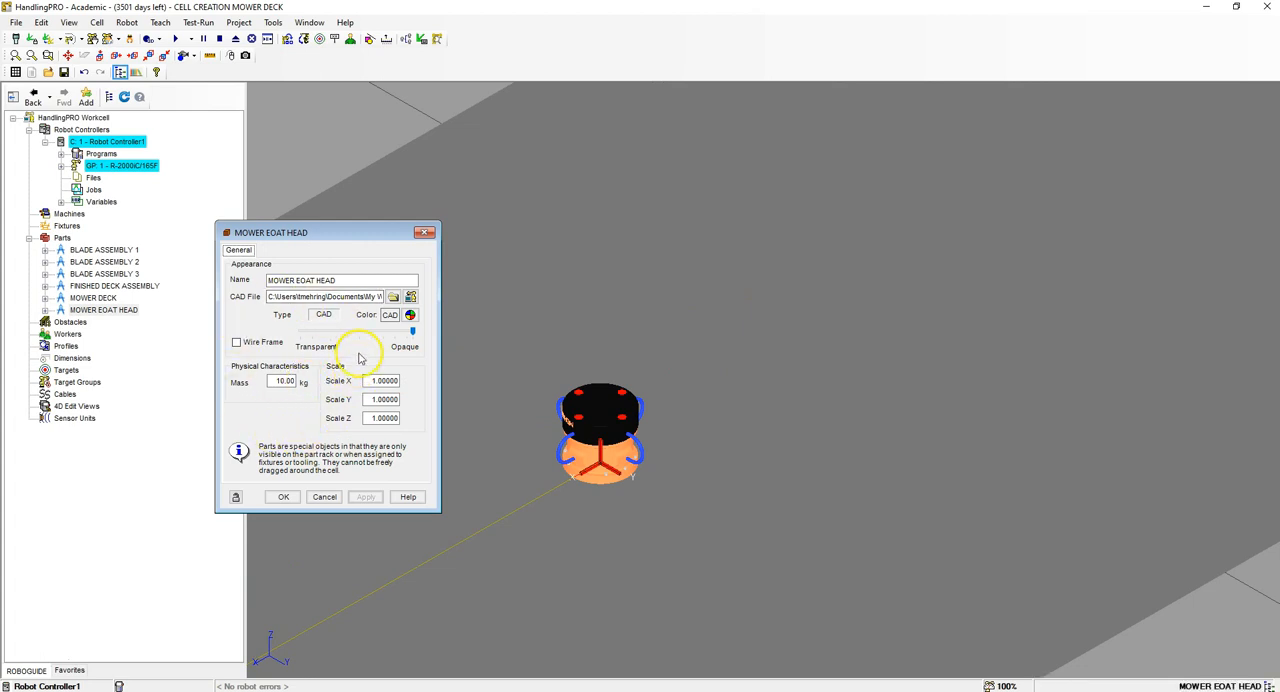
pyautogui.click(283, 497)
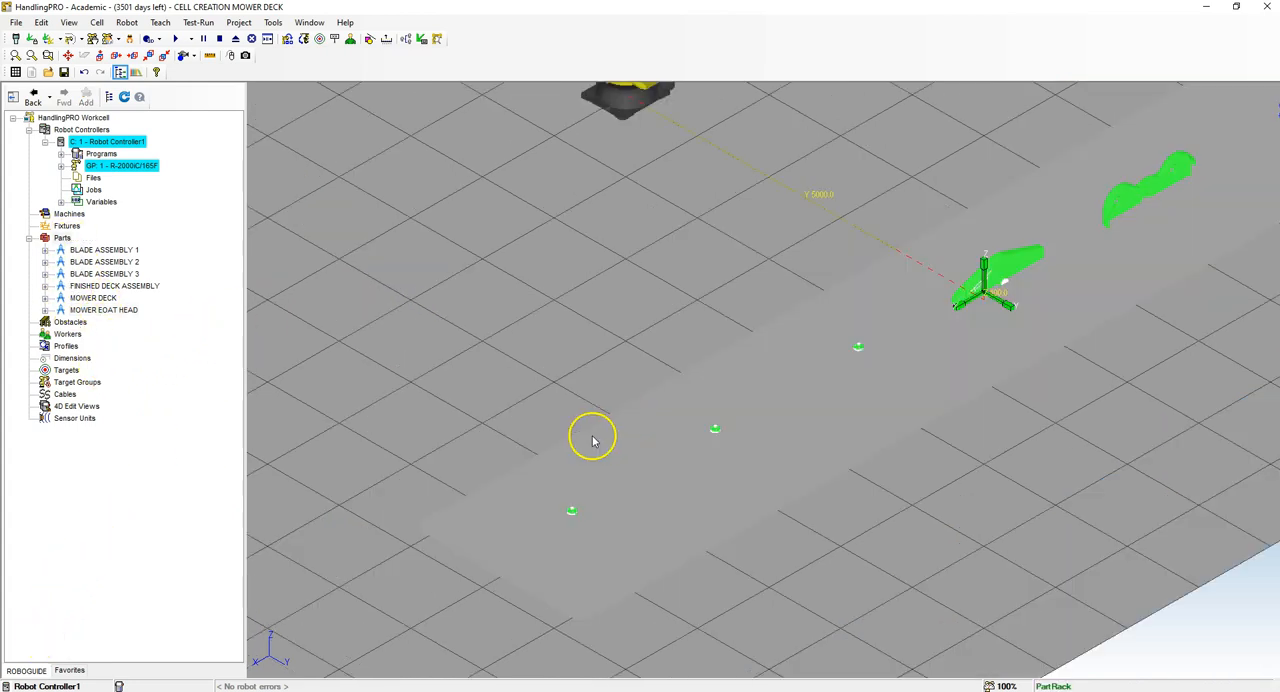
# Step: Hide the part rack by turning off its visibility in its properties
pyautogui.scroll(-5, 580, 452)
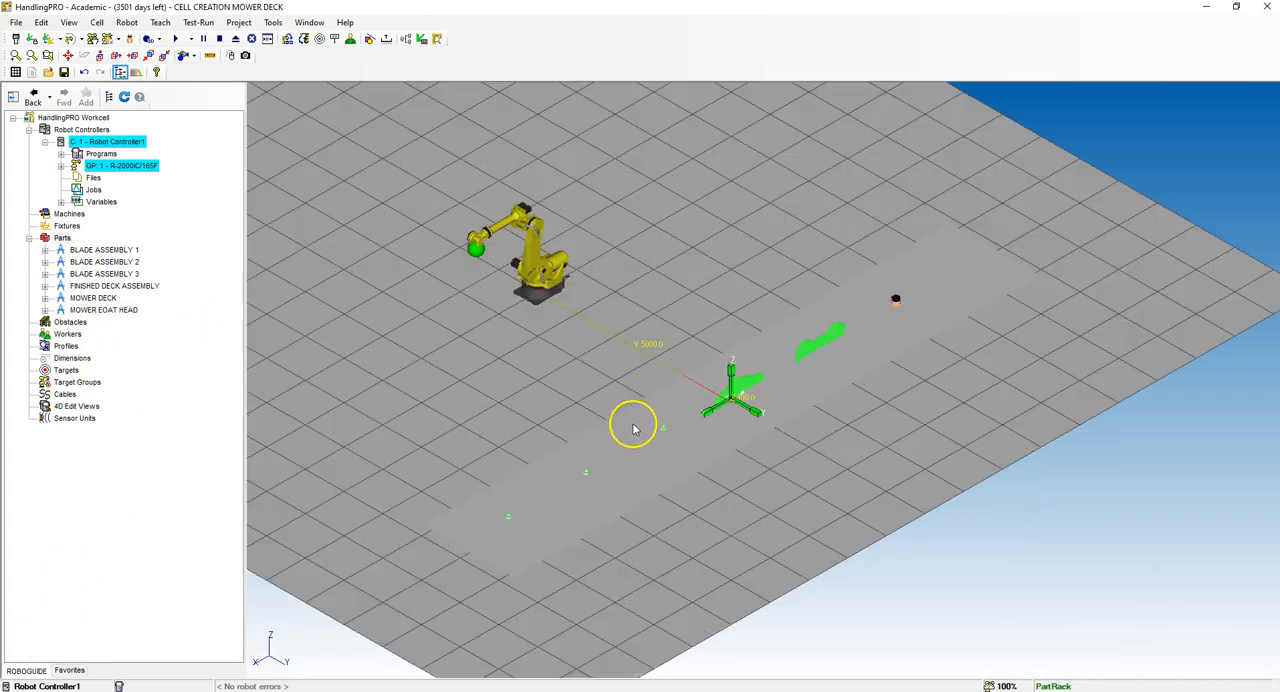
pyautogui.scroll(5, 483, 548)
pyautogui.doubleClick(490, 548)
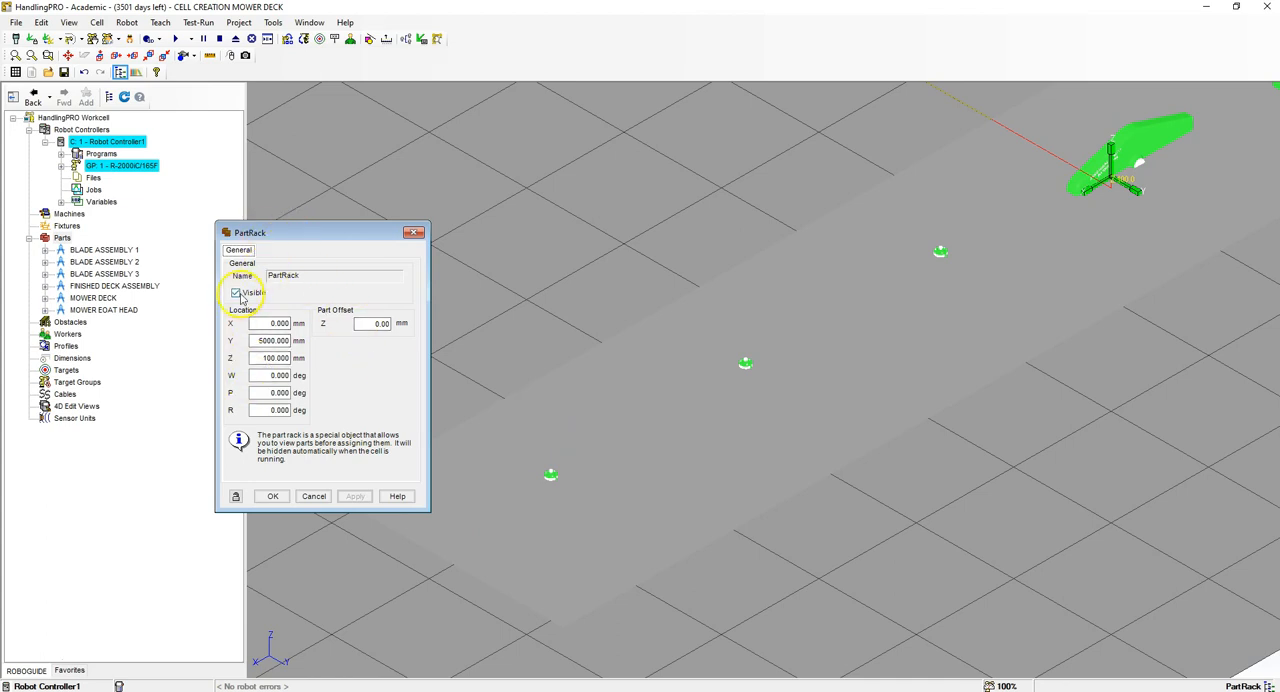
pyautogui.click(272, 496)
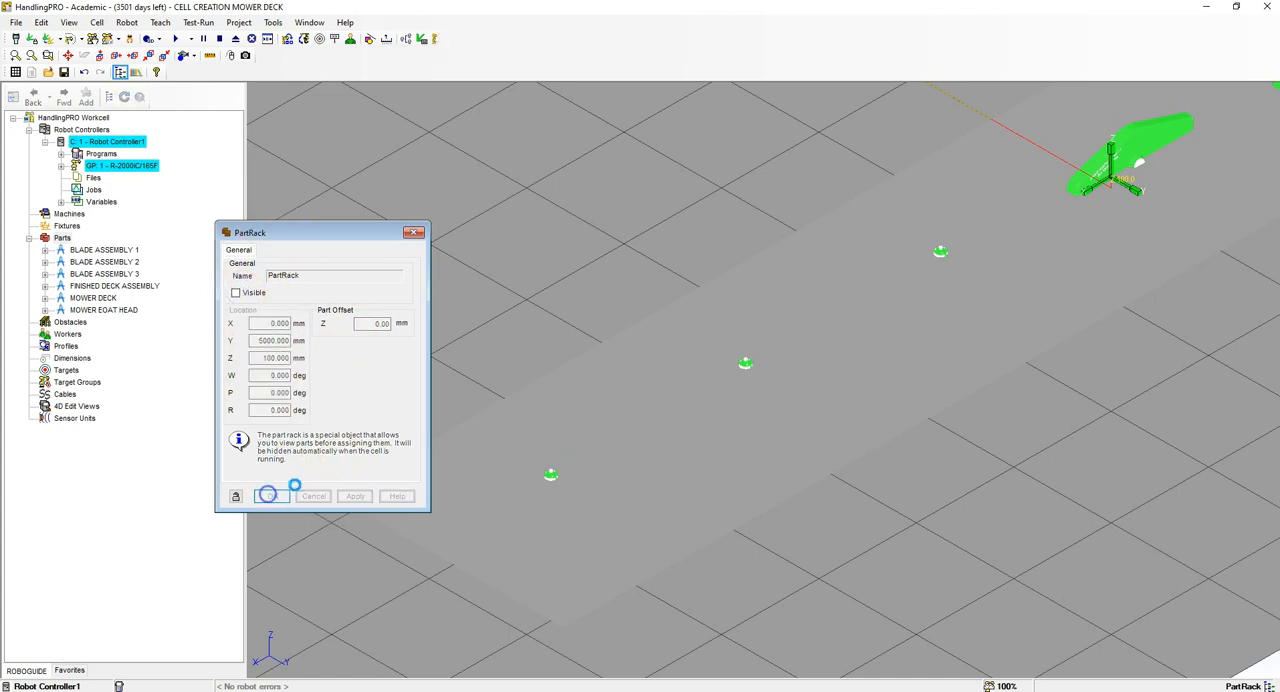
# Step: Open the properties of the robot's UT: 1 (Eoat1) tooling and name it NO EOAT
pyautogui.scroll(-3, 565, 421)
pyautogui.scroll(3, 592, 376)
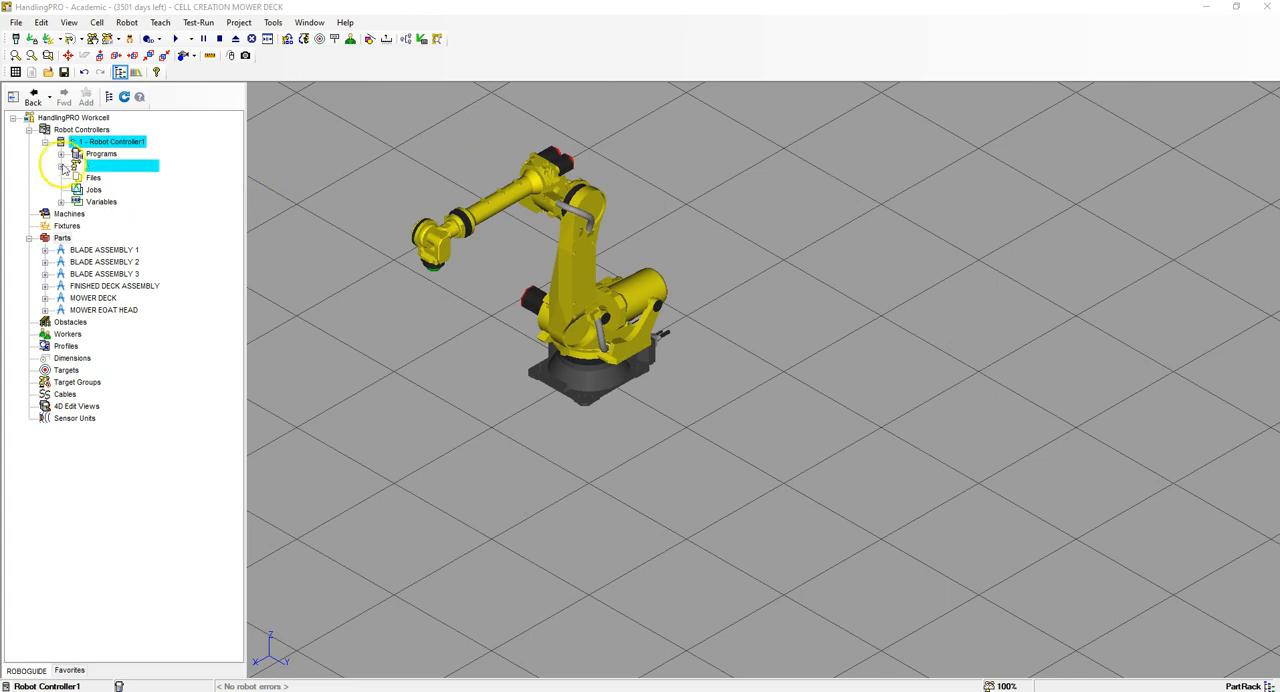
pyautogui.click(60, 168)
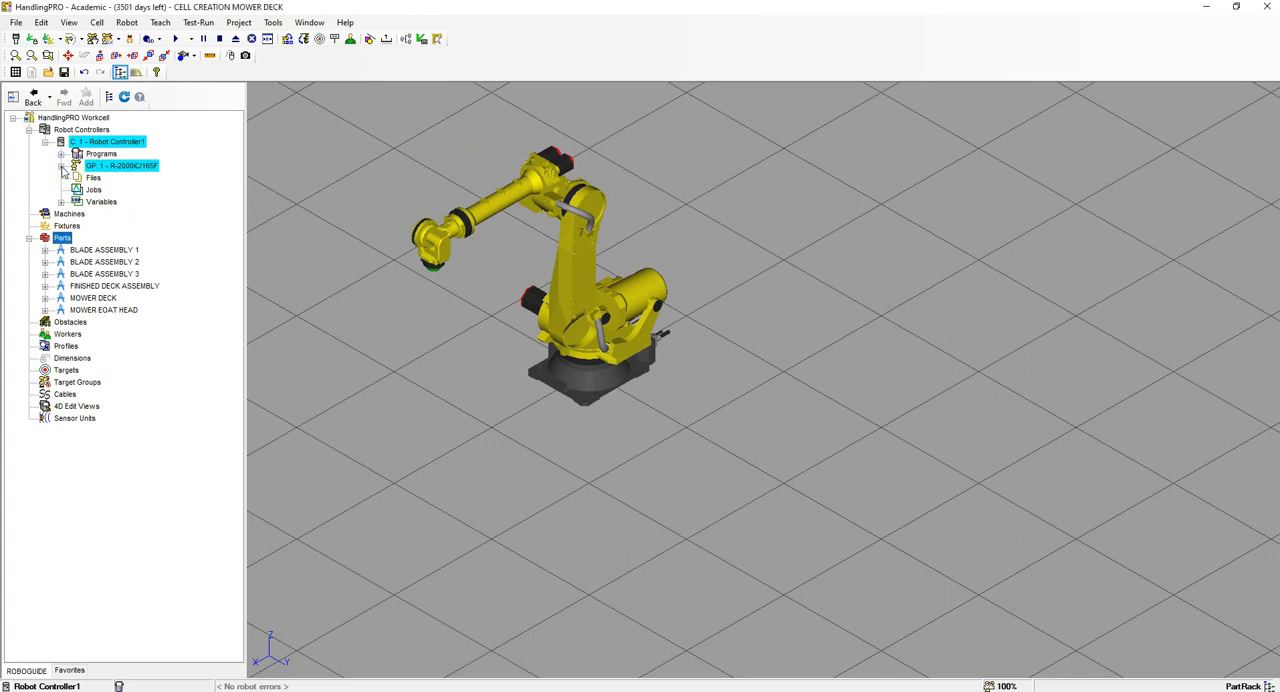
pyautogui.click(61, 166)
pyautogui.click(78, 178)
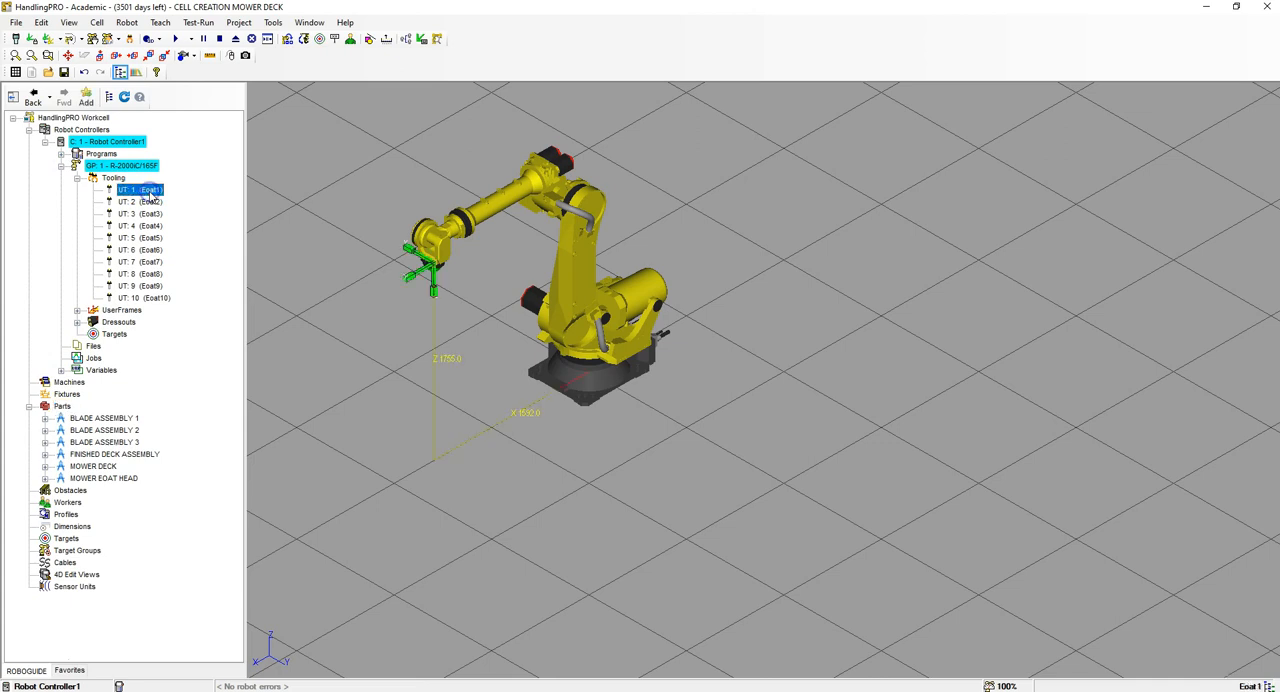
pyautogui.rightClick(150, 192)
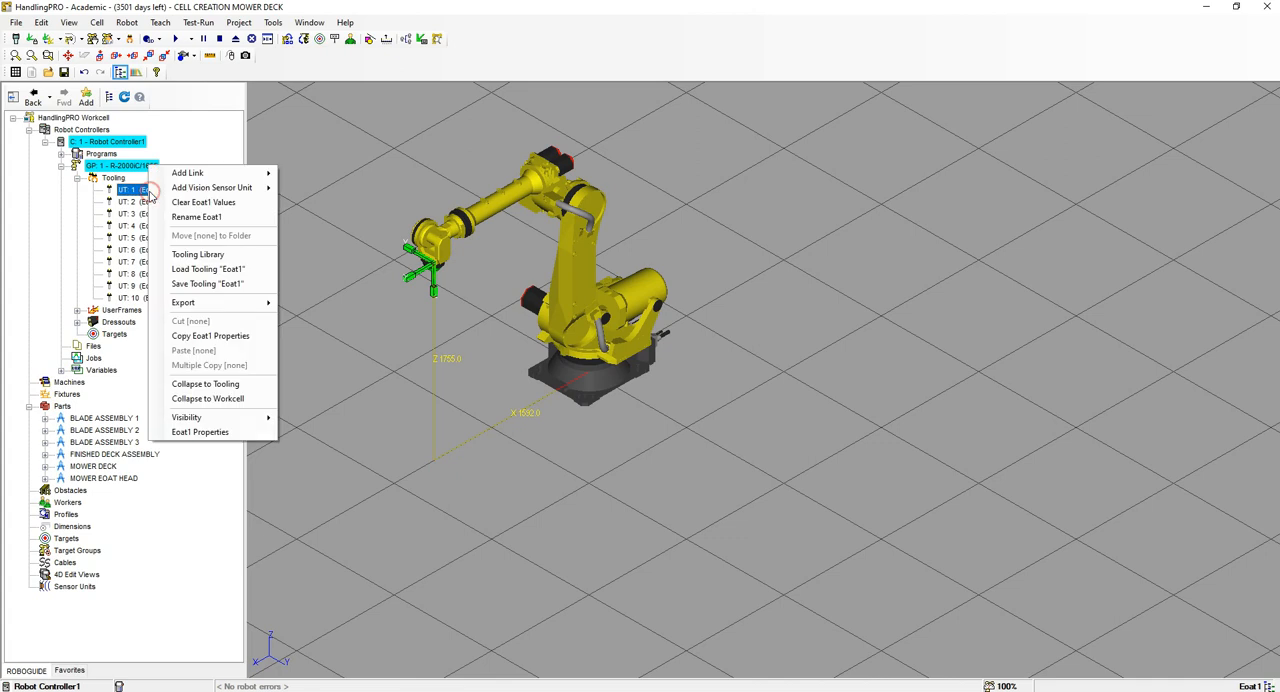
pyautogui.click(203, 432)
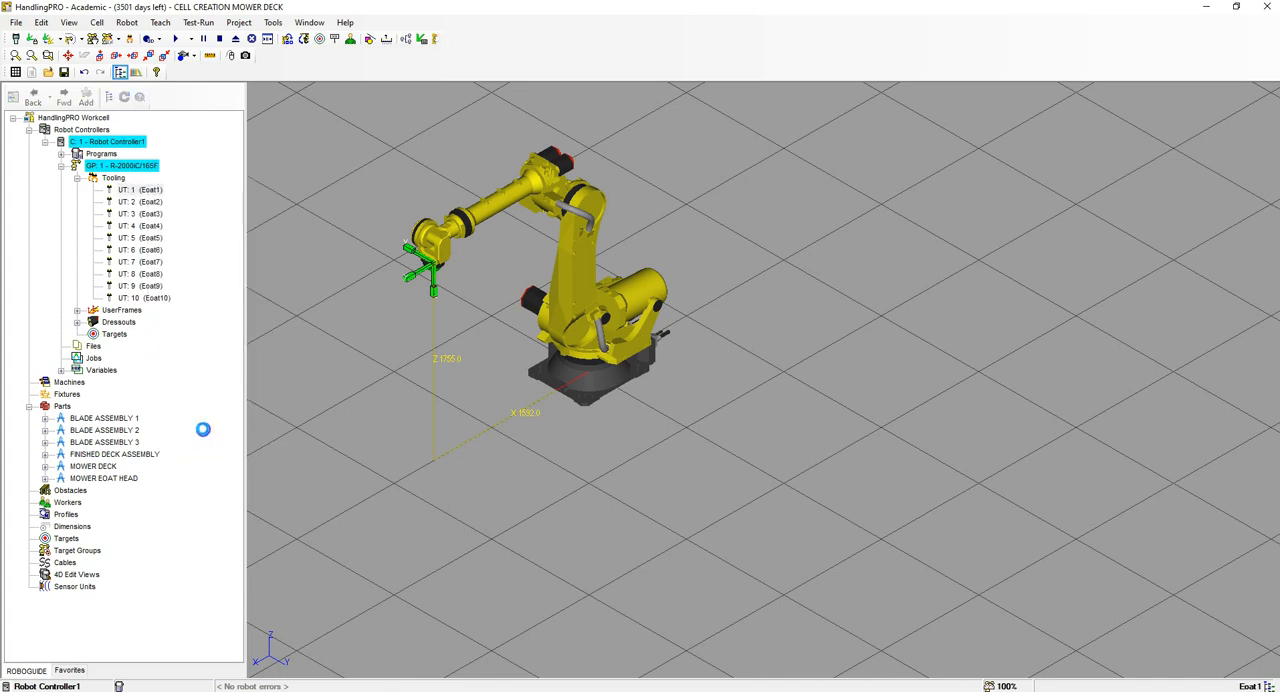
pyautogui.click(296, 309)
pyautogui.doubleClick(296, 309)
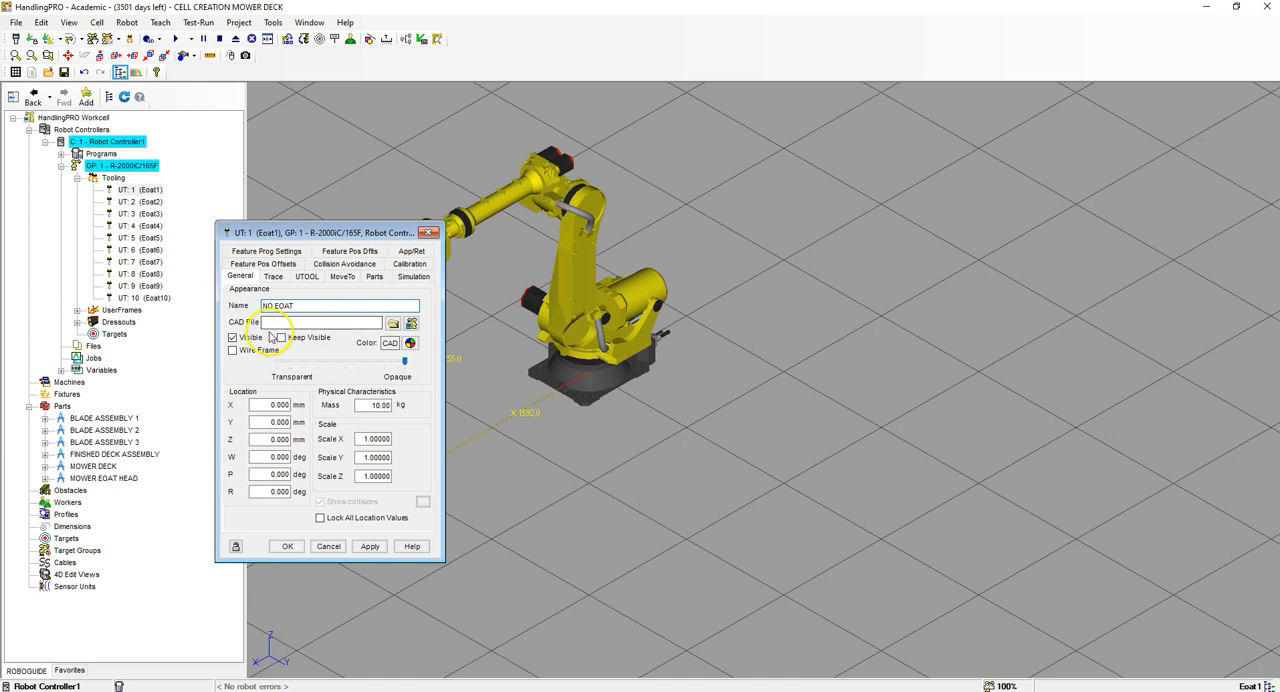
# Step: Assign the MOWER EOAT HEAD CAD file to the NO EOAT tool and set its mass to 6 kg
pyautogui.click(393, 323)
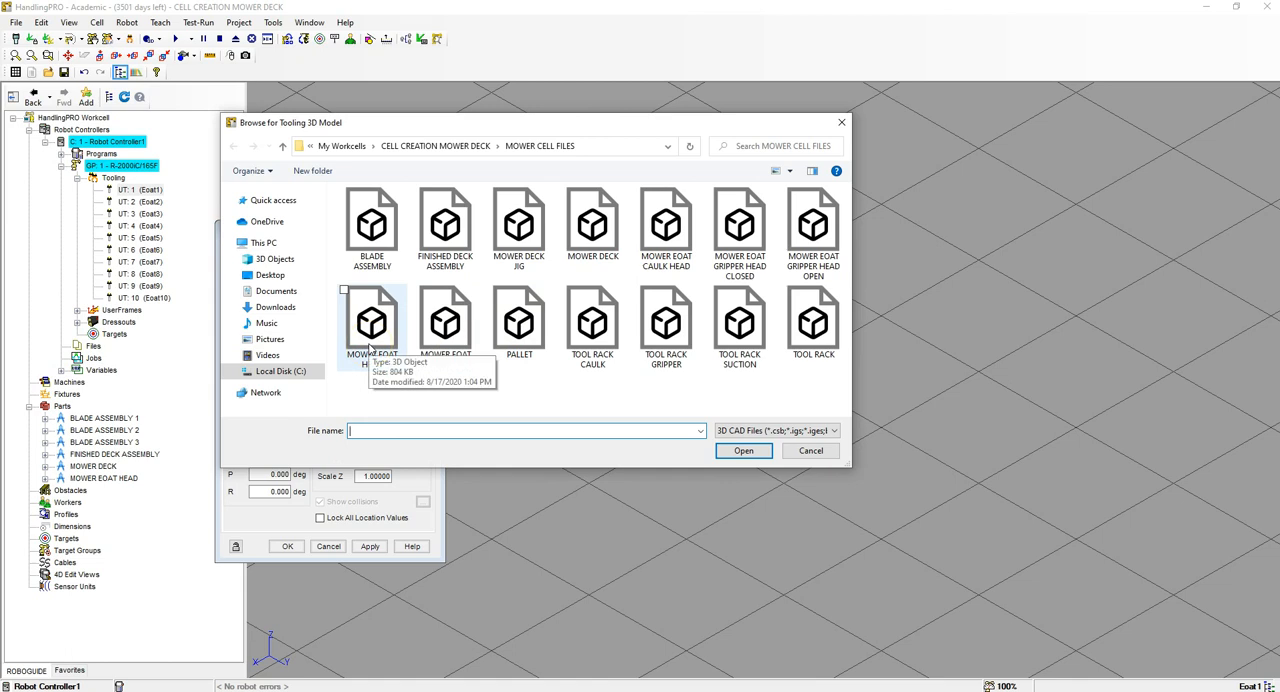
pyautogui.click(370, 345)
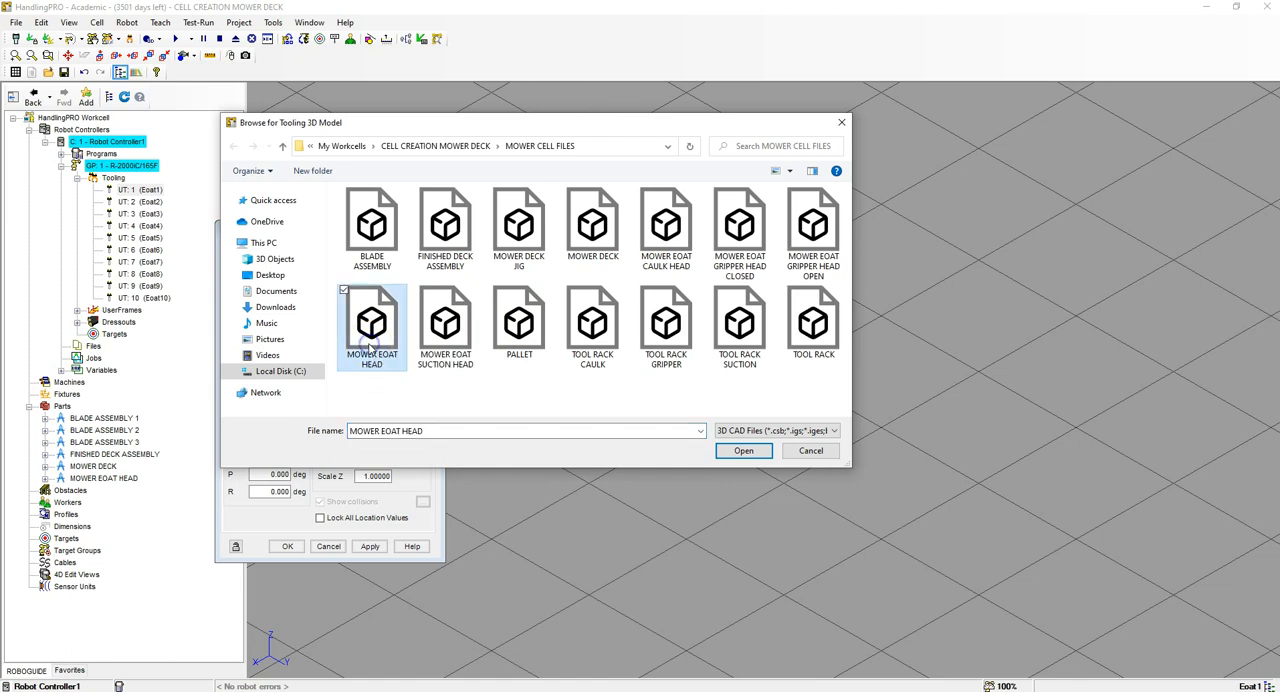
pyautogui.click(727, 456)
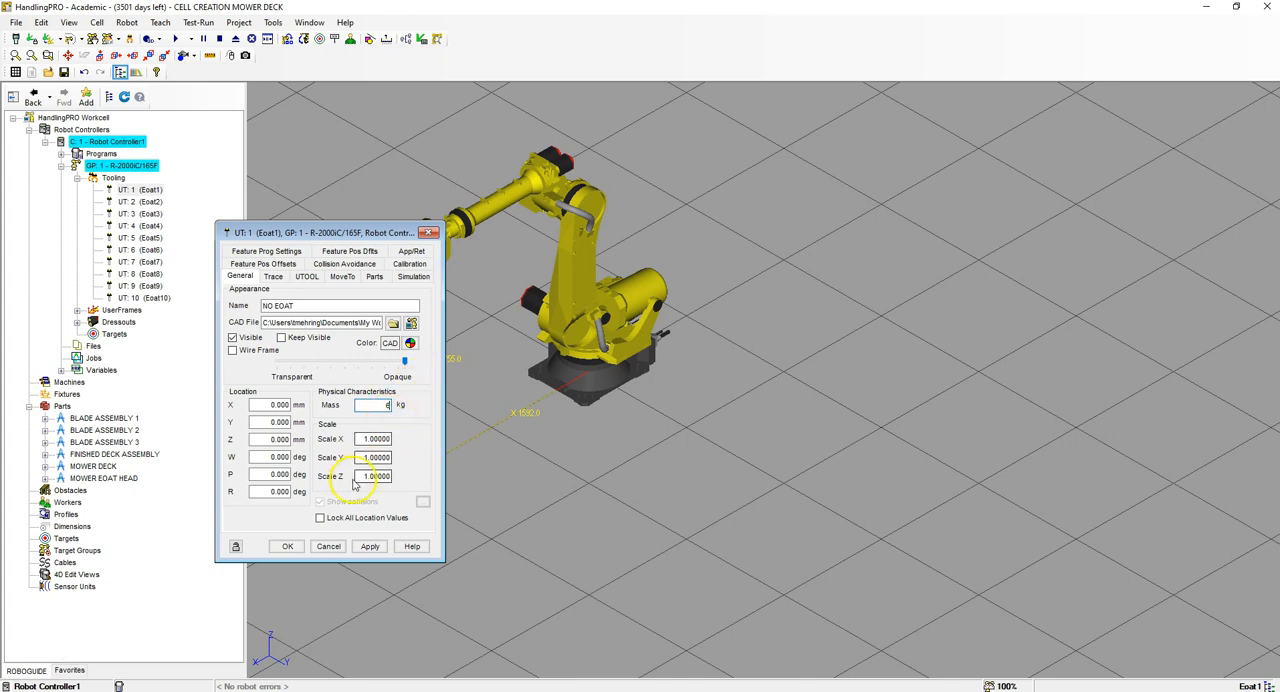
pyautogui.click(369, 546)
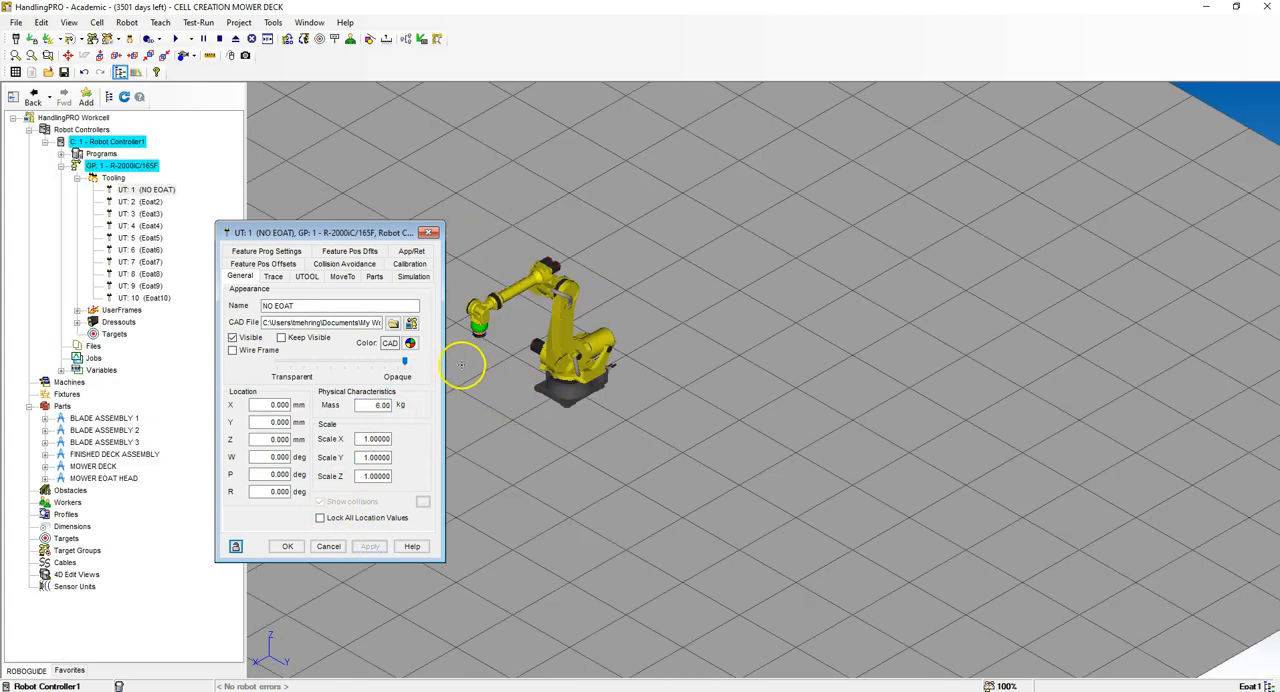
# Step: Edit the NO EOAT tool frame (UTOOL), setting Z to 150 mm and W to -180 degrees
pyautogui.scroll(10, 468, 328)
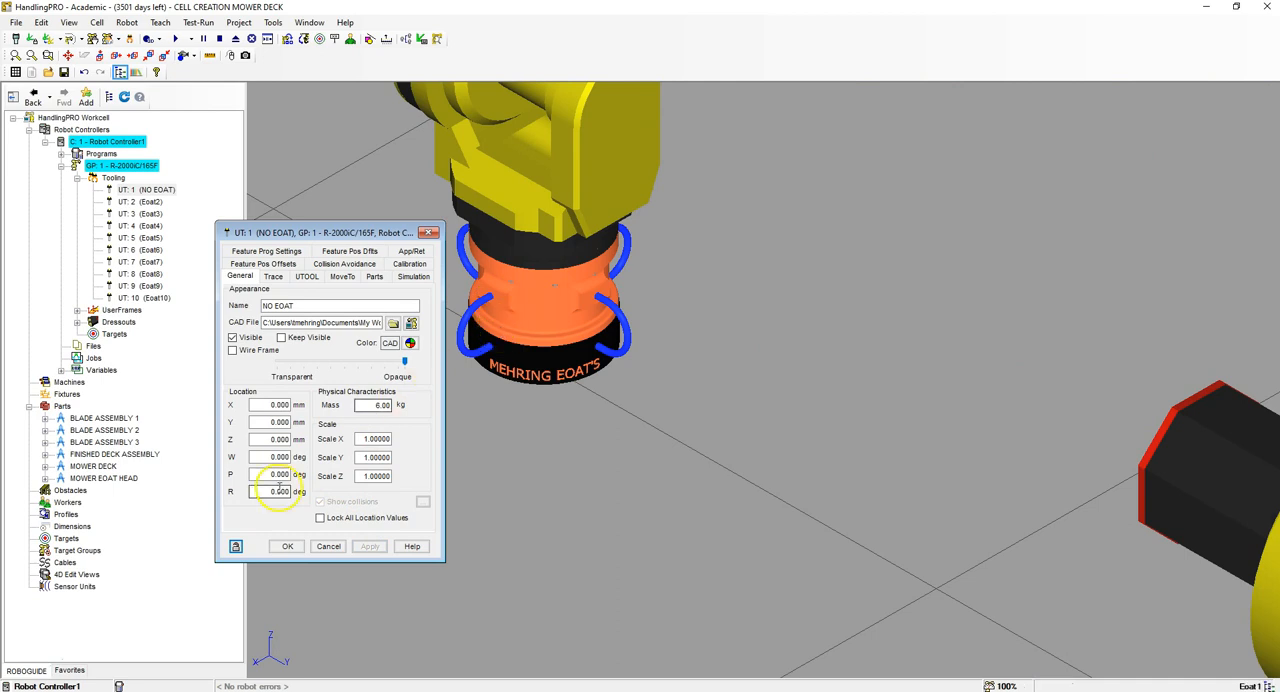
pyautogui.click(303, 278)
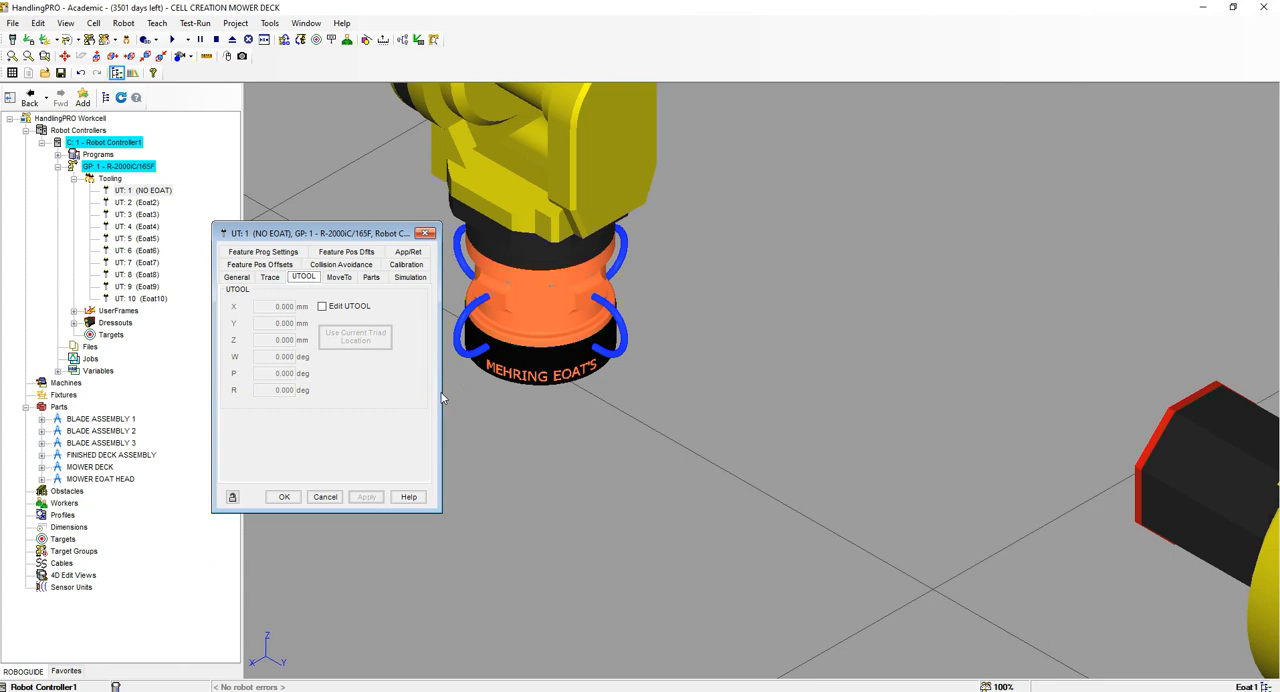
pyautogui.click(322, 307)
pyautogui.click(270, 339)
pyautogui.doubleClick(270, 339)
pyautogui.click(368, 340)
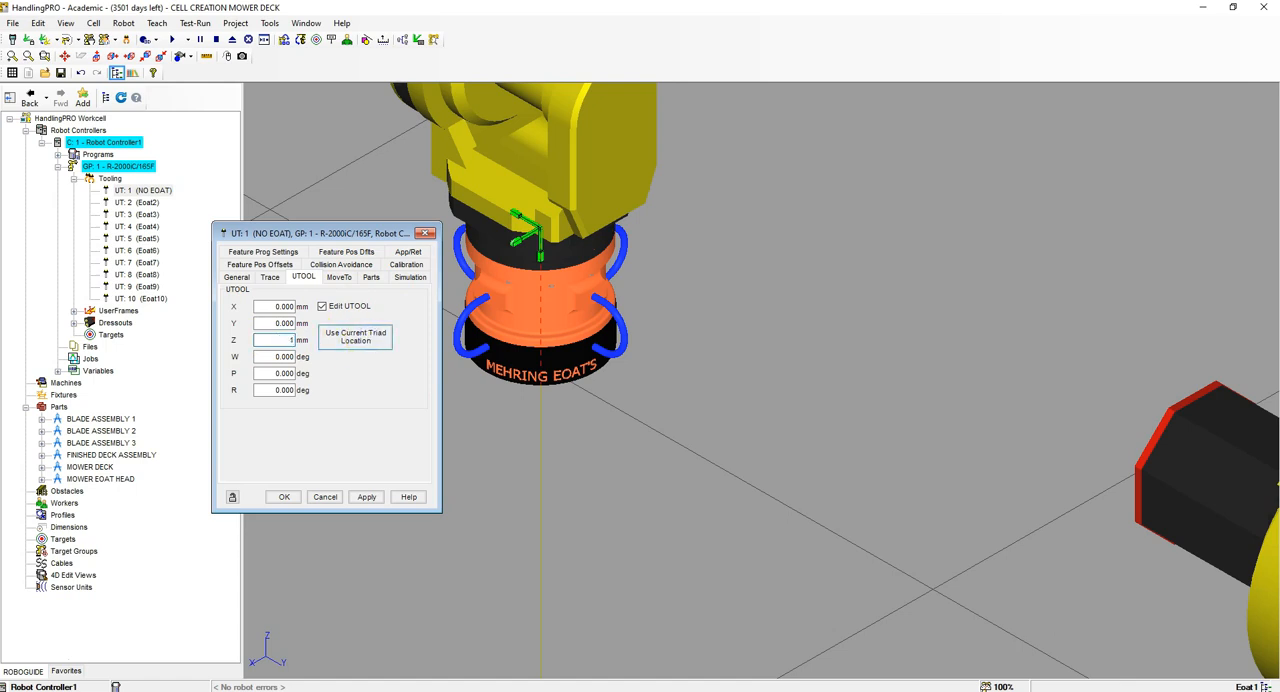
pyautogui.doubleClick(300, 357)
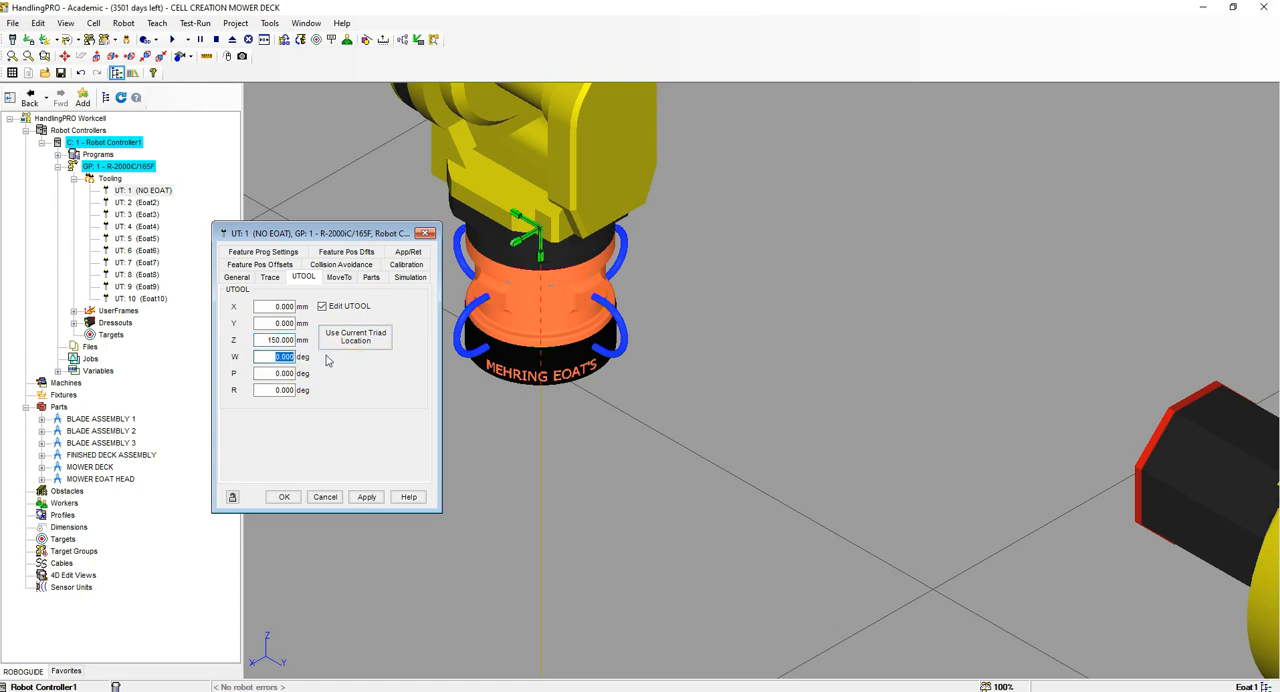
pyautogui.press('Return')
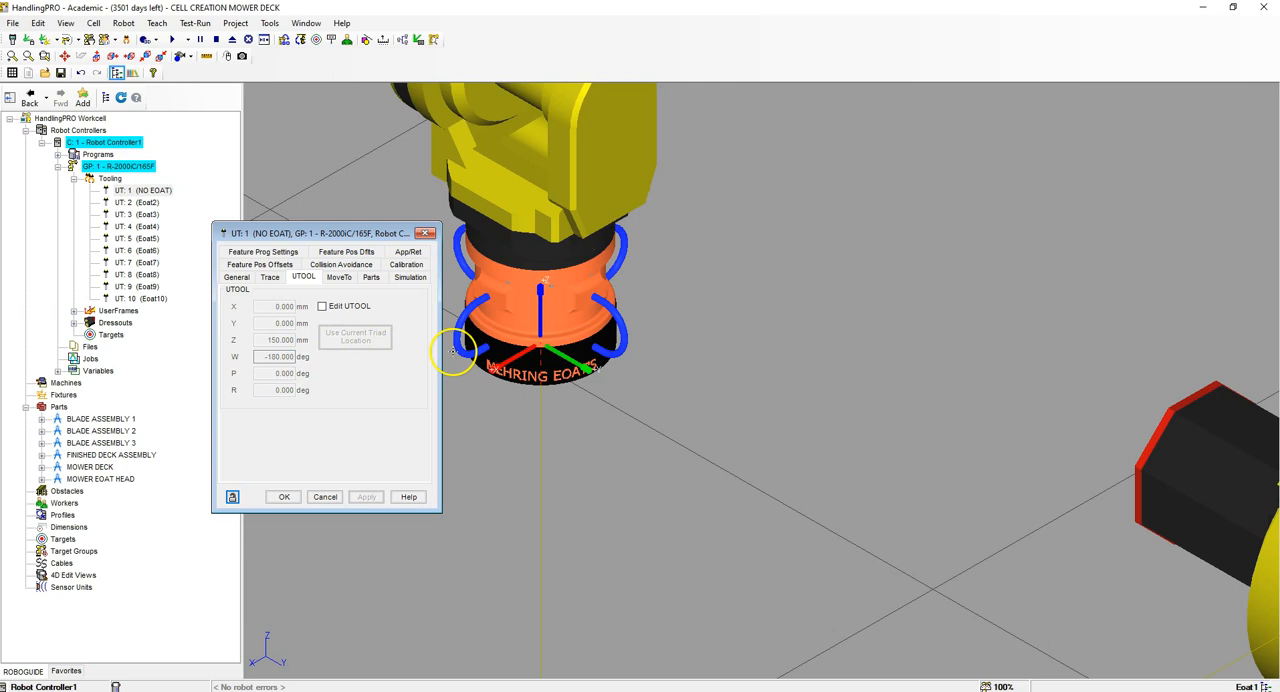
pyautogui.scroll(-2, 645, 373)
pyautogui.scroll(1, 648, 373)
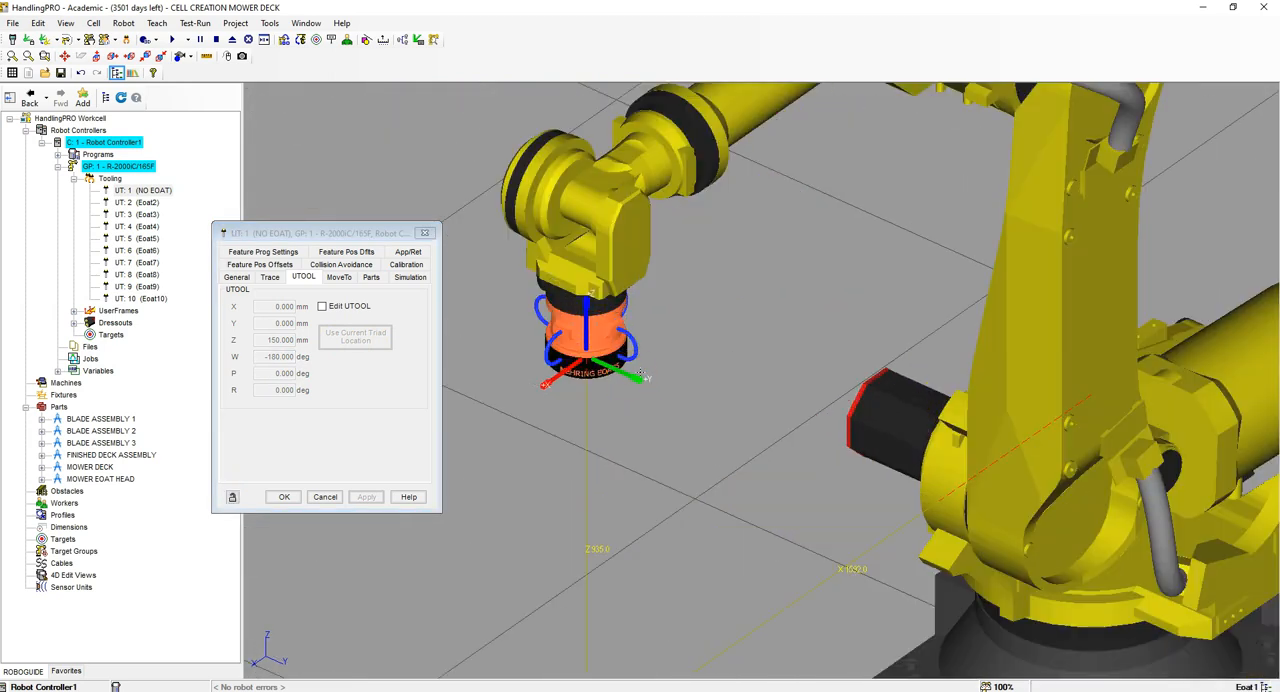
# Step: Review the NO EOAT tool's parts and simulation settings, and close its properties
pyautogui.moveTo(661, 392); pyautogui.dragTo(680, 375, button='right')
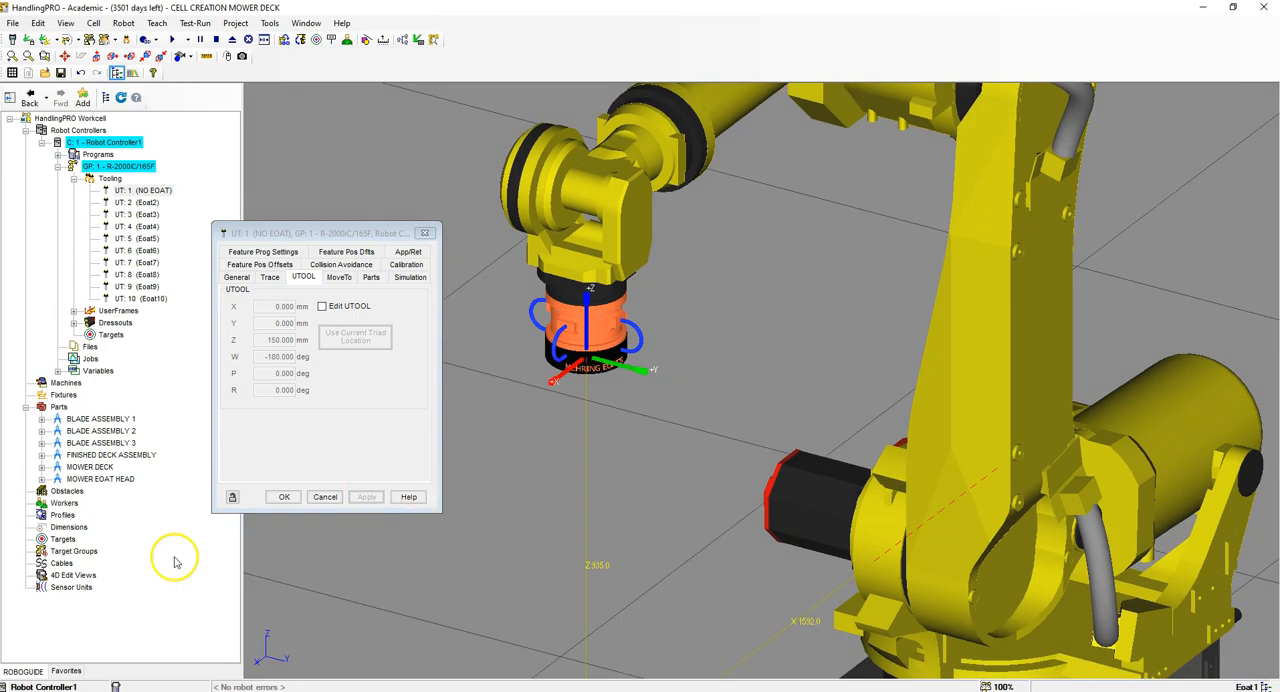
pyautogui.click(28, 662)
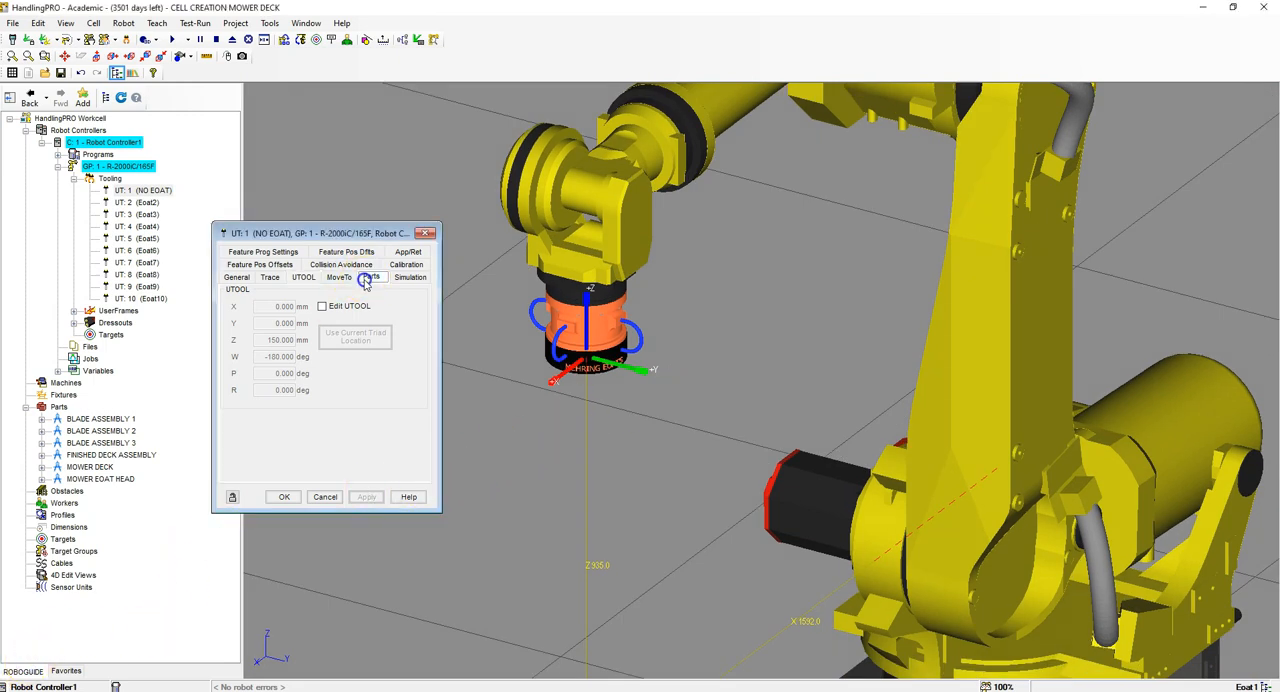
pyautogui.click(368, 278)
pyautogui.click(440, 280)
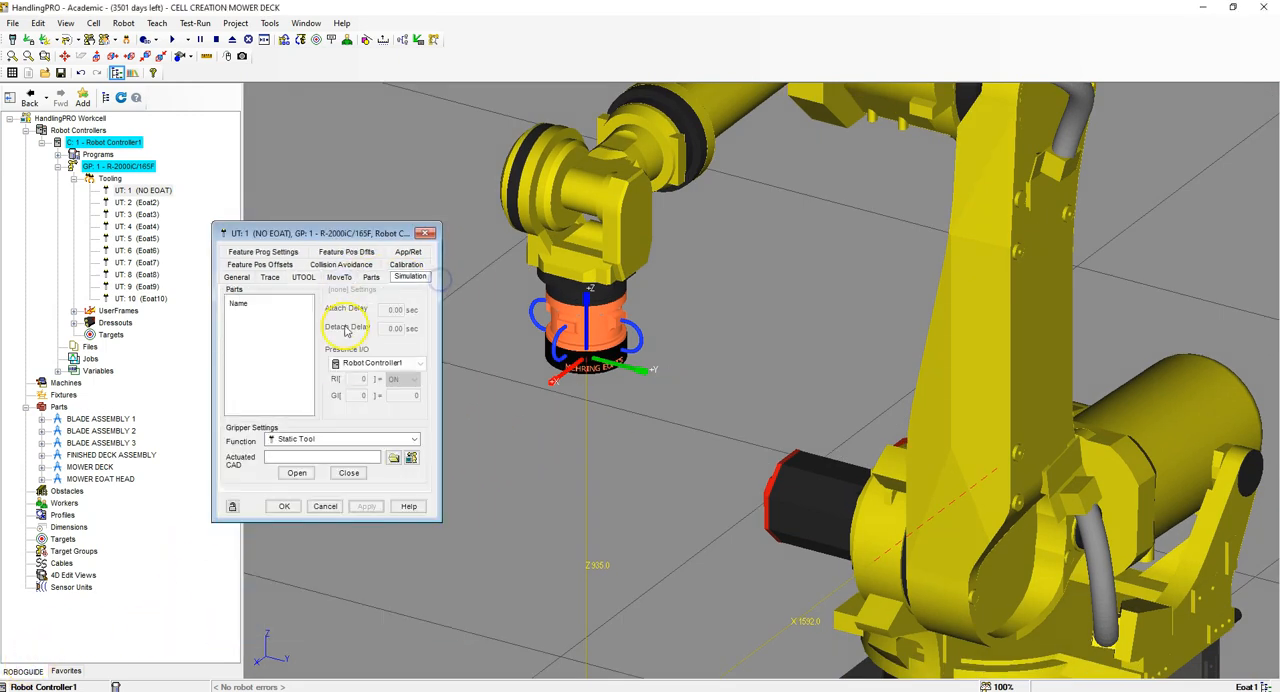
pyautogui.click(282, 506)
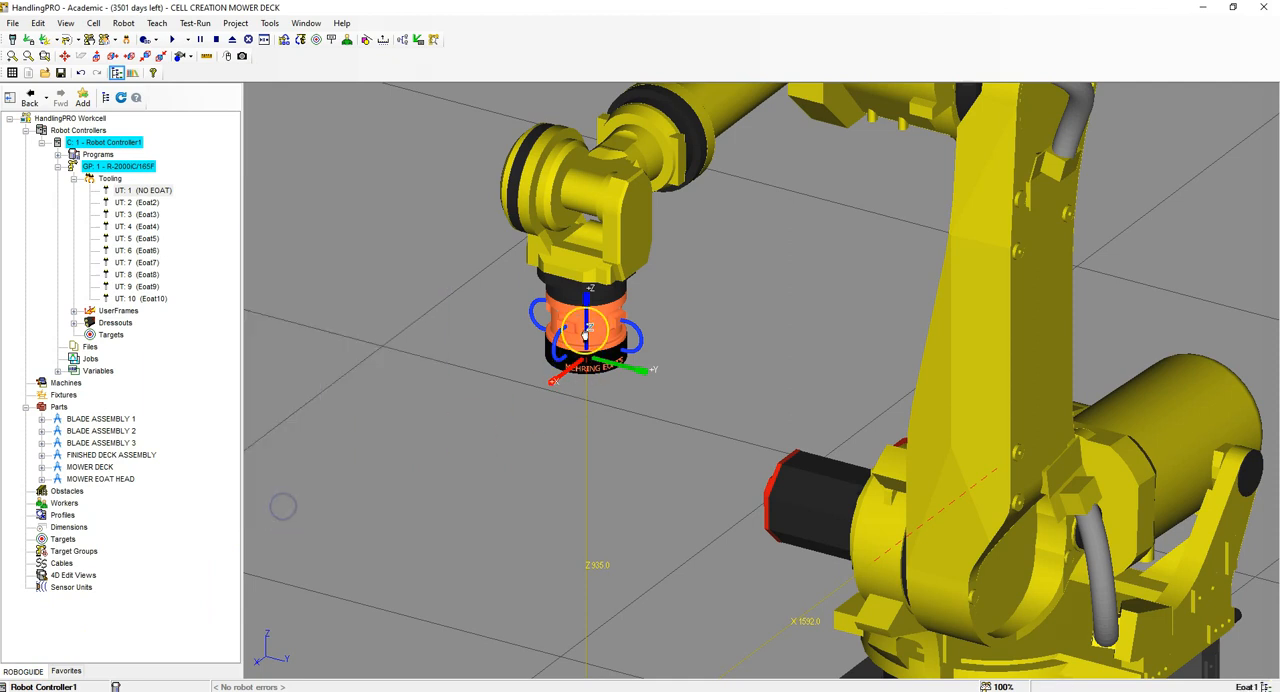
pyautogui.scroll(5, 580, 335)
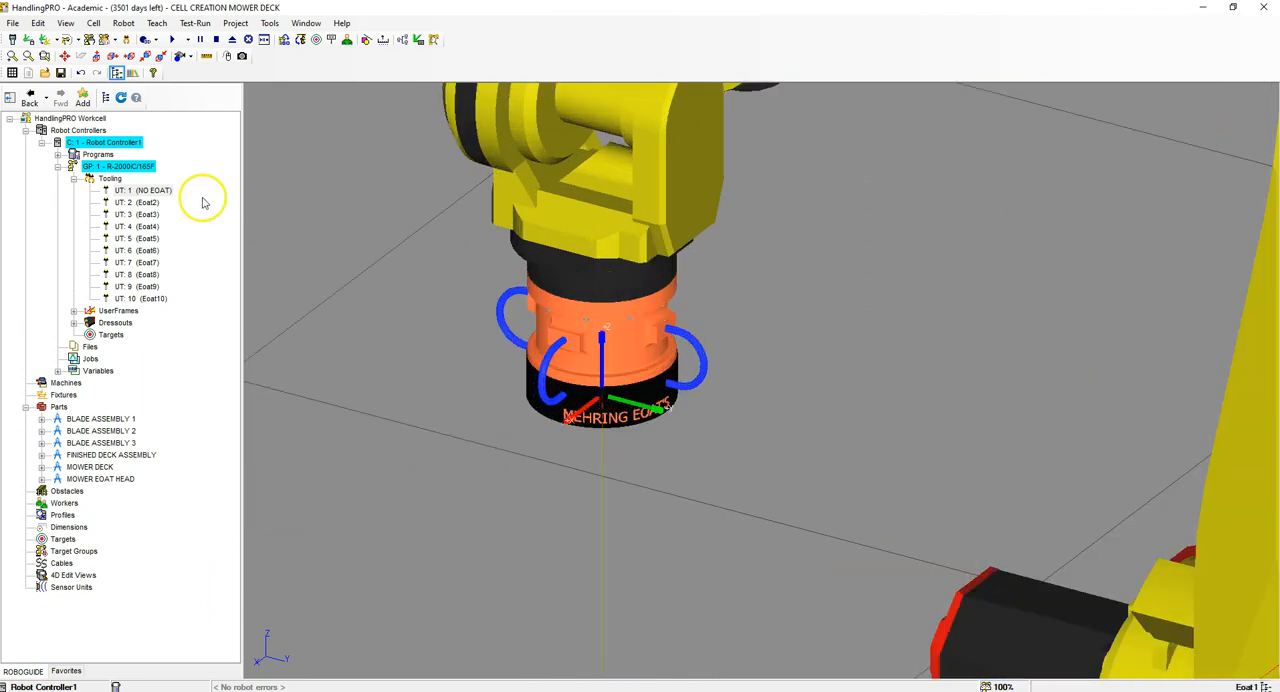
# Step: Open the properties of the robot's UT: 2 (Eoat2) tooling and name it EOAT SUCTION
pyautogui.click(126, 203)
pyautogui.rightClick(128, 205)
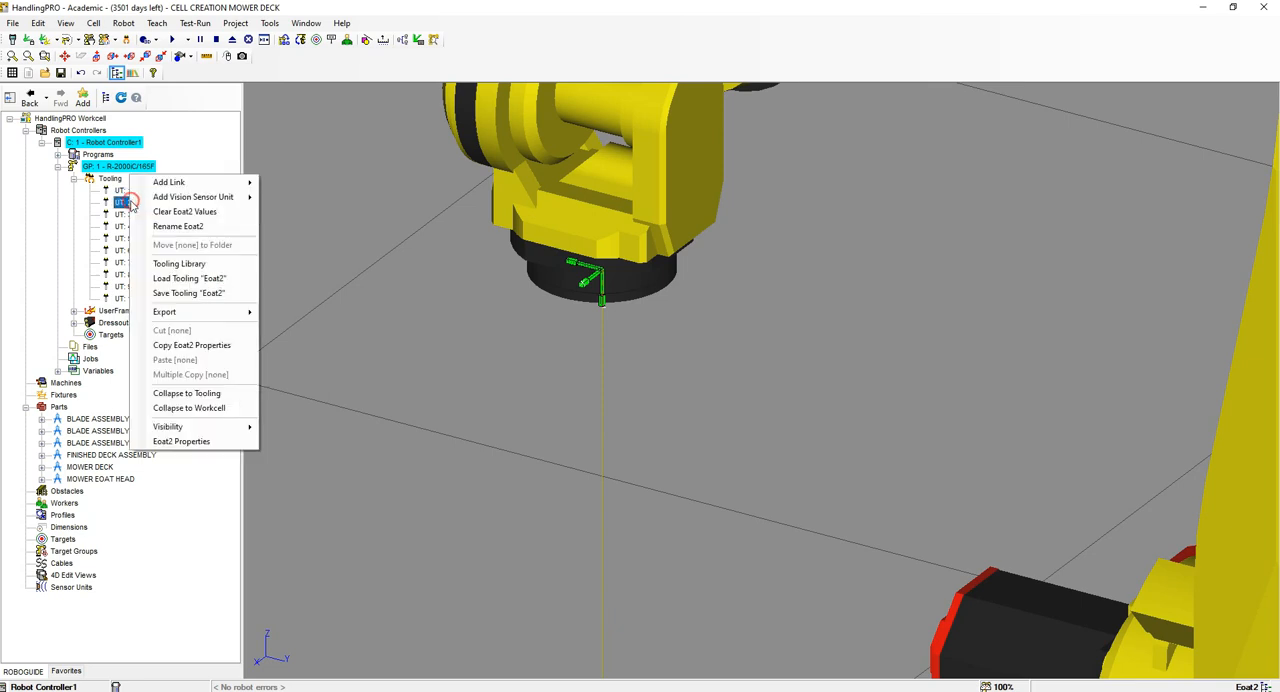
pyautogui.click(199, 441)
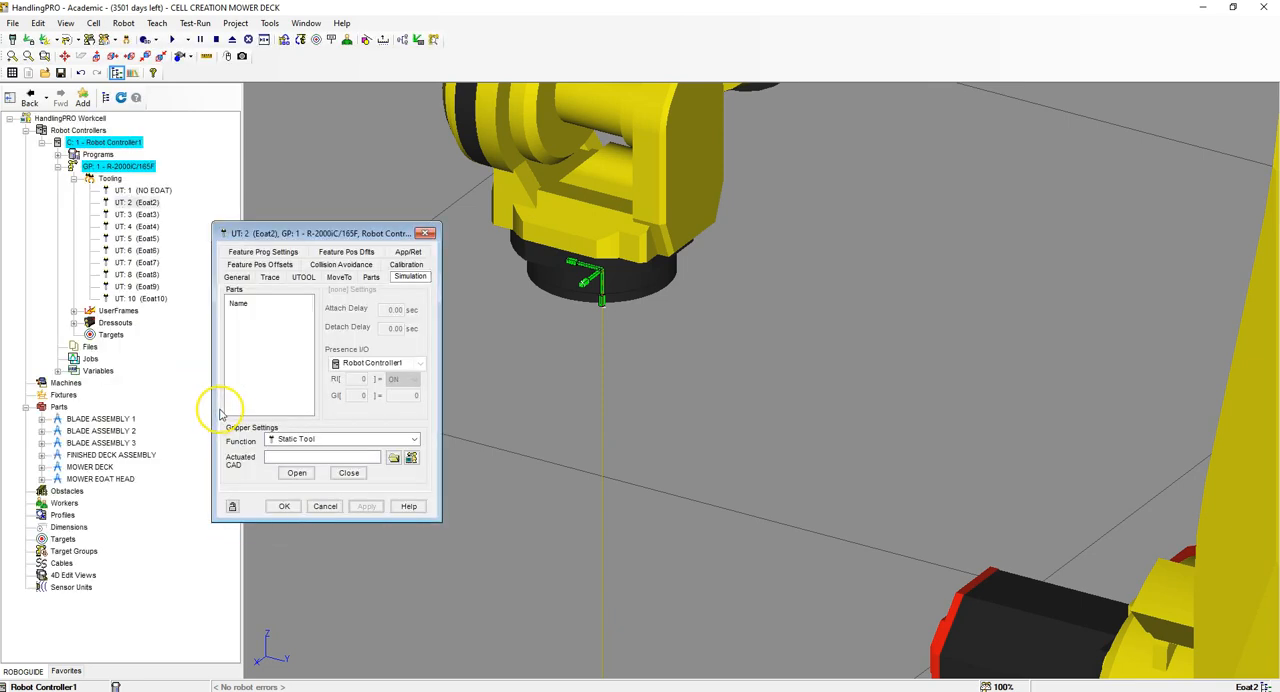
pyautogui.click(237, 278)
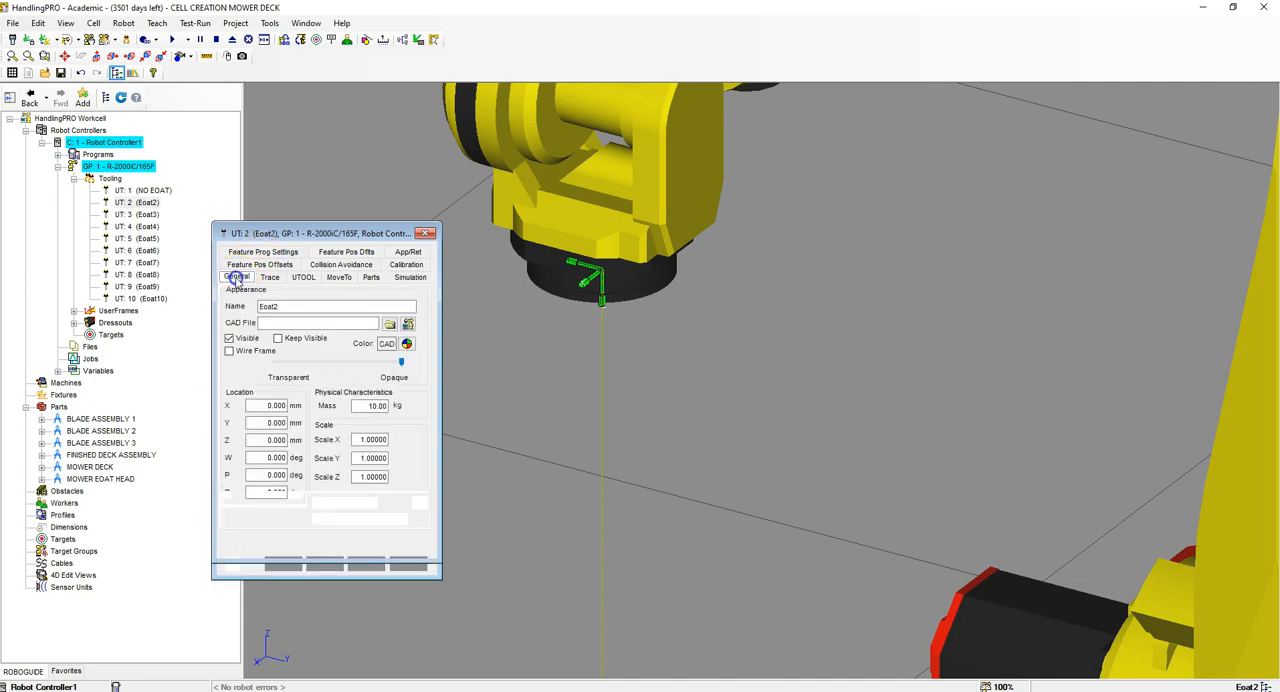
pyautogui.moveTo(299, 305); pyautogui.dragTo(230, 298)
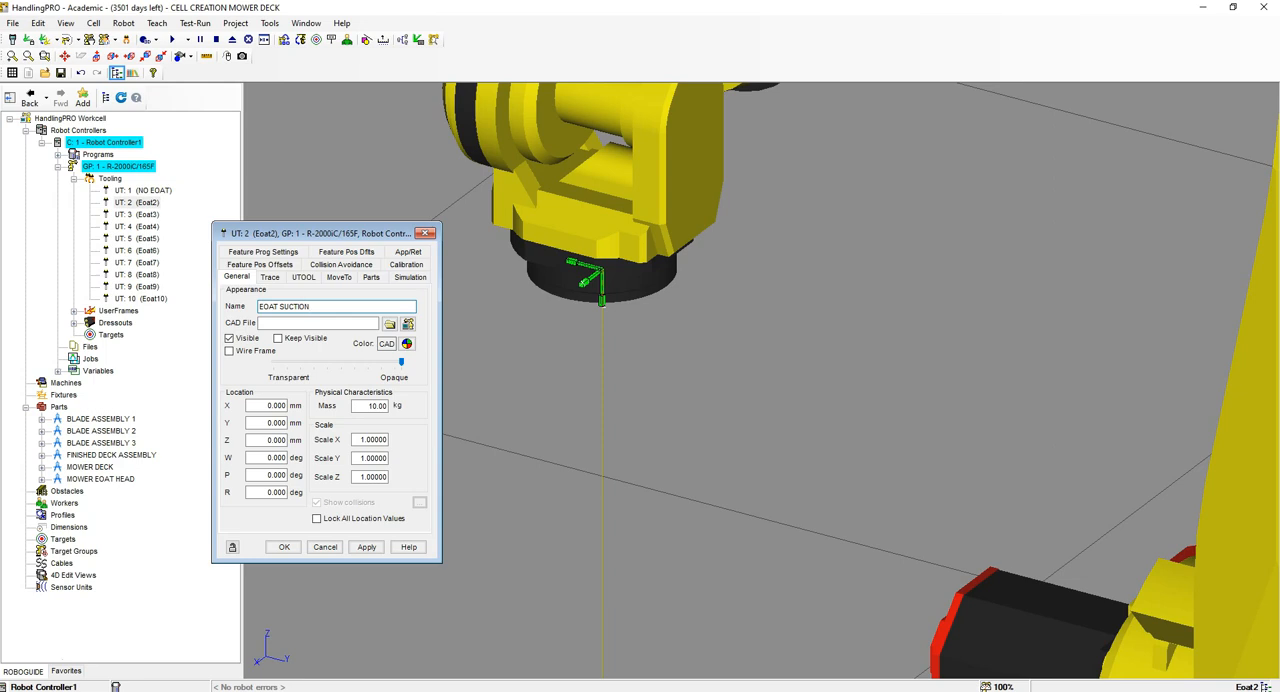
pyautogui.write('EOAT SUCTION')
pyautogui.press('Return')
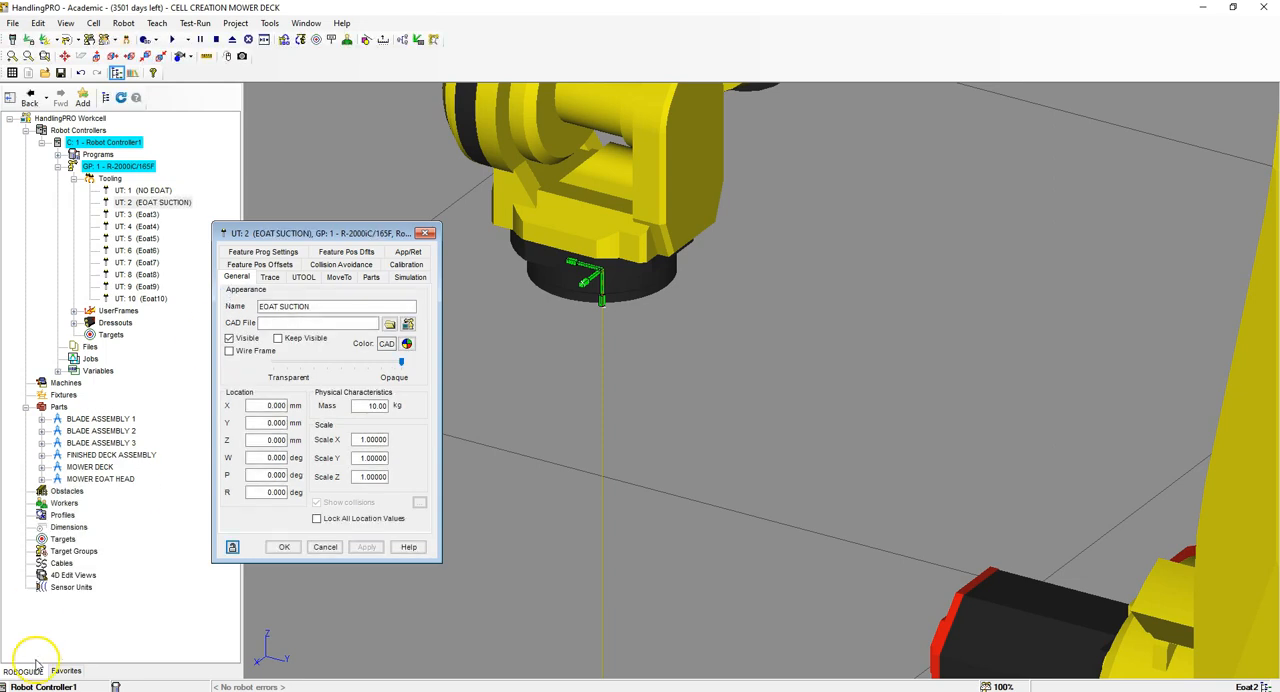
# Step: Assign the MOWER EOAT SUCTION HEAD CAD file to the EOAT SUCTION tool and apply it
pyautogui.click(389, 324)
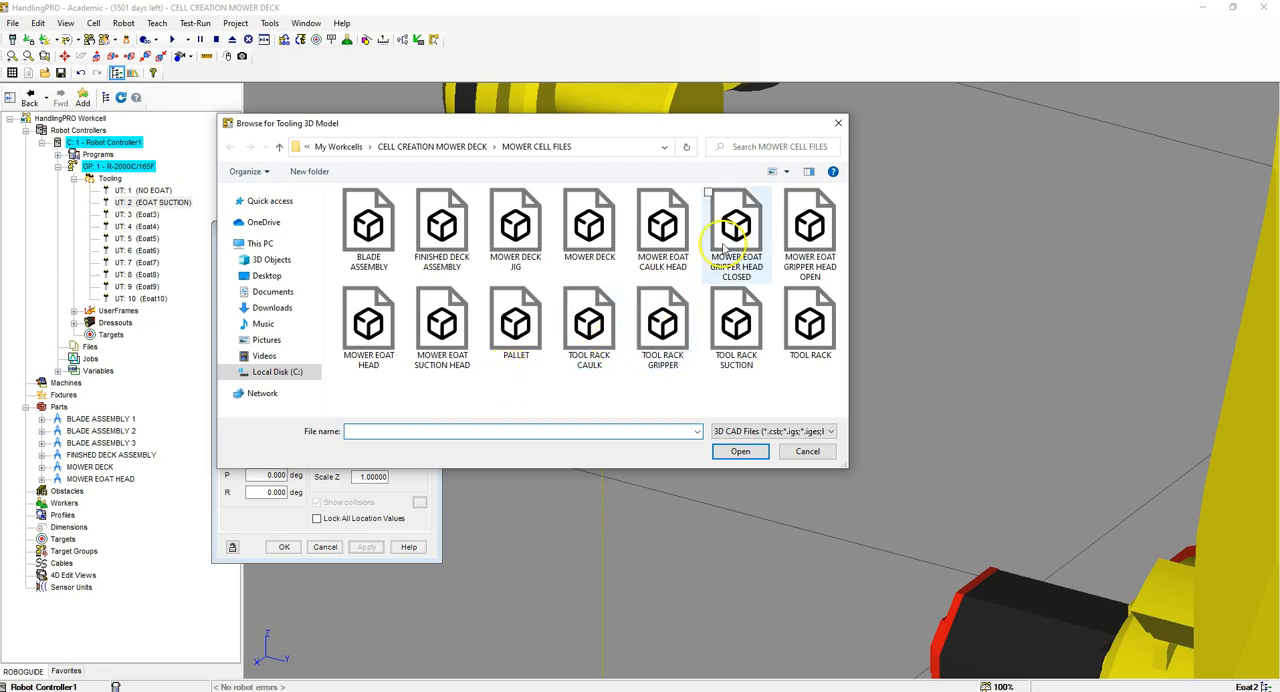
pyautogui.click(446, 320)
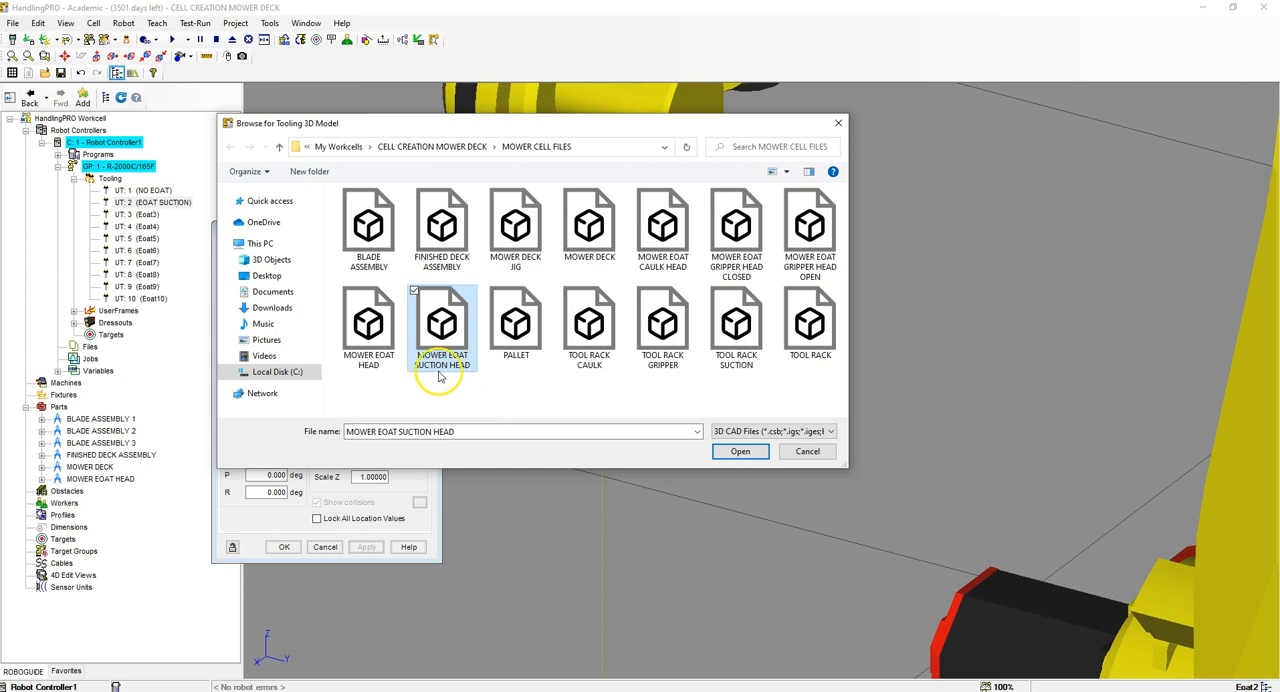
pyautogui.click(740, 451)
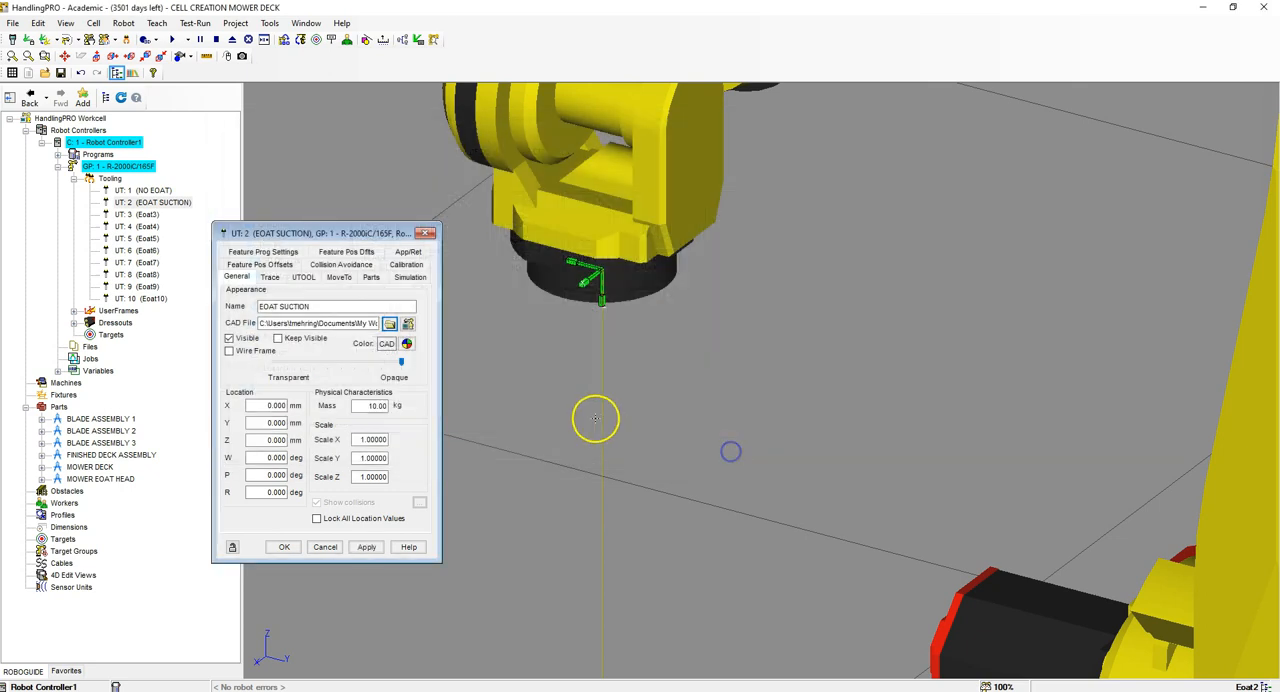
pyautogui.click(356, 542)
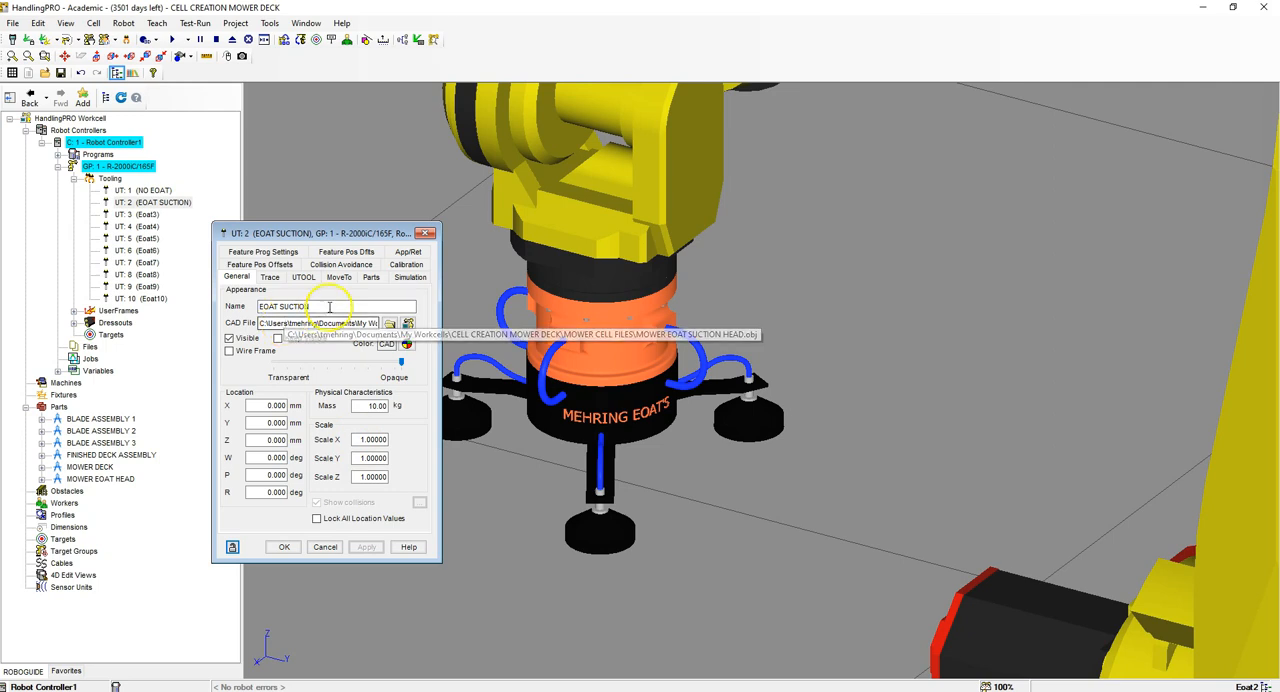
# Step: Edit the EOAT SUCTION tool frame (UTOOL), setting Z to 230 mm and W to -180 degrees
pyautogui.click(298, 278)
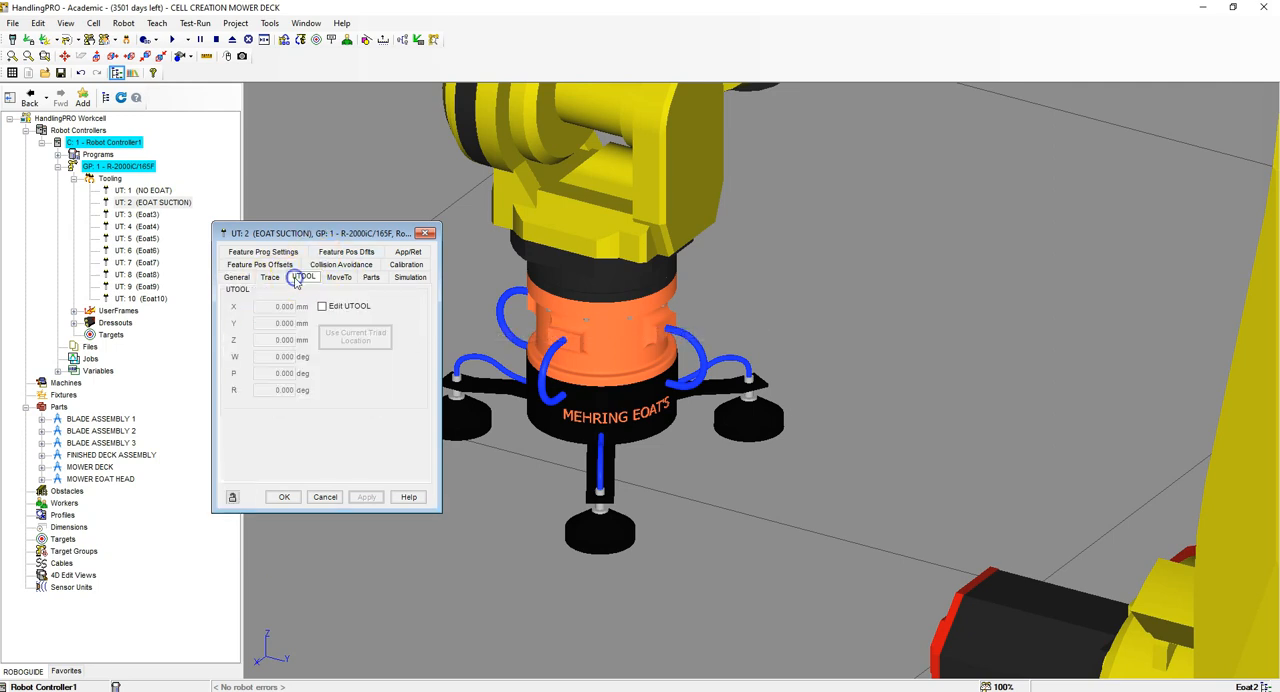
pyautogui.click(321, 307)
pyautogui.doubleClick(278, 340)
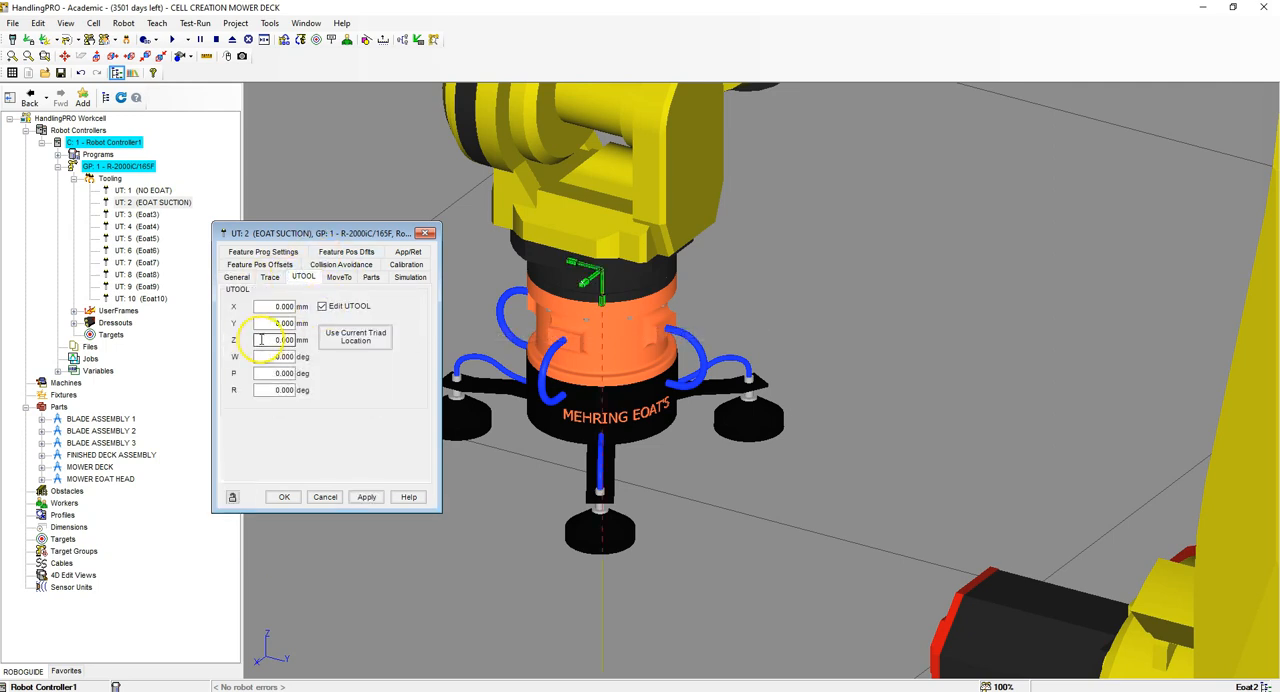
pyautogui.click(269, 358)
pyautogui.moveTo(272, 358); pyautogui.dragTo(309, 356)
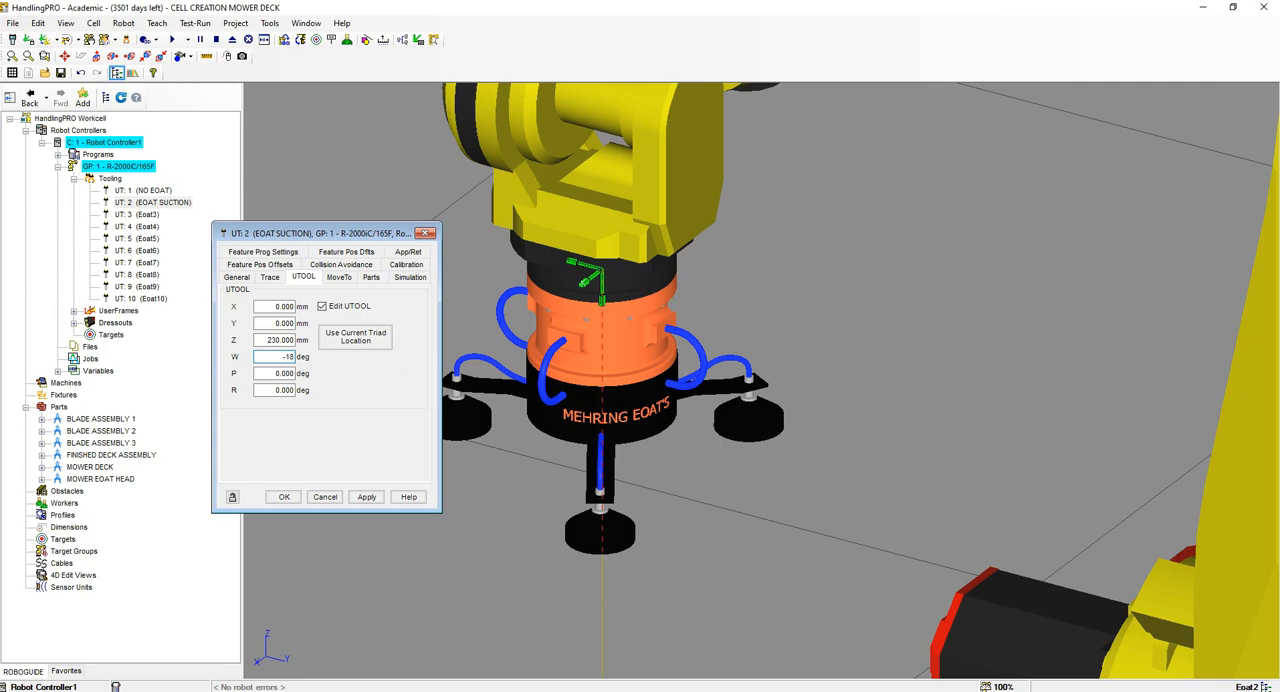
pyautogui.write('-180')
pyautogui.click(366, 497)
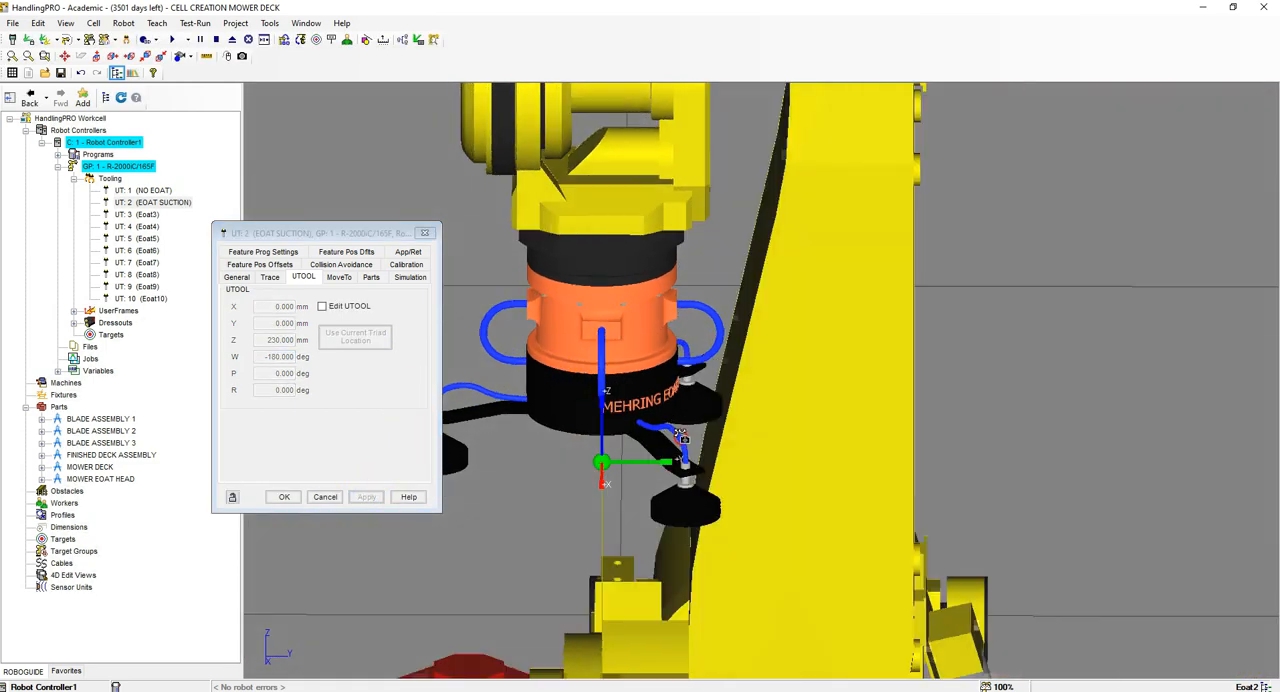
# Step: Attach the FINISHED DECK ASSEMBLY and MOWER DECK parts to the EOAT SUCTION tool
pyautogui.moveTo(681, 436); pyautogui.dragTo(647, 457, button='right')
pyautogui.scroll(-3, 646, 457)
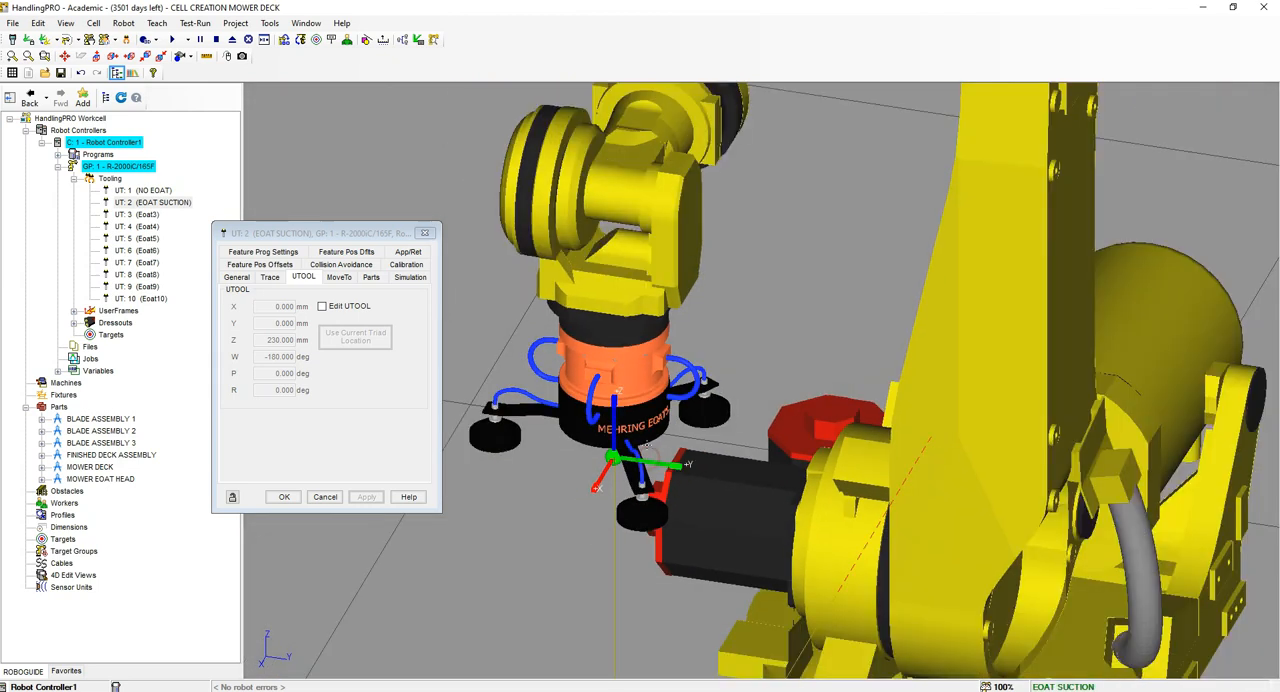
pyautogui.scroll(5, 629, 470)
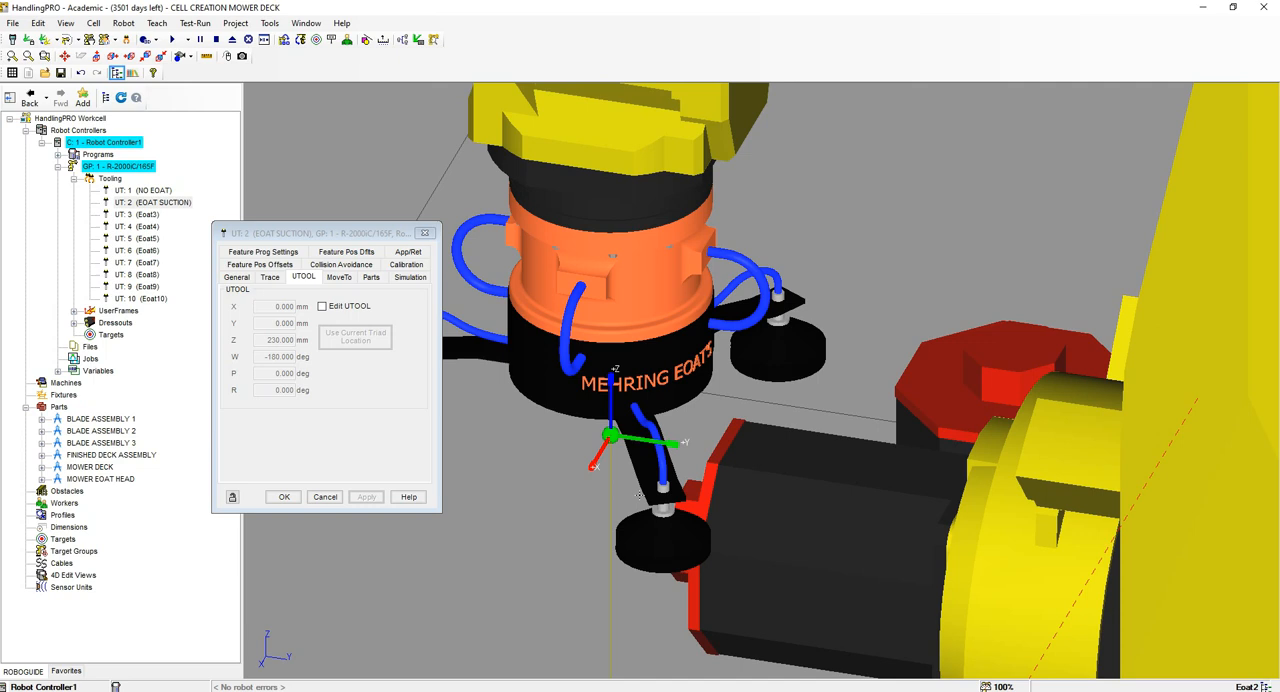
pyautogui.scroll(-4, 650, 475)
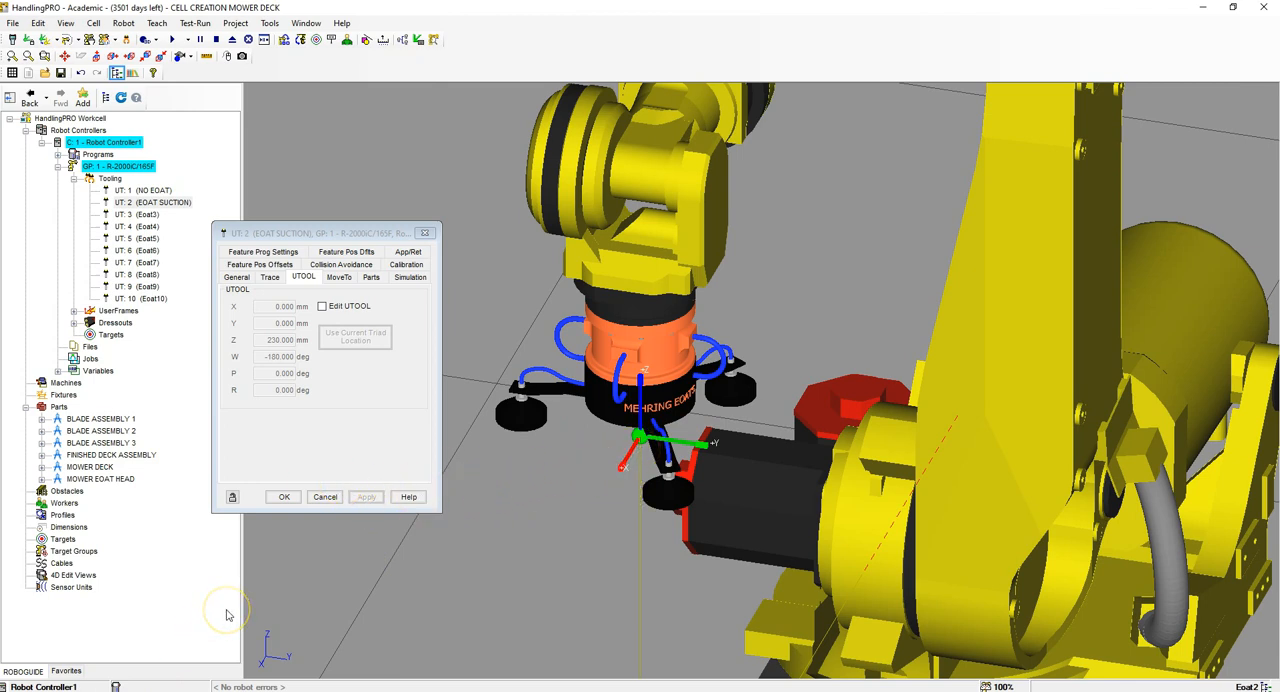
pyautogui.click(372, 278)
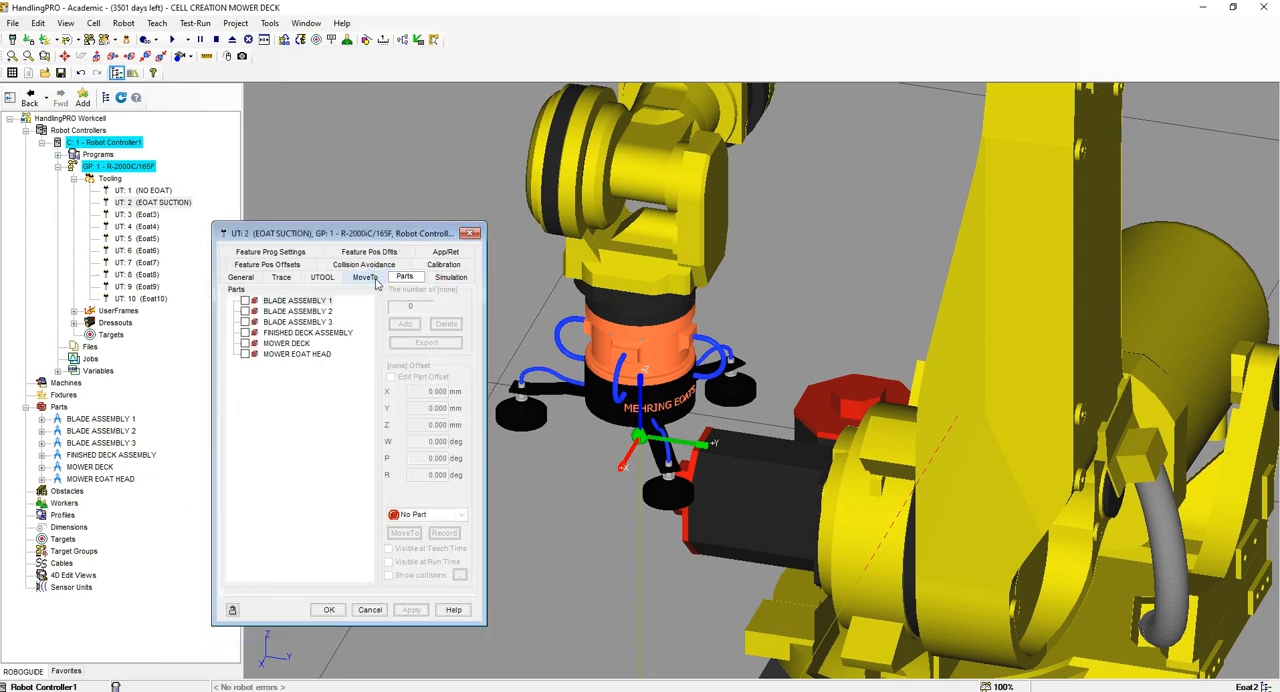
pyautogui.click(245, 333)
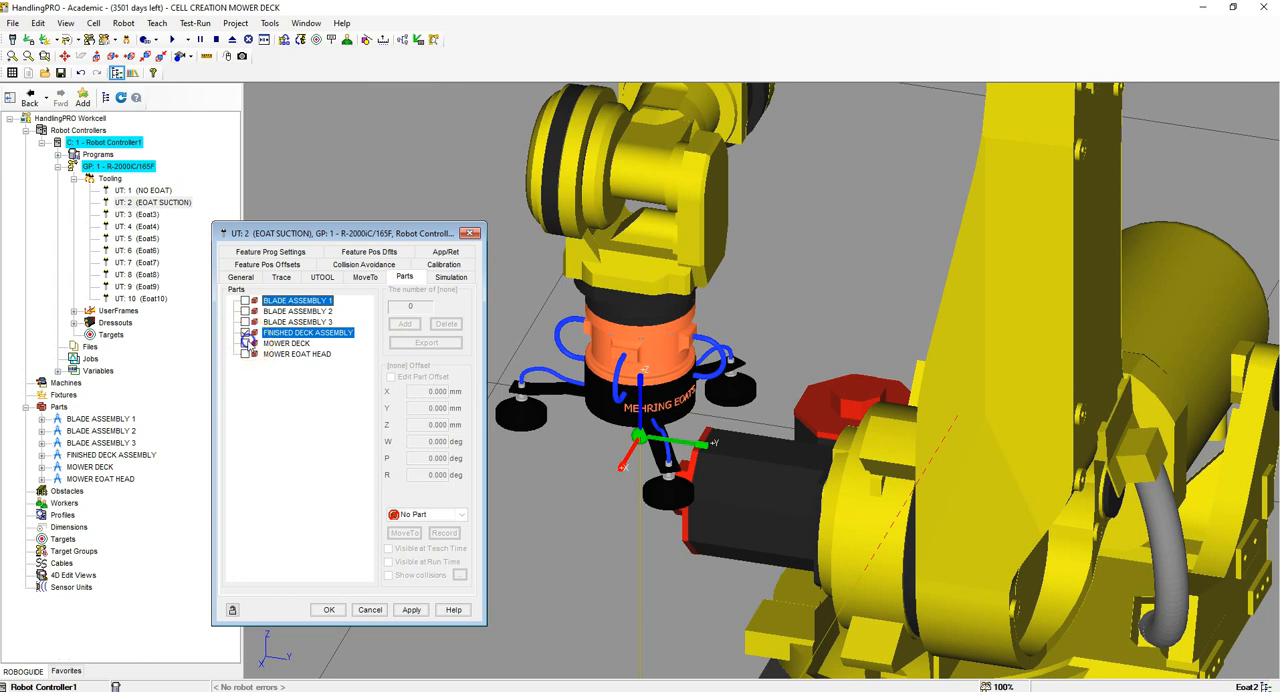
pyautogui.click(246, 343)
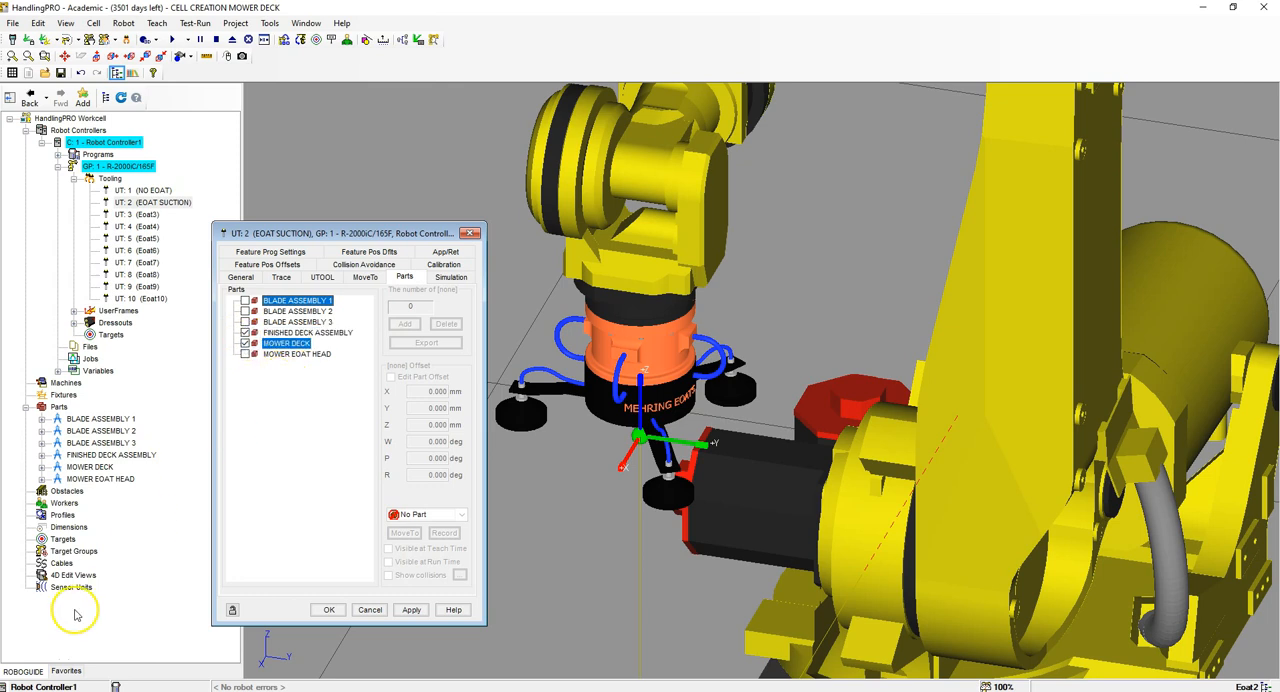
pyautogui.click(25, 654)
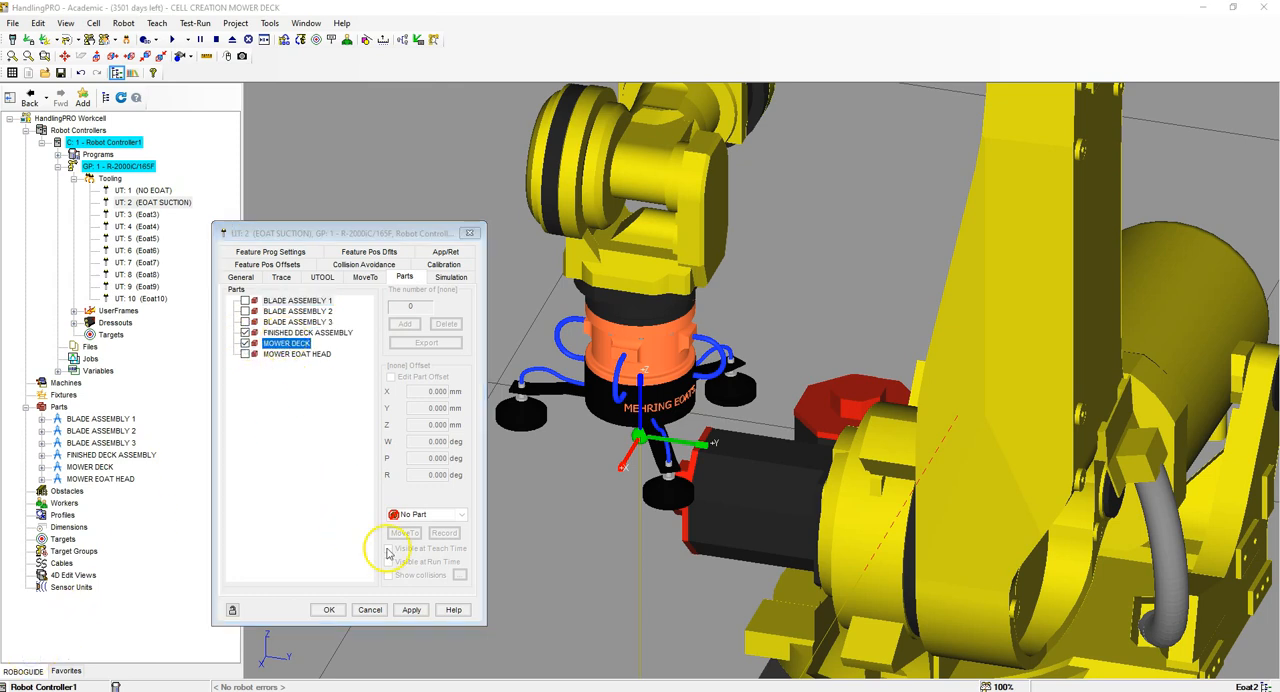
pyautogui.click(411, 609)
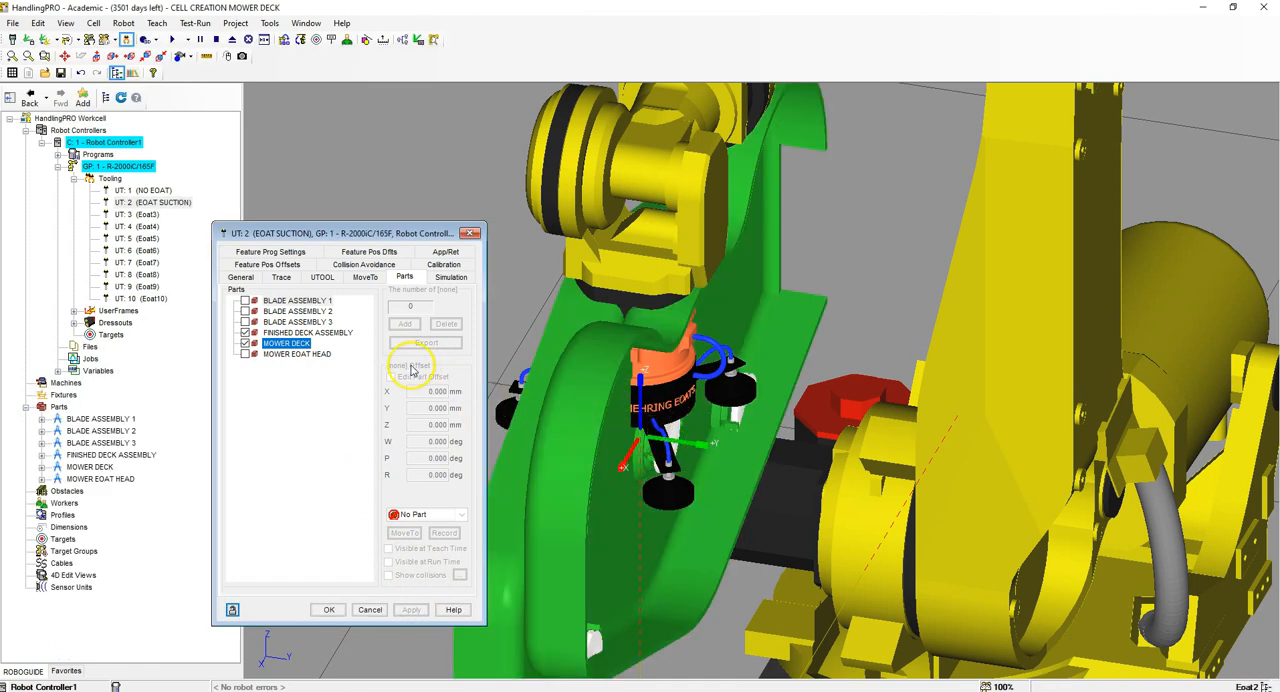
# Step: Edit the MOWER DECK part offset on the suction tool, setting W to 90 and R to -90 degrees
pyautogui.click(290, 344)
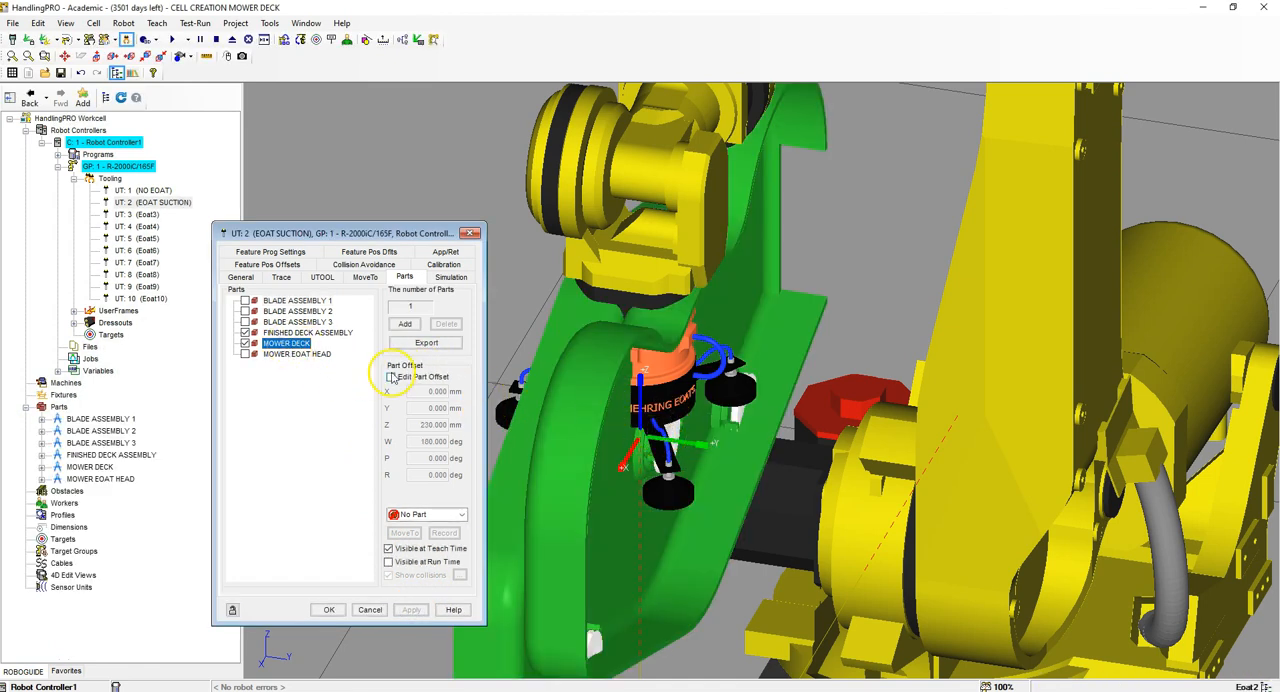
pyautogui.click(390, 377)
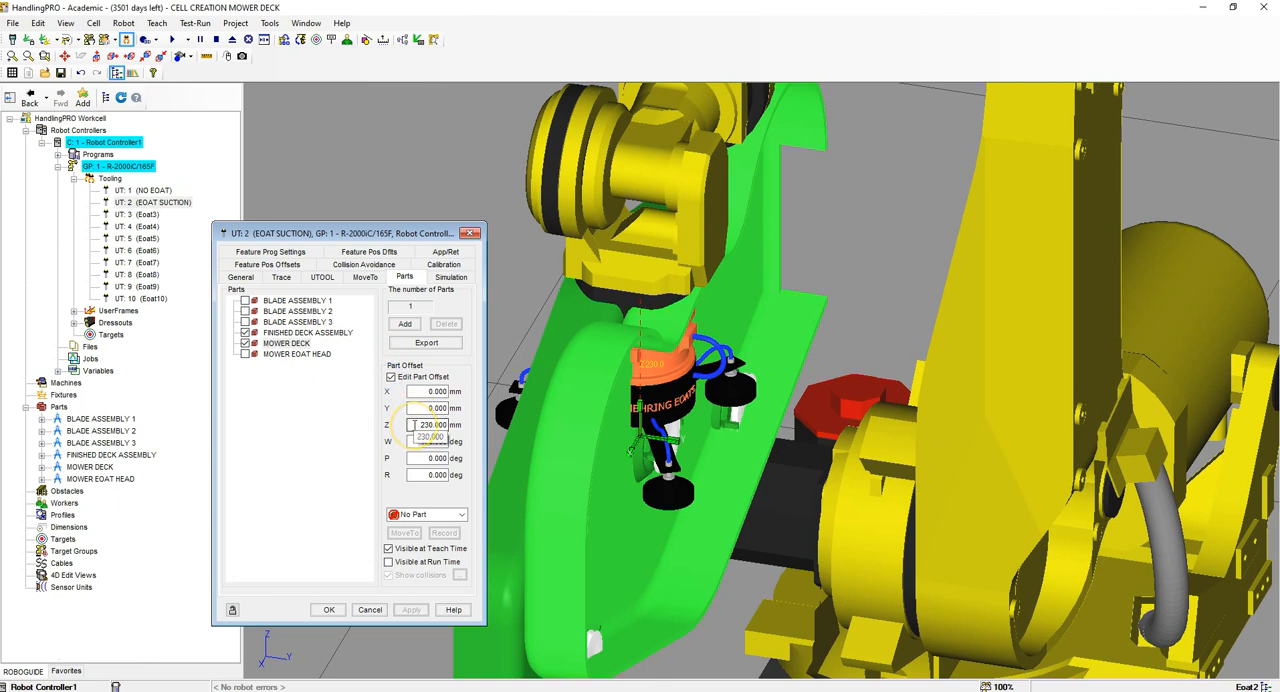
pyautogui.moveTo(413, 442); pyautogui.dragTo(498, 447)
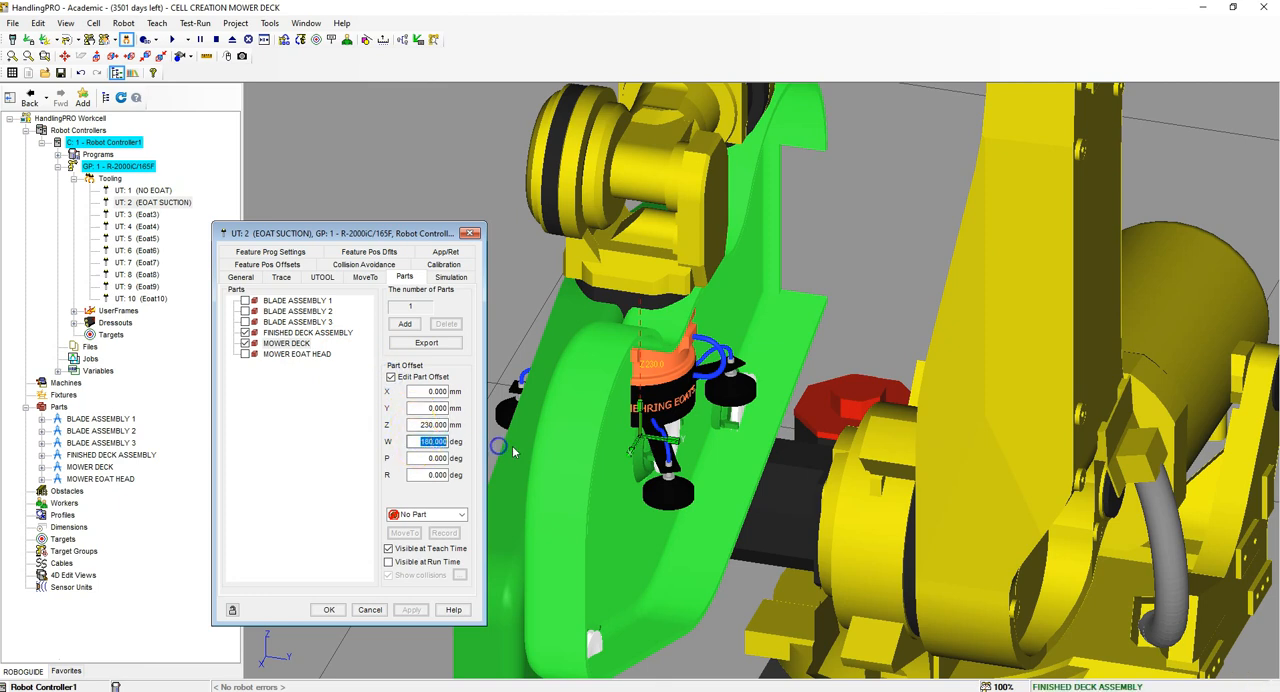
pyautogui.write('90')
pyautogui.press('Tab')
pyautogui.press('Tab')
pyautogui.write('-90')
pyautogui.press('Return')
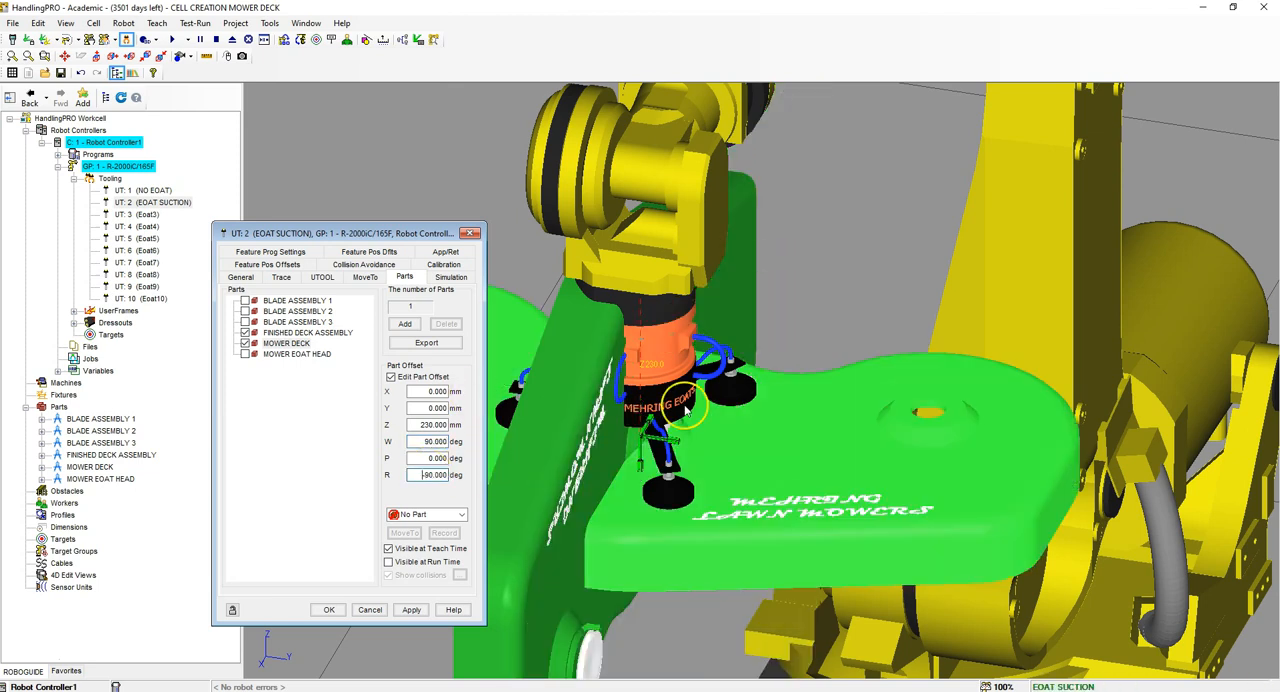
pyautogui.click(411, 609)
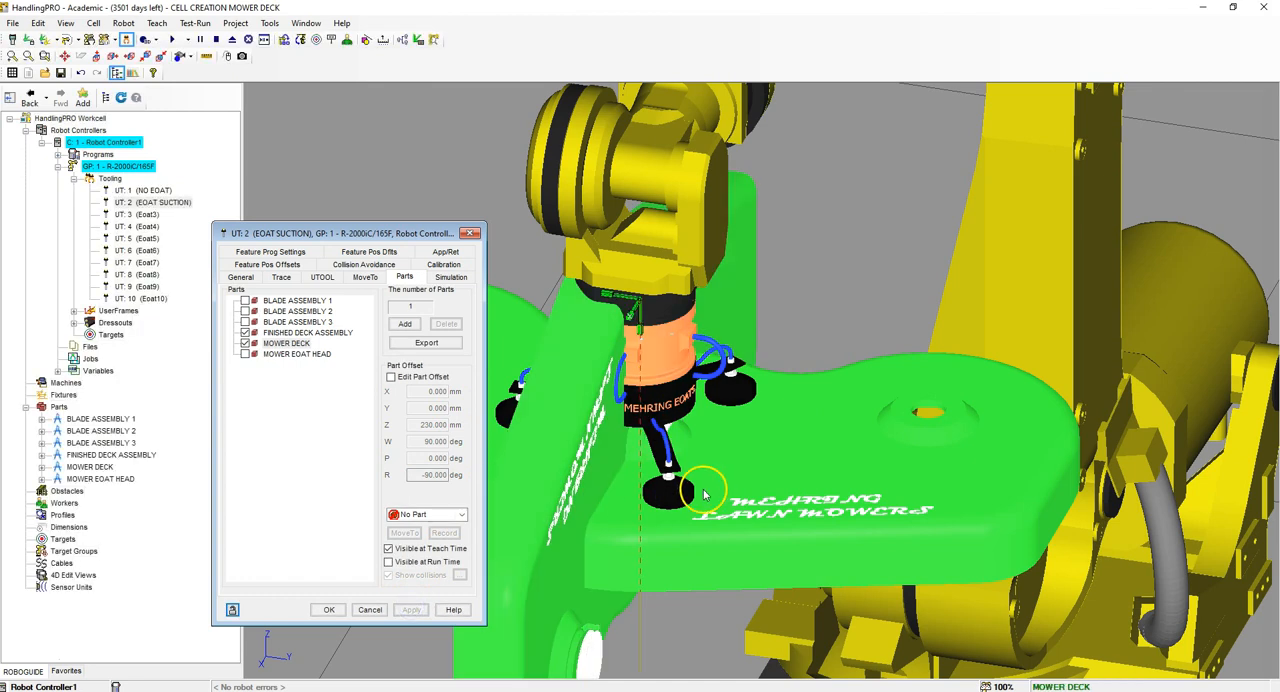
# Step: Edit the FINISHED DECK ASSEMBLY part offset on the suction tool, setting W to 90 and R to -90 degrees
pyautogui.click(290, 333)
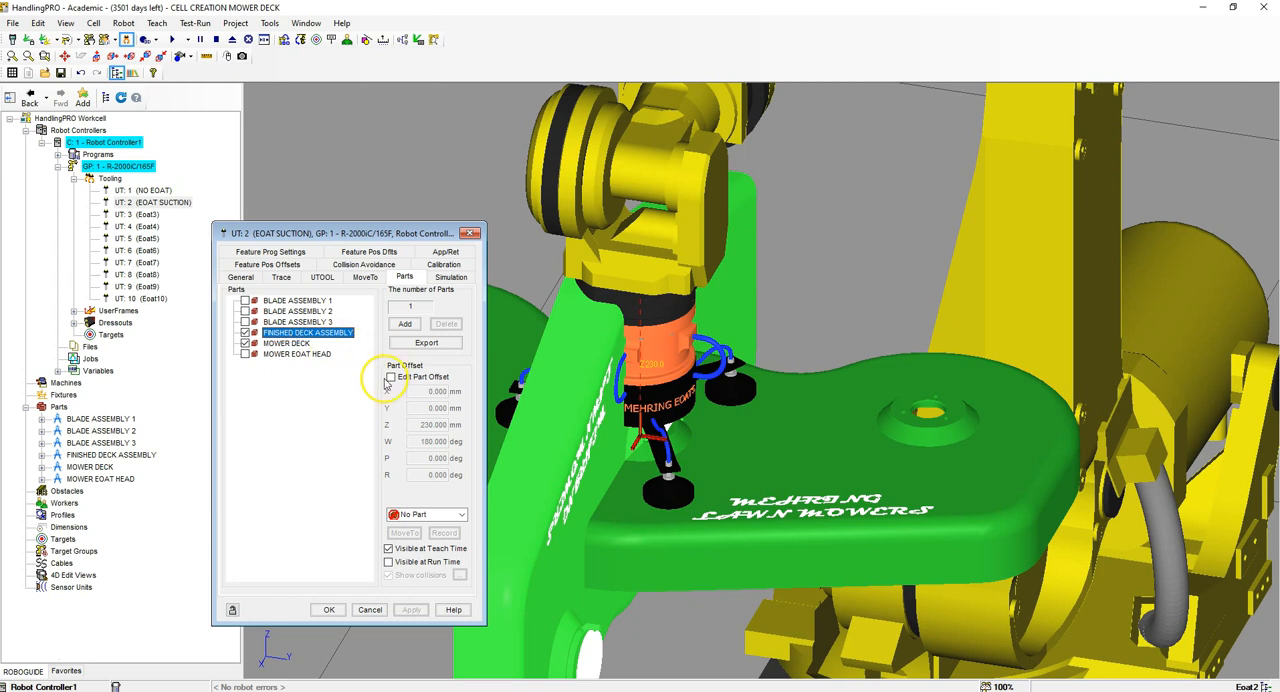
pyautogui.click(389, 377)
pyautogui.click(420, 441)
pyautogui.moveTo(420, 441); pyautogui.dragTo(512, 451)
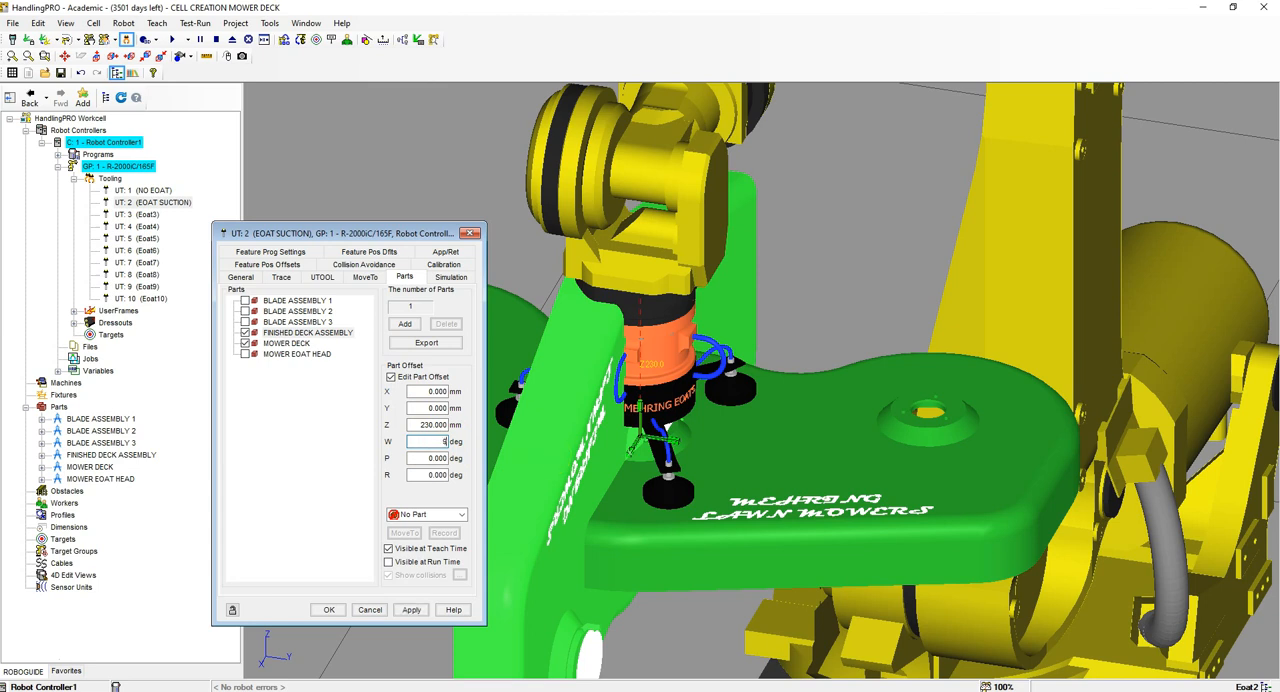
pyautogui.moveTo(427, 471); pyautogui.dragTo(529, 479)
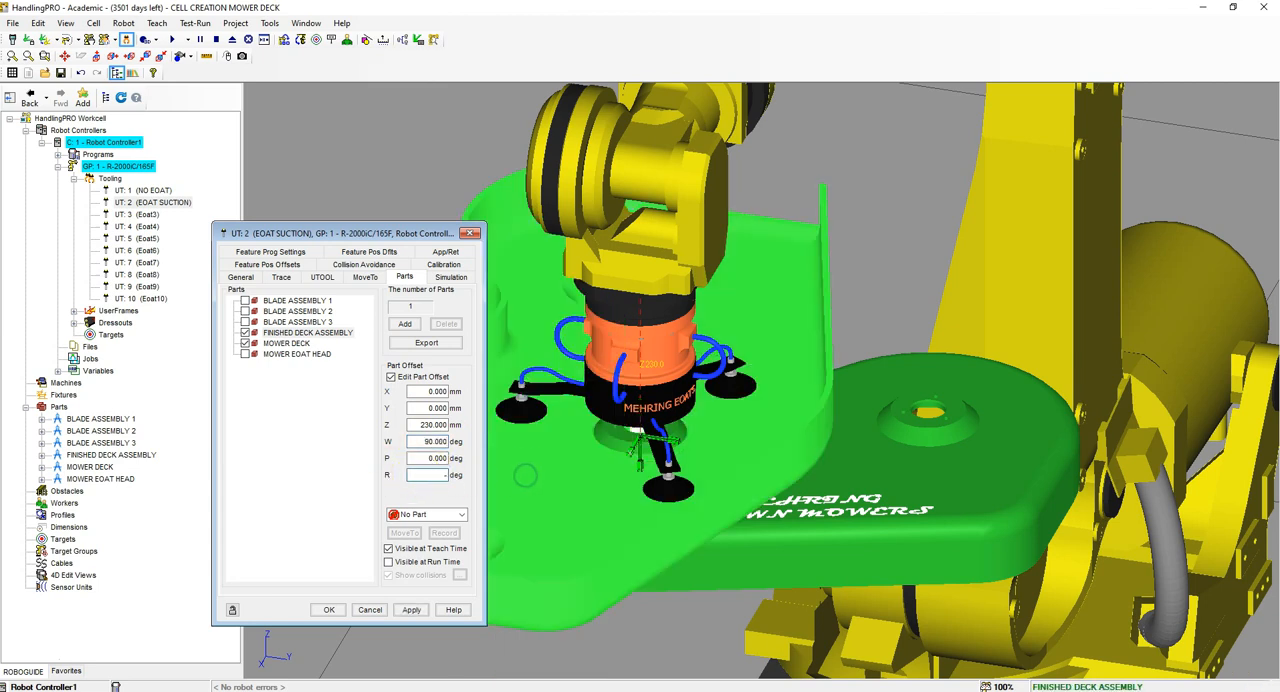
pyautogui.write('-90')
pyautogui.click(422, 609)
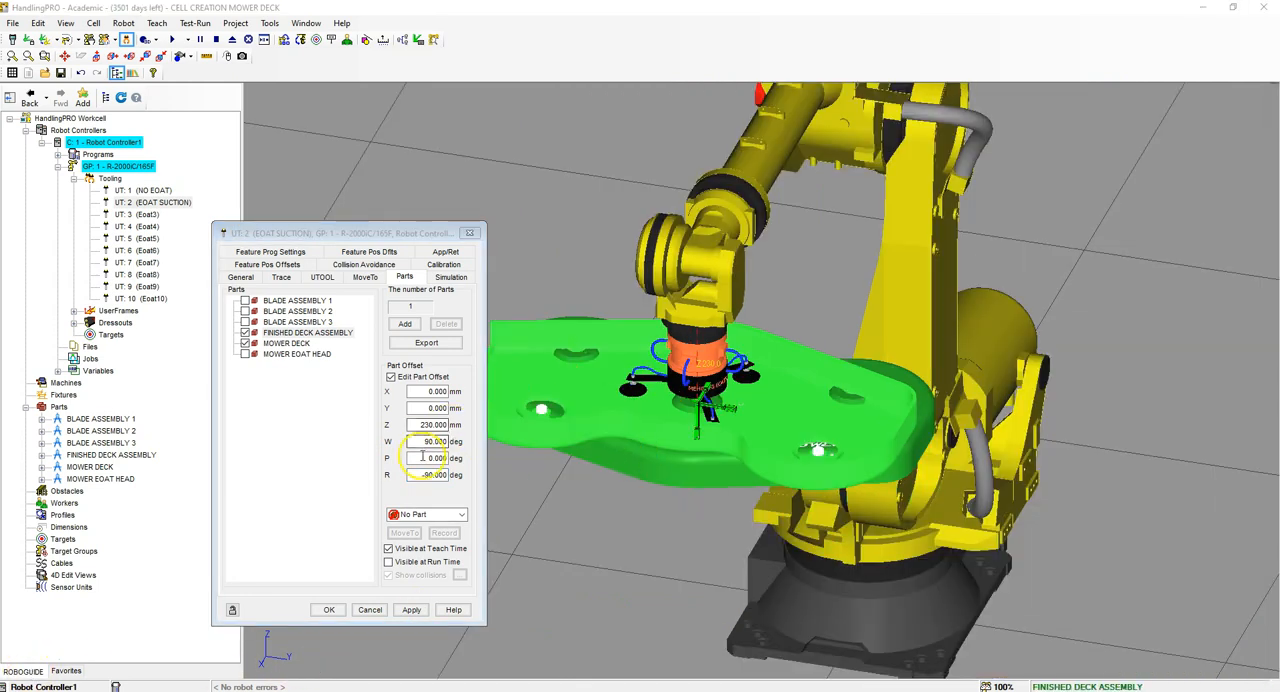
# Step: Set the FINISHED DECK ASSEMBLY part offset on the suction tool to P 180 and R 90 degrees
pyautogui.moveTo(430, 458); pyautogui.dragTo(546, 458)
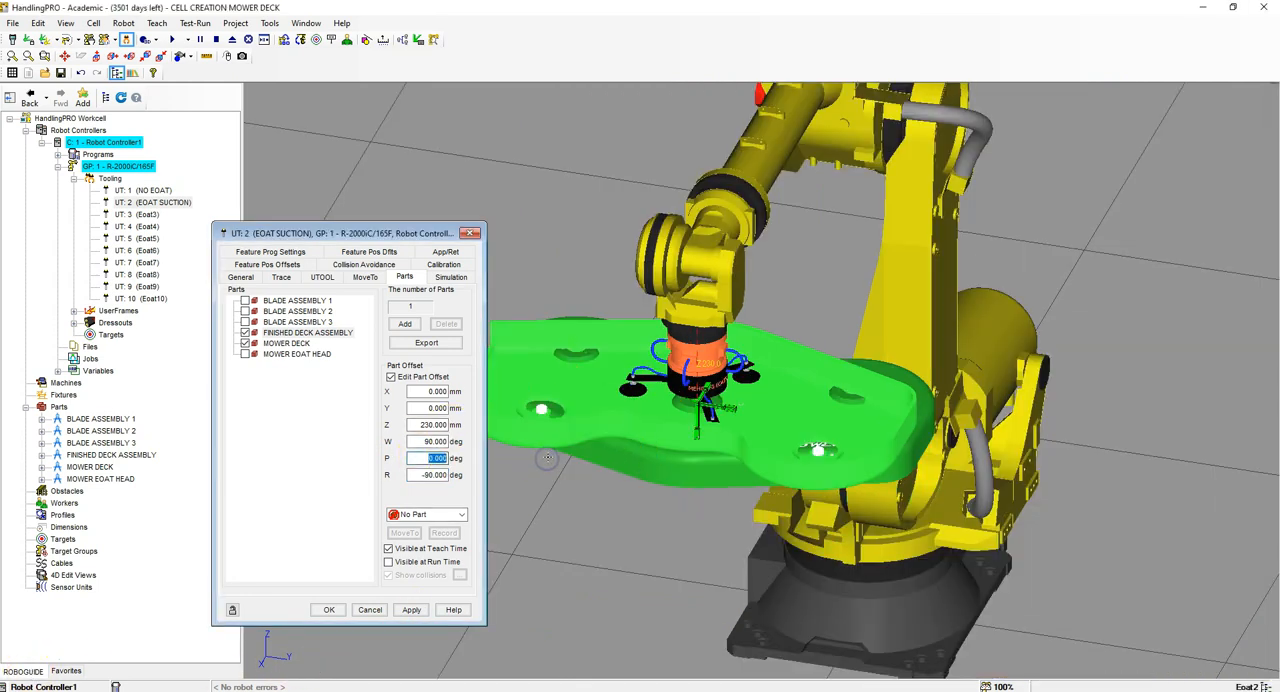
pyautogui.write('180')
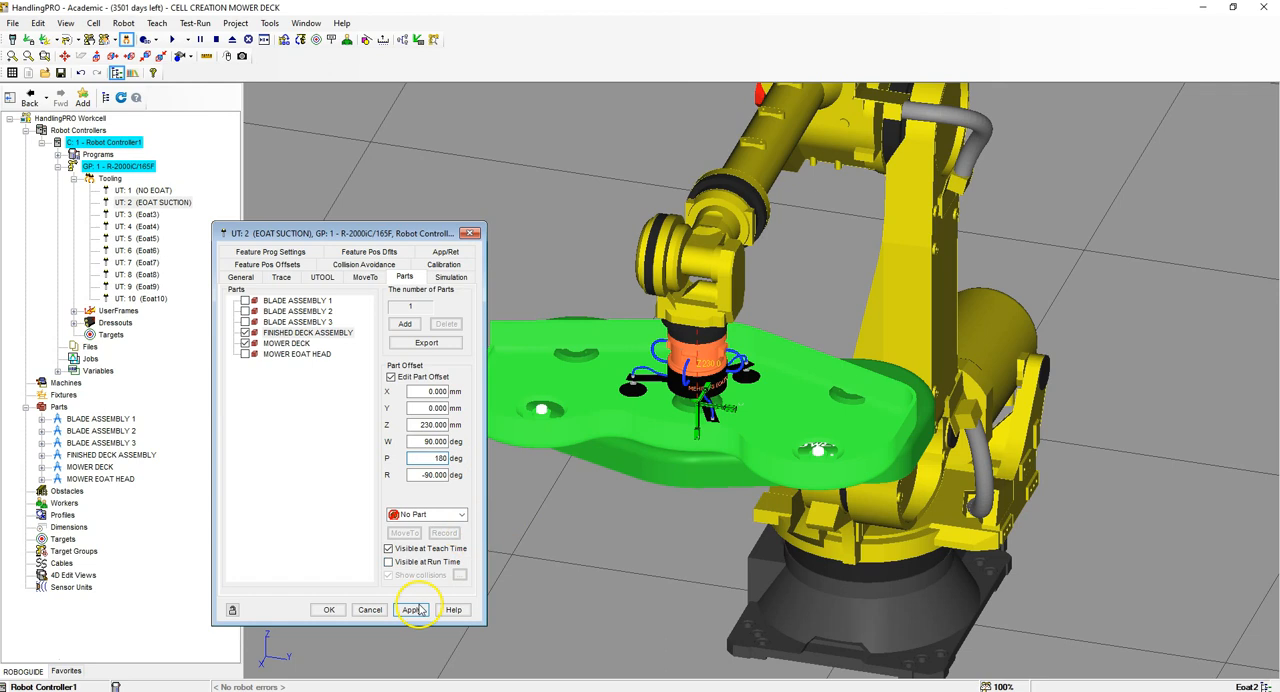
pyautogui.click(422, 609)
pyautogui.click(445, 378)
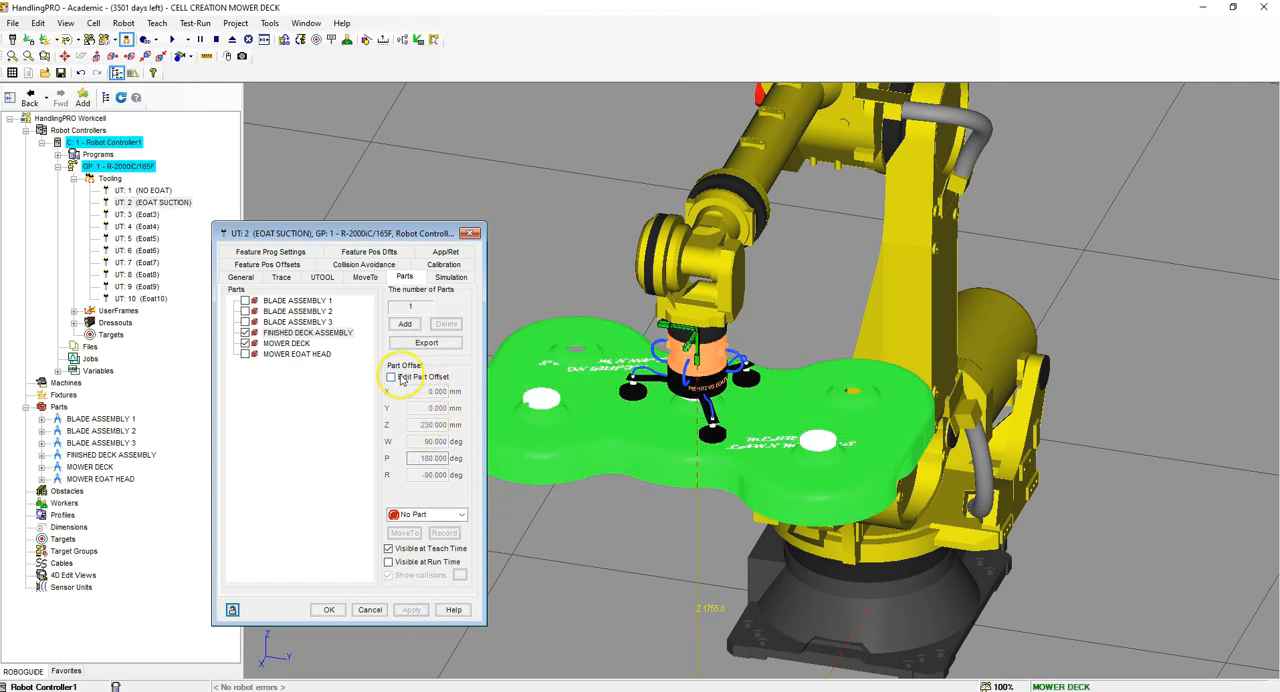
pyautogui.click(390, 377)
pyautogui.click(427, 475)
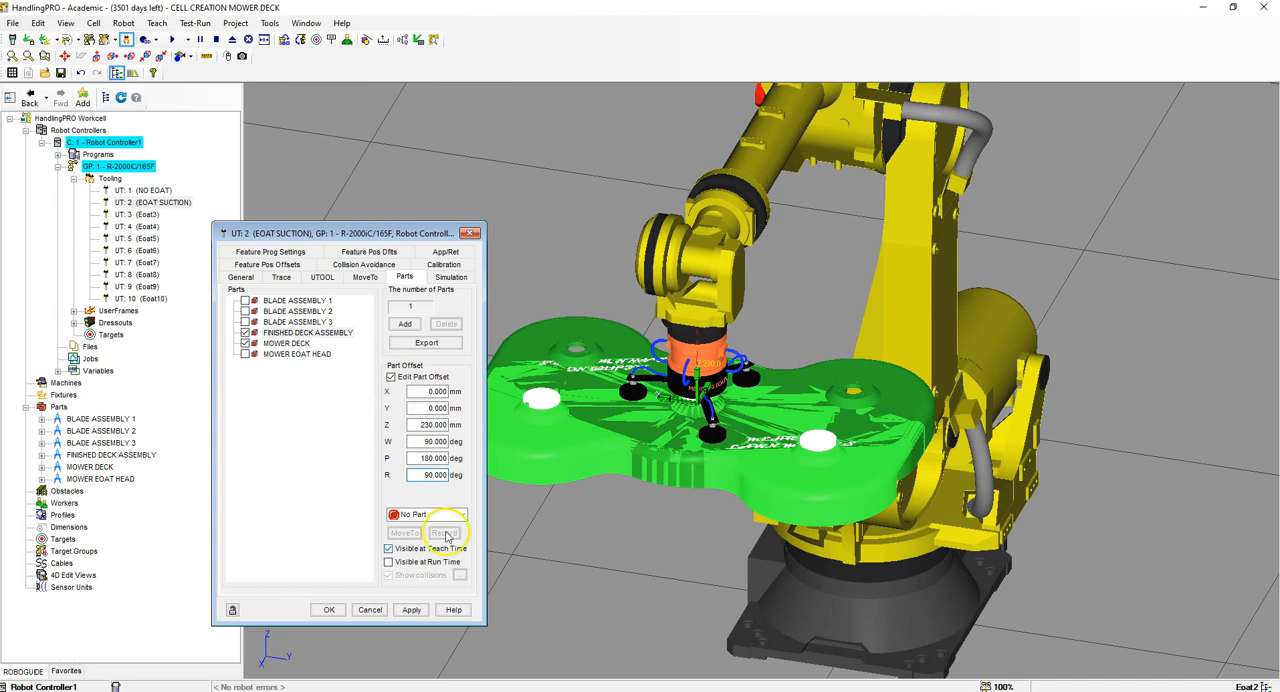
pyautogui.click(411, 609)
pyautogui.click(390, 377)
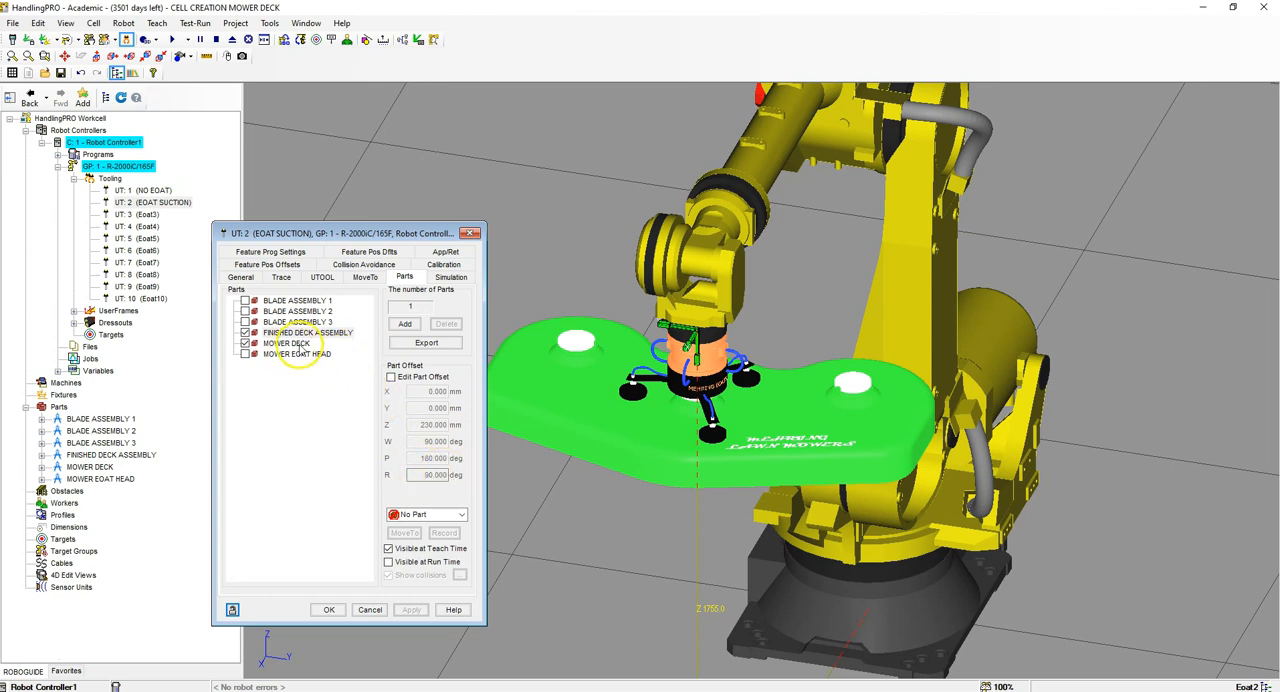
# Step: Check the MOWER DECK part offset and the suction tool's simulation settings, and close the tool's properties
pyautogui.moveTo(640, 366)
pyautogui.mouseDown(button='right')
pyautogui.moveTo(780, 360)
pyautogui.moveTo(630, 362)
pyautogui.mouseUp(button='right')
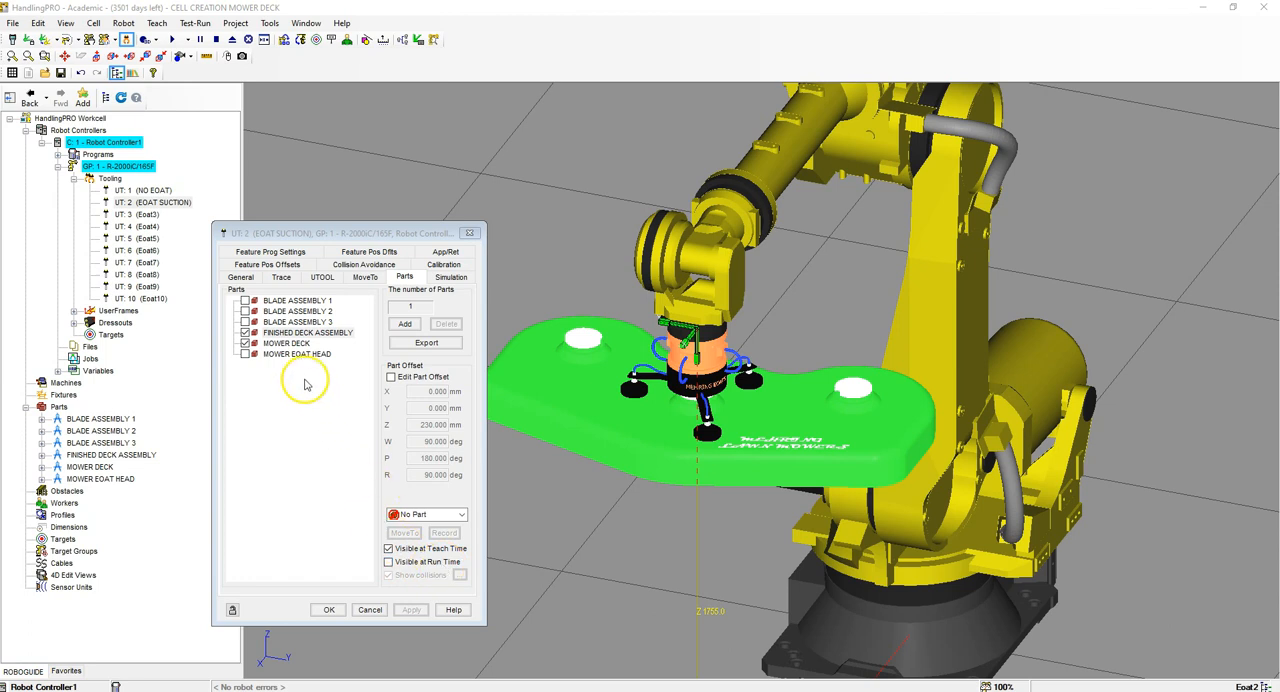
pyautogui.click(287, 343)
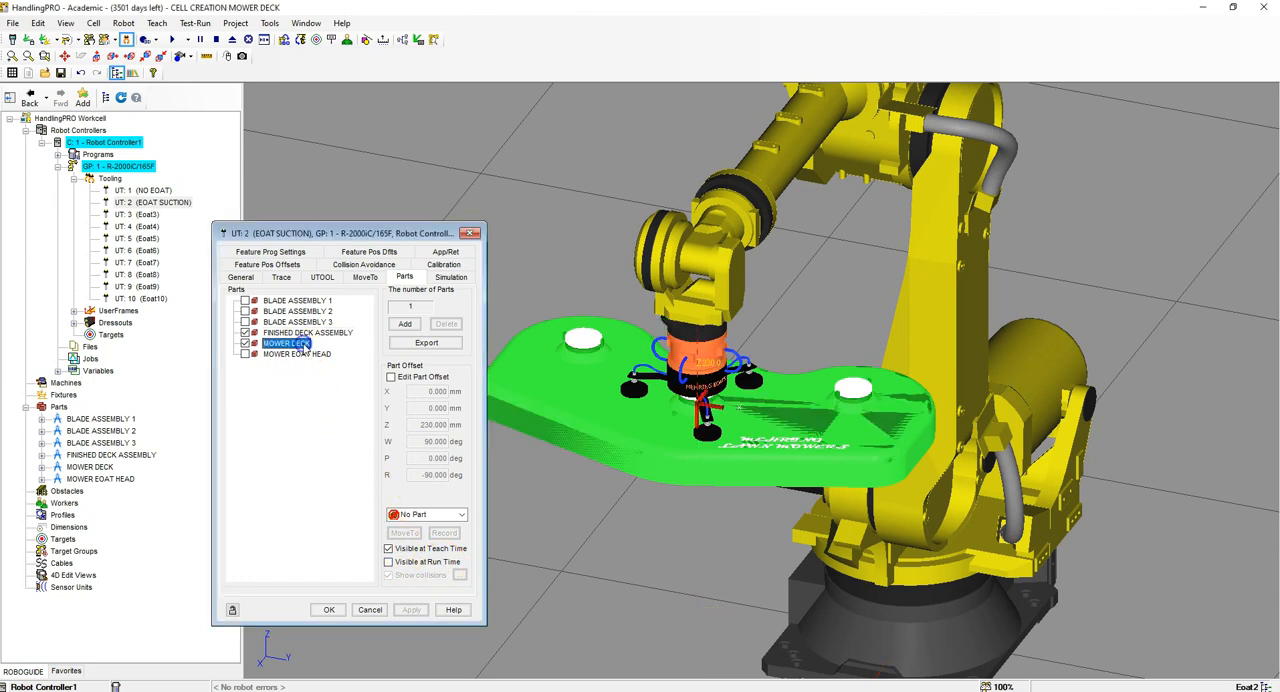
pyautogui.click(448, 279)
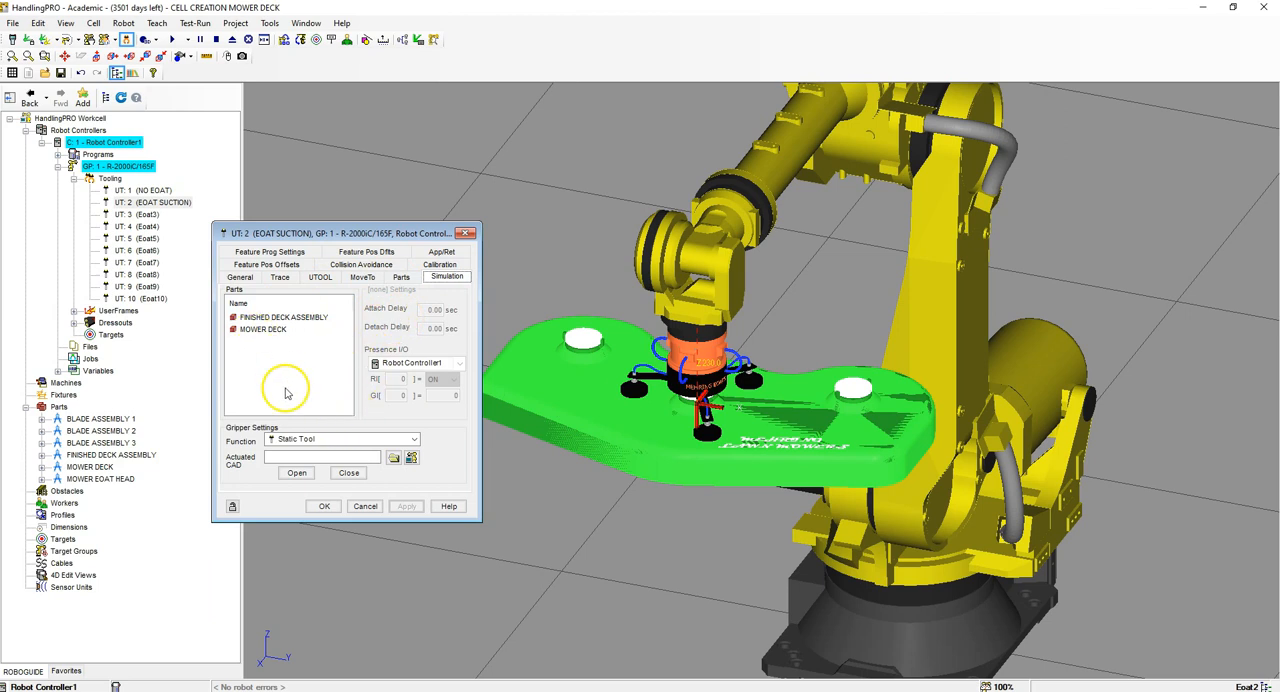
pyautogui.click(323, 506)
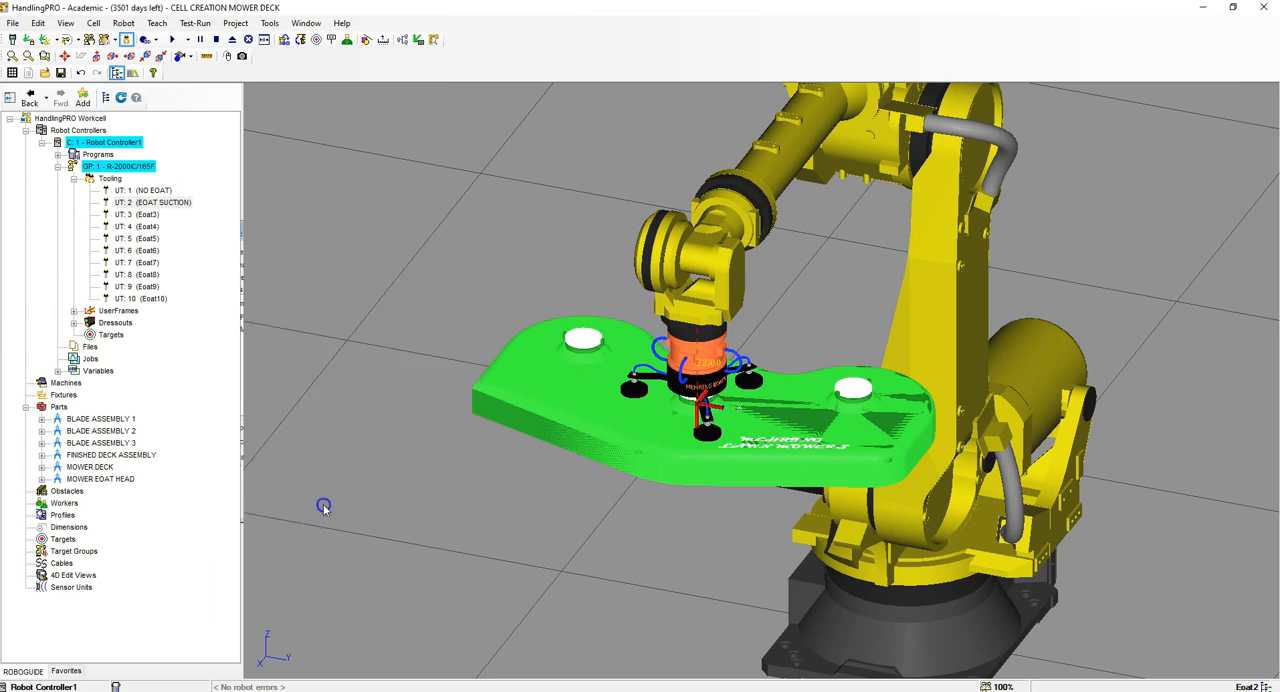
# Step: Define tool UT: 3 as EOAT CAULK with the MOWER EOAT CAULK HEAD model and a mass of 5 kg
pyautogui.click(140, 214)
pyautogui.rightClick(143, 215)
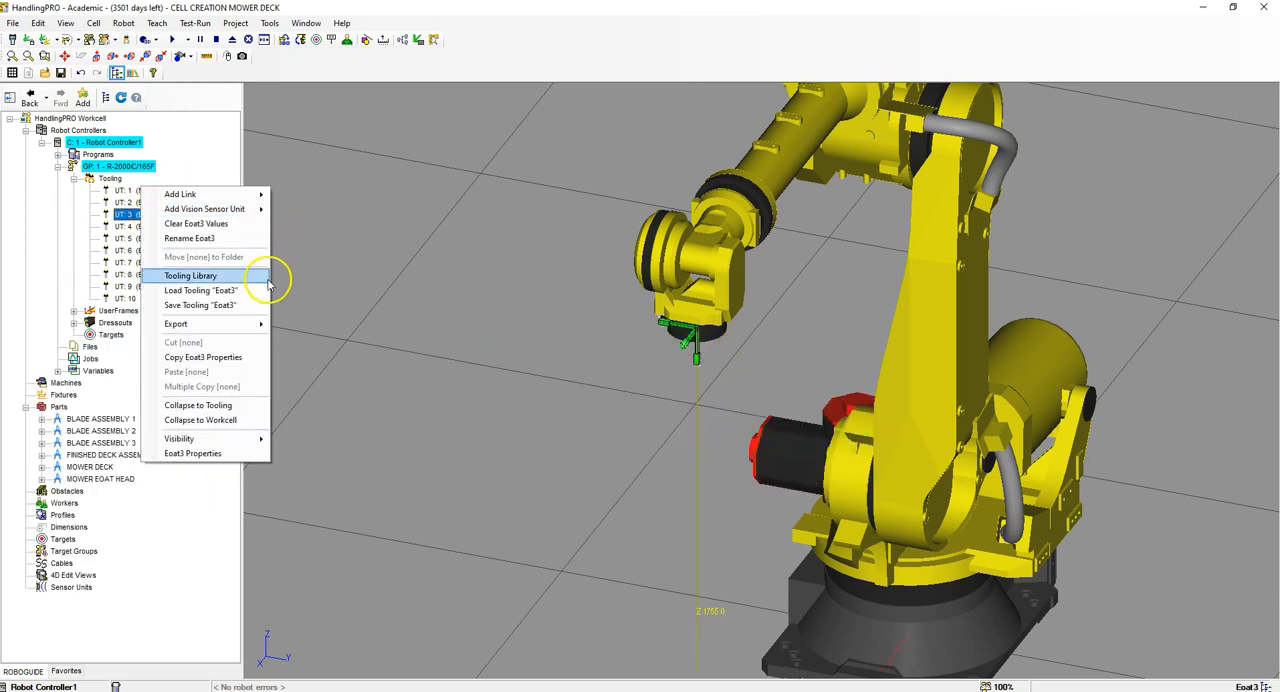
pyautogui.click(211, 453)
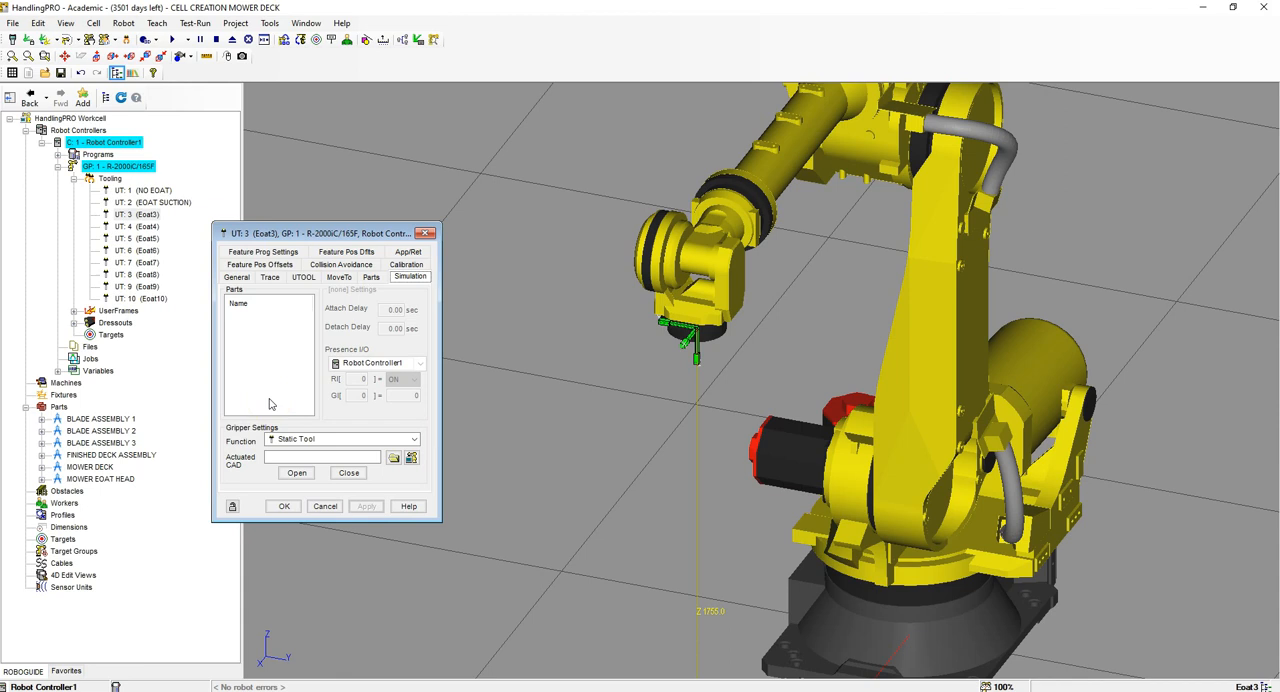
pyautogui.click(237, 277)
pyautogui.moveTo(297, 309); pyautogui.dragTo(246, 302)
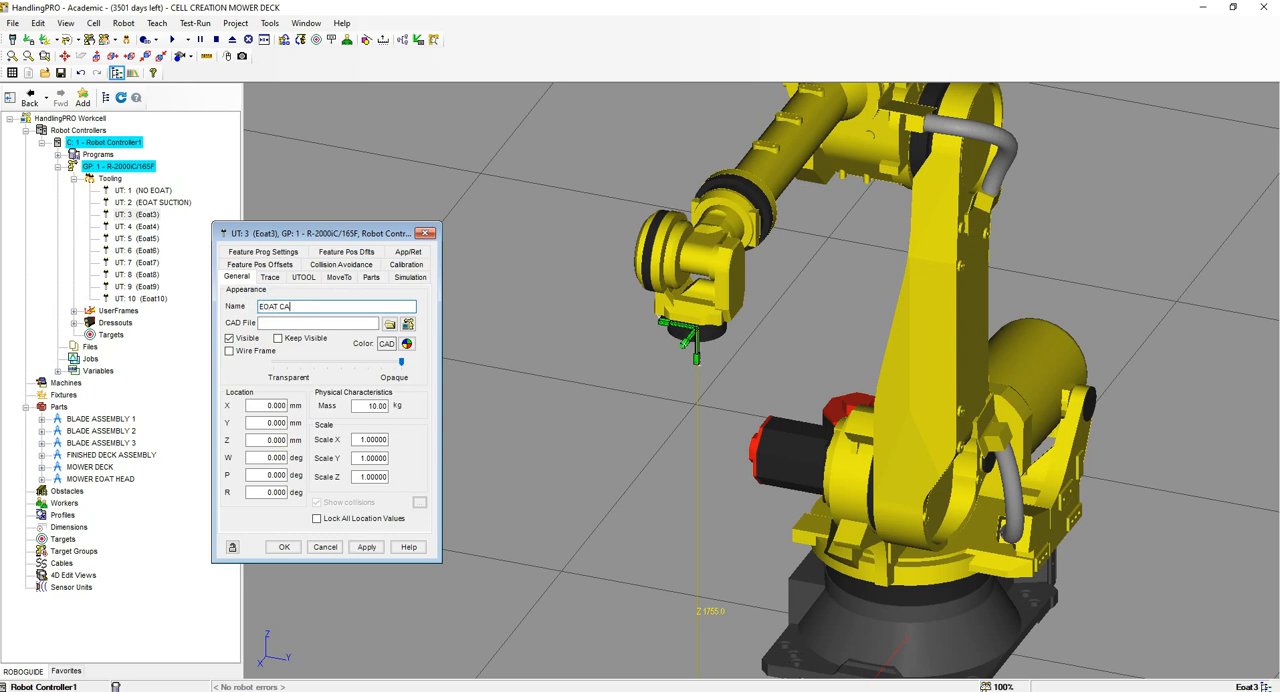
pyautogui.click(389, 323)
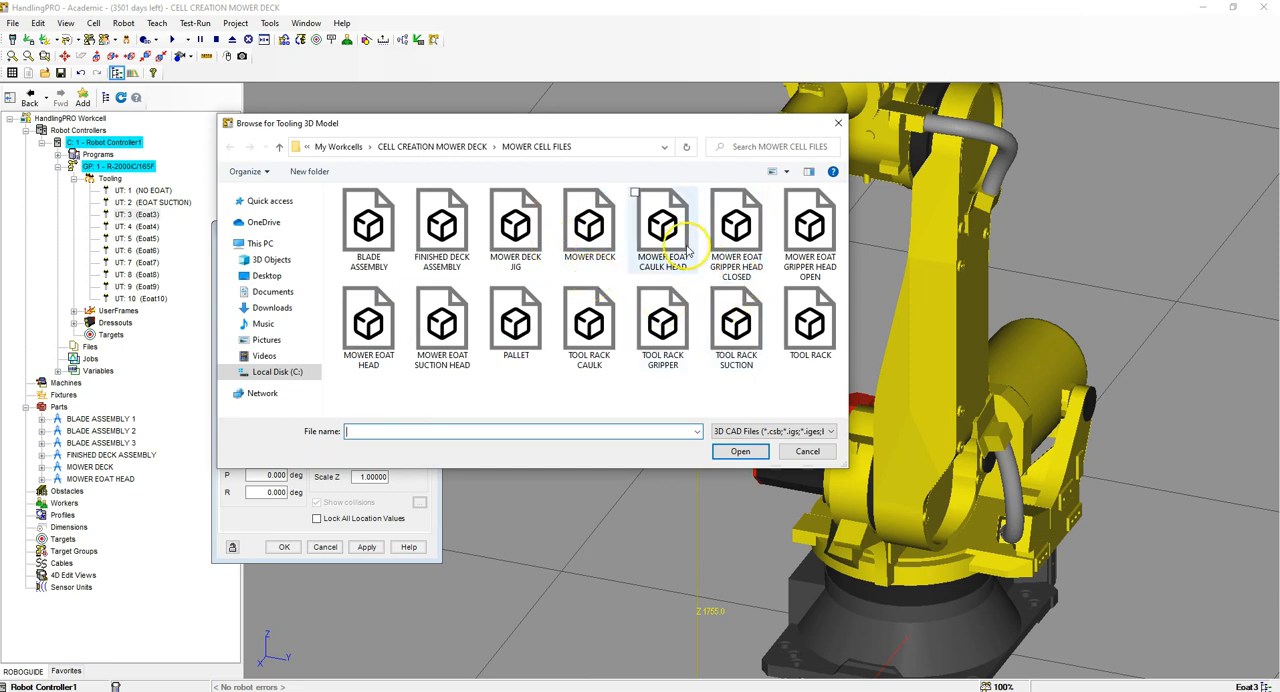
pyautogui.click(684, 248)
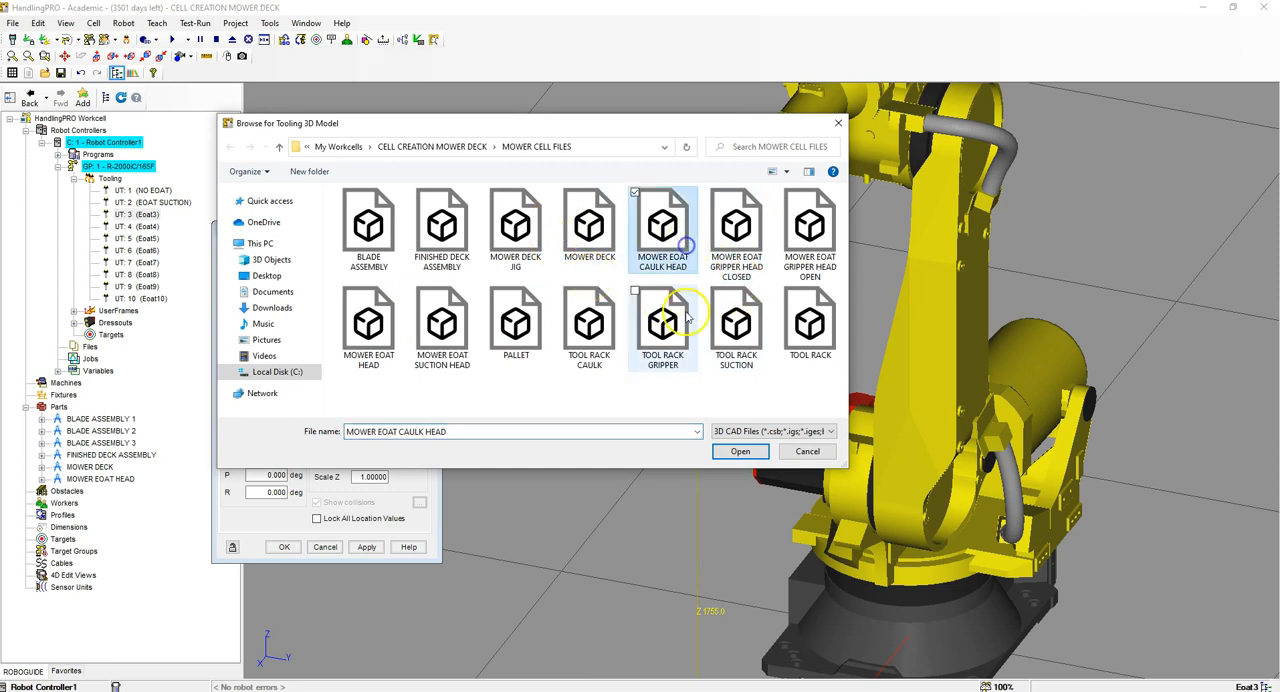
pyautogui.click(740, 451)
pyautogui.click(265, 404)
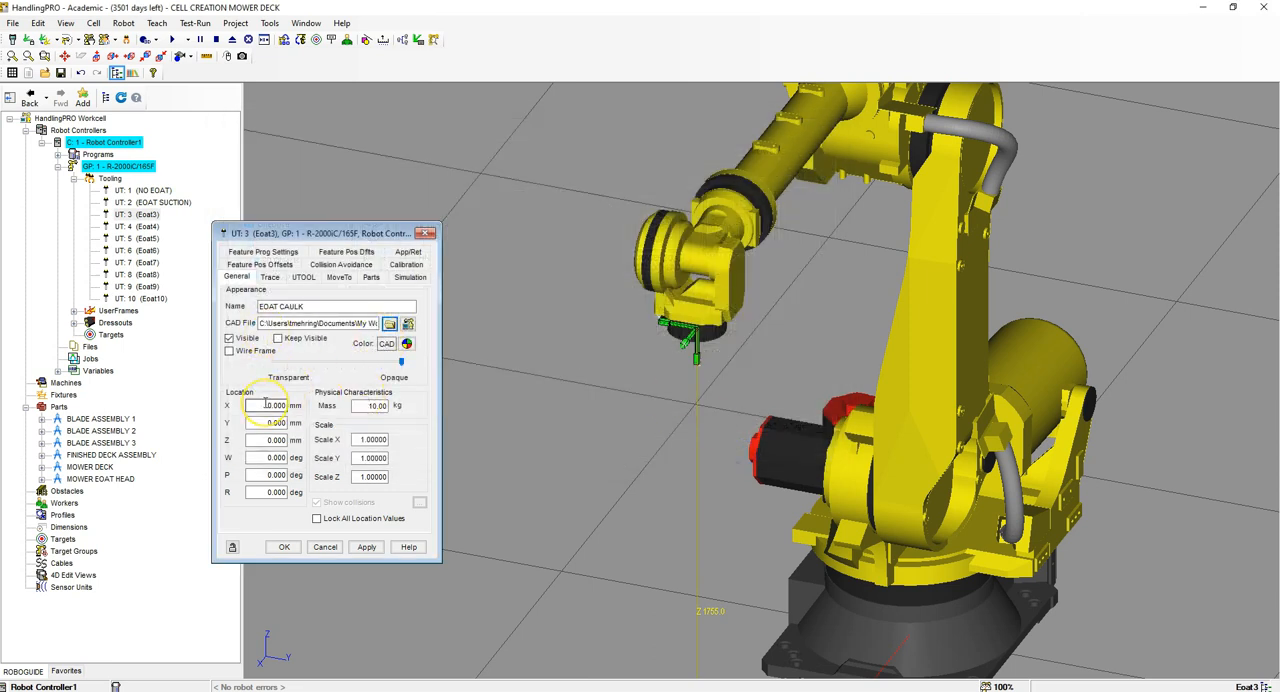
pyautogui.moveTo(355, 406); pyautogui.dragTo(426, 406)
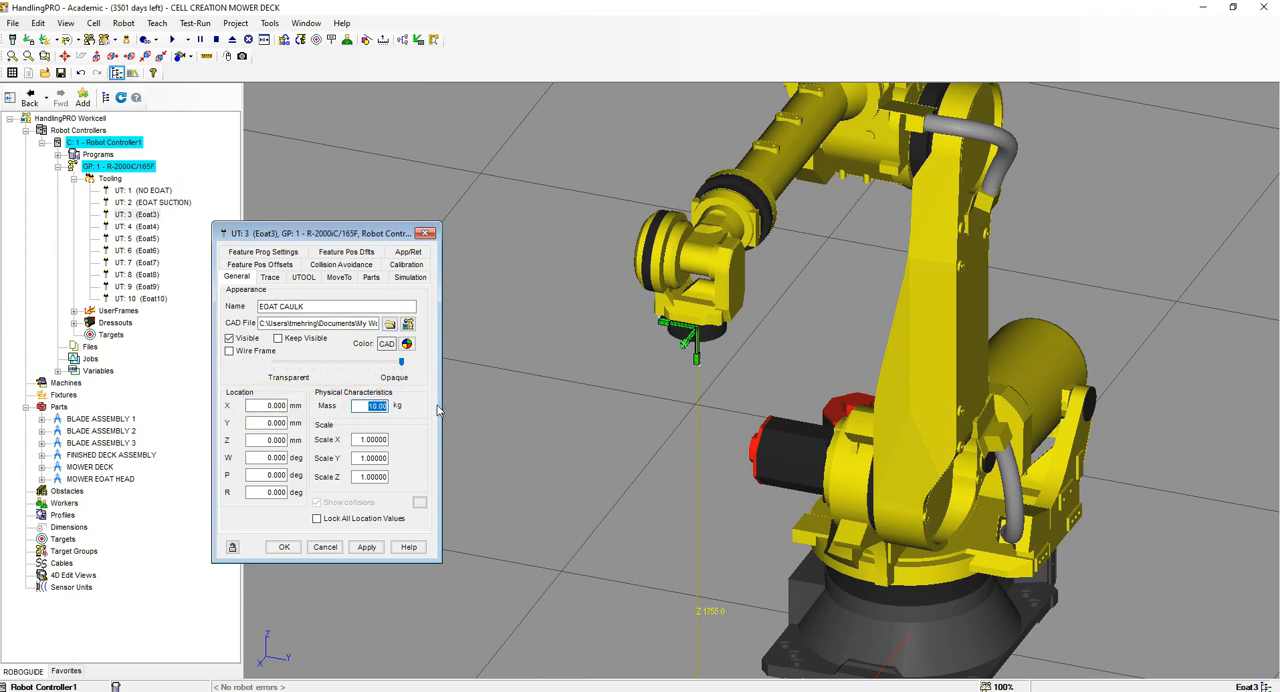
pyautogui.click(367, 548)
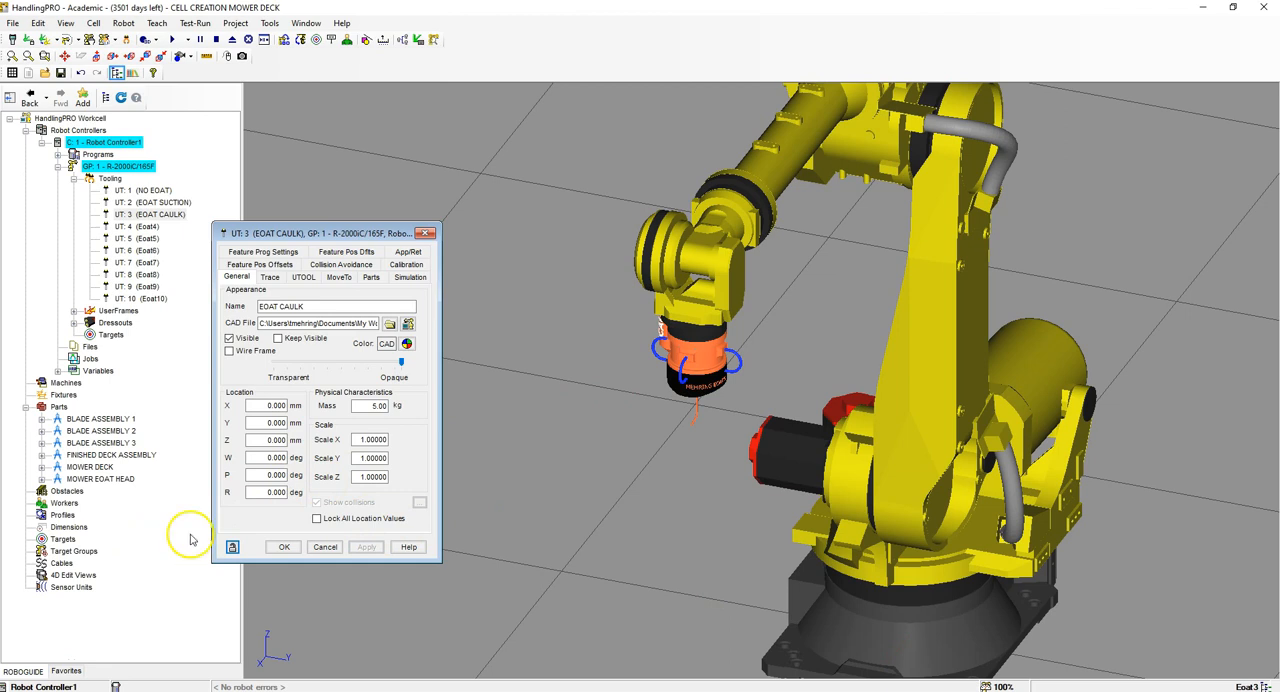
# Step: Edit the EOAT CAULK tool frame (UTOOL), setting Y to 16.4 mm, Z to 302.1 mm and W to -180 degrees
pyautogui.click(303, 277)
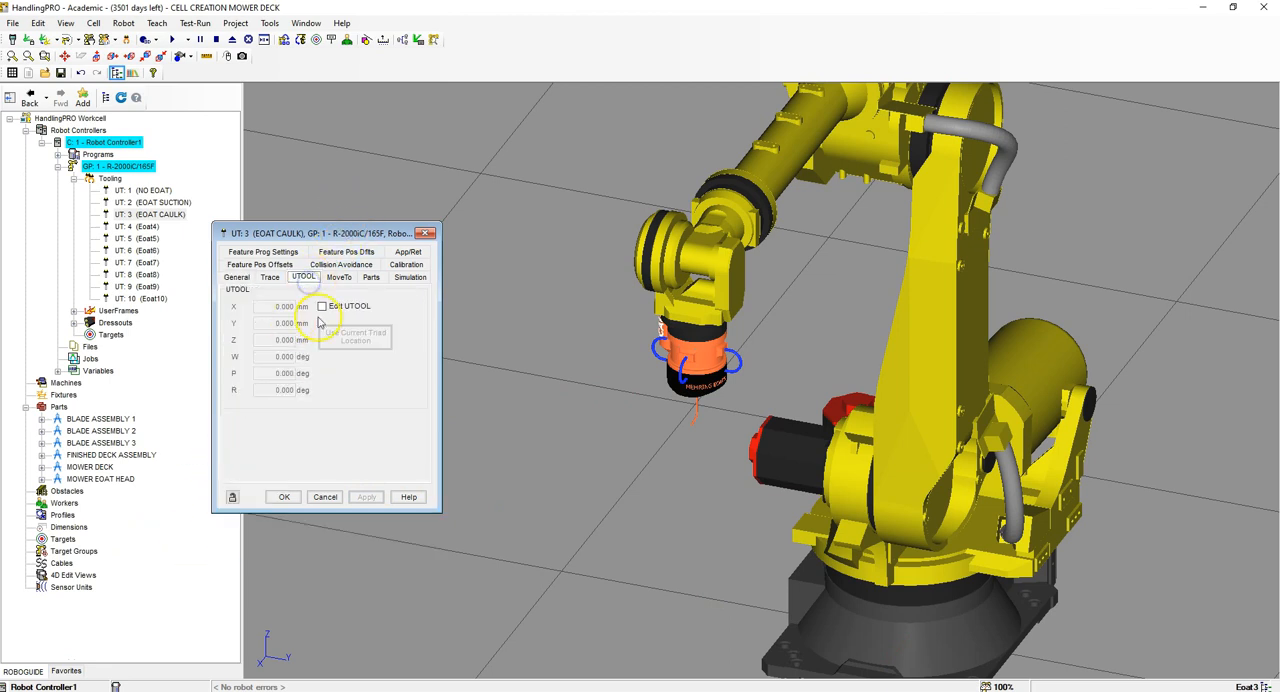
pyautogui.click(321, 306)
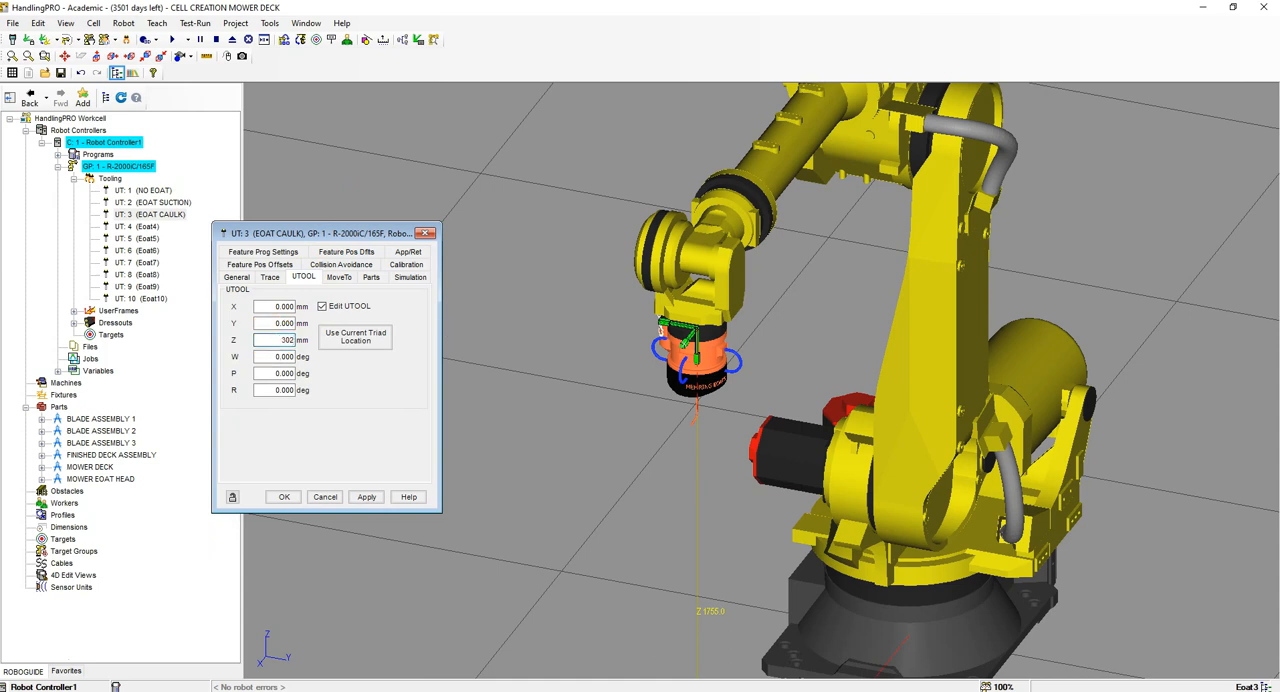
pyautogui.click(276, 322)
pyautogui.doubleClick(276, 322)
pyautogui.click(355, 334)
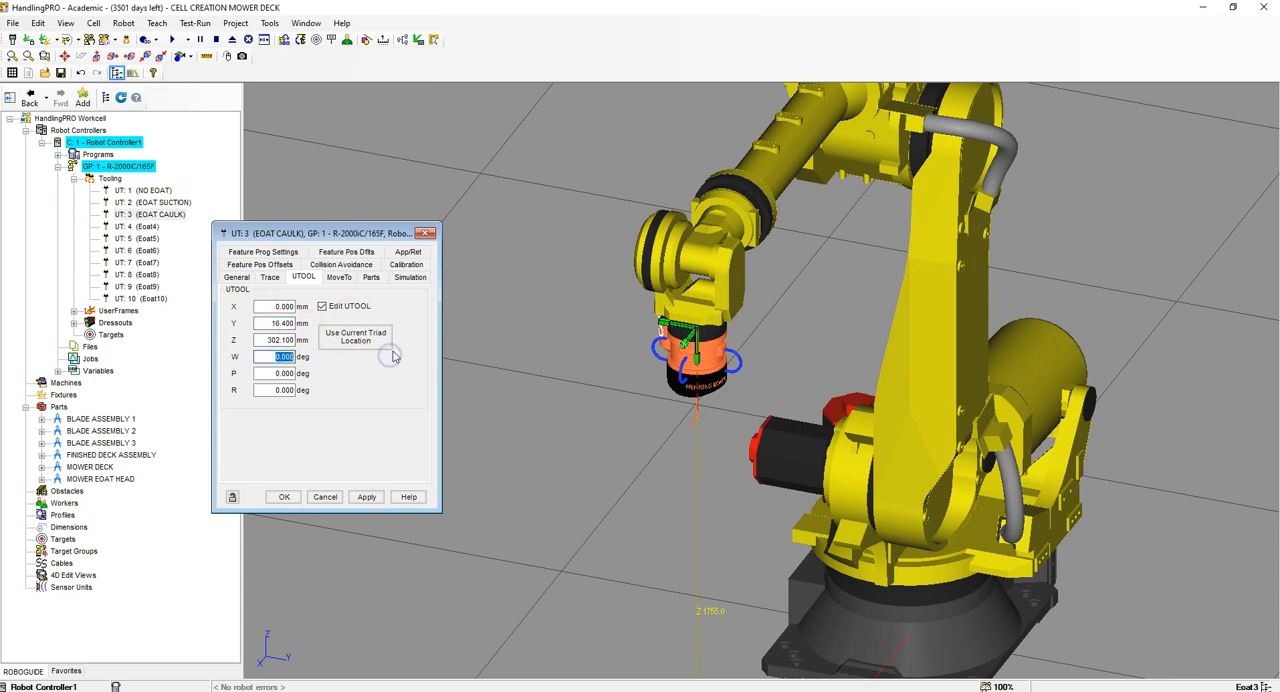
pyautogui.press('Return')
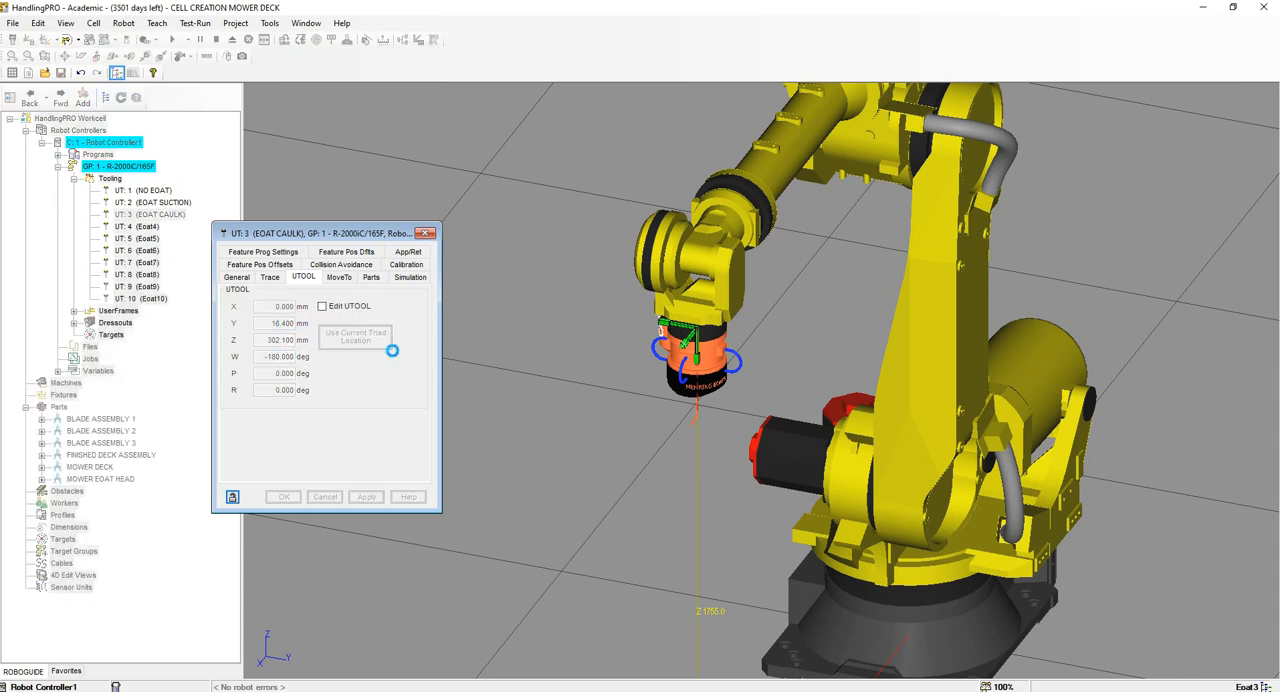
# Step: Examine the position and orientation of the tool frame at the caulk nozzle's tip from several angles
pyautogui.scroll(6, 701, 406)
pyautogui.scroll(6, 677, 531)
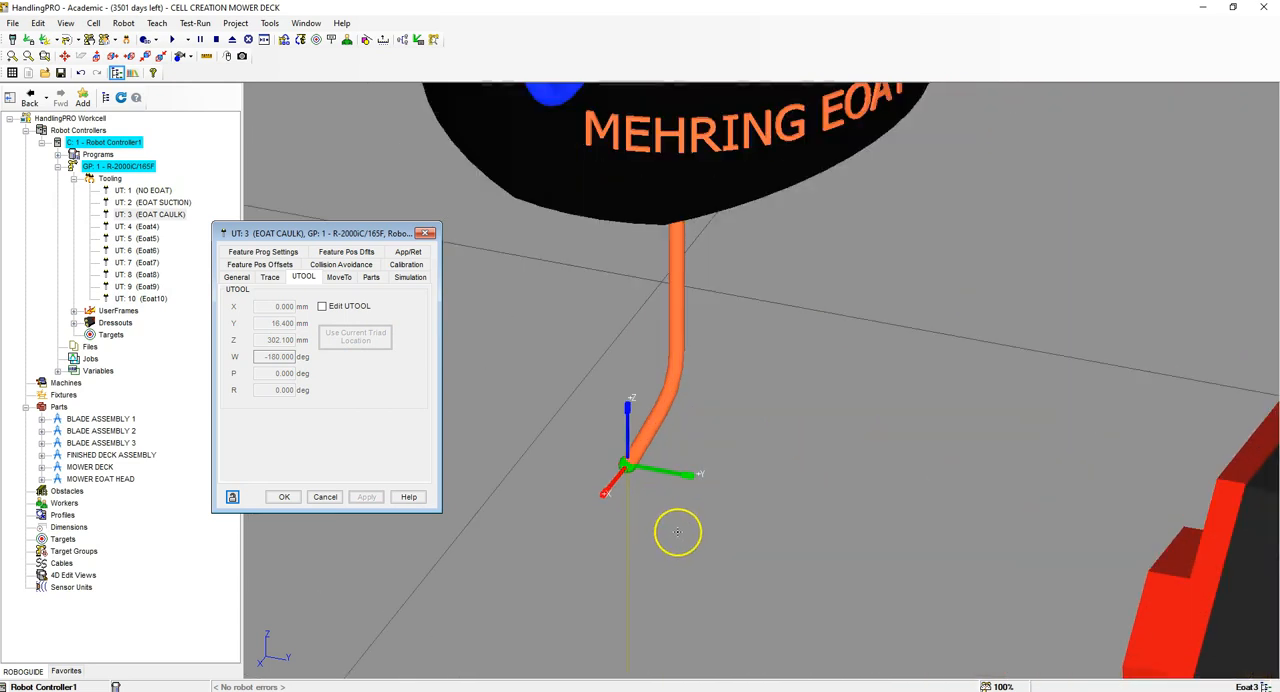
pyautogui.scroll(-1, 560, 355)
pyautogui.scroll(5, 578, 347)
pyautogui.moveTo(619, 344); pyautogui.dragTo(669, 323, button='right')
pyautogui.scroll(-5, 668, 318)
pyautogui.scroll(5, 686, 264)
pyautogui.moveTo(686, 264); pyautogui.dragTo(736, 254, button='right')
pyautogui.scroll(-5, 676, 237)
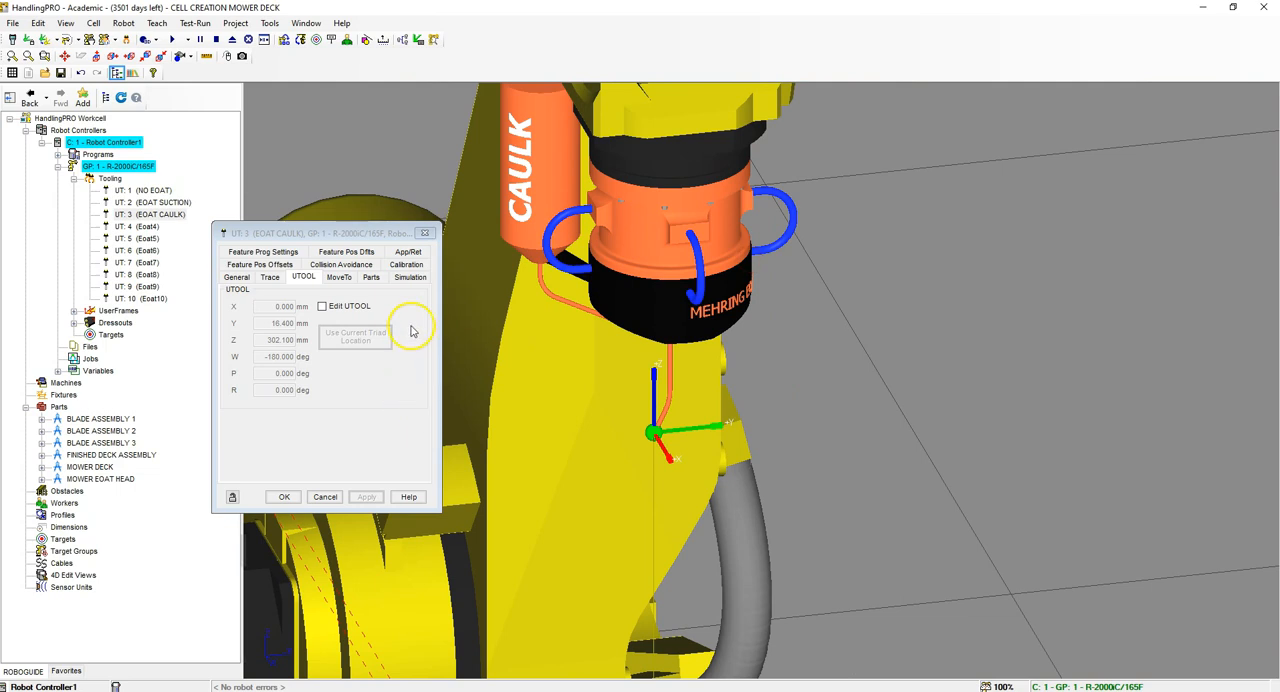
# Step: Check the EOAT CAULK tool's part assignments and simulation settings, and close its properties
pyautogui.click(374, 277)
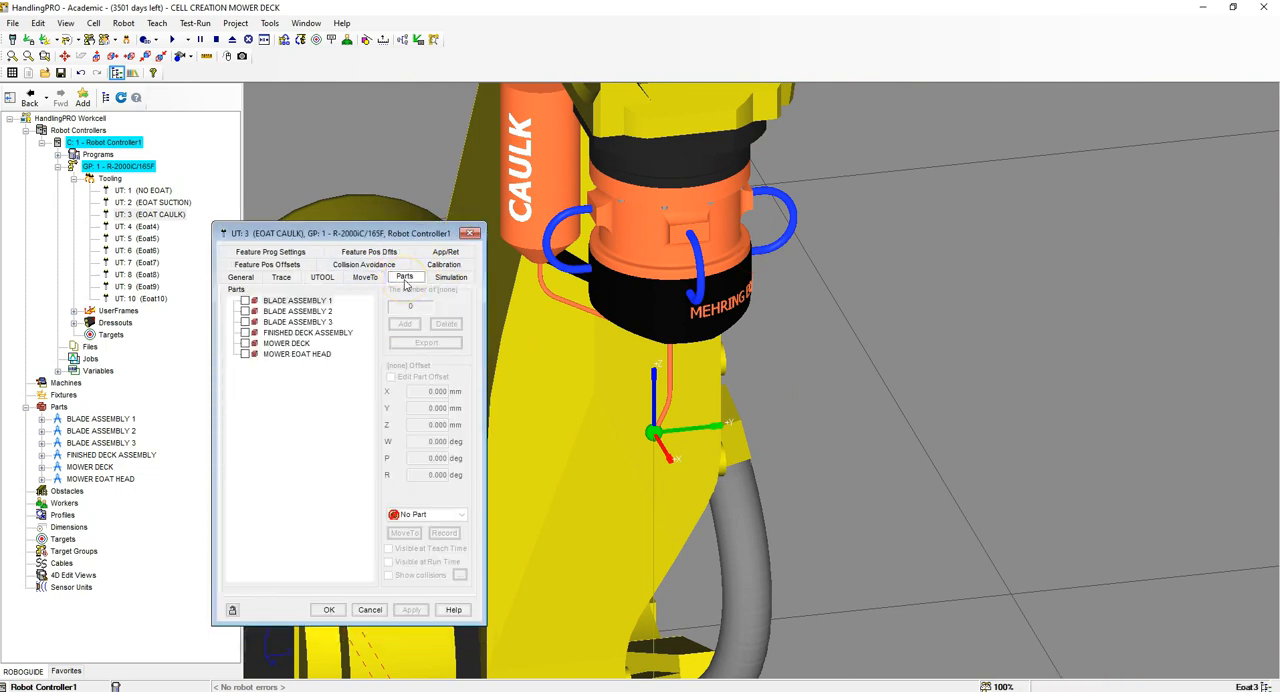
pyautogui.click(451, 278)
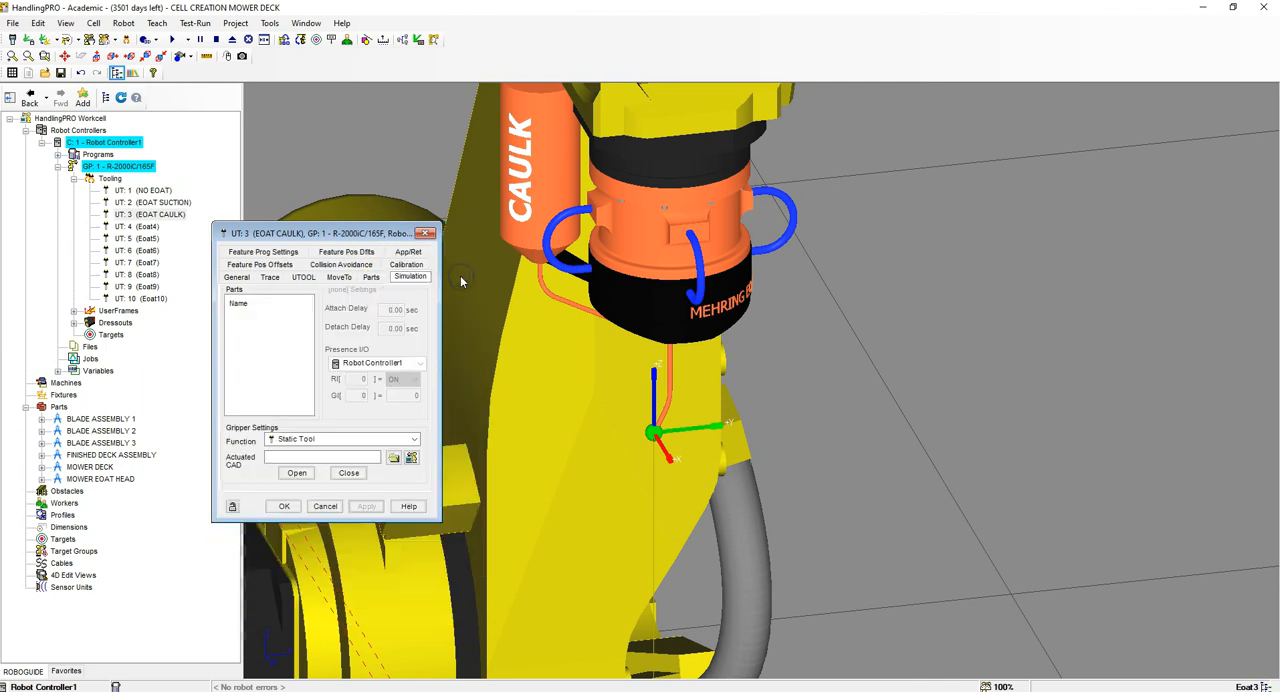
pyautogui.click(285, 507)
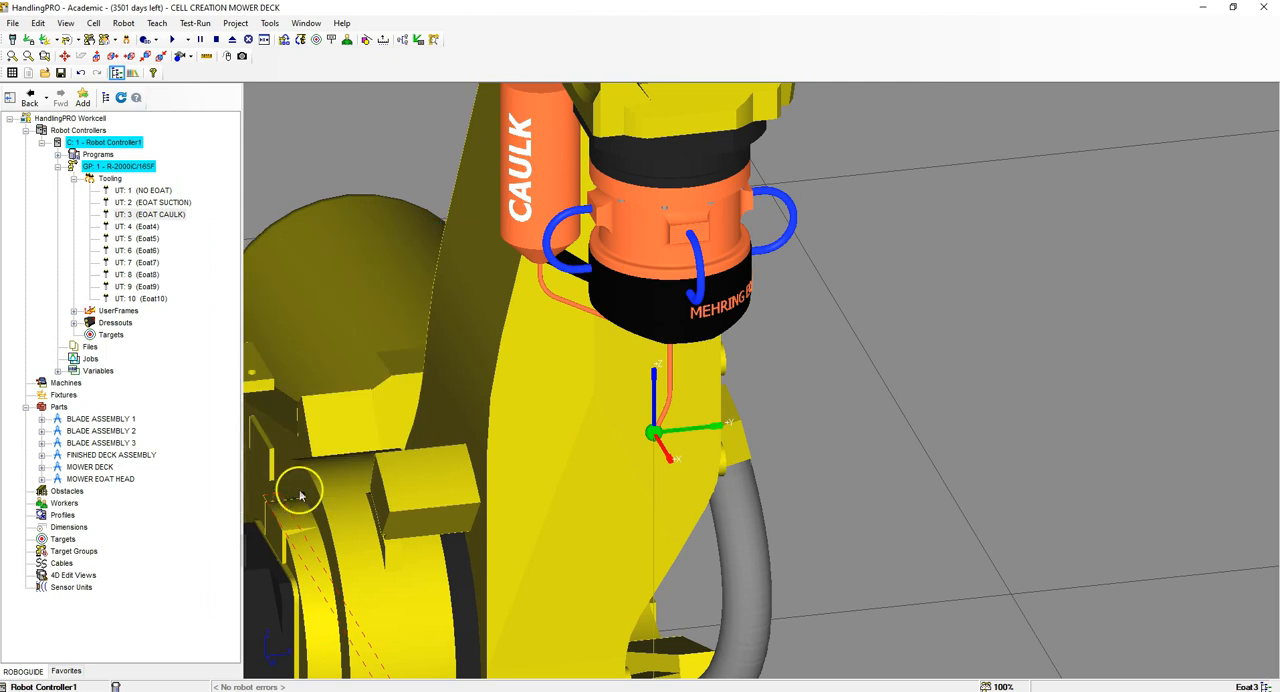
# Step: Define tool UT: 4 as EOAT GRIPPER with the MOWER EOAT GRIPPER HEAD OPEN model and a mass of 3 kg
pyautogui.click(138, 227)
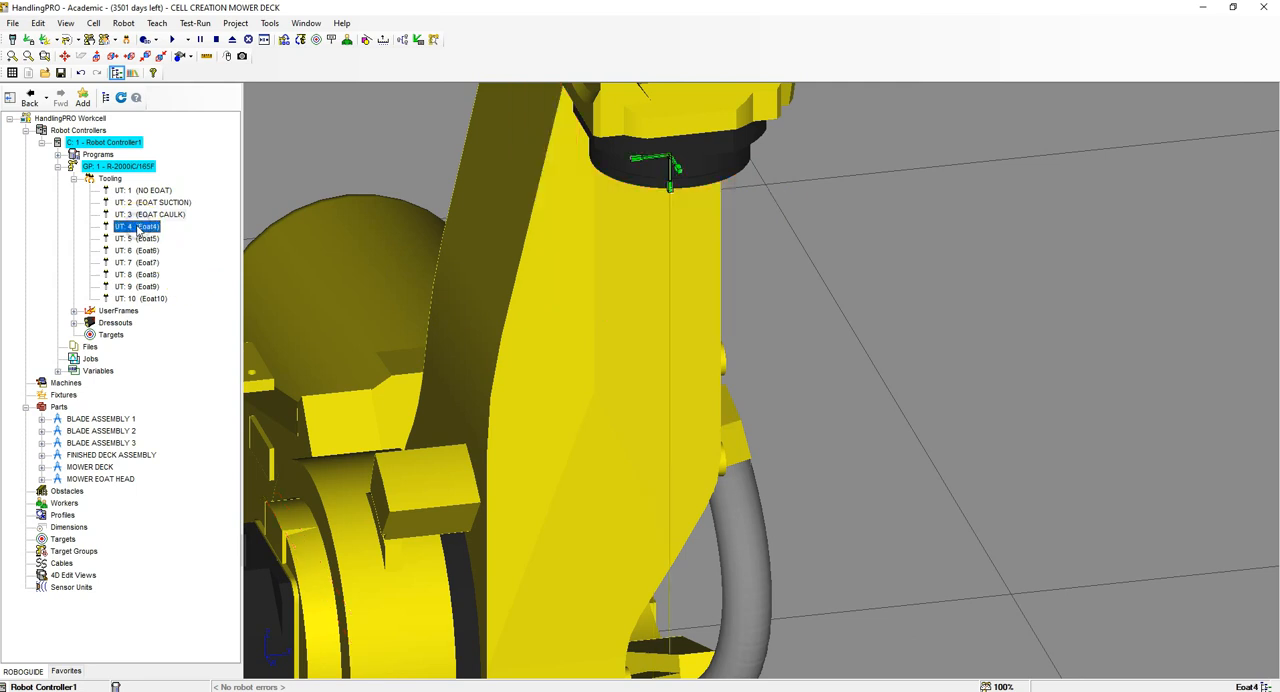
pyautogui.rightClick(138, 227)
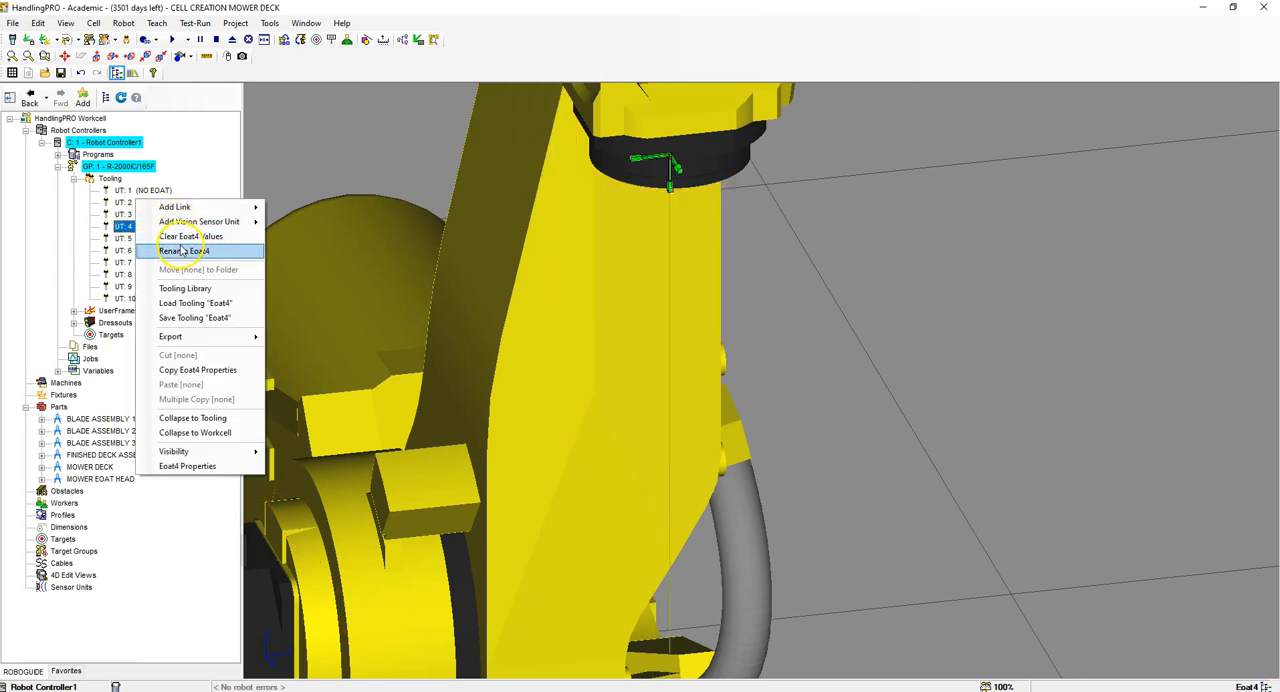
pyautogui.click(180, 466)
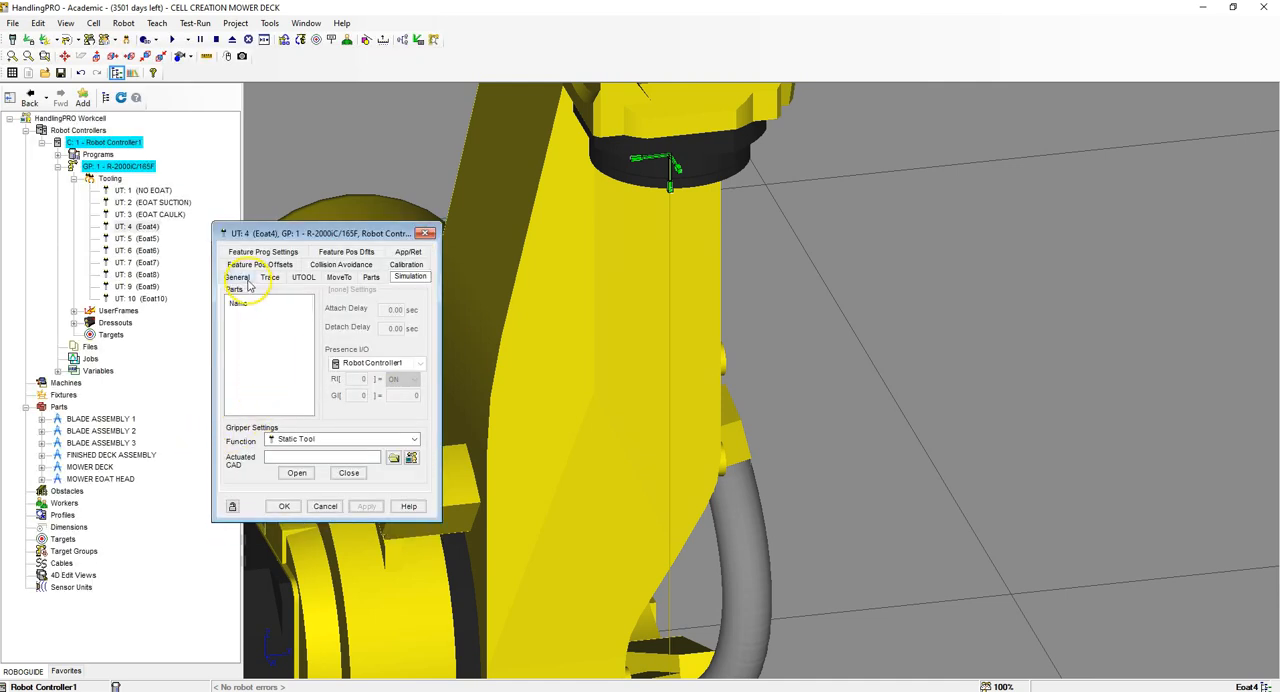
pyautogui.click(247, 281)
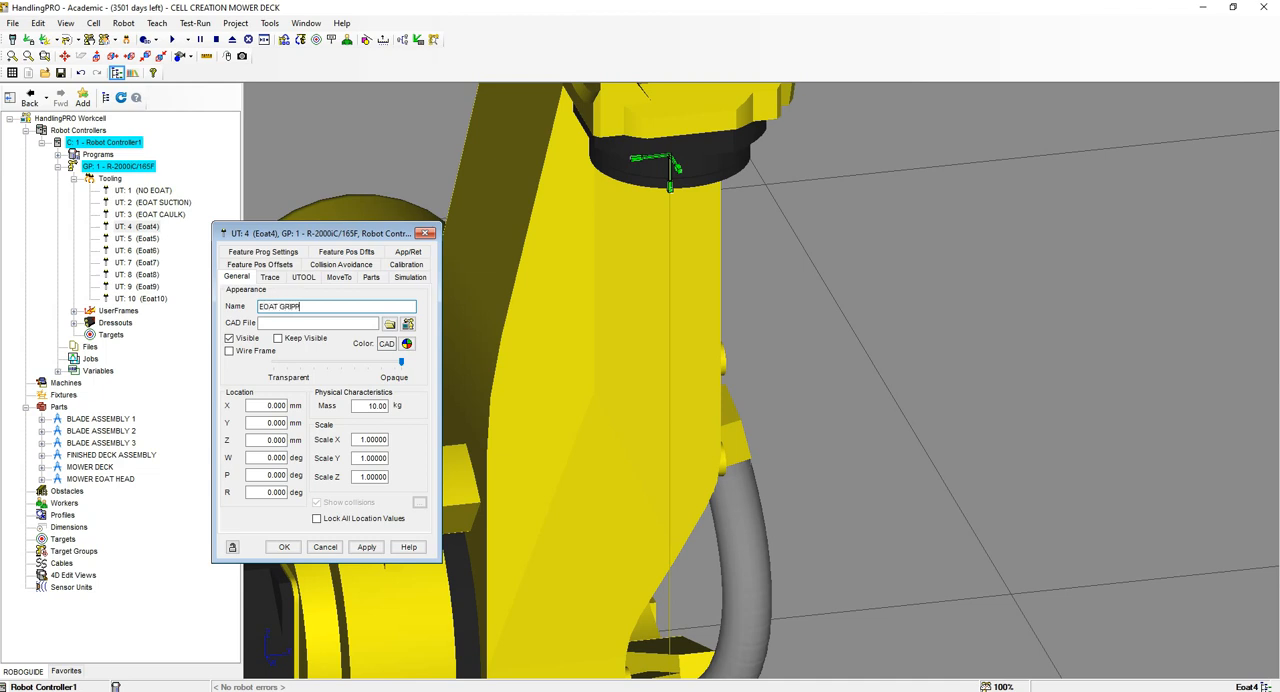
pyautogui.click(389, 323)
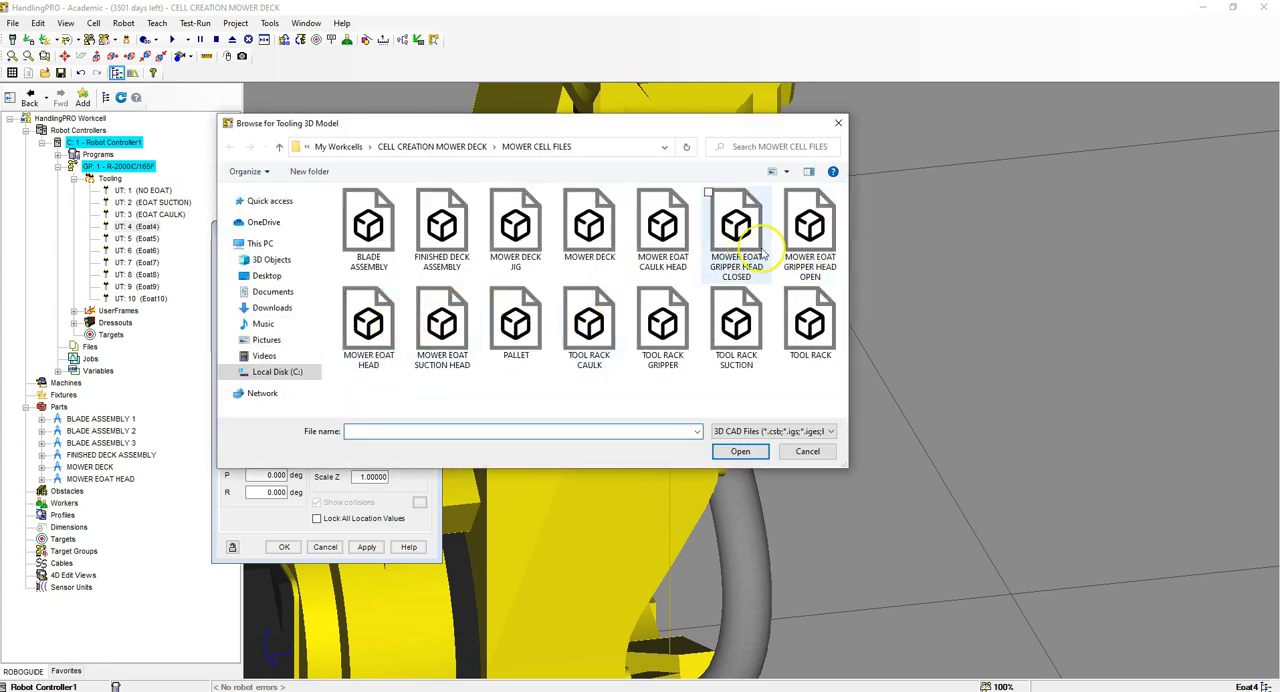
pyautogui.click(810, 243)
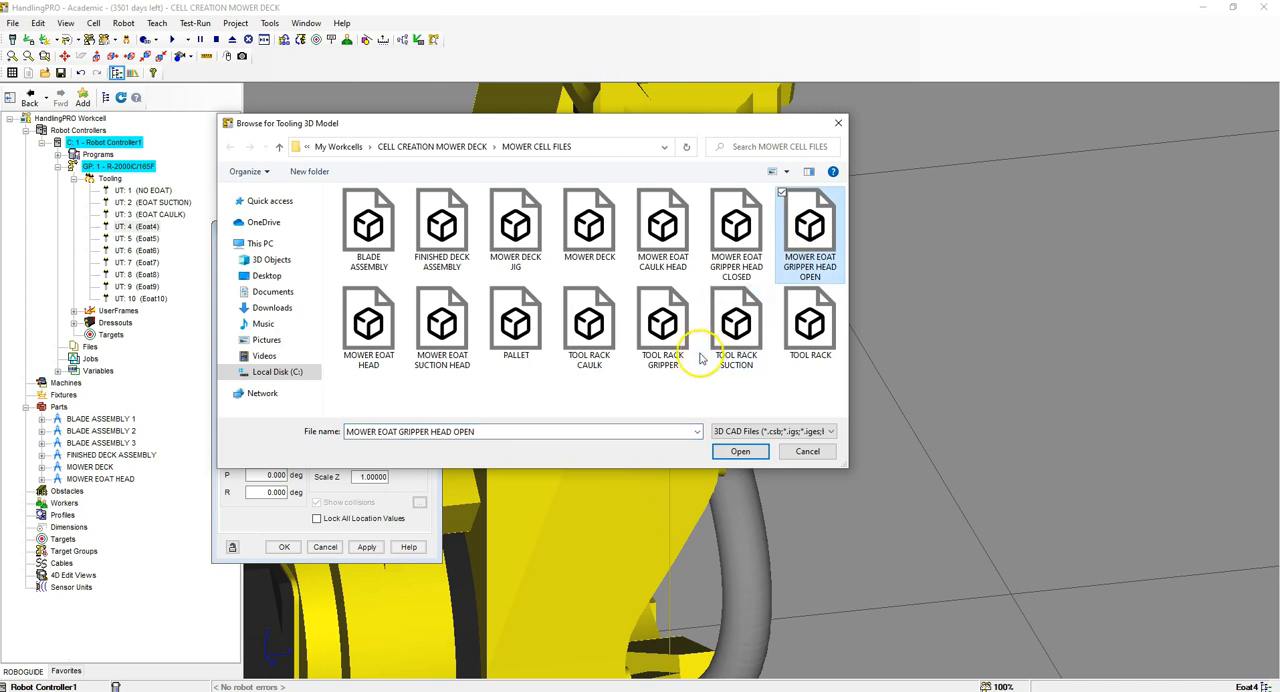
pyautogui.click(738, 451)
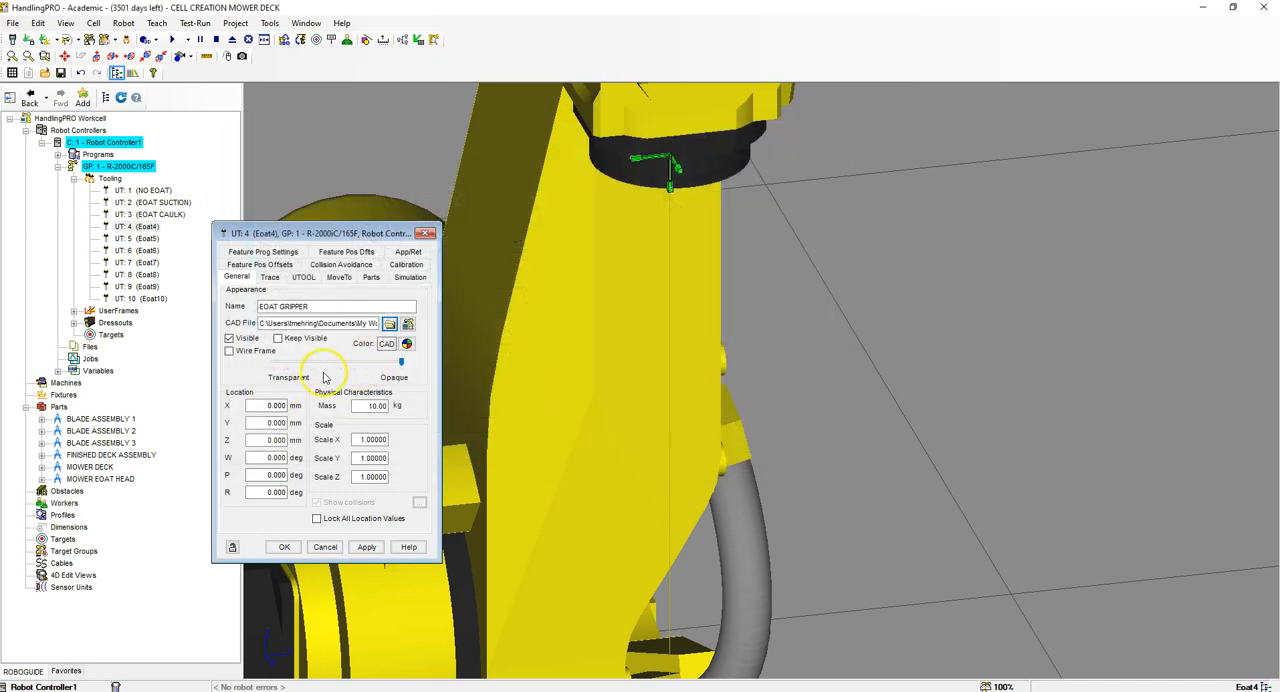
pyautogui.moveTo(358, 405); pyautogui.dragTo(414, 403)
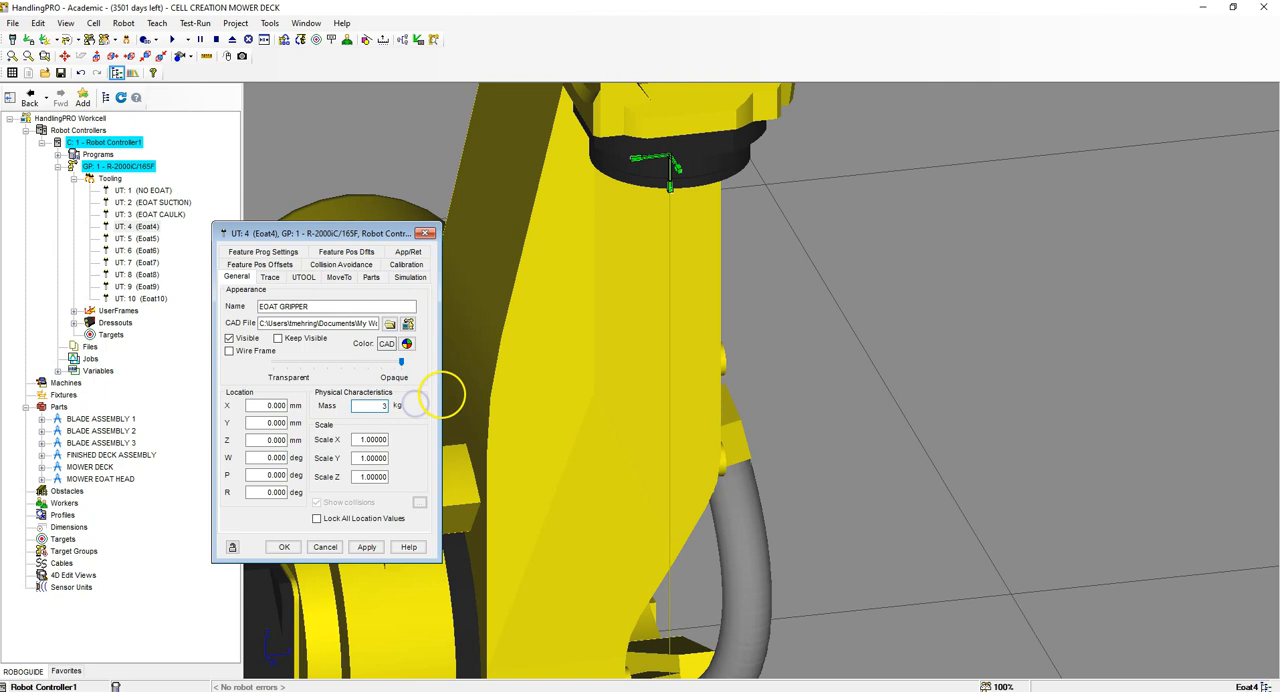
pyautogui.press('Return')
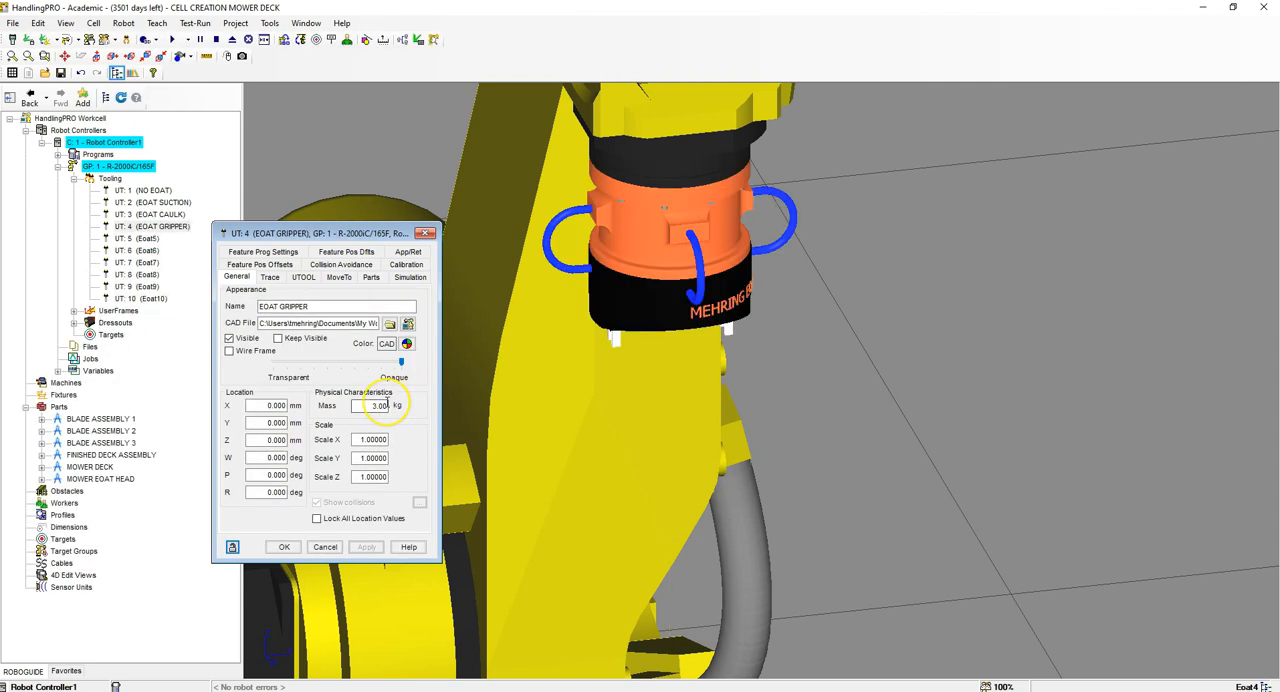
# Step: Edit the EOAT GRIPPER tool frame (UTOOL), setting Z to 181.515 mm and W to -180 degrees
pyautogui.click(372, 408)
pyautogui.click(305, 279)
pyautogui.click(322, 307)
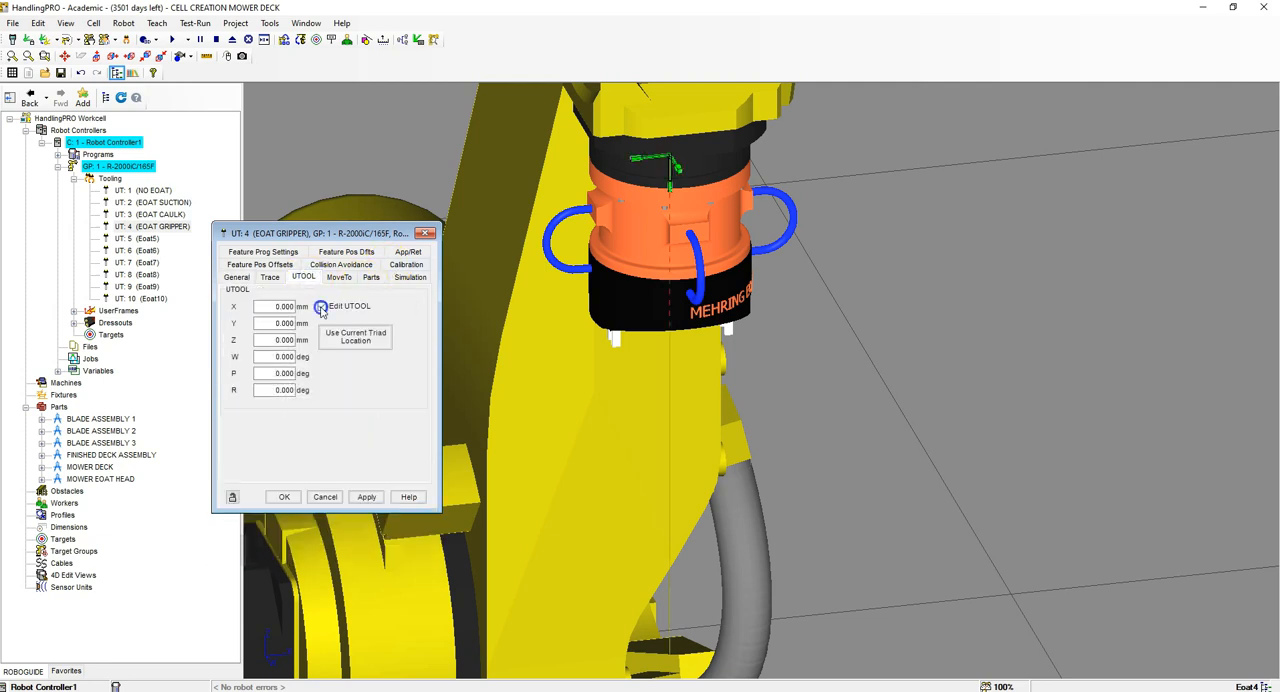
pyautogui.click(272, 320)
pyautogui.press('Tab')
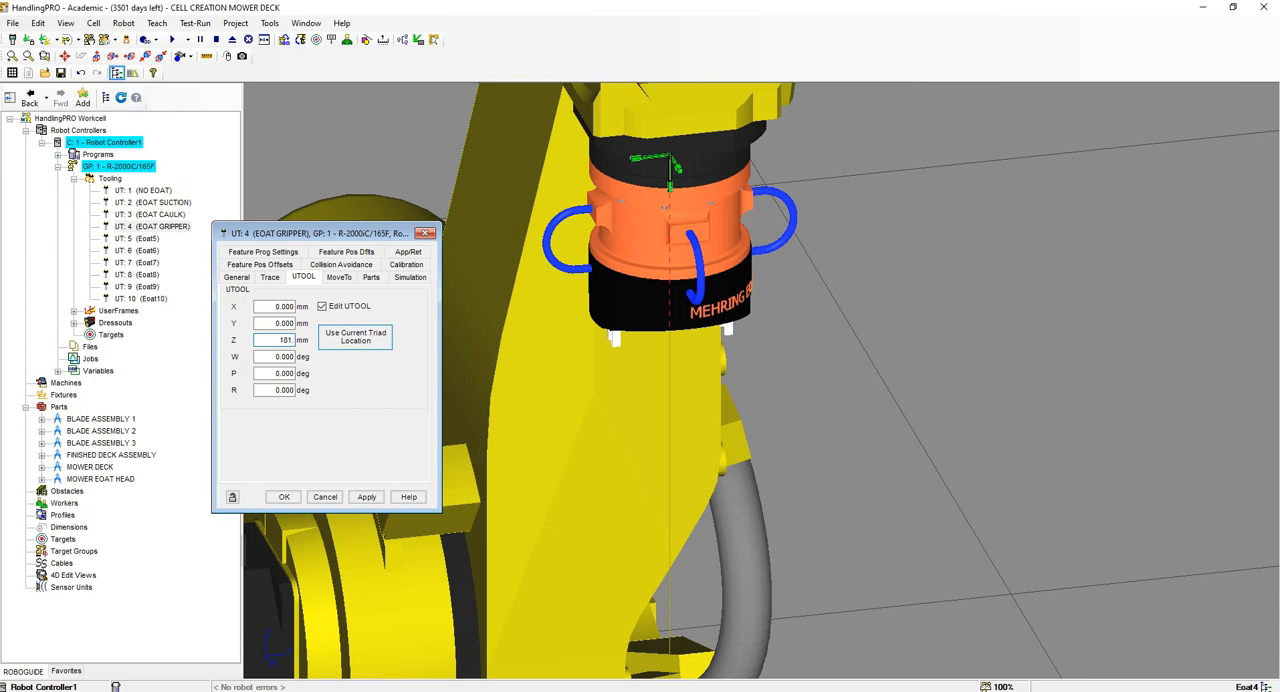
pyautogui.click(258, 356)
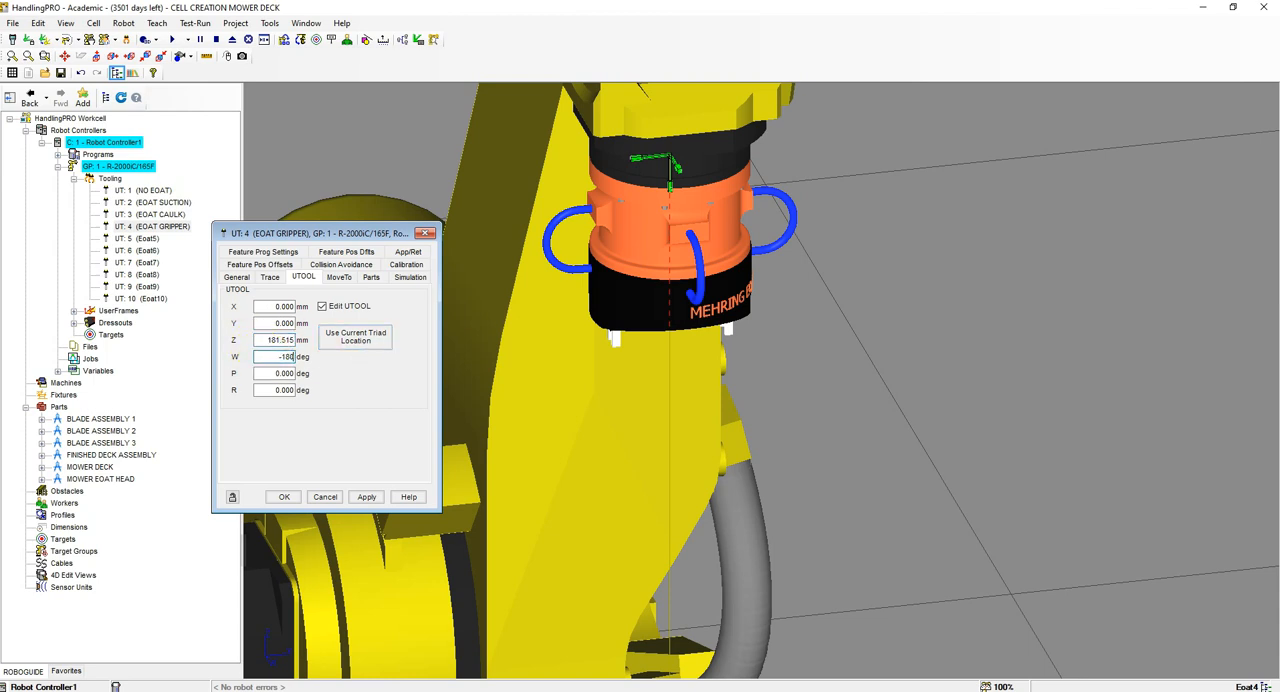
pyautogui.press('Return')
pyautogui.moveTo(728, 330); pyautogui.dragTo(527, 293, button='right')
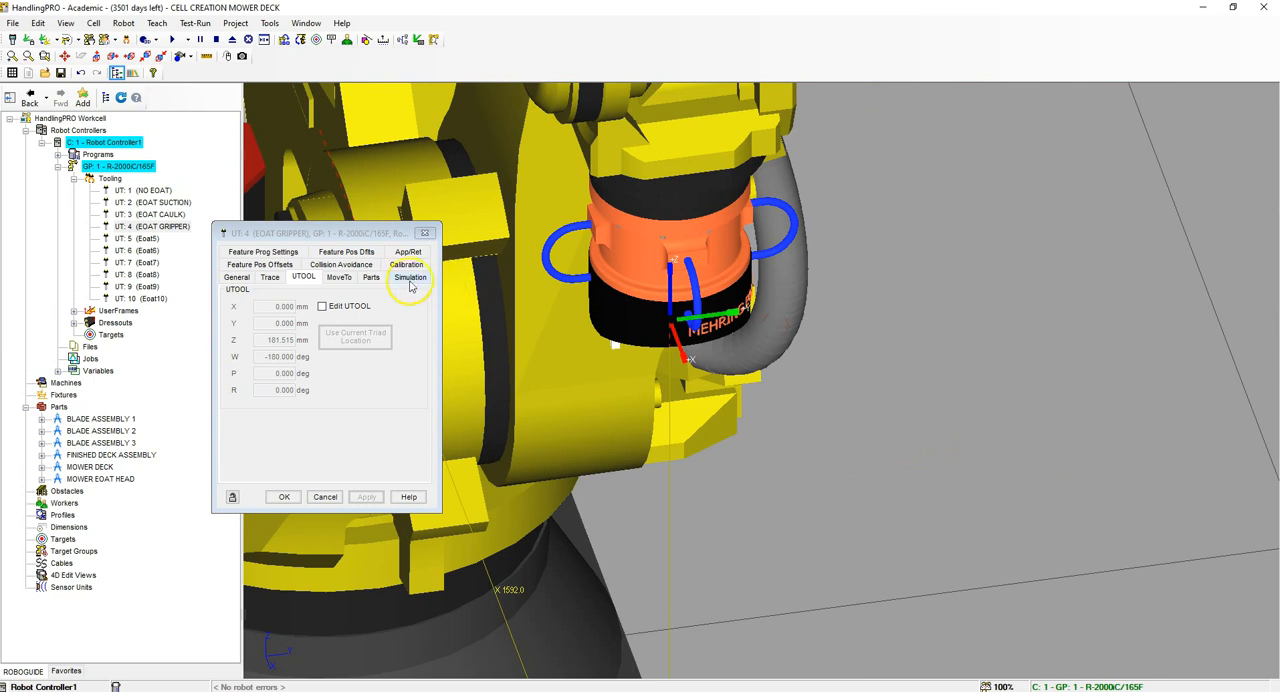
# Step: Assign BLADE ASSEMBLY 1, BLADE ASSEMBLY 2 and BLADE ASSEMBLY 3 as parts carried by the EOAT GRIPPER tool
pyautogui.click(376, 282)
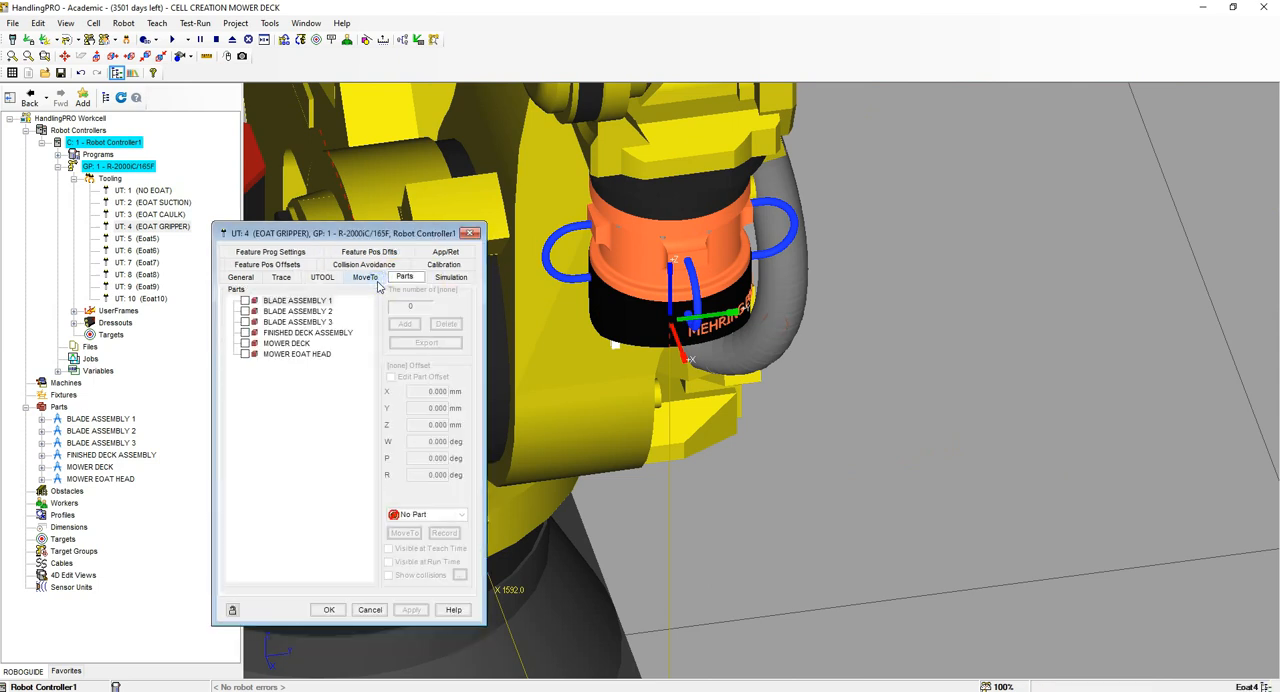
pyautogui.click(245, 301)
pyautogui.click(245, 311)
pyautogui.click(245, 322)
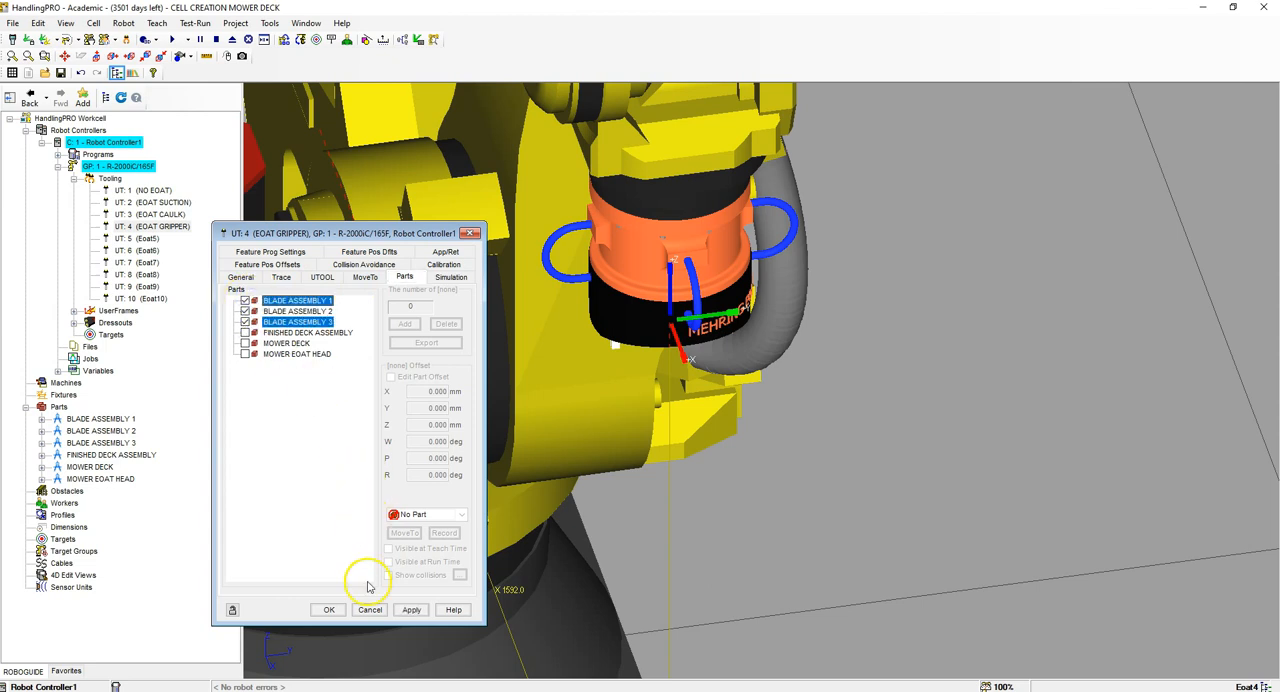
pyautogui.click(411, 609)
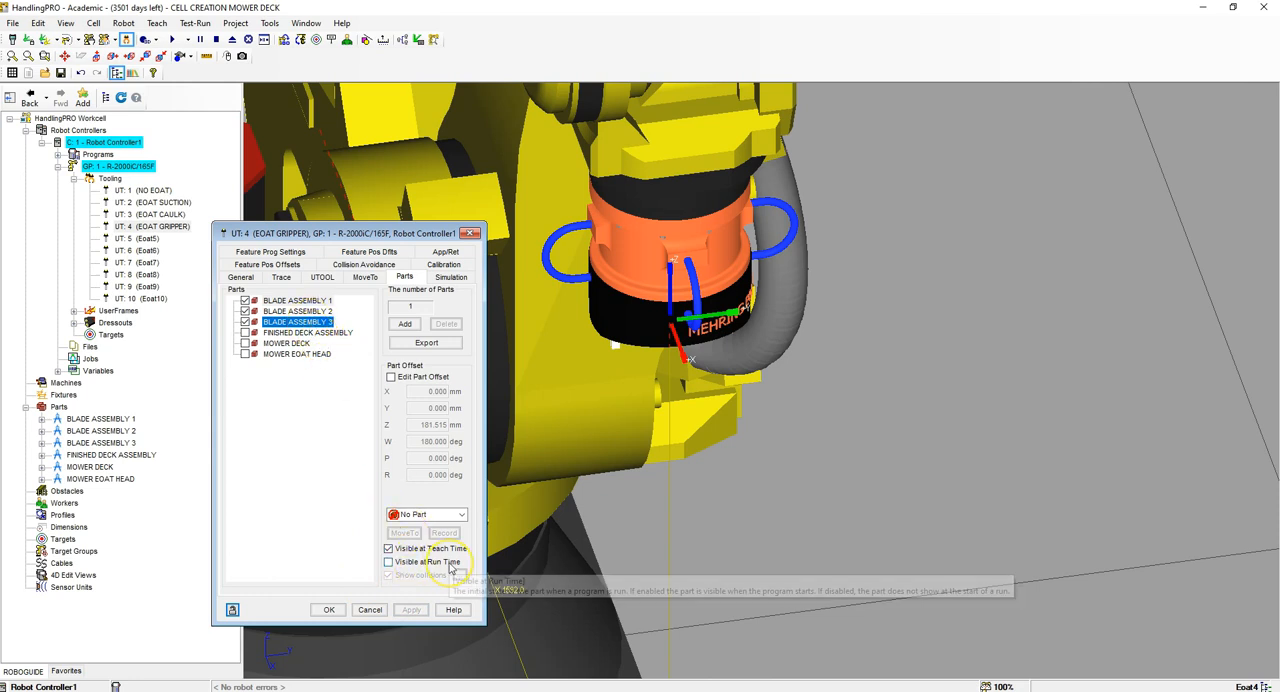
# Step: Edit the part offset of BLADE ASSEMBLY 3 on the gripper, setting Z to 0 mm and W to 0 degrees
pyautogui.moveTo(631, 374); pyautogui.dragTo(653, 339, button='right')
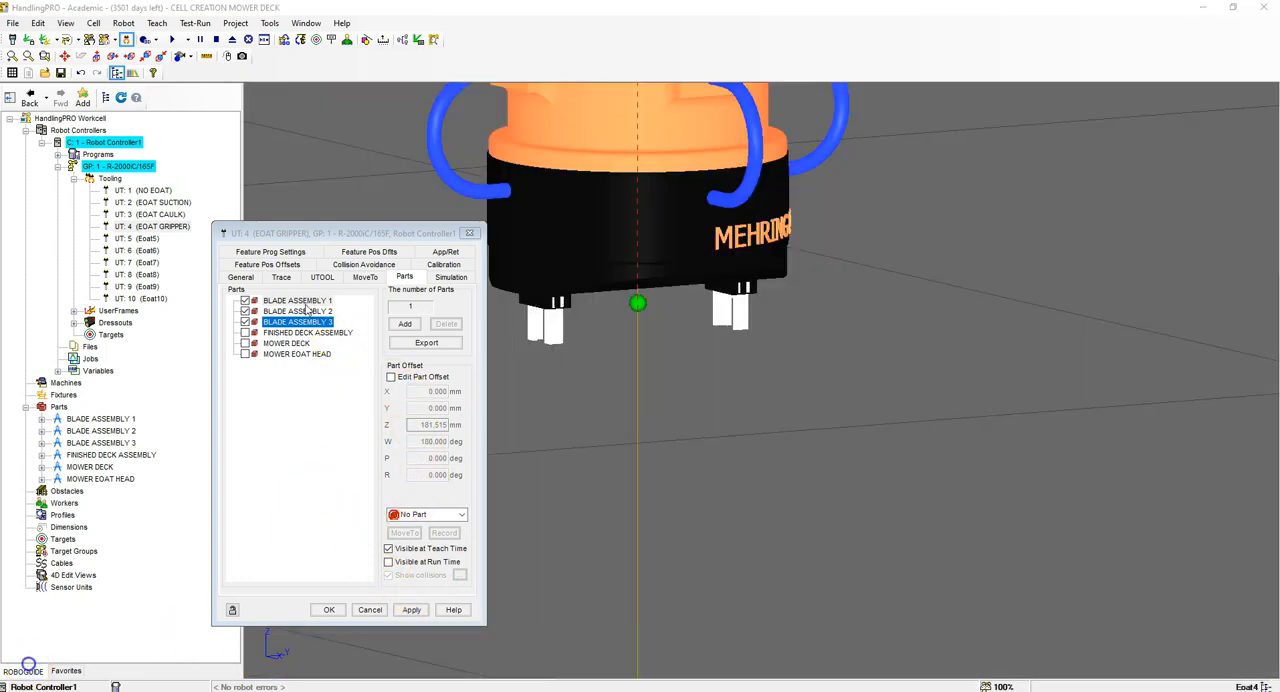
pyautogui.keyDown('ctrl'); pyautogui.click(297, 301); pyautogui.keyUp('ctrl')
pyautogui.click(390, 377)
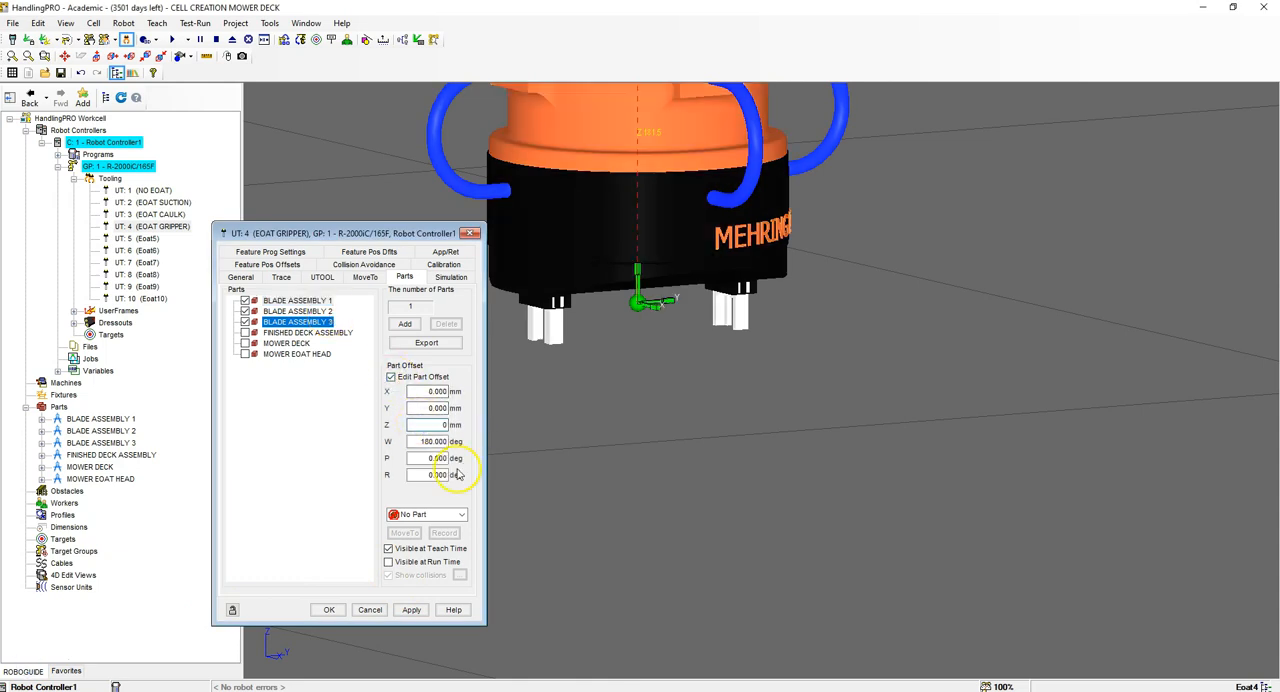
pyautogui.click(435, 441)
pyautogui.write('0')
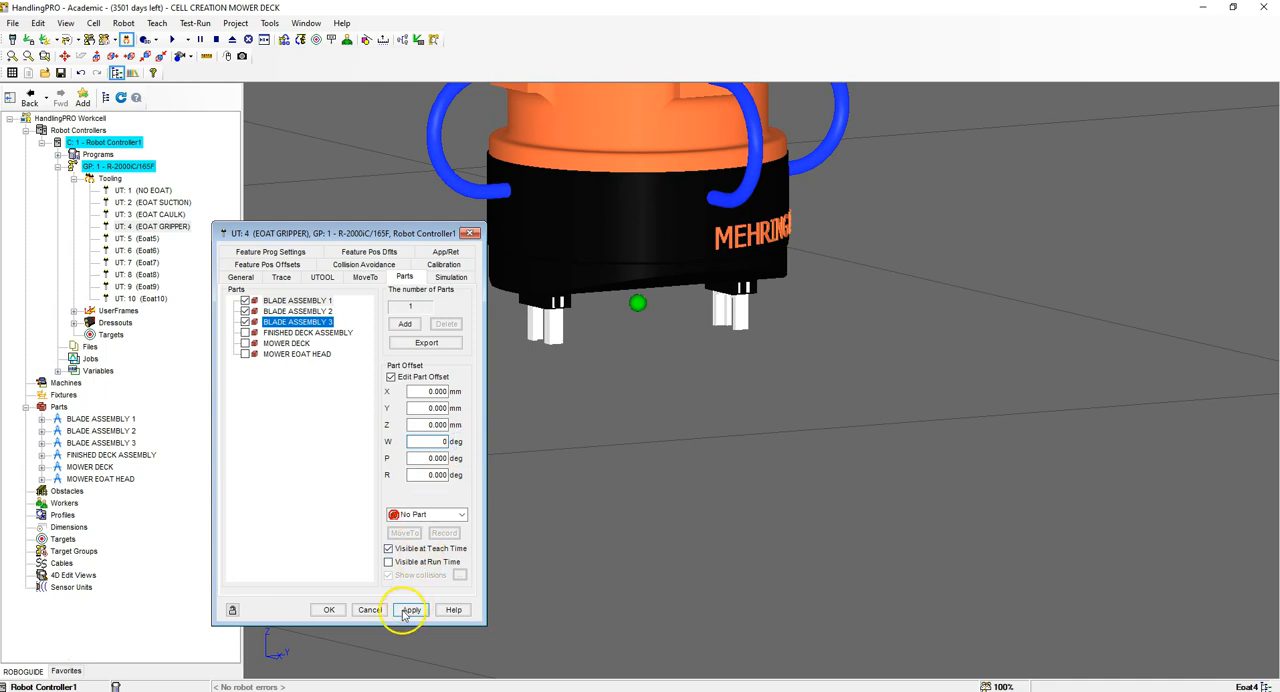
pyautogui.click(410, 610)
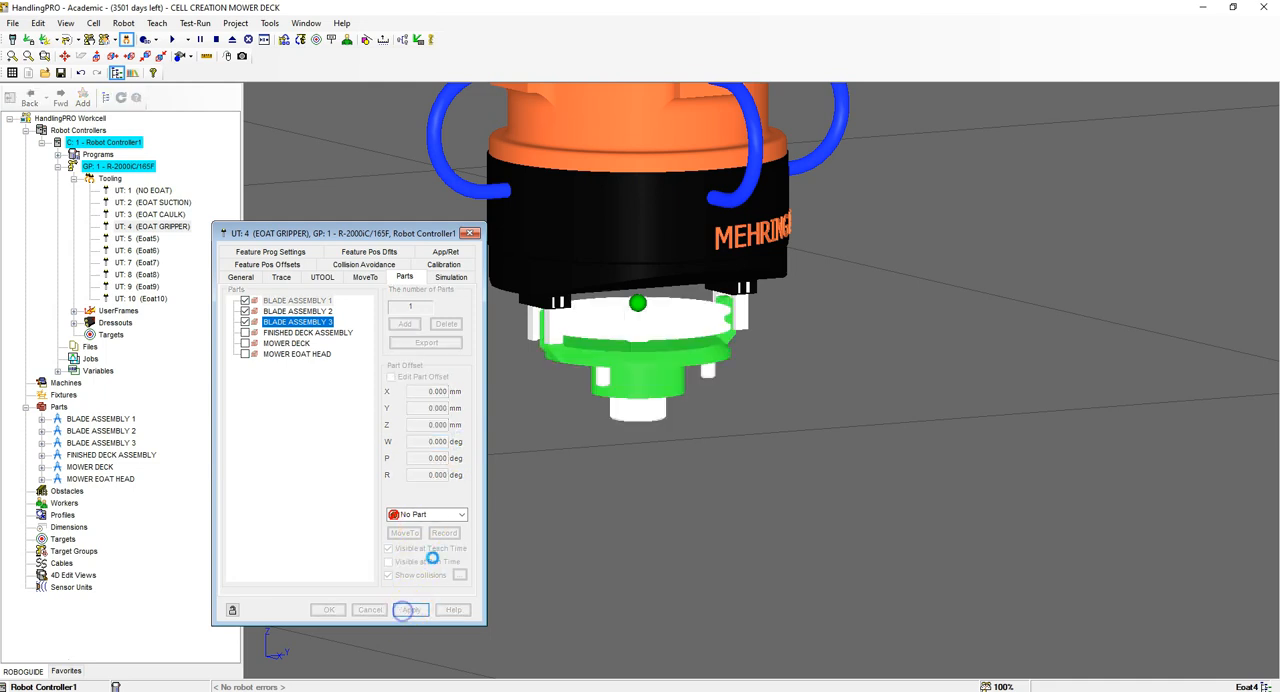
# Step: Edit the part offset of BLADE ASSEMBLY 2 on the gripper, setting Z to 0 mm and W to 0 degrees
pyautogui.click(322, 311)
pyautogui.click(390, 377)
pyautogui.click(435, 424)
pyautogui.write('0')
pyautogui.click(435, 441)
pyautogui.write('0')
pyautogui.click(411, 610)
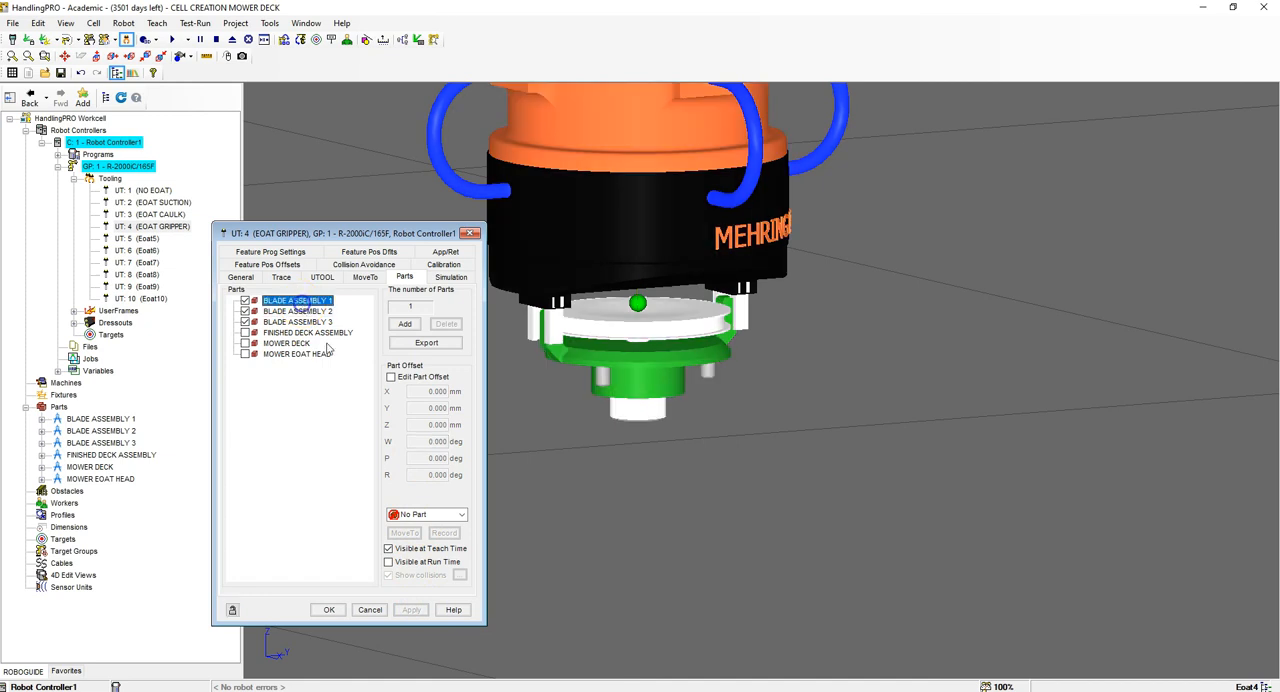
# Step: Check the part offsets of the blade assemblies carried by the gripper
pyautogui.click(390, 377)
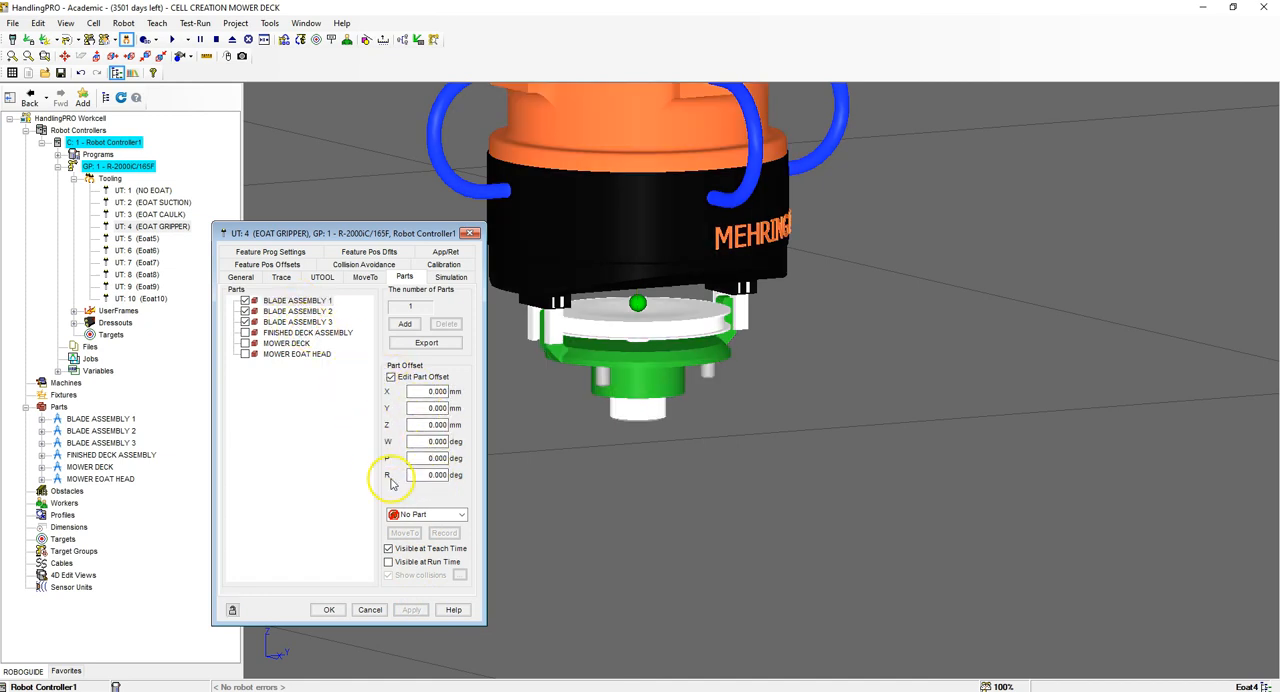
pyautogui.click(370, 609)
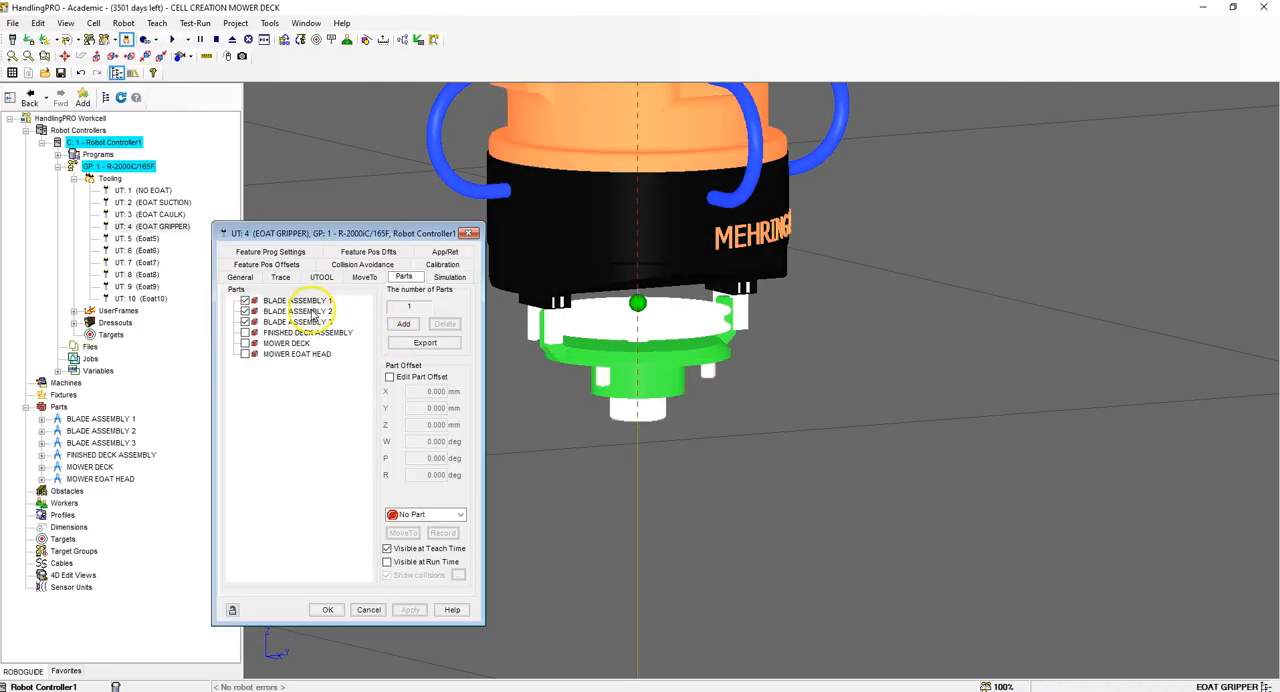
pyautogui.click(316, 312)
pyautogui.click(313, 322)
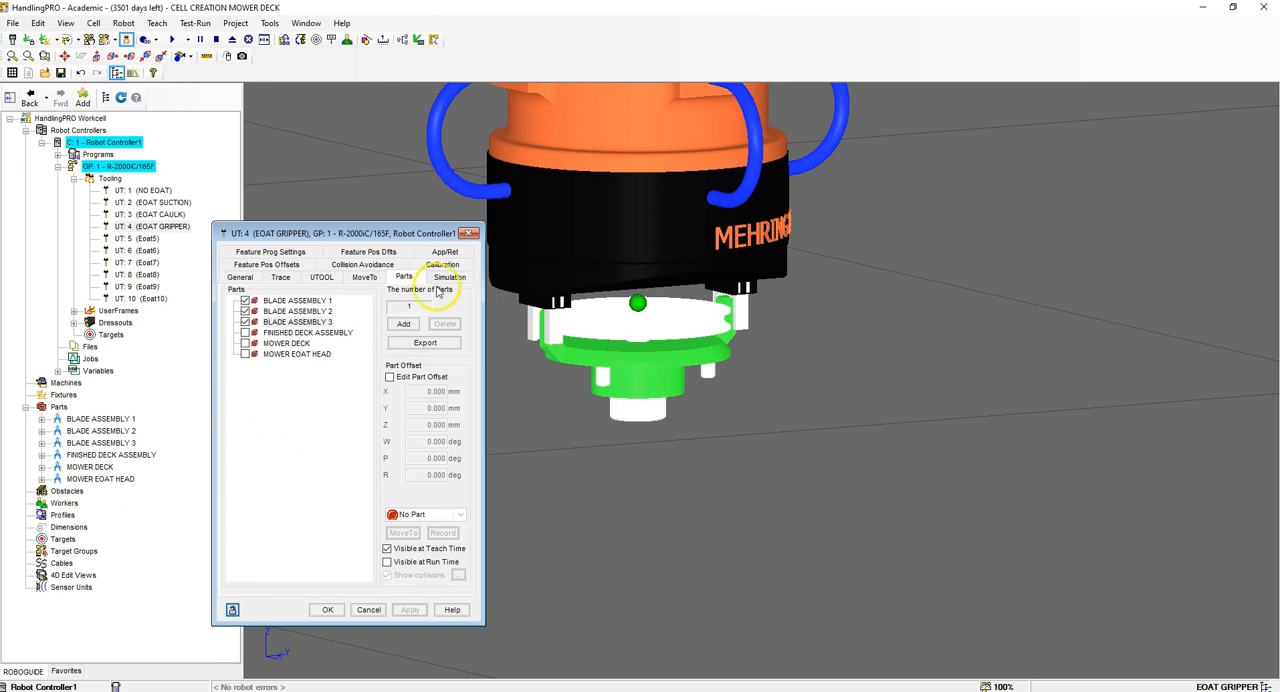
# Step: Set the gripper's simulation function to Material Handling - Clamp with MOWER EOAT GRIPPER HEAD CLOSED as the actuated CAD
pyautogui.click(443, 279)
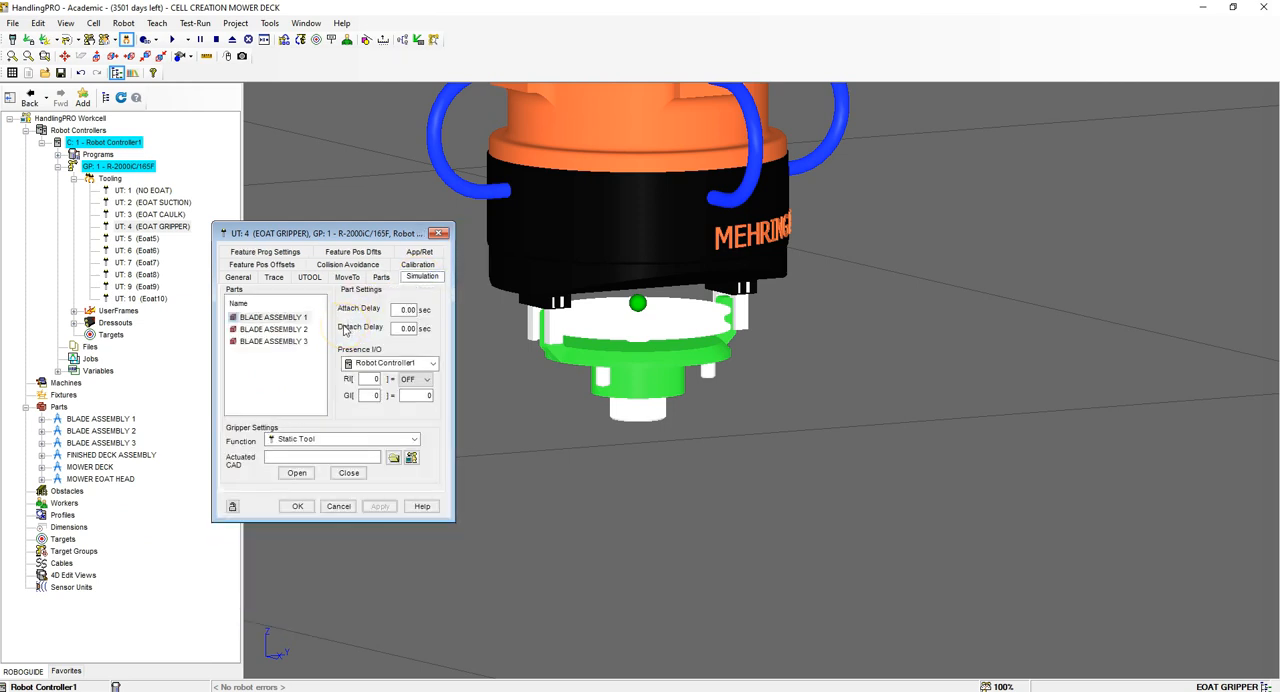
pyautogui.click(322, 440)
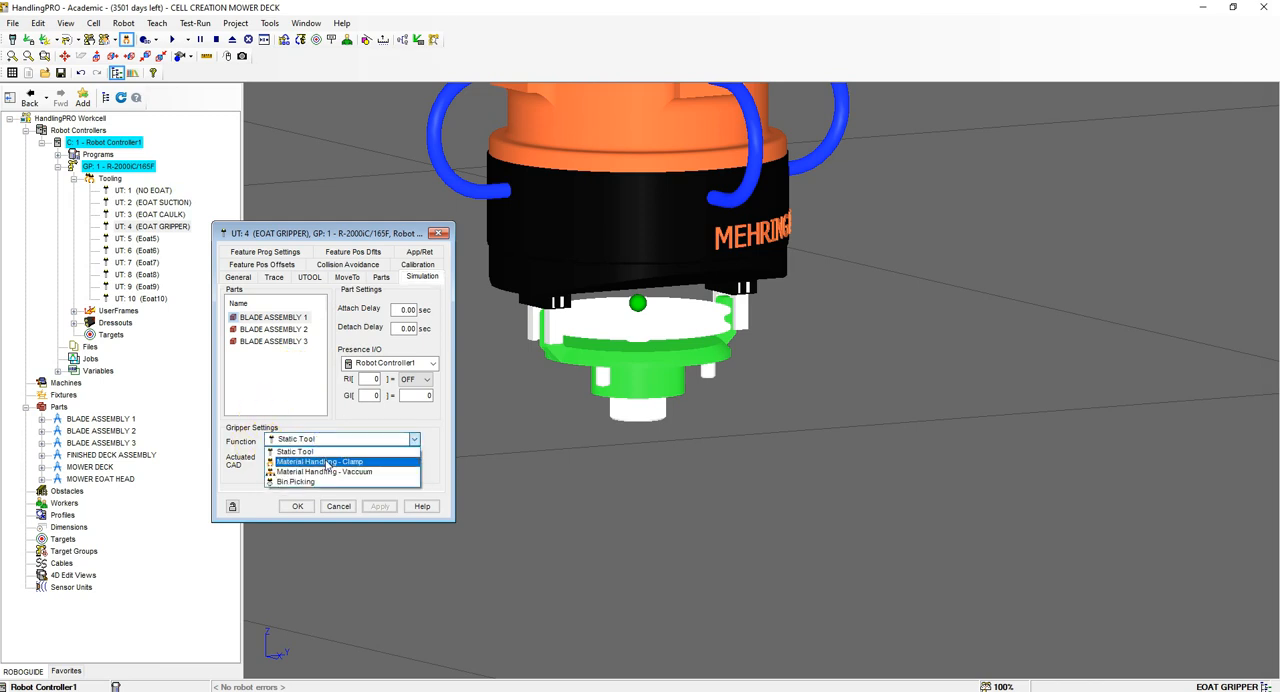
pyautogui.click(347, 463)
pyautogui.click(347, 463)
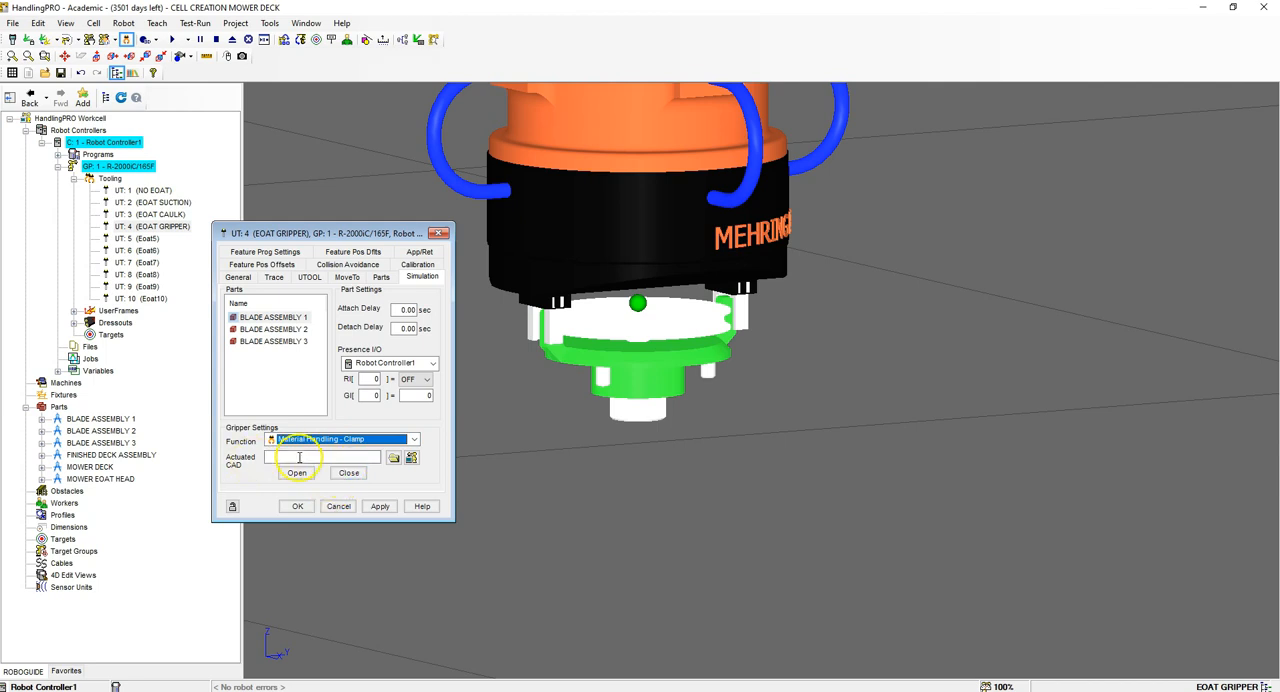
pyautogui.click(393, 457)
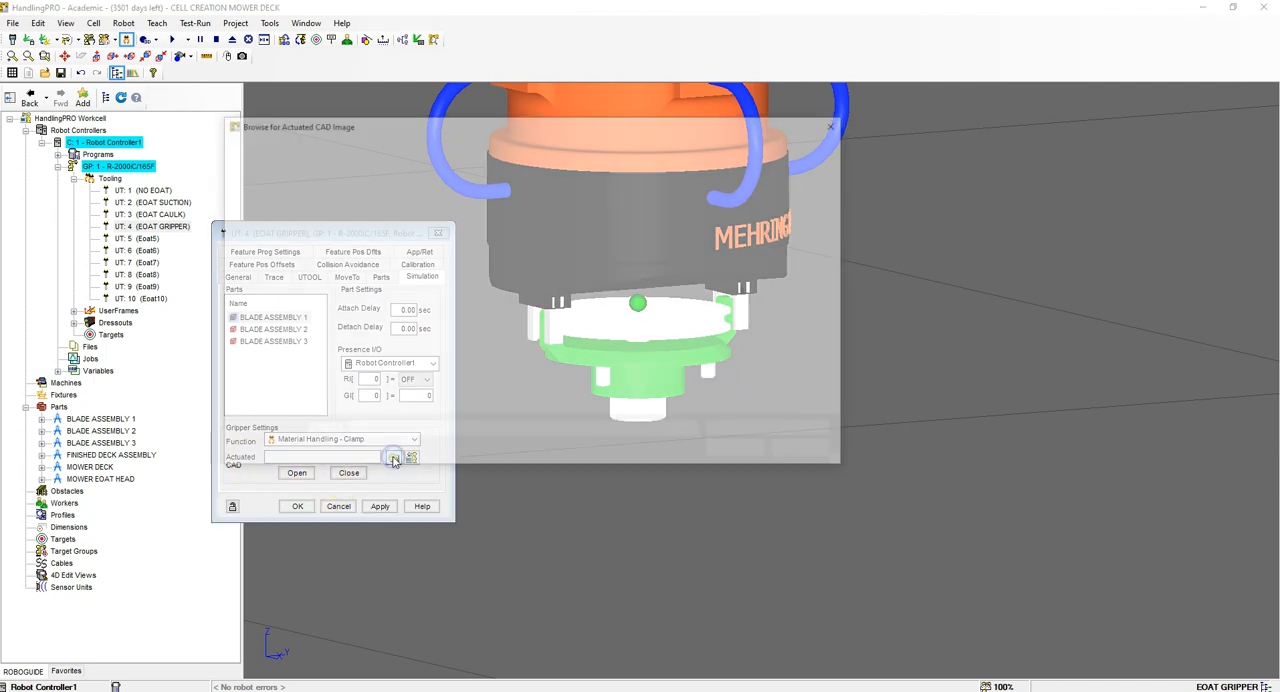
pyautogui.click(766, 243)
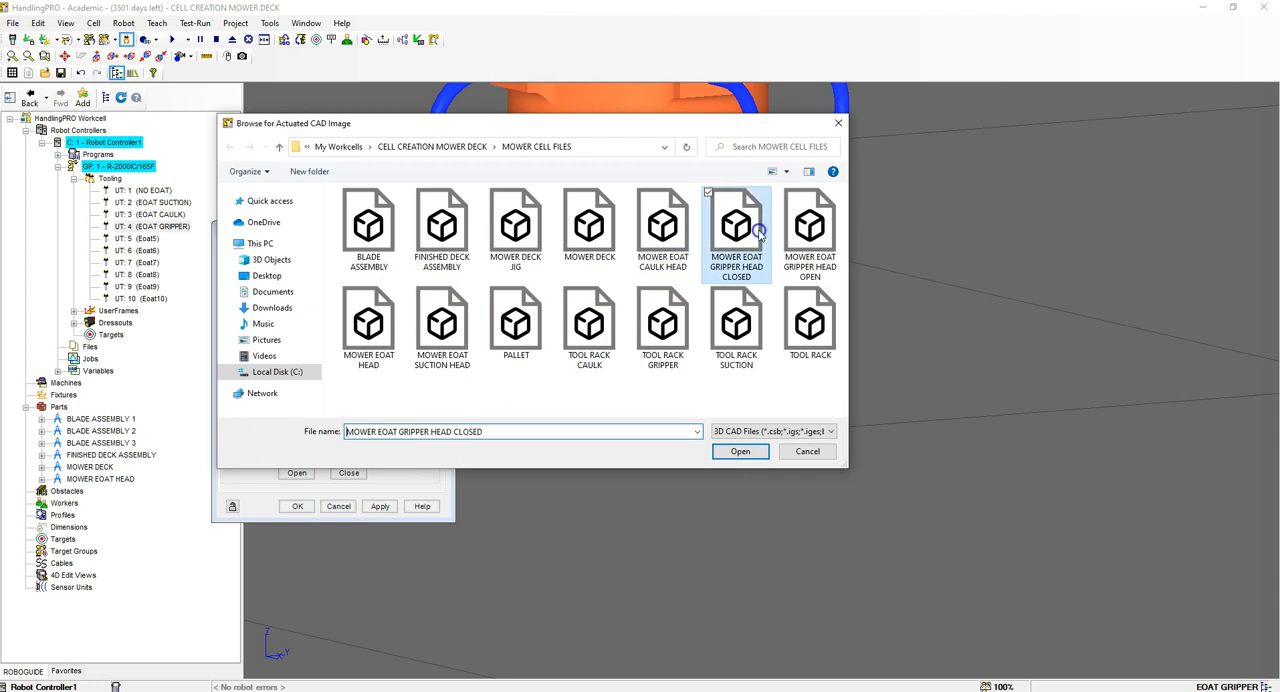
pyautogui.click(740, 451)
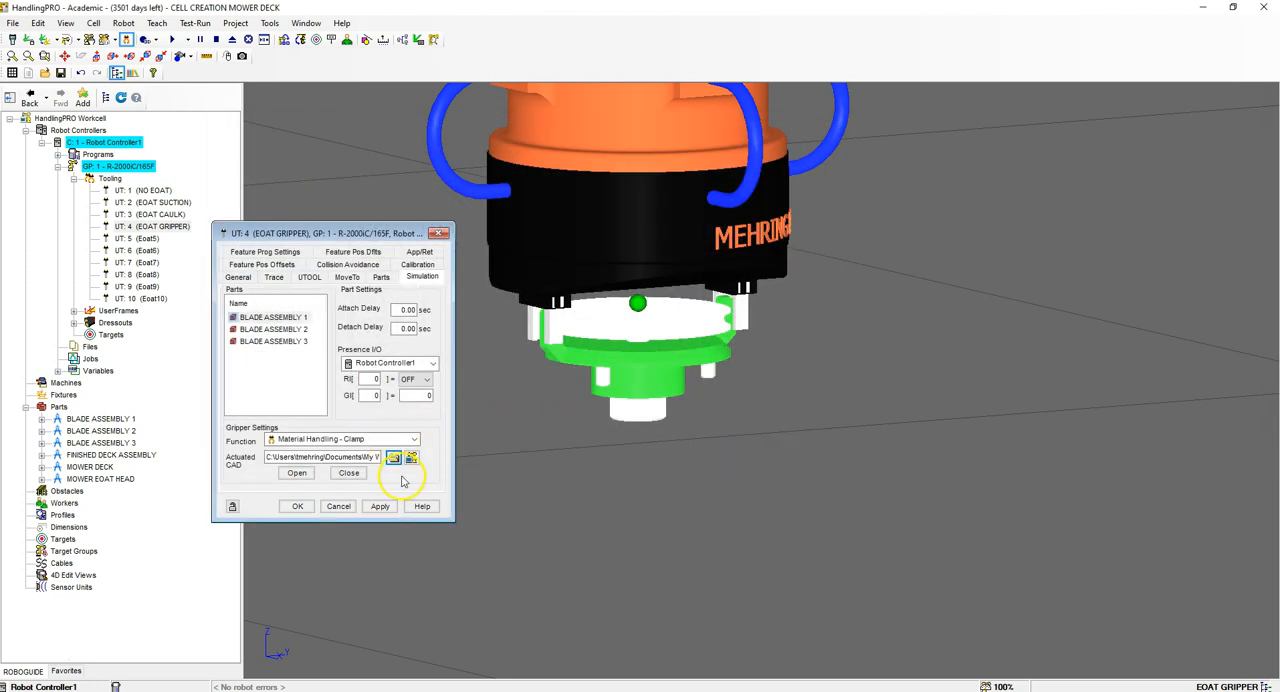
pyautogui.click(381, 506)
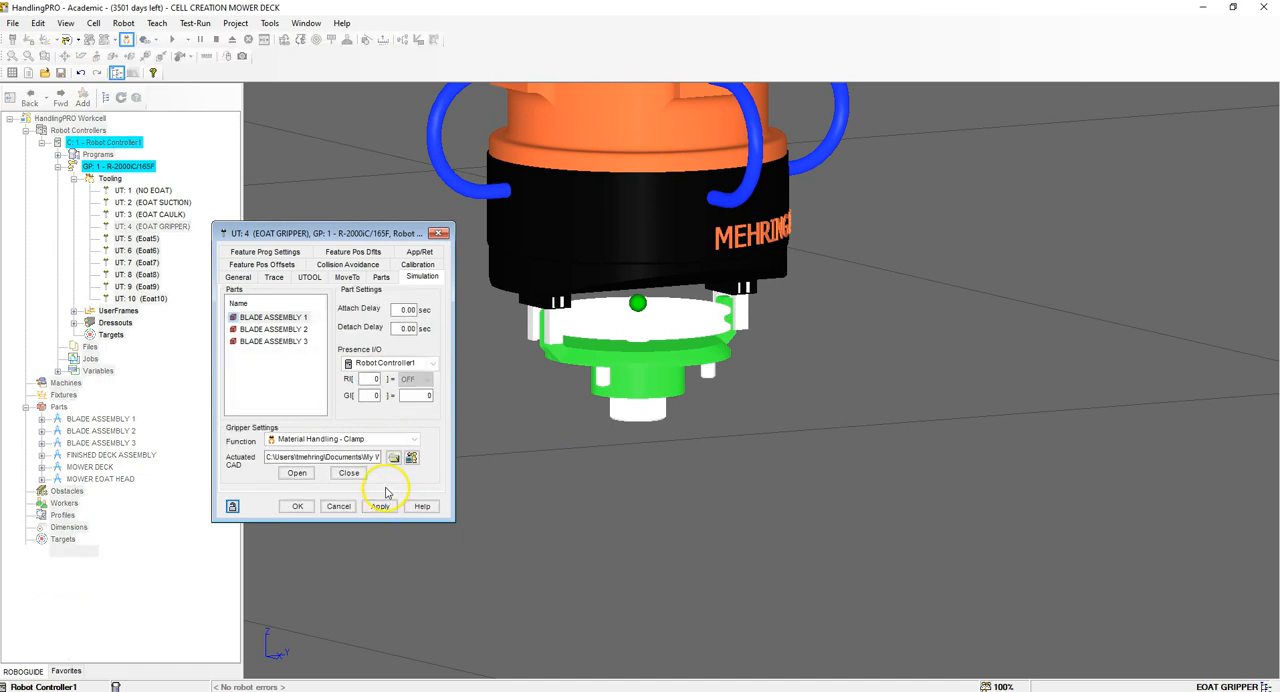
# Step: Test the gripper's open and closed states several times, leave it open and close the tool's properties
pyautogui.click(305, 473)
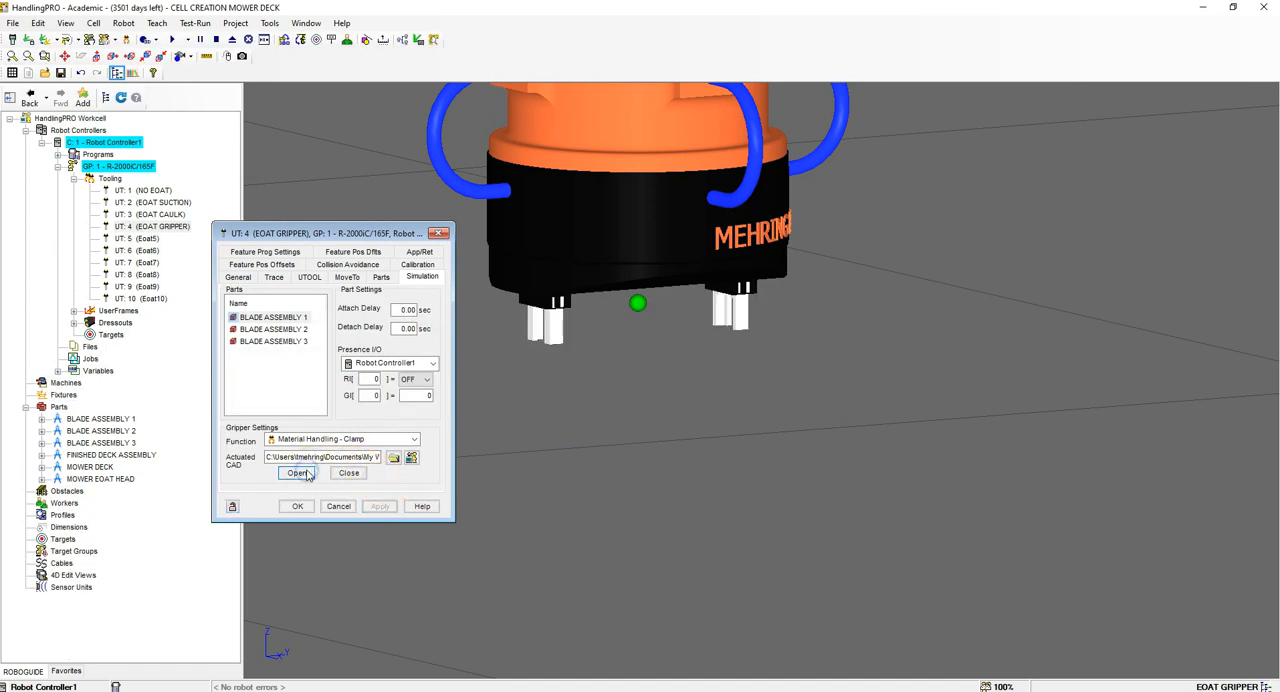
pyautogui.click(355, 475)
pyautogui.click(297, 473)
pyautogui.click(348, 473)
pyautogui.click(296, 473)
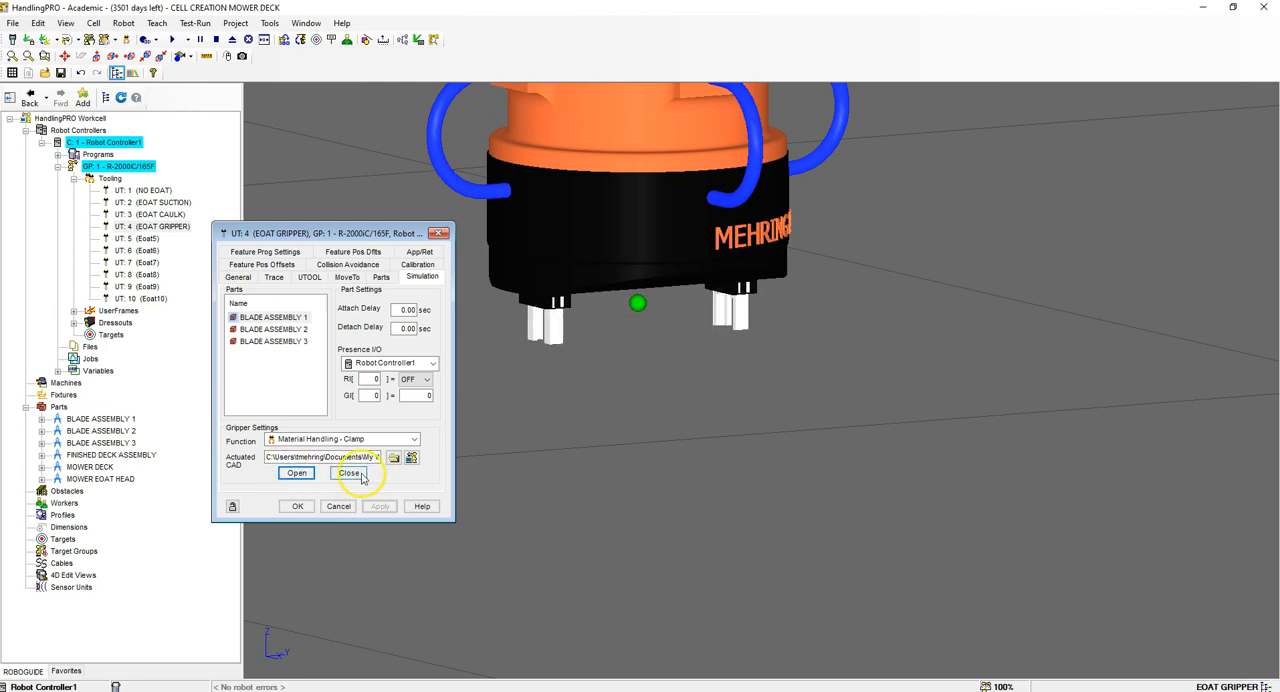
pyautogui.click(348, 473)
pyautogui.click(297, 473)
pyautogui.click(348, 473)
pyautogui.click(297, 473)
pyautogui.click(298, 507)
# Step: Add a machine to the workcell from the CAD library, using the cnvyr model from the conveyer fixtures
pyautogui.scroll(-3, 502, 355)
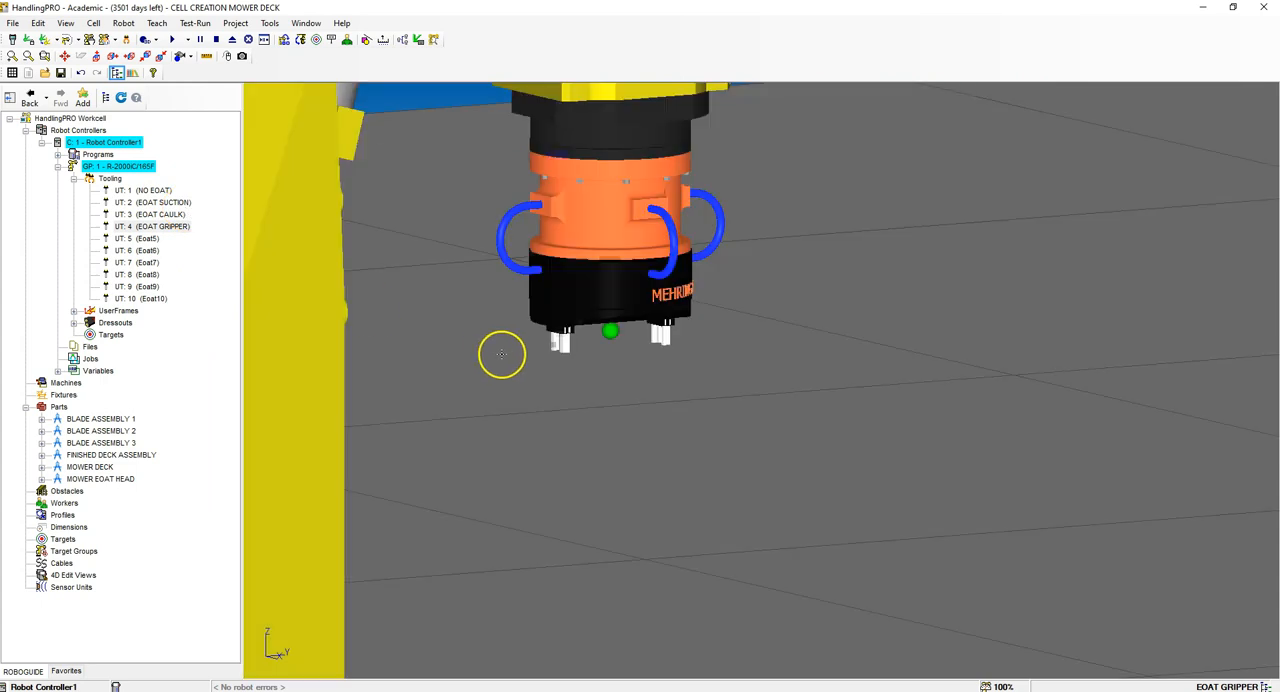
pyautogui.scroll(1, 512, 290)
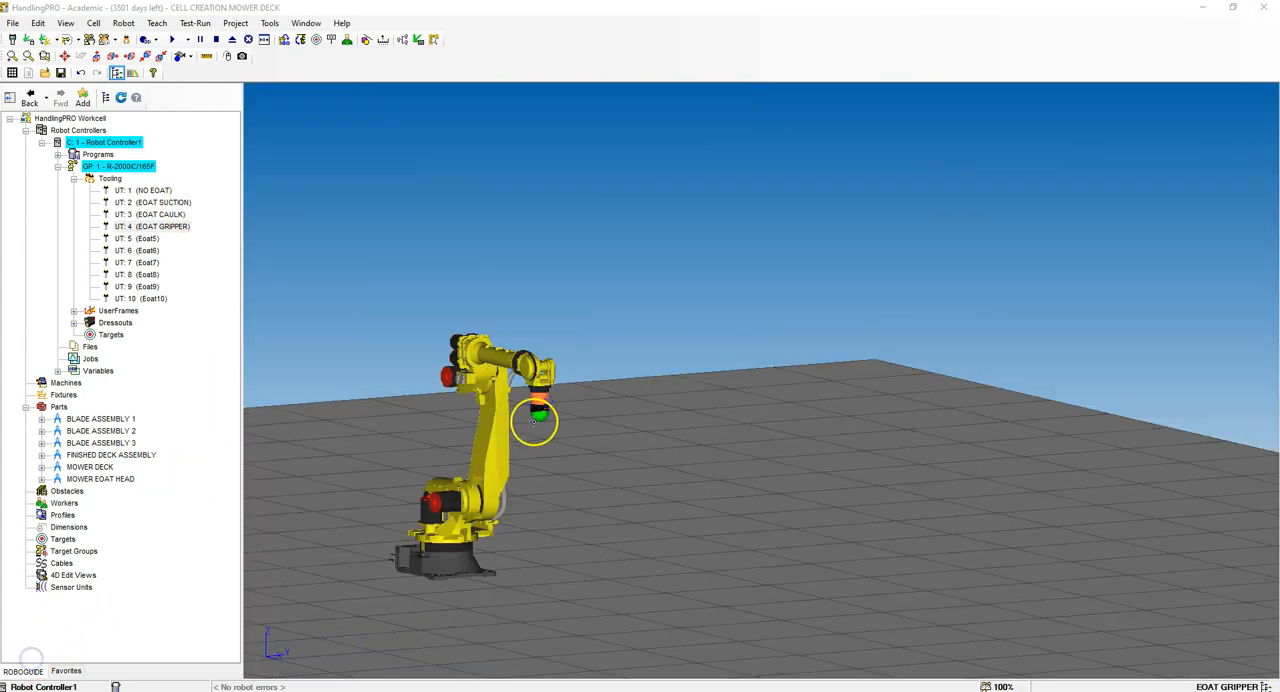
pyautogui.scroll(-3, 534, 421)
pyautogui.moveTo(538, 445); pyautogui.dragTo(554, 490, button='right')
pyautogui.scroll(3, 477, 475)
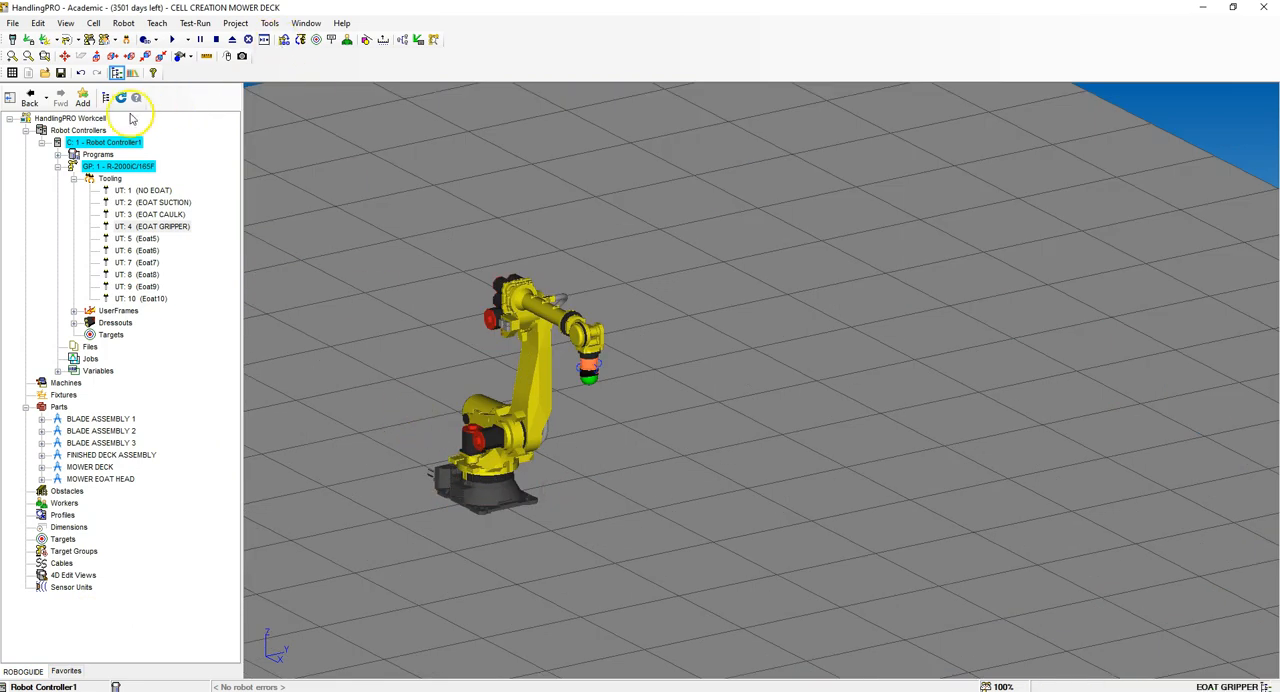
pyautogui.rightClick(52, 382)
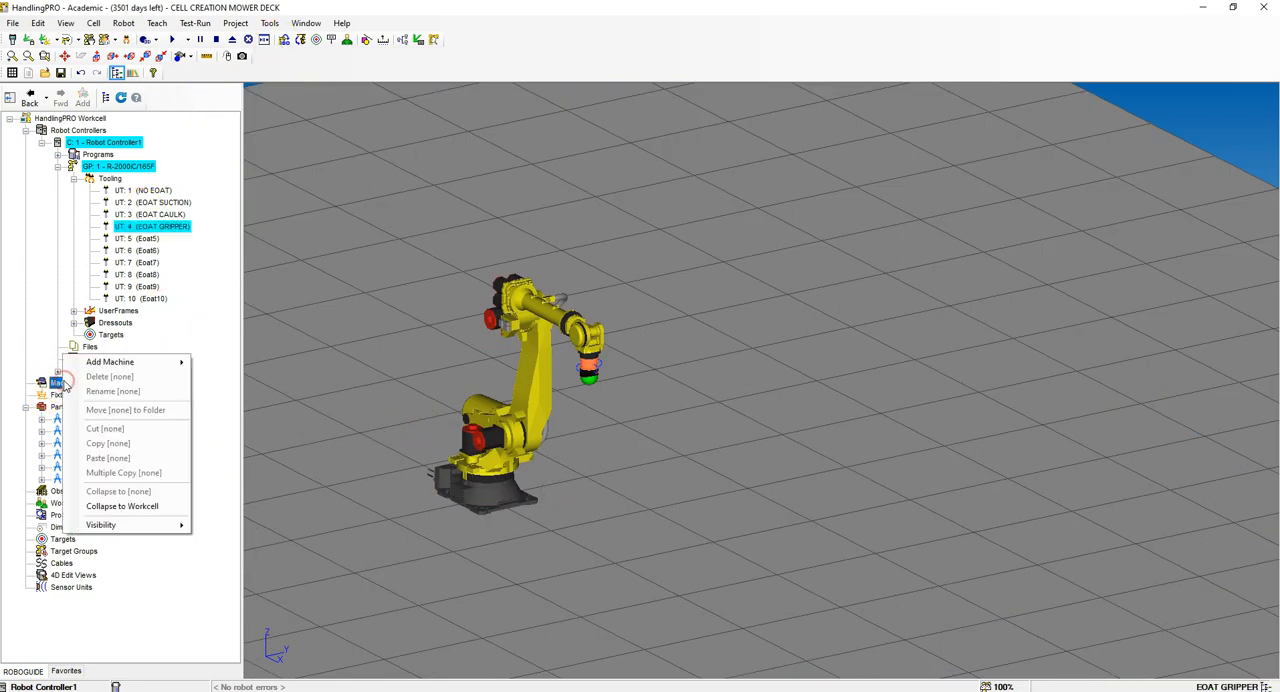
pyautogui.moveTo(118, 365)
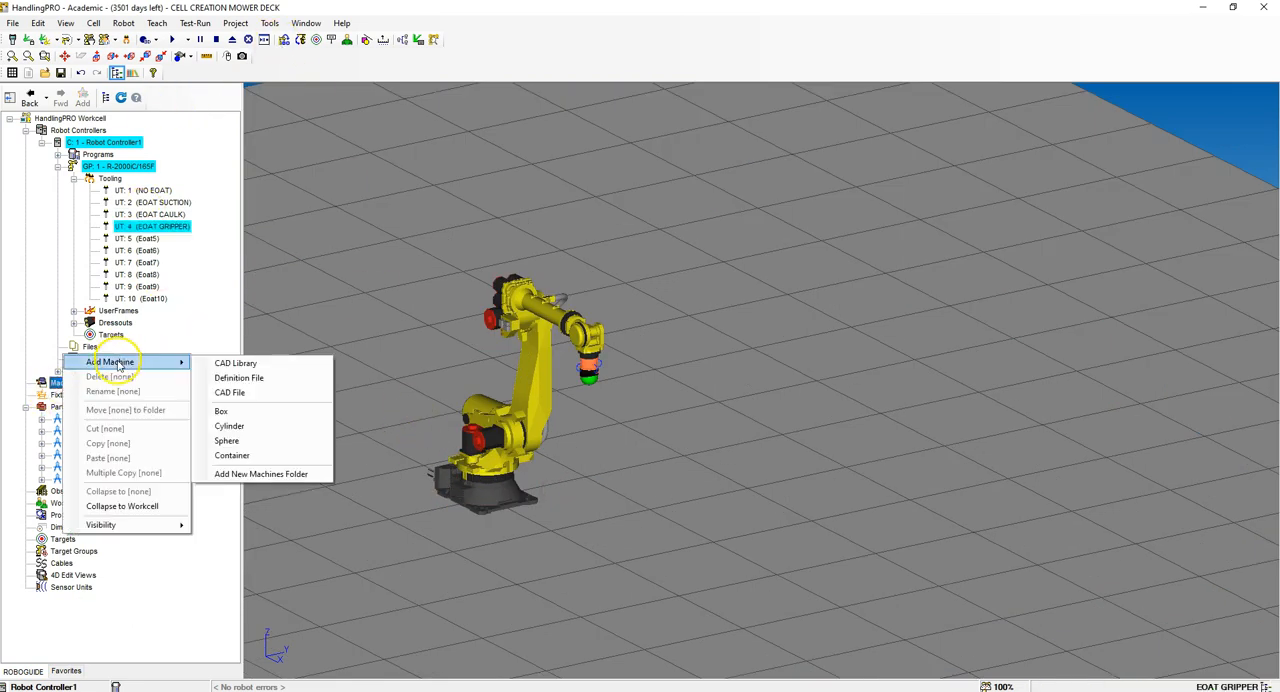
pyautogui.click(249, 363)
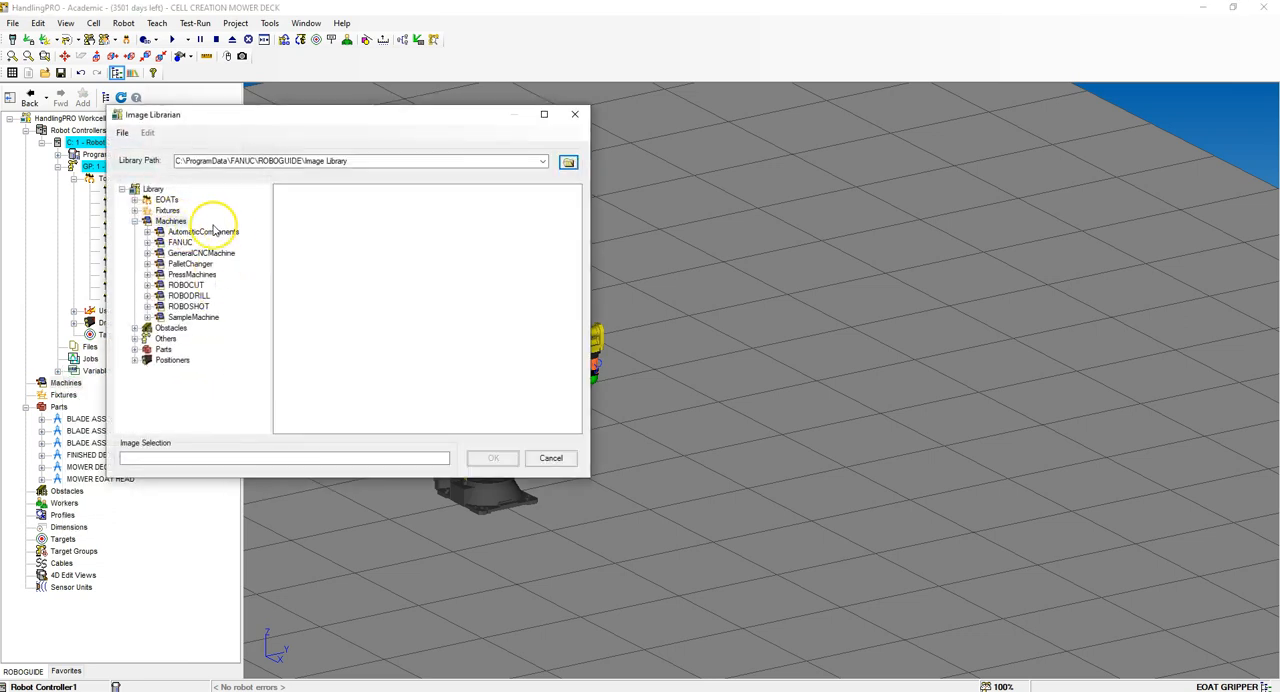
pyautogui.click(163, 211)
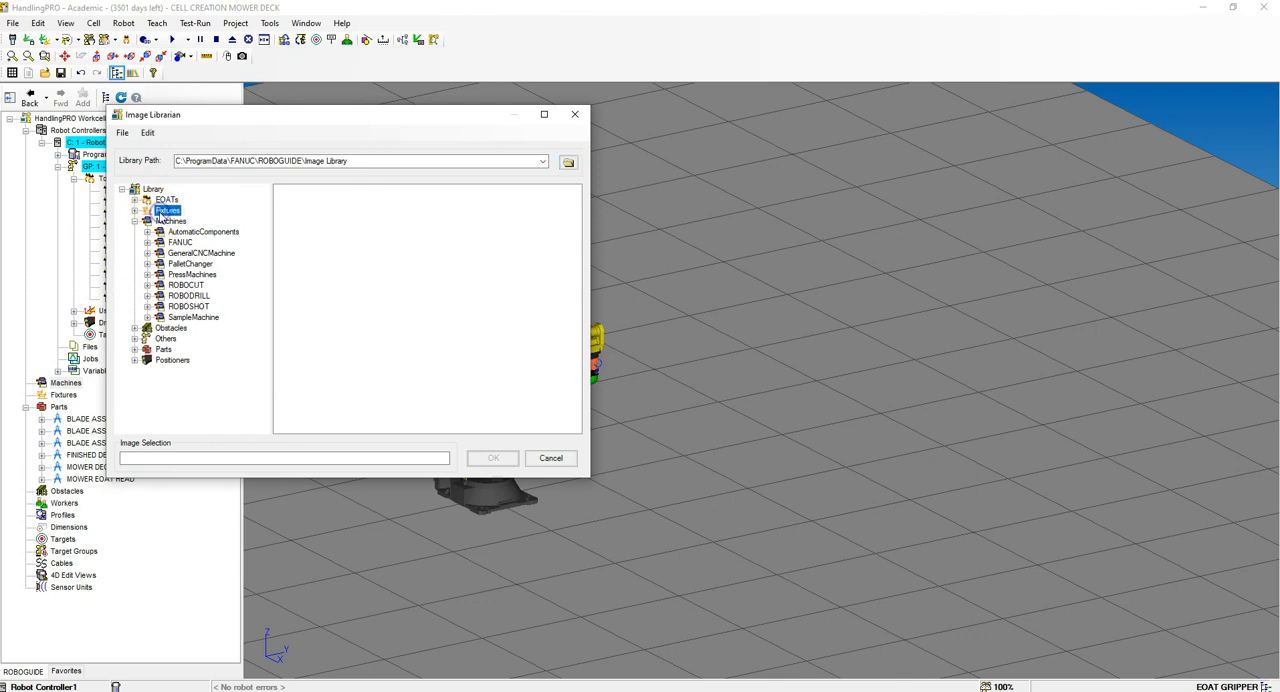
pyautogui.doubleClick(165, 211)
pyautogui.click(183, 222)
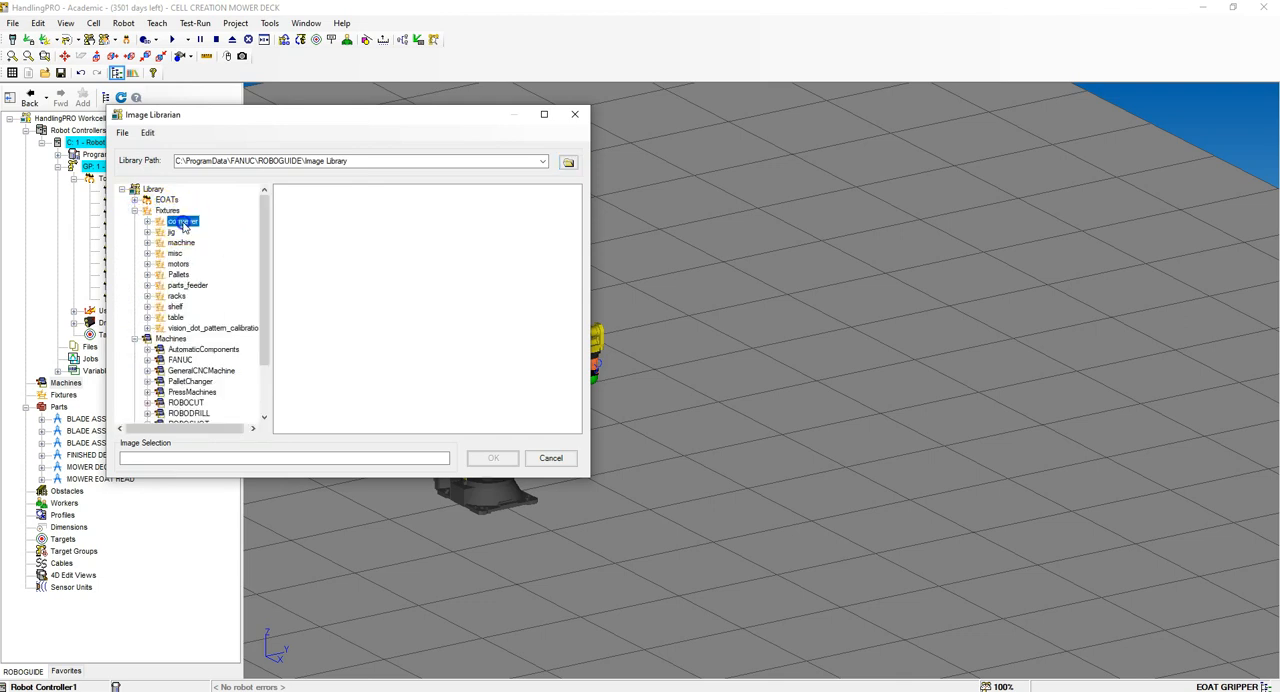
pyautogui.doubleClick(183, 222)
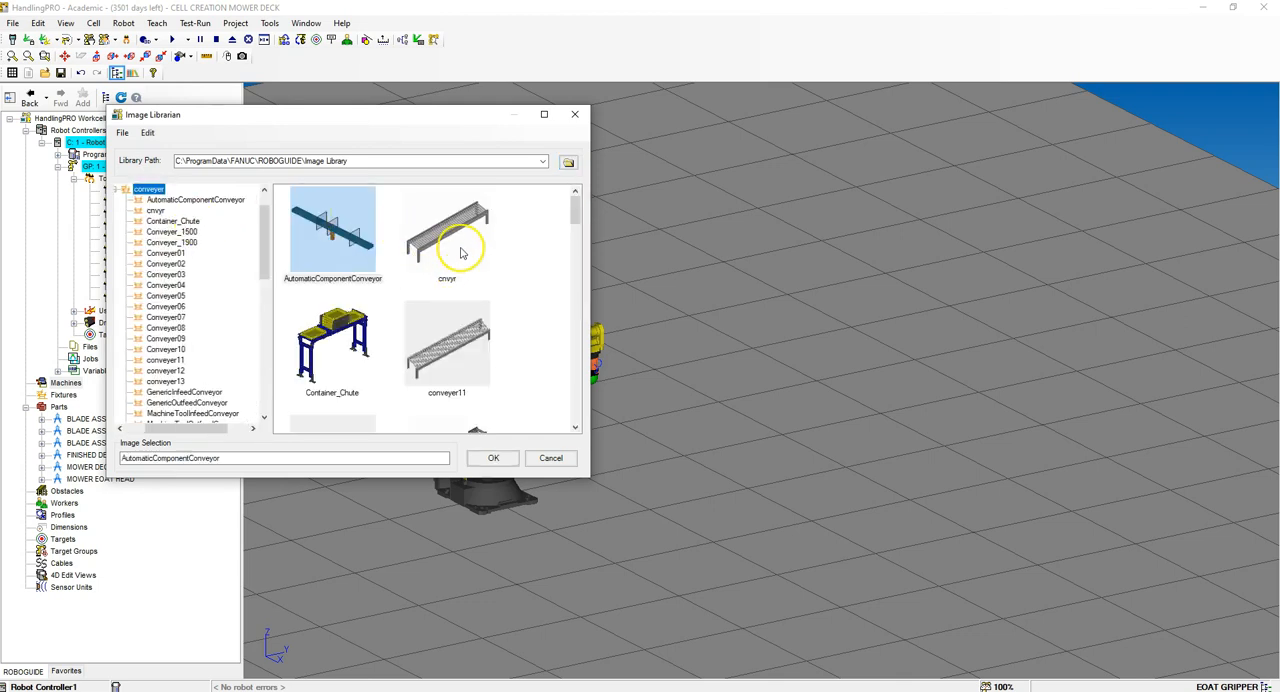
pyautogui.click(461, 253)
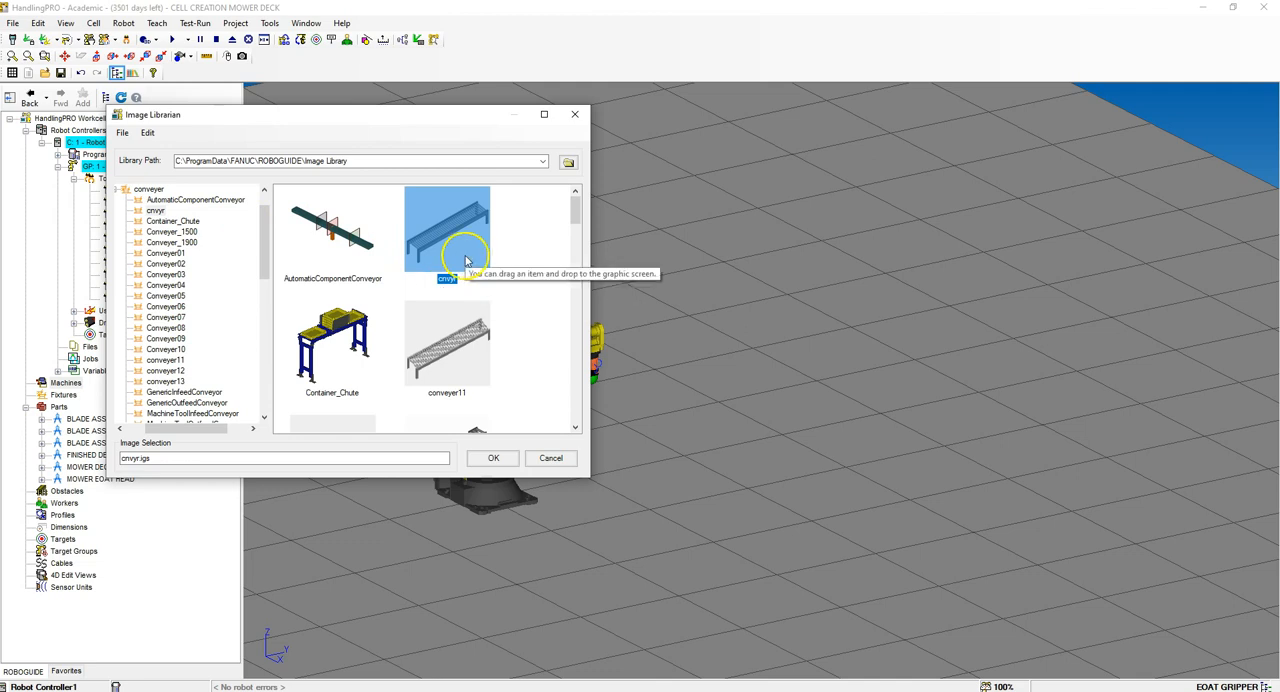
pyautogui.click(493, 457)
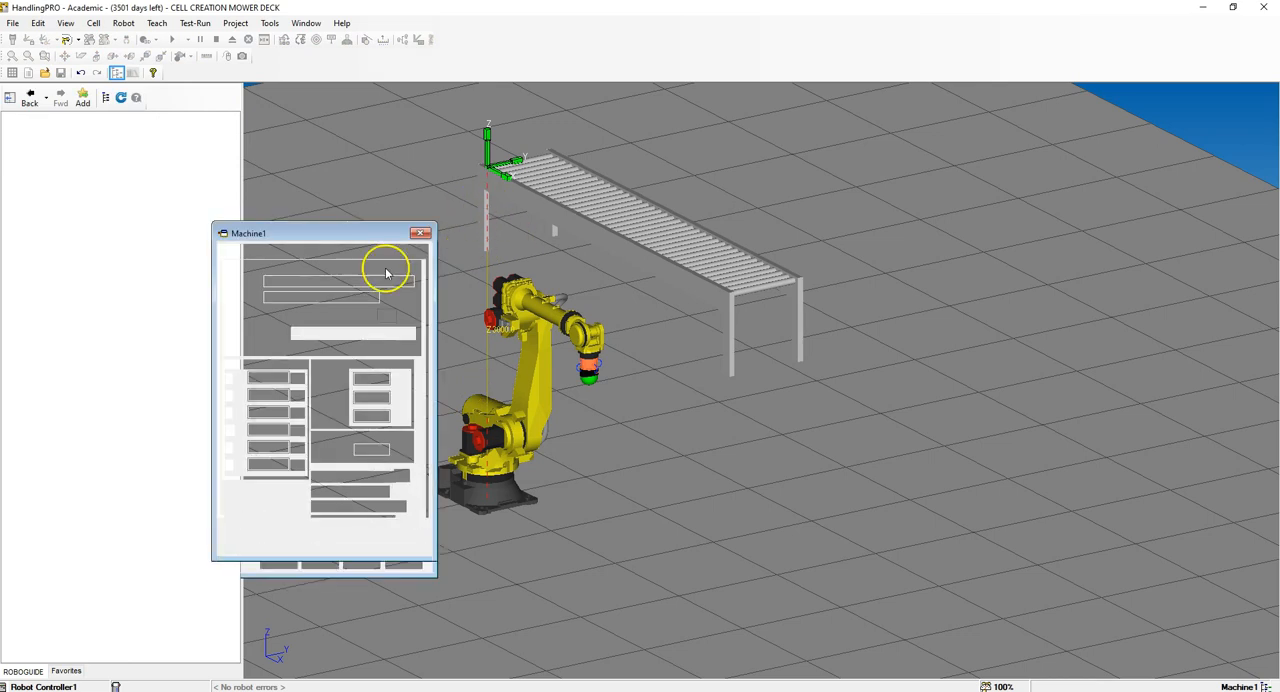
# Step: Position the new conveyor machine at X 700, Y -4700, Z 500 mm with R rotated to 90 degrees
pyautogui.moveTo(264, 376); pyautogui.dragTo(364, 374)
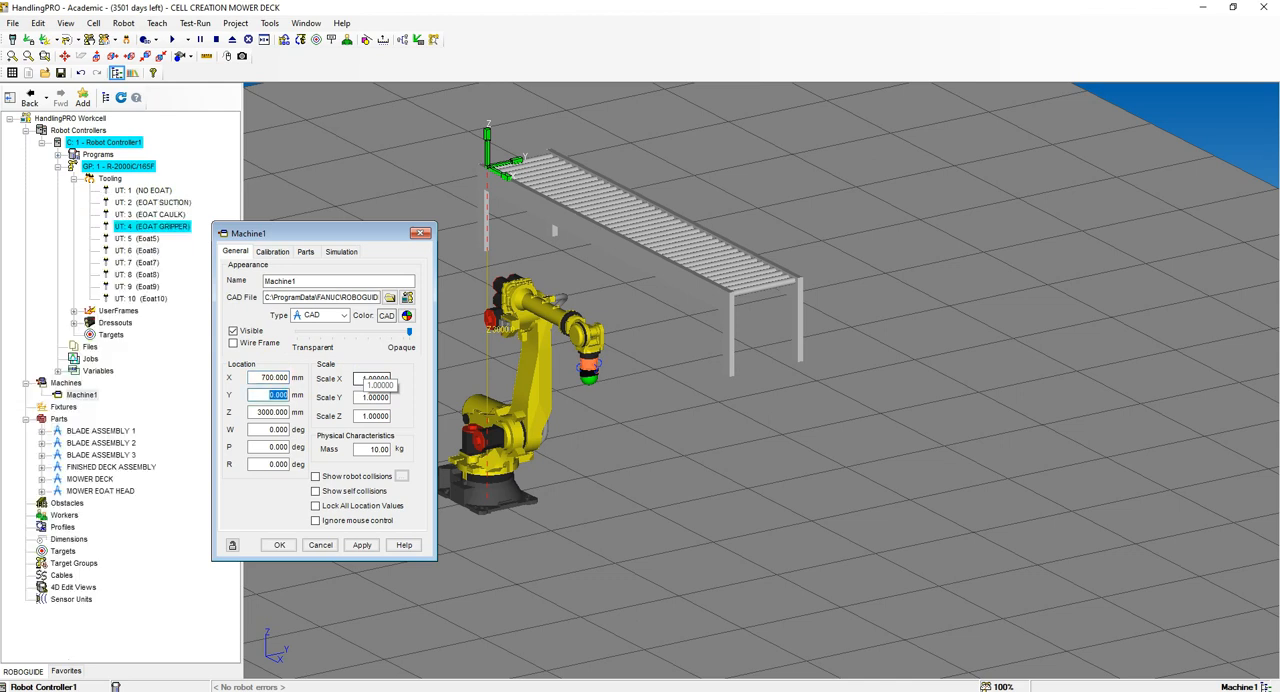
pyautogui.write('-470')
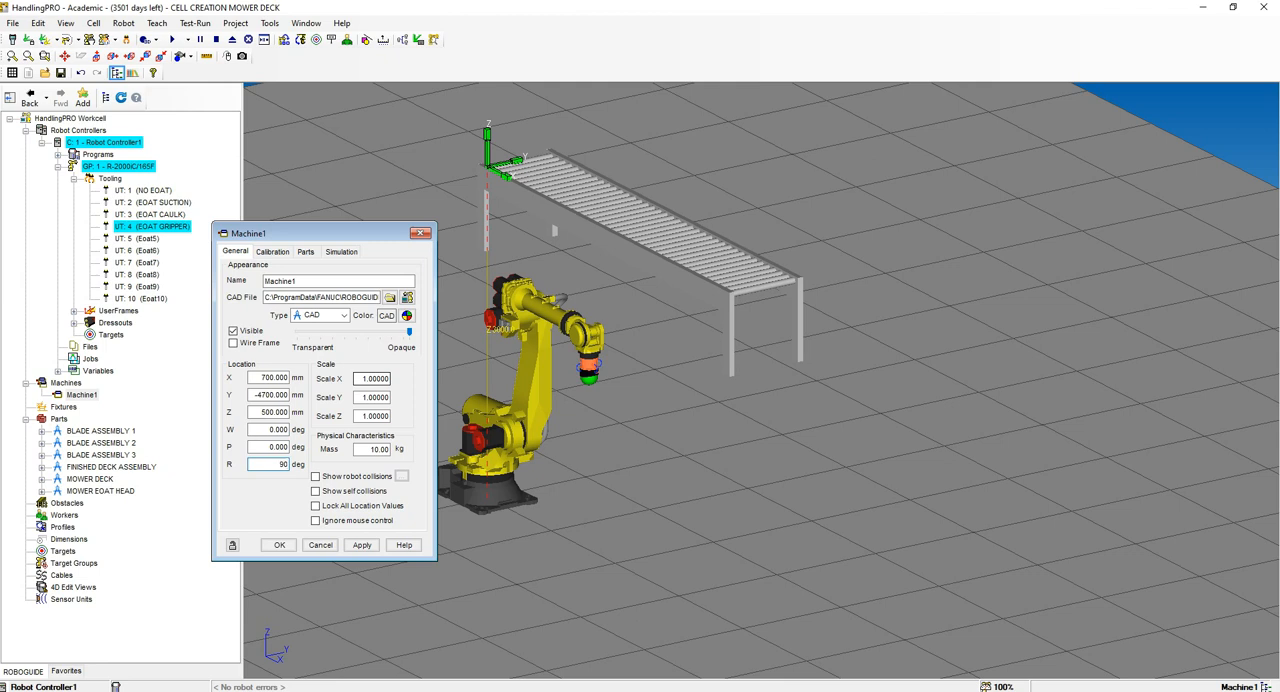
pyautogui.click(362, 545)
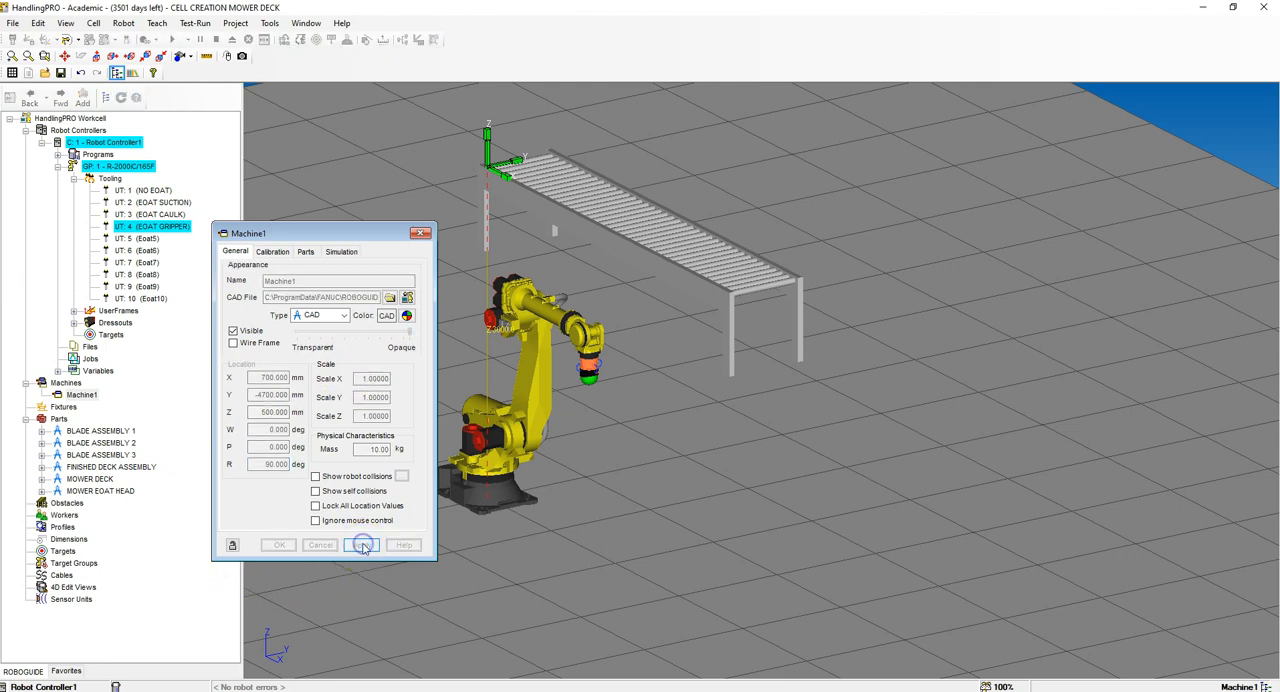
pyautogui.scroll(-4, 633, 477)
pyautogui.scroll(6, 517, 479)
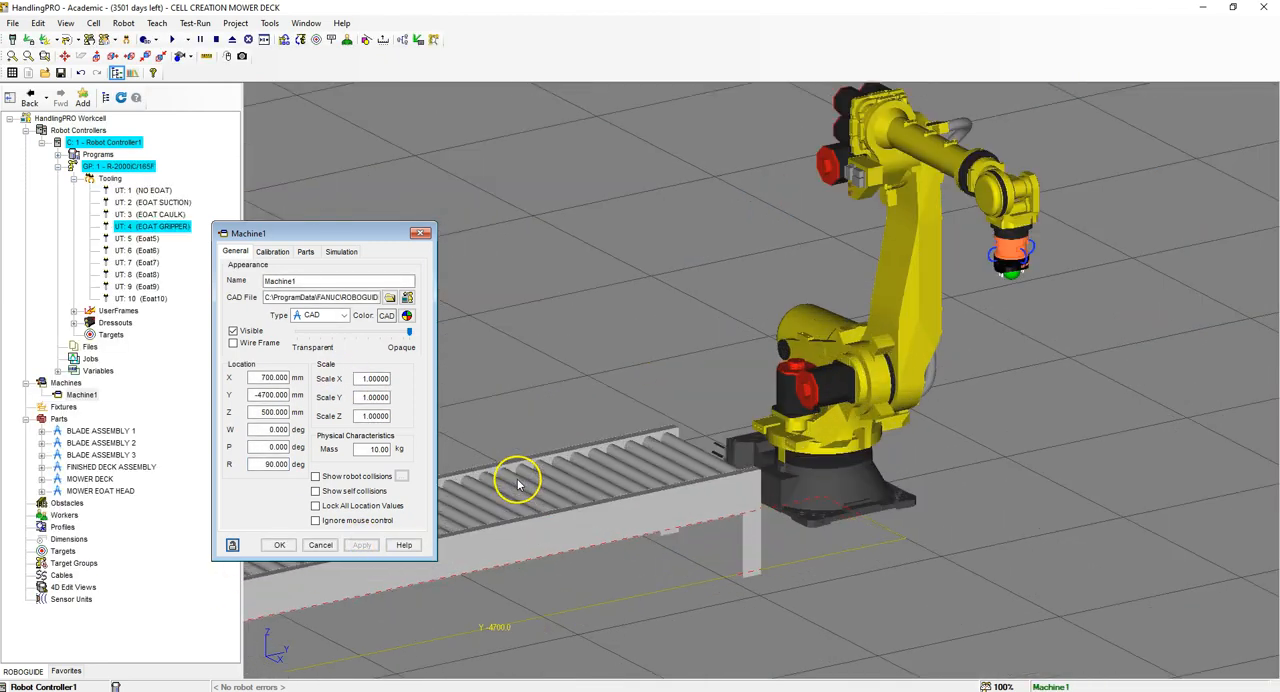
# Step: Set the conveyor's Y scale to 1.3 and apply a blue color to it
pyautogui.doubleClick(362, 397)
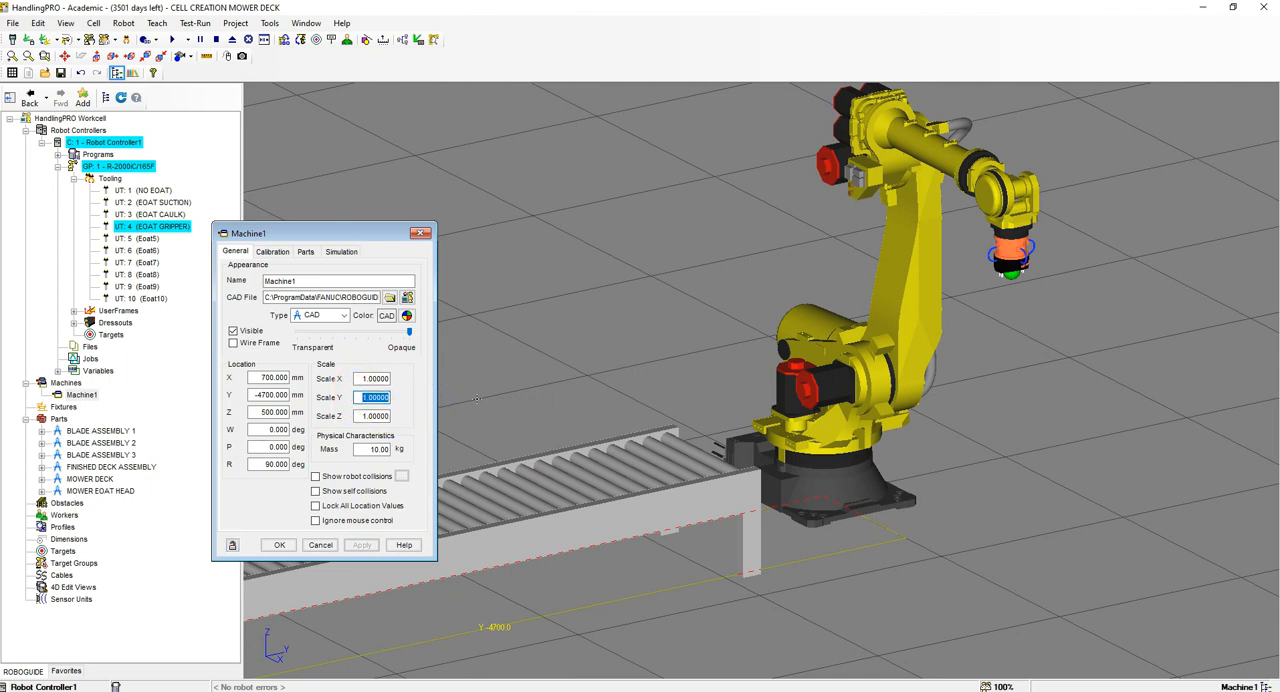
pyautogui.press('Return')
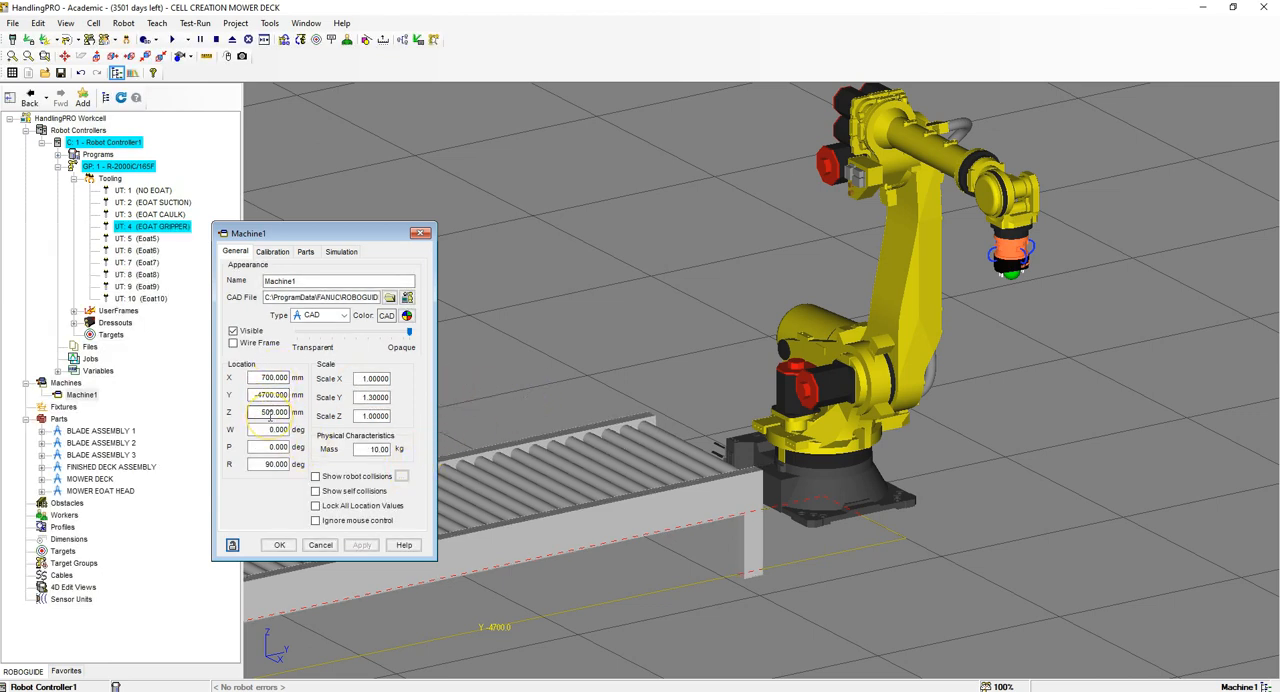
pyautogui.click(407, 316)
pyautogui.click(646, 244)
pyautogui.click(589, 365)
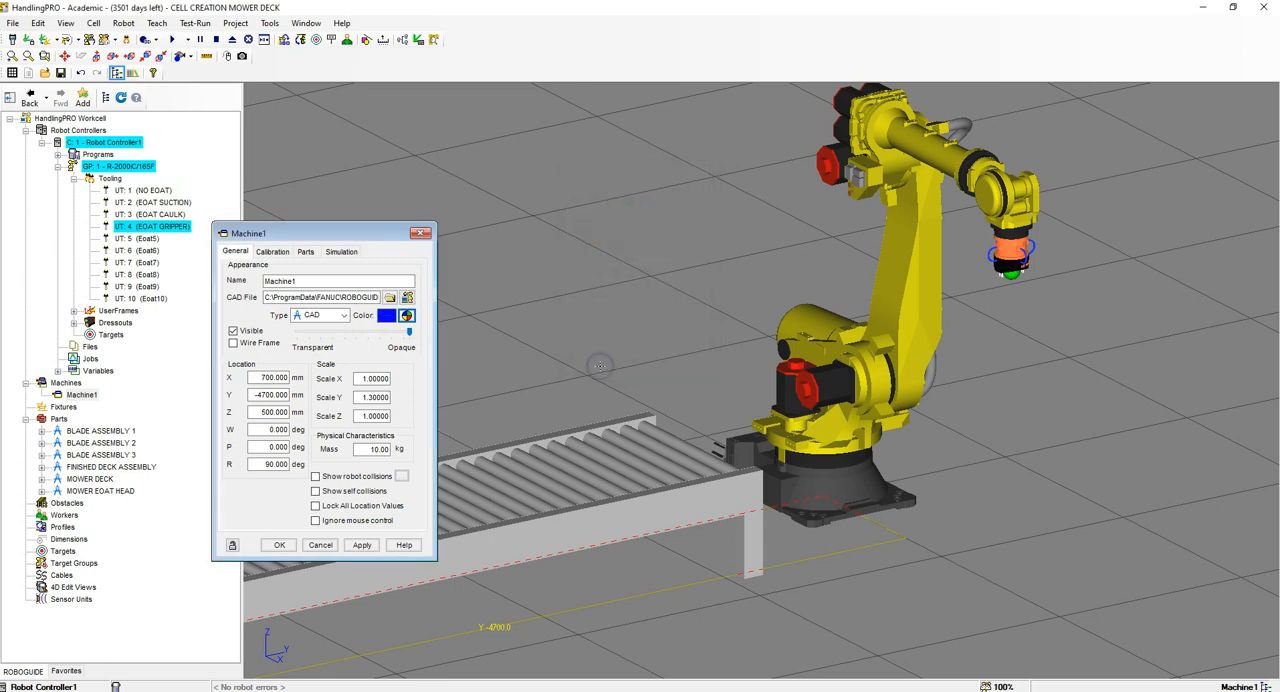
pyautogui.click(362, 545)
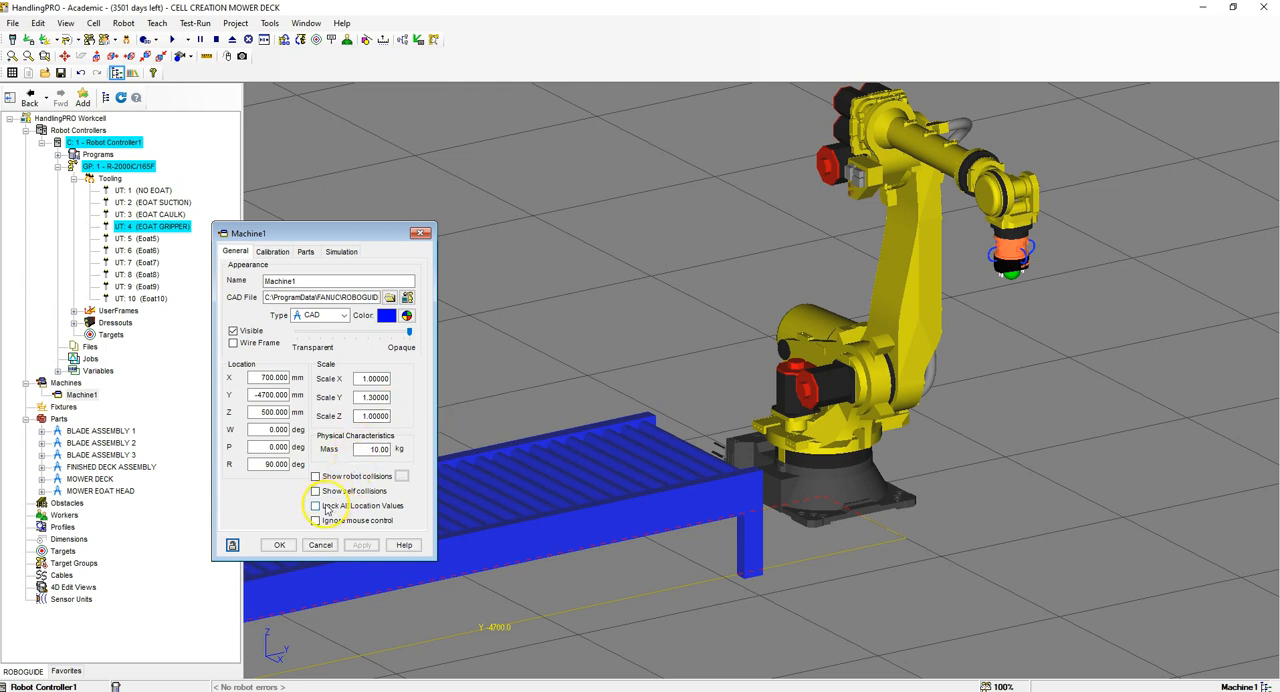
# Step: Lock all of the conveyor's location values, rename the machine CONVEYOR START and close its properties
pyautogui.click(316, 506)
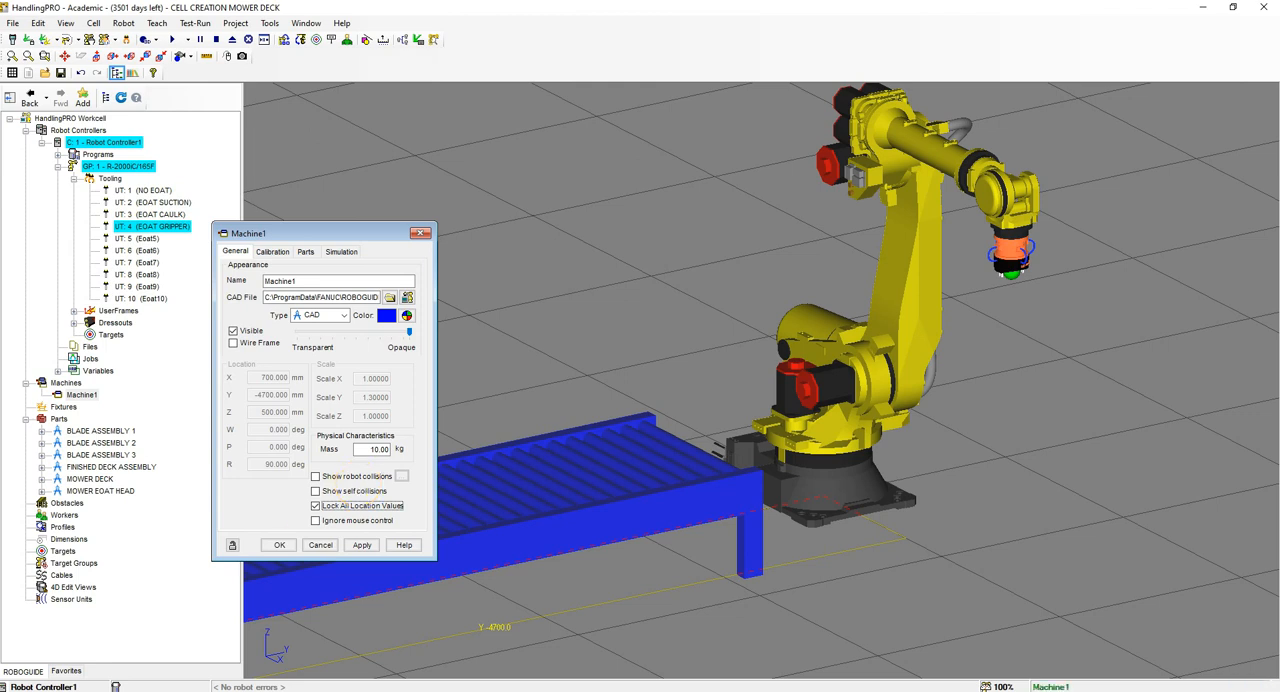
pyautogui.moveTo(297, 281); pyautogui.dragTo(255, 283)
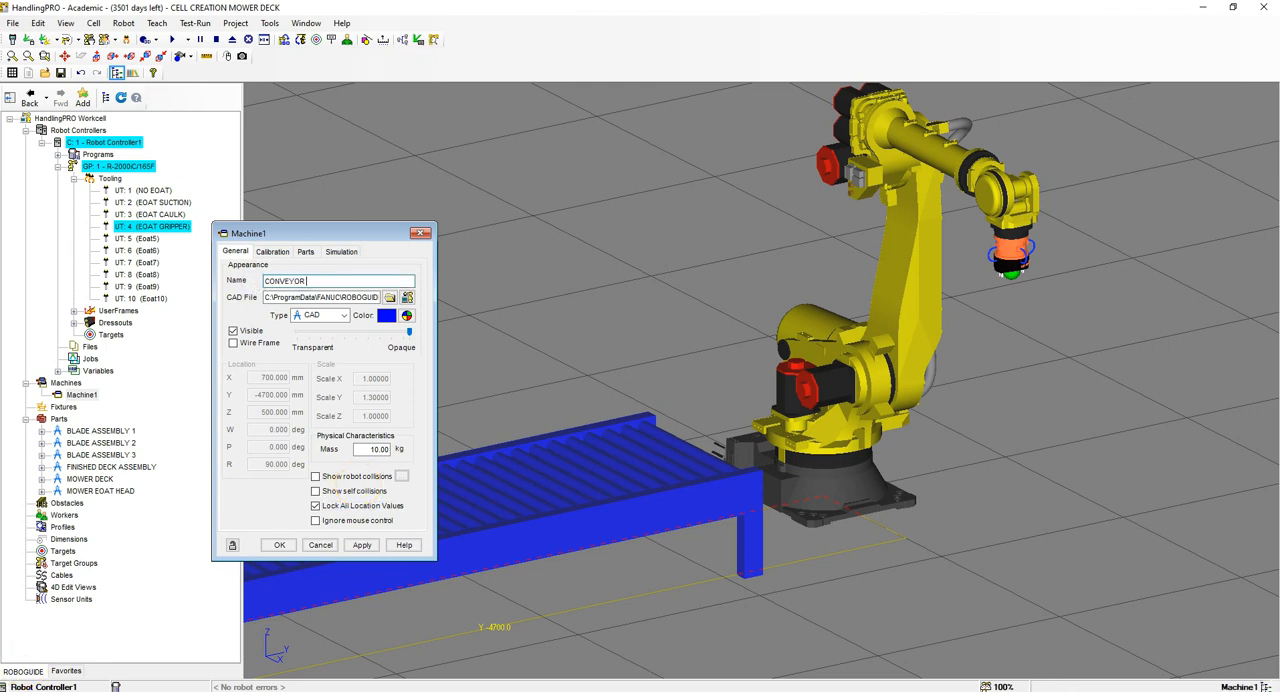
pyautogui.write('CONVEYOR START')
pyautogui.click(357, 546)
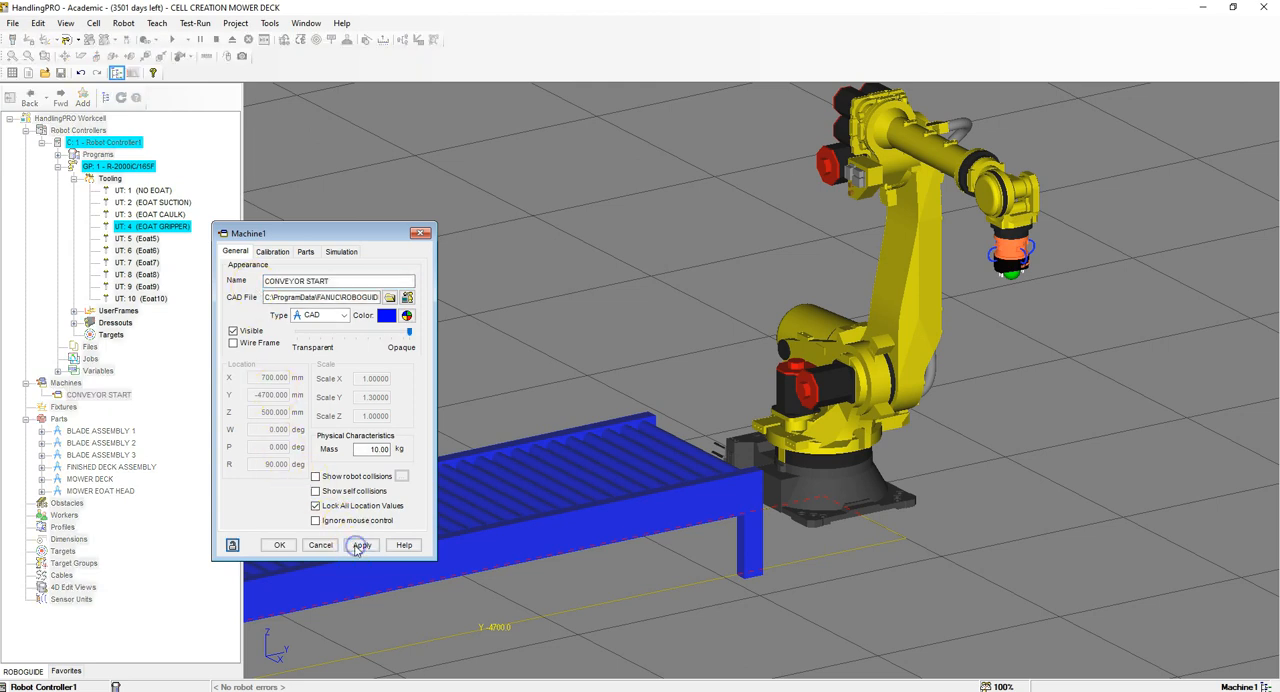
pyautogui.click(279, 545)
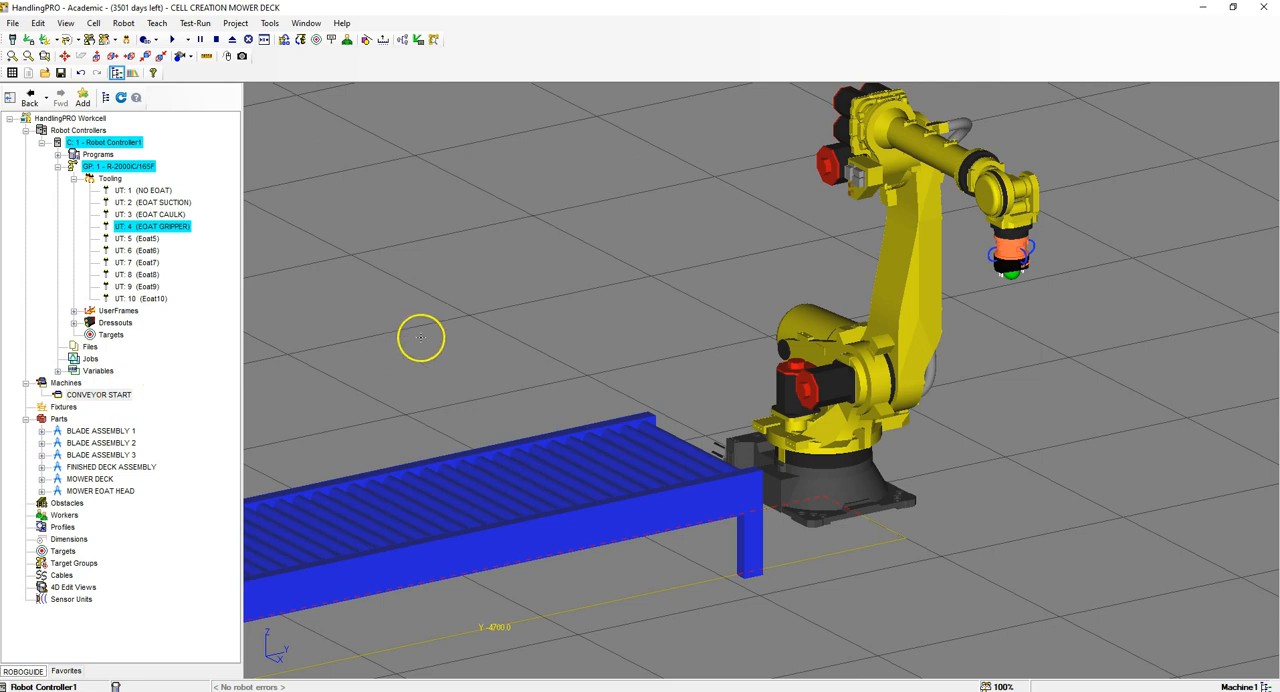
# Step: Add a second machine from the CAD library, again using the cnvyr model from the conveyer fixtures
pyautogui.scroll(-5, 420, 337)
pyautogui.scroll(5, 620, 334)
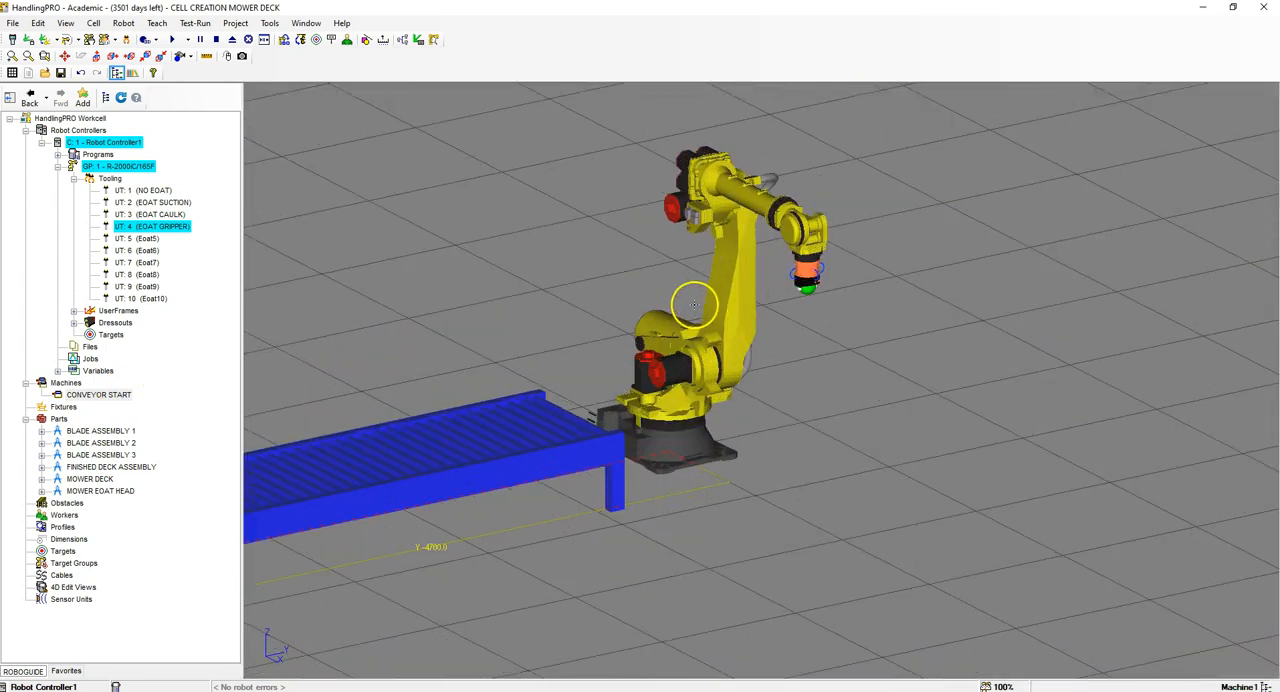
pyautogui.click(64, 382)
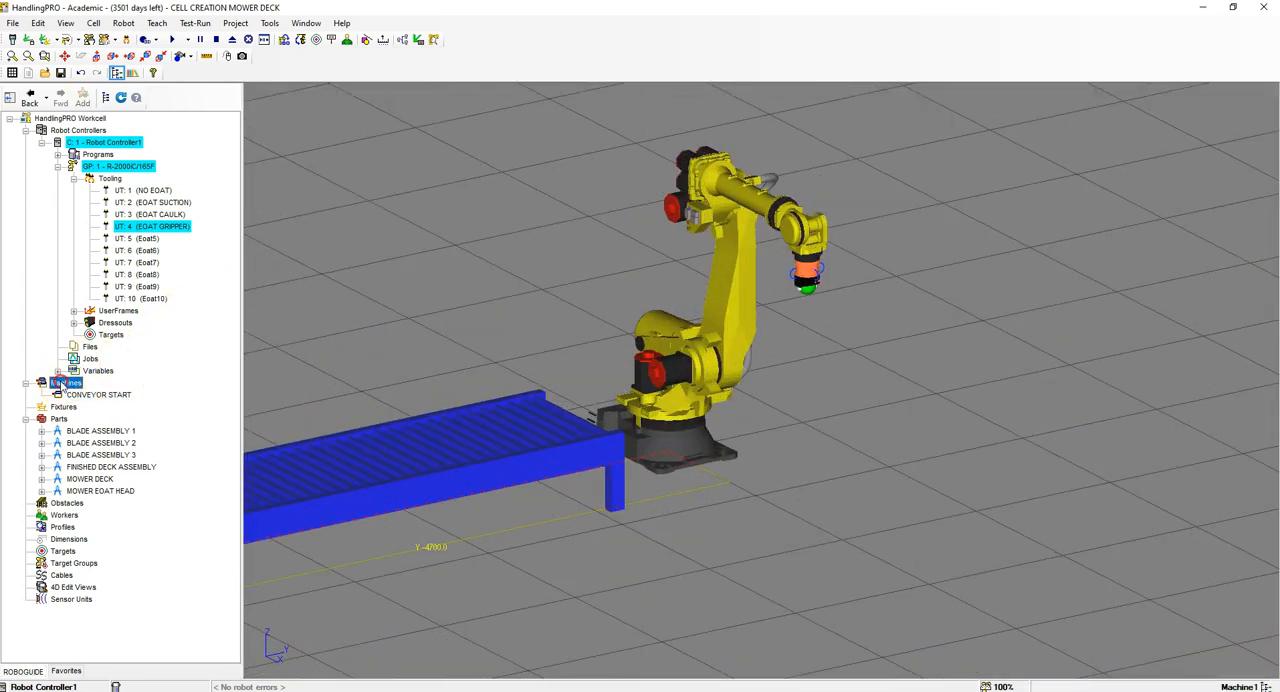
pyautogui.rightClick(64, 382)
pyautogui.moveTo(104, 364)
pyautogui.click(232, 364)
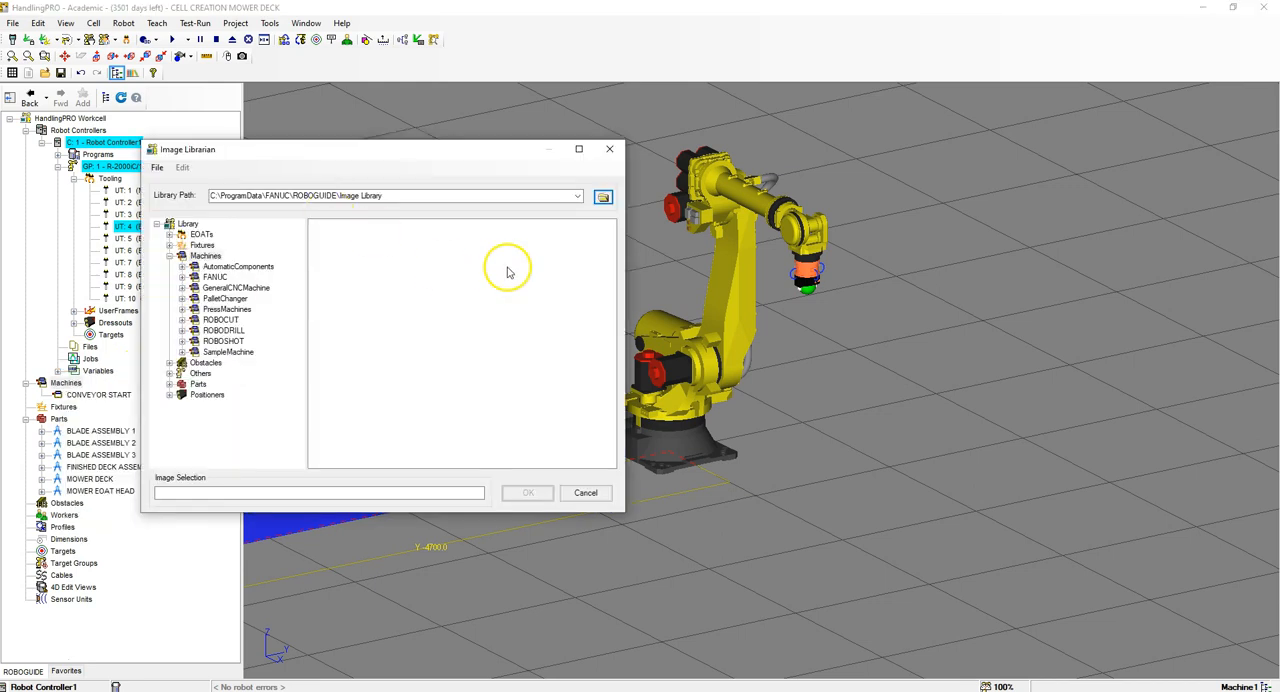
pyautogui.click(22, 667)
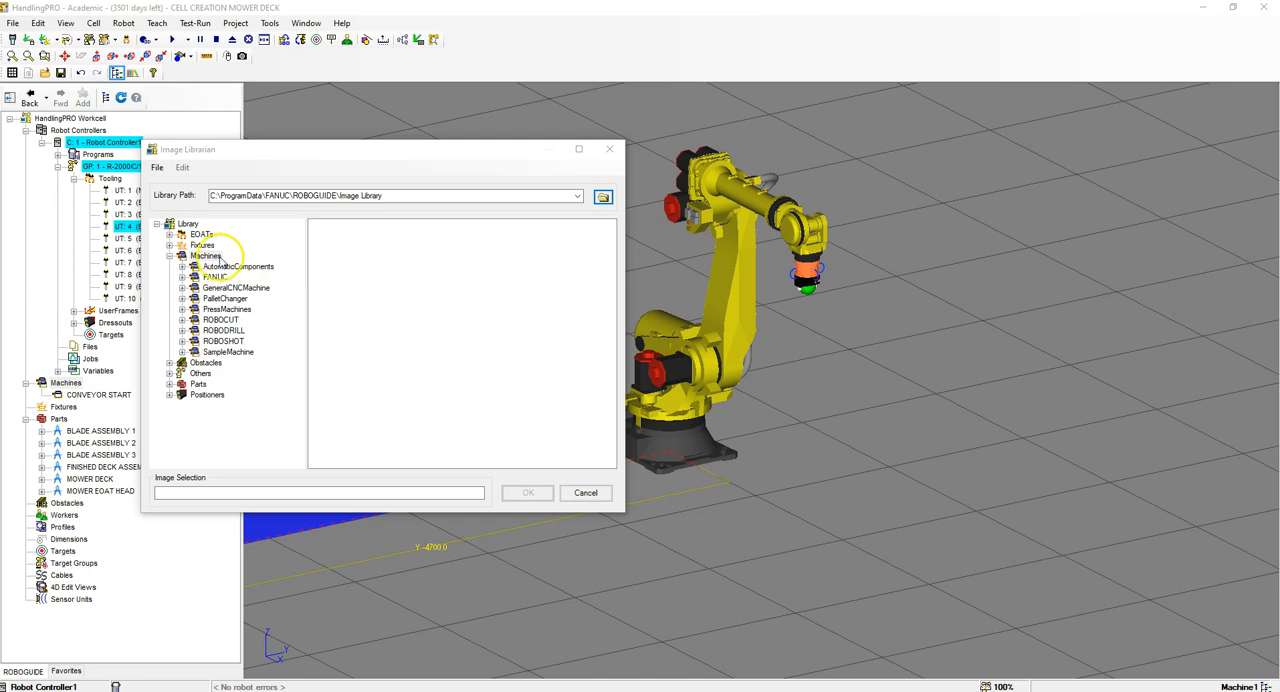
pyautogui.click(170, 245)
pyautogui.doubleClick(205, 255)
pyautogui.click(493, 266)
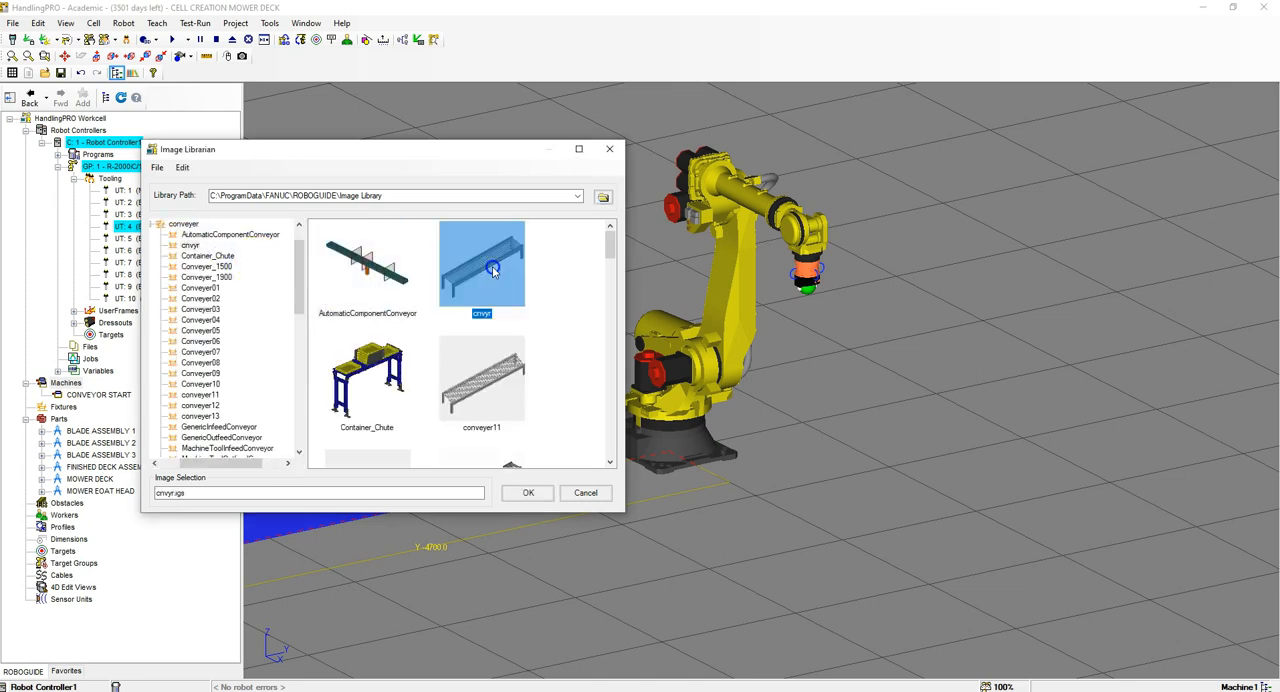
pyautogui.click(537, 496)
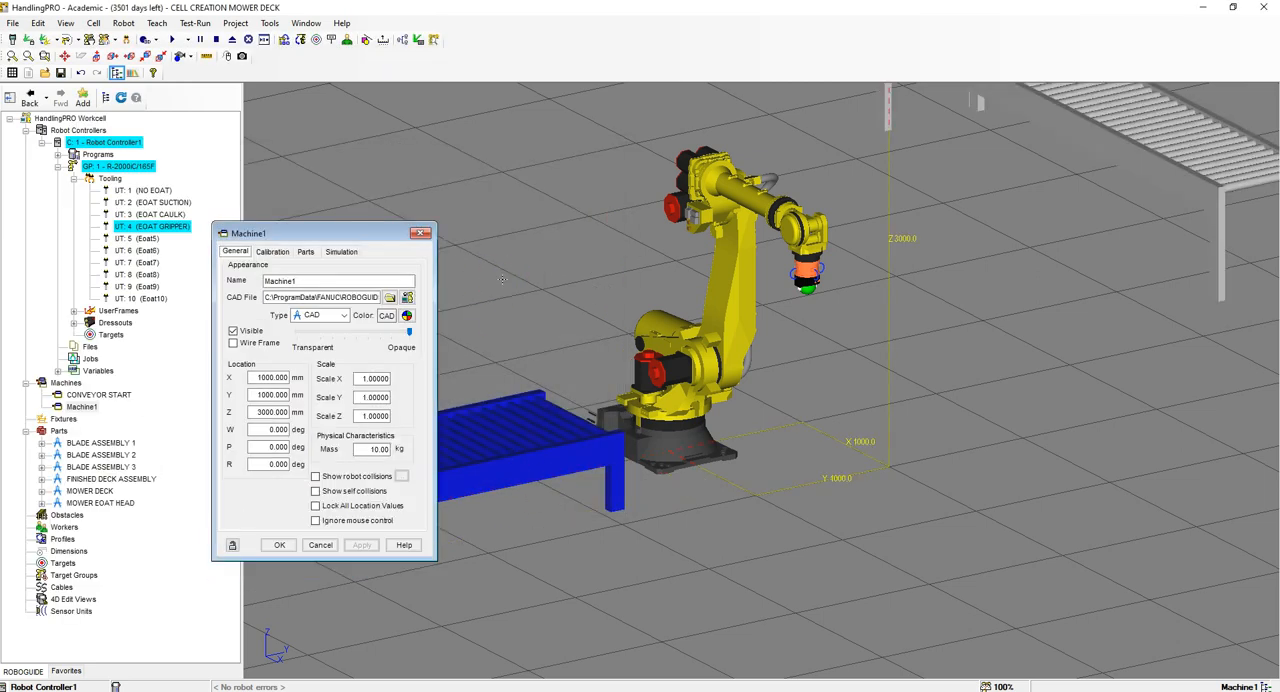
# Step: Name the second conveyor CONVEYOR END and set its location to X 2200, Y 730, Z 500 mm with R at 90 degrees
pyautogui.doubleClick(357, 280)
pyautogui.write('CONVEYOR END')
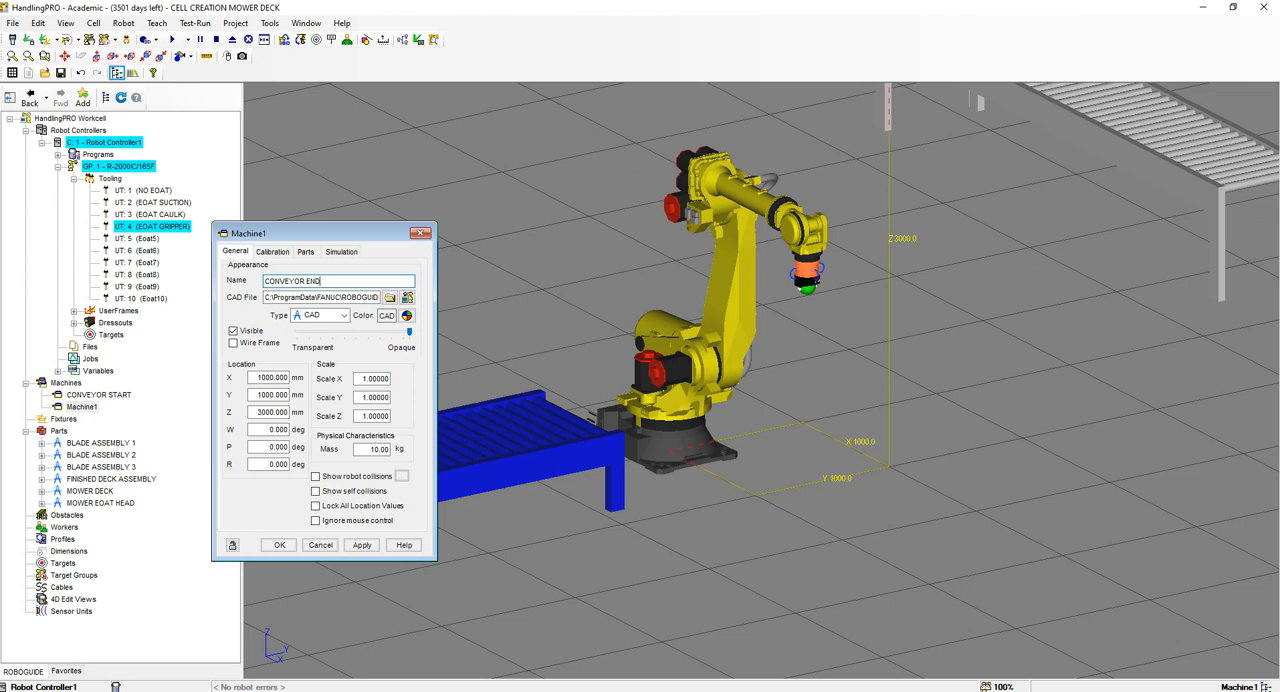
pyautogui.moveTo(245, 382); pyautogui.dragTo(417, 387)
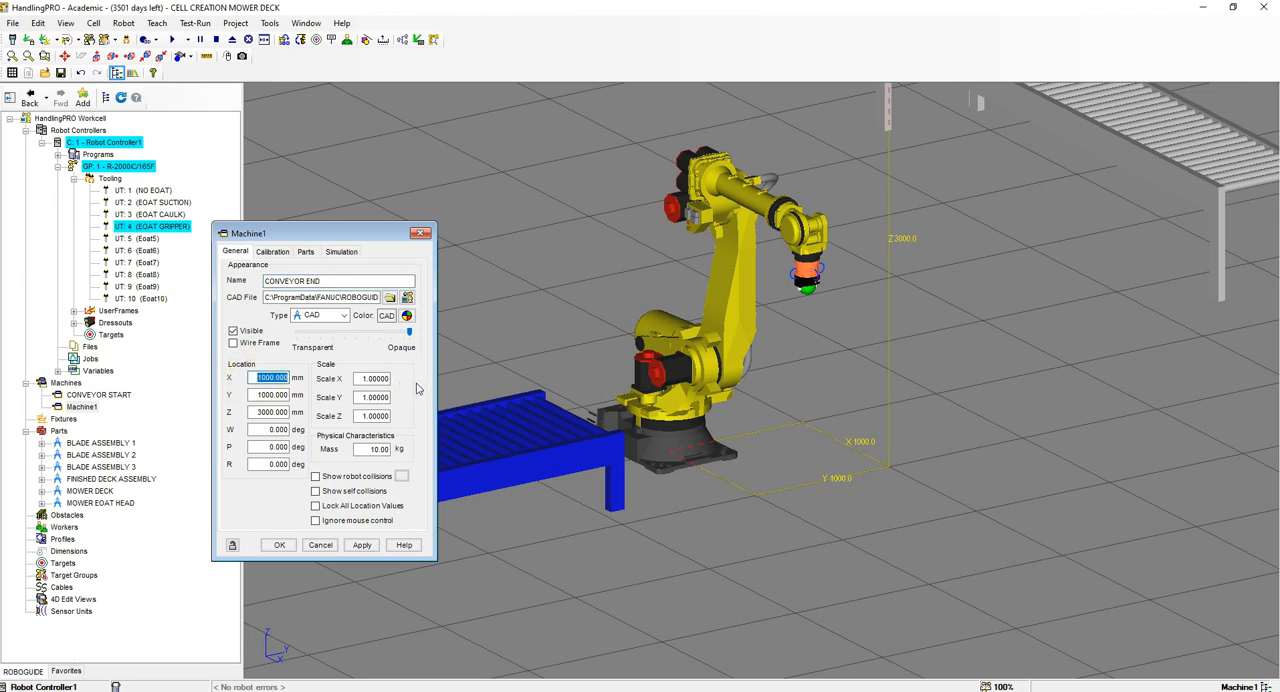
pyautogui.press('Tab')
pyautogui.press('Tab')
pyautogui.write('5')
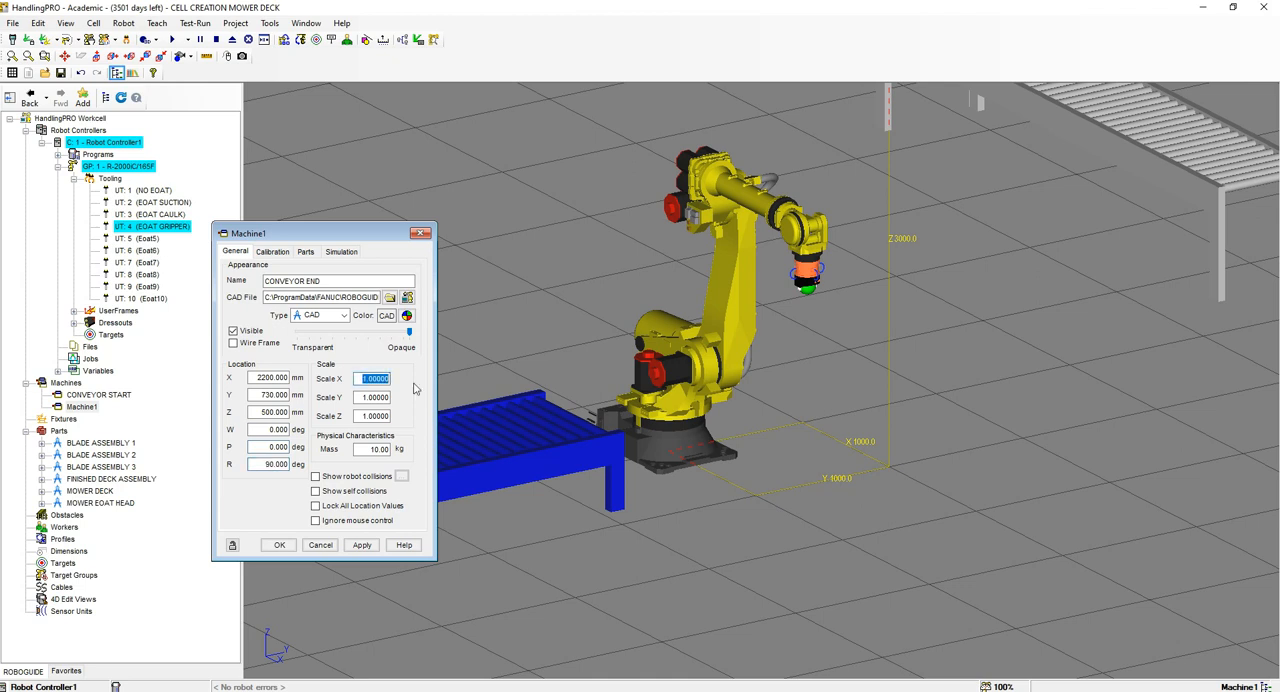
# Step: Set CONVEYOR END's Y scale to 1.2 and apply the machine's settings
pyautogui.press('Tab')
pyautogui.write('1.2')
pyautogui.click(362, 545)
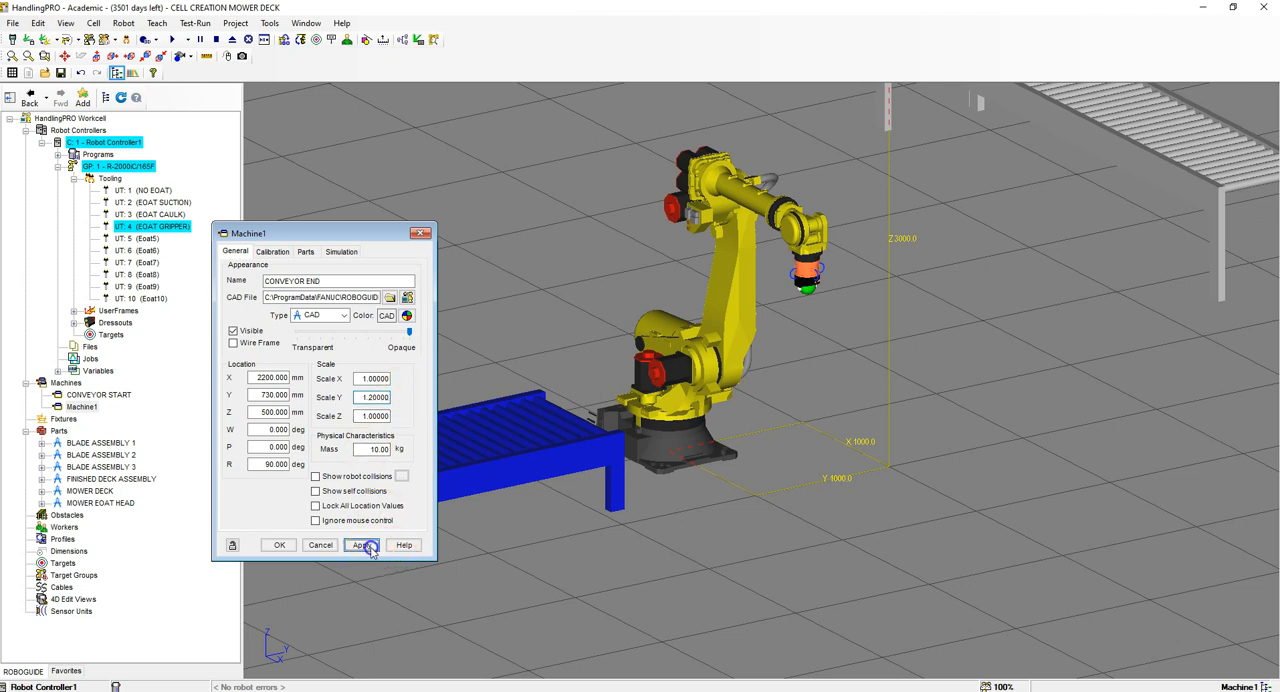
pyautogui.scroll(-3, 625, 450)
pyautogui.scroll(2, 767, 443)
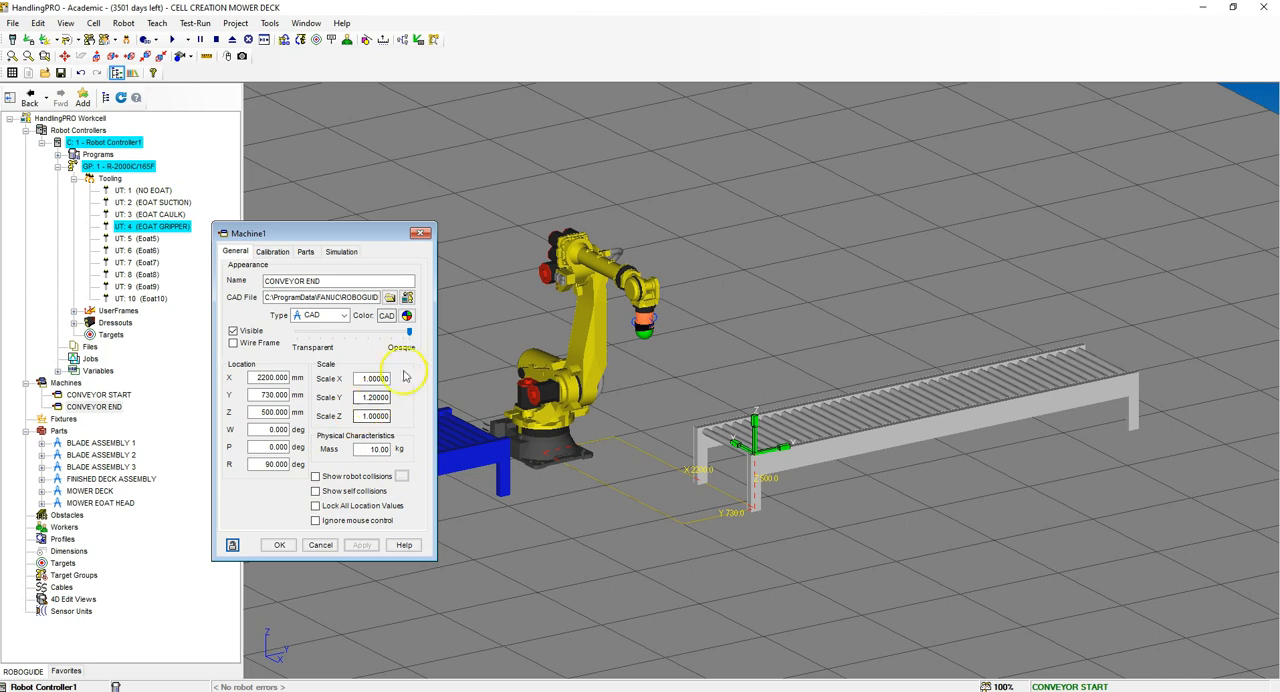
# Step: Color CONVEYOR END blue, lock all its location values and close its properties
pyautogui.click(408, 316)
pyautogui.click(648, 244)
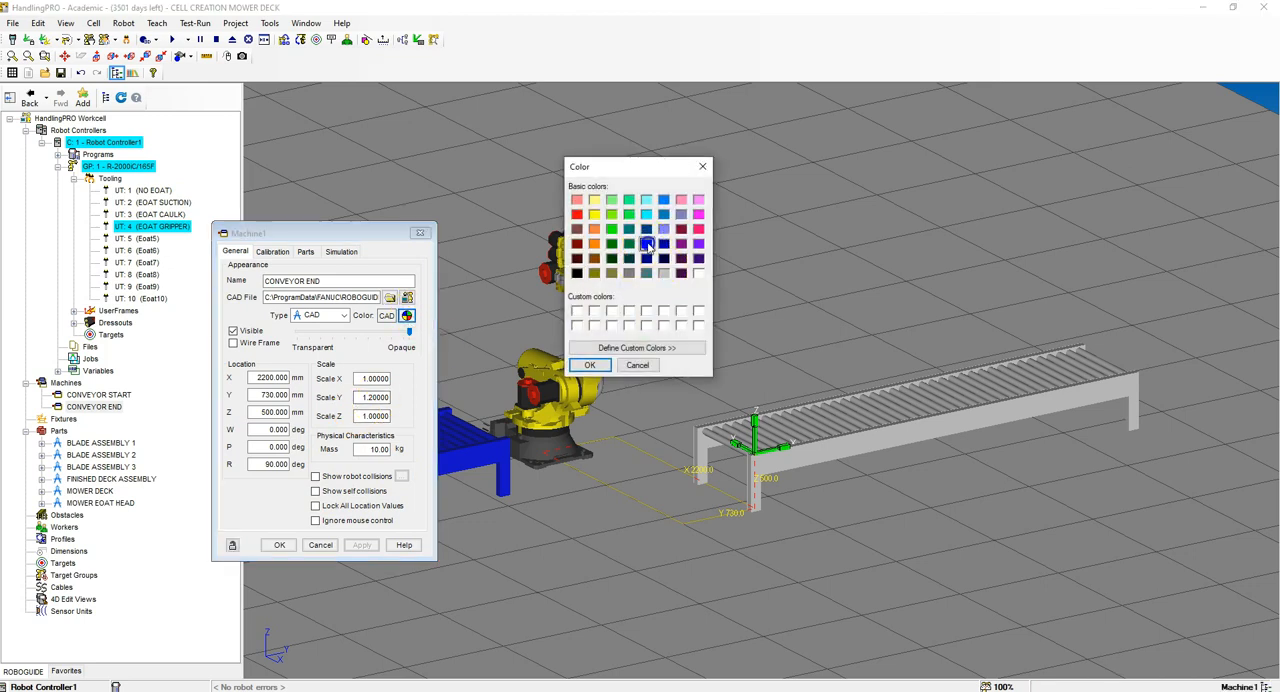
pyautogui.click(586, 363)
pyautogui.click(361, 545)
pyautogui.click(315, 506)
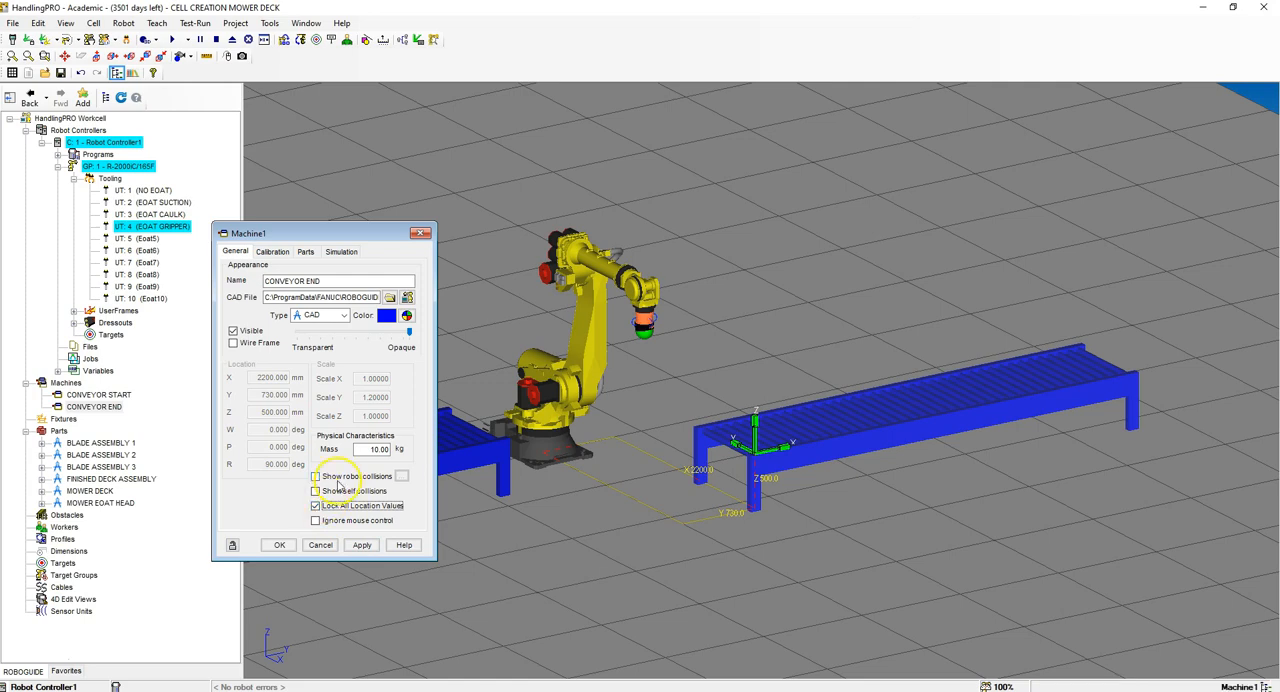
pyautogui.click(279, 545)
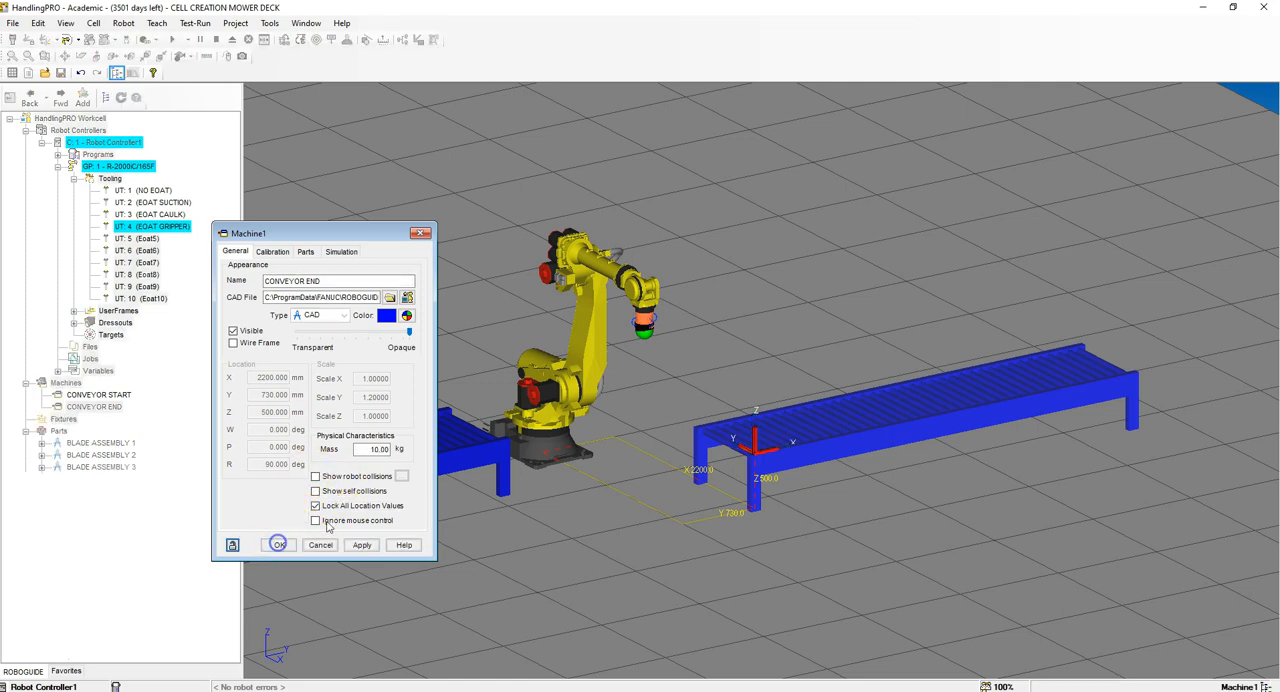
# Step: Add the TOOL RACK as a new machine from its CAD file
pyautogui.scroll(-5, 562, 392)
pyautogui.scroll(6, 562, 392)
pyautogui.moveTo(627, 412); pyautogui.dragTo(611, 459, button='right')
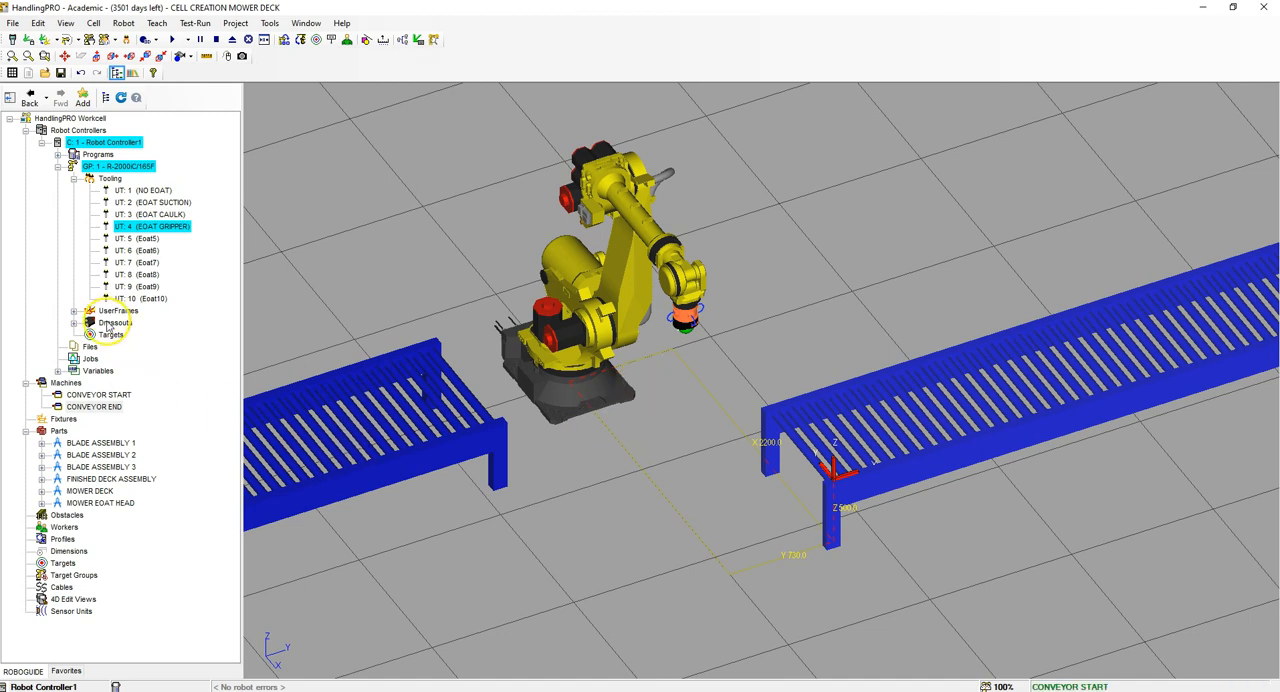
pyautogui.rightClick(72, 381)
pyautogui.moveTo(160, 359)
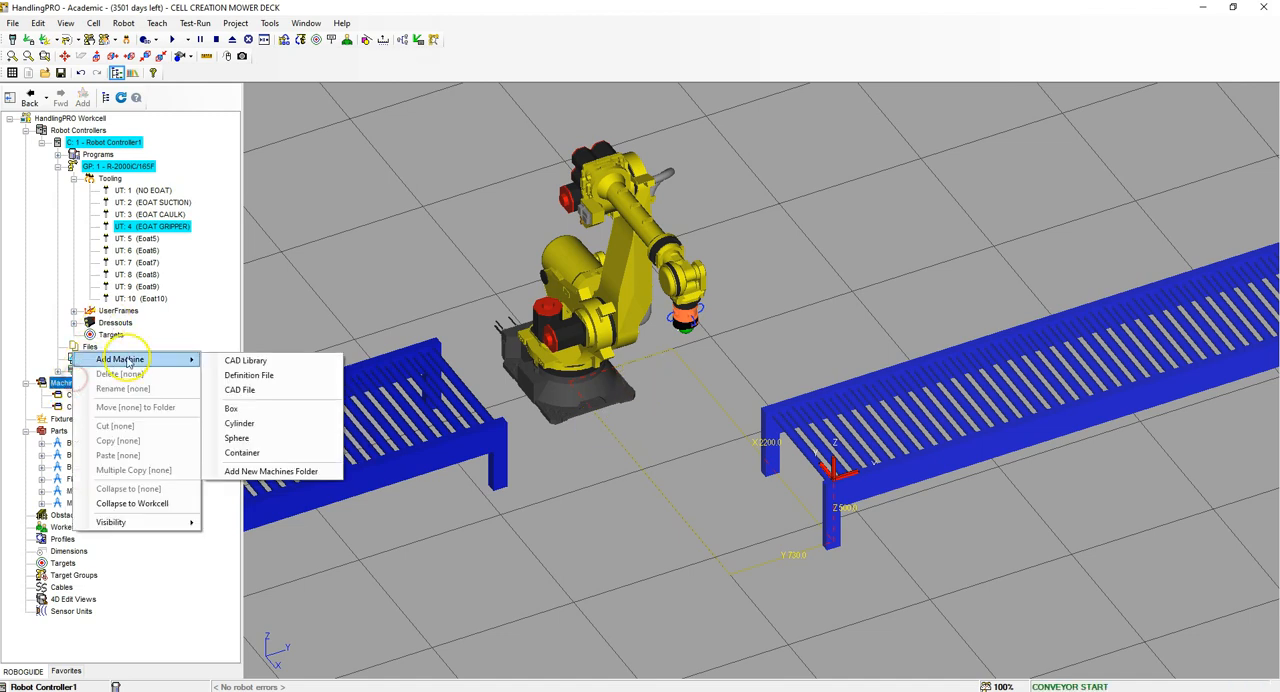
pyautogui.click(255, 391)
pyautogui.click(810, 322)
pyautogui.click(738, 451)
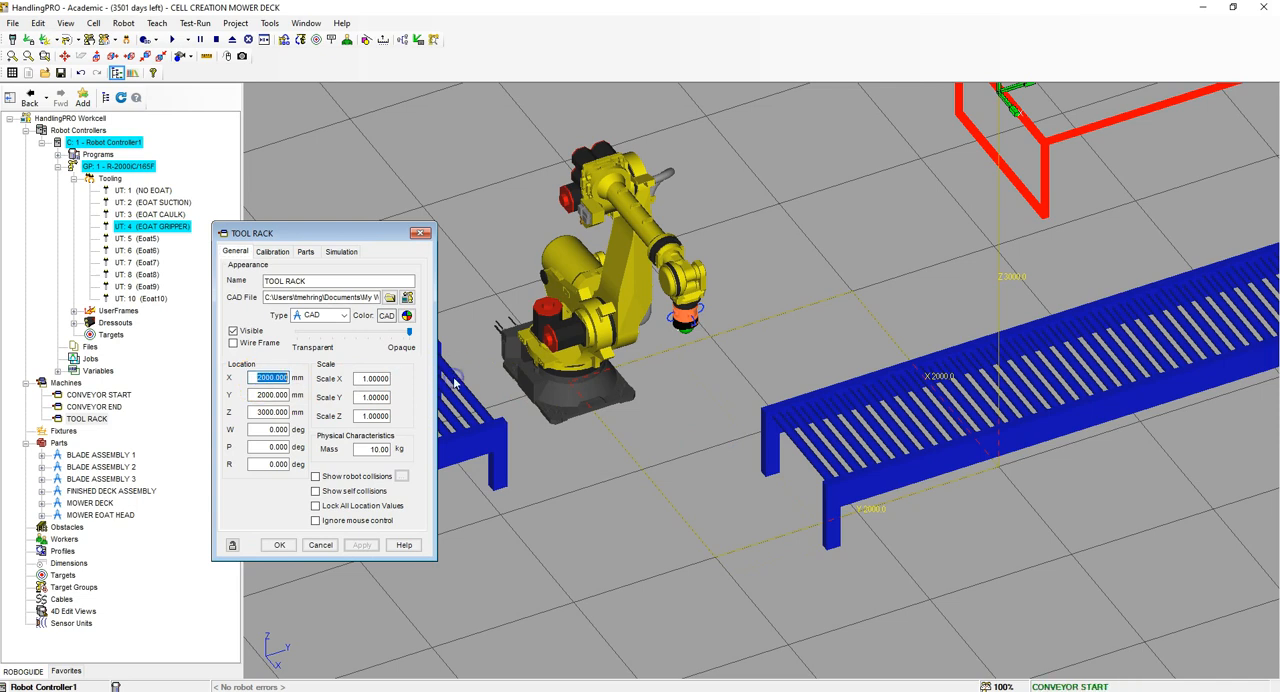
# Step: Place the tool rack at X 550, Y 1800, Z 0 mm with W at 90 degrees, and lock all its location values
pyautogui.write('550')
pyautogui.press('Tab')
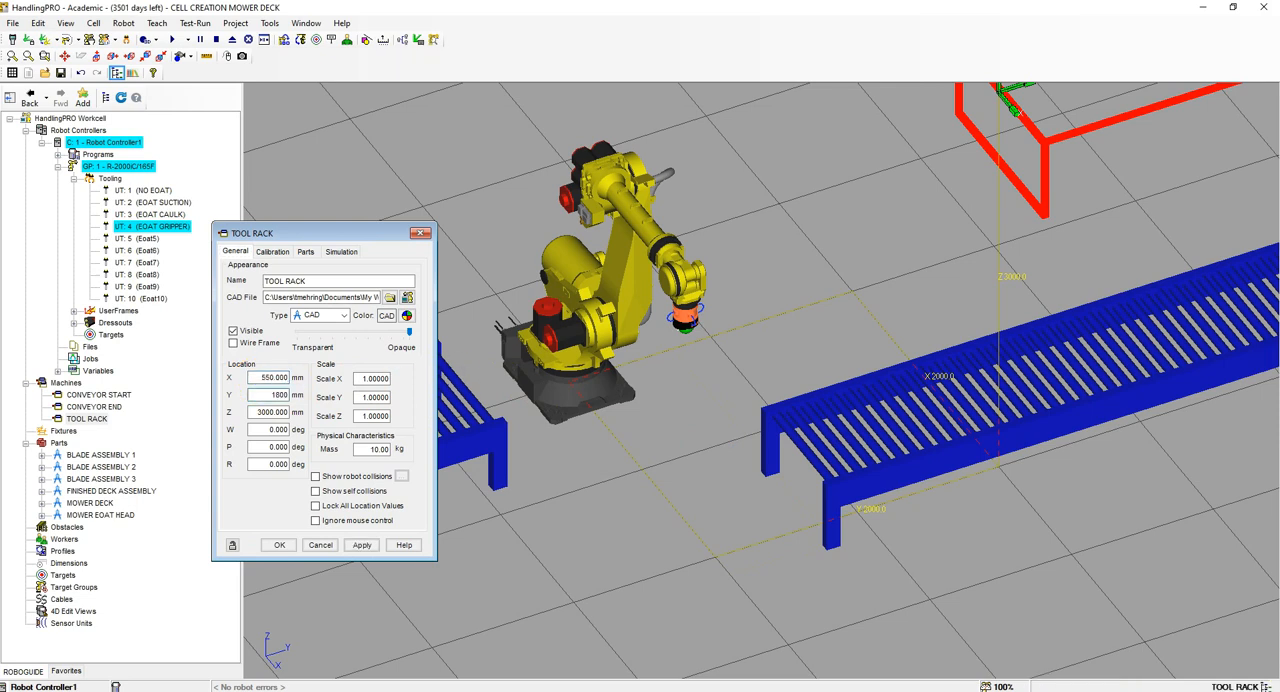
pyautogui.write('1800')
pyautogui.press('Tab')
pyautogui.write('0')
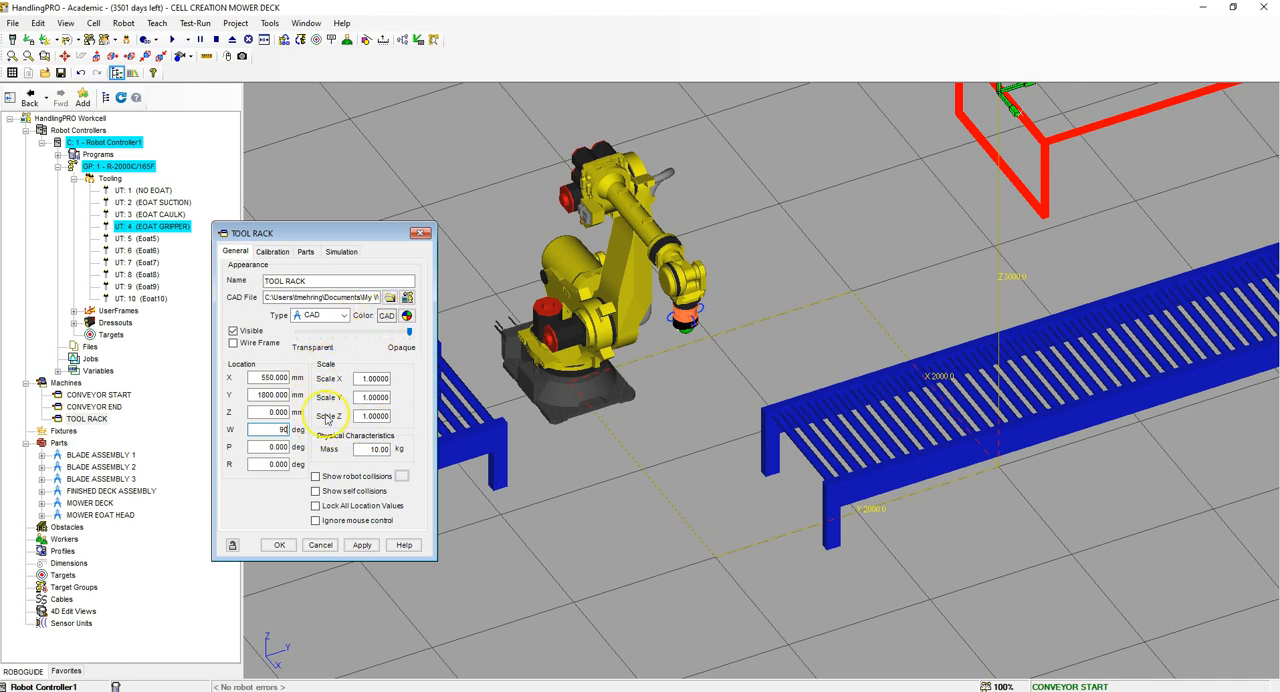
pyautogui.click(317, 507)
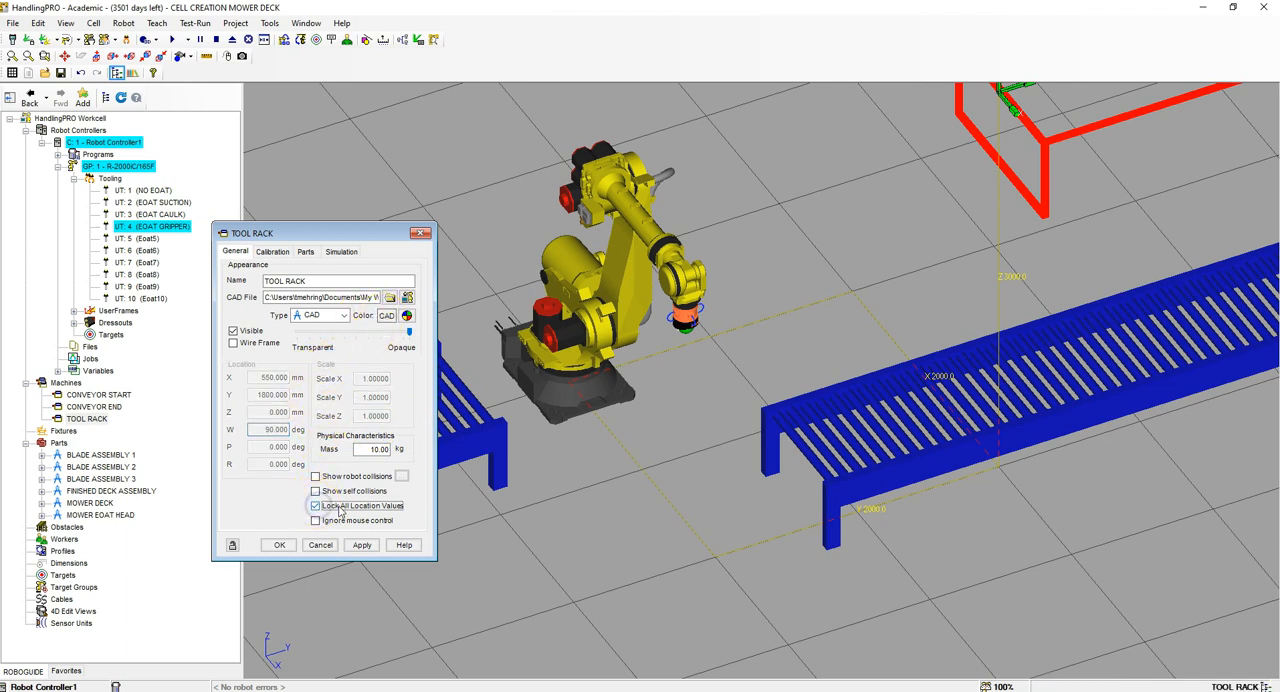
pyautogui.click(280, 545)
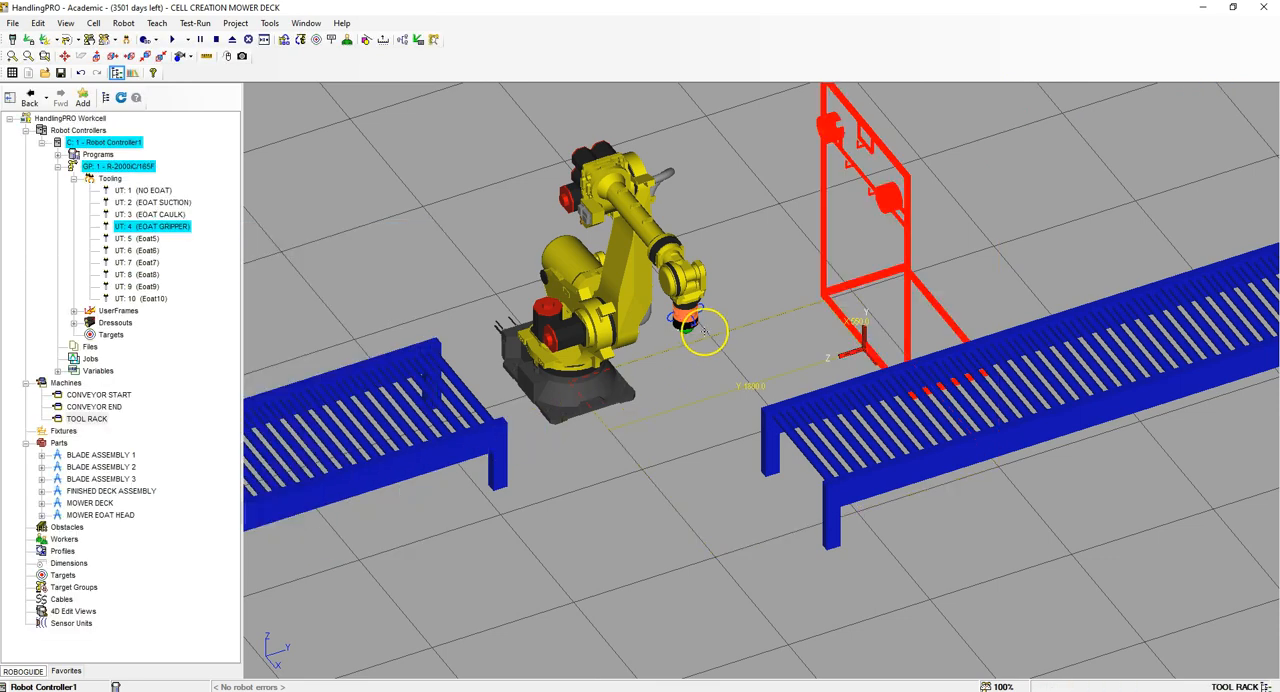
pyautogui.scroll(-3, 704, 331)
pyautogui.moveTo(706, 314); pyautogui.dragTo(735, 355, button='right')
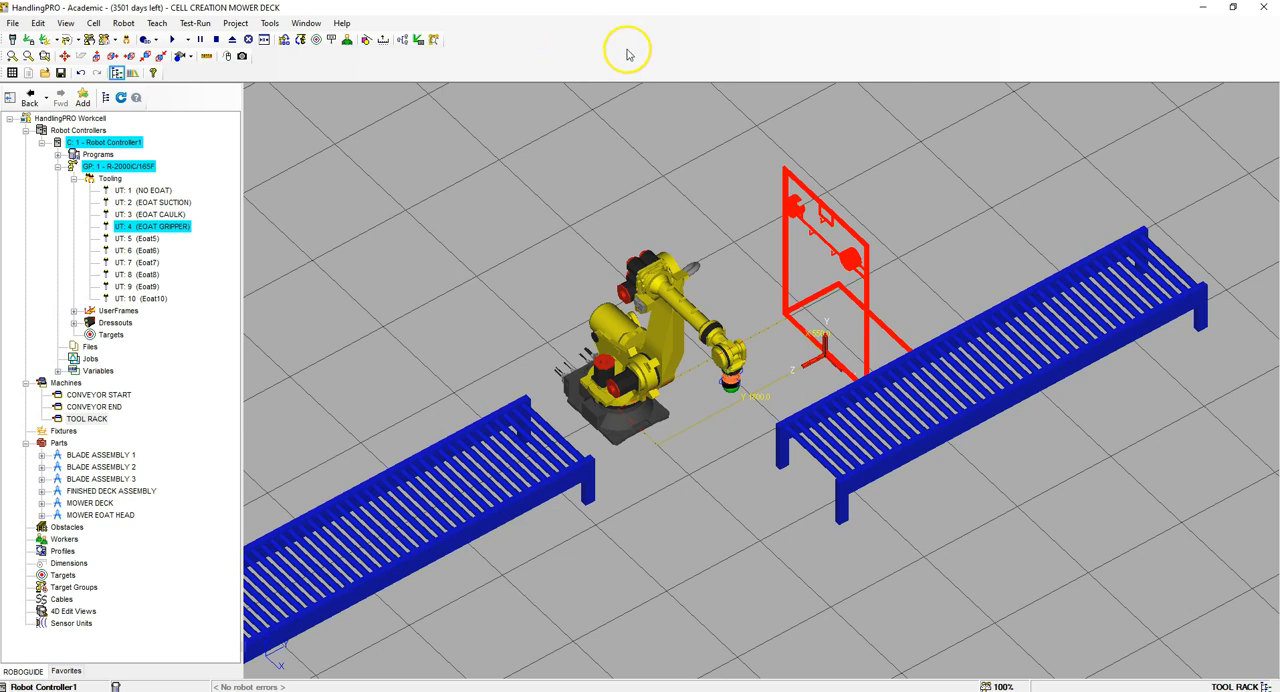
pyautogui.scroll(5, 760, 188)
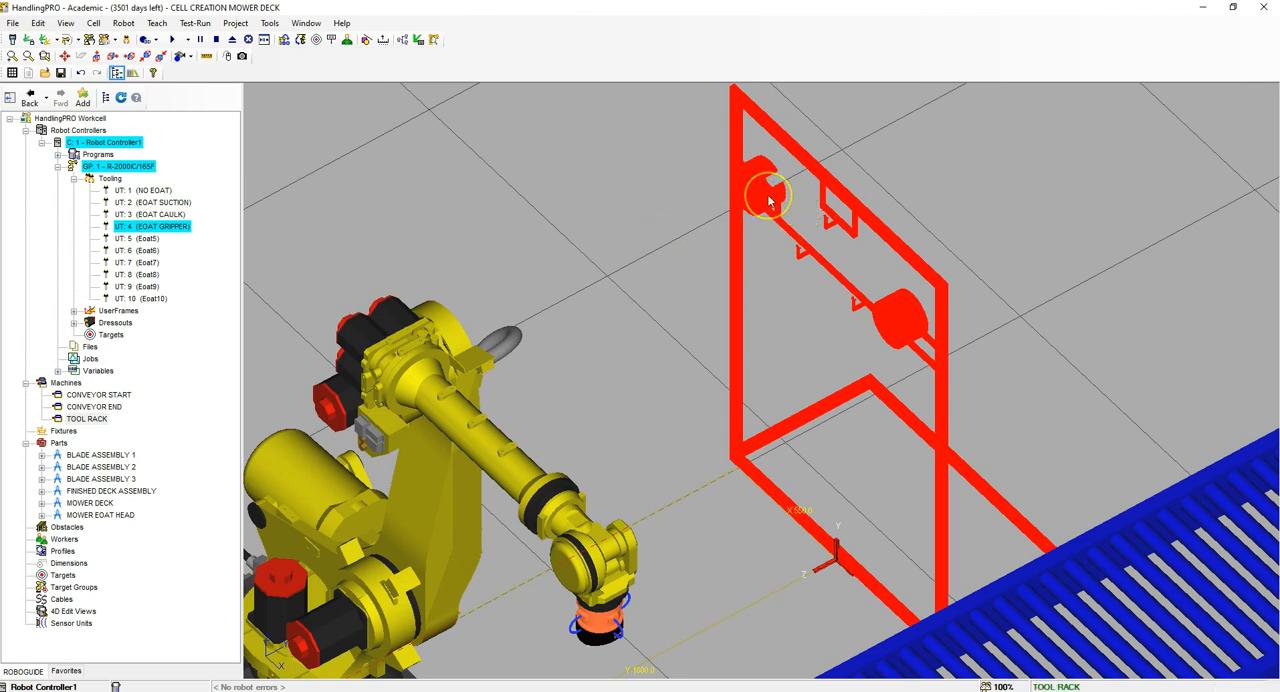
# Step: Add a link to the CONVEYOR START machine from the PALLET CAD file in the MOWER CELL FILES folder
pyautogui.scroll(-5, 735, 205)
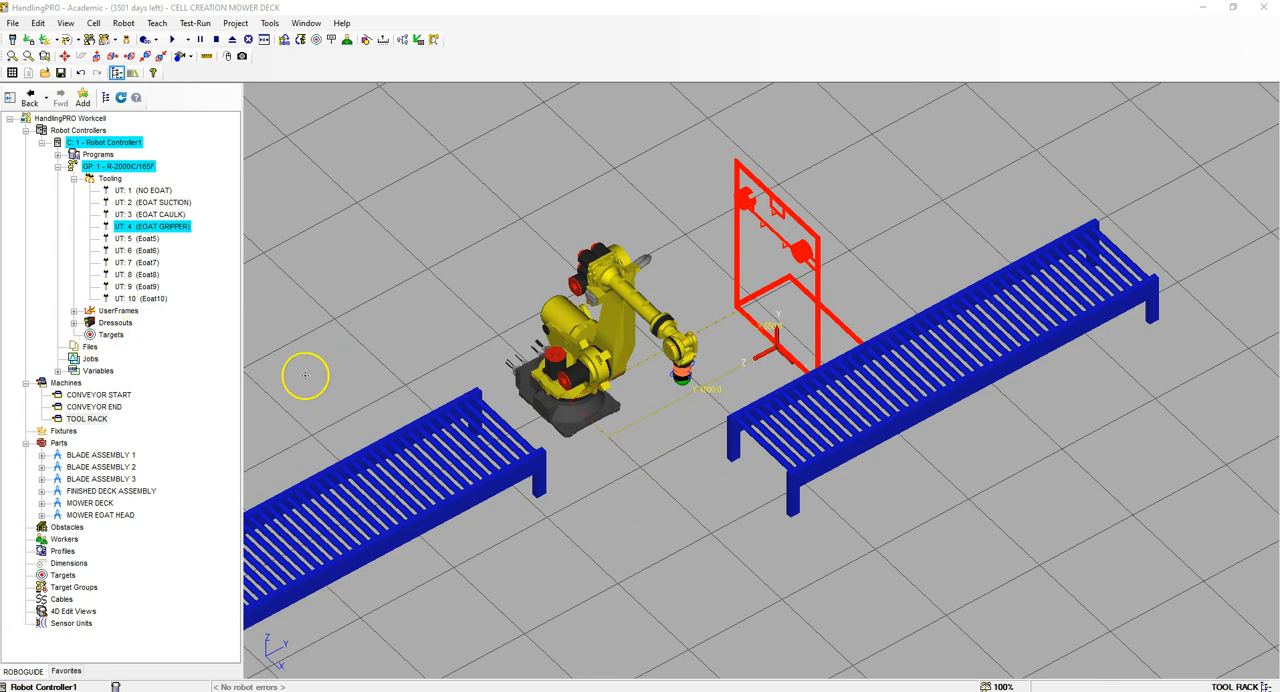
pyautogui.click(102, 396)
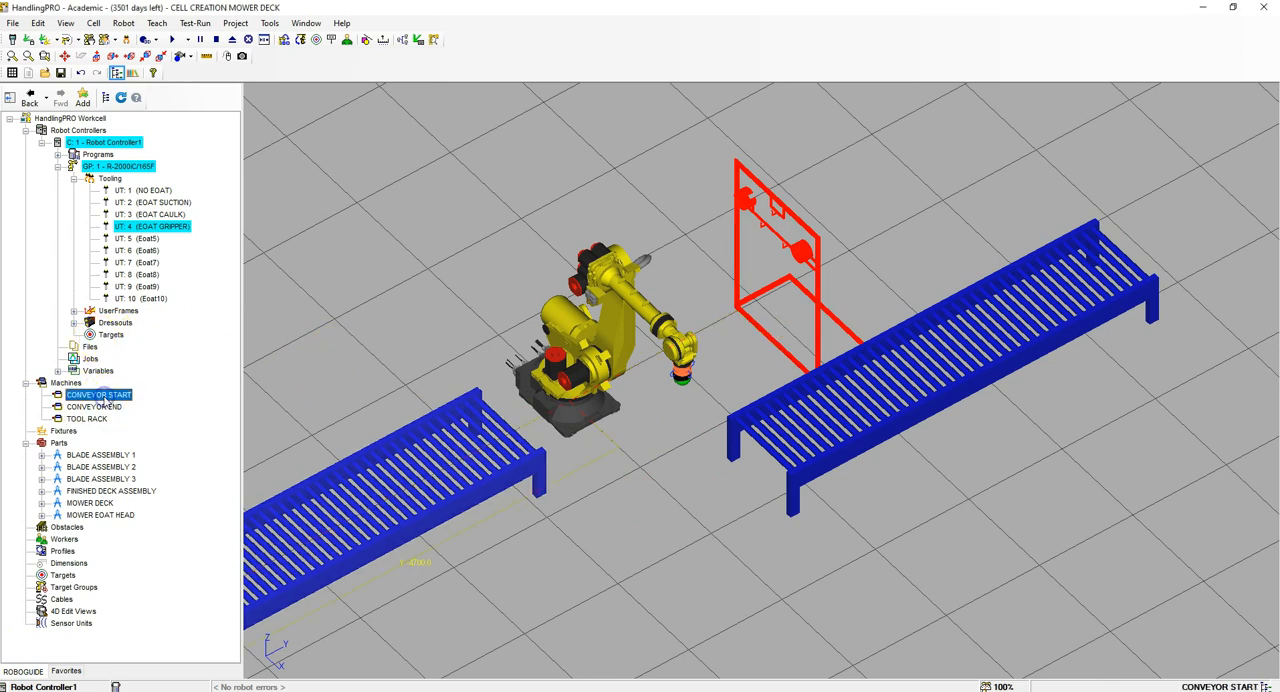
pyautogui.rightClick(102, 400)
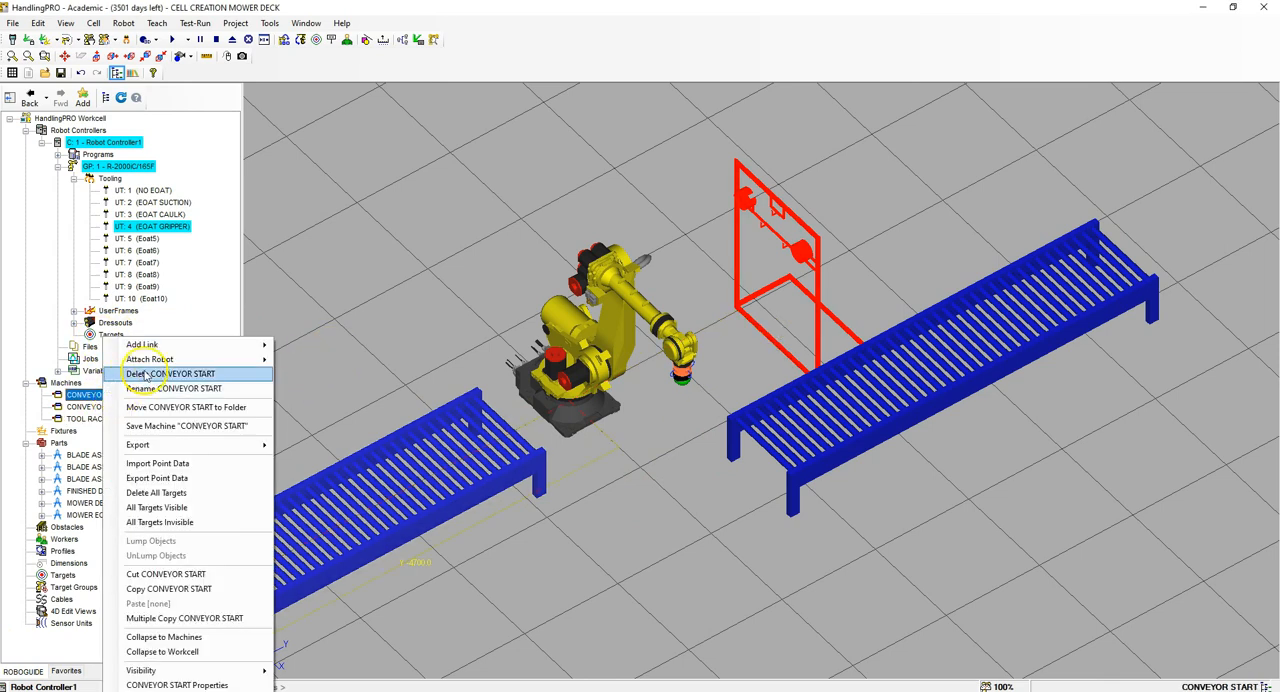
pyautogui.moveTo(158, 348)
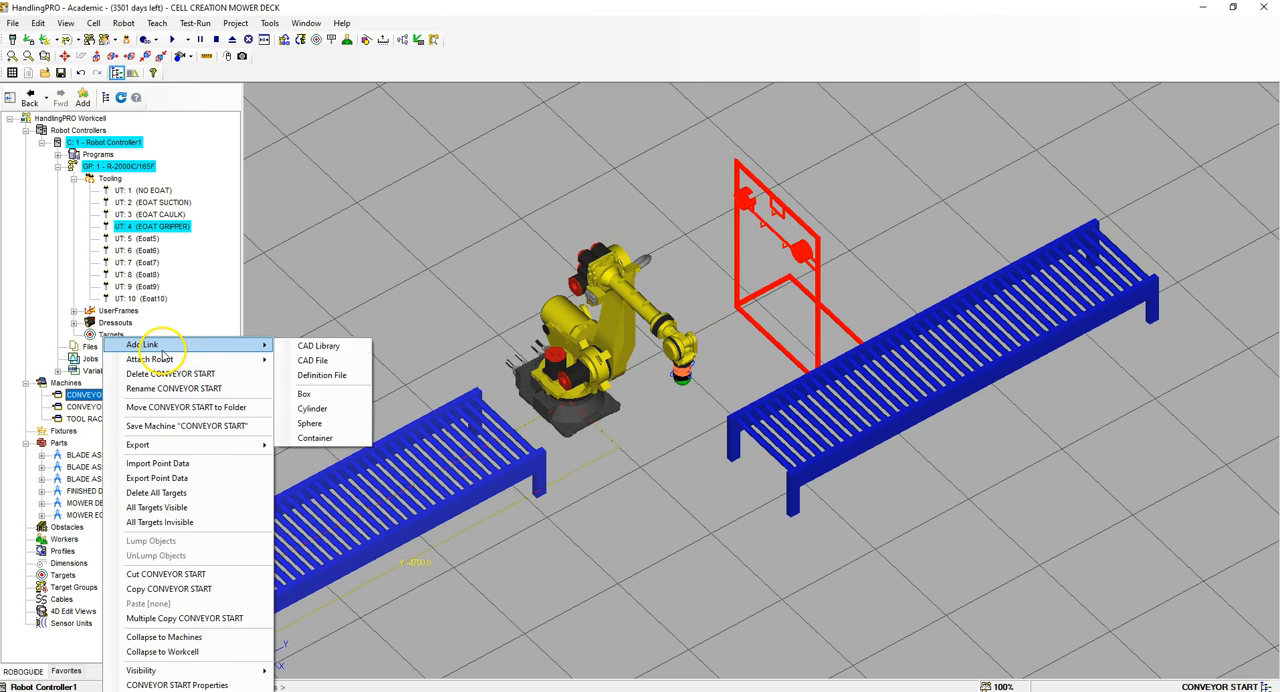
pyautogui.click(327, 361)
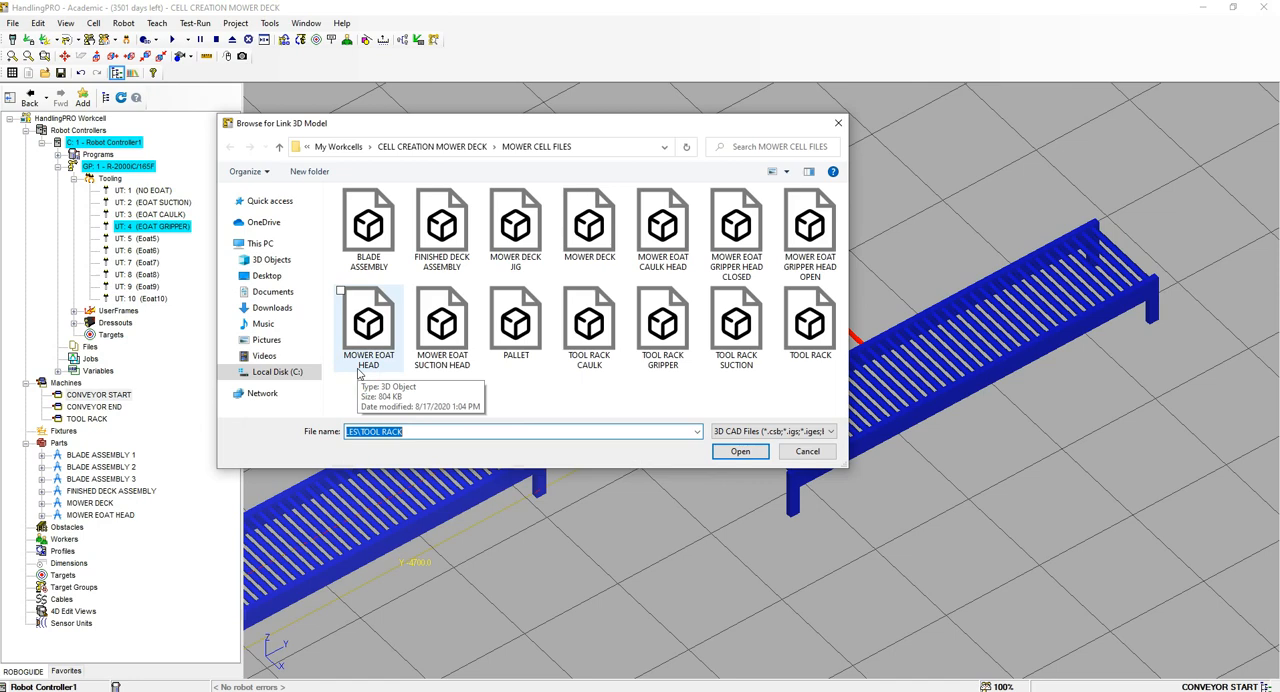
pyautogui.click(516, 325)
pyautogui.click(729, 453)
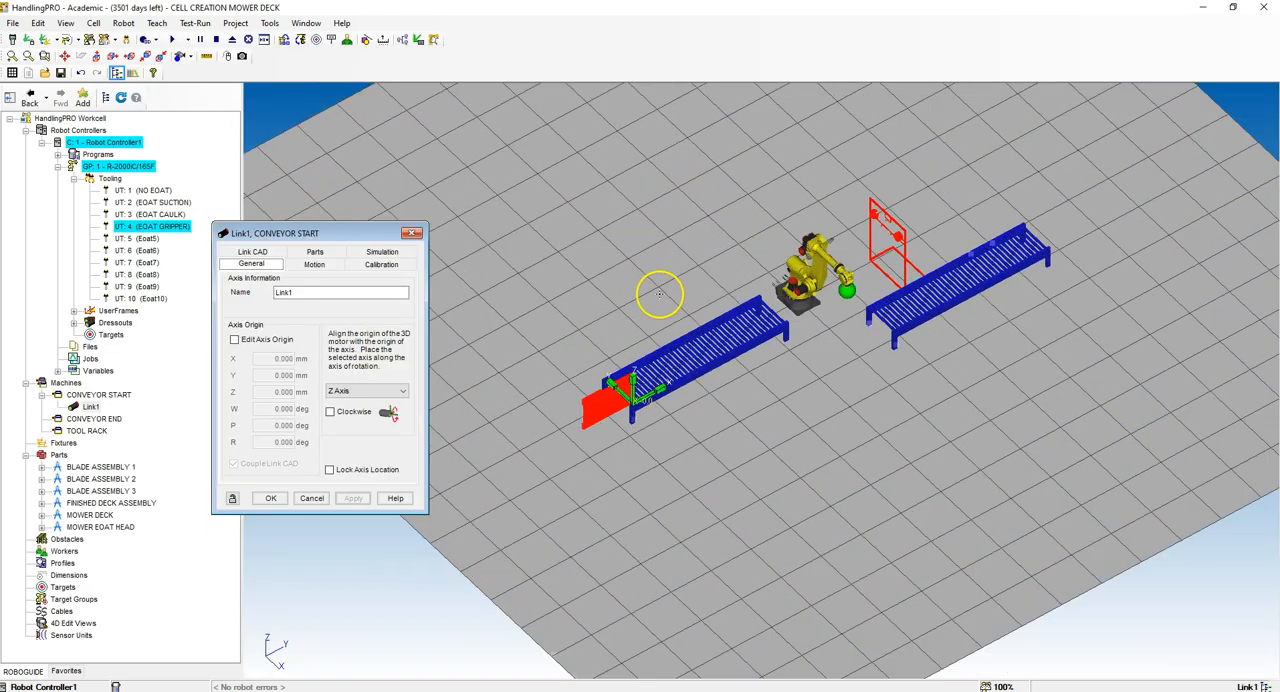
# Step: Align the new link's motor with the X axis, name the link PALLET and apply the settings
pyautogui.scroll(3, 654, 346)
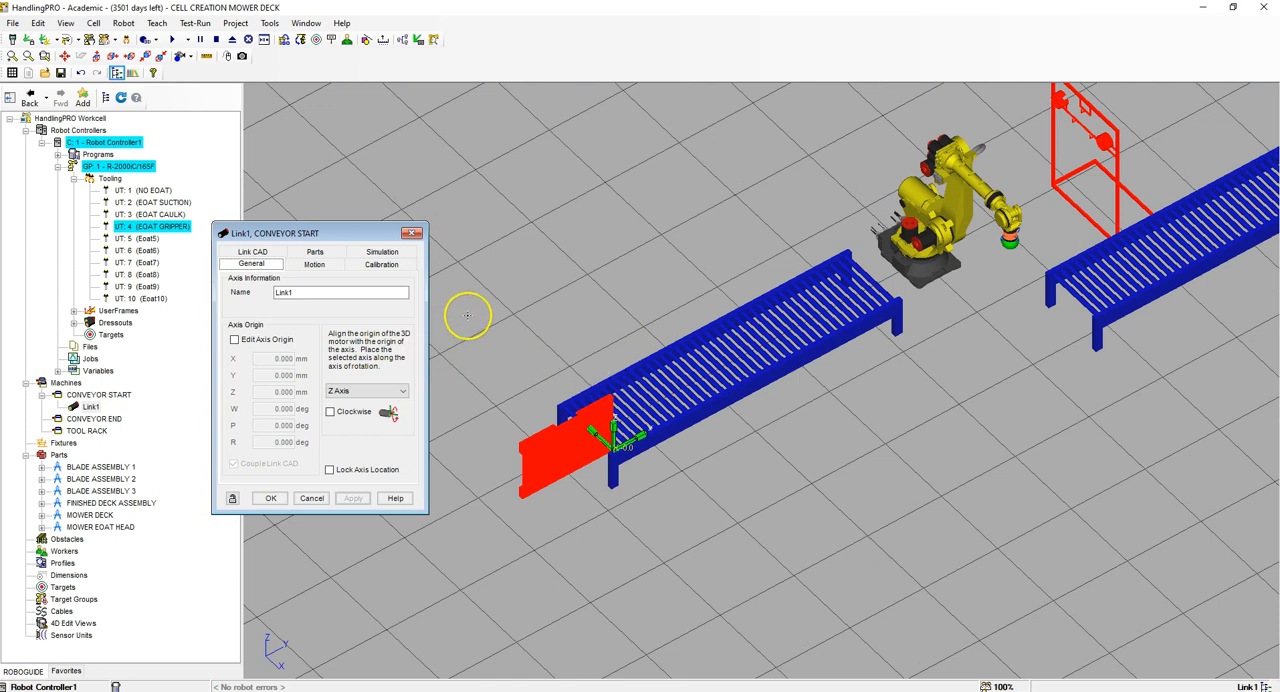
pyautogui.click(383, 393)
pyautogui.click(372, 404)
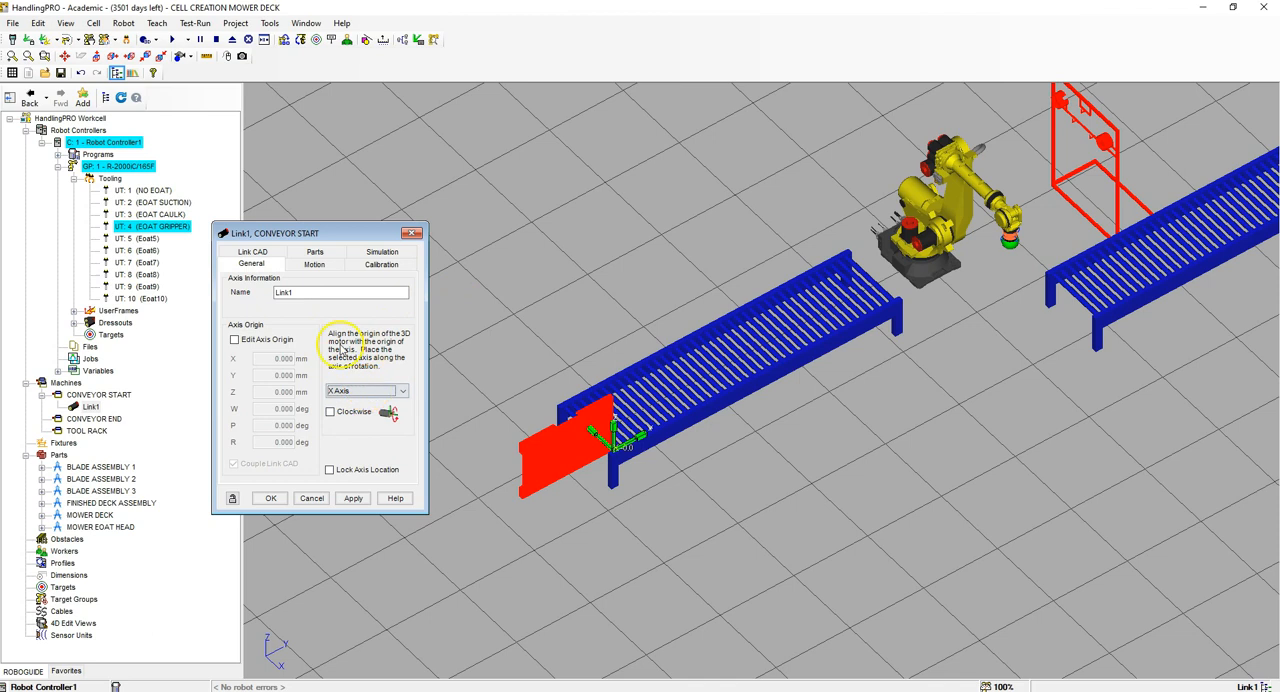
pyautogui.doubleClick(281, 293)
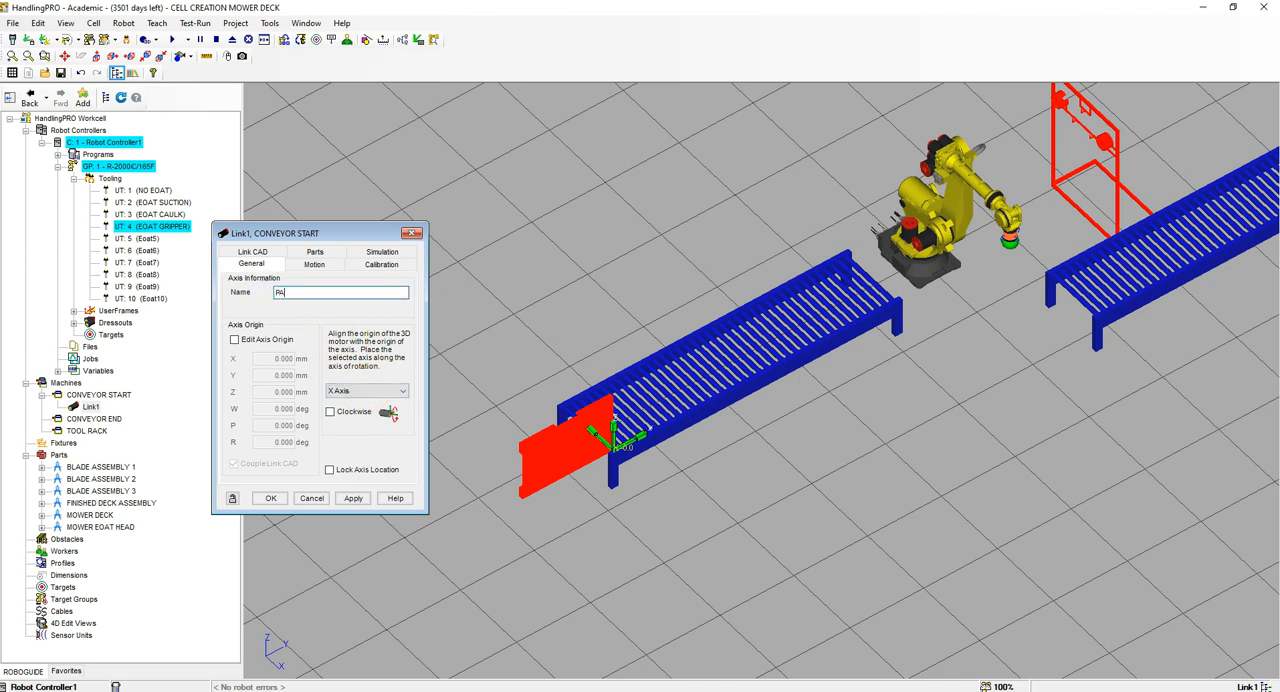
pyautogui.click(353, 498)
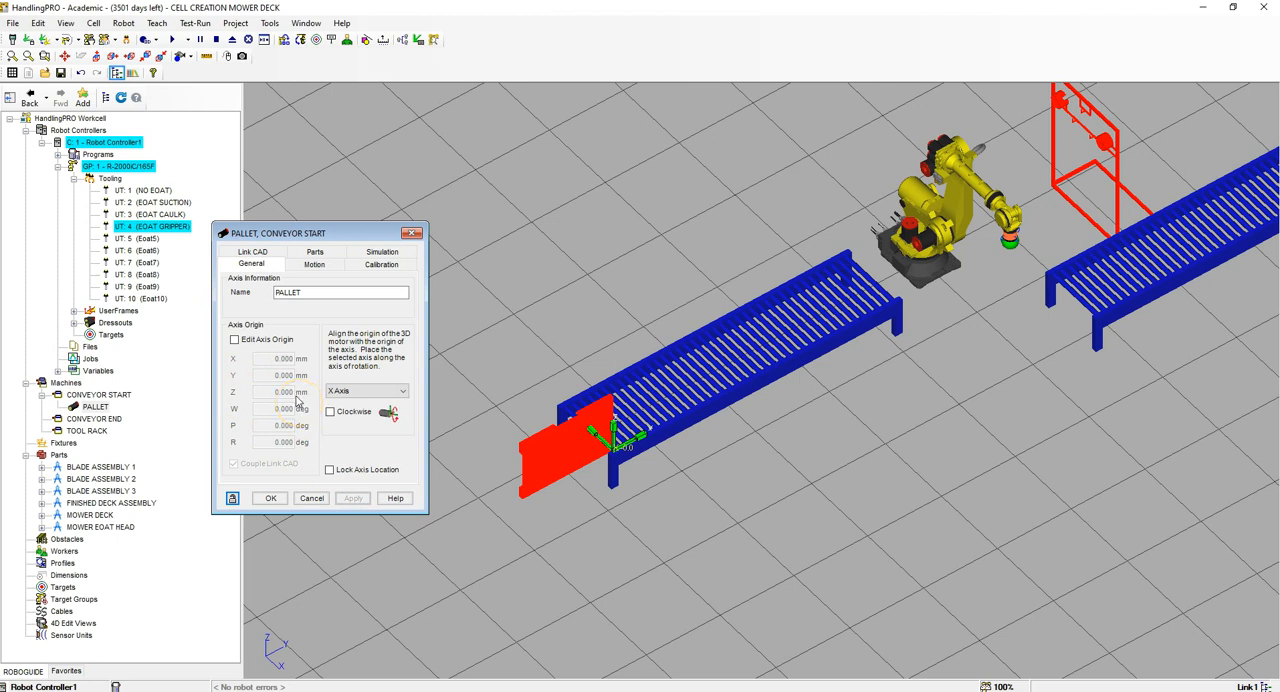
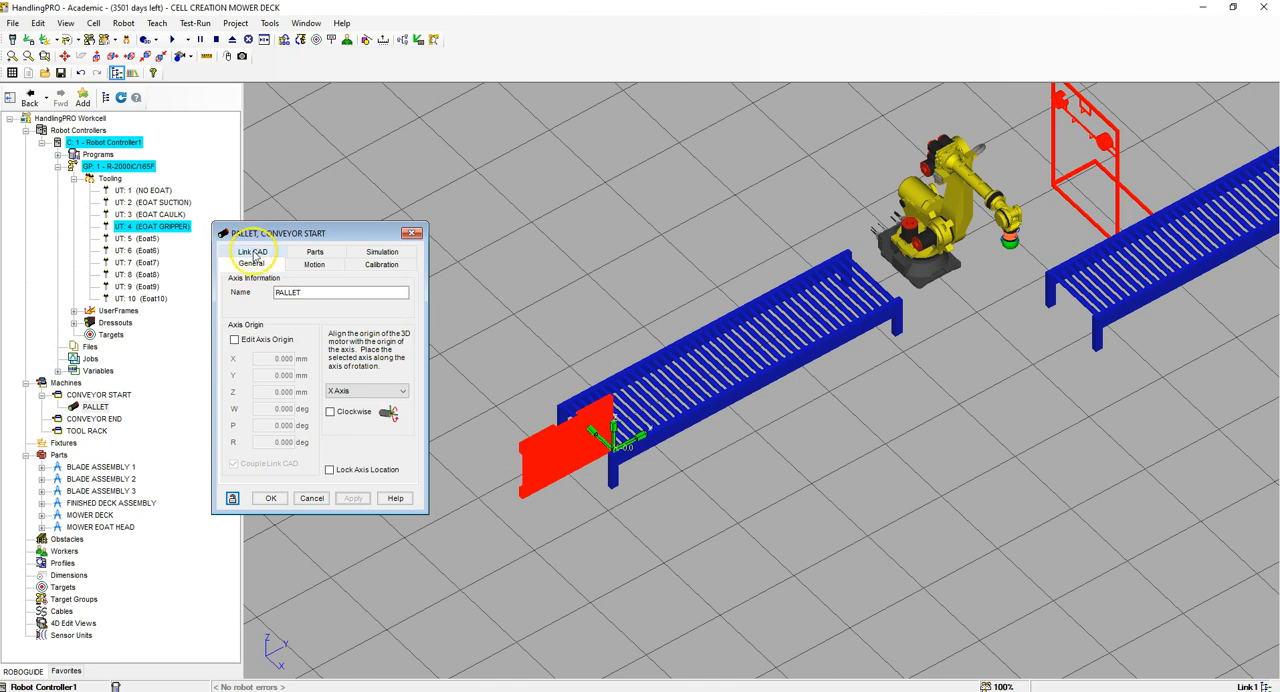
# Step: Set the PALLET link's CAD location to Y 835 mm with W at 90 degrees and apply it
pyautogui.click(253, 253)
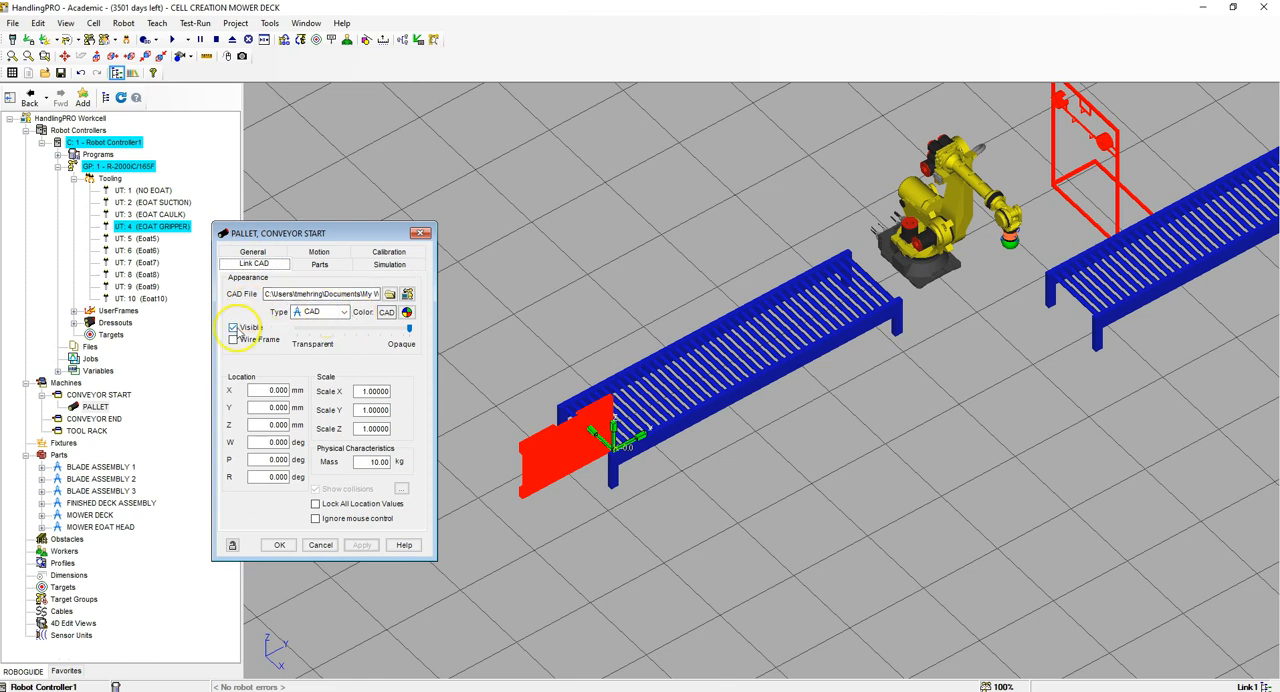
pyautogui.click(272, 390)
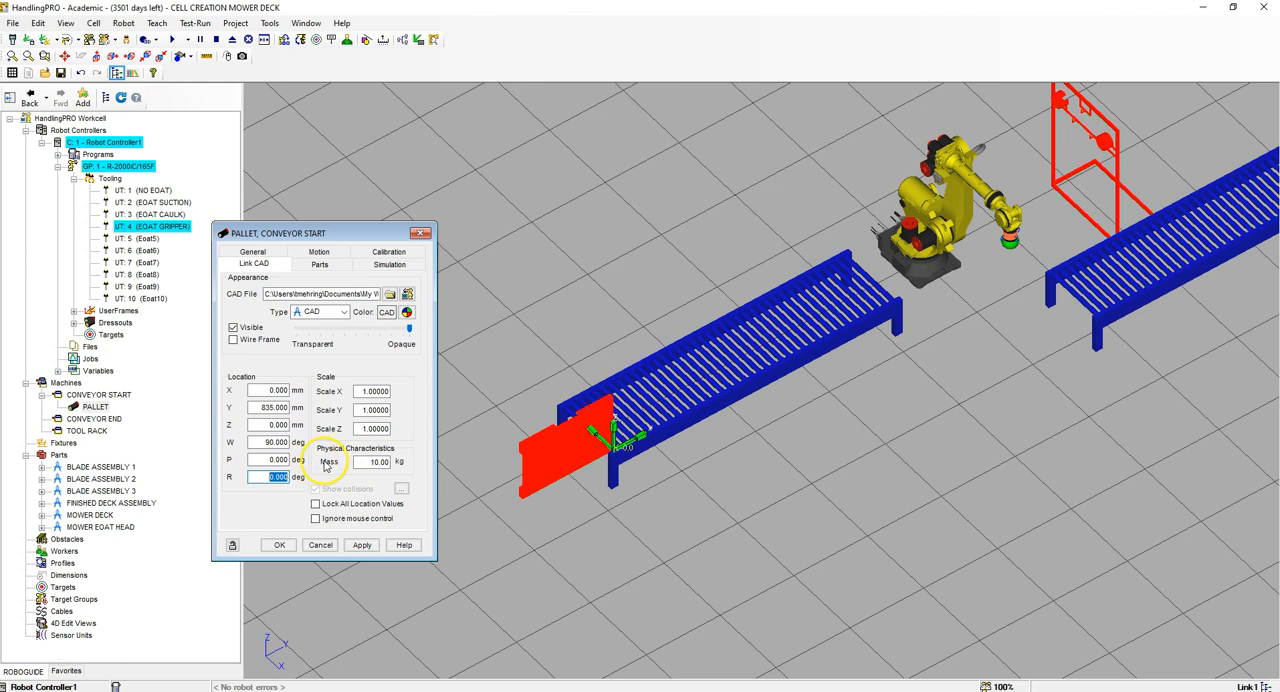
pyautogui.click(362, 544)
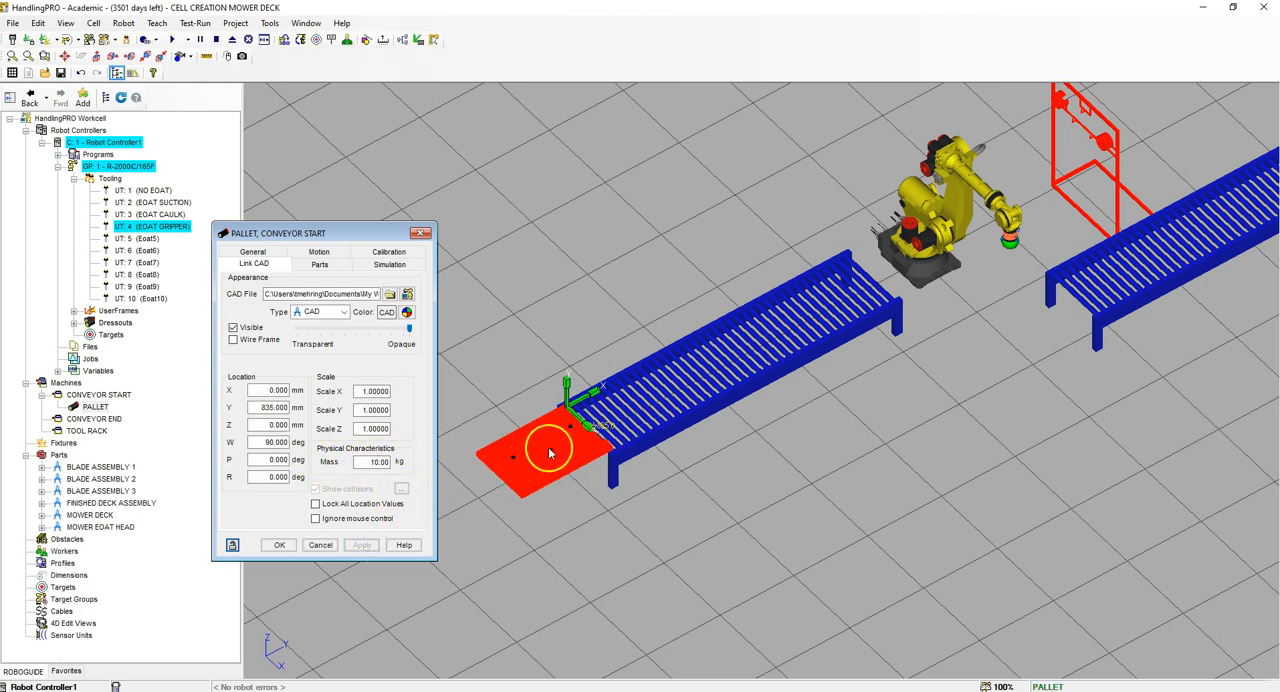
# Step: Attach BLADE ASSEMBLY 1, 2 and 3 and MOWER DECK as parts on the PALLET link and apply
pyautogui.scroll(3, 558, 434)
pyautogui.moveTo(497, 482); pyautogui.dragTo(649, 391, button='right')
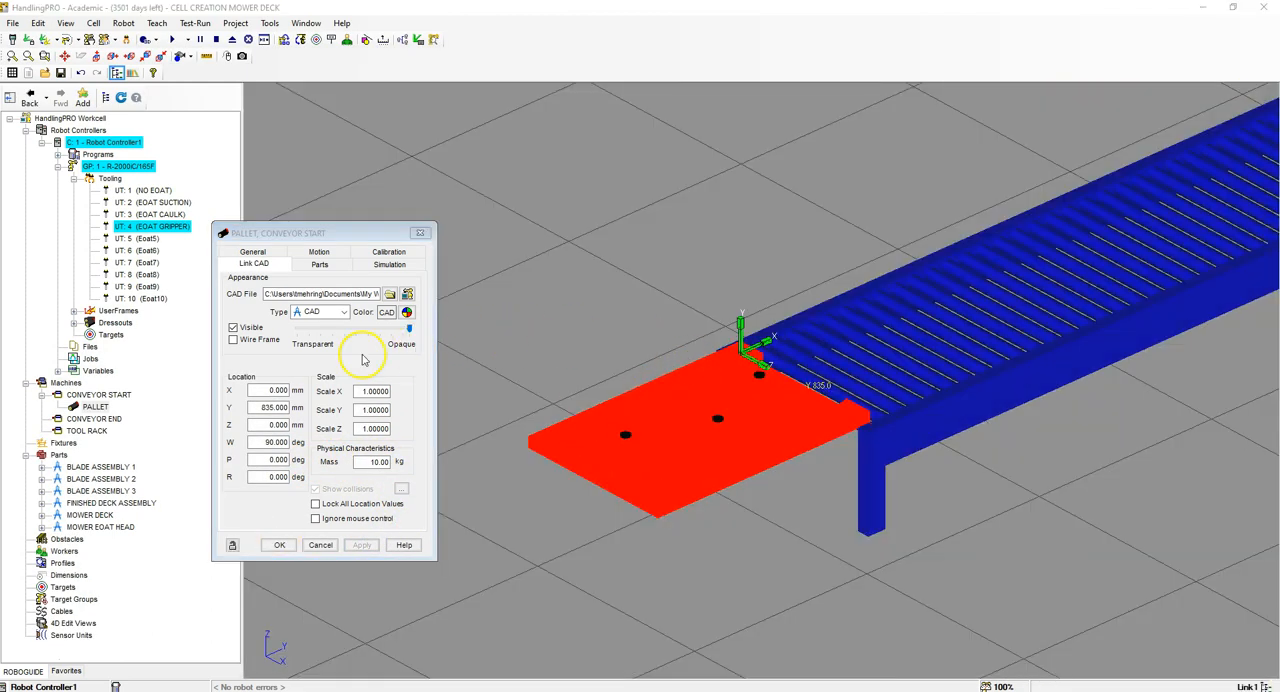
pyautogui.click(319, 266)
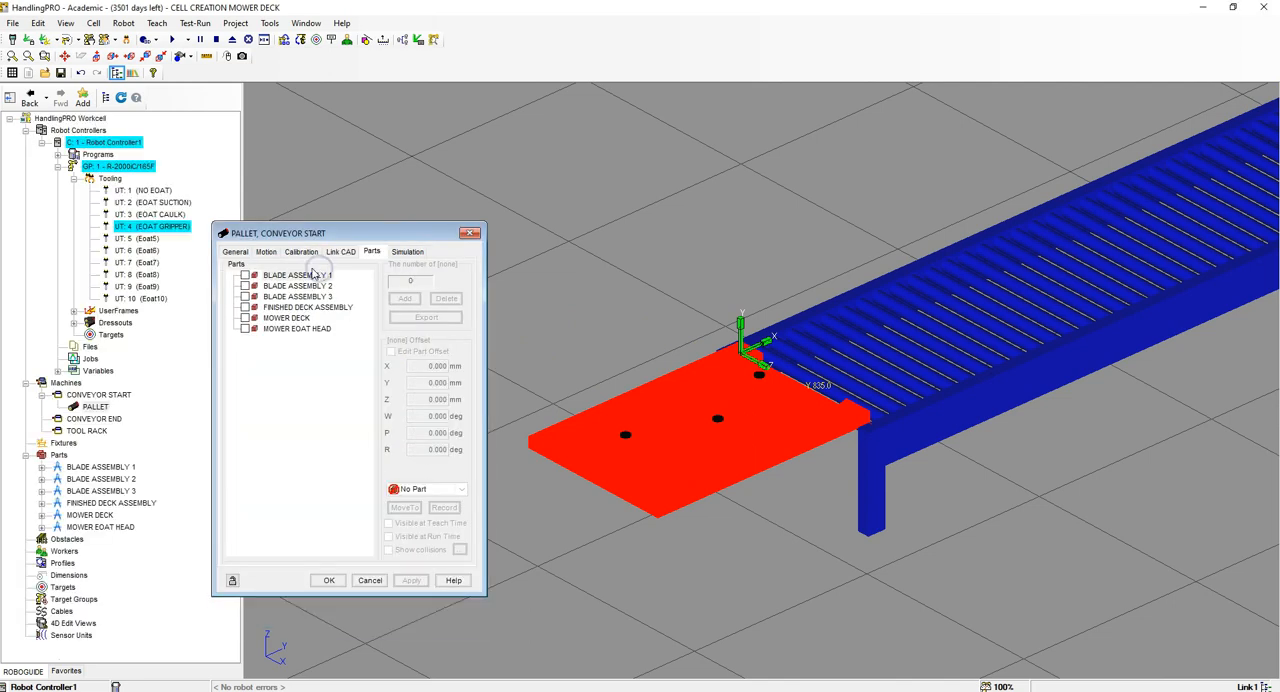
pyautogui.click(245, 275)
pyautogui.click(245, 286)
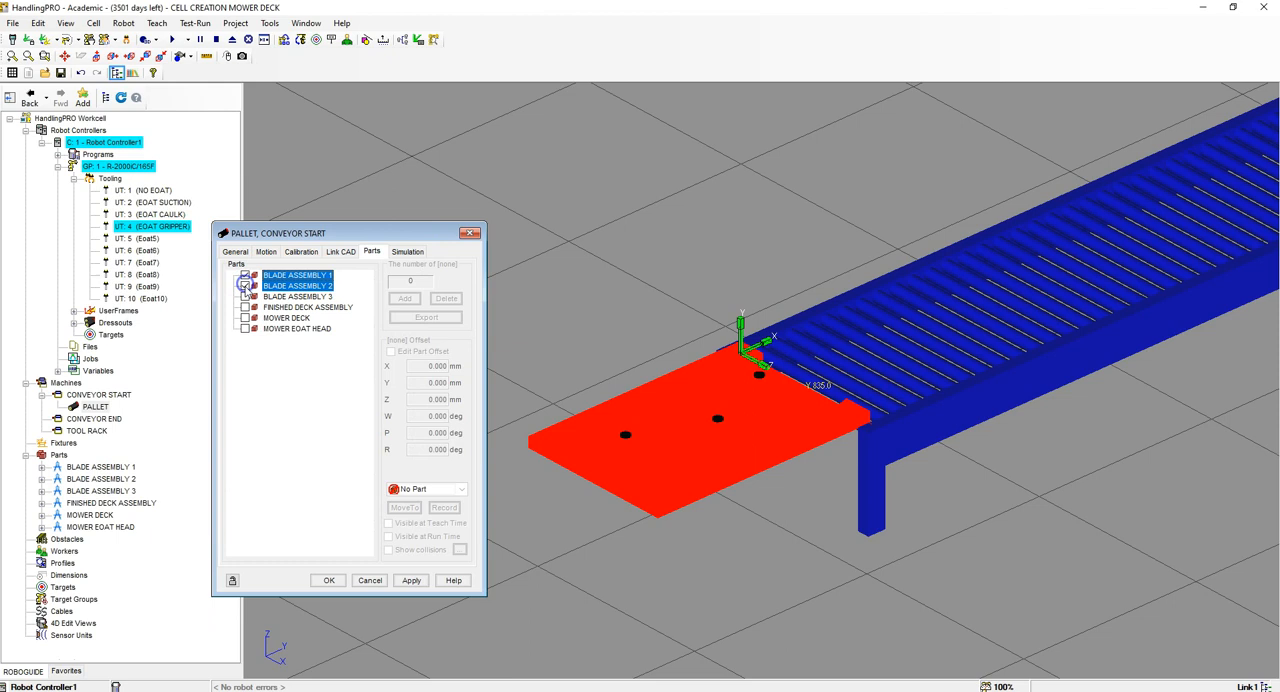
pyautogui.click(245, 297)
pyautogui.click(245, 318)
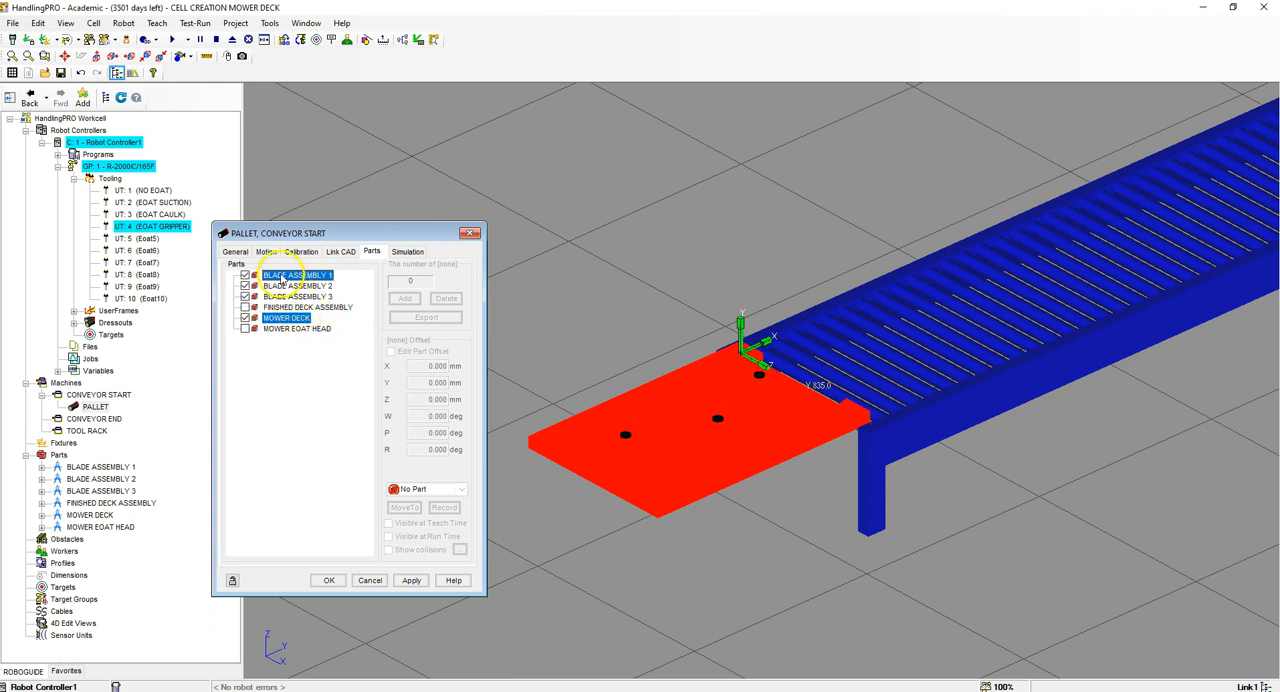
pyautogui.click(411, 580)
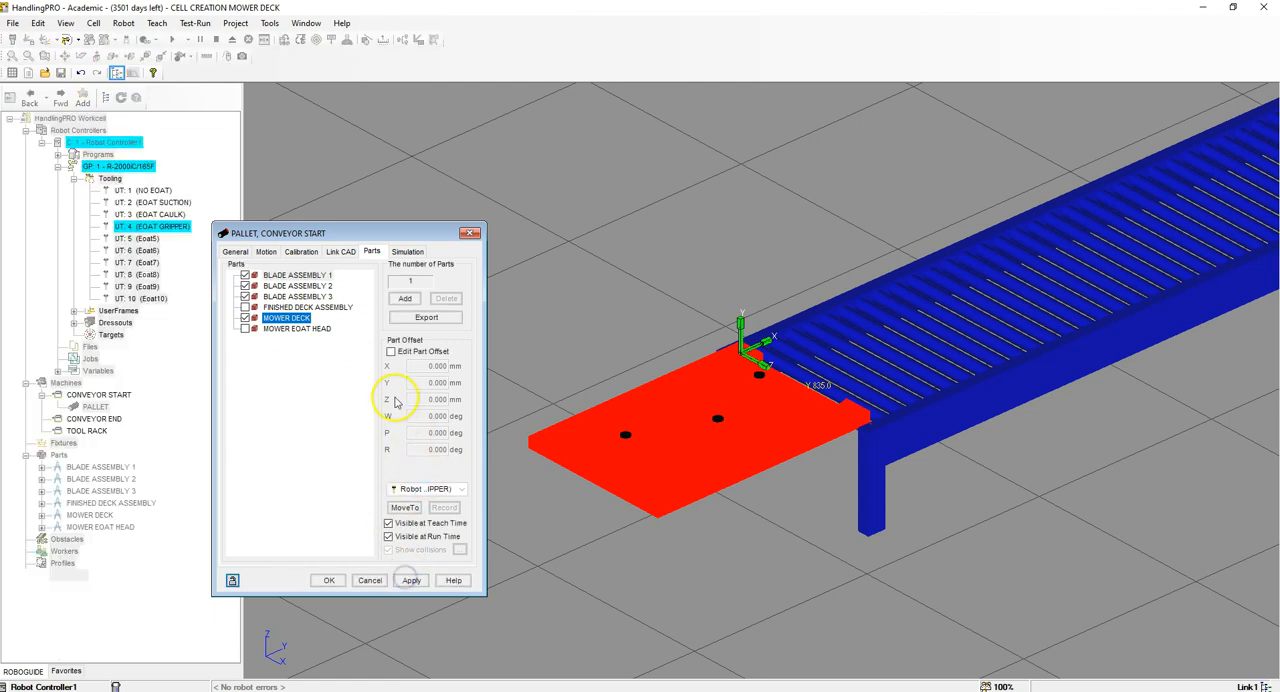
# Step: Enable offset editing for BLADE ASSEMBLY 1 on the pallet and enter X -140, Y 290, Z 72.5 mm
pyautogui.click(312, 276)
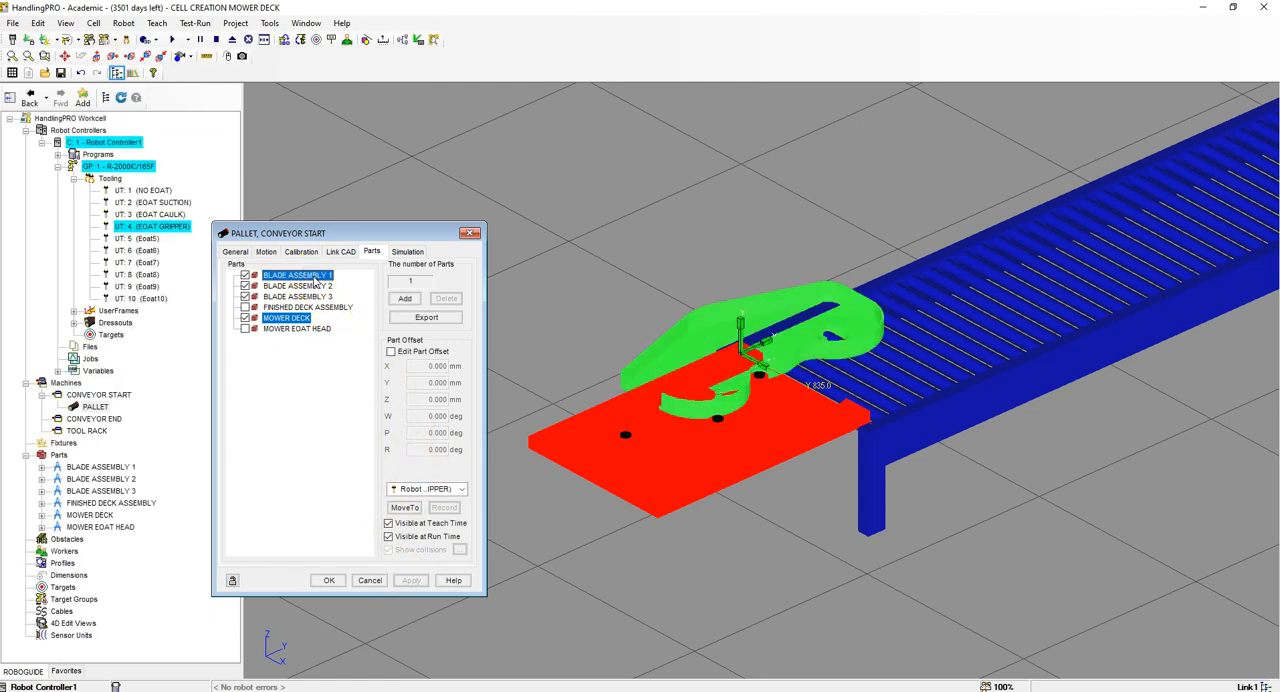
pyautogui.click(391, 351)
pyautogui.moveTo(432, 367); pyautogui.dragTo(476, 366)
pyautogui.write('-140')
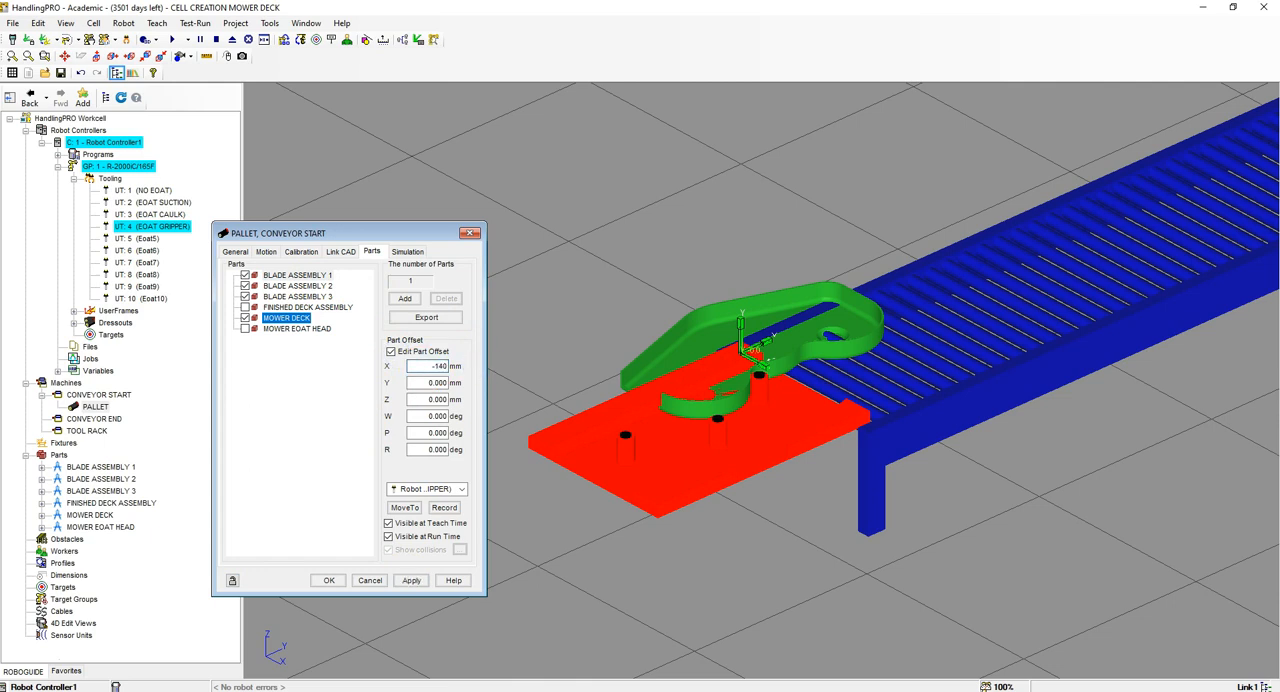
pyautogui.press('Tab')
pyautogui.write('25')
pyautogui.write('0')
pyautogui.press('Tab')
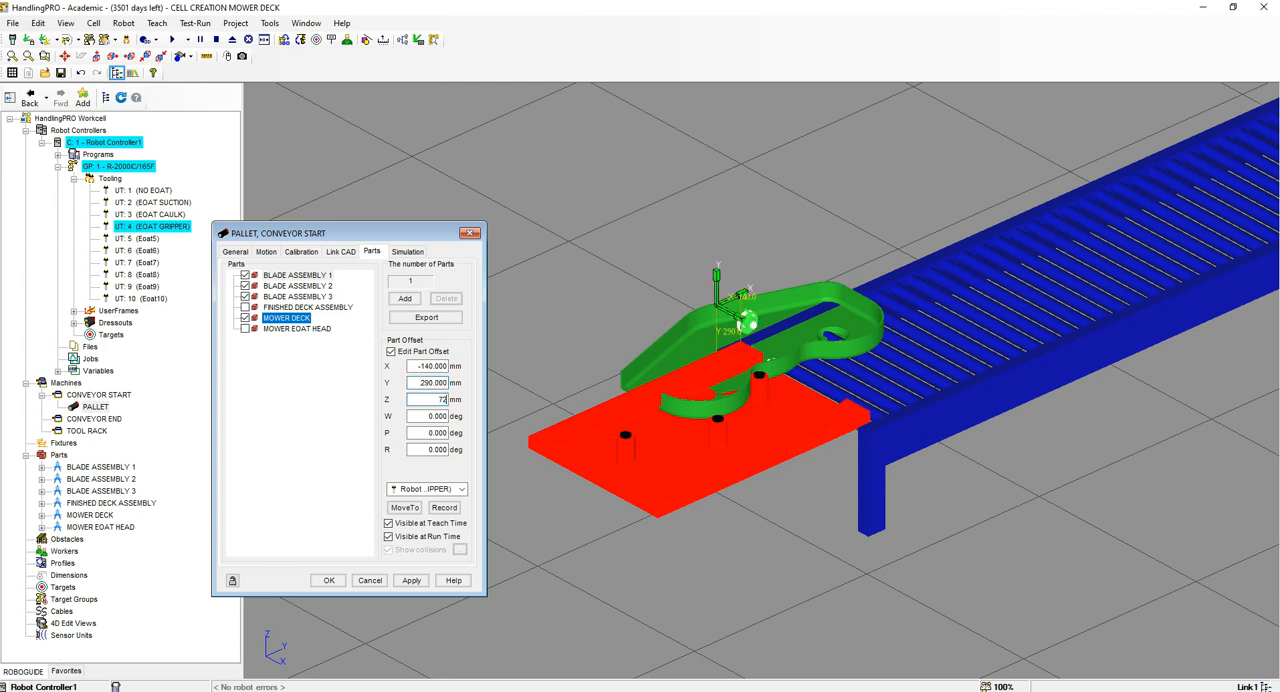
pyautogui.write('72.5')
pyautogui.press('Tab')
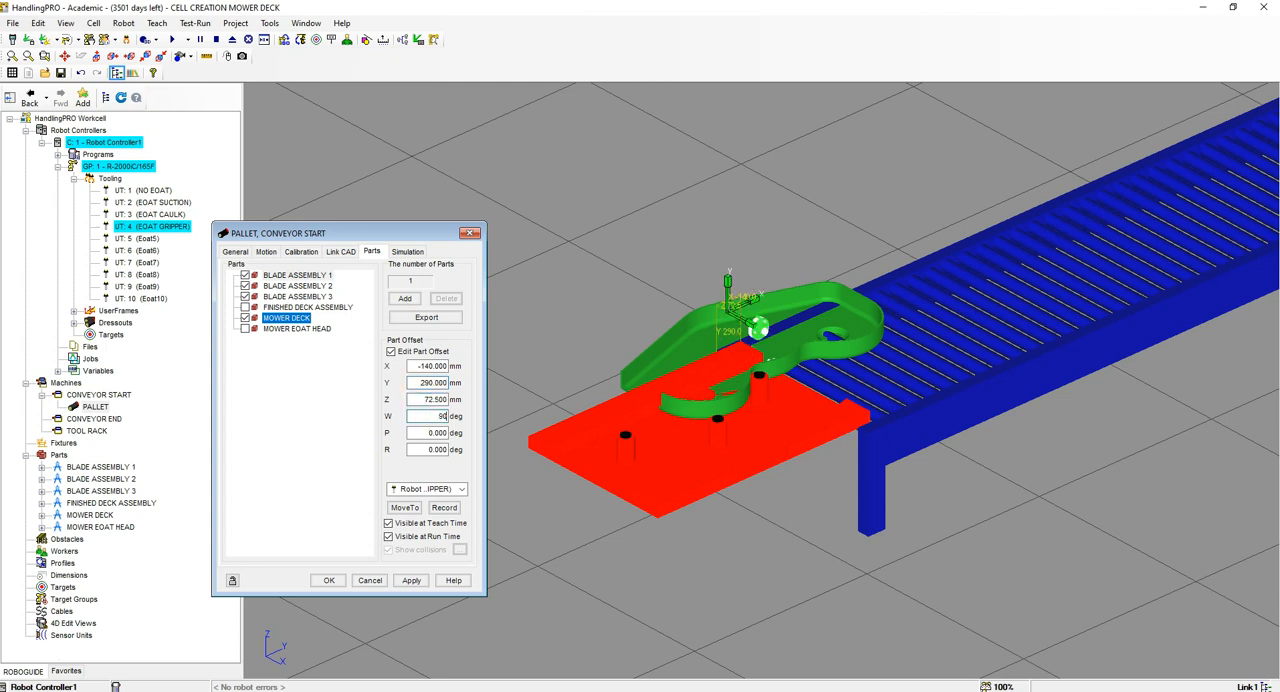
# Step: Rotate BLADE ASSEMBLY 1 to W 90 and P 90 degrees and apply its part offset
pyautogui.write('90')
pyautogui.press('Tab')
pyautogui.write('90')
pyautogui.press('Tab')
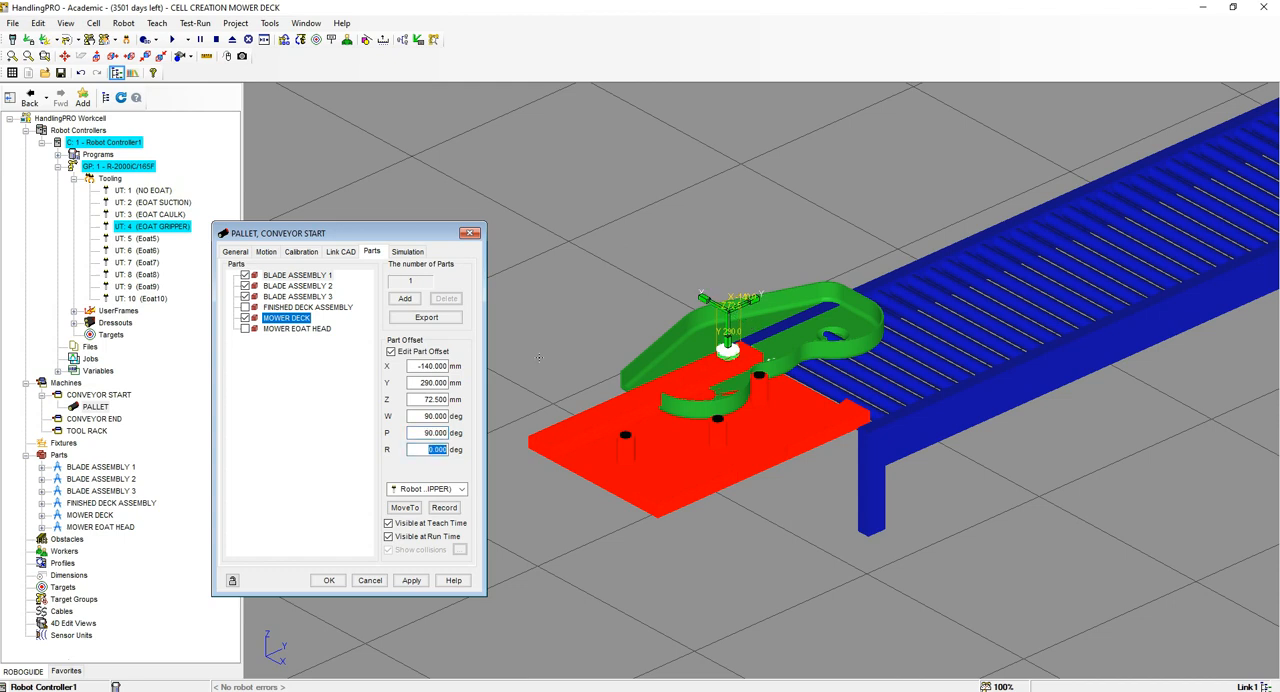
pyautogui.click(411, 580)
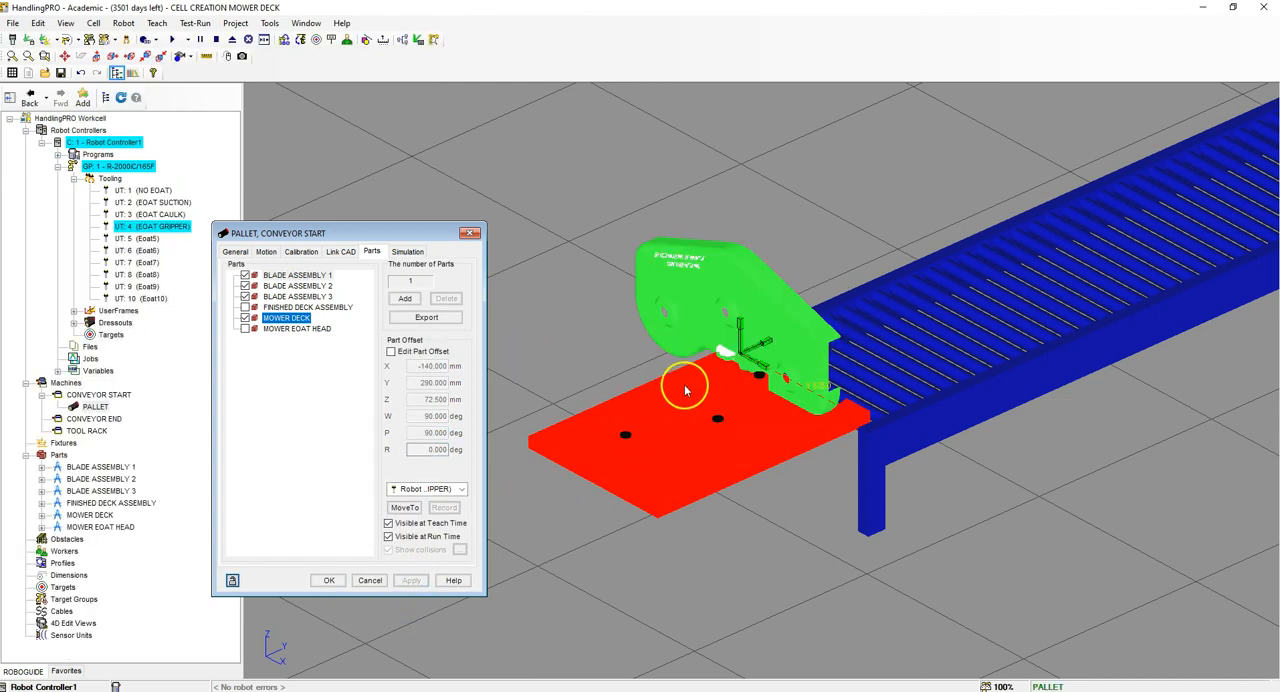
# Step: Offset BLADE ASSEMBLY 2 on the pallet to X -280, Y 290, Z 72.5 mm with W and P at 90 degrees, and apply
pyautogui.click(316, 287)
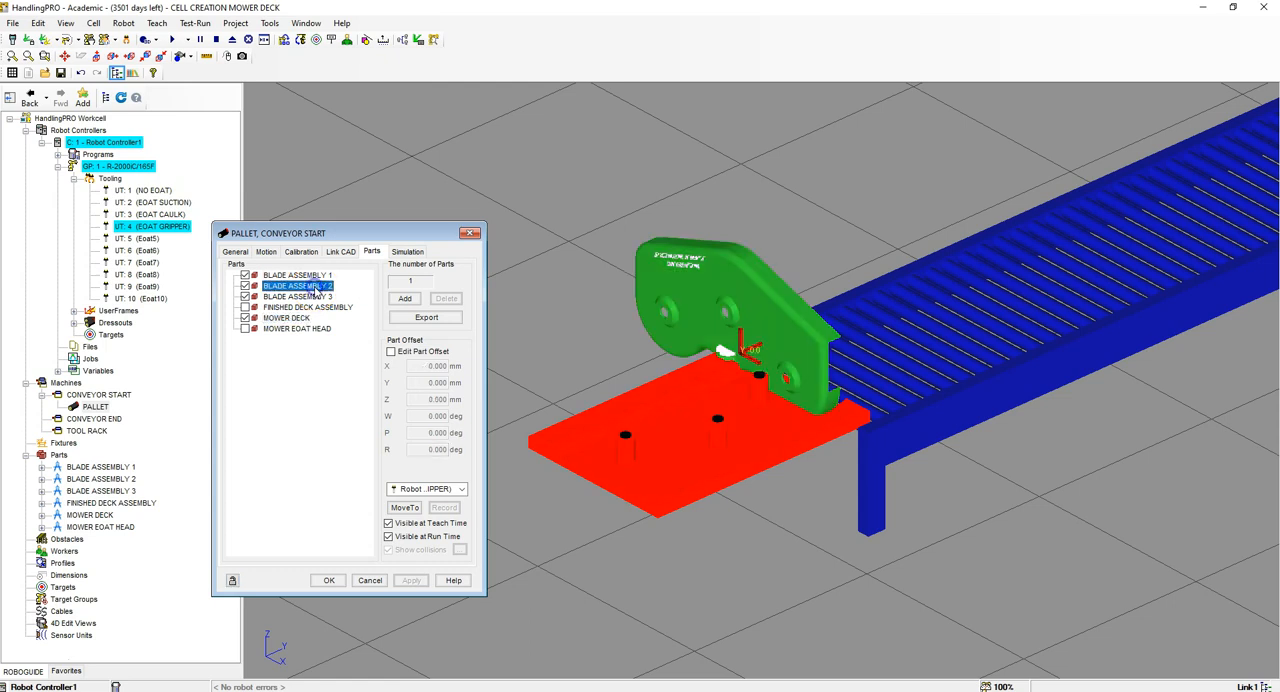
pyautogui.click(390, 351)
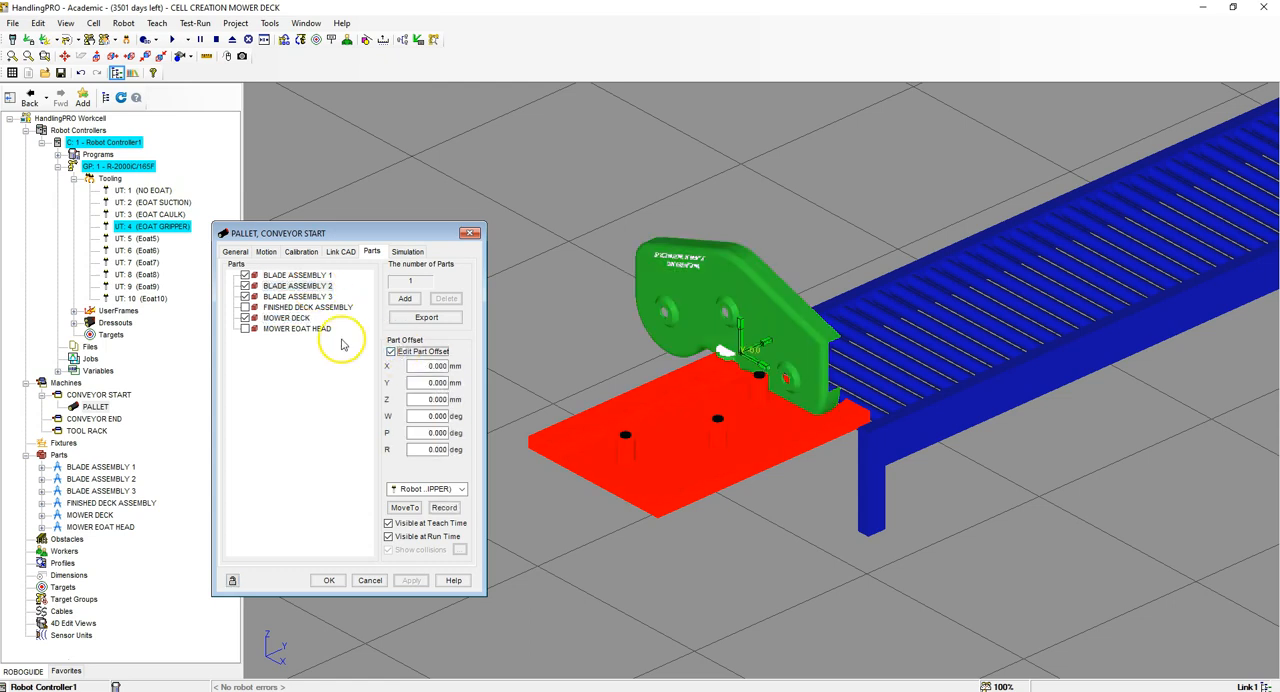
pyautogui.press('Tab')
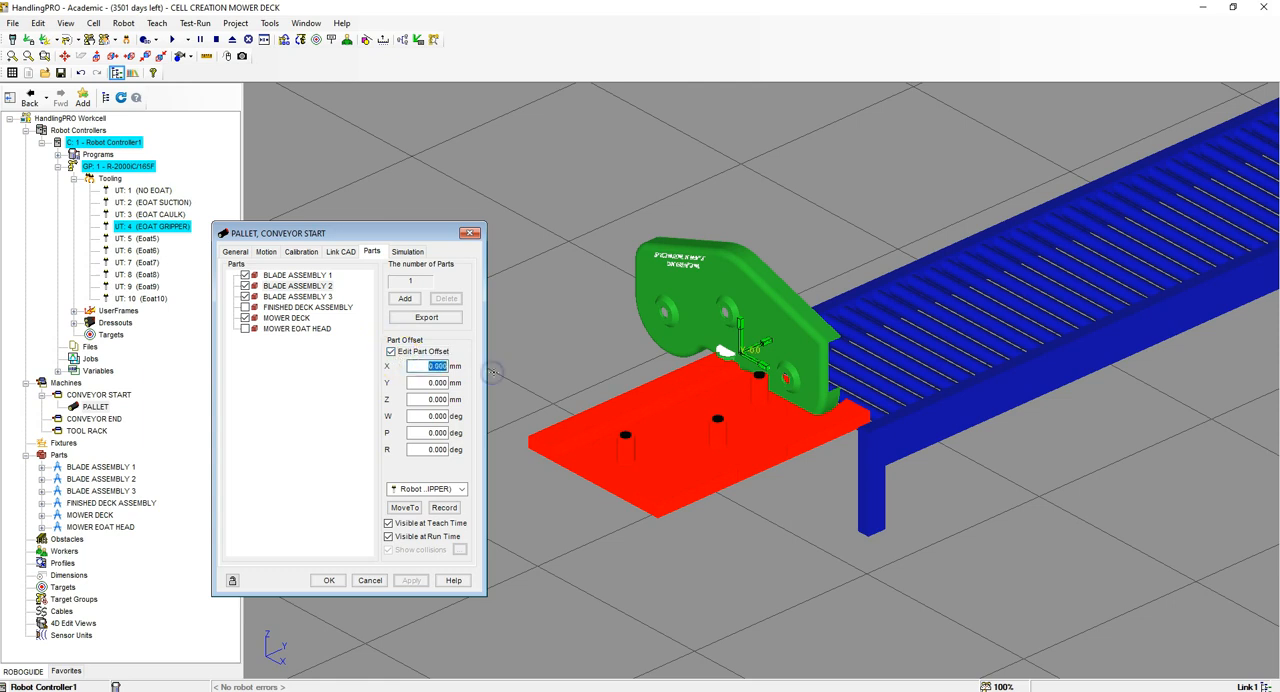
pyautogui.write('-280')
pyautogui.press('Tab')
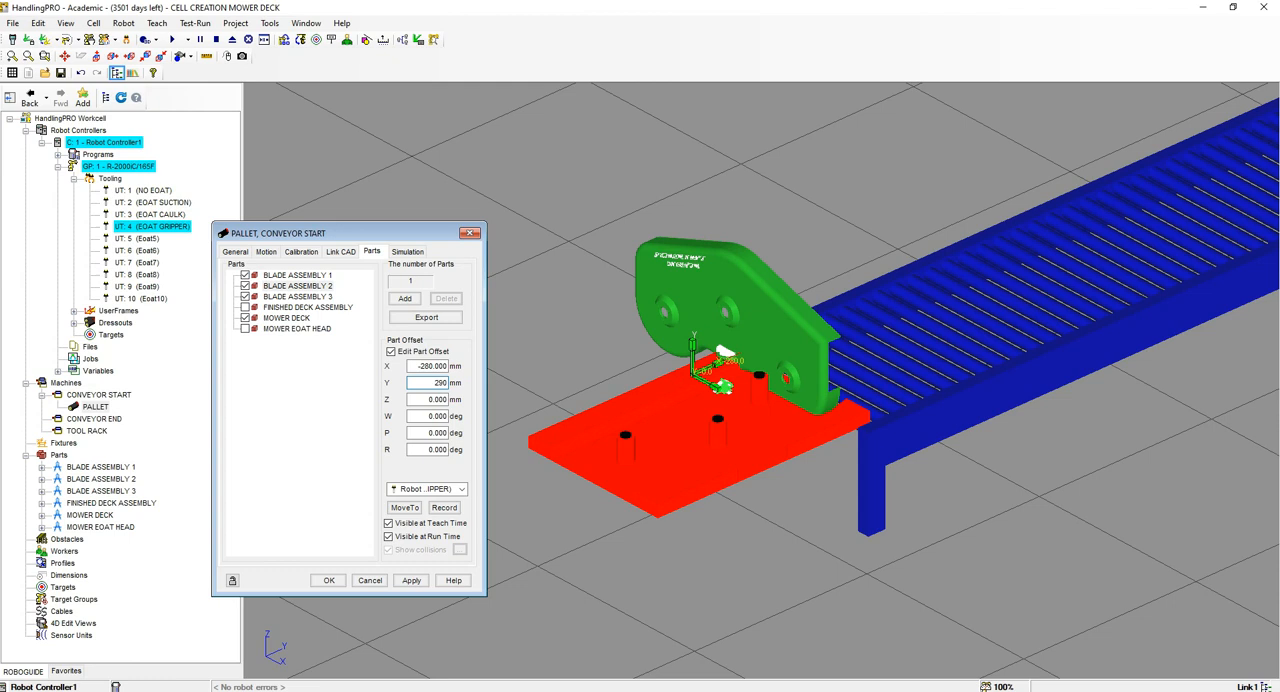
pyautogui.write('290')
pyautogui.press('Tab')
pyautogui.write('72')
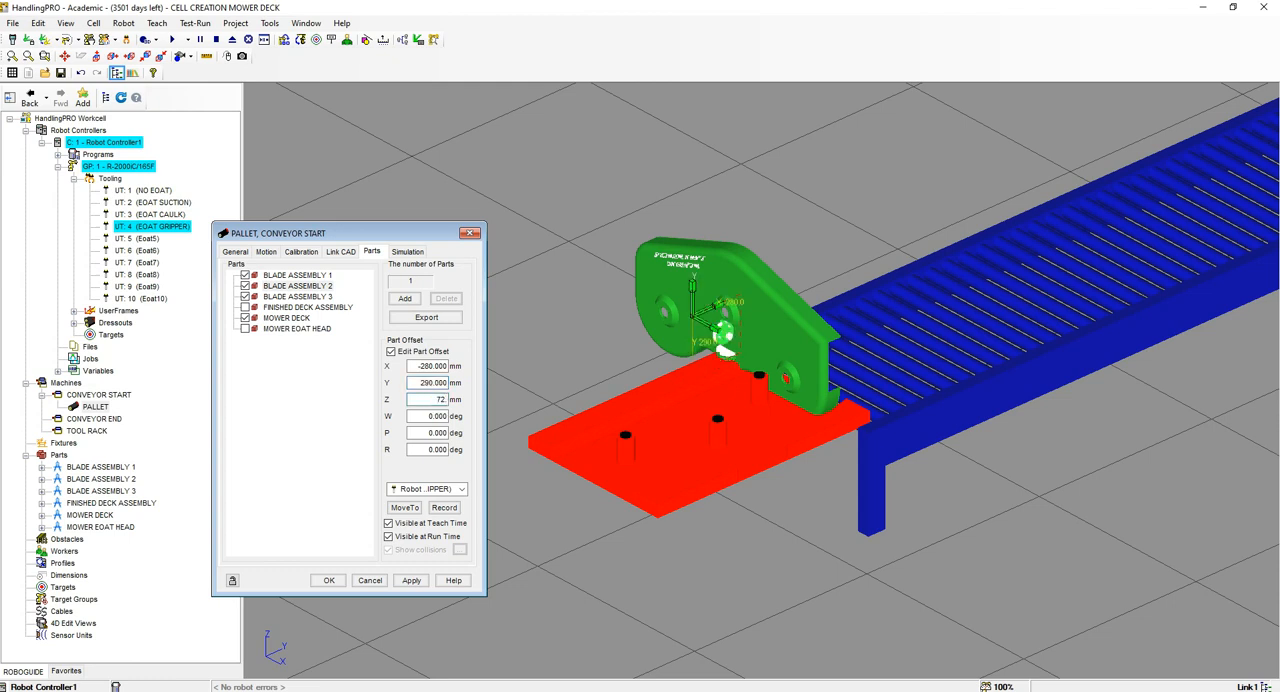
pyautogui.write('.5')
pyautogui.press('Tab')
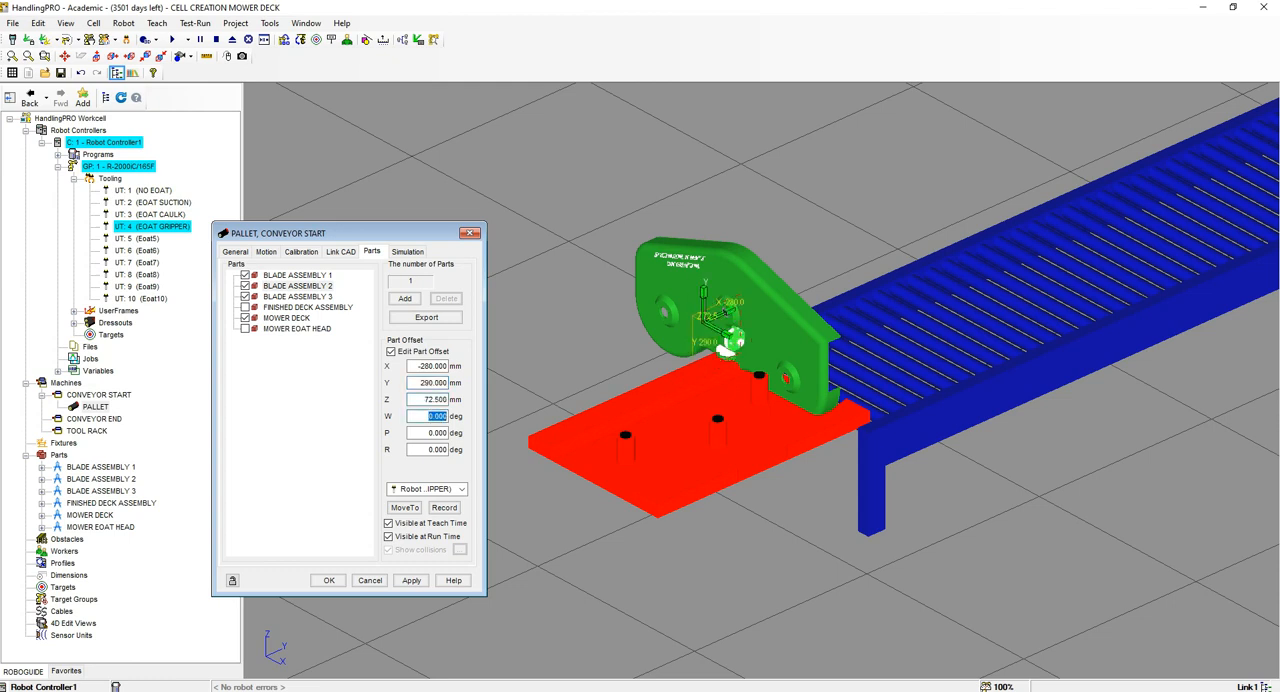
pyautogui.write('90')
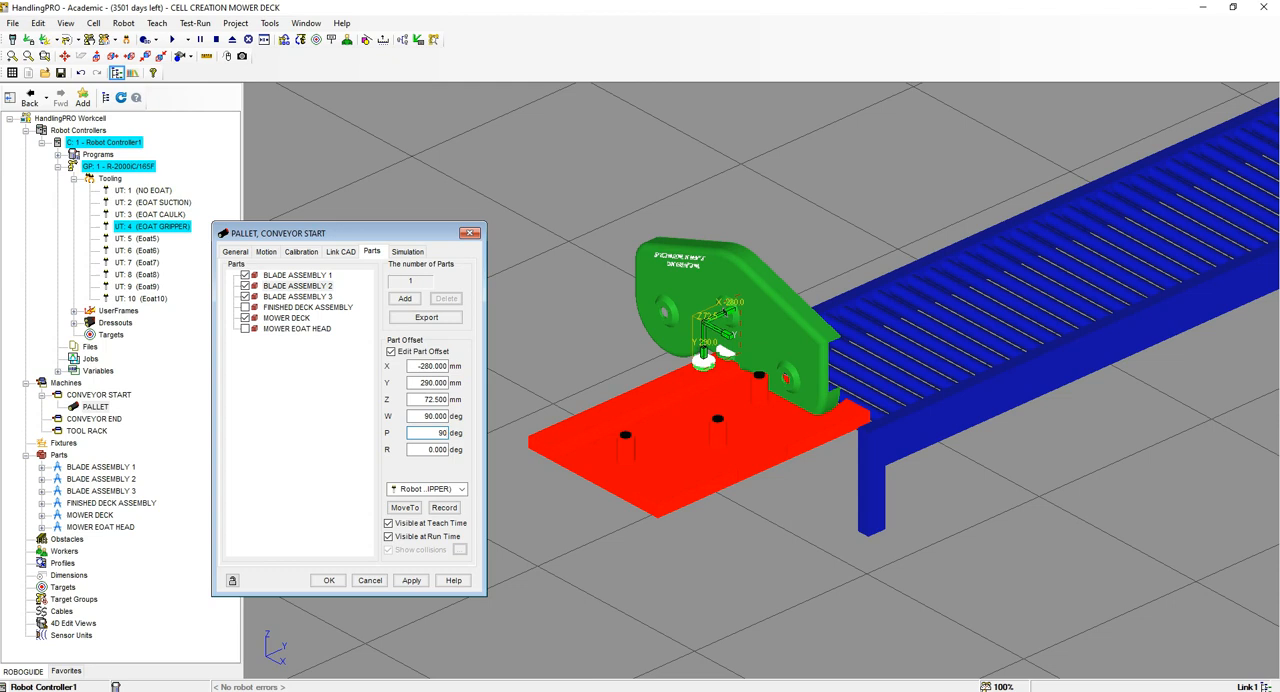
pyautogui.click(411, 580)
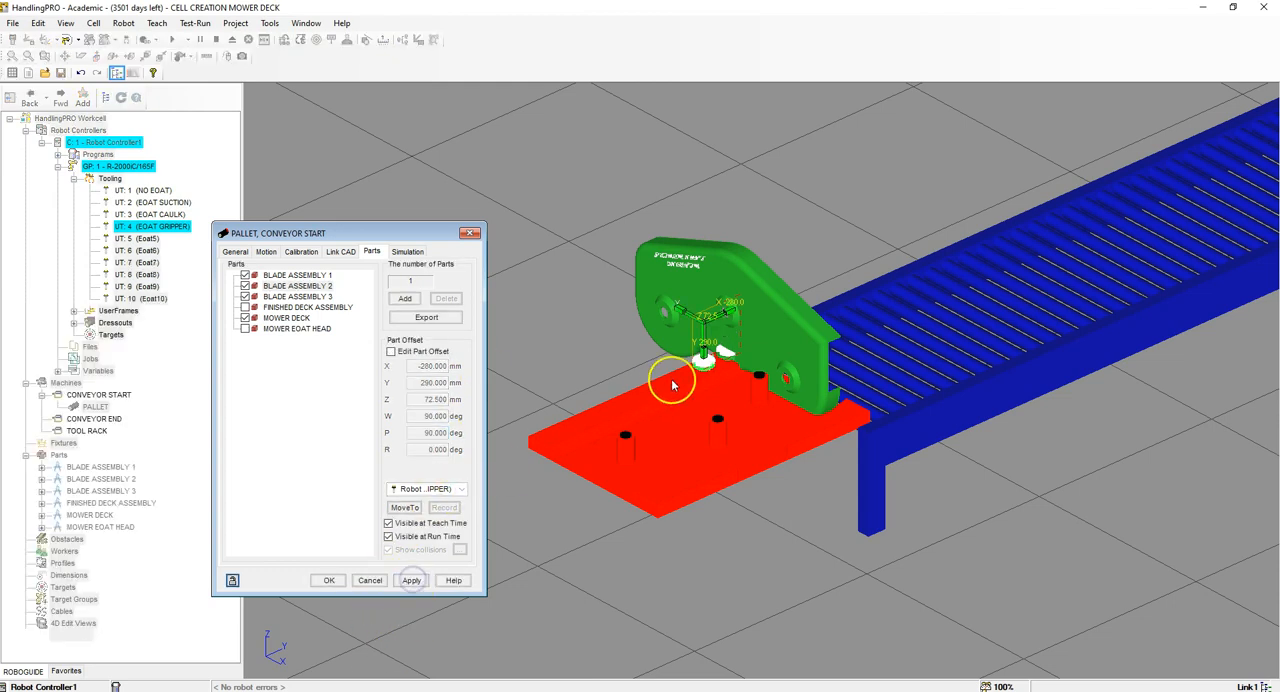
# Step: Enter a part offset for BLADE ASSEMBLY 3 of X -280, Y 290, Z 72.5 mm with W and P at 90 degrees
pyautogui.click(297, 298)
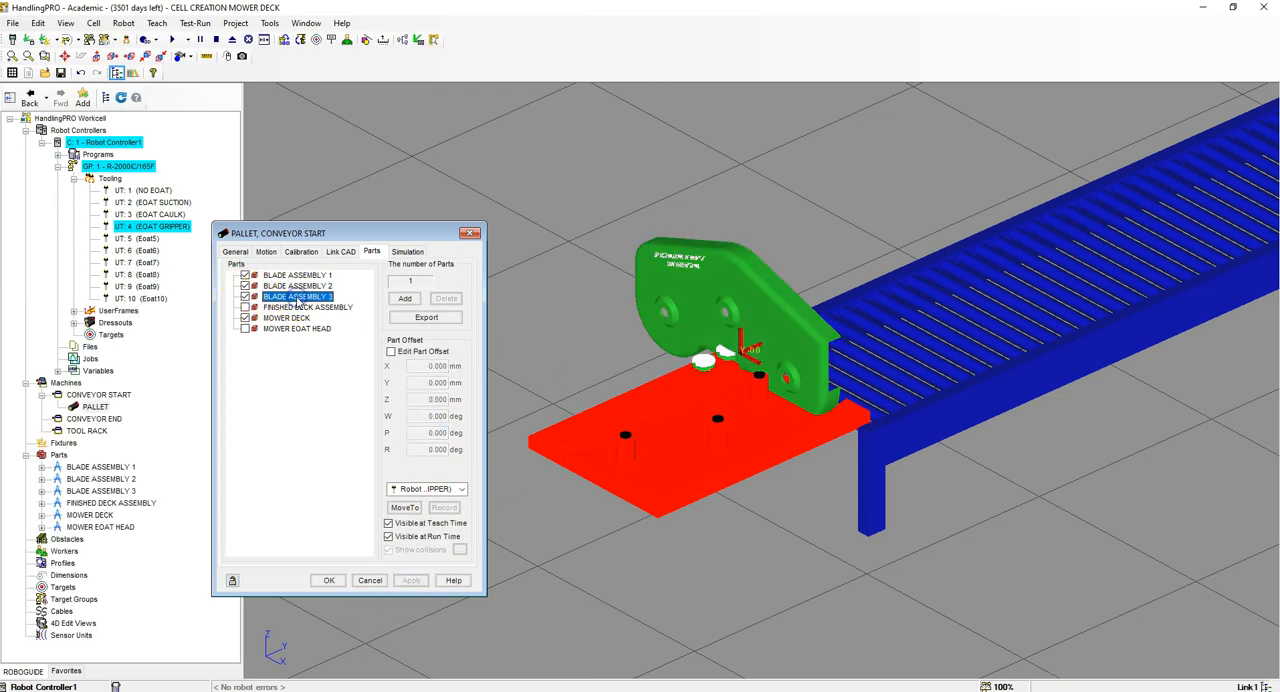
pyautogui.click(390, 351)
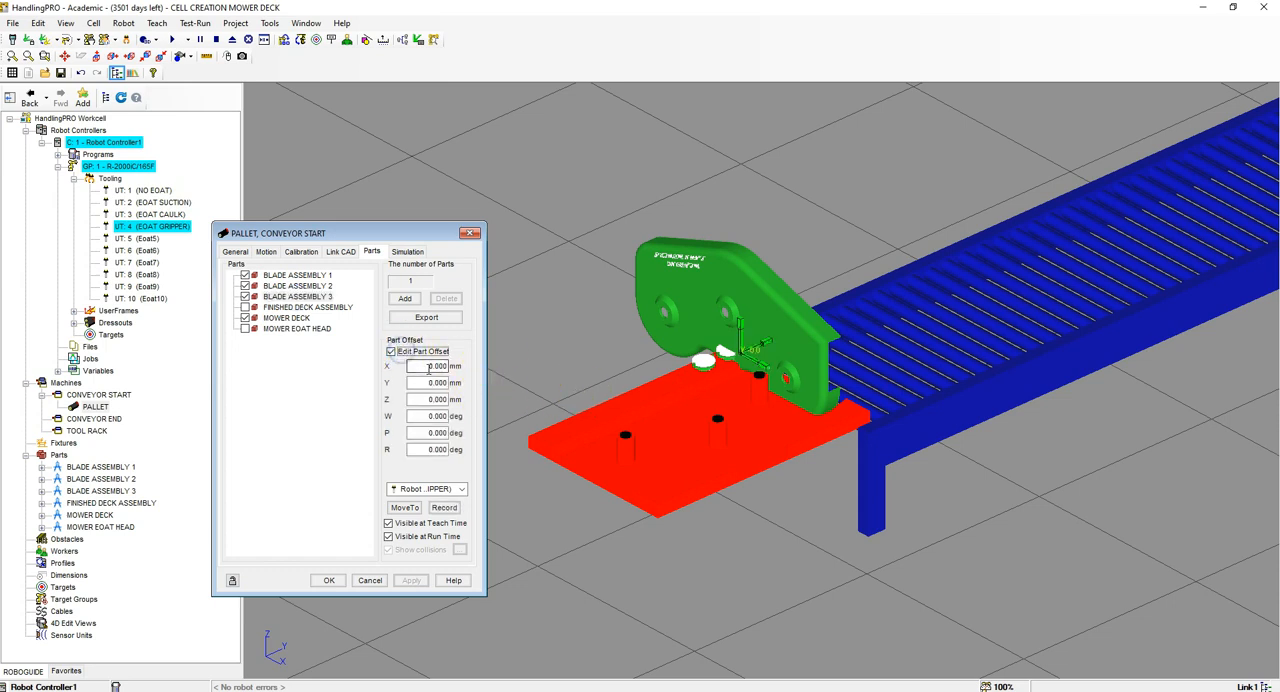
pyautogui.doubleClick(428, 367)
pyautogui.press('Delete')
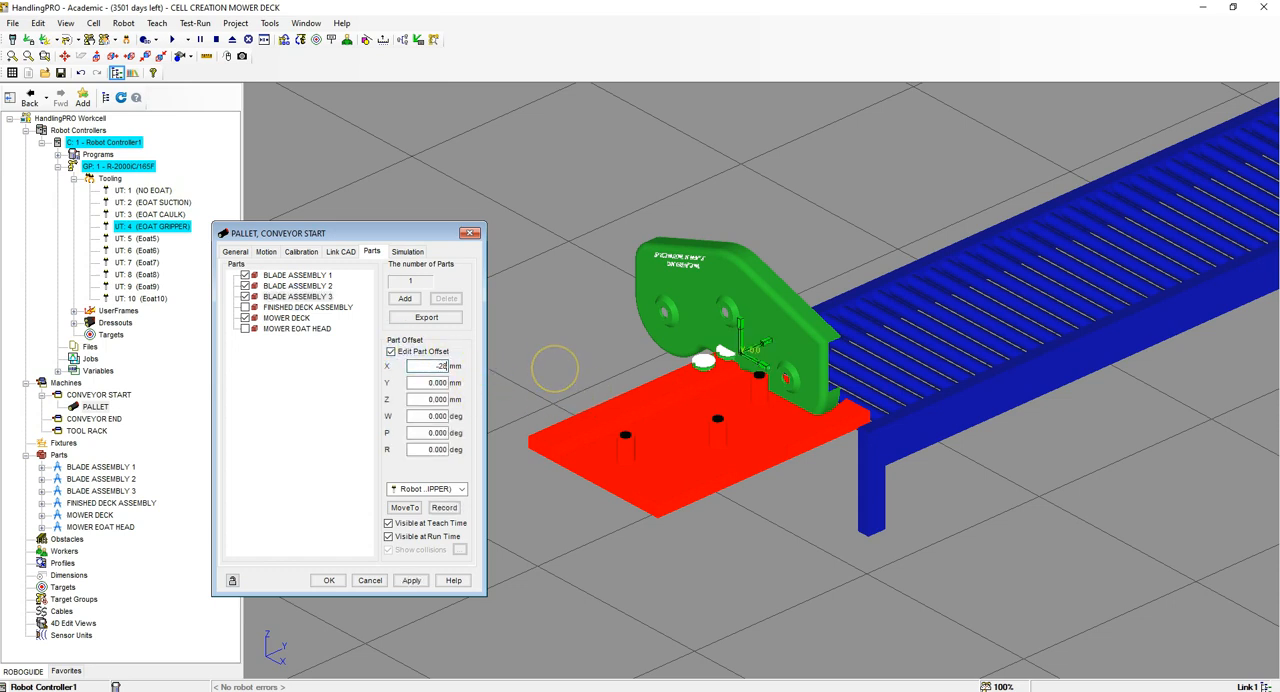
pyautogui.write('-280')
pyautogui.press('Tab')
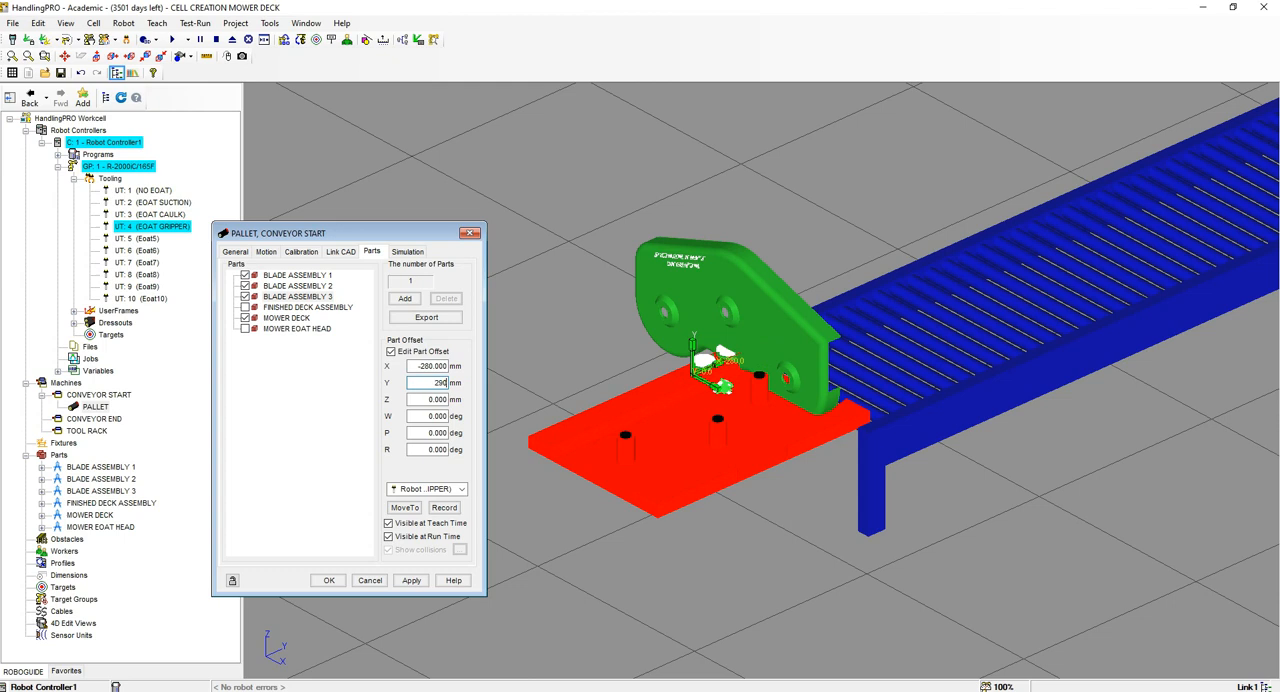
pyautogui.write('290')
pyautogui.press('Tab')
pyautogui.write('72.5')
pyautogui.press('Tab')
pyautogui.write('90')
pyautogui.press('Tab')
pyautogui.press('Return')
# Step: Change the X offset of BLADE ASSEMBLY 3 to -440 mm and apply it
pyautogui.scroll(5, 533, 364)
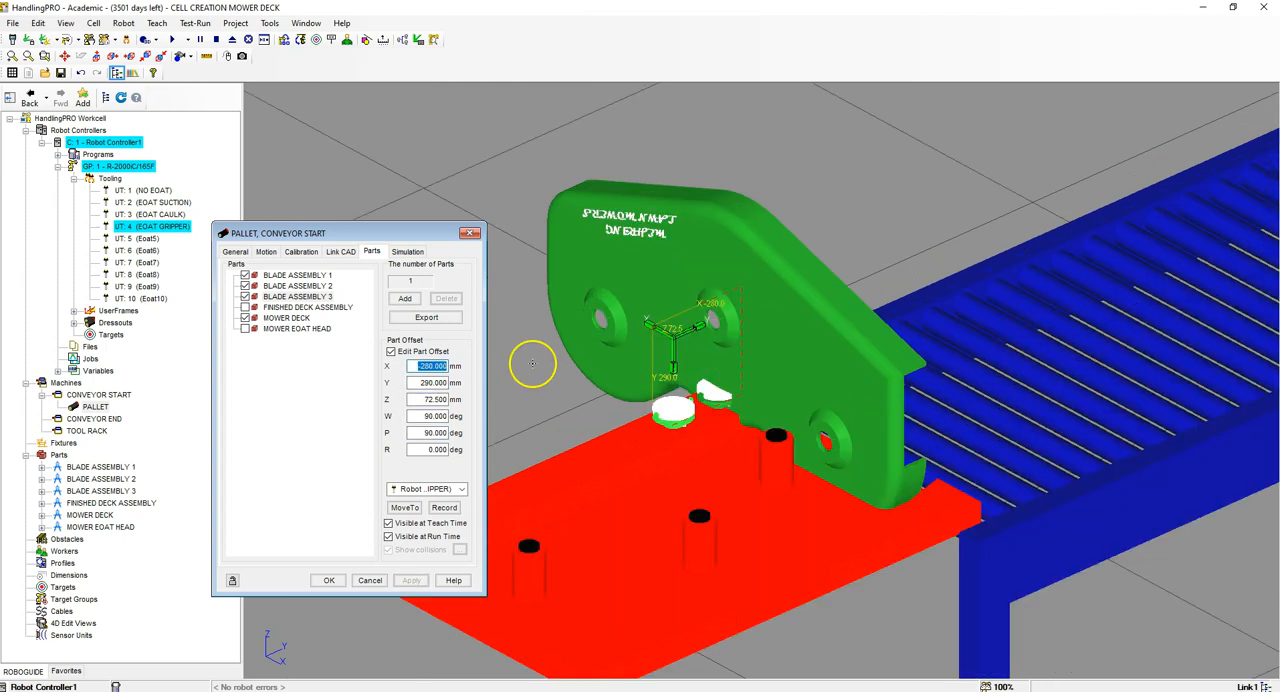
pyautogui.write('-440')
pyautogui.press('Return')
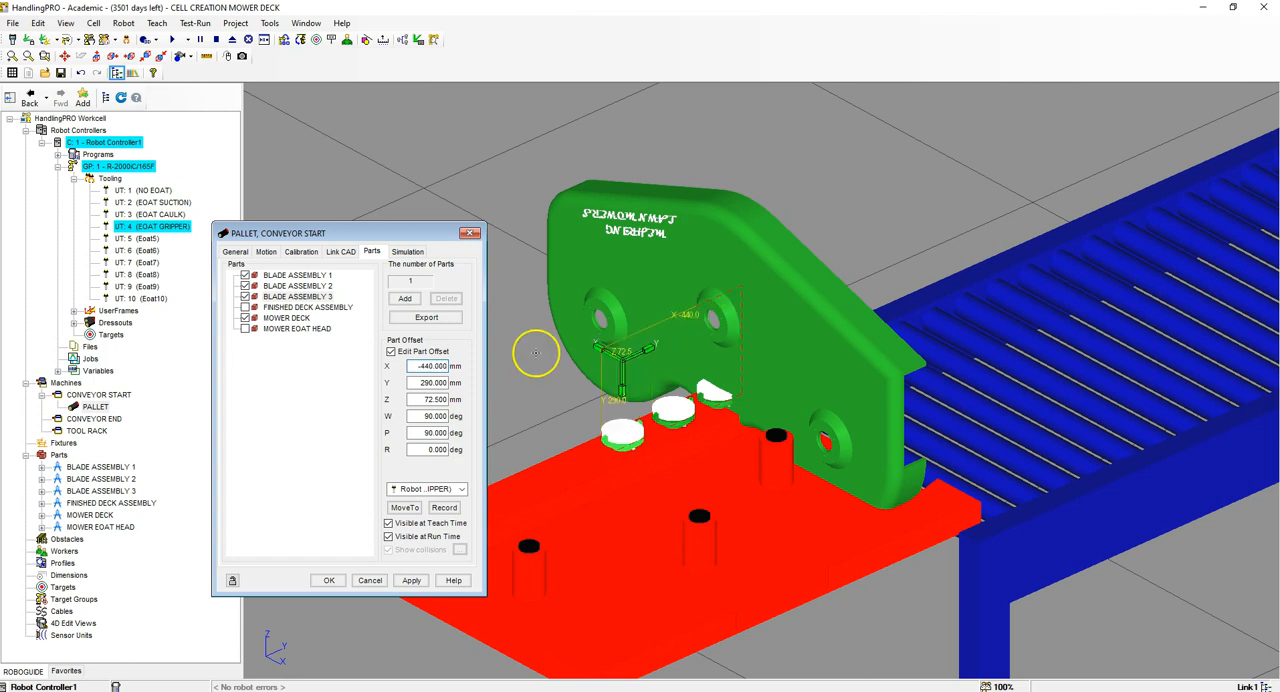
pyautogui.click(411, 580)
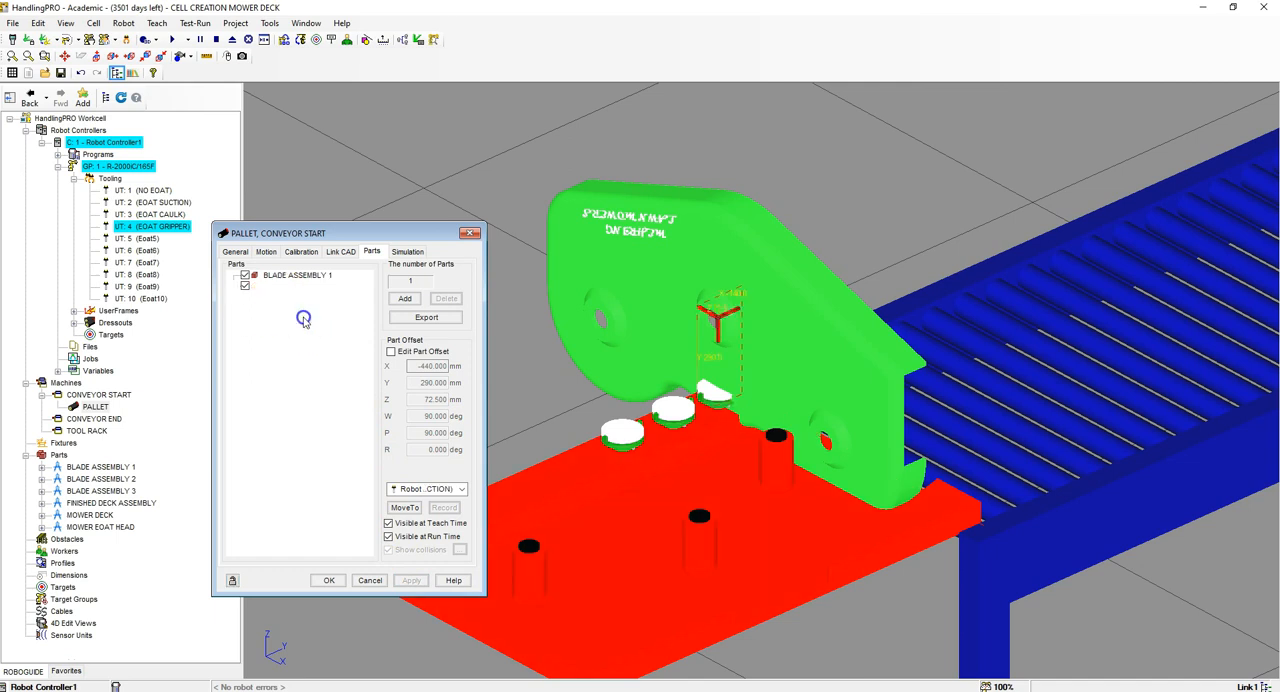
# Step: Enable part offset editing for MOWER DECK on the pallet and set X to -616.95 mm and Y to 120 mm
pyautogui.click(390, 352)
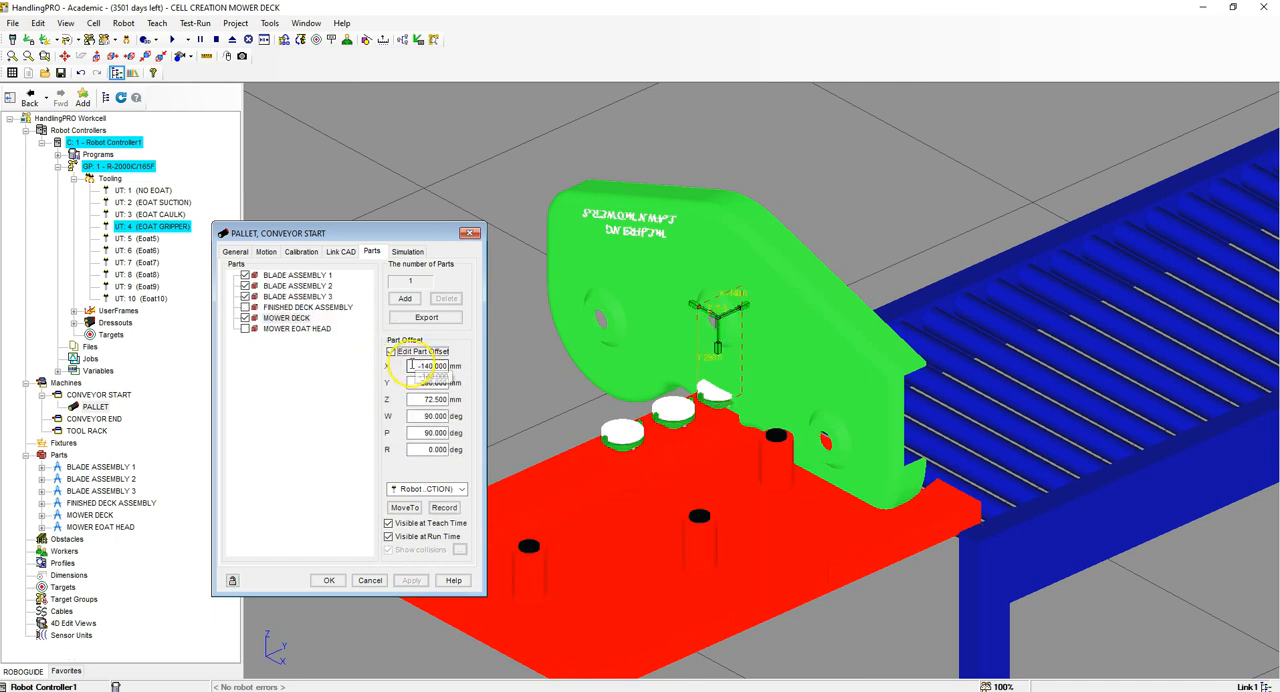
pyautogui.doubleClick(411, 366)
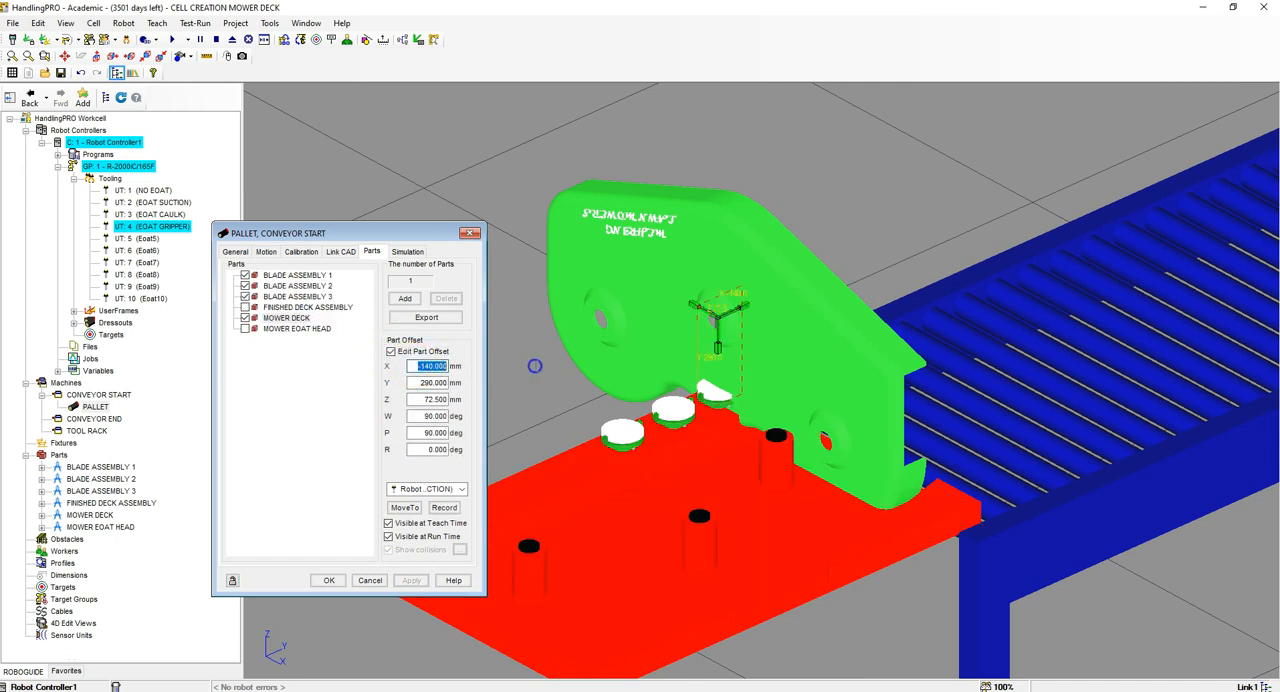
pyautogui.write('-616.95')
pyautogui.press('Tab')
pyautogui.write('1')
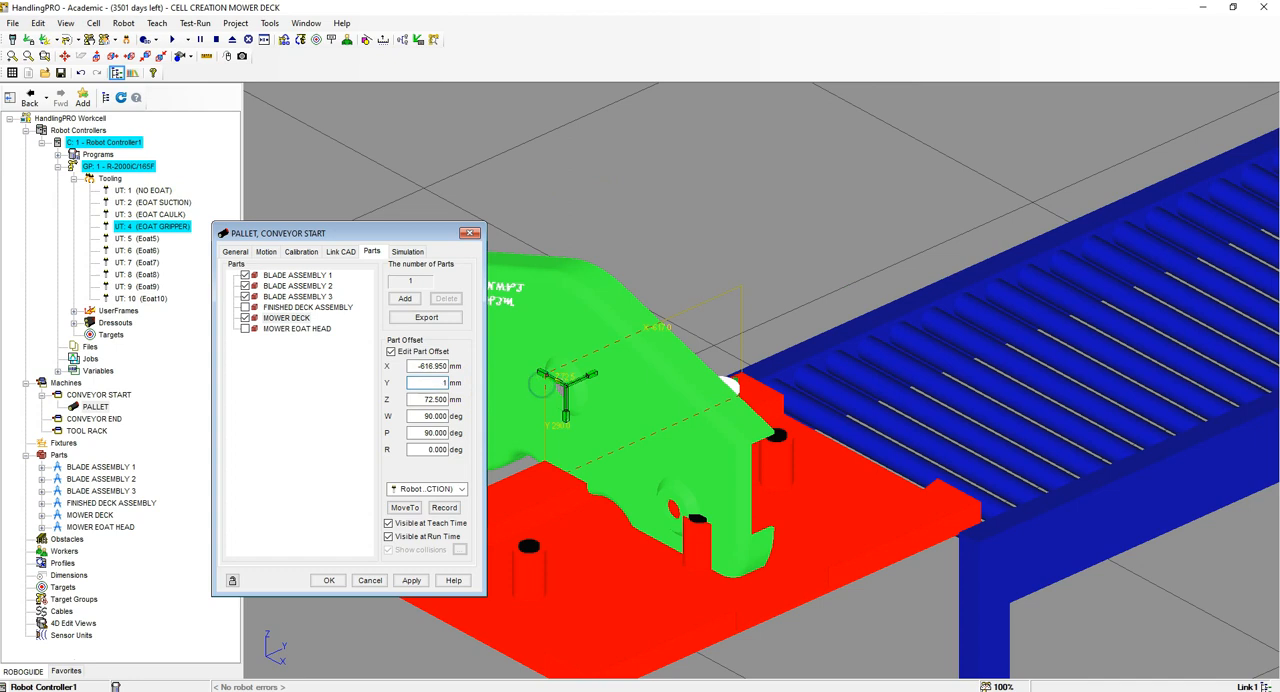
pyautogui.press('Tab')
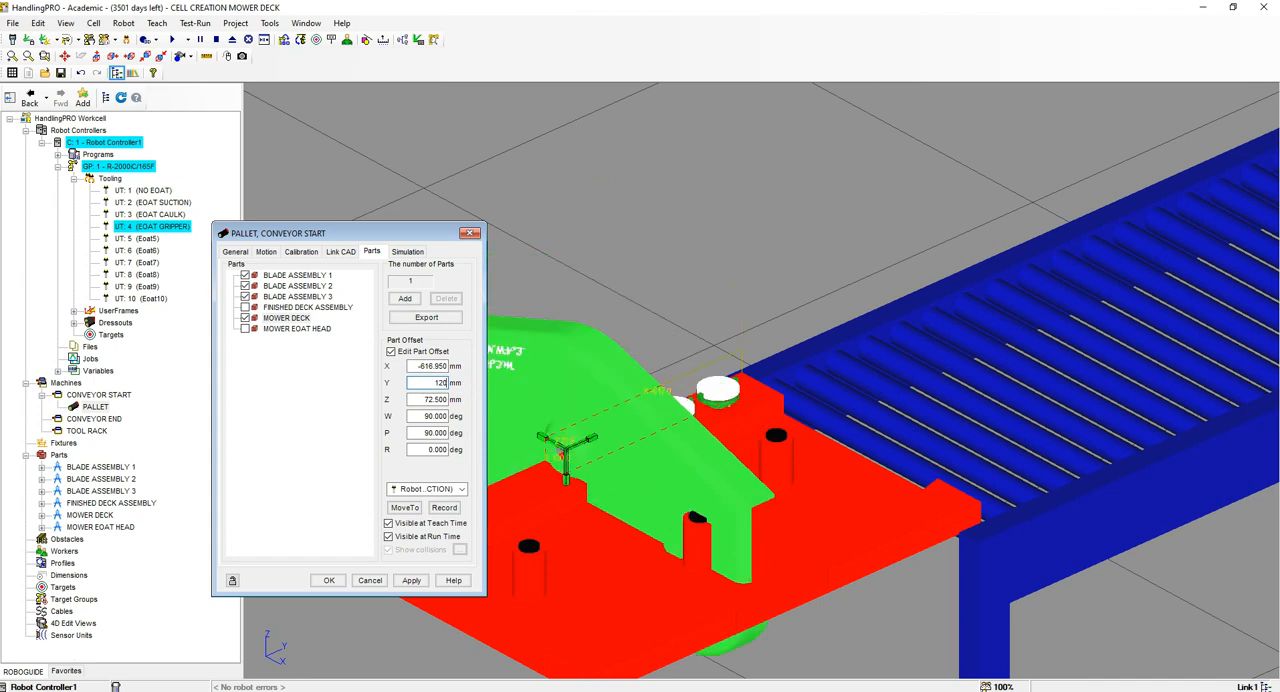
# Step: Set the MOWER DECK offset to Z 533.05 mm with W 180, P 0 and R 0 degrees, and apply it
pyautogui.write('533')
pyautogui.press('Tab')
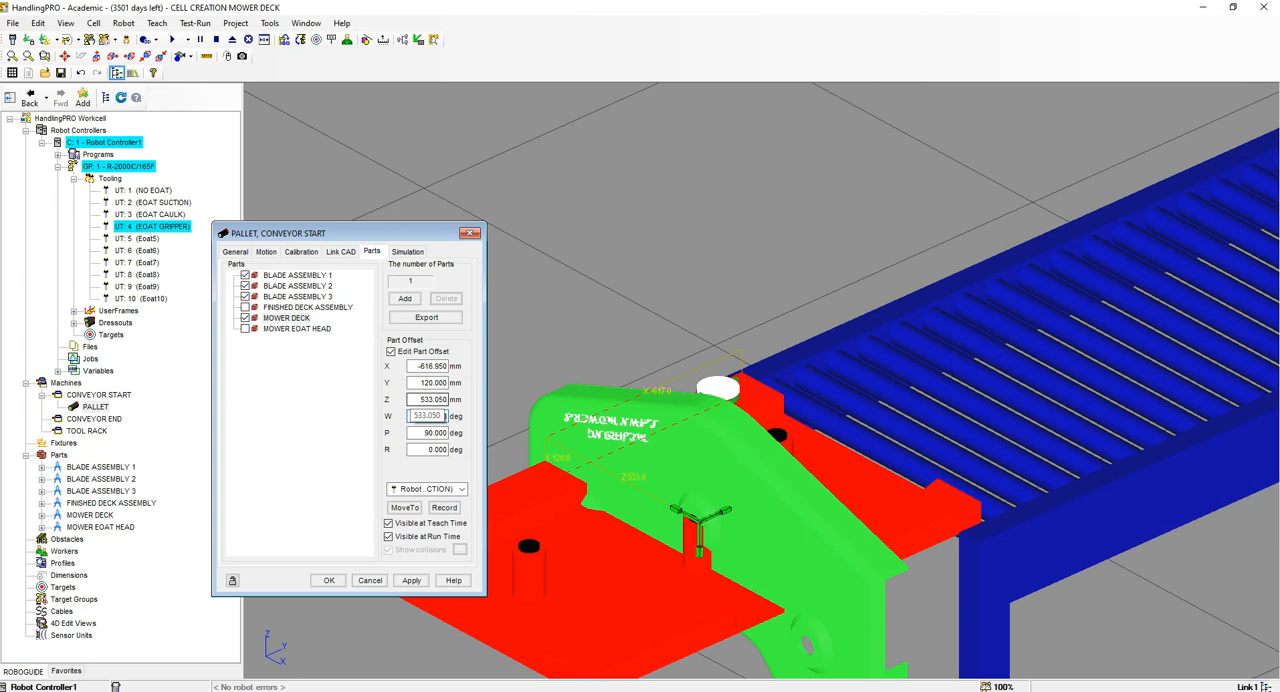
pyautogui.press('Tab')
pyautogui.write('0')
pyautogui.press('Tab')
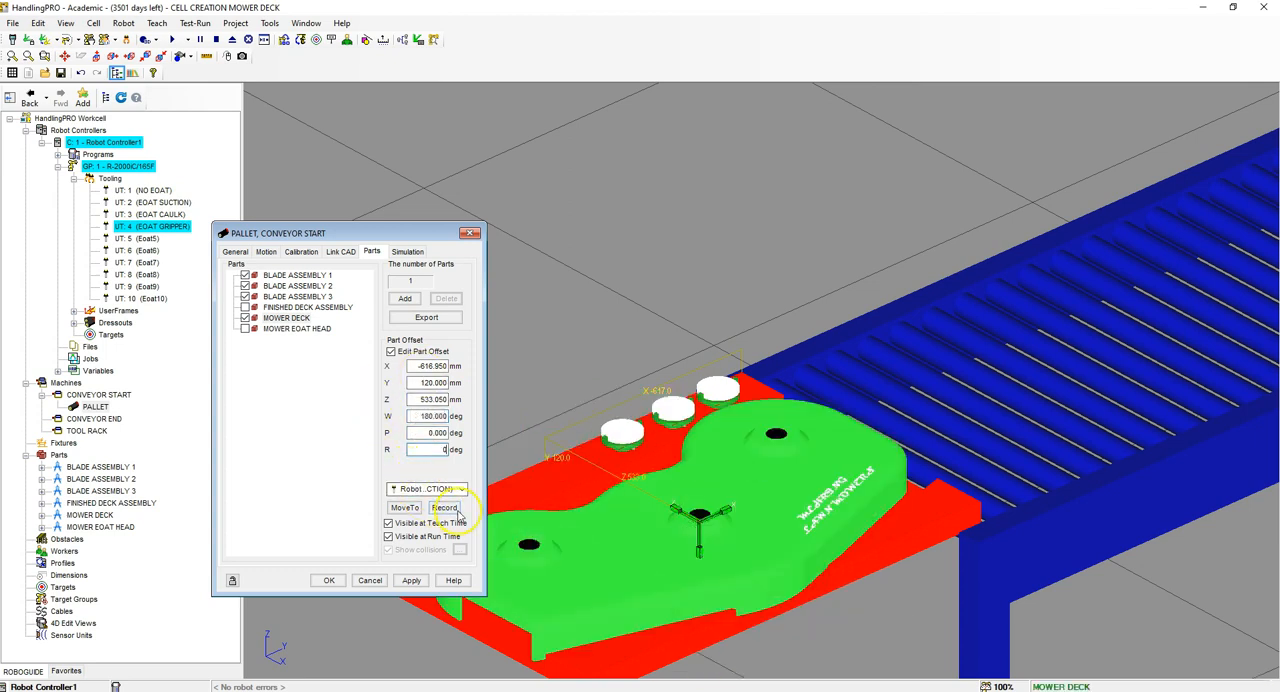
pyautogui.click(412, 581)
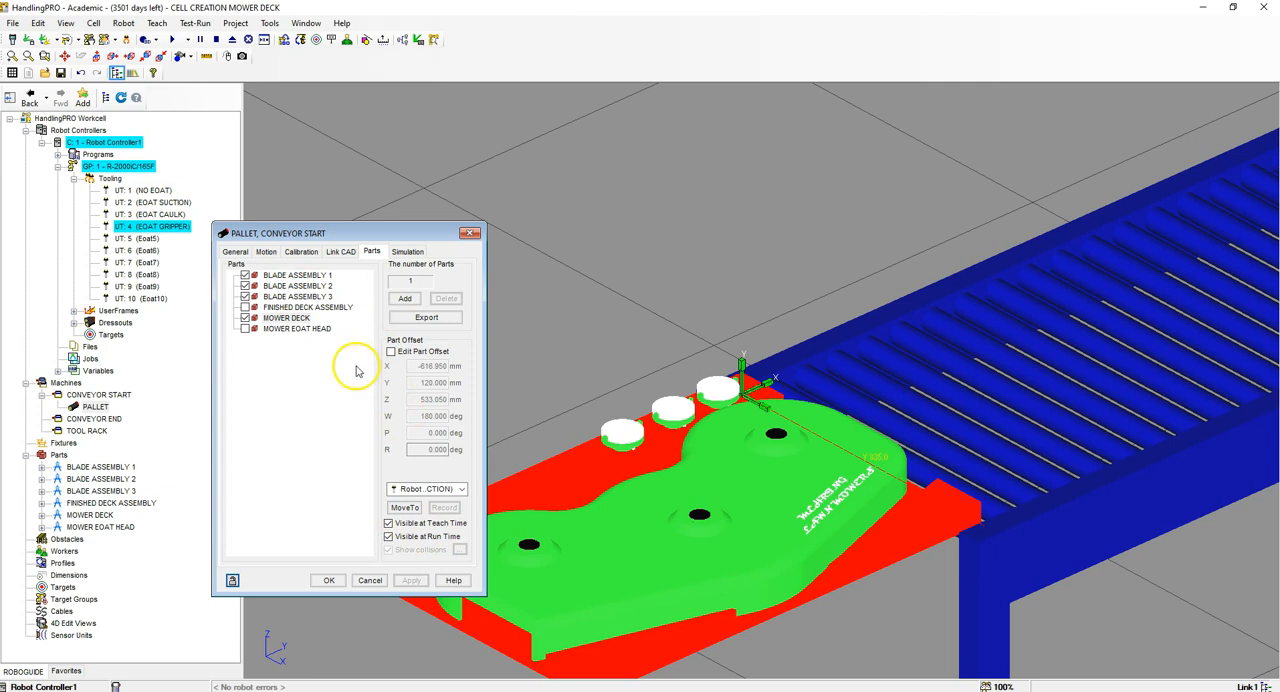
# Step: In the pallet's simulation settings, disallow placing of BLADE ASSEMBLY 1, BLADE ASSEMBLY 2 and BLADE ASSEMBLY 3
pyautogui.click(415, 252)
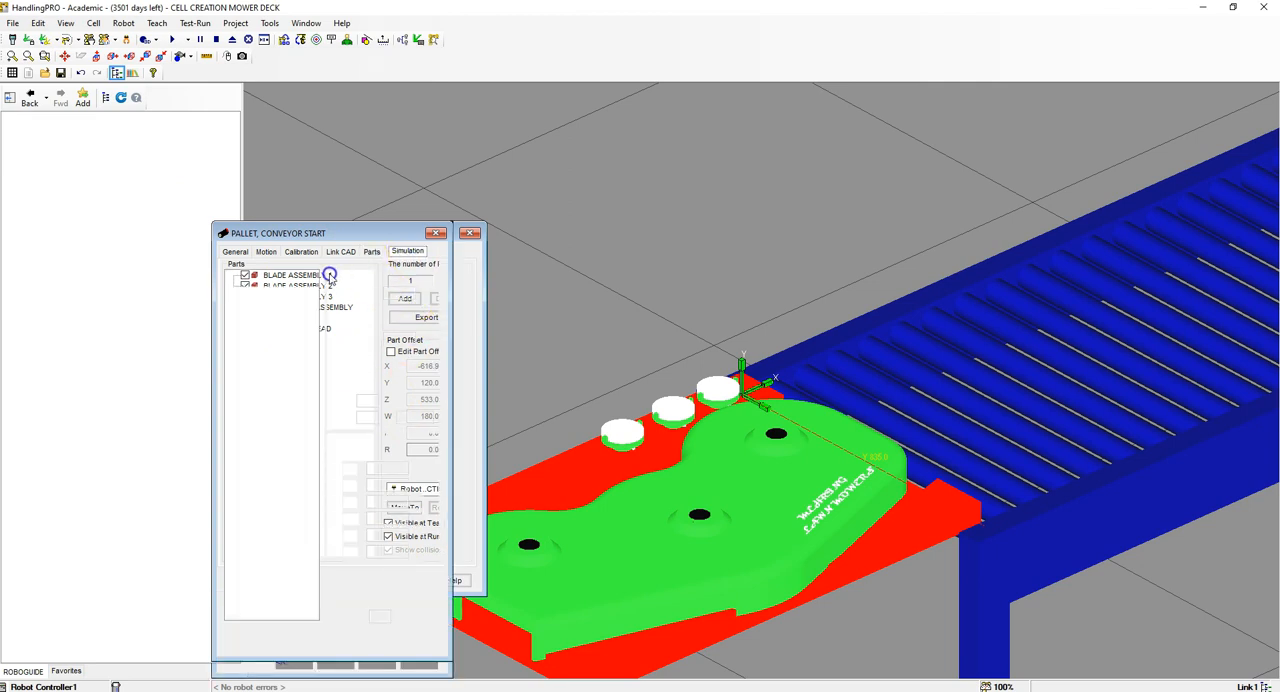
pyautogui.click(284, 293)
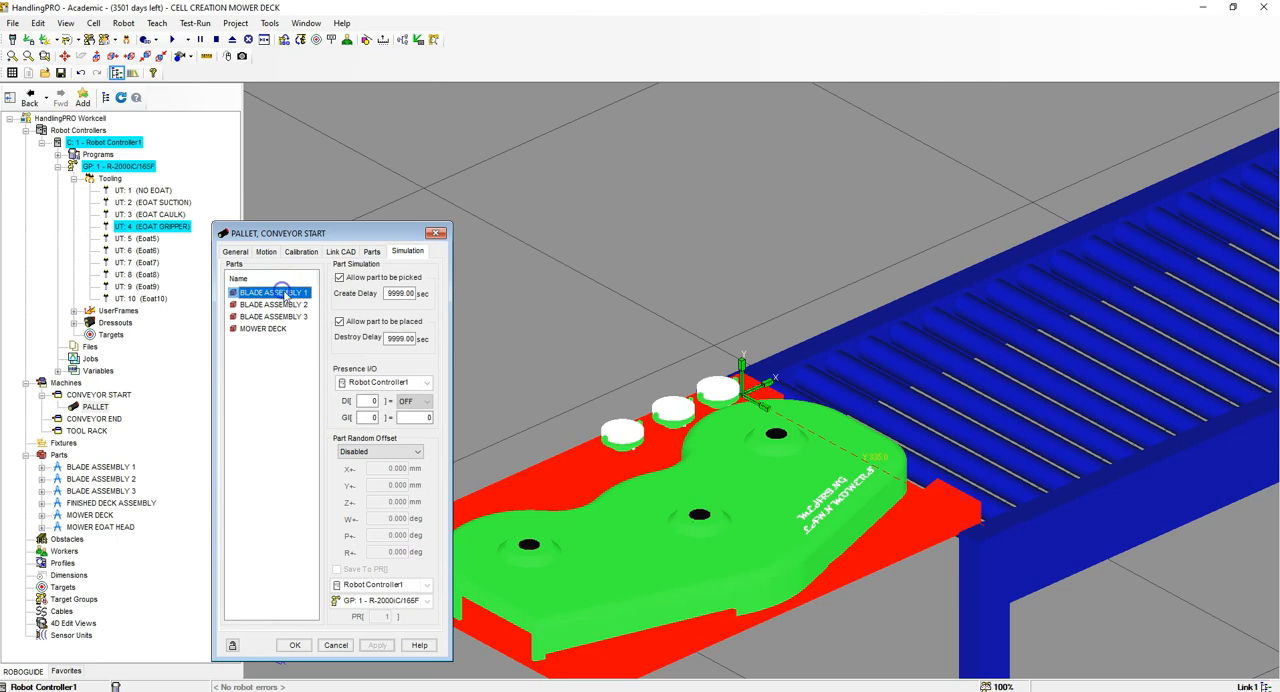
pyautogui.click(341, 322)
pyautogui.click(278, 304)
pyautogui.click(338, 322)
pyautogui.click(275, 316)
pyautogui.click(339, 321)
# Step: Disallow placing of MOWER DECK on the pallet, apply, recheck the blade assemblies' settings and close the pallet properties
pyautogui.click(268, 329)
pyautogui.click(339, 321)
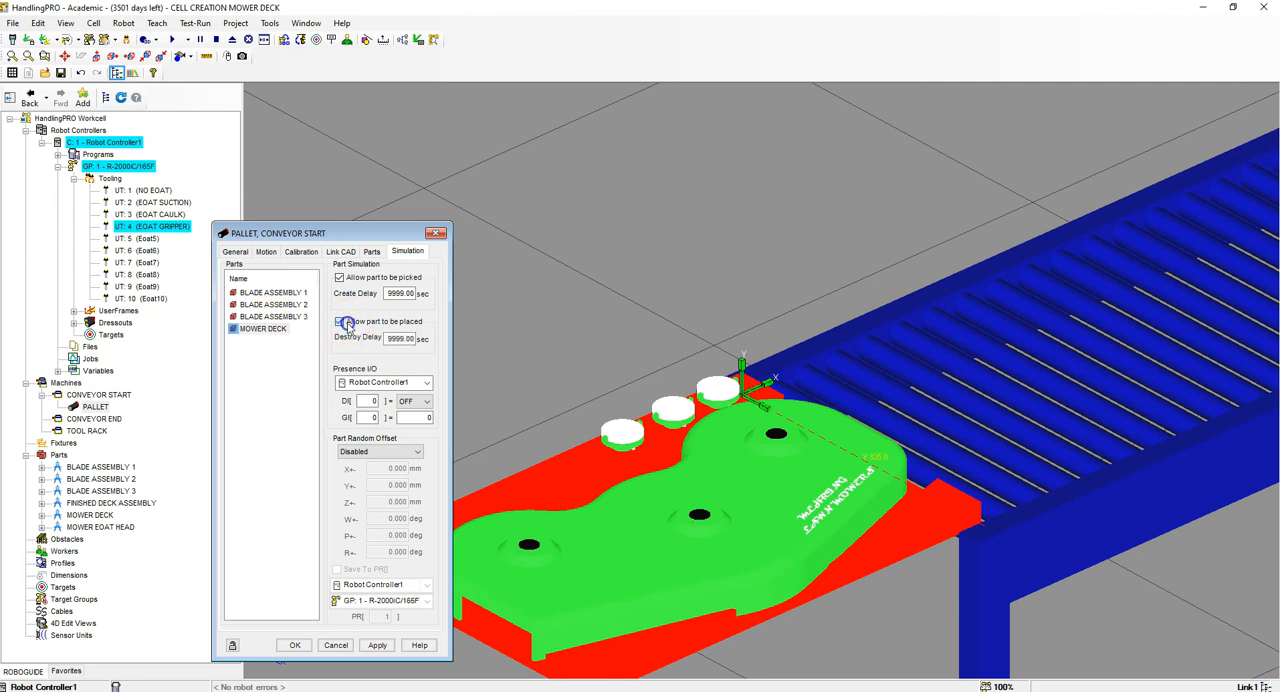
pyautogui.click(377, 645)
pyautogui.click(270, 317)
pyautogui.click(270, 304)
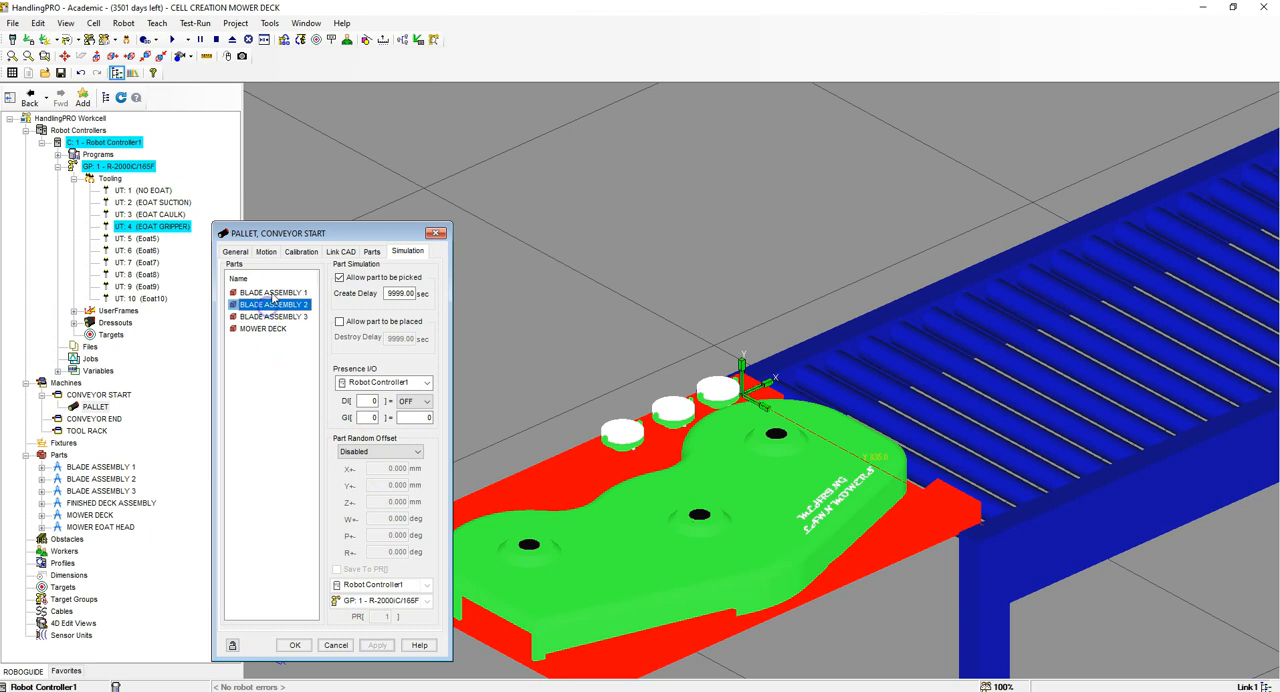
pyautogui.click(270, 292)
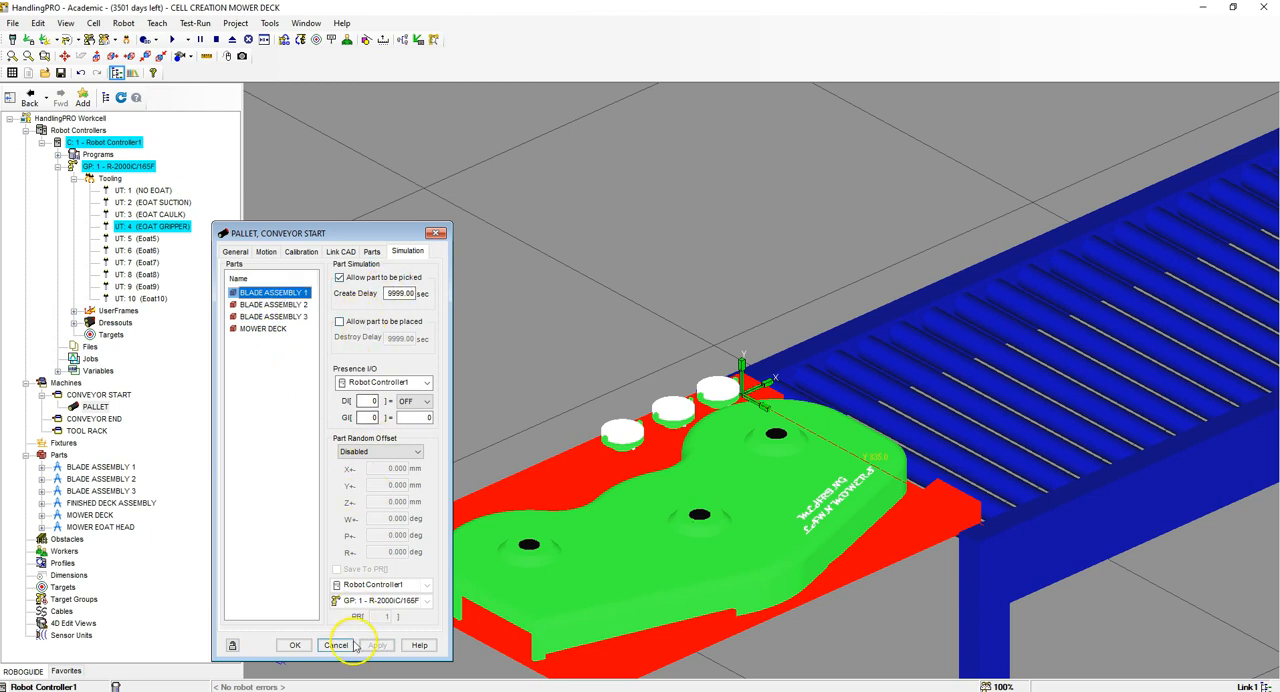
pyautogui.click(290, 645)
# Step: Set the pallet's motion control type to Device I/O Controlled with a linear axis
pyautogui.scroll(-5, 523, 349)
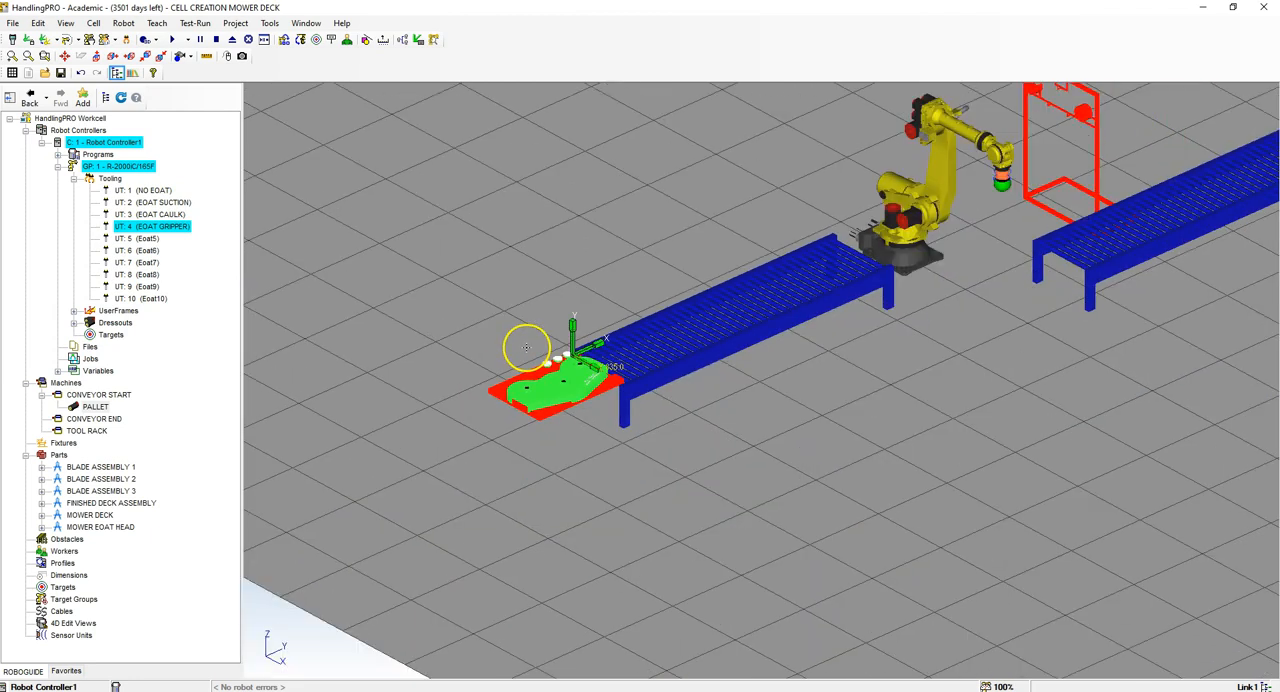
pyautogui.scroll(3, 634, 329)
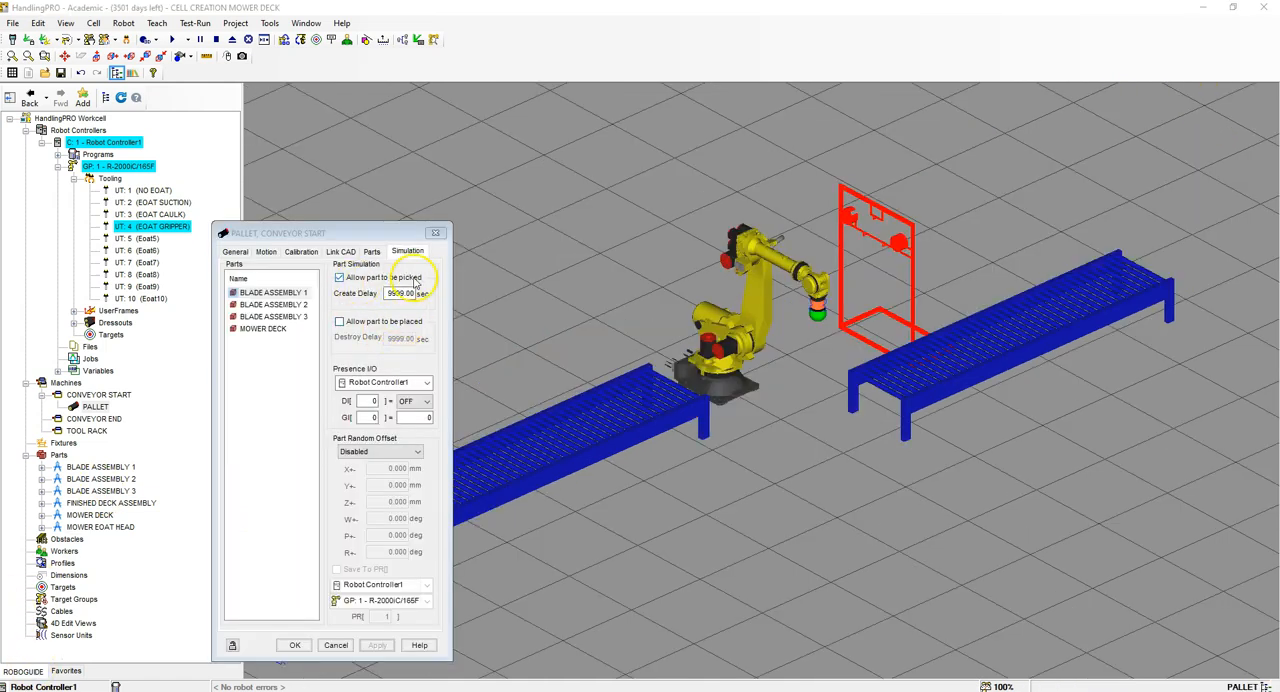
pyautogui.click(277, 253)
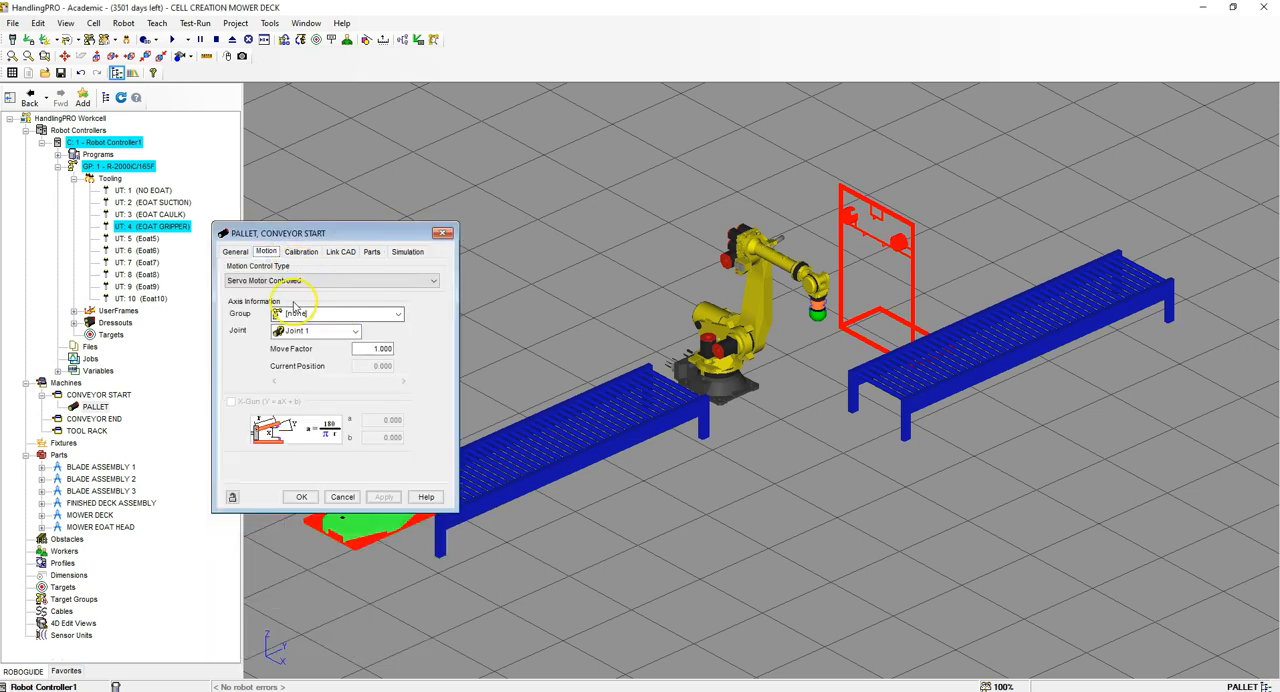
pyautogui.click(281, 282)
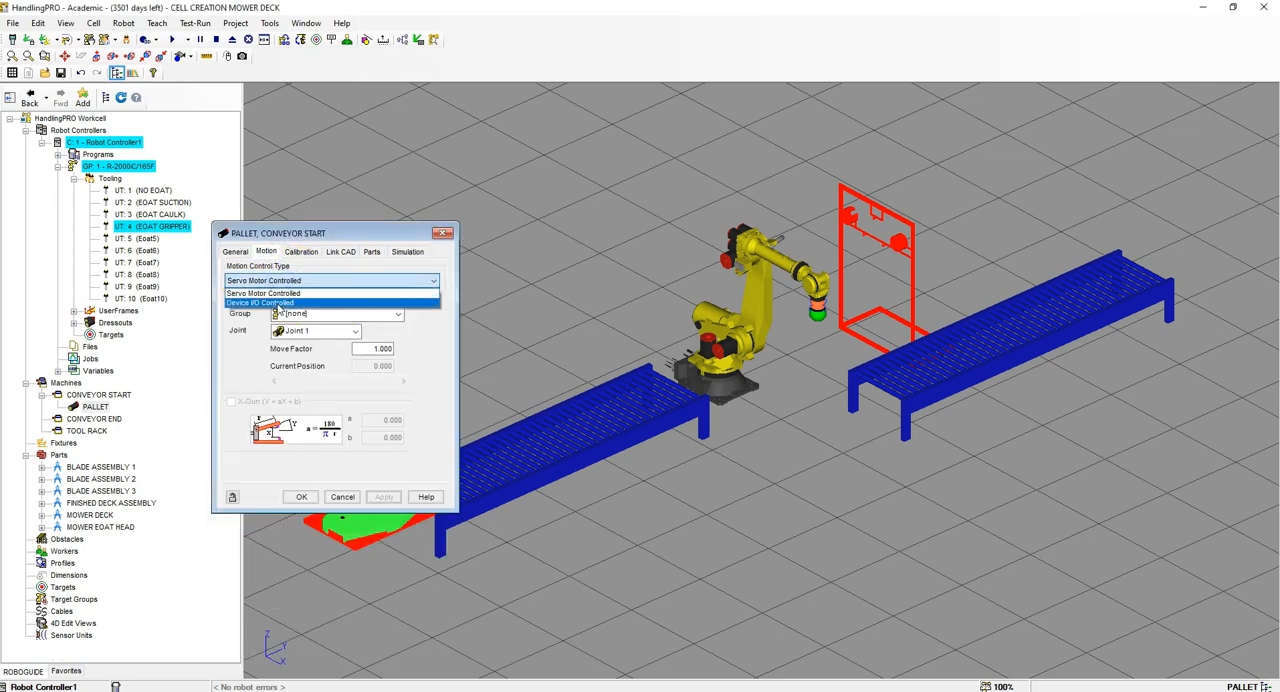
pyautogui.click(262, 302)
pyautogui.click(231, 329)
# Step: Set the pallet's two travel speeds to 500 mm/sec and 1000000 mm/sec
pyautogui.click(358, 313)
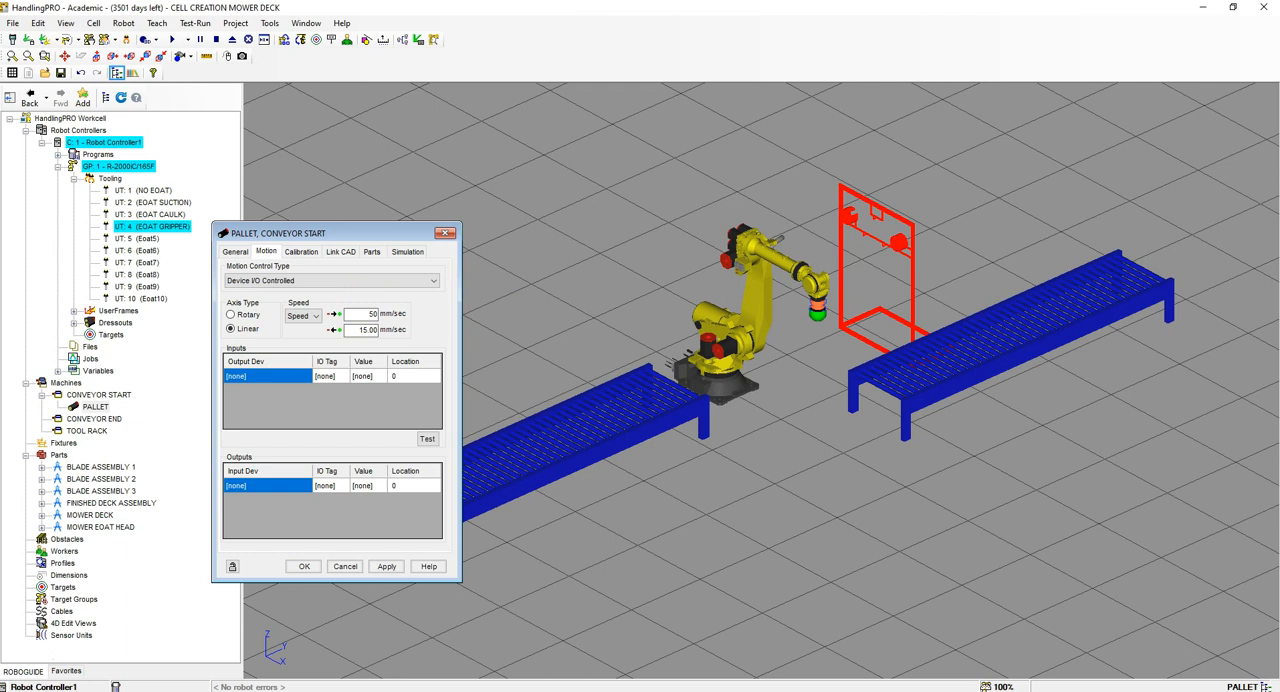
pyautogui.click(362, 329)
pyautogui.write('1000000')
pyautogui.press('Return')
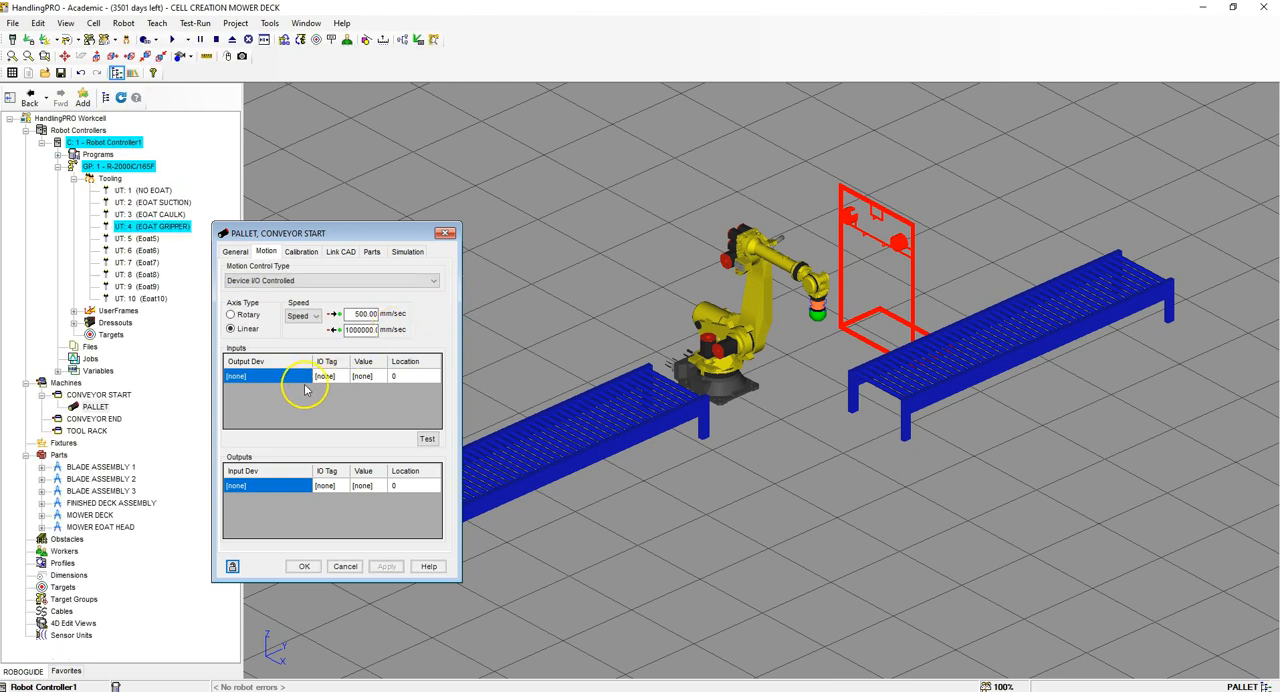
# Step: Add two motion input entries for the pallet with Robot Controller1 as their output device
pyautogui.click(298, 377)
pyautogui.click(306, 376)
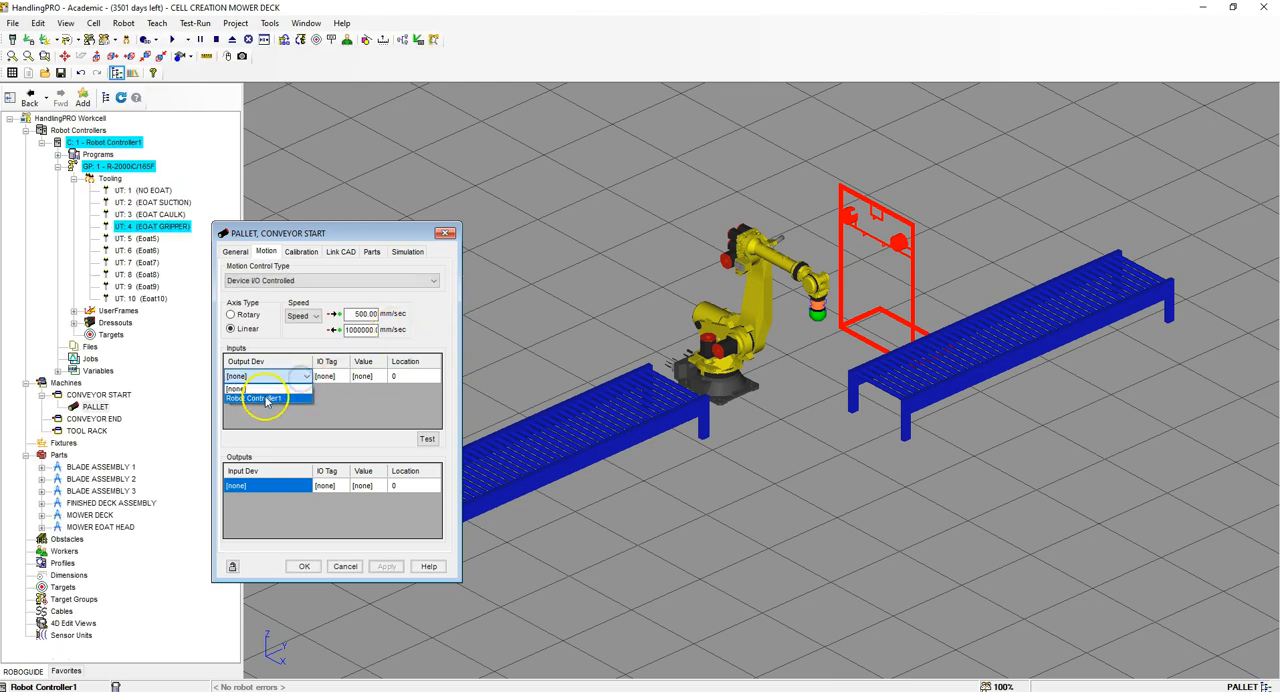
pyautogui.click(265, 399)
pyautogui.click(298, 391)
pyautogui.click(306, 391)
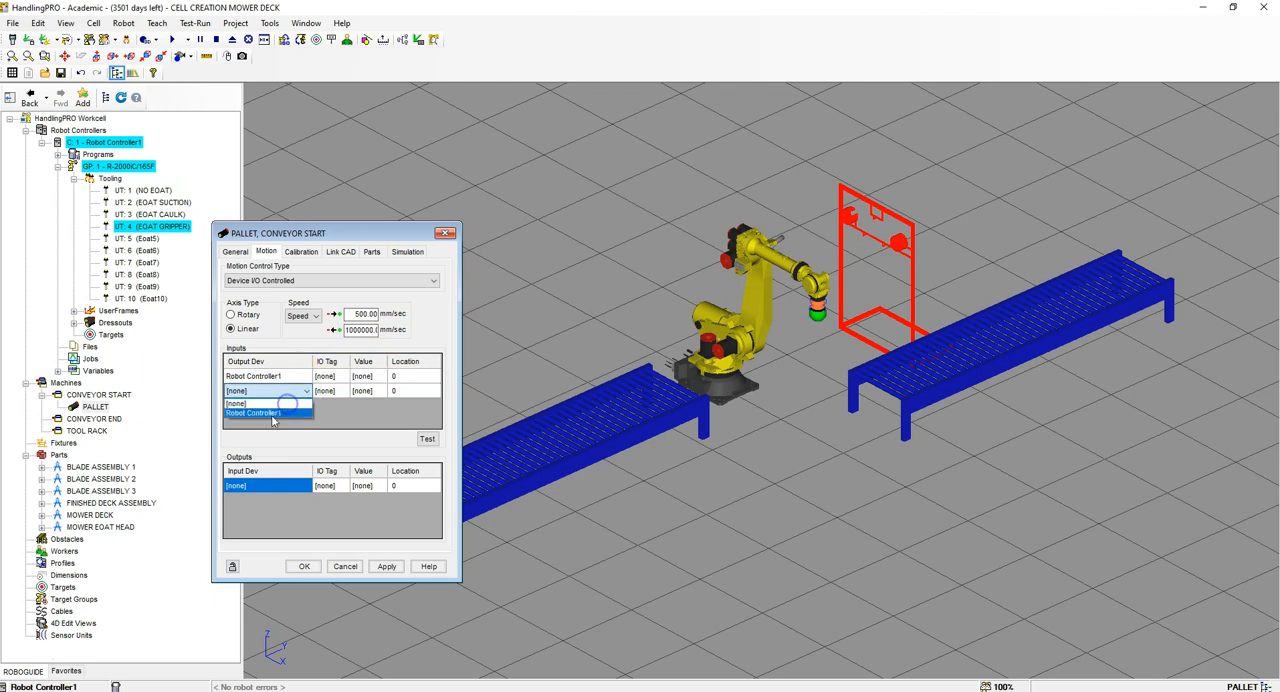
pyautogui.click(270, 414)
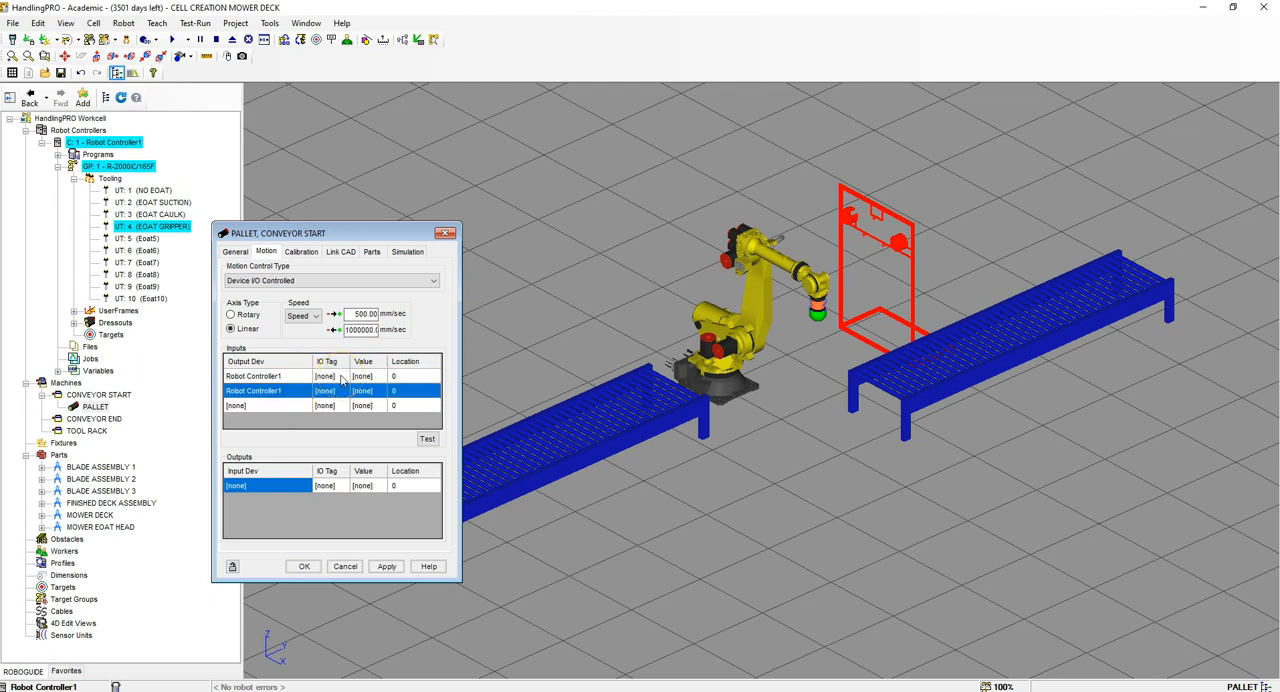
# Step: Assign DO[1] to both pallet motion inputs, with value ON for the first and OFF for the second
pyautogui.click(341, 376)
pyautogui.click(341, 376)
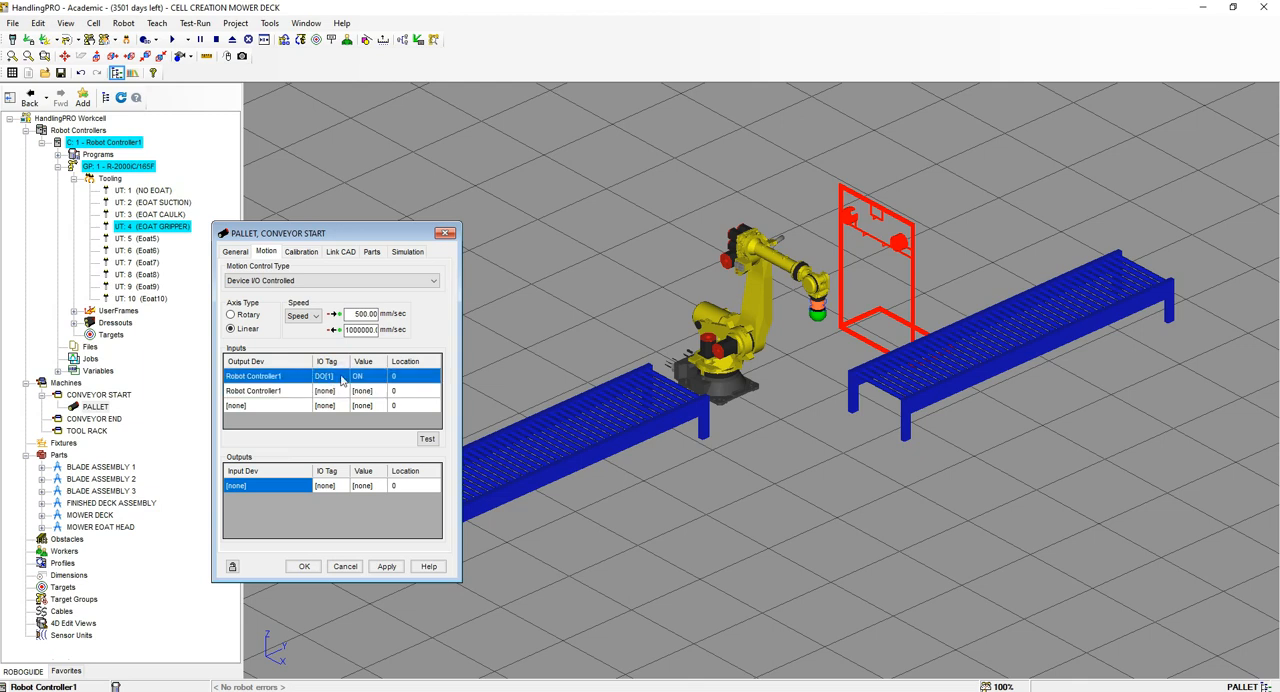
pyautogui.click(337, 391)
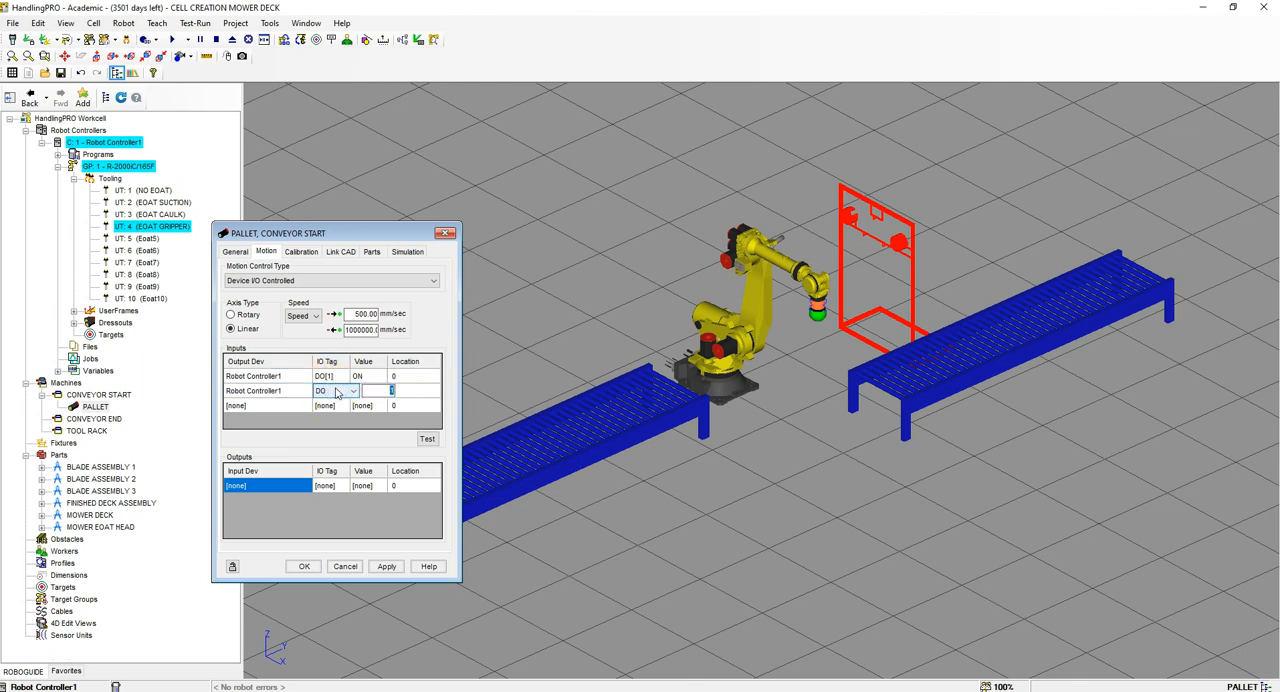
pyautogui.click(365, 391)
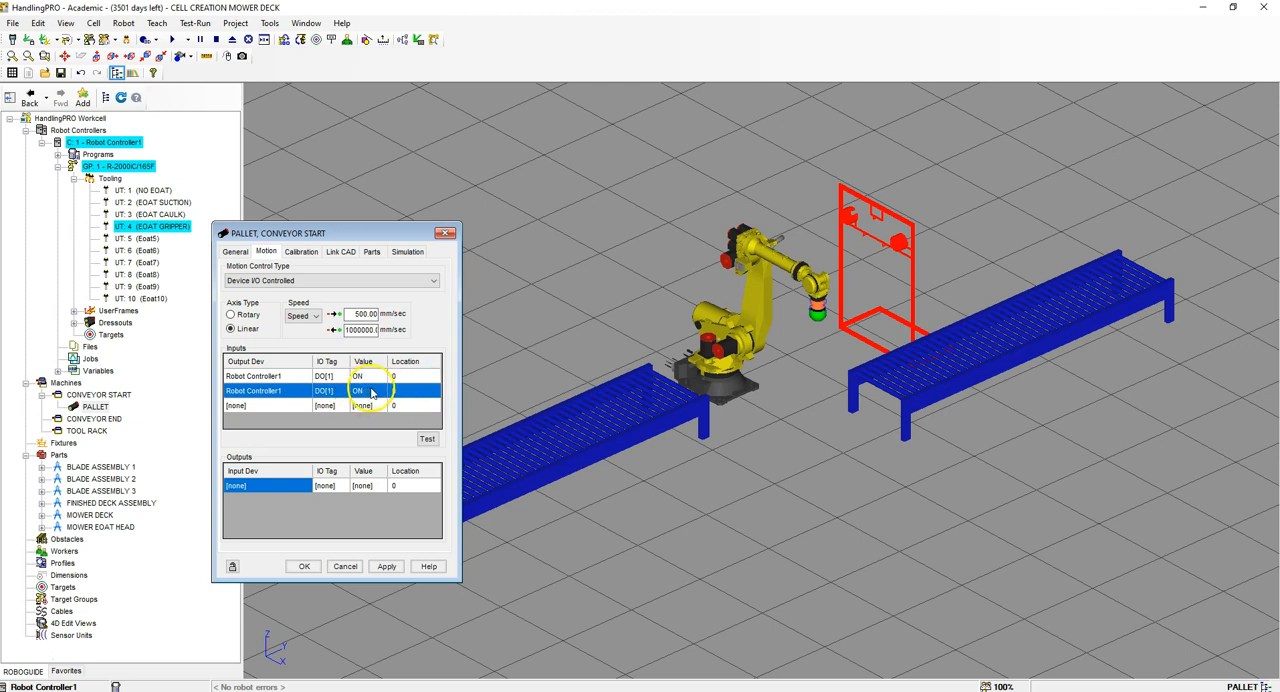
pyautogui.click(373, 391)
pyautogui.click(378, 391)
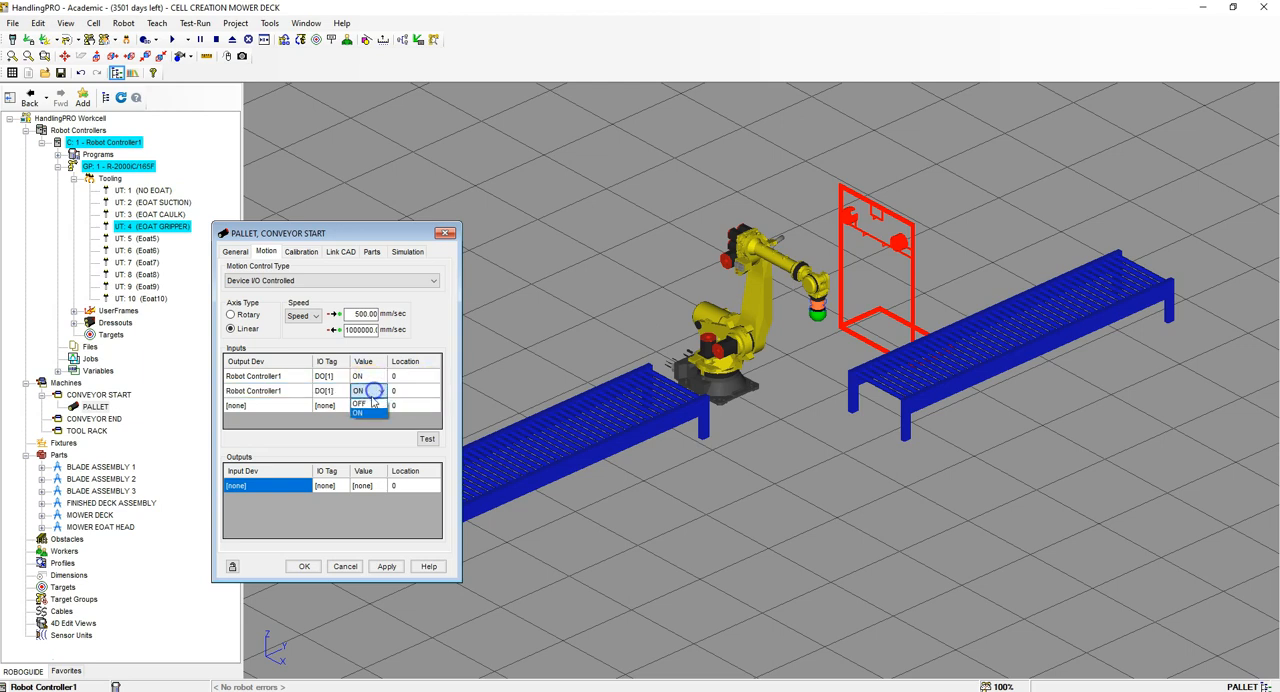
pyautogui.click(366, 404)
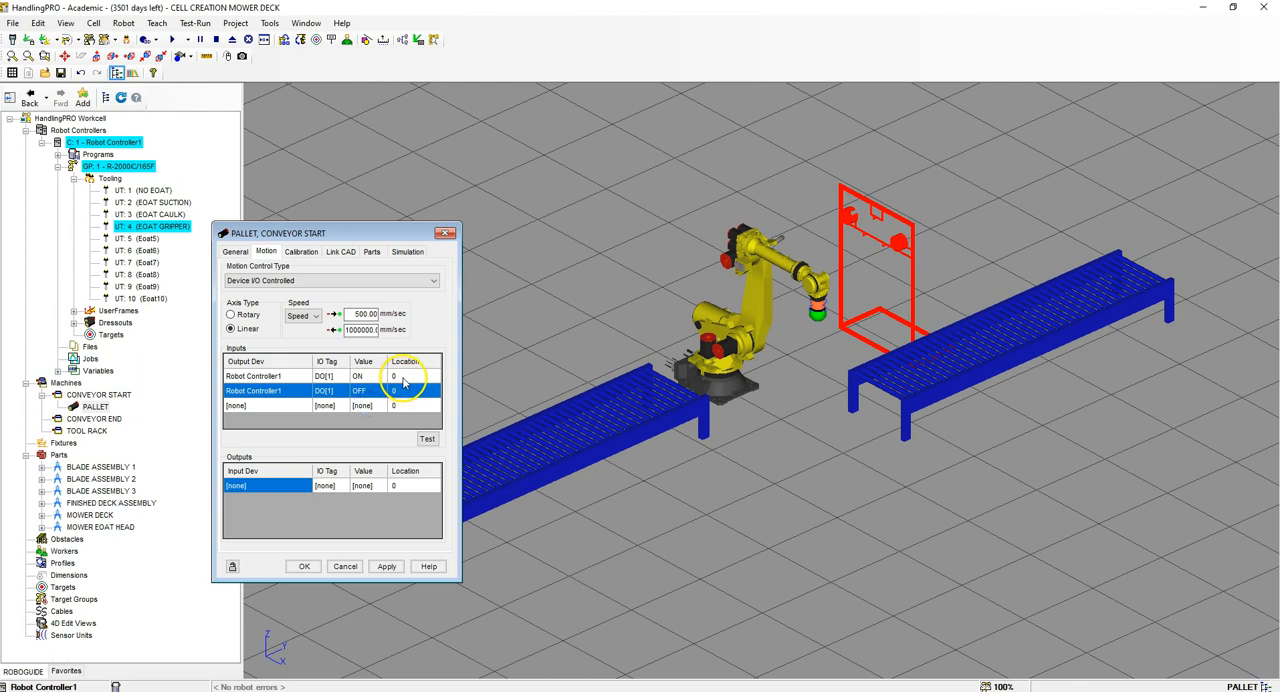
# Step: Set the pallet location to 1230 for DO[1] ON and 3800 for DO[1] OFF
pyautogui.click(408, 376)
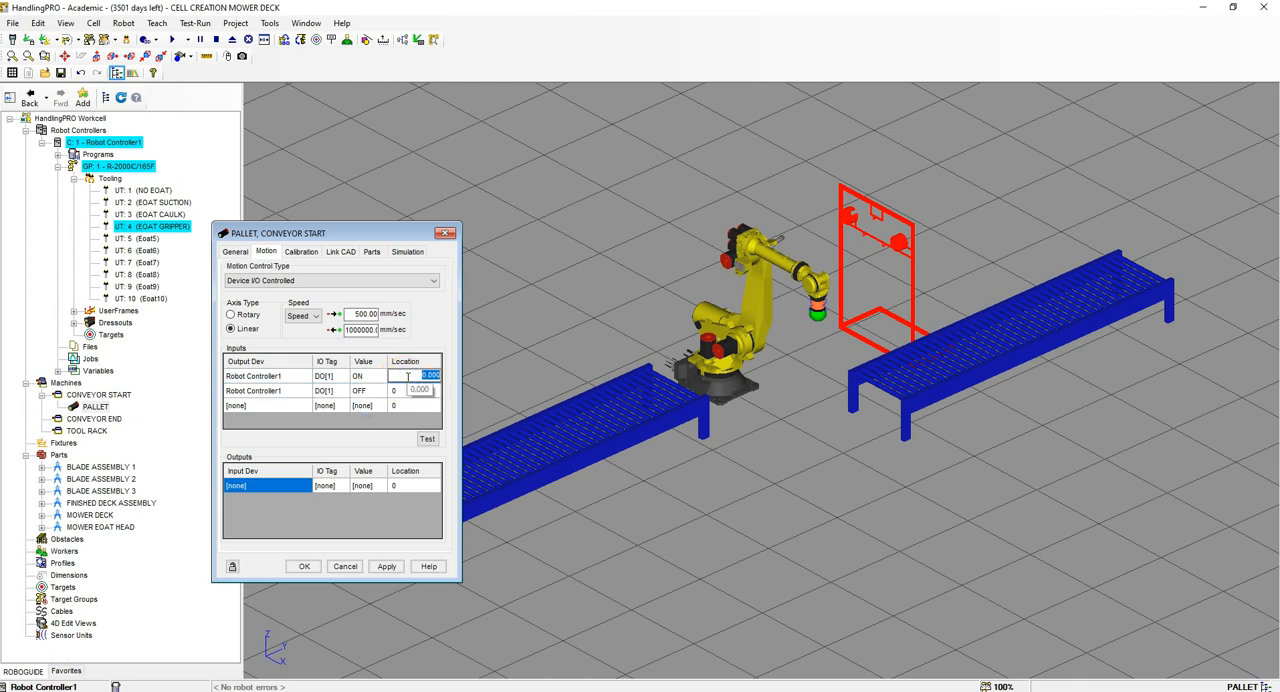
pyautogui.click(409, 380)
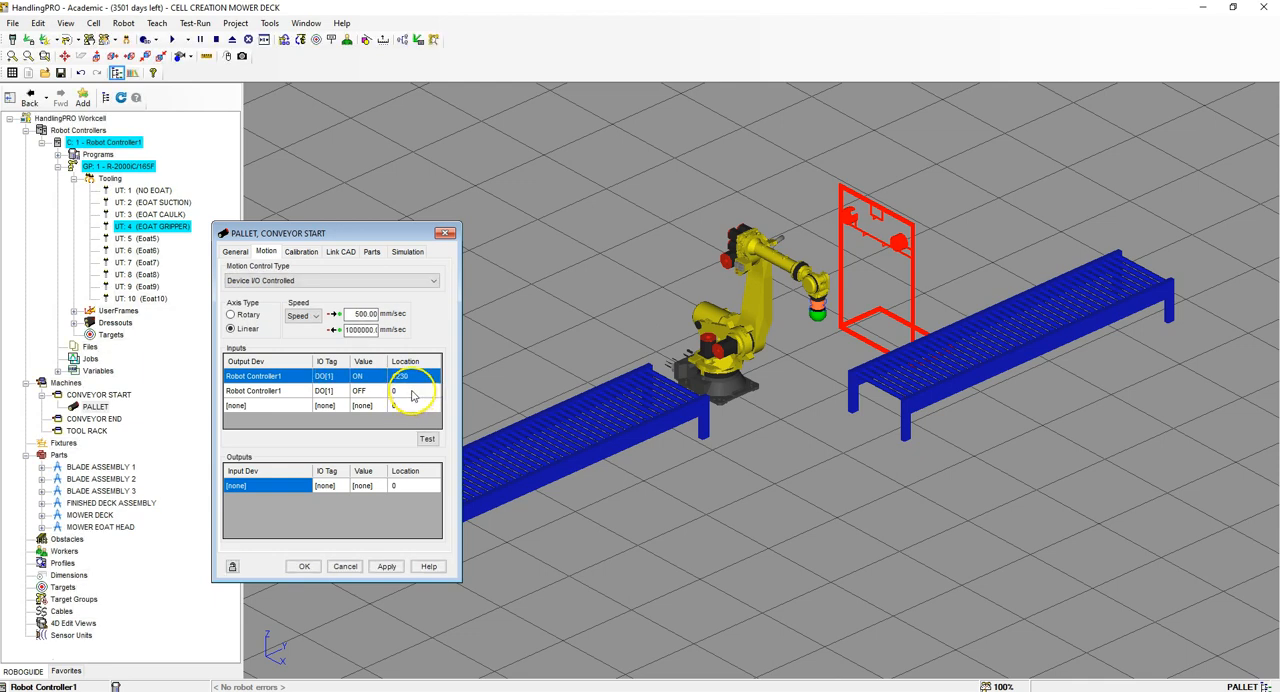
pyautogui.click(411, 390)
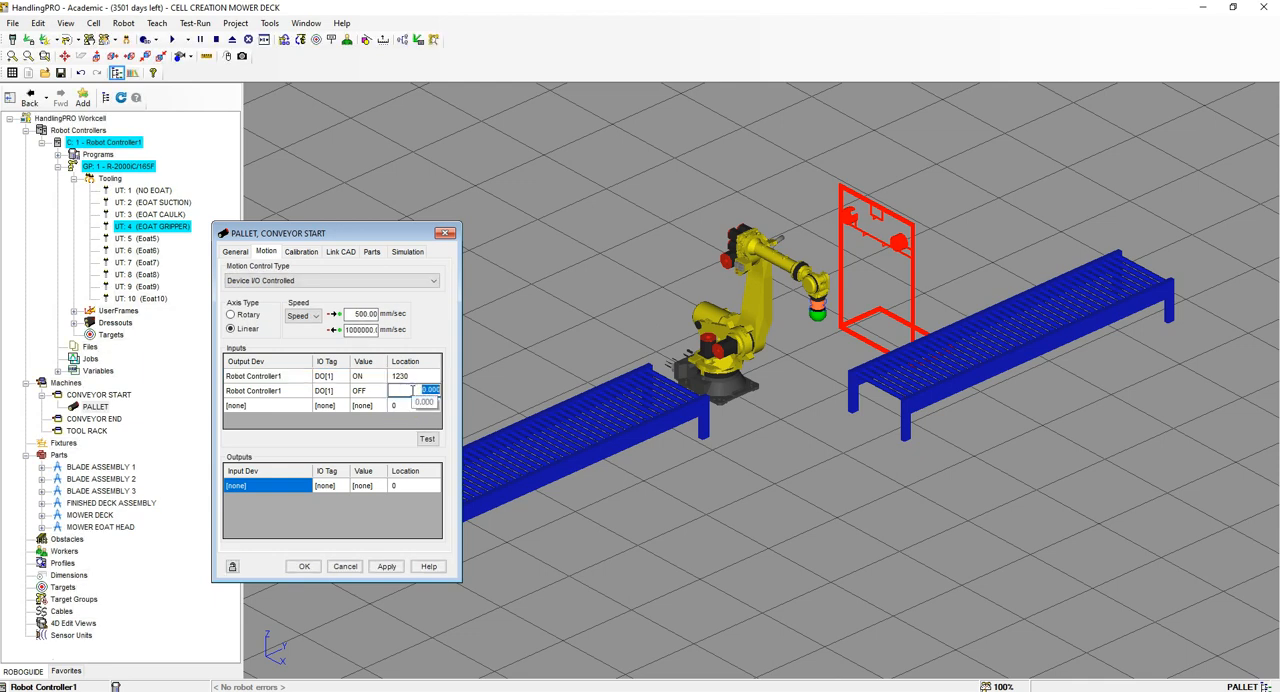
pyautogui.write('3800')
pyautogui.press('Return')
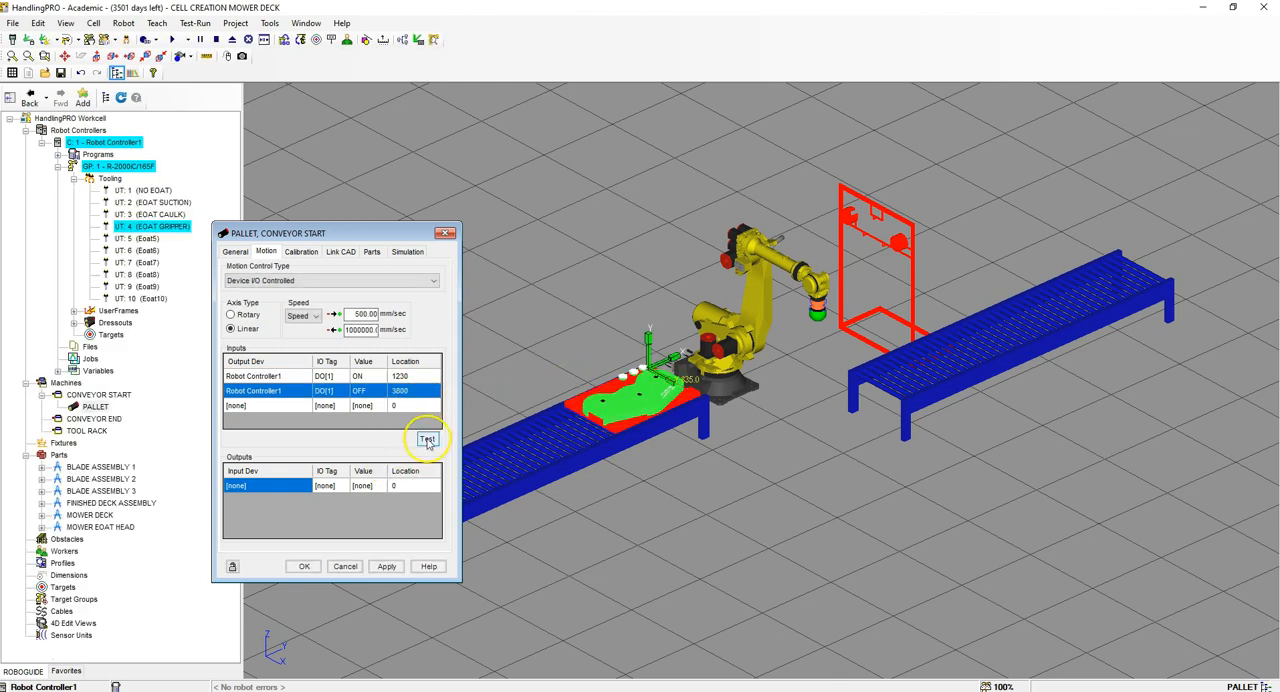
# Step: Test the pallet's movement along the start conveyor to both the DO[1] ON and DO[1] OFF locations
pyautogui.click(416, 376)
pyautogui.click(425, 433)
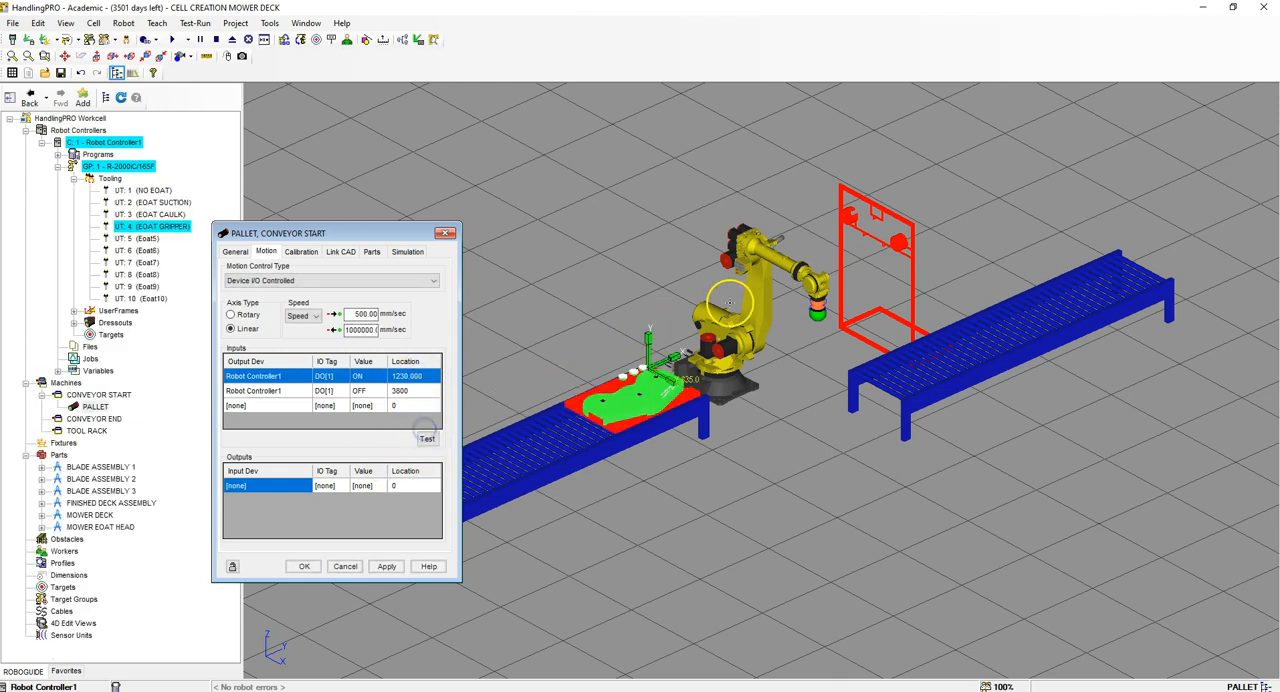
pyautogui.scroll(-5, 735, 302)
pyautogui.scroll(3, 668, 334)
pyautogui.click(427, 439)
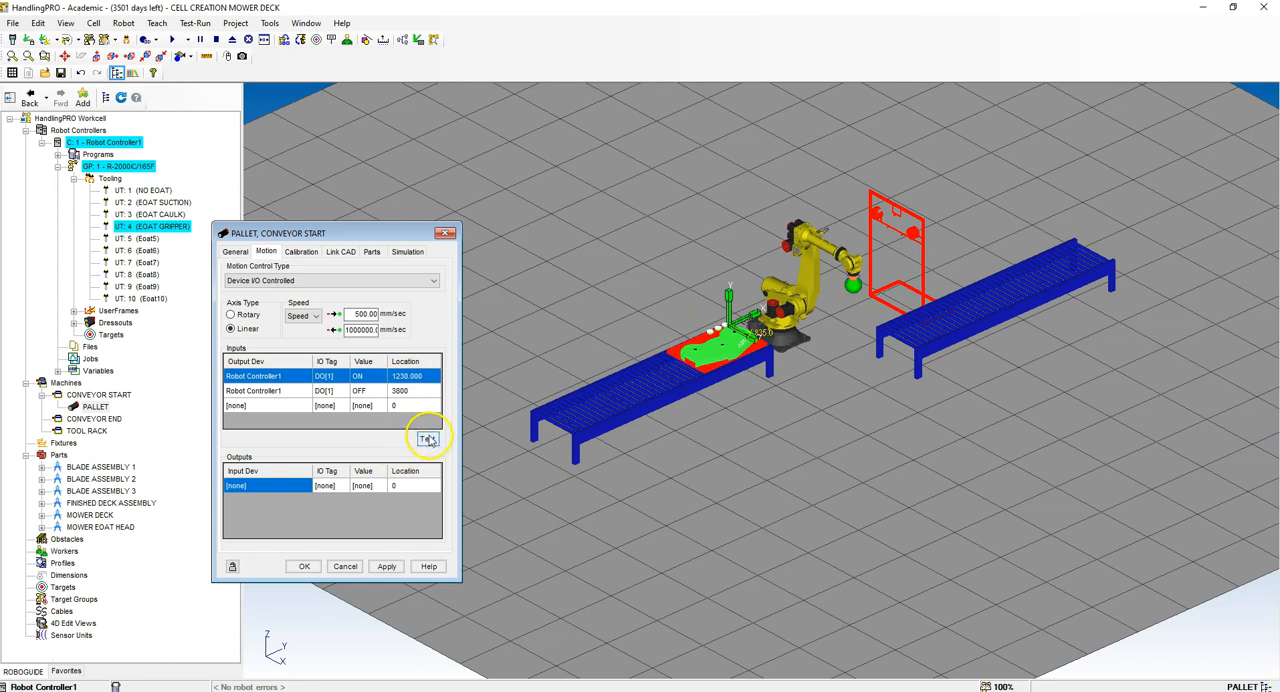
pyautogui.click(416, 390)
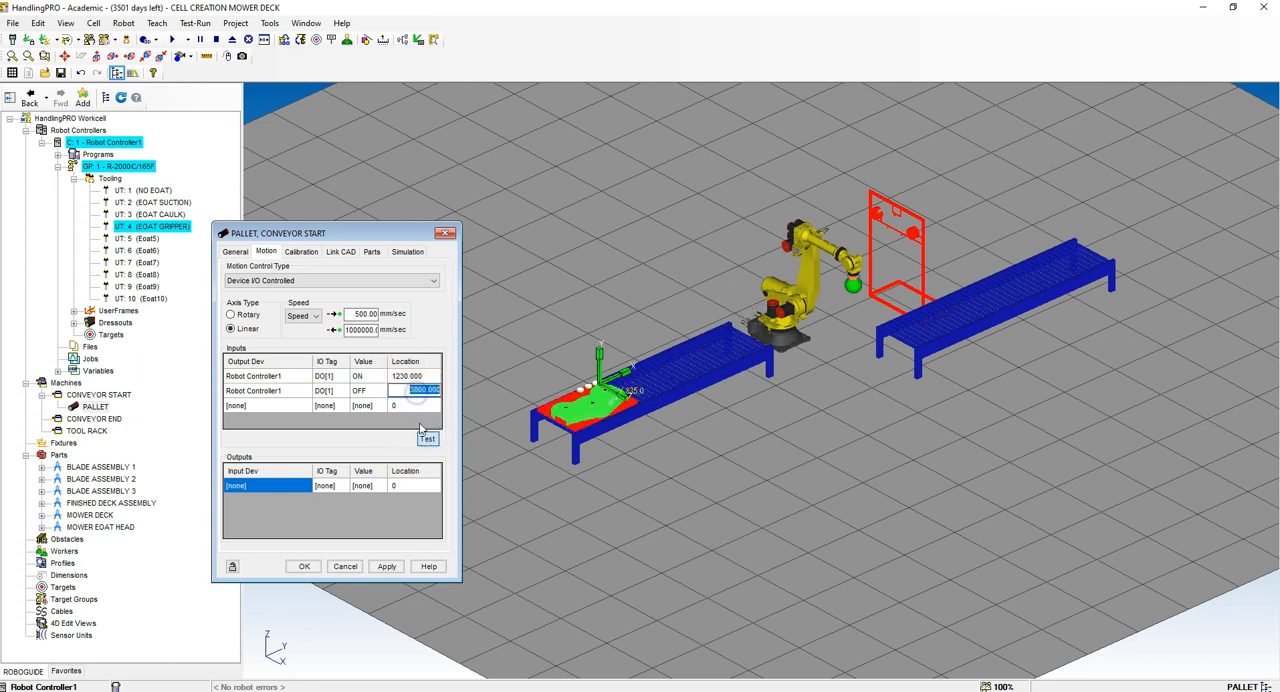
pyautogui.click(427, 439)
pyautogui.scroll(3, 626, 368)
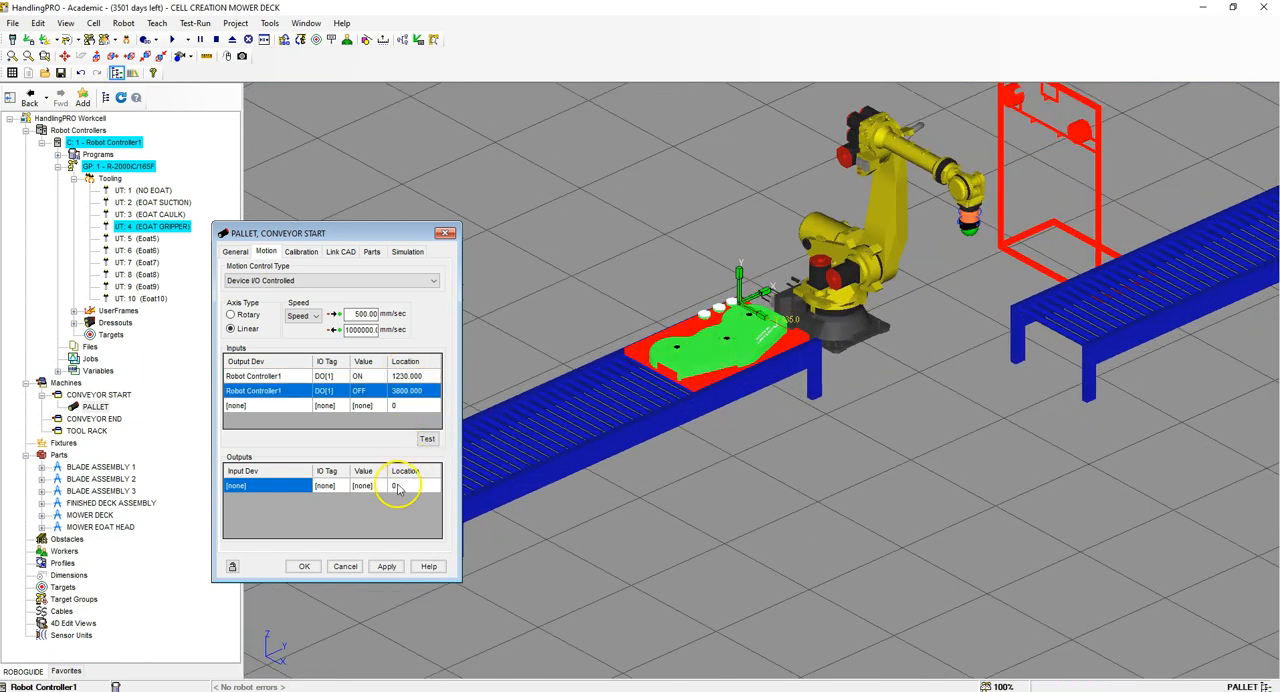
# Step: Add two motion output entries for the pallet with Robot Controller1 as their input device
pyautogui.click(312, 482)
pyautogui.click(312, 482)
pyautogui.click(260, 505)
pyautogui.click(305, 500)
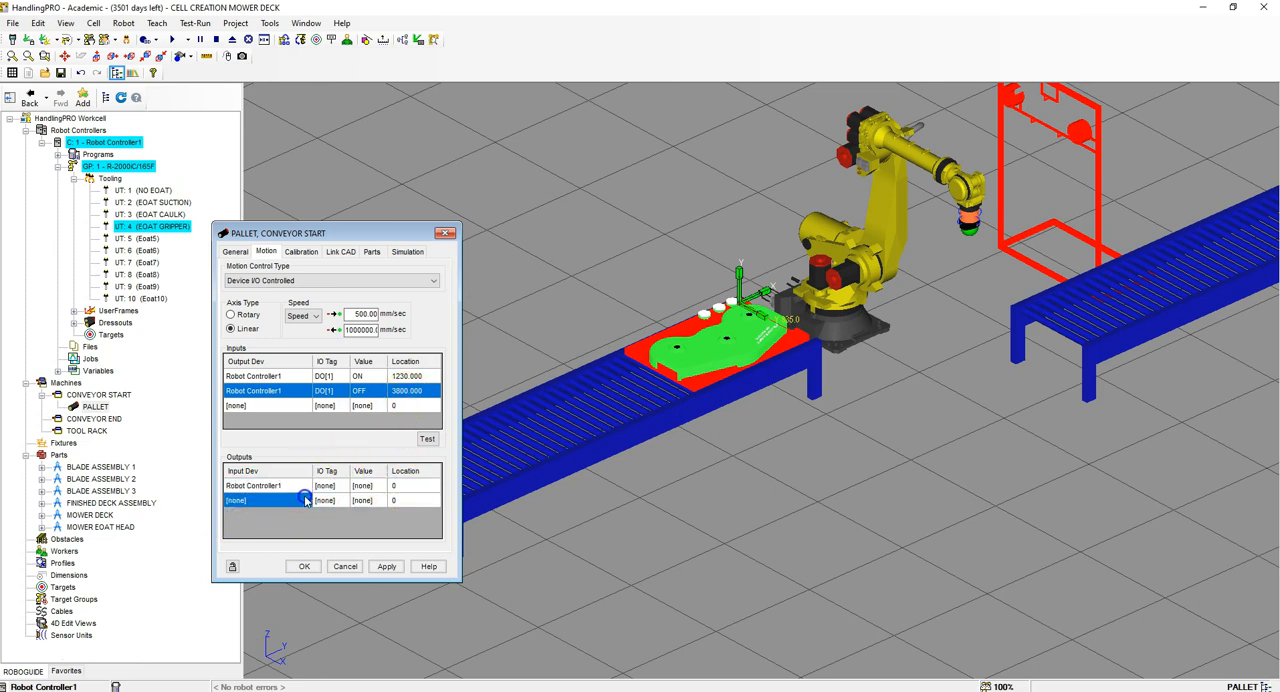
pyautogui.click(305, 500)
pyautogui.click(266, 514)
# Step: Assign DI[1] to the pallet's first motion output and DI[2] to the second, both with value ON
pyautogui.click(340, 485)
pyautogui.click(337, 485)
pyautogui.click(337, 485)
pyautogui.click(335, 500)
pyautogui.write('2')
pyautogui.press('Return')
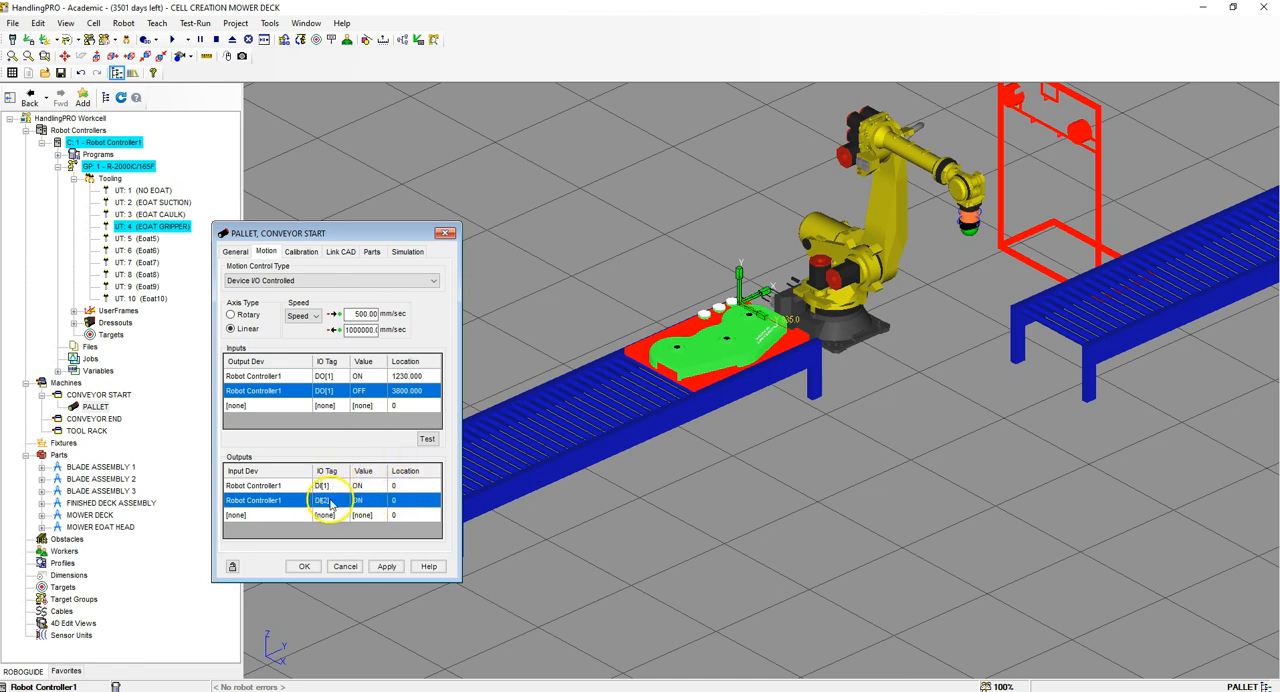
# Step: Set the pallet output locations to 1230 for DI[1] and 3800 for DI[2], and apply the motion settings
pyautogui.click(417, 486)
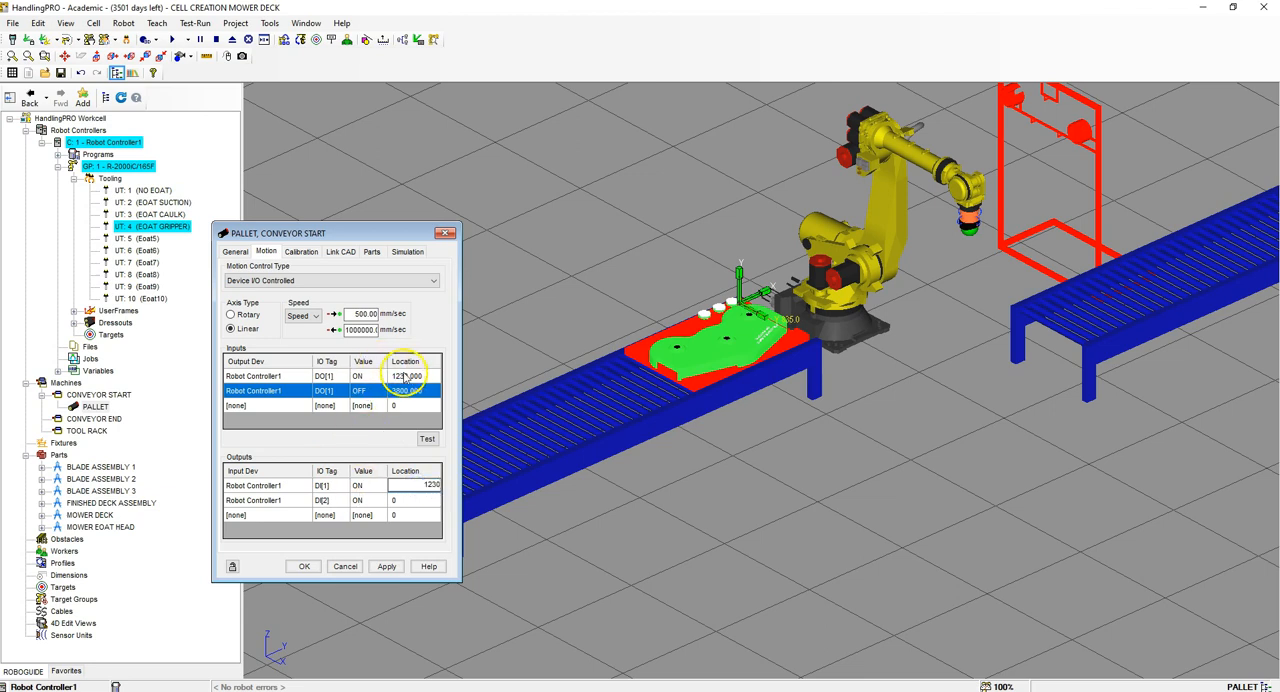
pyautogui.click(424, 501)
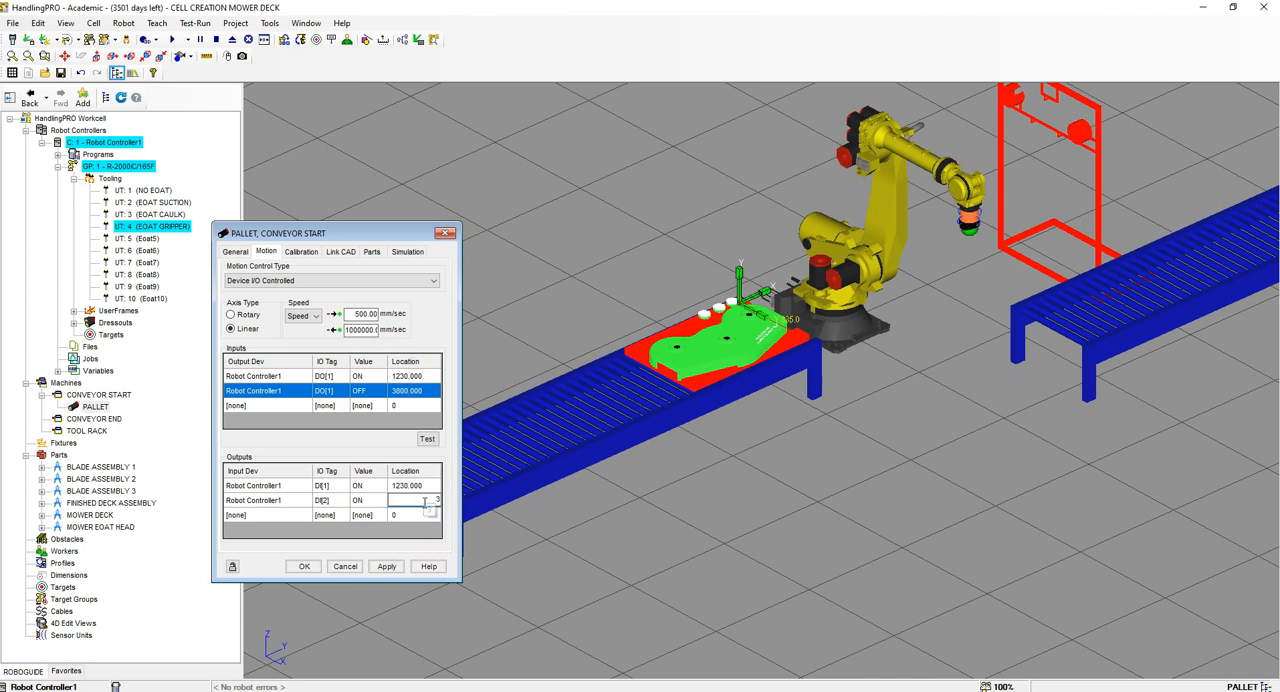
pyautogui.click(350, 522)
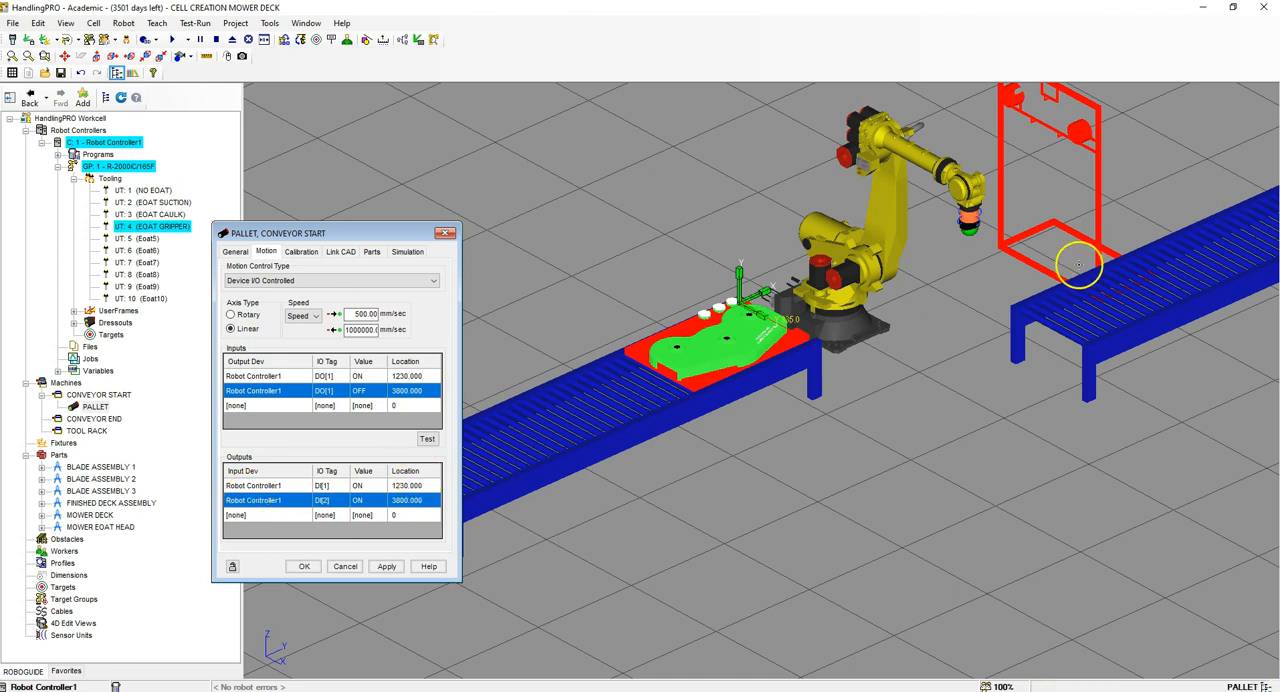
pyautogui.click(386, 566)
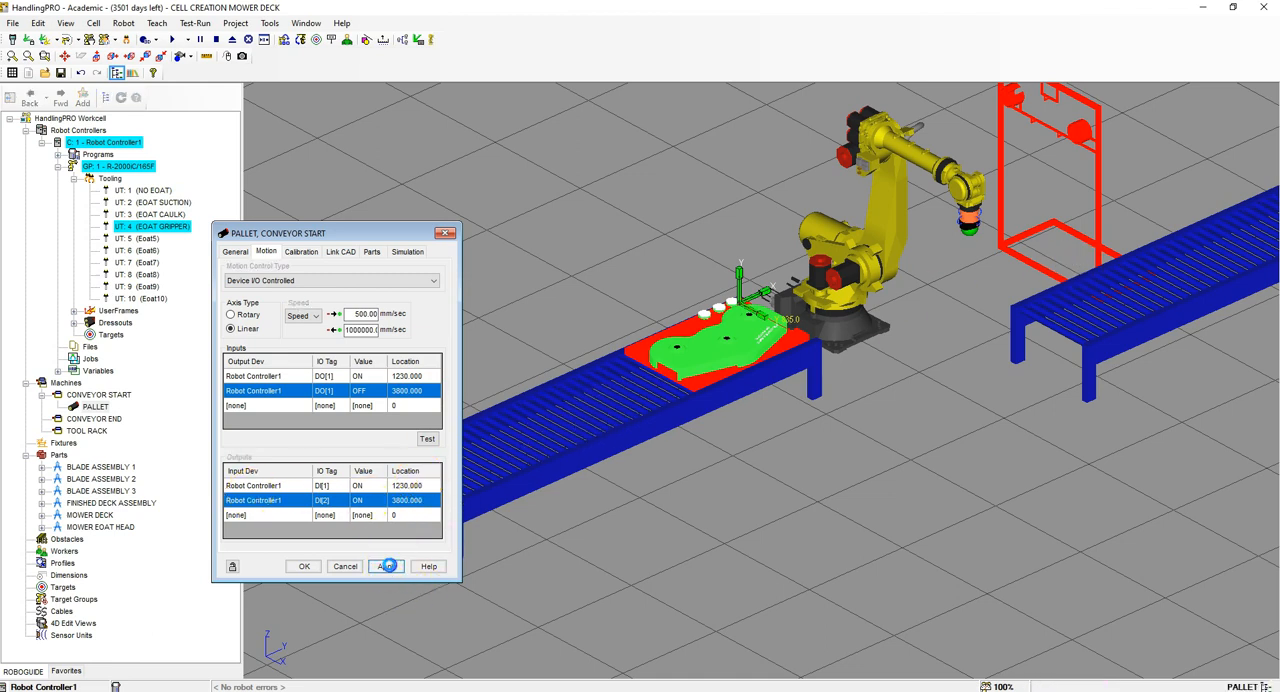
pyautogui.click(305, 566)
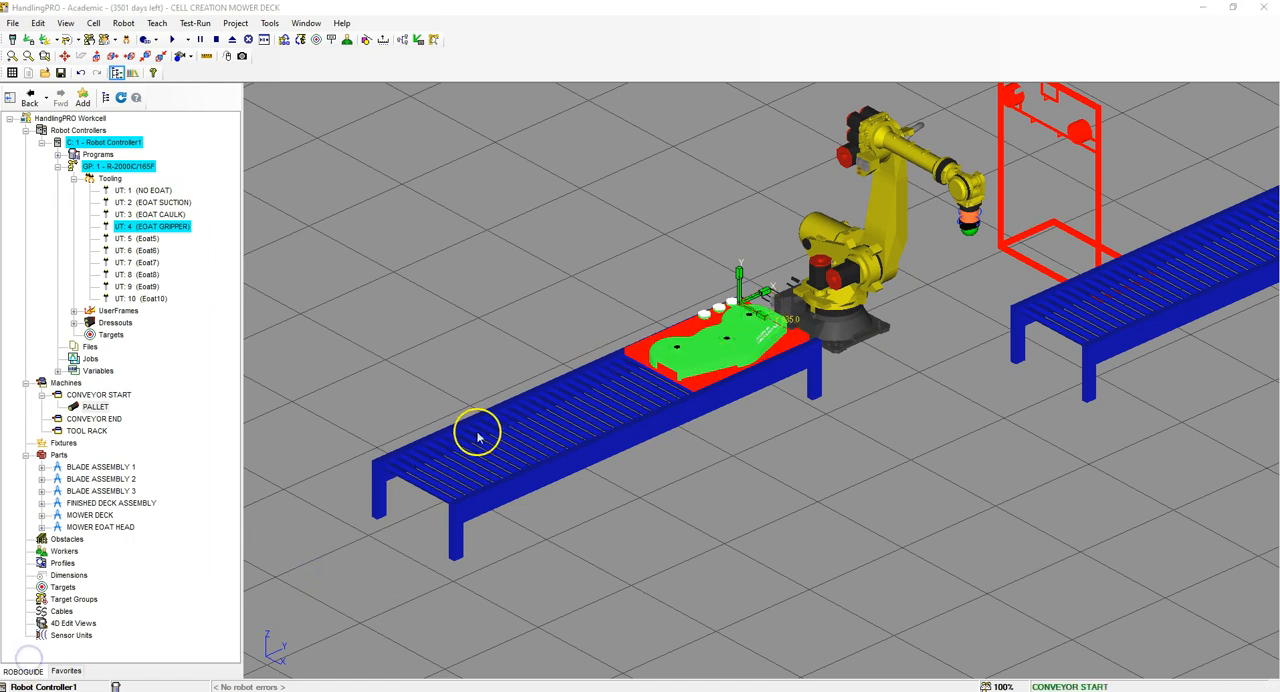
# Step: Add a link to the CONVEYOR END machine from the CAD file FINISHED DECK ASSEMBLY
pyautogui.scroll(-5, 551, 408)
pyautogui.scroll(2, 906, 306)
pyautogui.scroll(3, 820, 357)
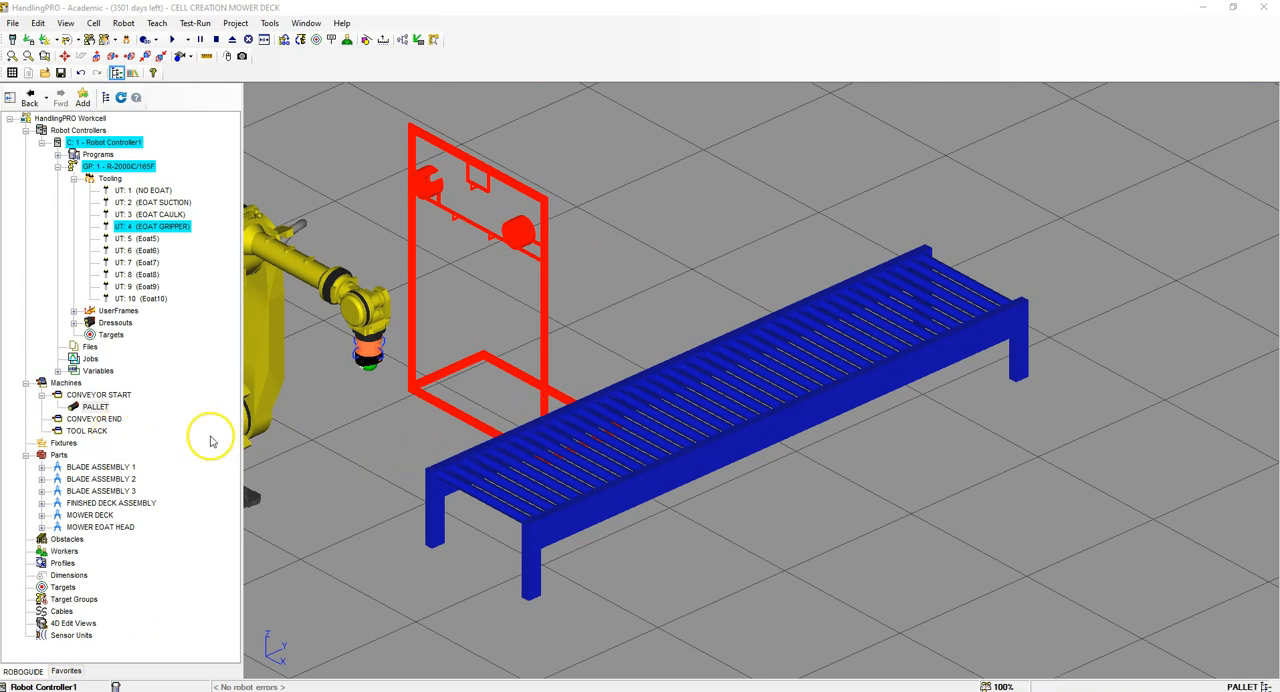
pyautogui.click(97, 419)
pyautogui.rightClick(97, 420)
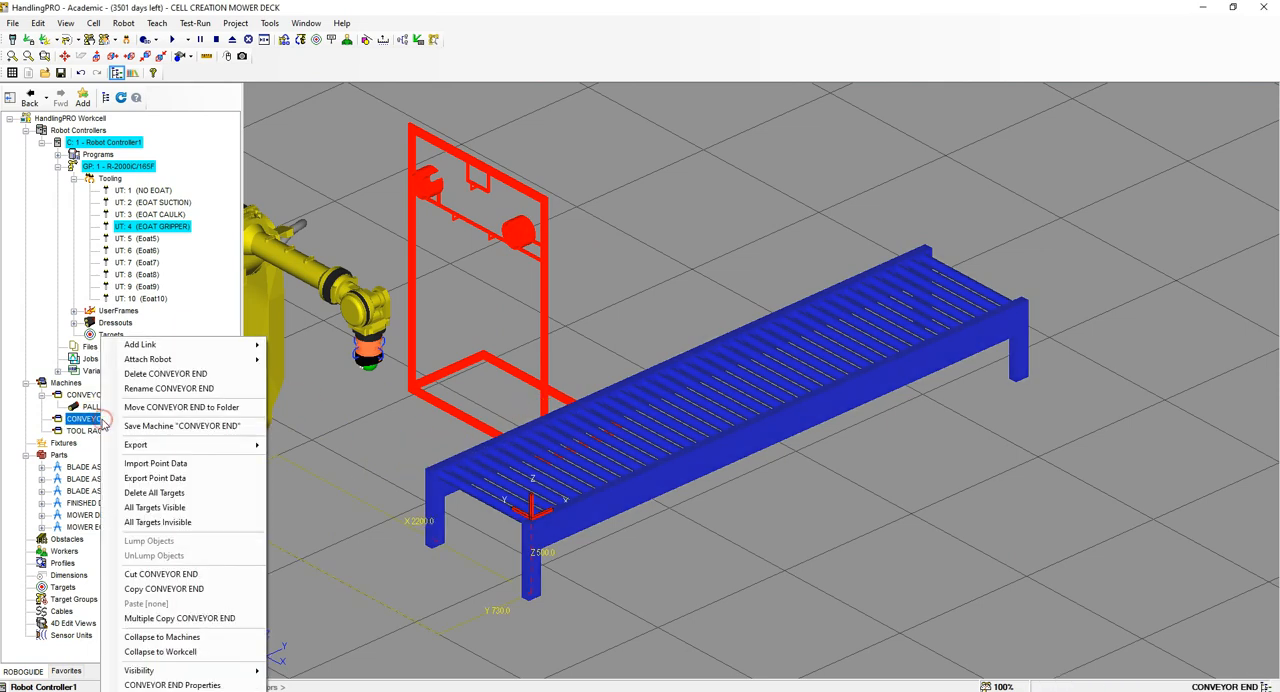
pyautogui.moveTo(210, 346)
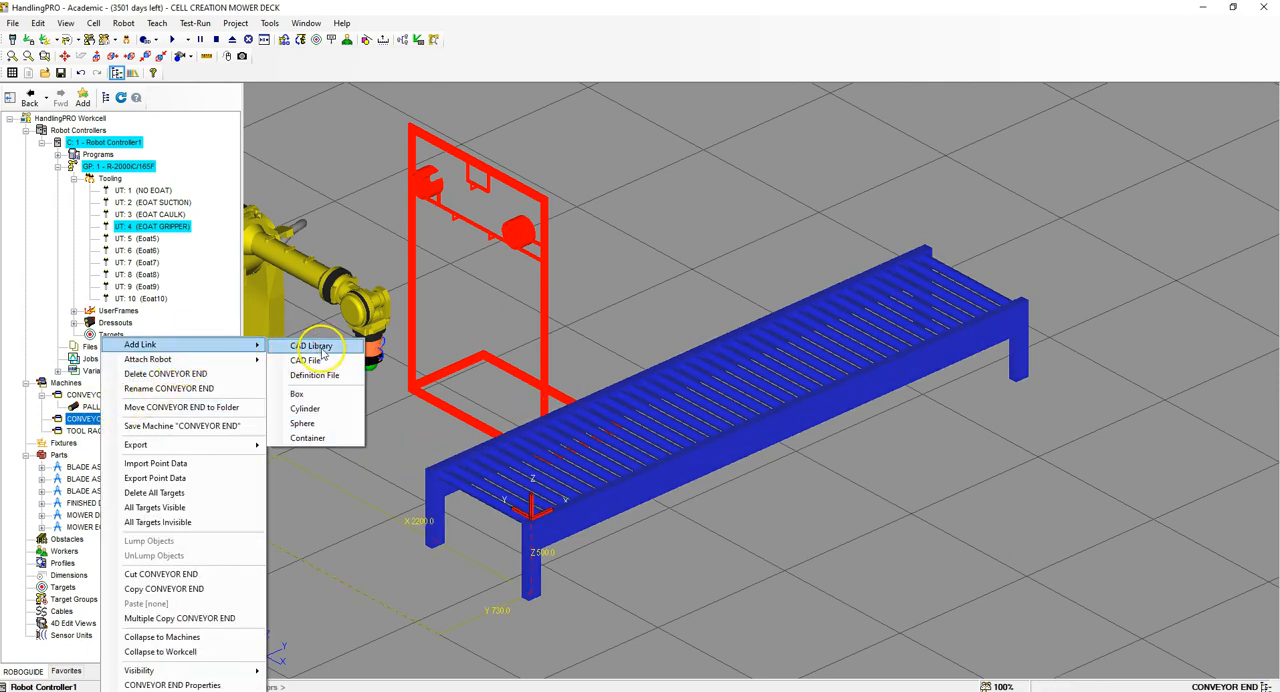
pyautogui.click(326, 361)
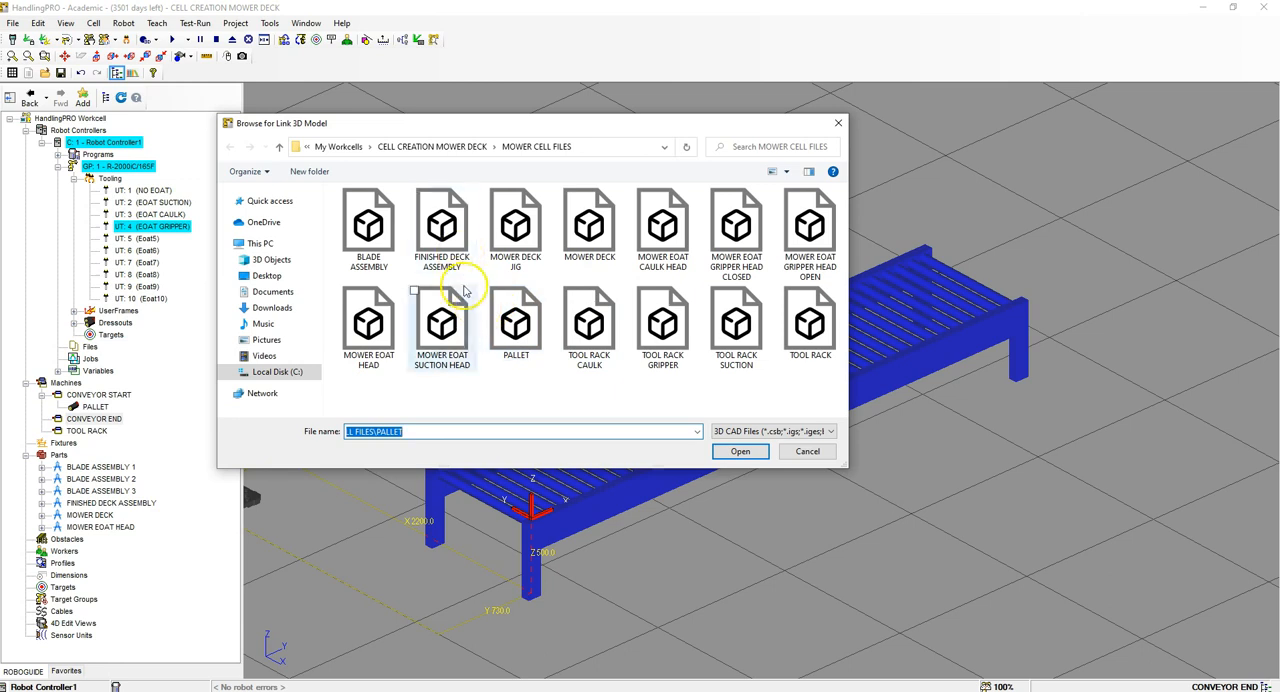
pyautogui.click(452, 258)
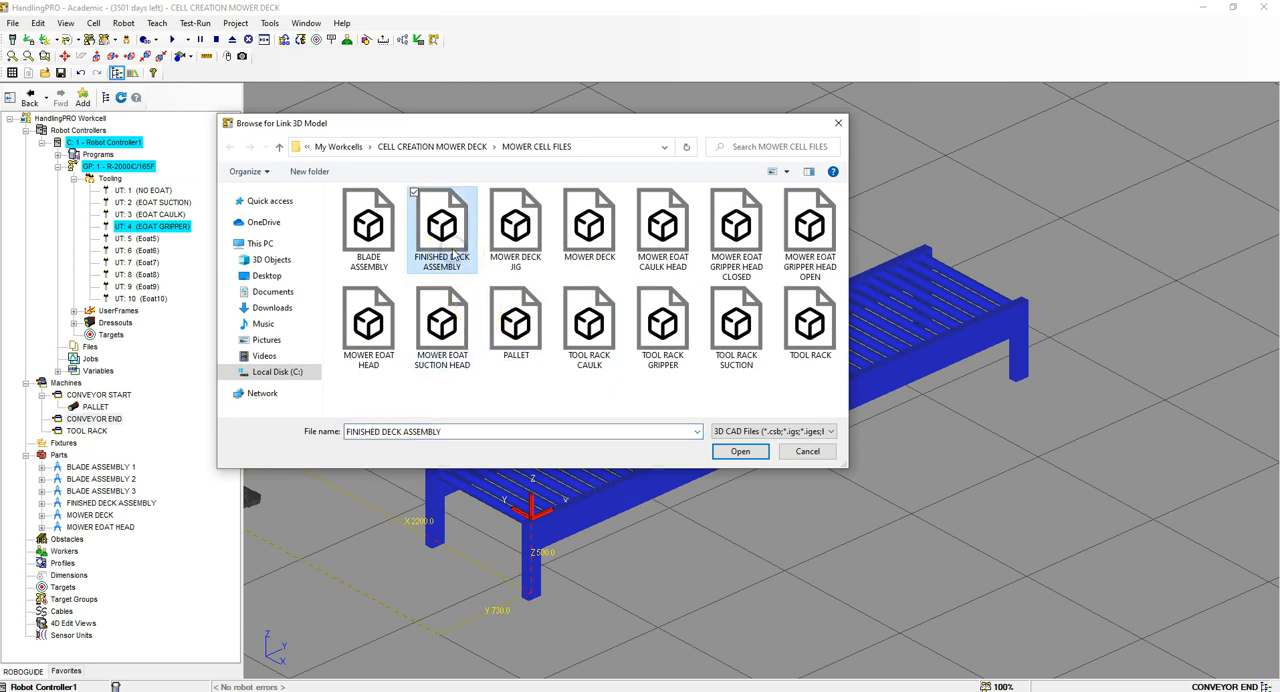
pyautogui.click(740, 451)
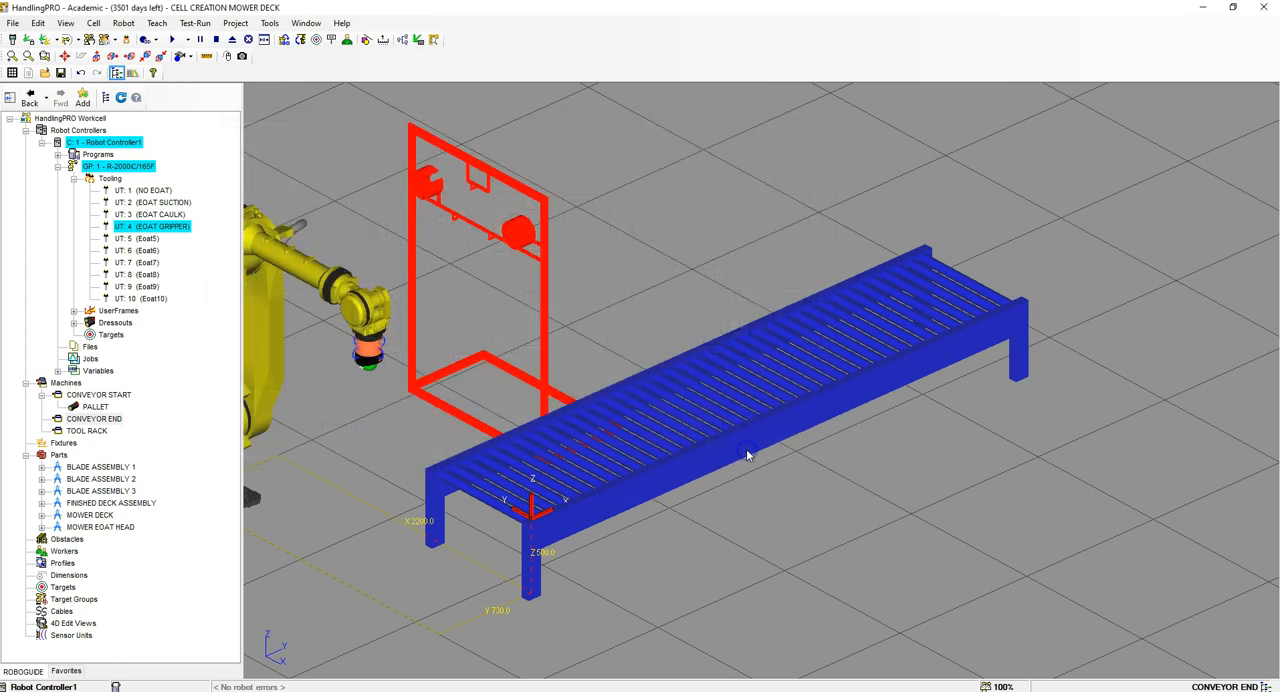
# Step: Set the new CONVEYOR END link's motion axis to X Axis and name the link FINISHED DECK
pyautogui.doubleClick(507, 450)
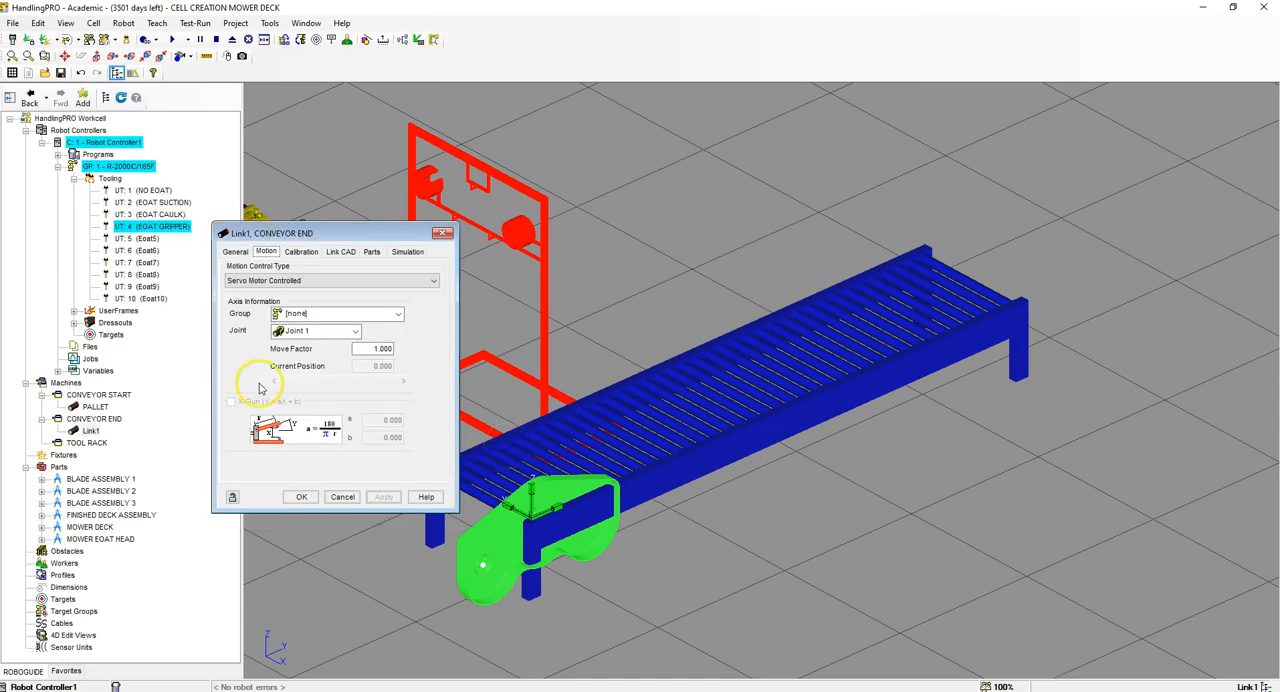
pyautogui.click(236, 251)
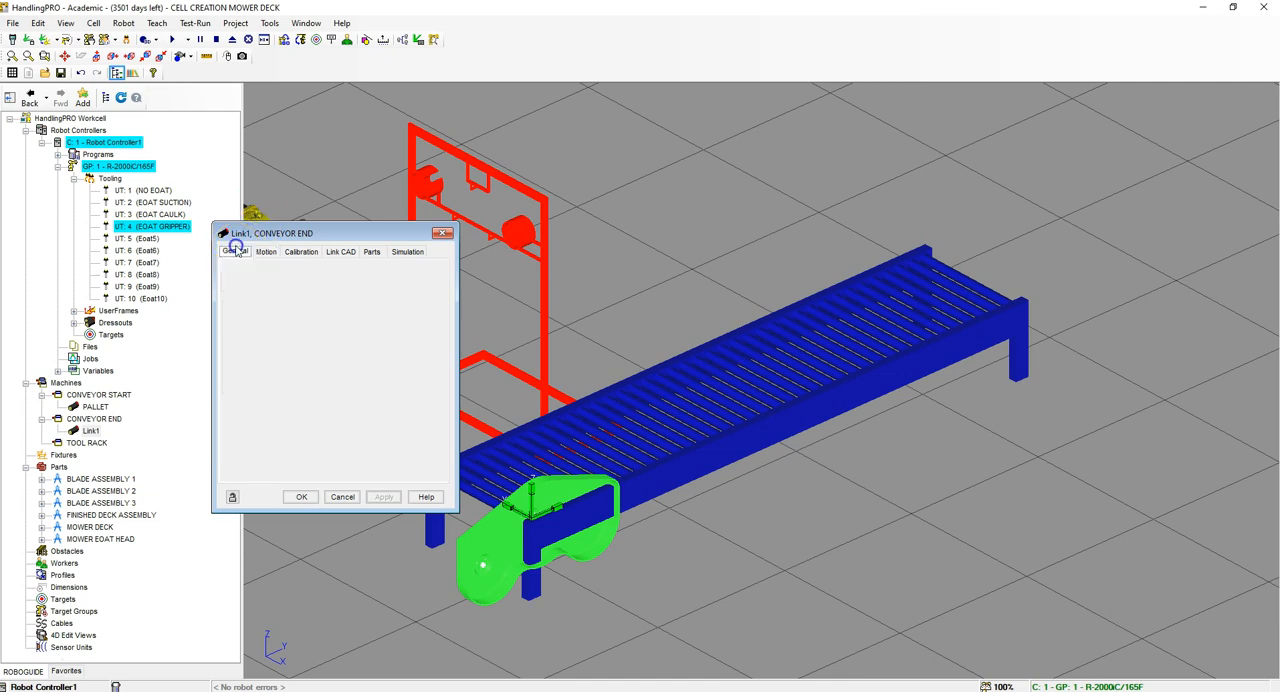
pyautogui.click(347, 391)
pyautogui.click(343, 403)
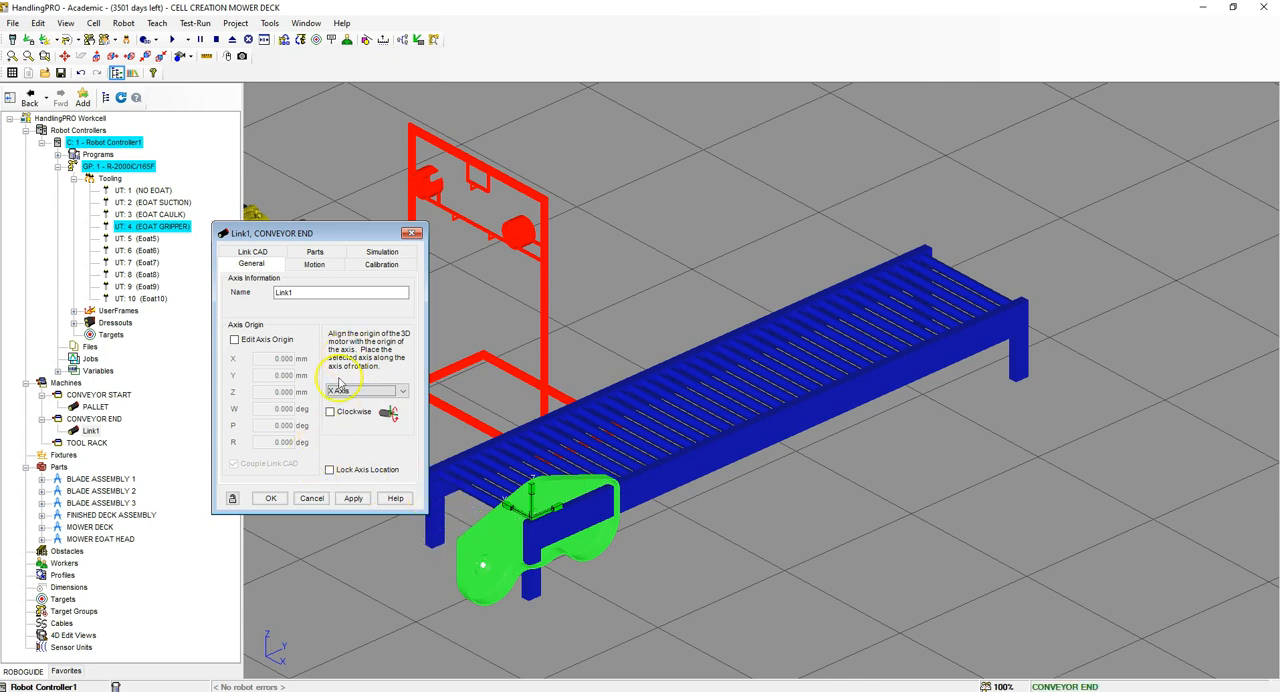
pyautogui.moveTo(335, 292); pyautogui.dragTo(232, 293)
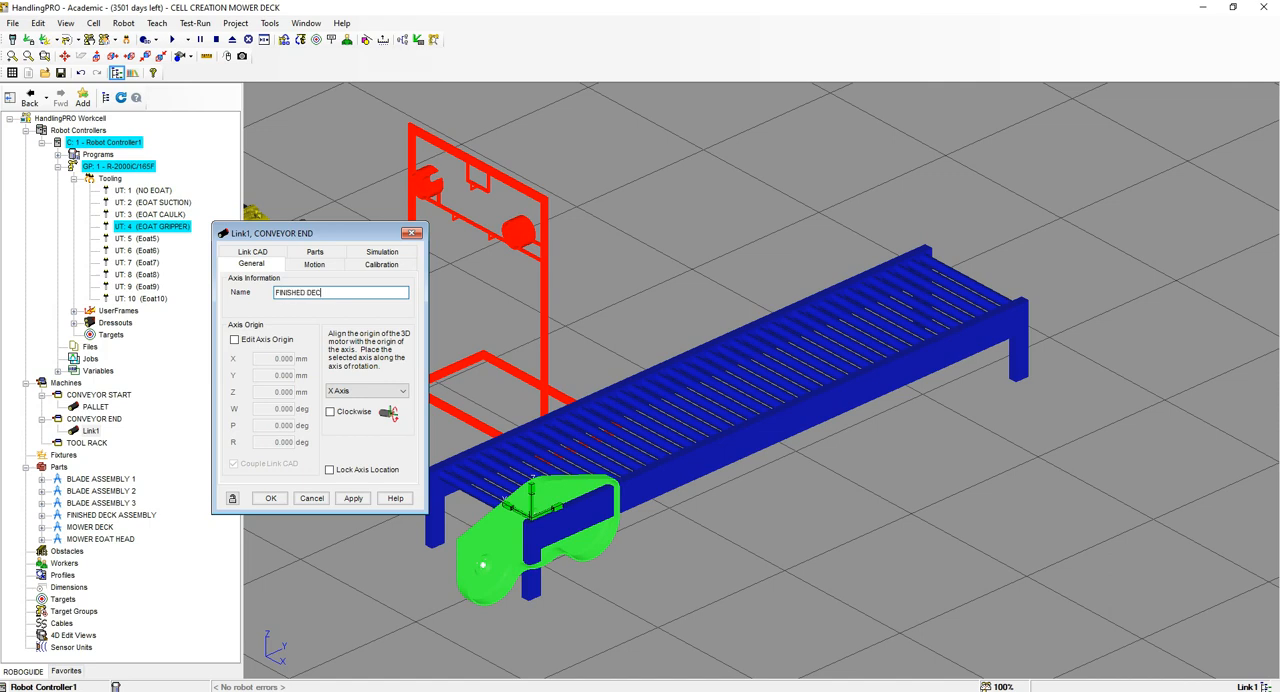
pyautogui.click(353, 498)
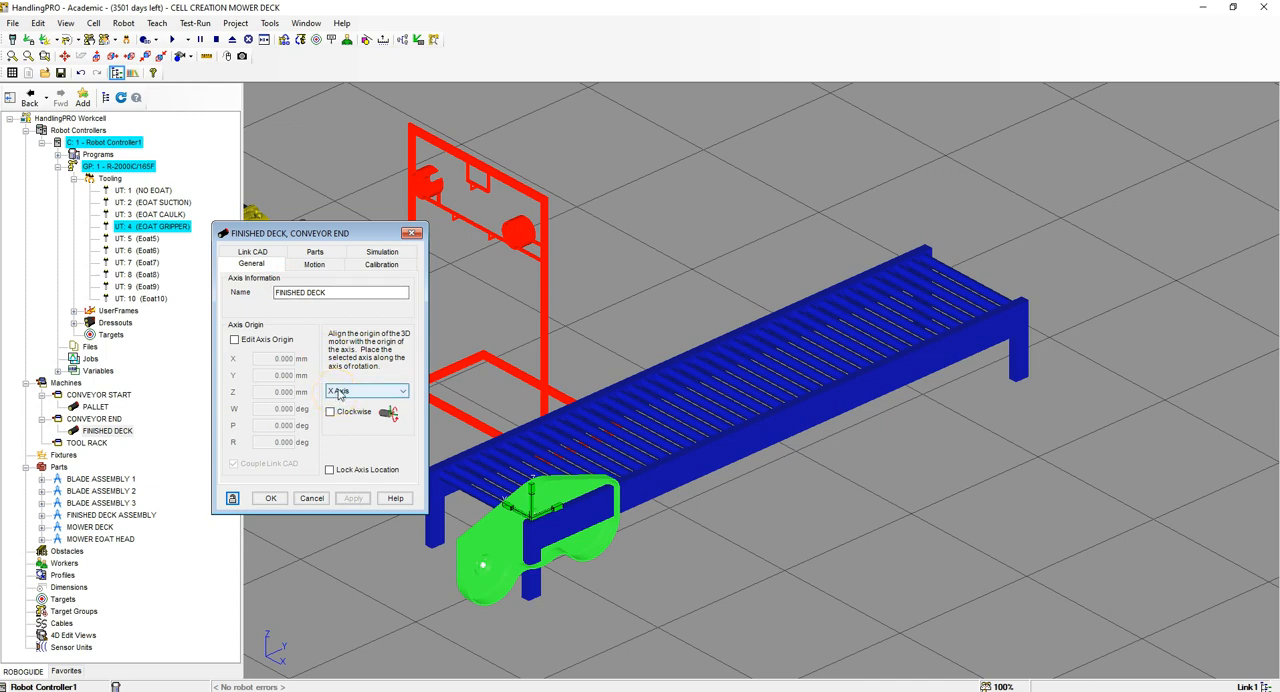
# Step: Position the FINISHED DECK link's CAD at X 600, Y 340, Z 100 mm with W rotated 90 degrees
pyautogui.click(250, 252)
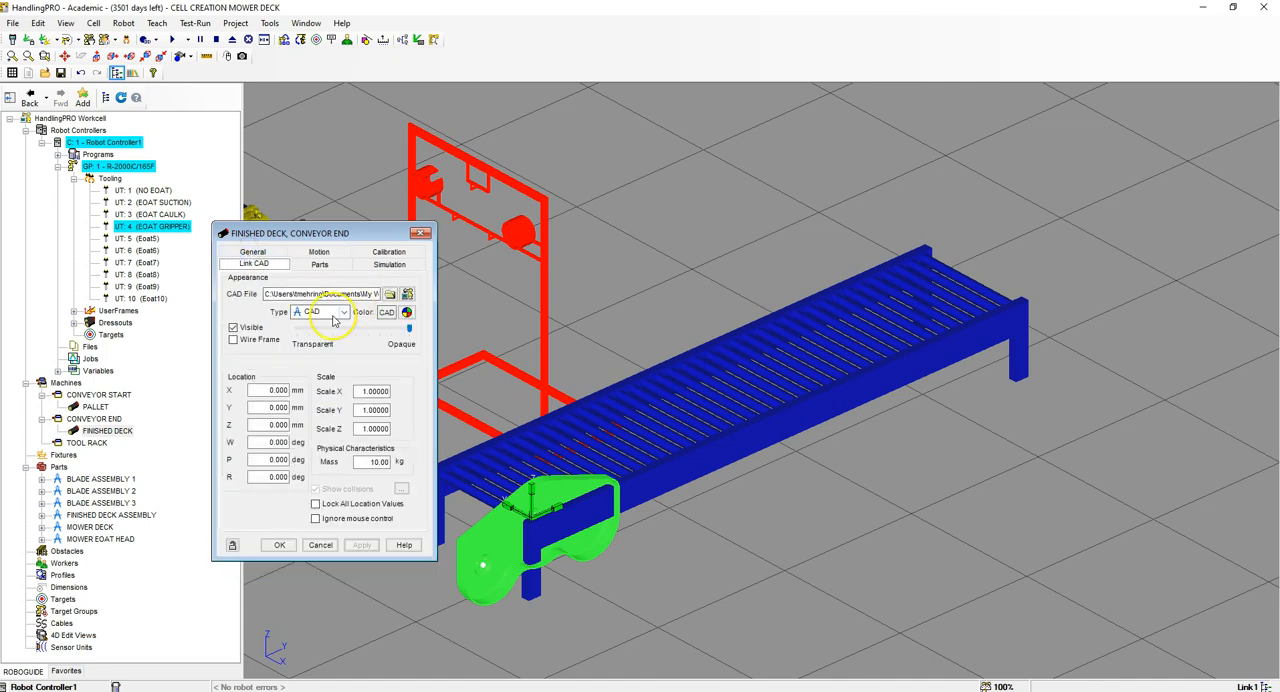
pyautogui.click(268, 390)
pyautogui.moveTo(268, 390); pyautogui.dragTo(470, 383)
pyautogui.write('60')
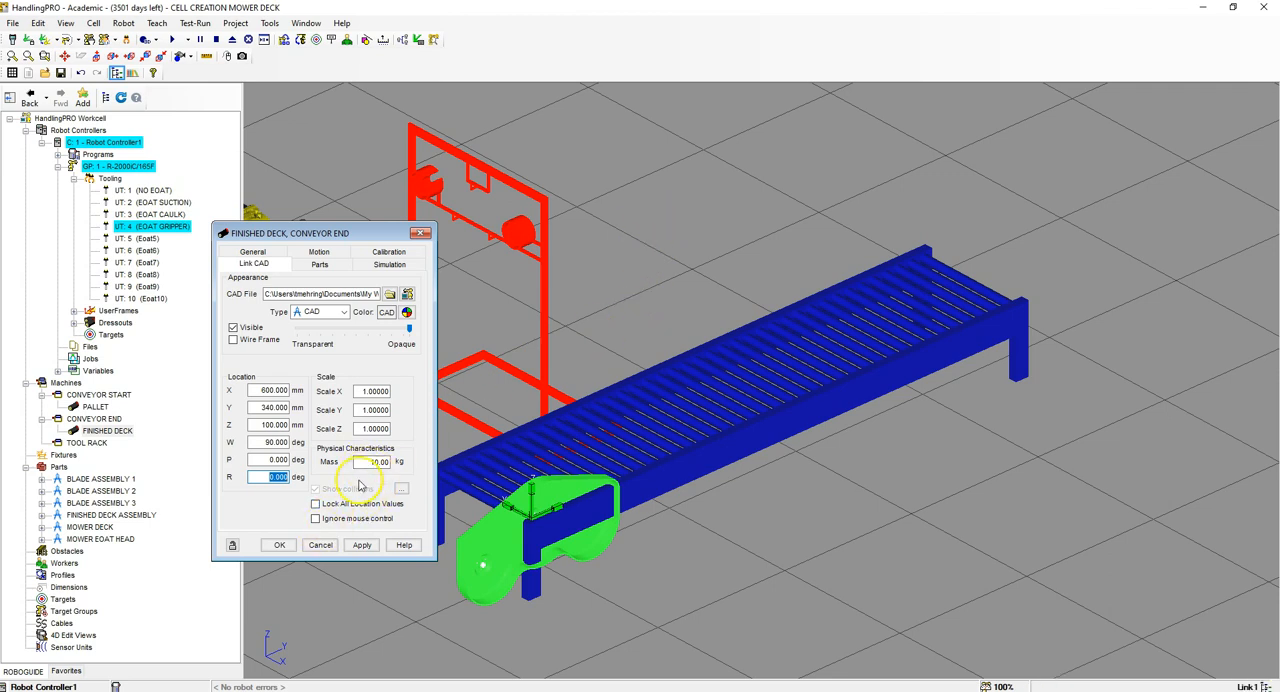
pyautogui.click(362, 545)
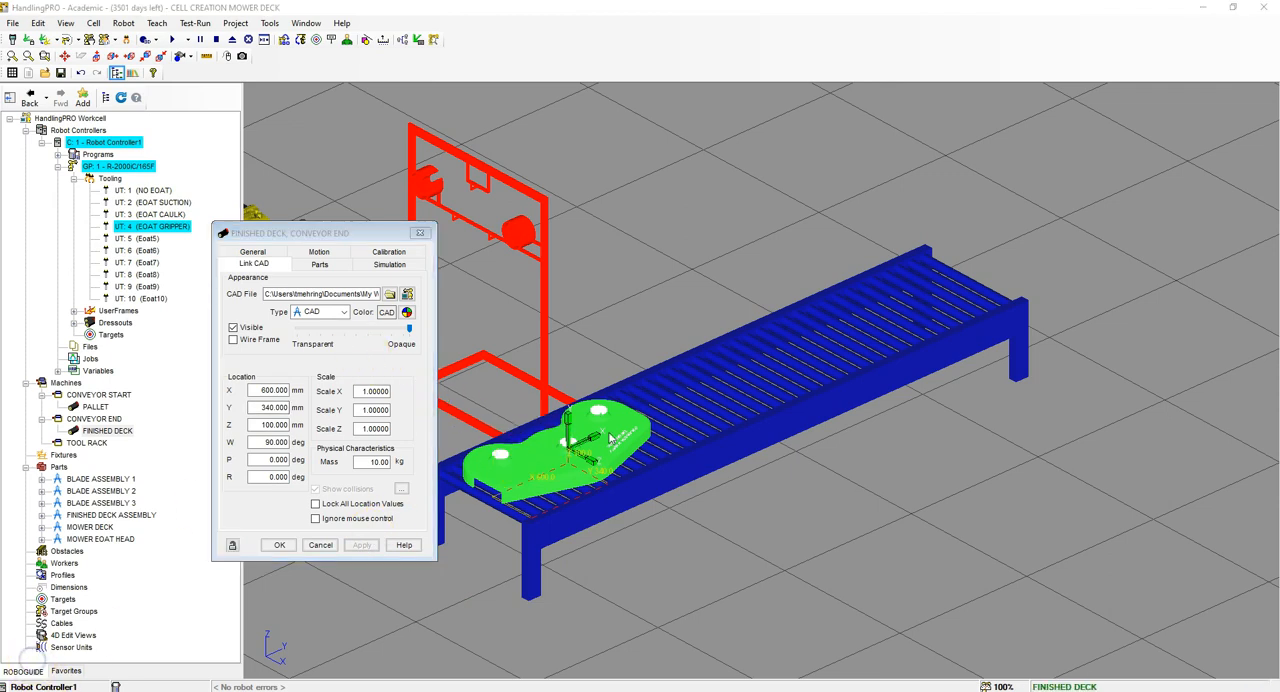
pyautogui.scroll(3, 537, 452)
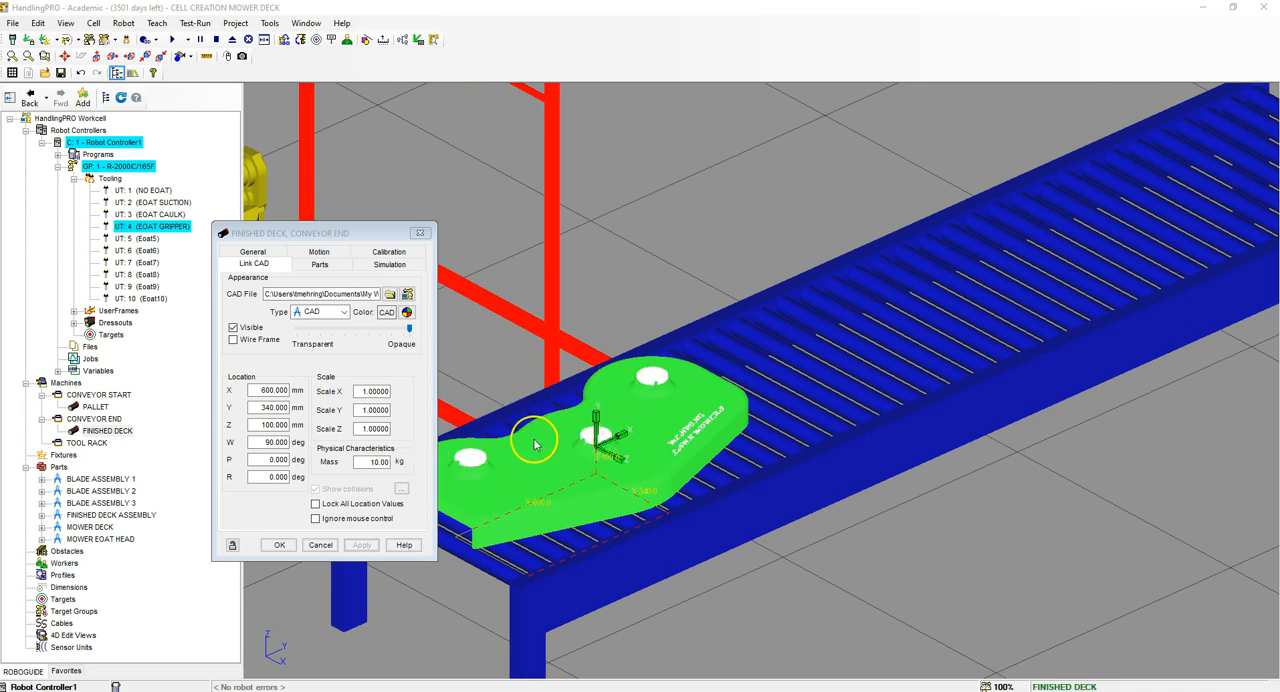
# Step: Attach the FINISHED DECK ASSEMBLY part to the FINISHED DECK link
pyautogui.click(320, 265)
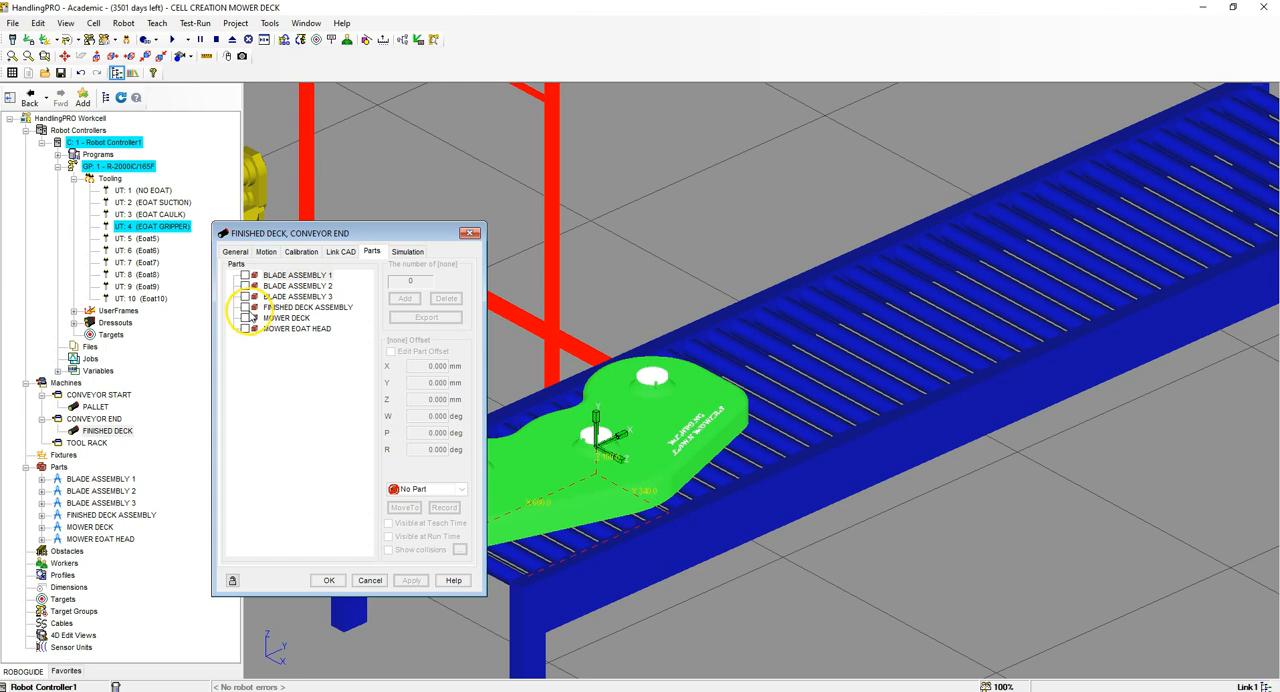
pyautogui.click(245, 307)
pyautogui.click(413, 580)
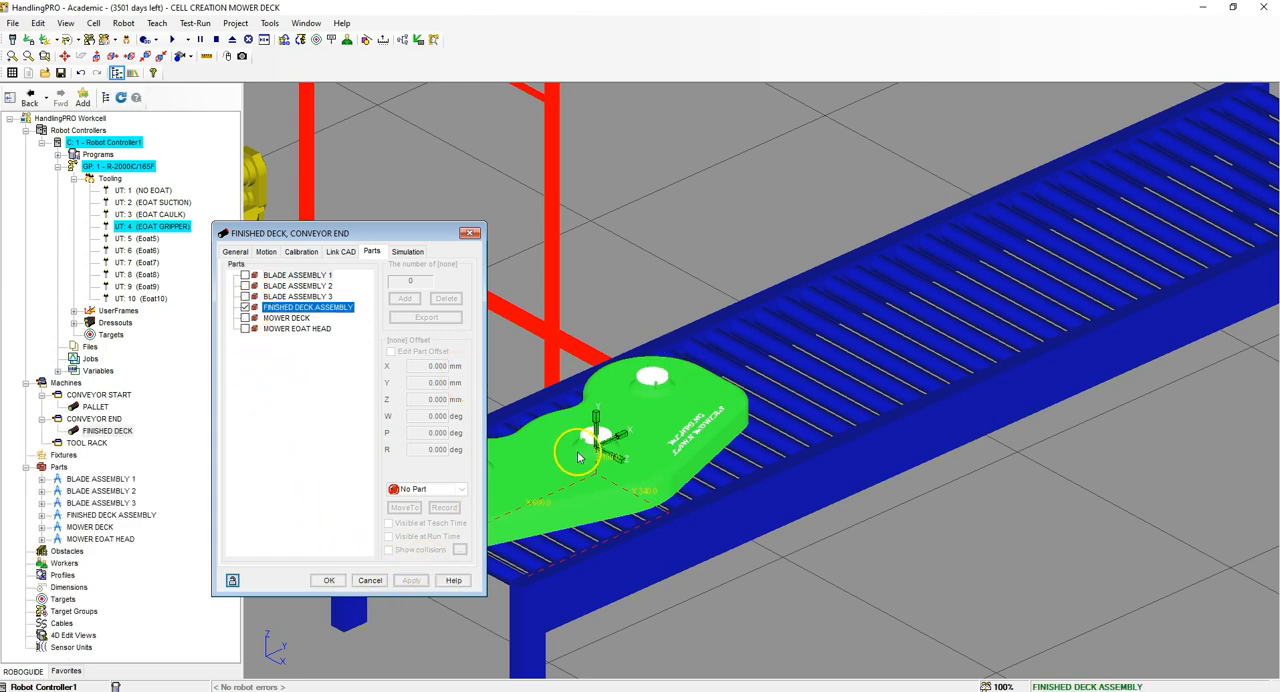
pyautogui.scroll(-4, 712, 392)
pyautogui.scroll(6, 655, 430)
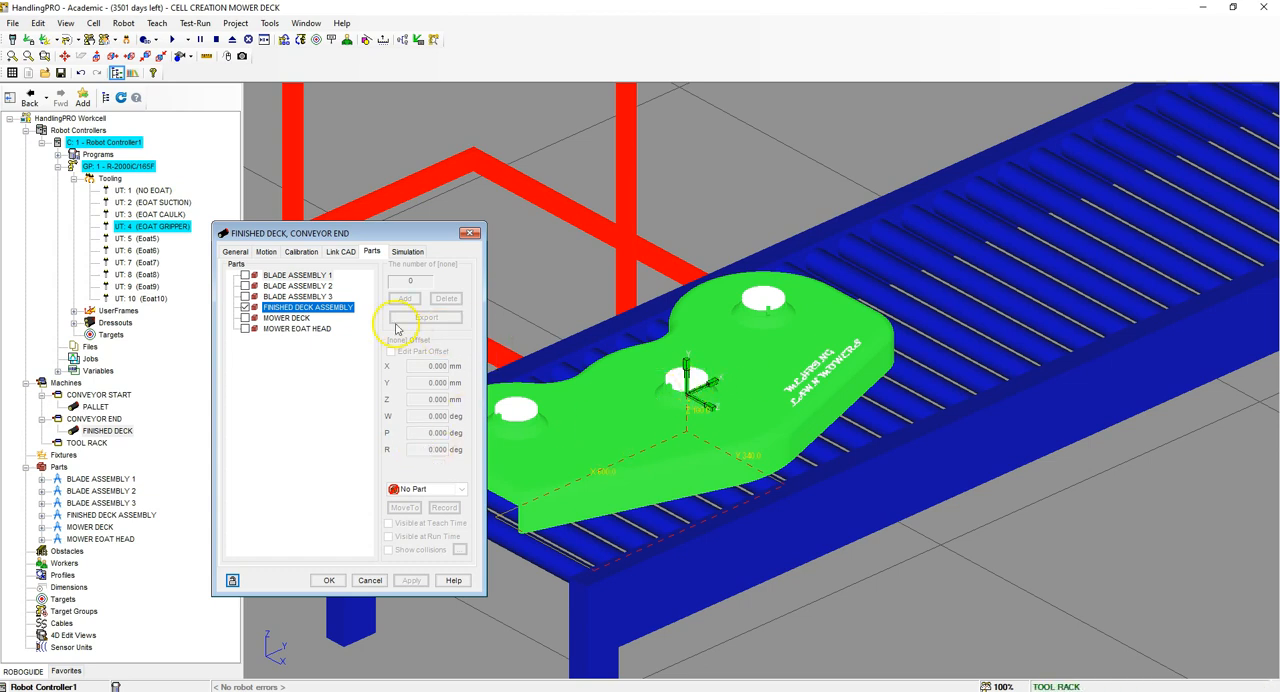
# Step: Disallow picking of the FINISHED DECK ASSEMBLY part in the link's simulation settings and apply the change
pyautogui.click(409, 252)
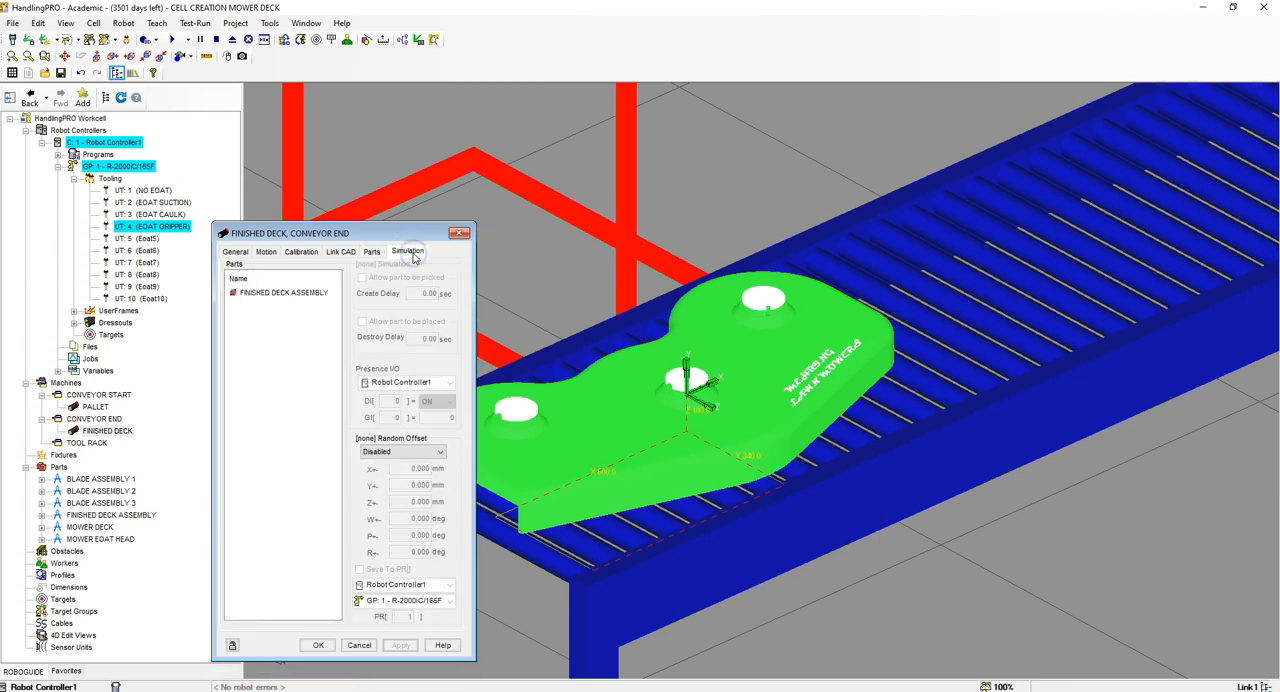
pyautogui.click(312, 293)
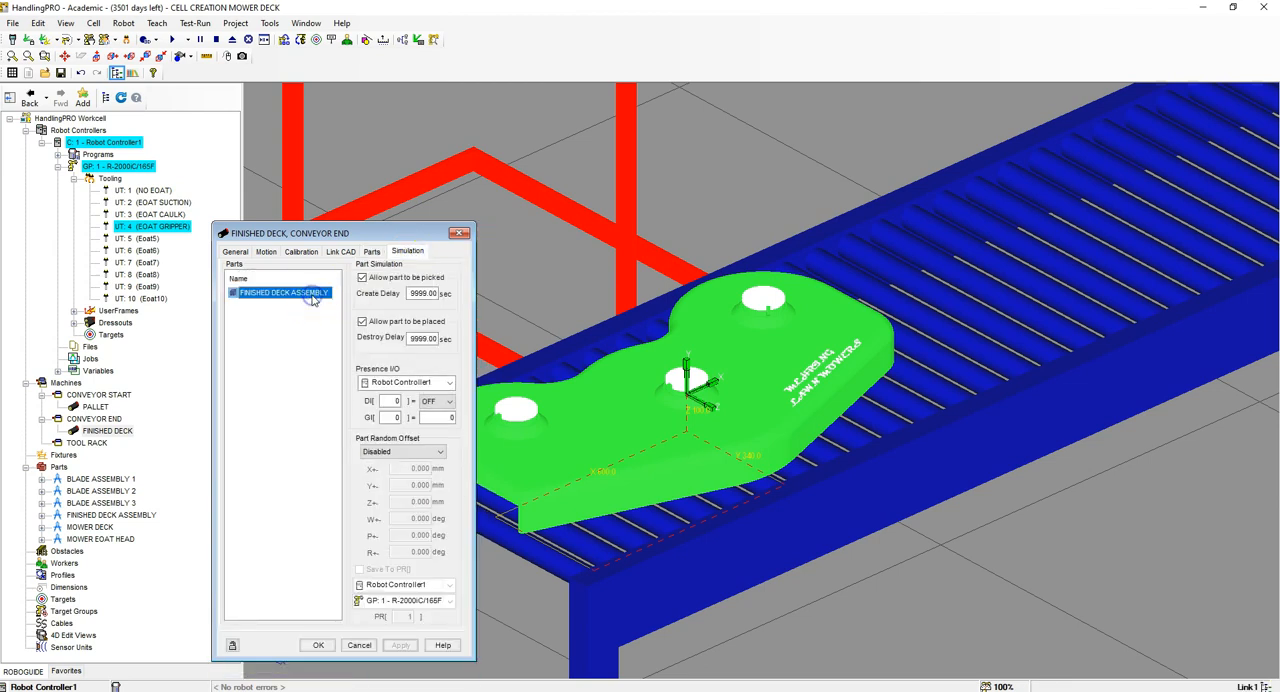
pyautogui.click(362, 278)
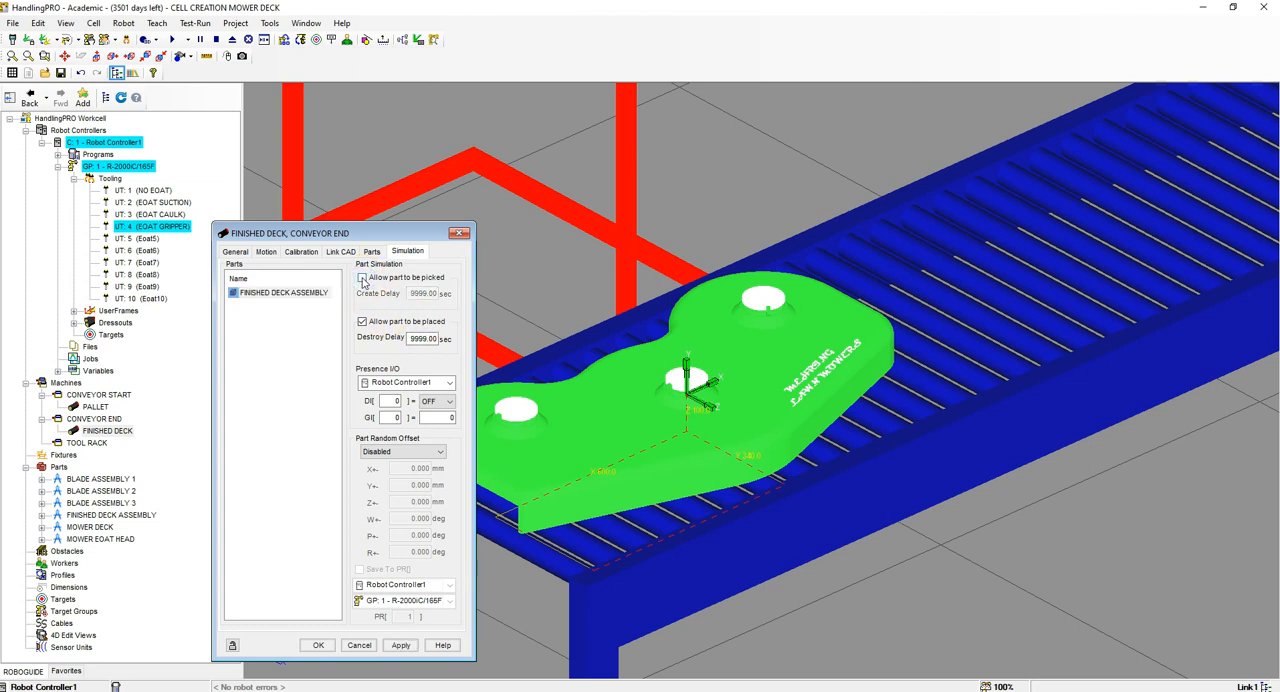
pyautogui.click(402, 645)
# Step: Make the FINISHED DECK link's motion Device I/O Controlled with a linear axis and a speed of 500 mm/sec
pyautogui.click(266, 252)
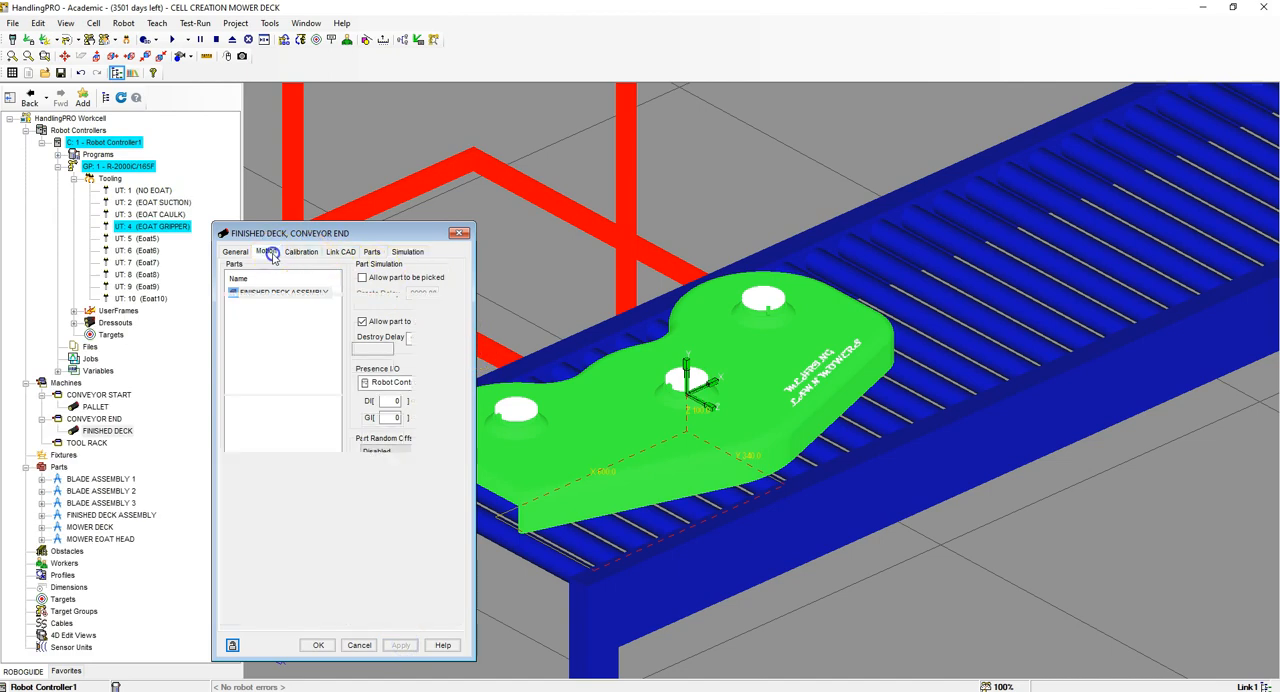
pyautogui.click(268, 281)
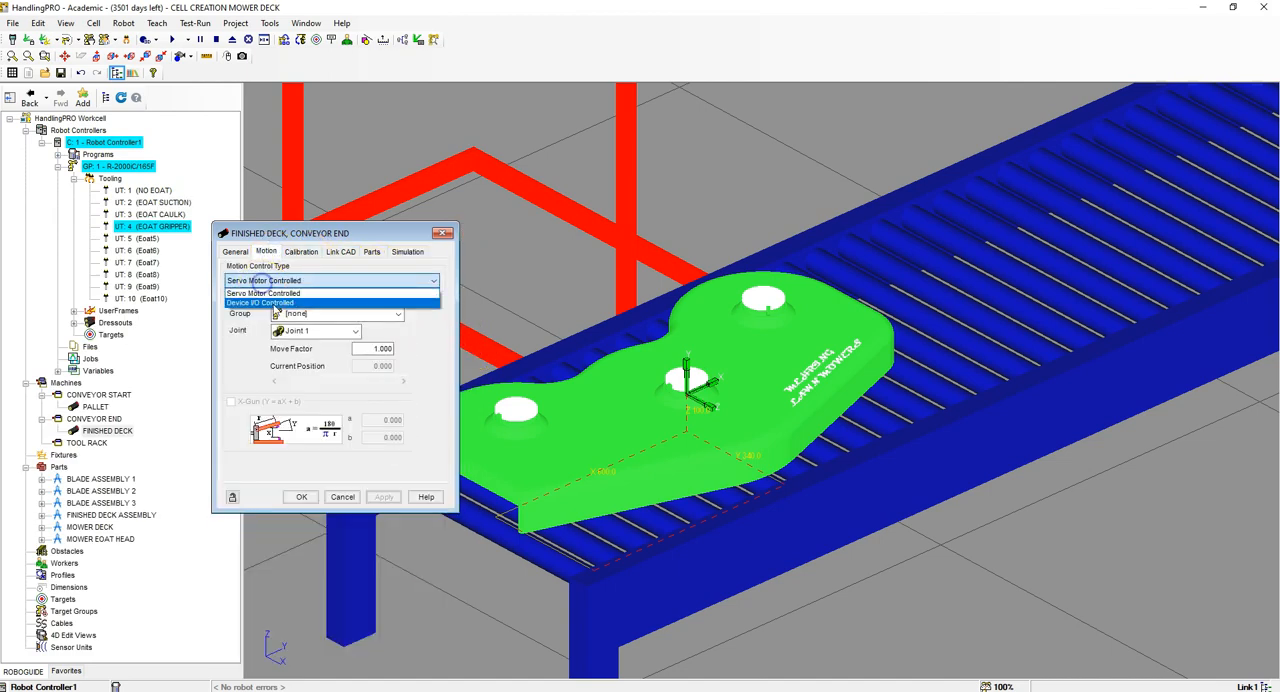
pyautogui.click(265, 296)
pyautogui.click(231, 329)
pyautogui.click(300, 316)
pyautogui.click(298, 319)
pyautogui.doubleClick(363, 313)
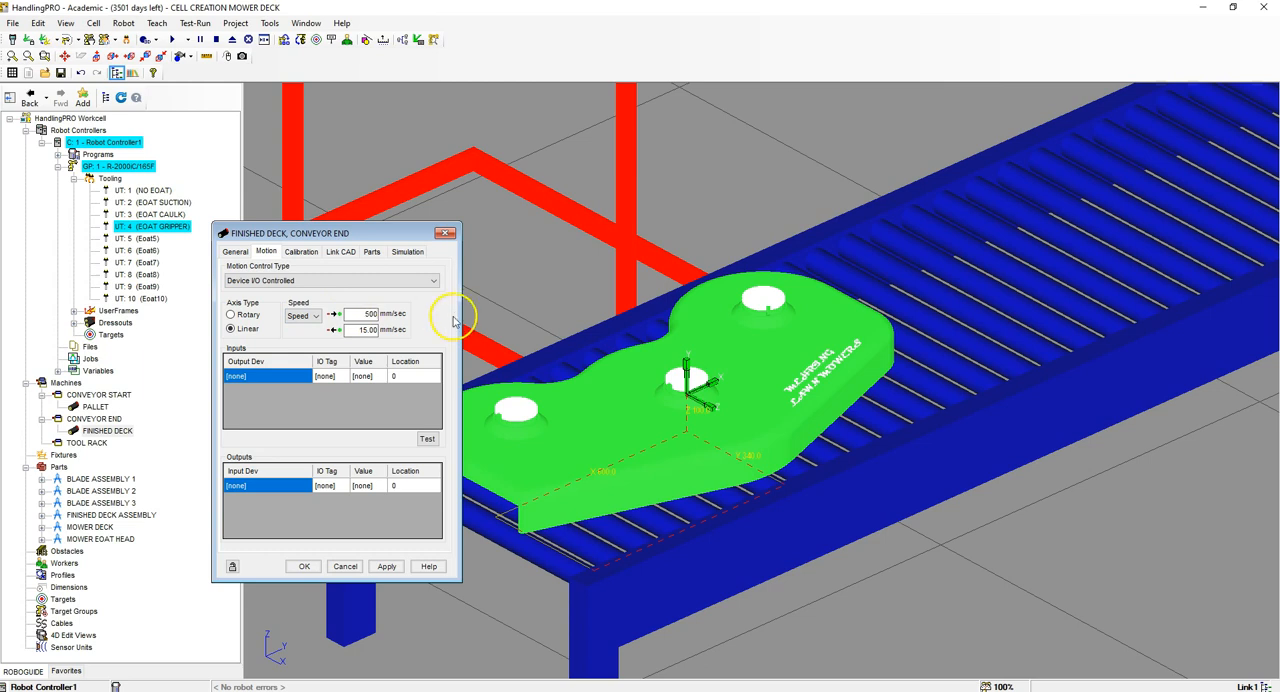
pyautogui.press('Tab')
pyautogui.click(386, 566)
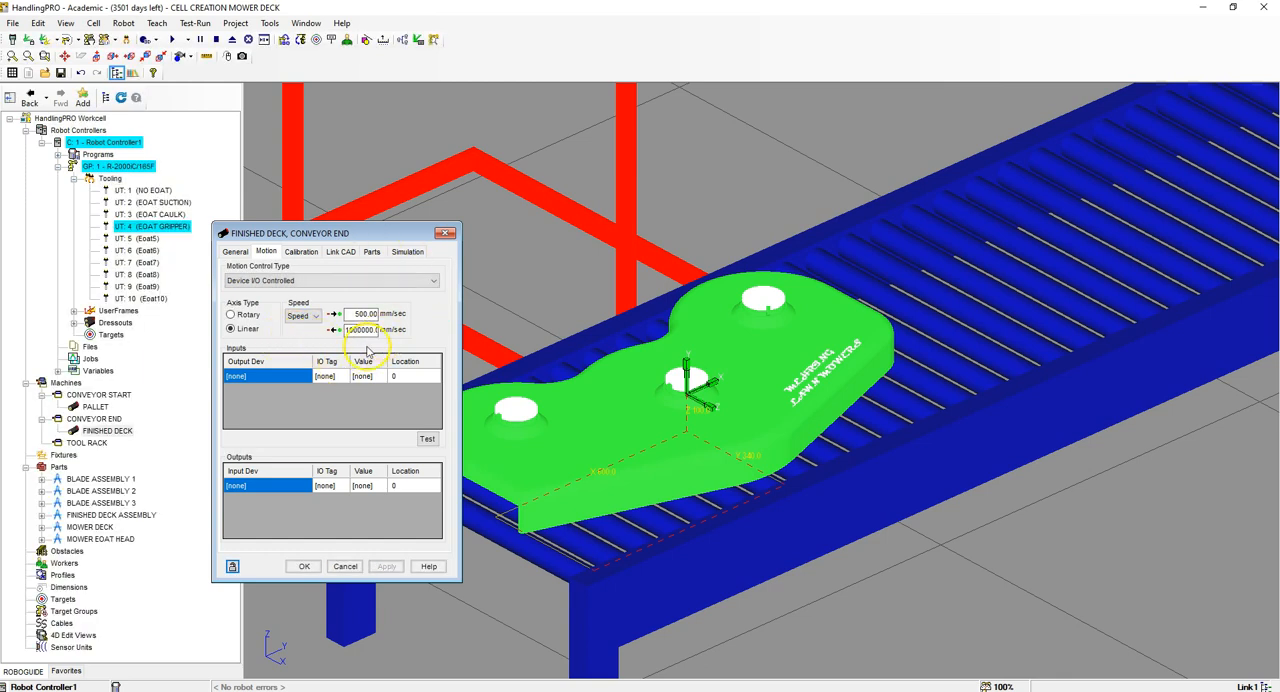
# Step: Add two motion input entries for the FINISHED DECK link with Robot Controller1 as their output device
pyautogui.click(296, 377)
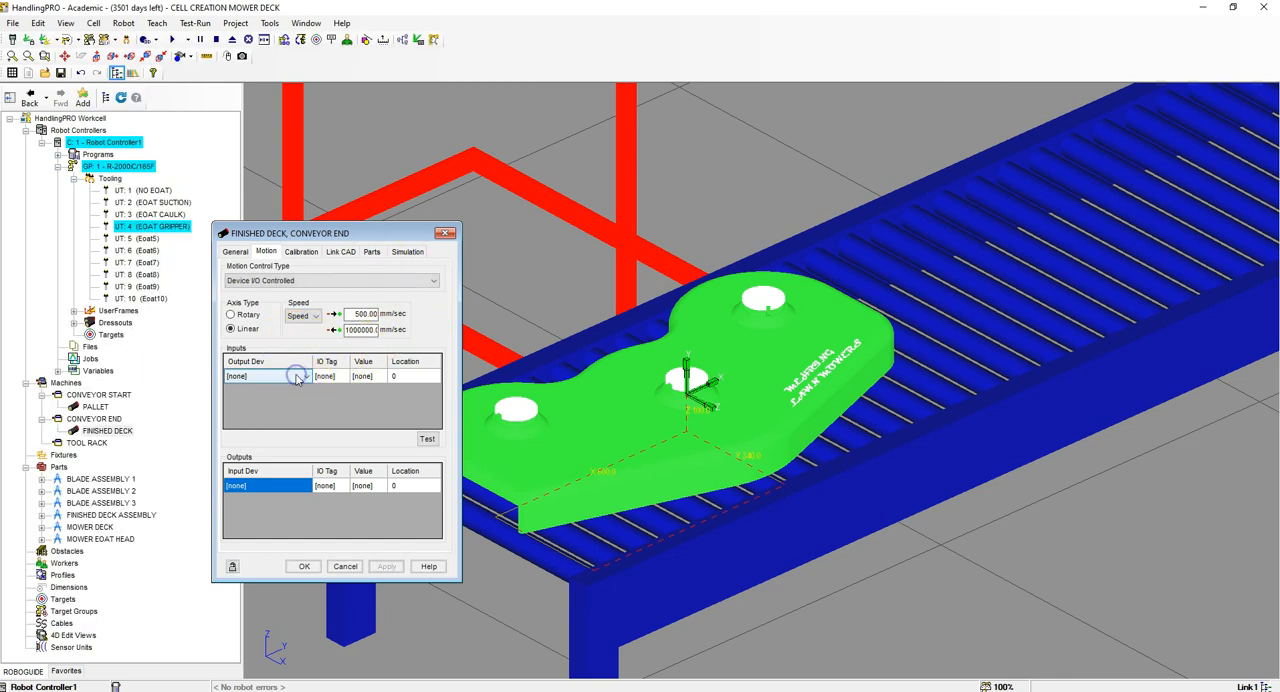
pyautogui.click(305, 377)
pyautogui.click(271, 400)
pyautogui.click(331, 383)
pyautogui.click(295, 391)
pyautogui.click(305, 391)
pyautogui.click(272, 413)
# Step: Assign DO[5] ON with location 2600 to the first FINISHED DECK motion input and DO[5] OFF to the second
pyautogui.click(326, 377)
pyautogui.click(334, 378)
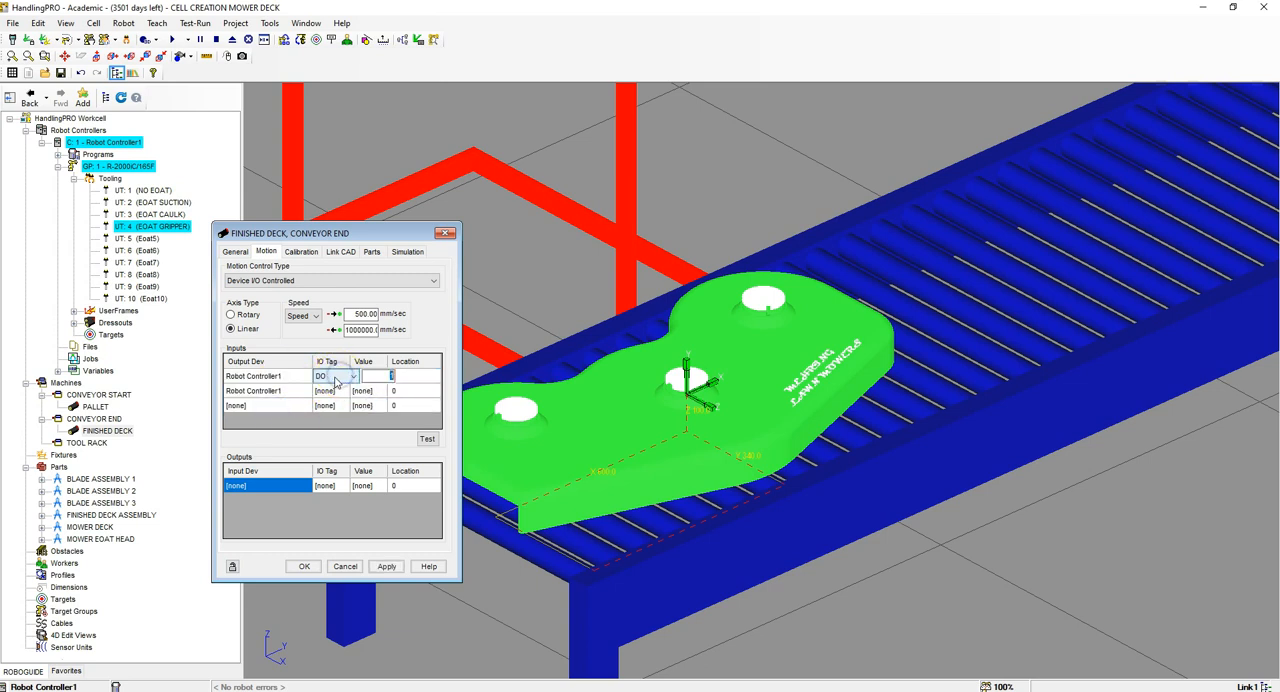
pyautogui.click(336, 380)
pyautogui.click(340, 394)
pyautogui.click(339, 396)
pyautogui.click(364, 391)
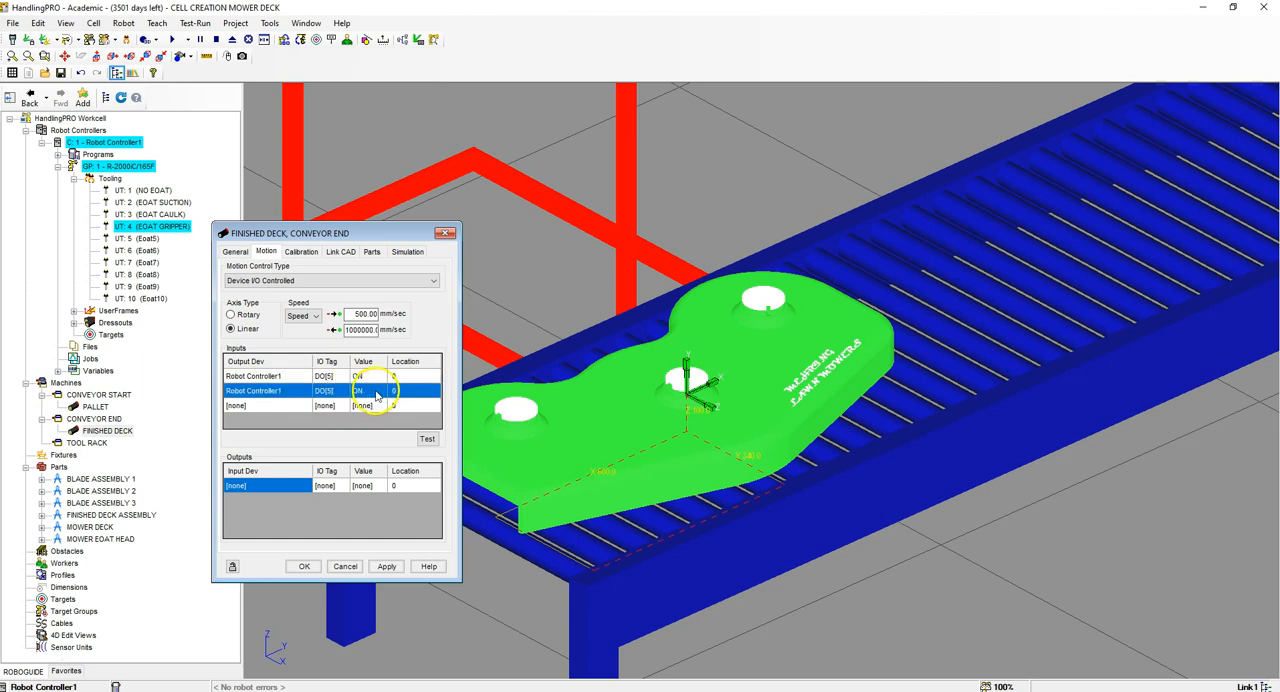
pyautogui.click(366, 391)
pyautogui.click(372, 391)
pyautogui.click(369, 404)
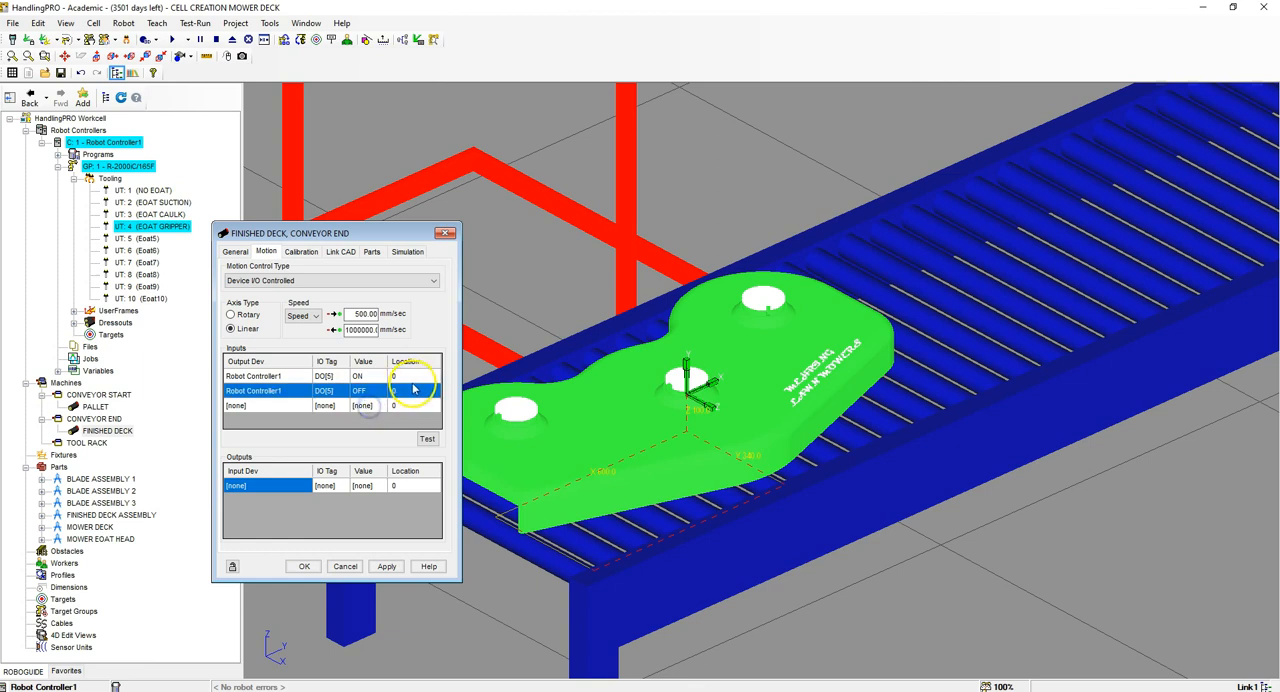
pyautogui.click(414, 376)
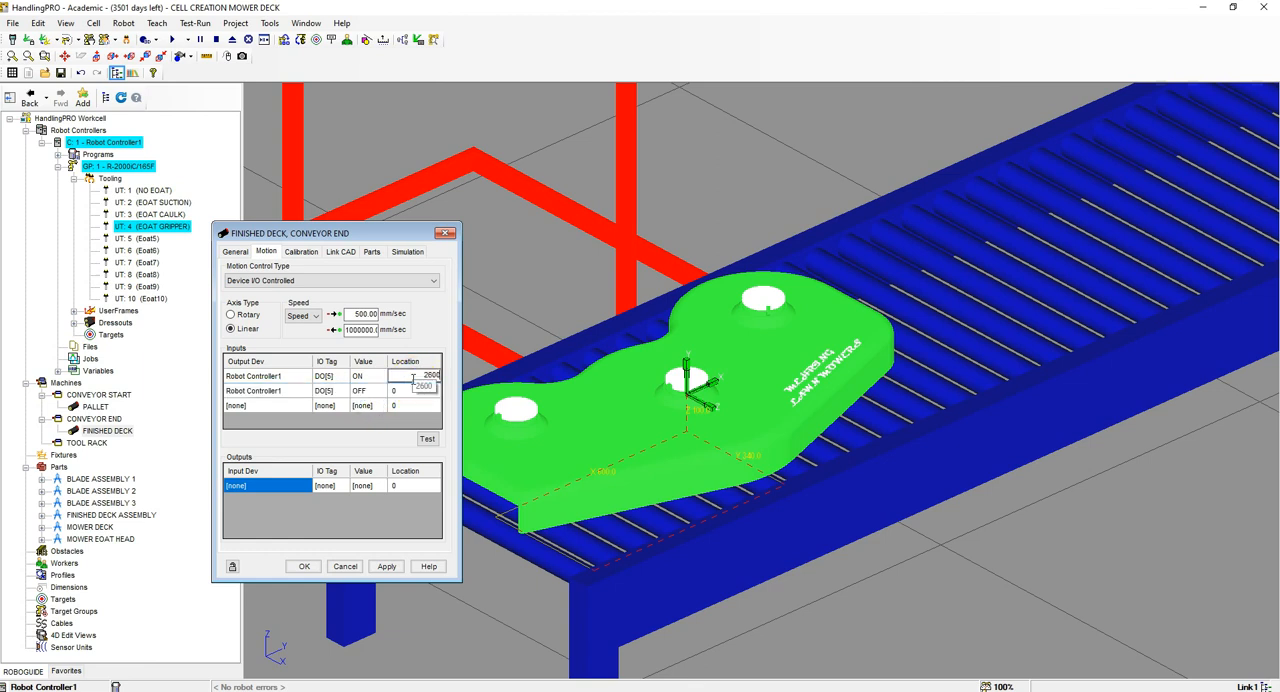
pyautogui.click(412, 378)
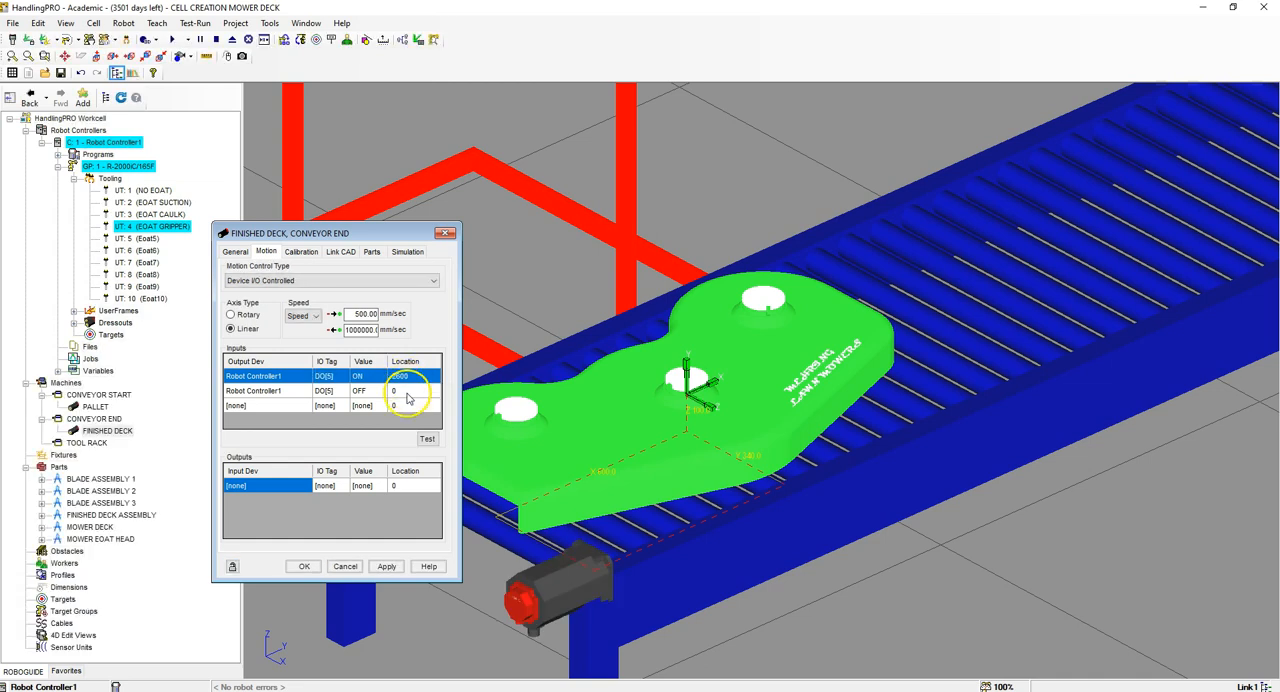
# Step: Add two motion output entries for the FINISHED DECK link with Robot Controller1 as their input device
pyautogui.click(306, 487)
pyautogui.click(306, 487)
pyautogui.click(255, 508)
pyautogui.click(306, 500)
pyautogui.click(306, 500)
pyautogui.click(268, 523)
# Step: Assign DI[9] ON with location 2600 to the first motion output and DI[10] ON to the second
pyautogui.click(349, 486)
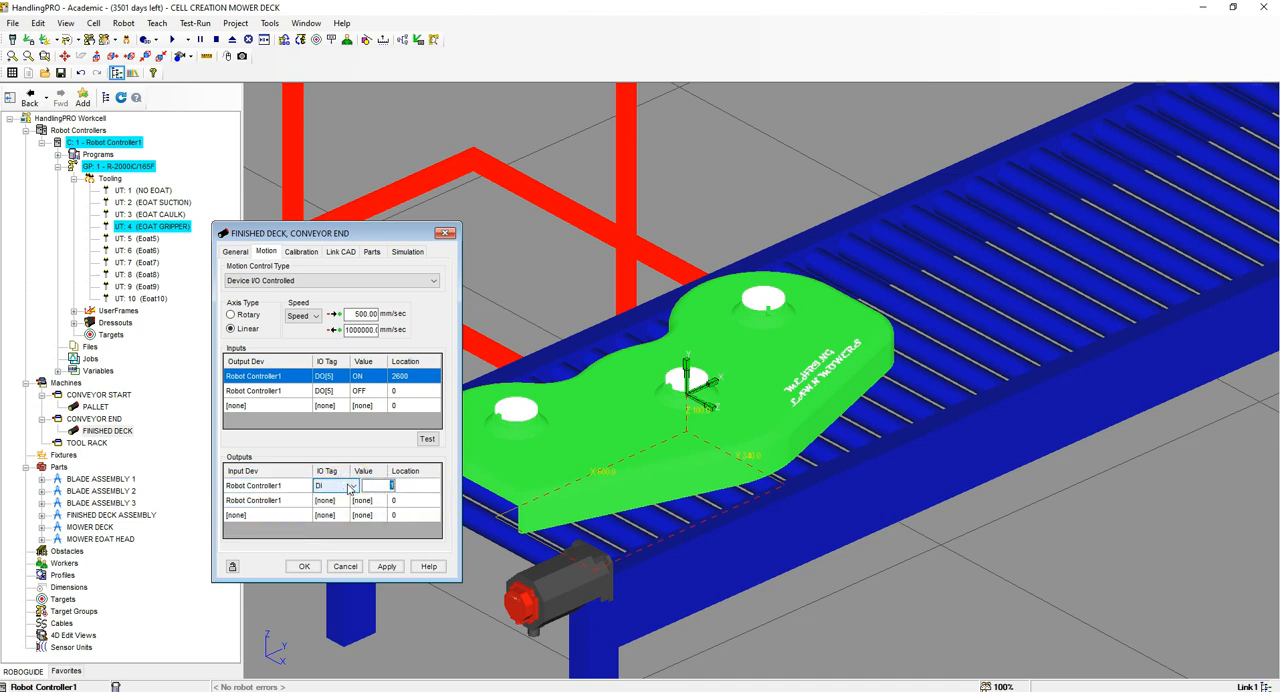
pyautogui.click(349, 488)
pyautogui.click(341, 503)
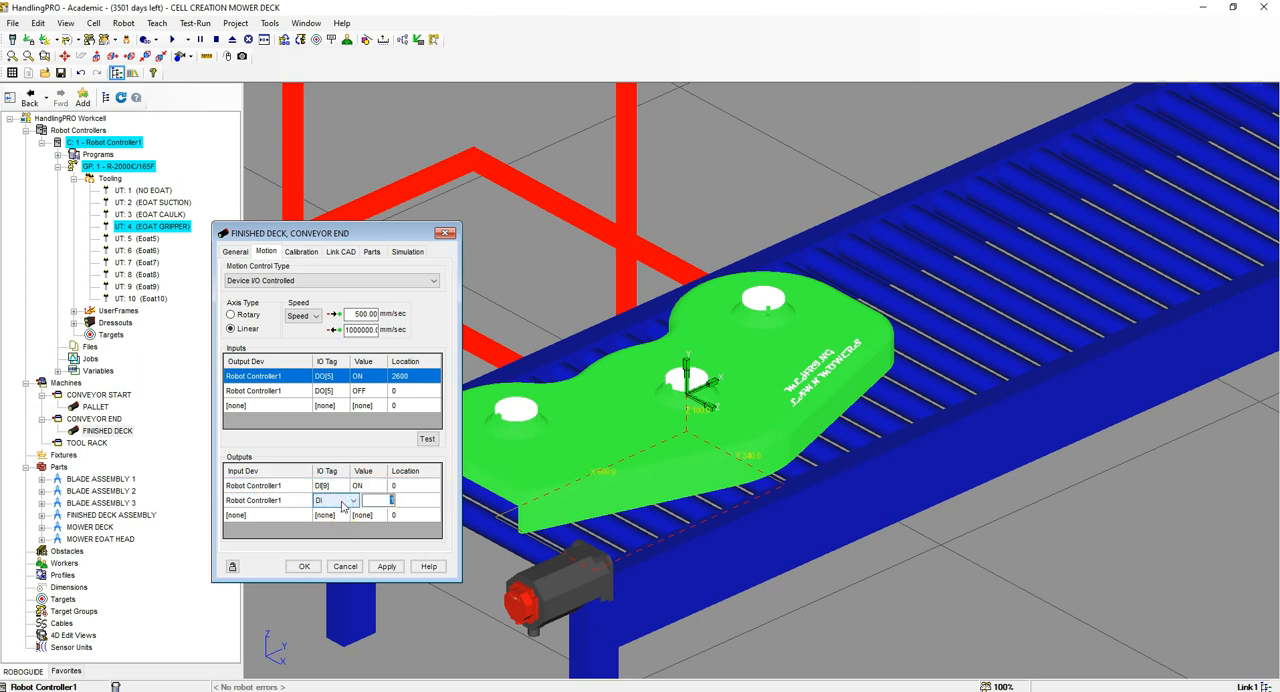
pyautogui.write('10')
pyautogui.click(342, 507)
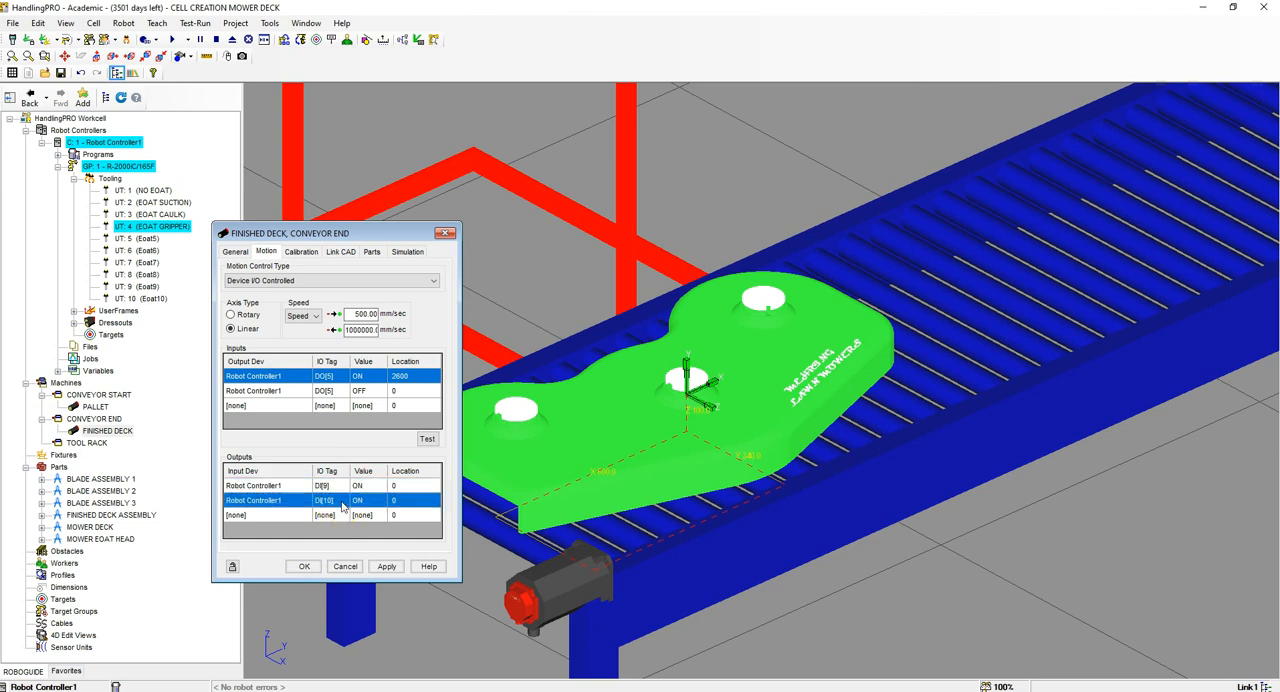
pyautogui.click(407, 486)
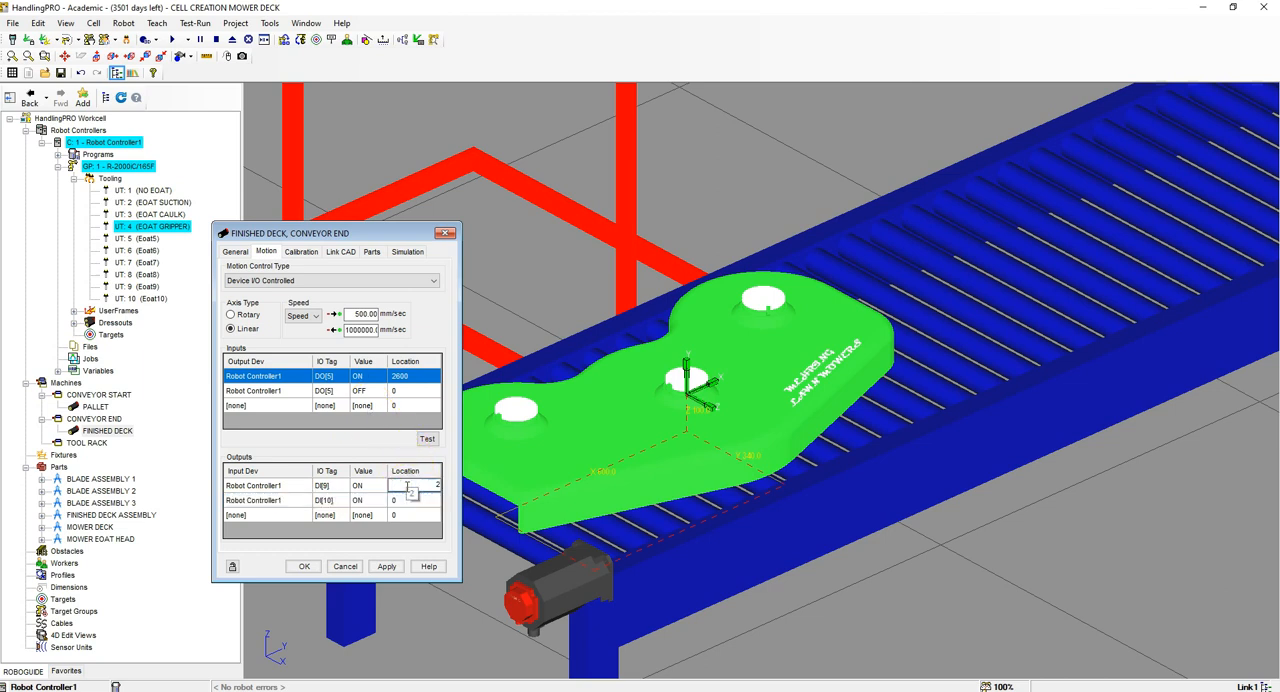
pyautogui.press('Return')
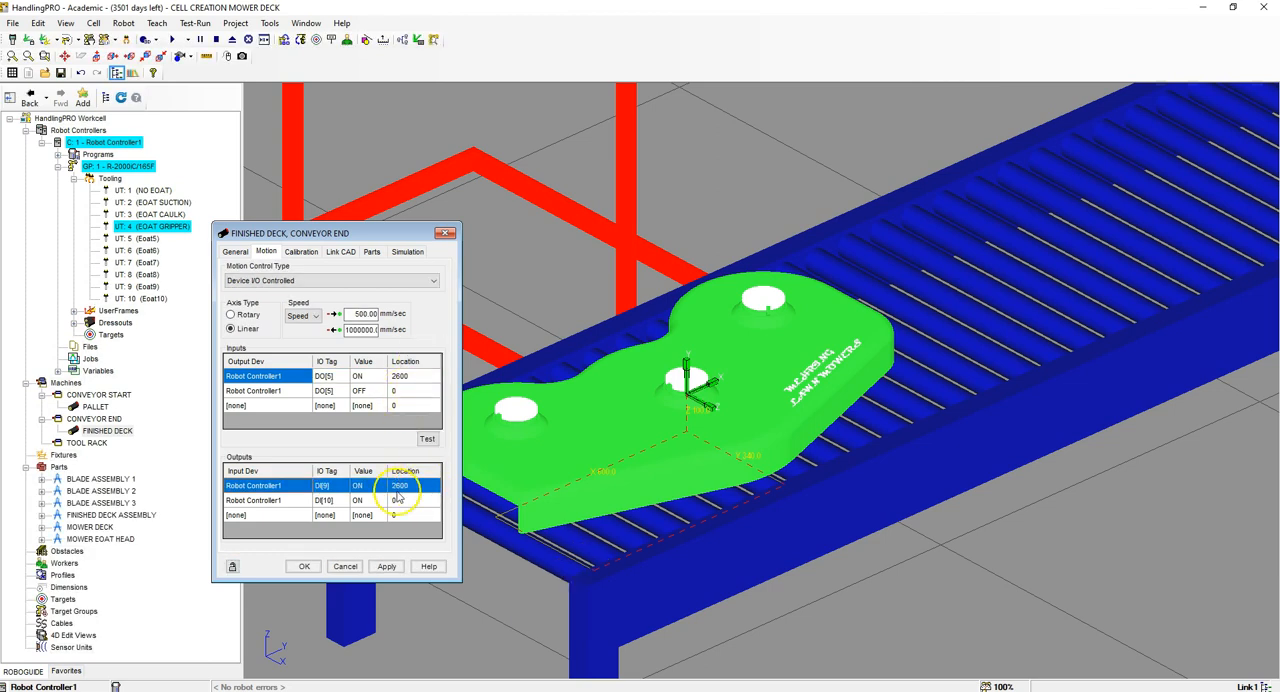
# Step: Test the finished deck's motion to locations 2600 and 0, and accept the link settings
pyautogui.click(405, 376)
pyautogui.click(427, 439)
pyautogui.scroll(-5, 612, 443)
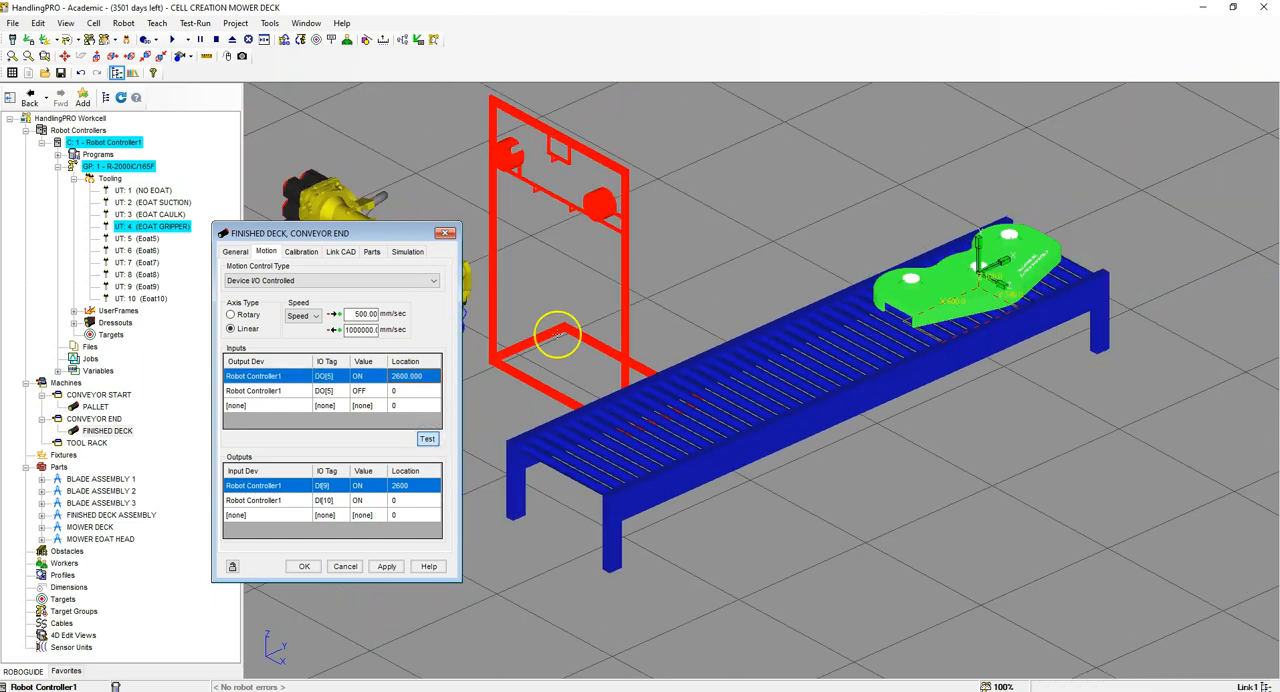
pyautogui.click(407, 391)
pyautogui.click(427, 439)
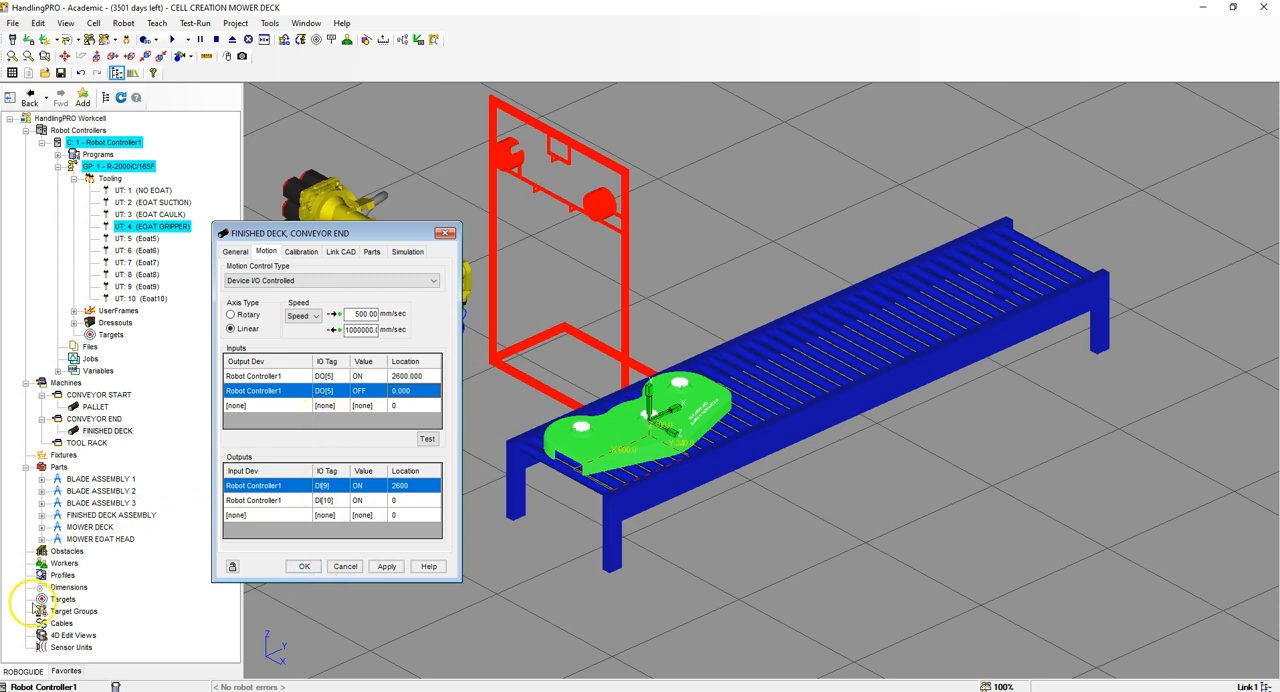
pyautogui.click(306, 566)
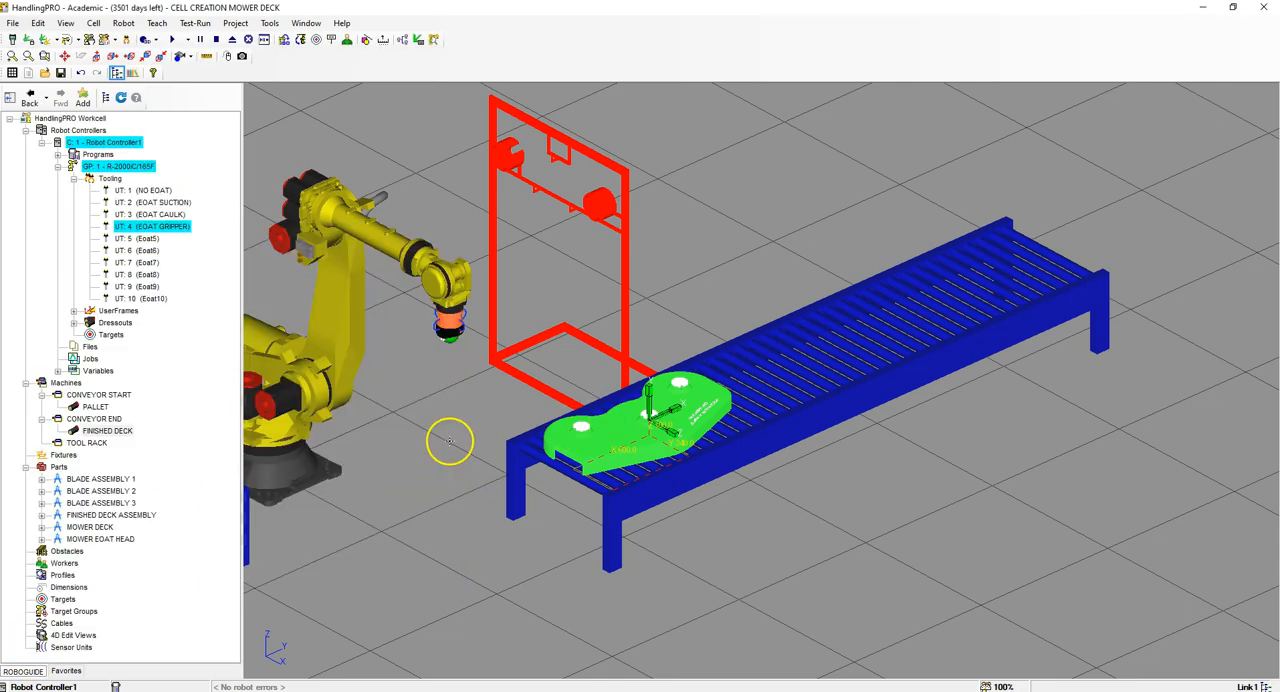
# Step: Add a link to the TOOL RACK machine from the TOOL RACK CAULK CAD file
pyautogui.scroll(-4, 646, 356)
pyautogui.scroll(3, 552, 342)
pyautogui.scroll(2, 617, 356)
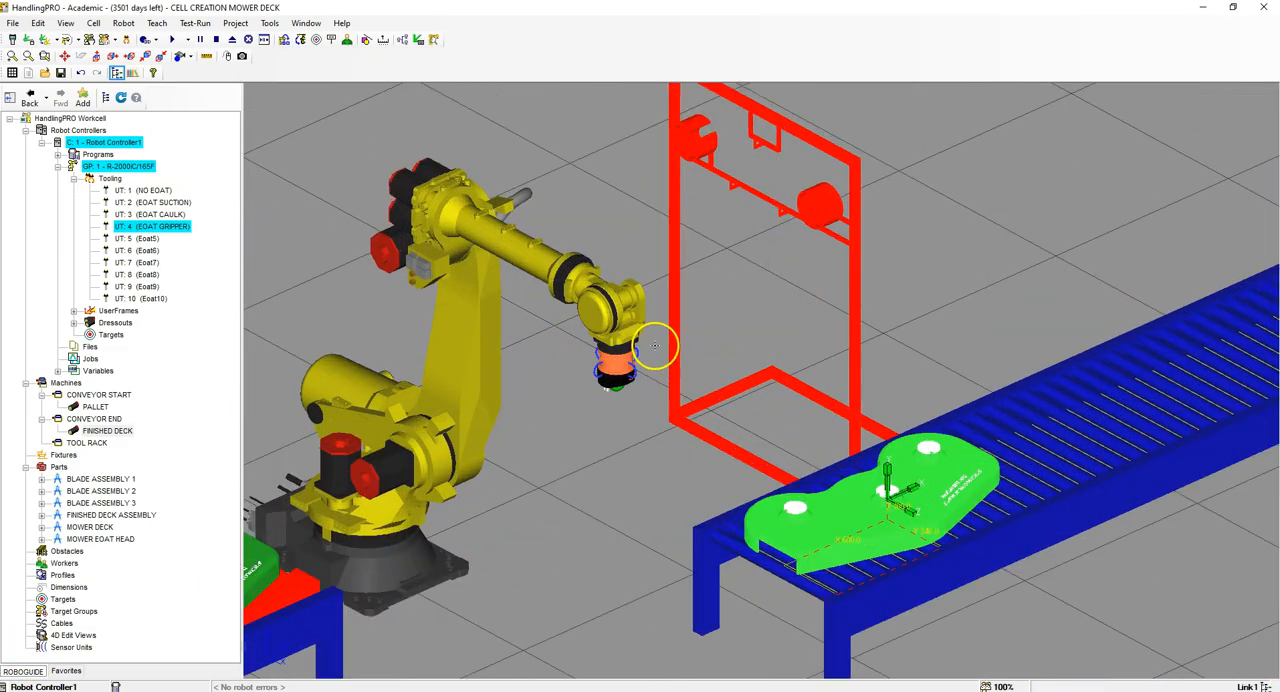
pyautogui.click(87, 443)
pyautogui.rightClick(87, 446)
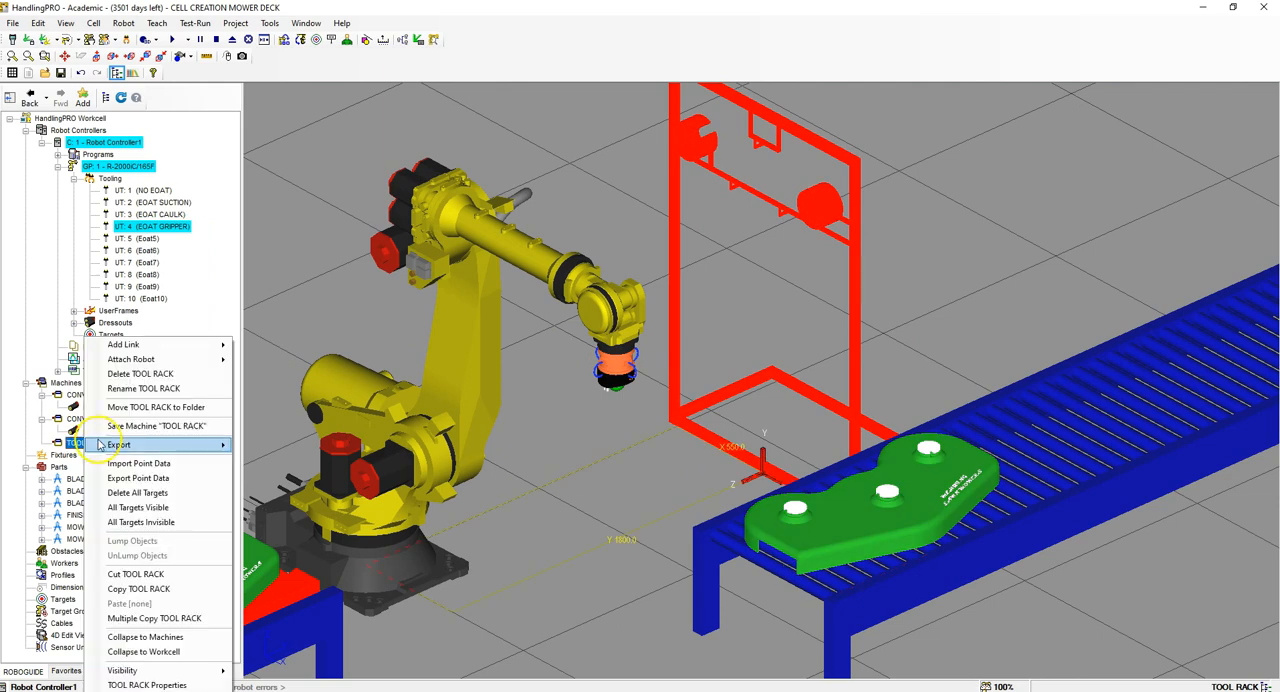
pyautogui.click(156, 346)
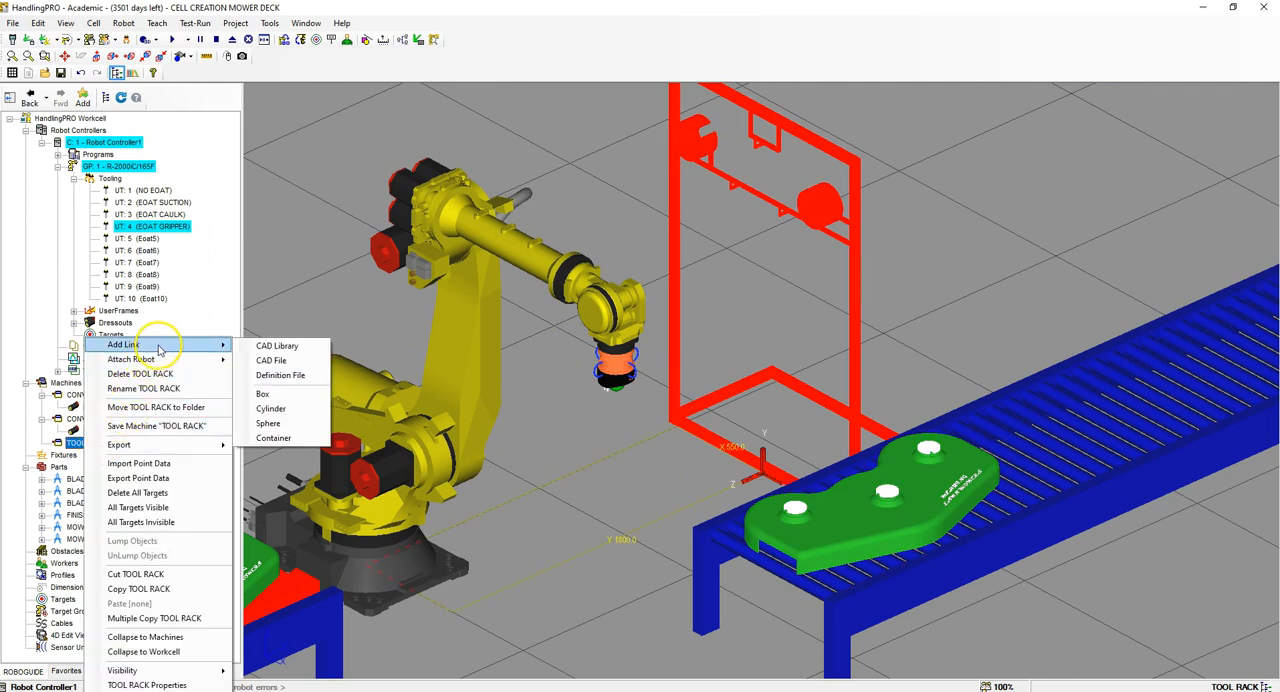
pyautogui.click(272, 360)
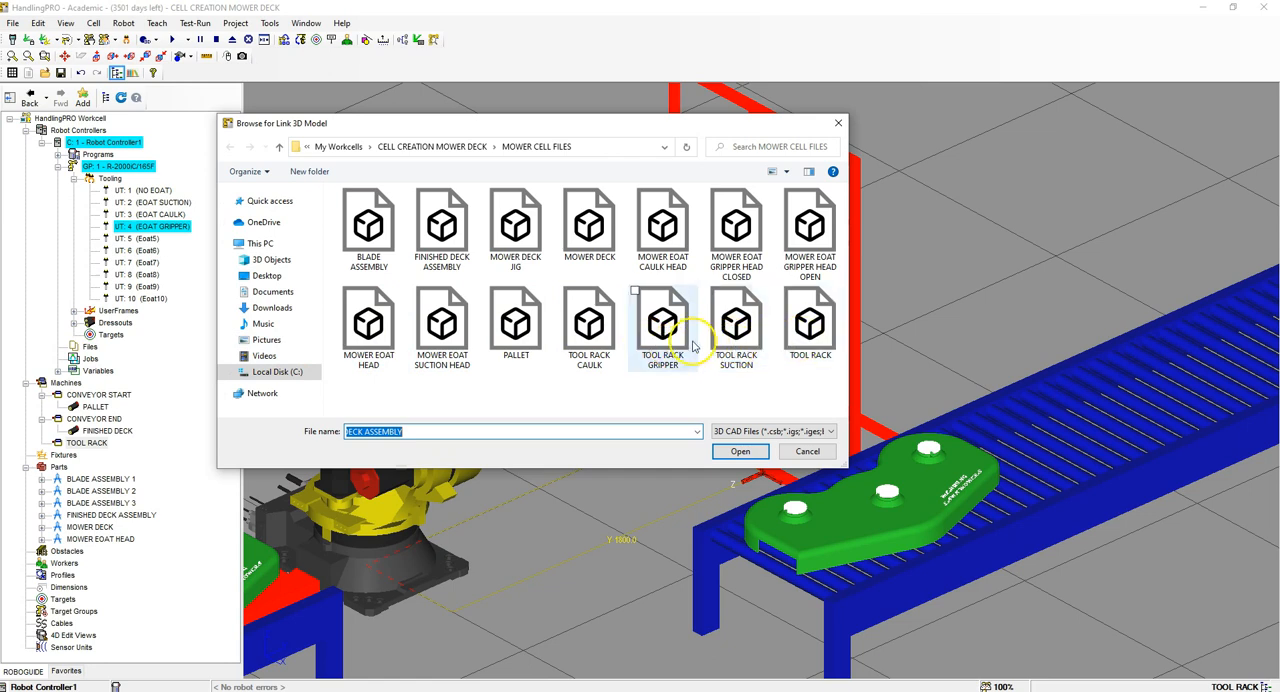
pyautogui.click(594, 336)
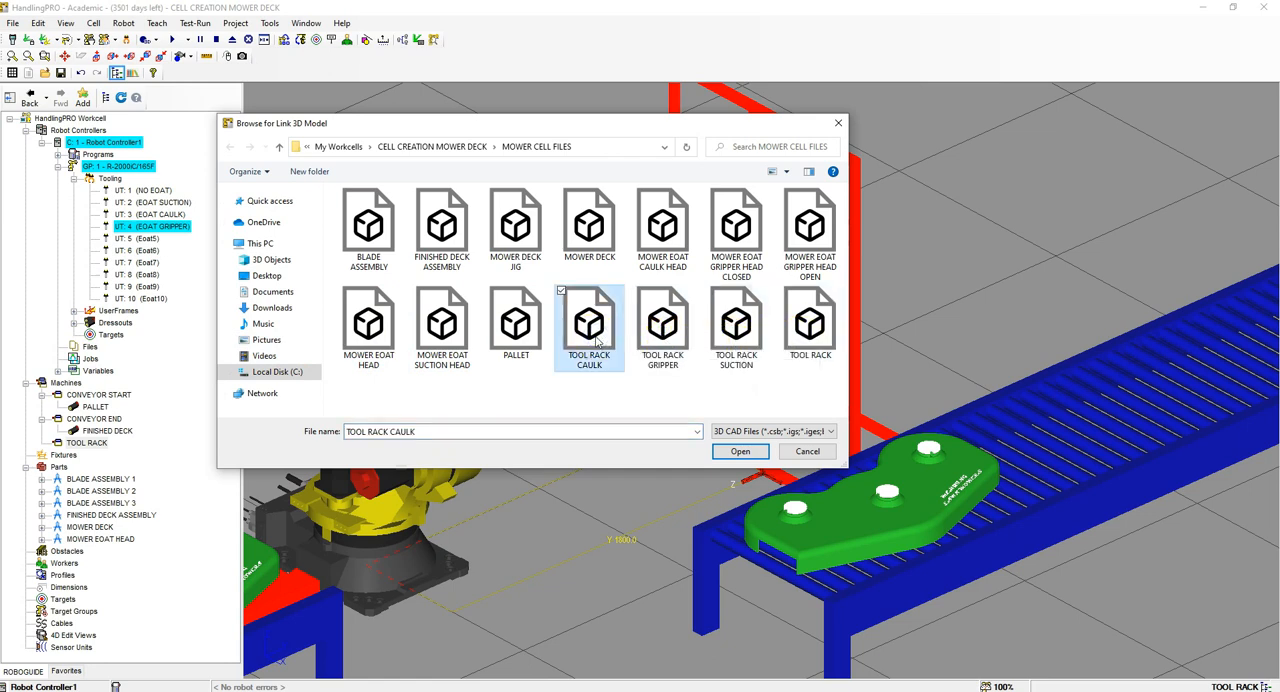
pyautogui.click(740, 451)
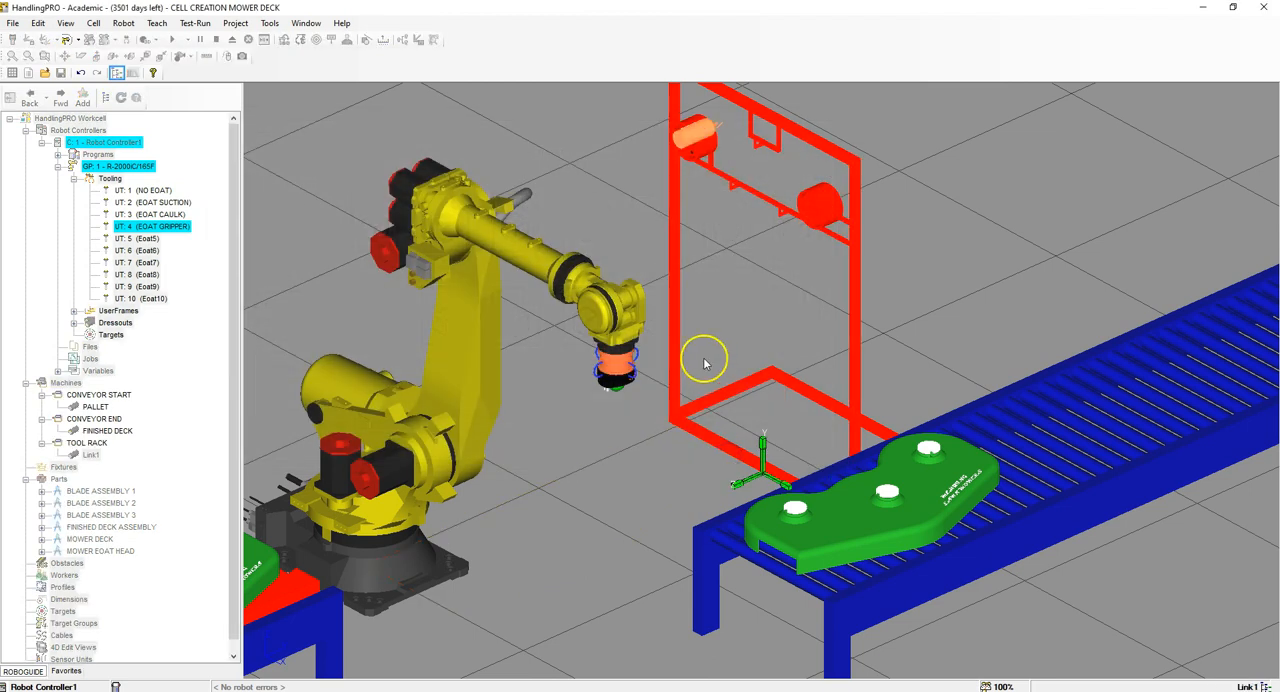
# Step: Rename the new tool rack link CAULK and align its motor with the Y Axis, applying the change
pyautogui.scroll(3, 700, 122)
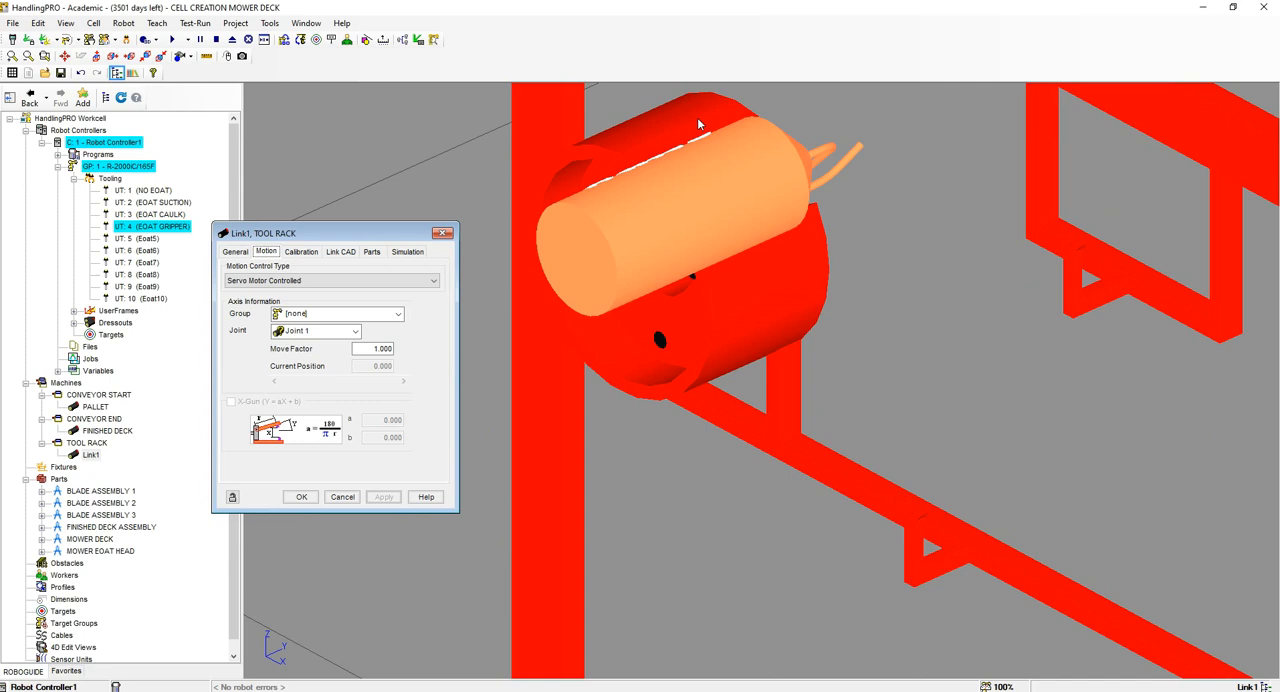
pyautogui.click(254, 283)
pyautogui.click(244, 254)
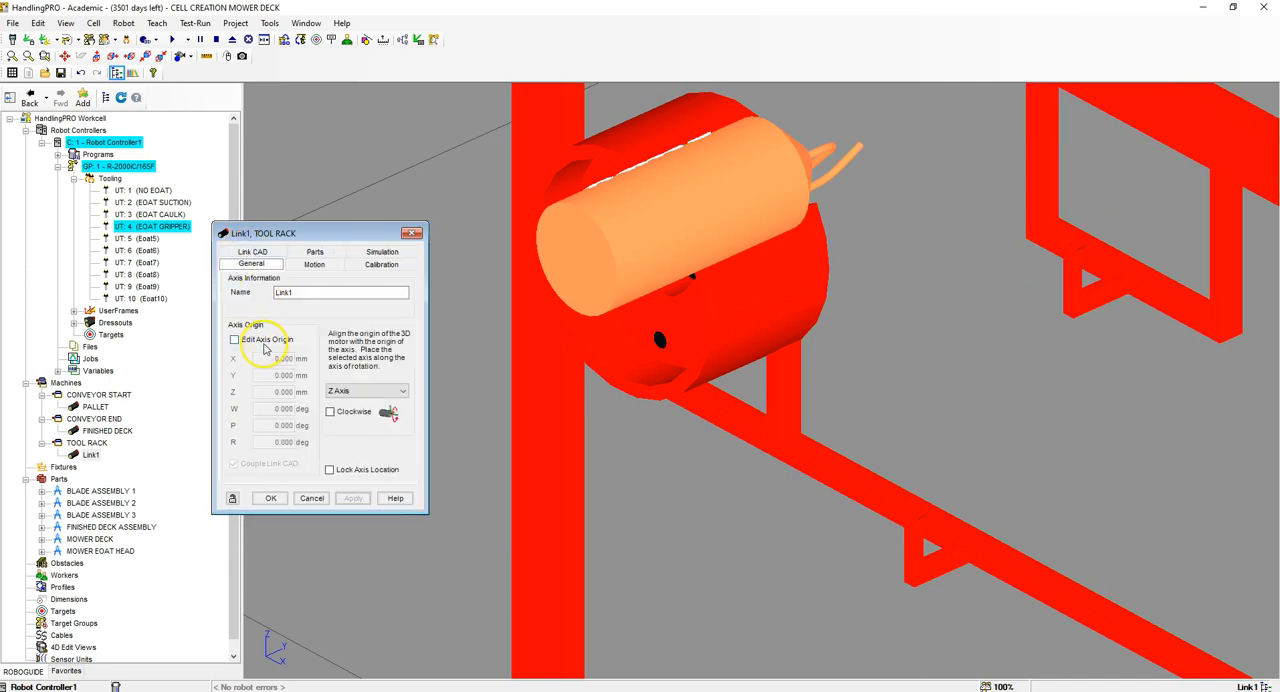
pyautogui.doubleClick(285, 292)
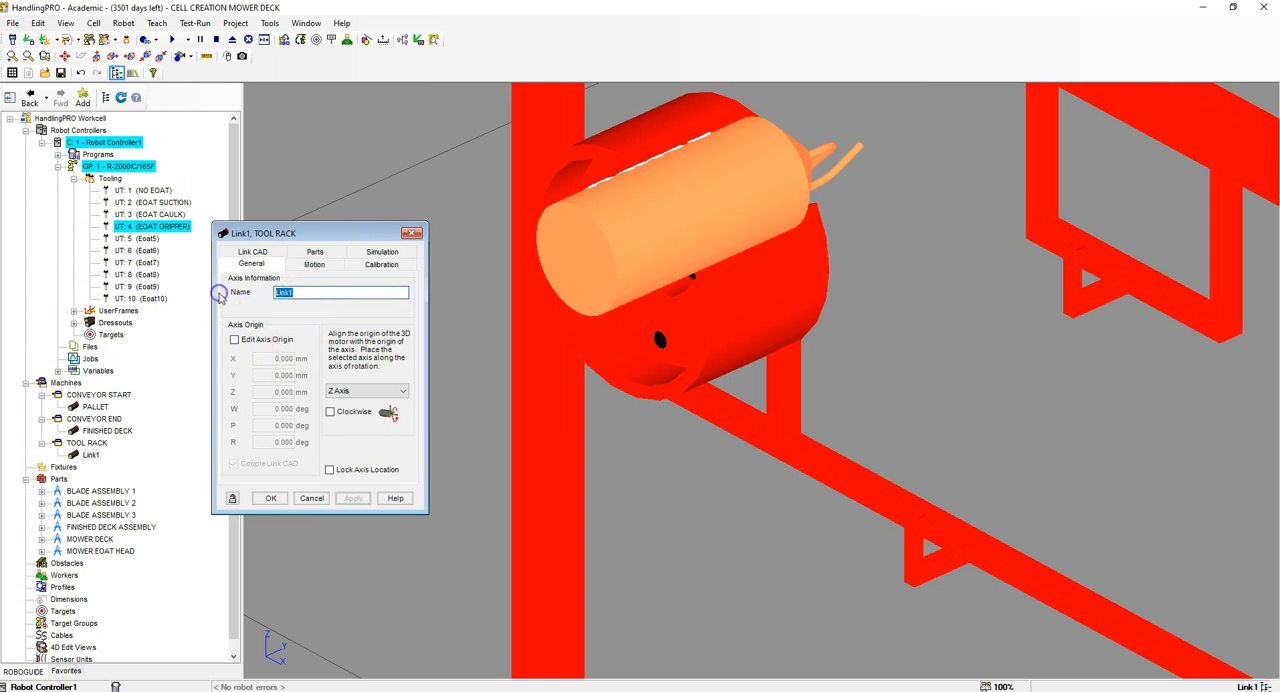
pyautogui.write('CAULK')
pyautogui.press('Return')
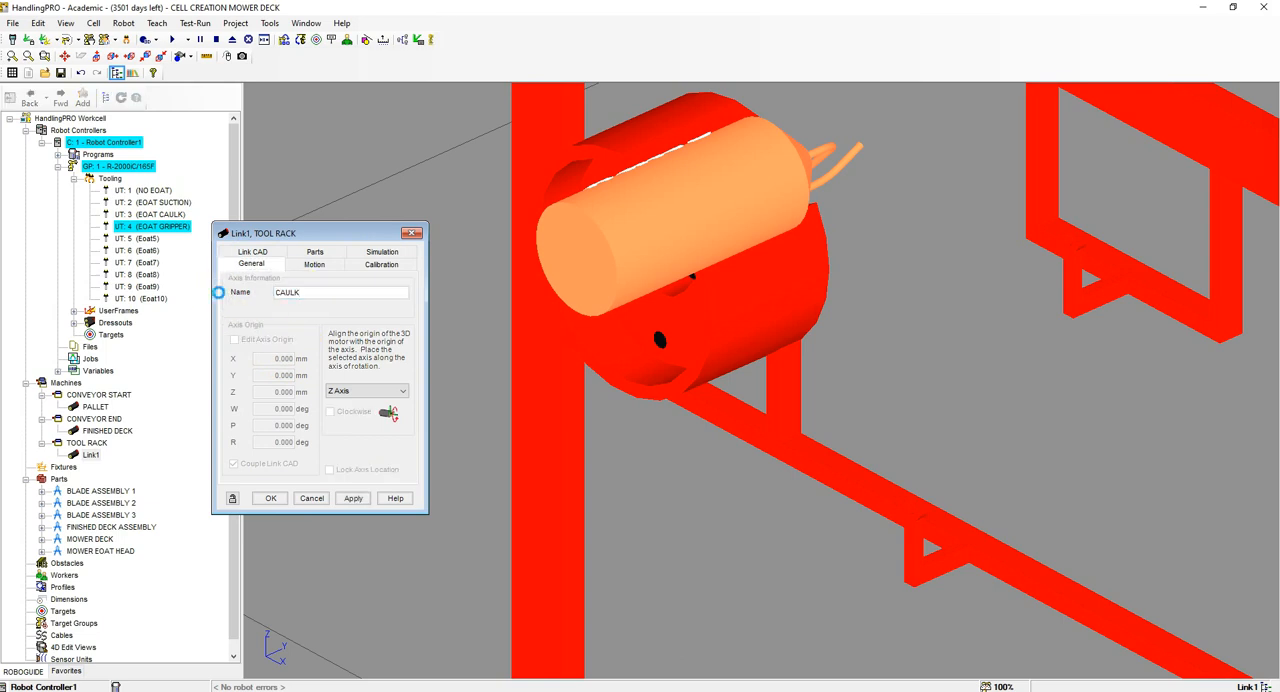
pyautogui.click(361, 391)
pyautogui.click(351, 415)
pyautogui.click(352, 499)
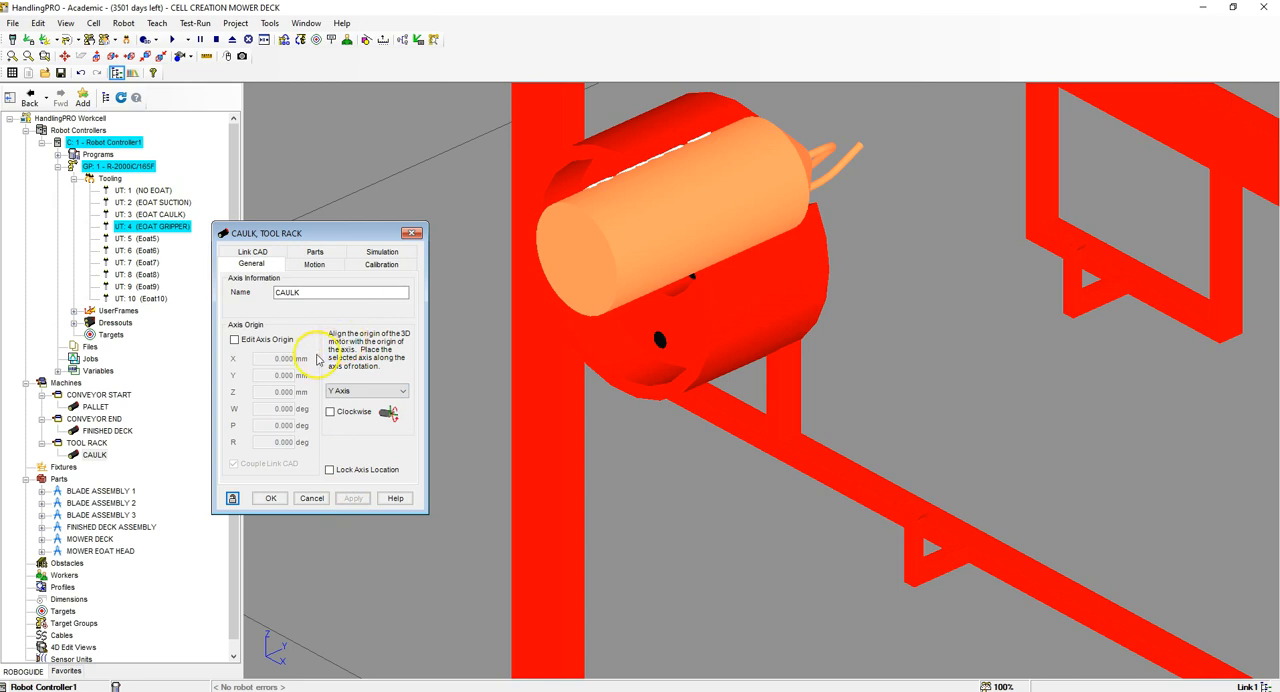
# Step: Set the CAULK link CAD's Z location to 65 mm
pyautogui.click(266, 256)
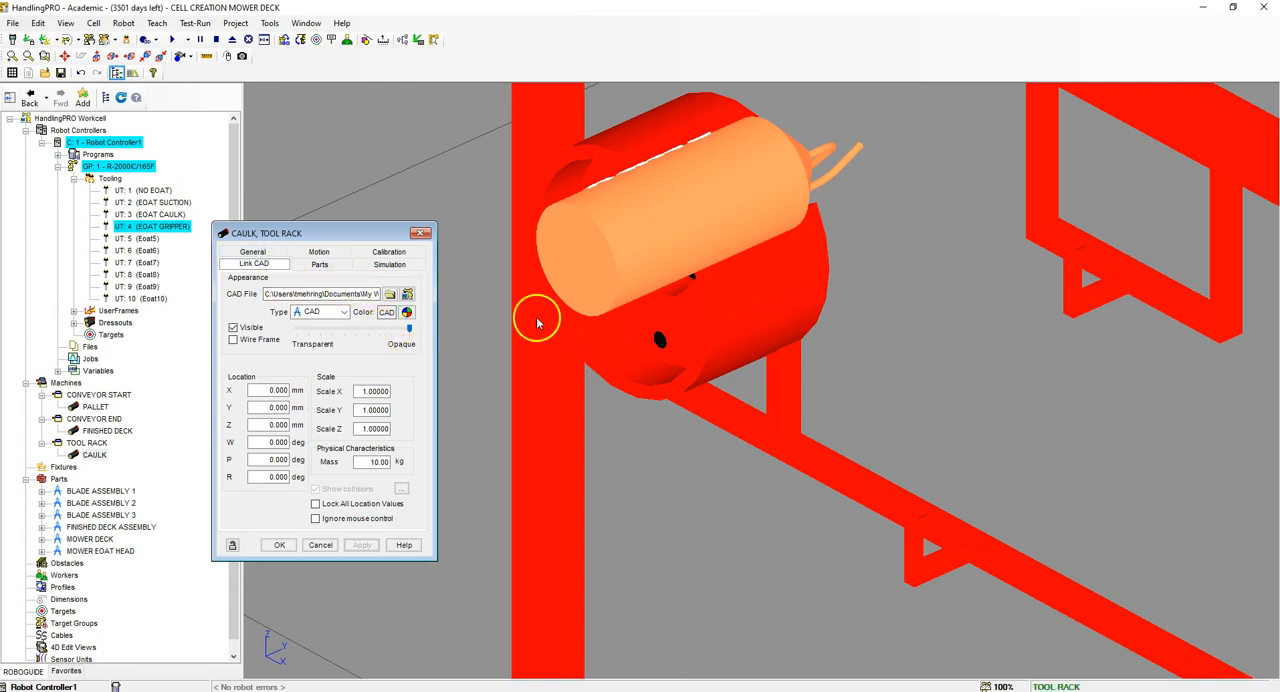
pyautogui.click(264, 425)
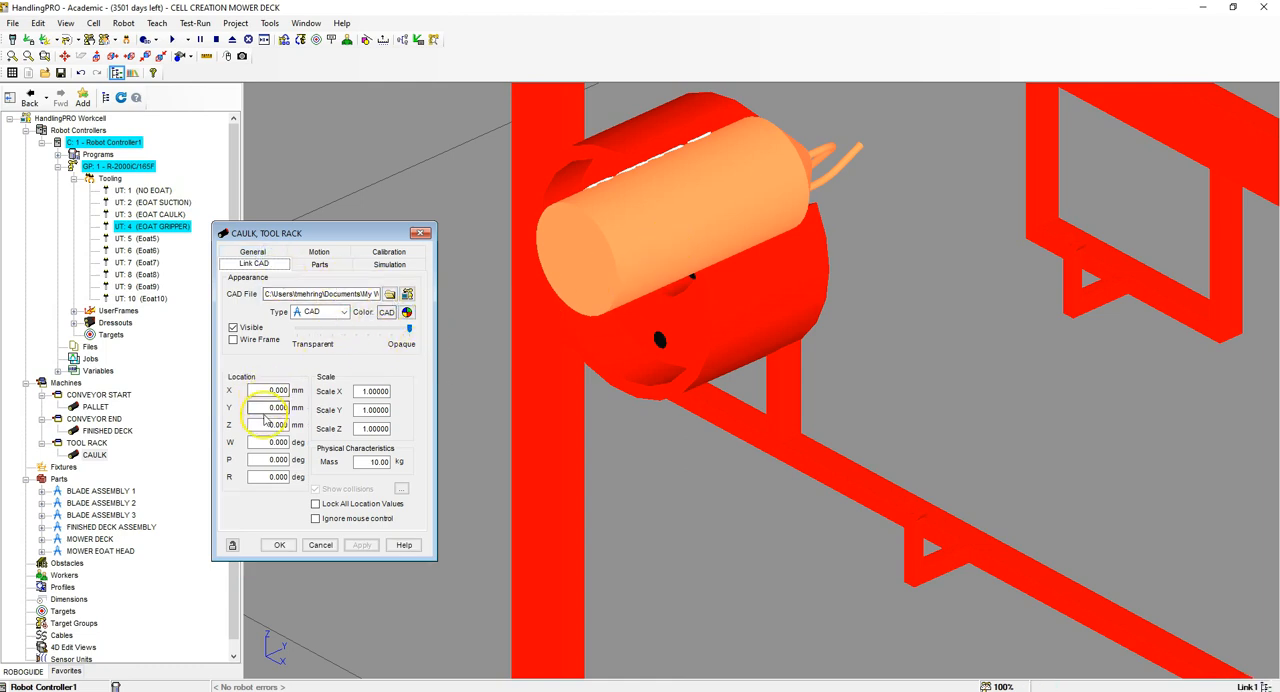
pyautogui.doubleClick(264, 425)
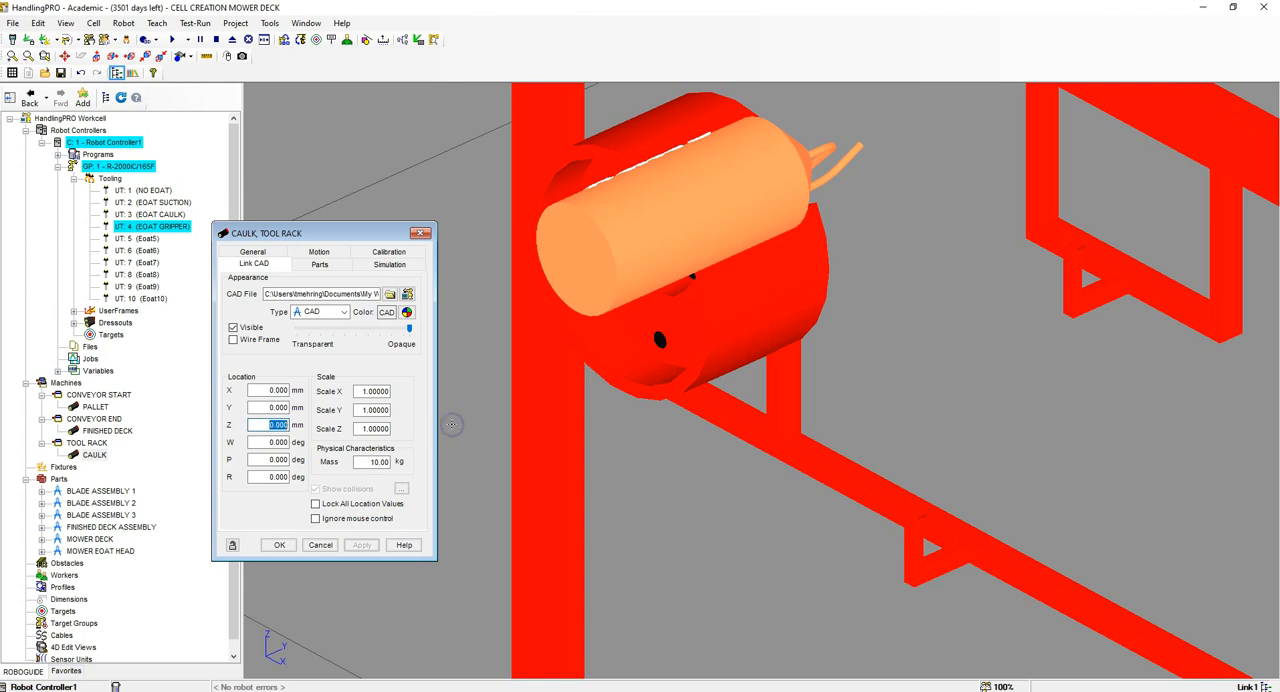
pyautogui.write('65')
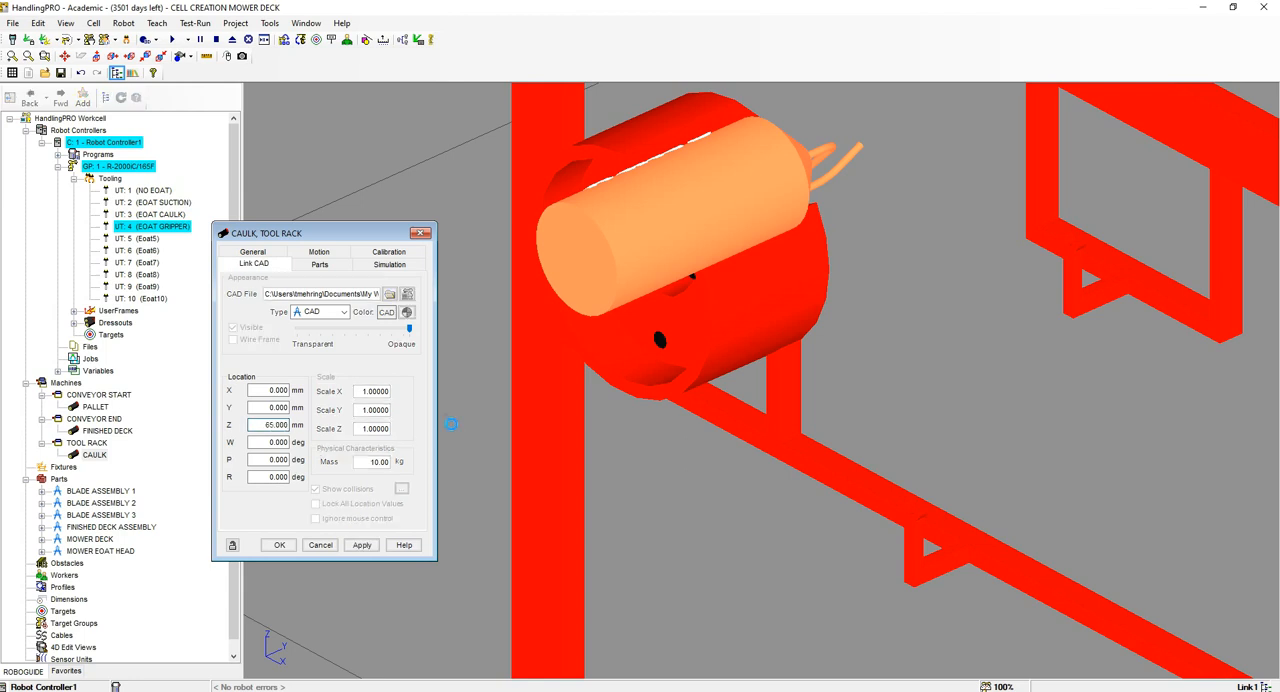
pyautogui.press('Return')
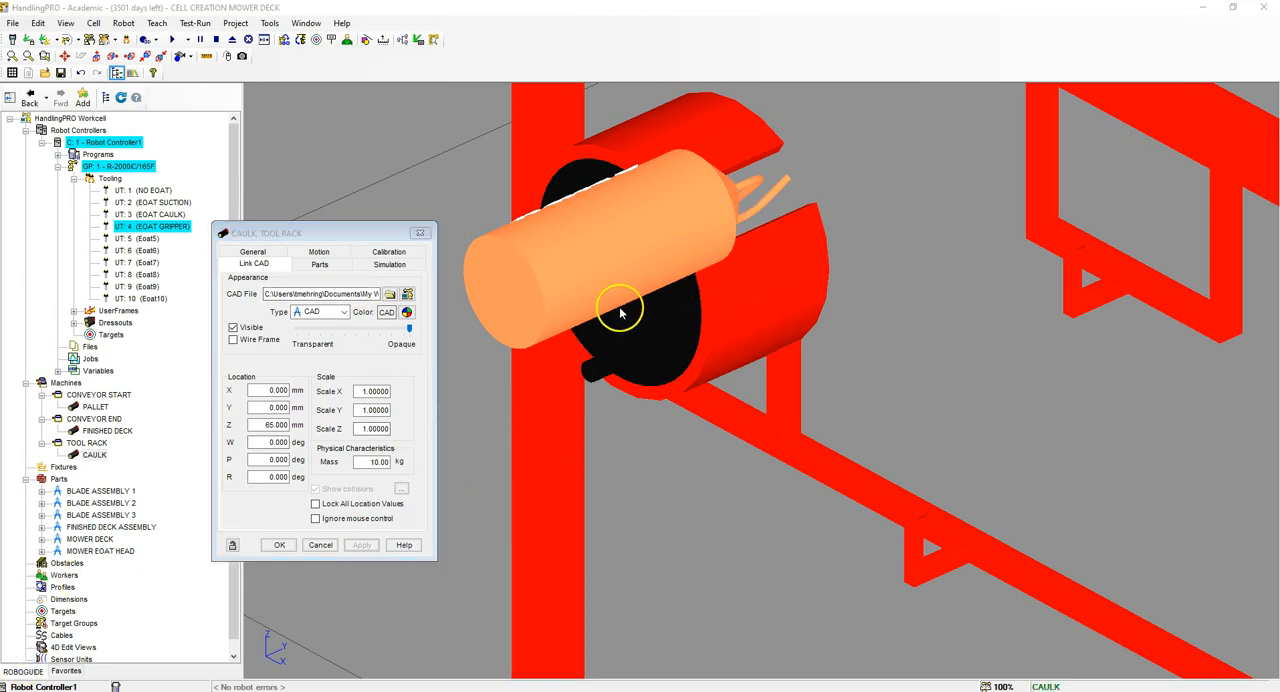
# Step: Attach the MOWER EOAT HEAD part to the CAULK link
pyautogui.click(320, 264)
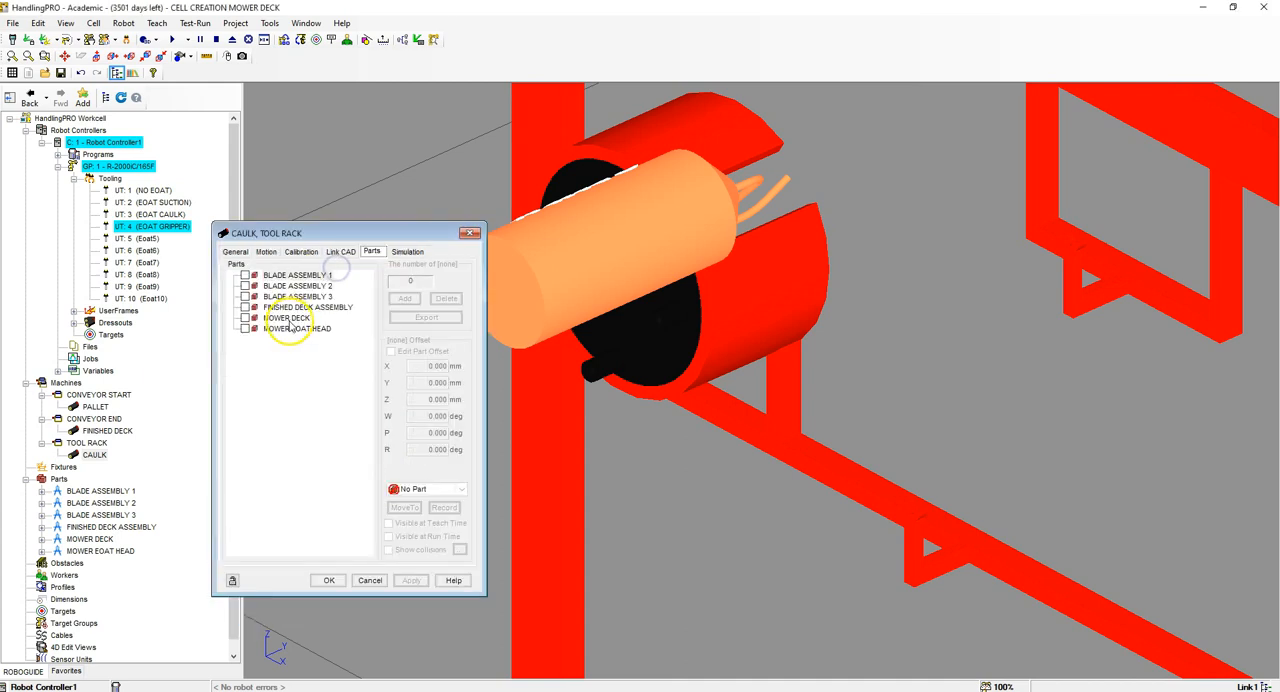
pyautogui.click(246, 329)
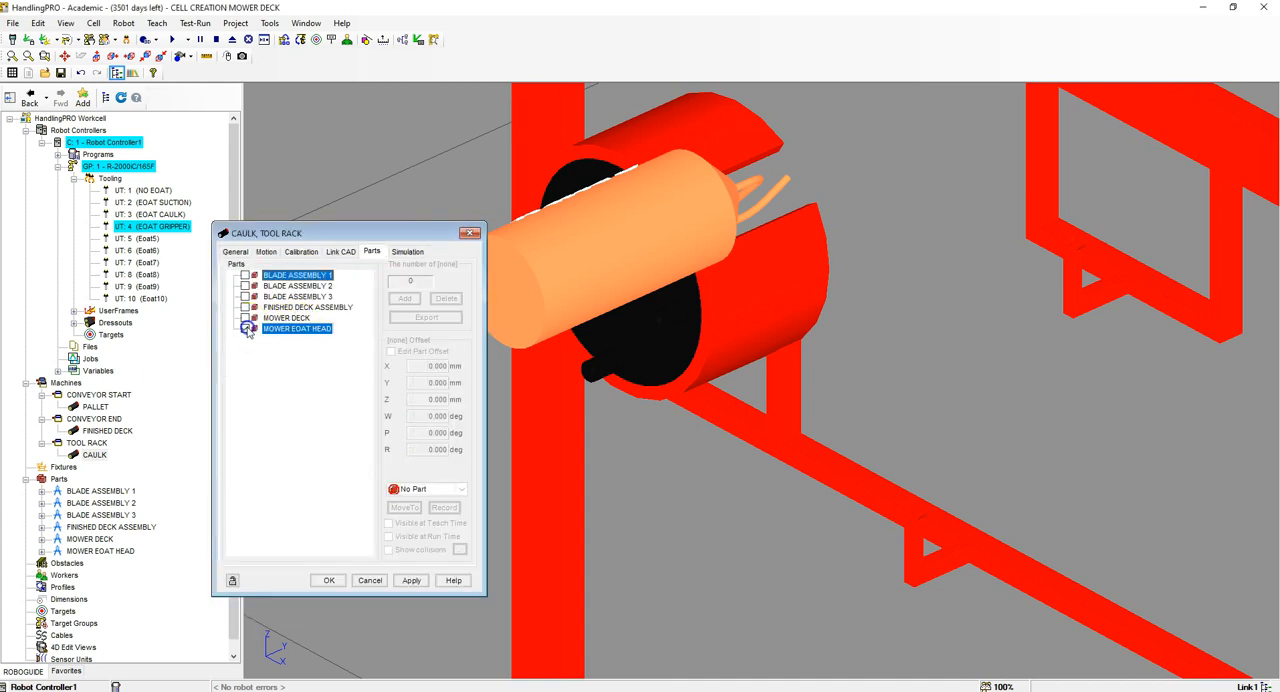
pyautogui.click(411, 580)
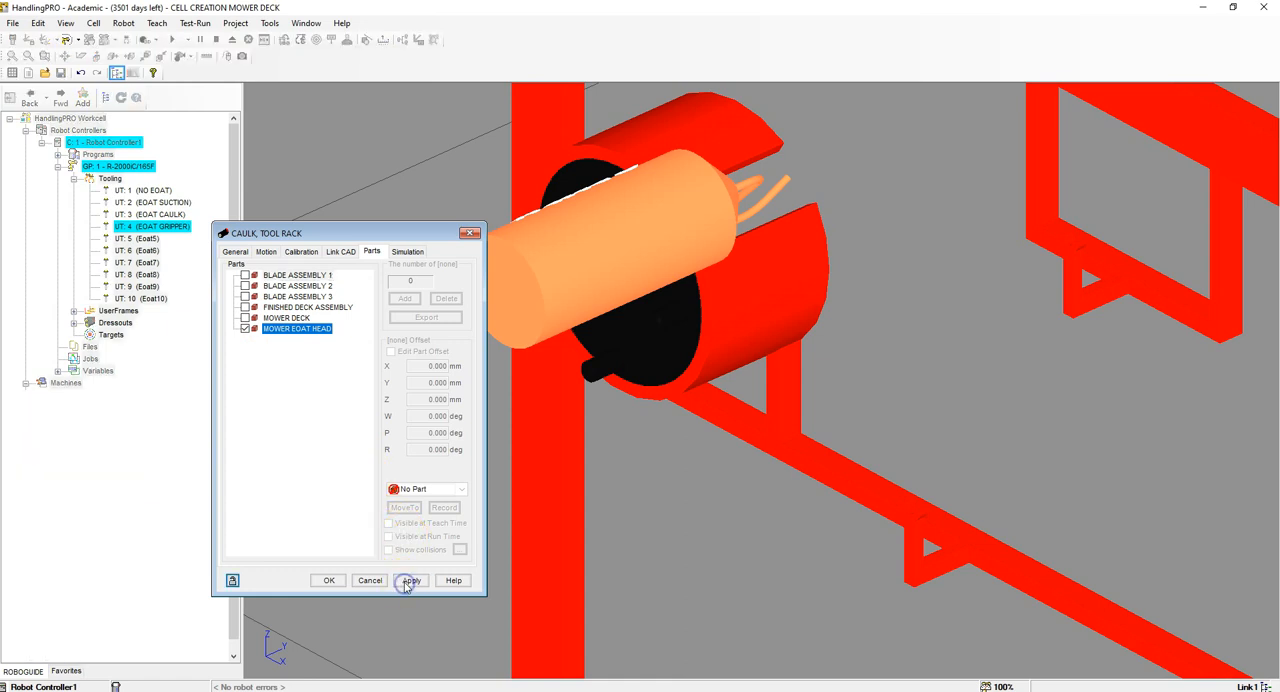
# Step: Offset the MOWER EOAT HEAD part on the CAULK link to X -400, Y 1500, Z 170 mm, W 180 and R -180 degrees
pyautogui.click(312, 333)
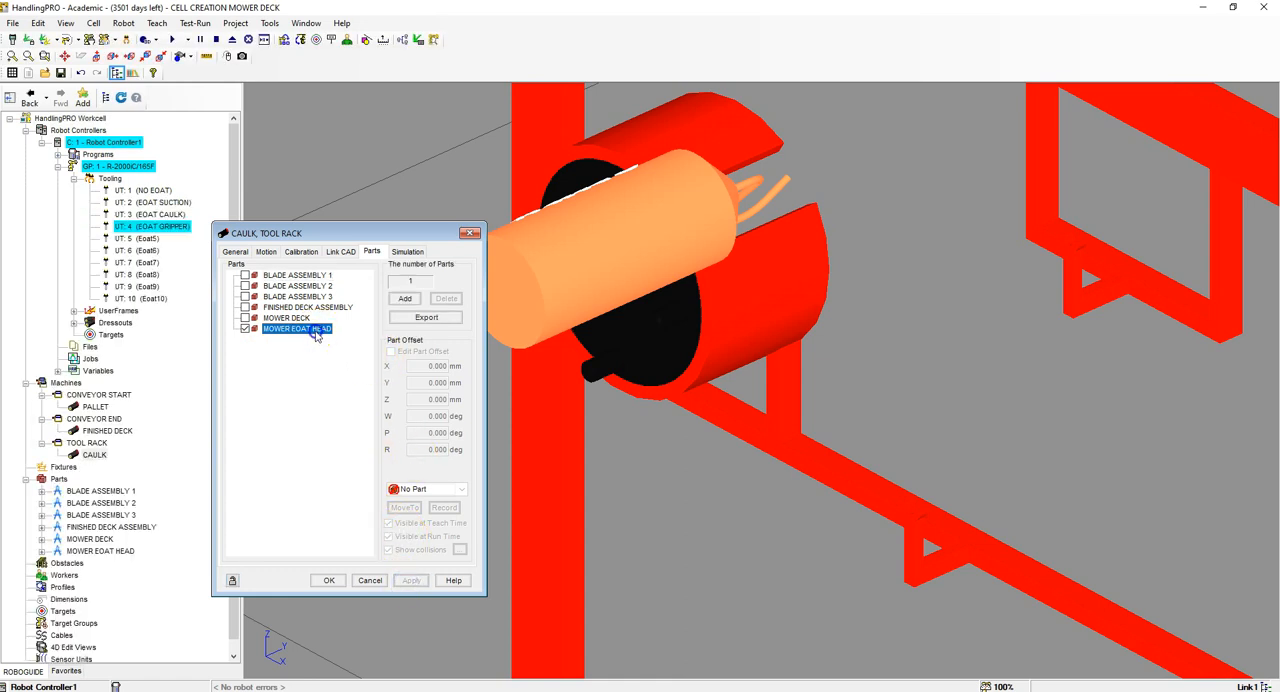
pyautogui.click(390, 352)
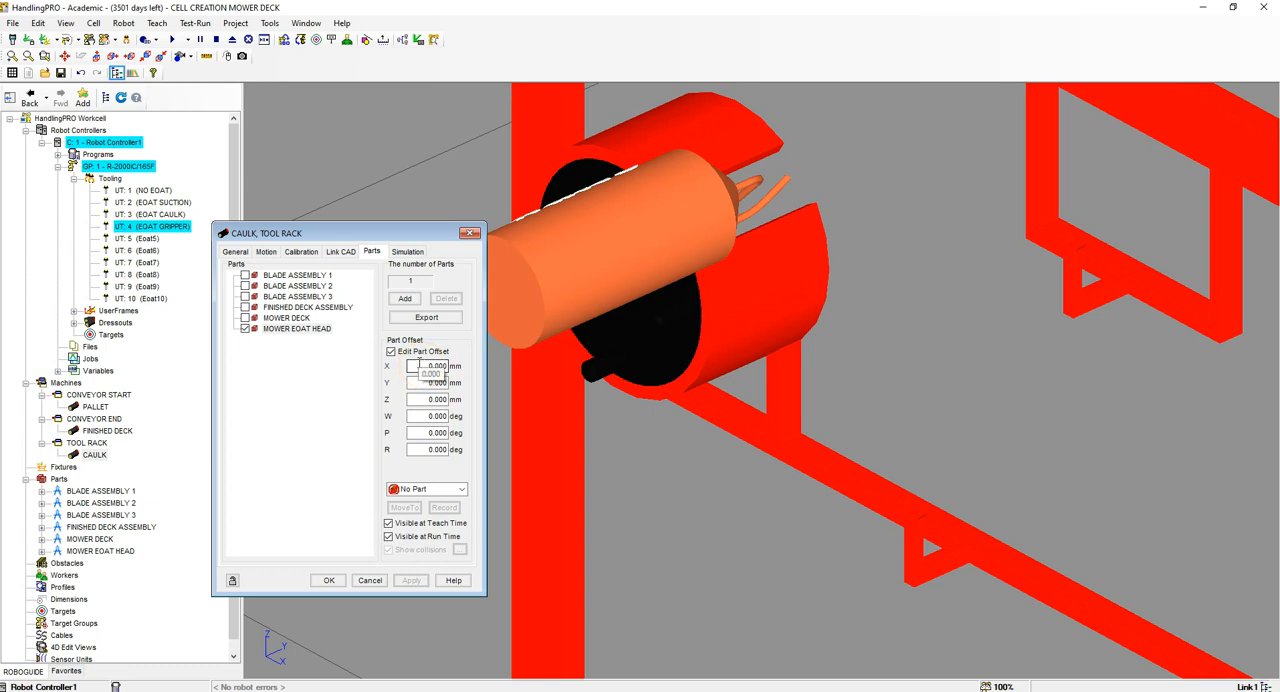
pyautogui.doubleClick(433, 366)
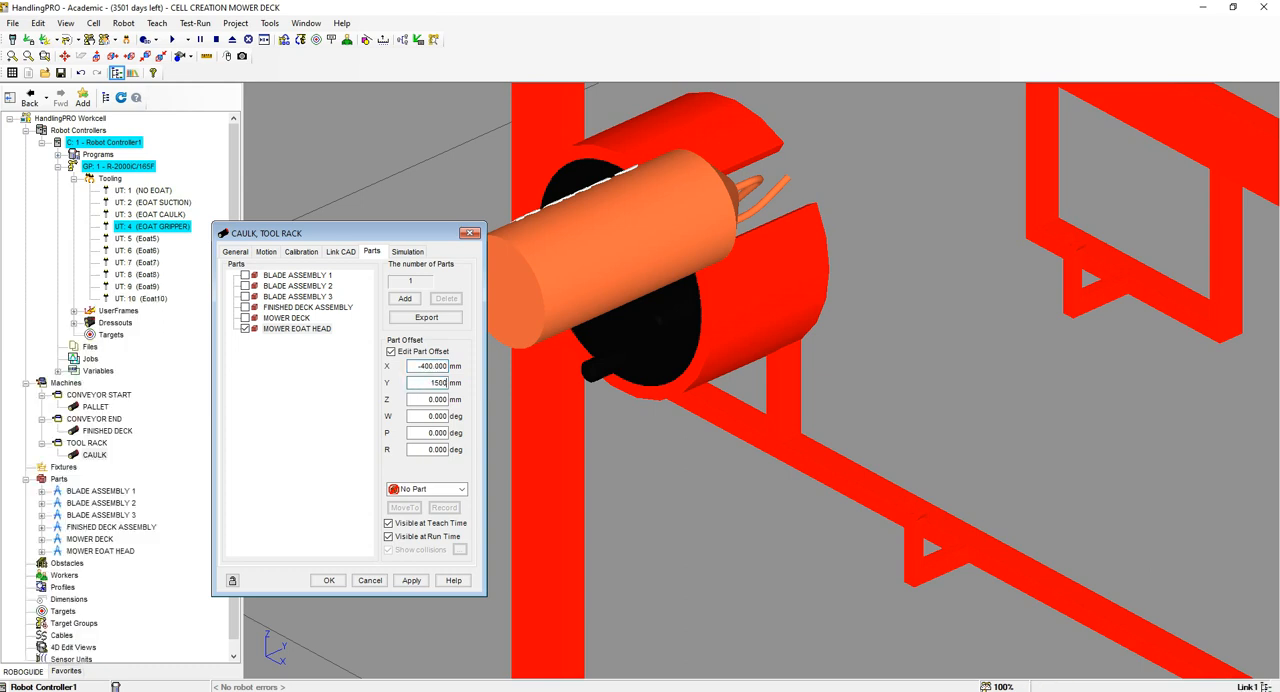
pyautogui.press('Tab')
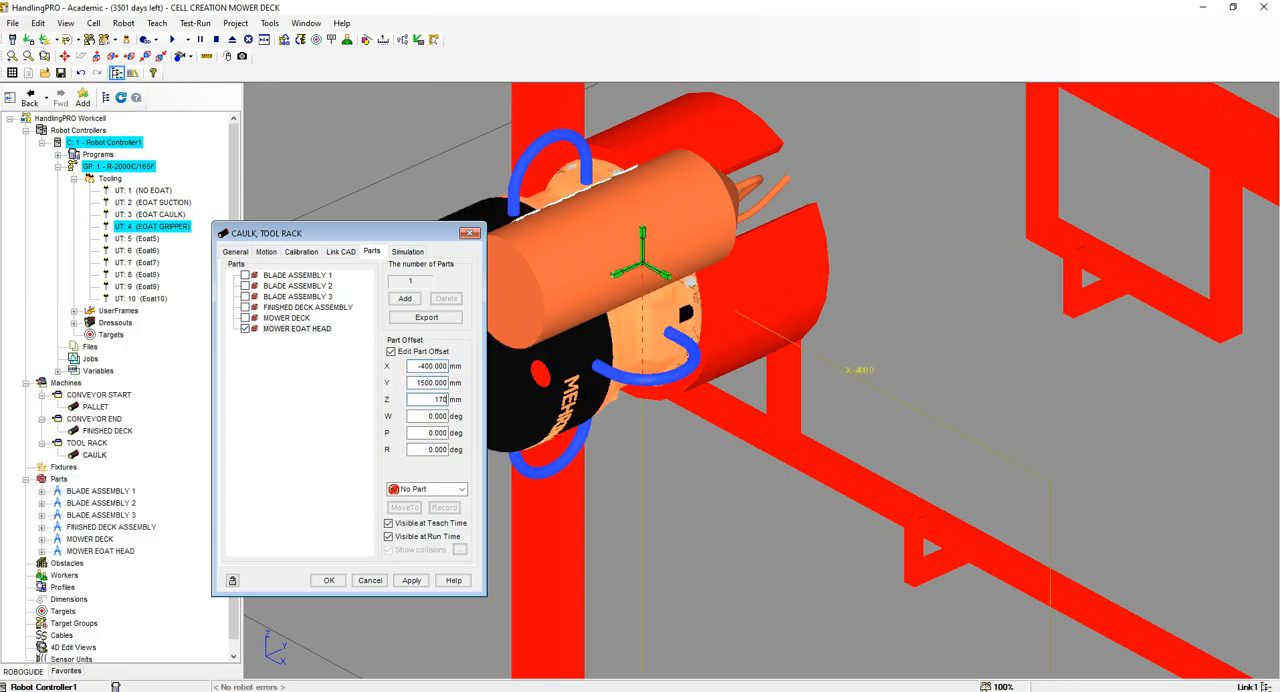
pyautogui.press('Tab')
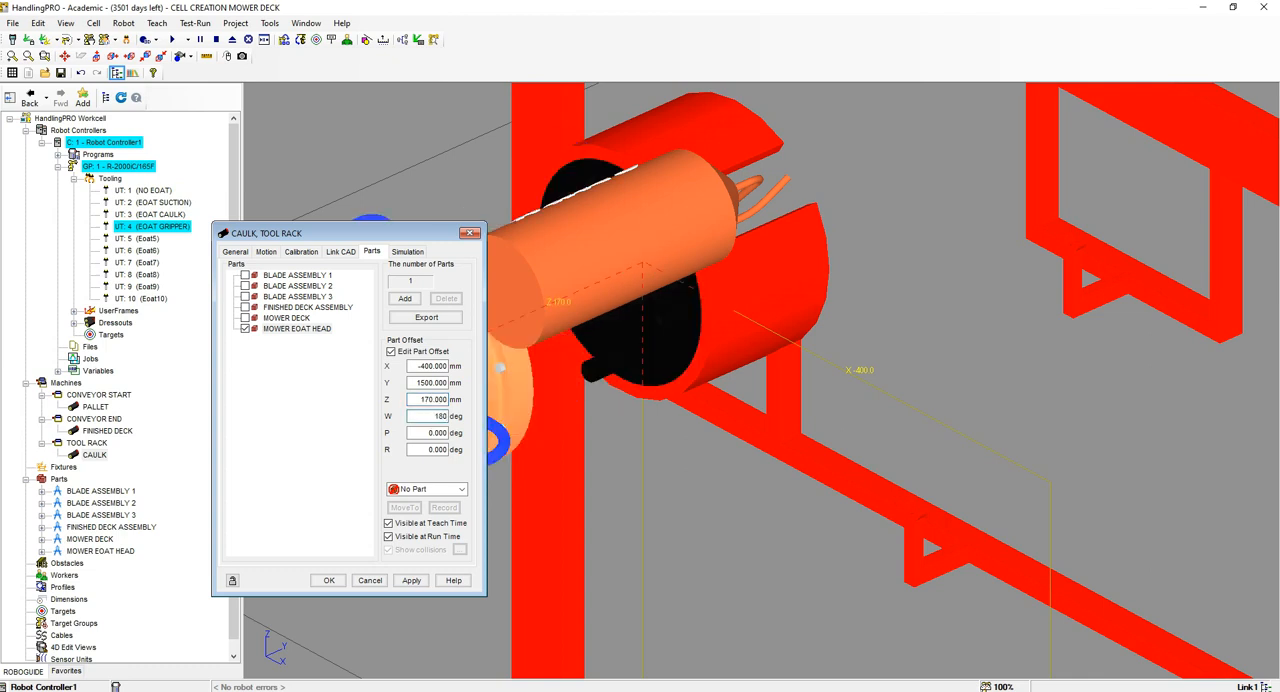
pyautogui.write('180')
pyautogui.press('Tab')
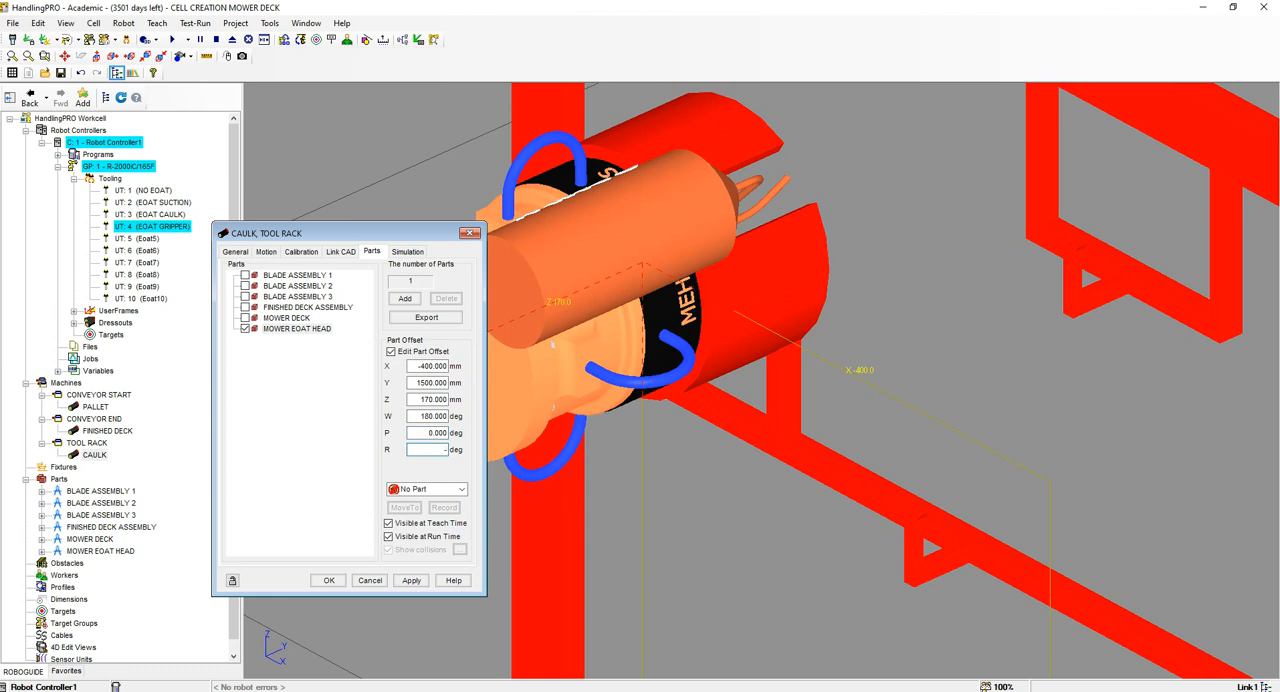
pyautogui.write('-180')
pyautogui.press('Return')
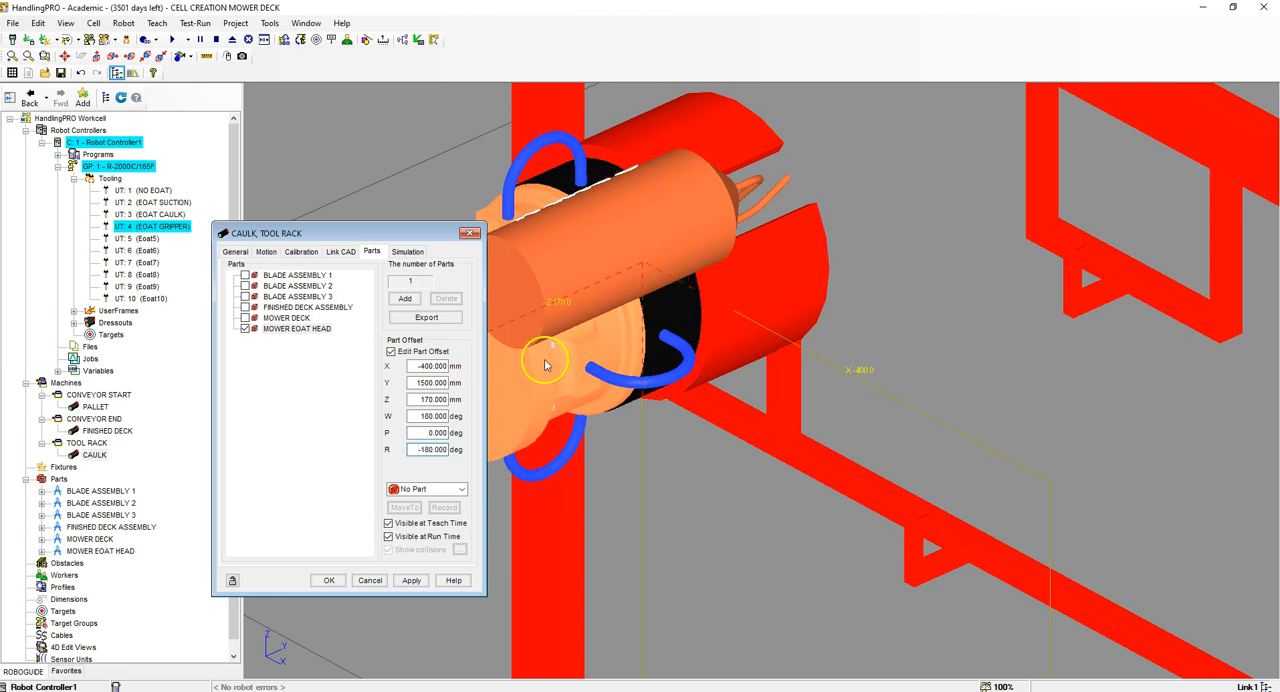
pyautogui.moveTo(678, 305); pyautogui.dragTo(930, 295, button='right')
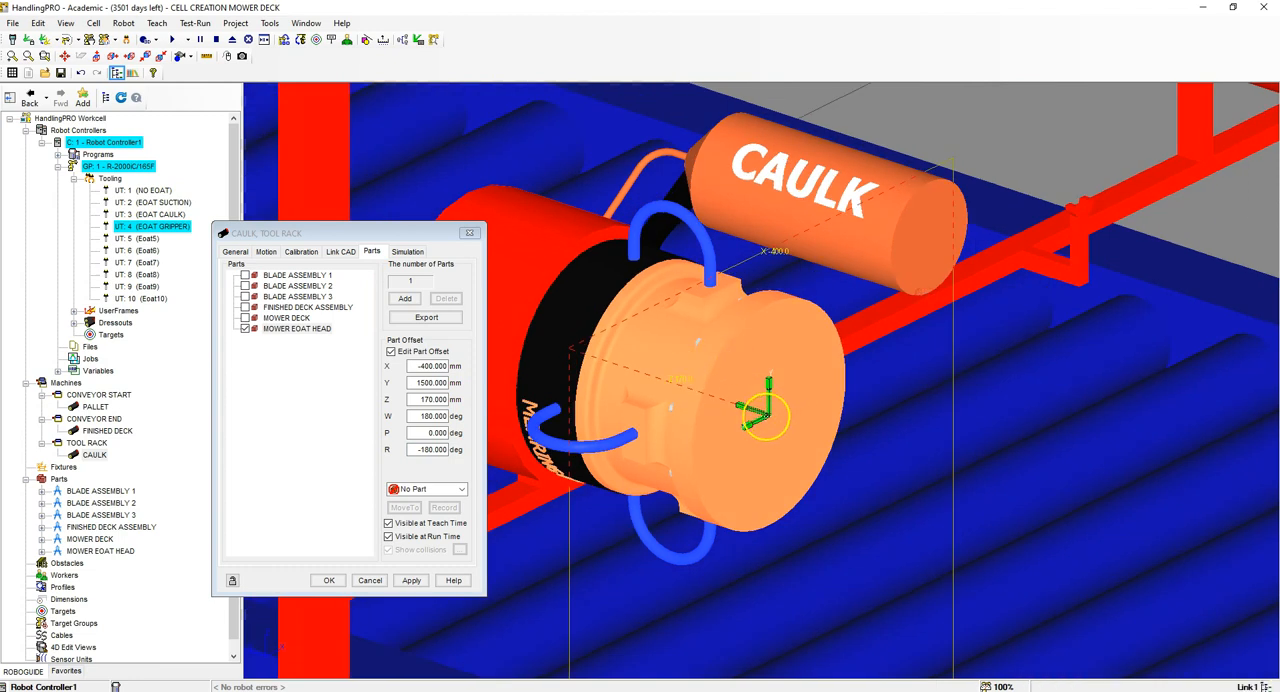
pyautogui.click(443, 489)
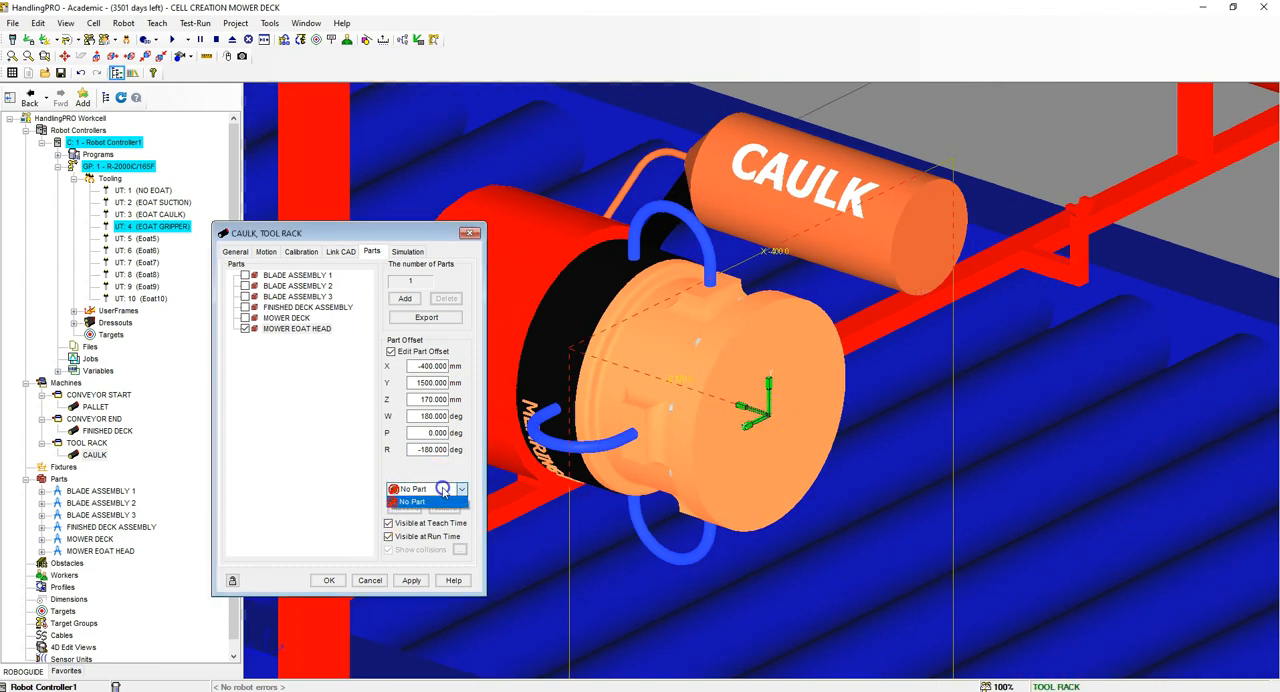
pyautogui.click(438, 502)
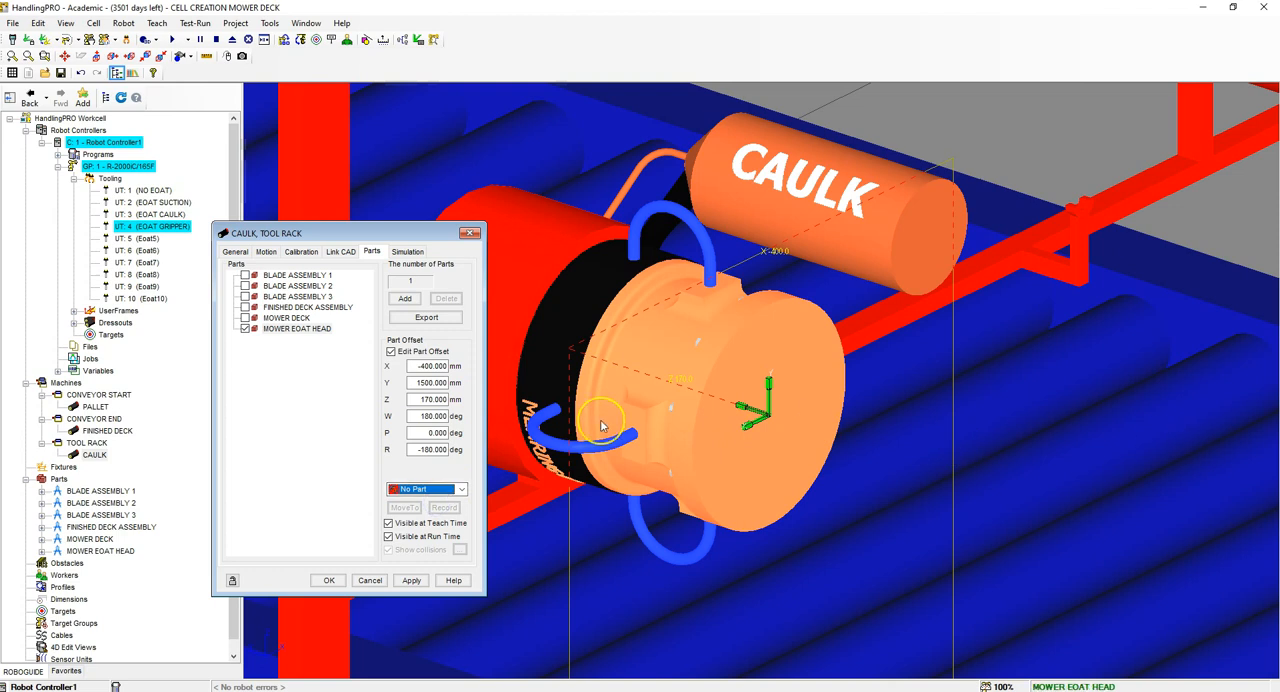
pyautogui.moveTo(765, 352); pyautogui.dragTo(595, 379, button='right')
pyautogui.scroll(-5, 595, 378)
pyautogui.scroll(4, 747, 334)
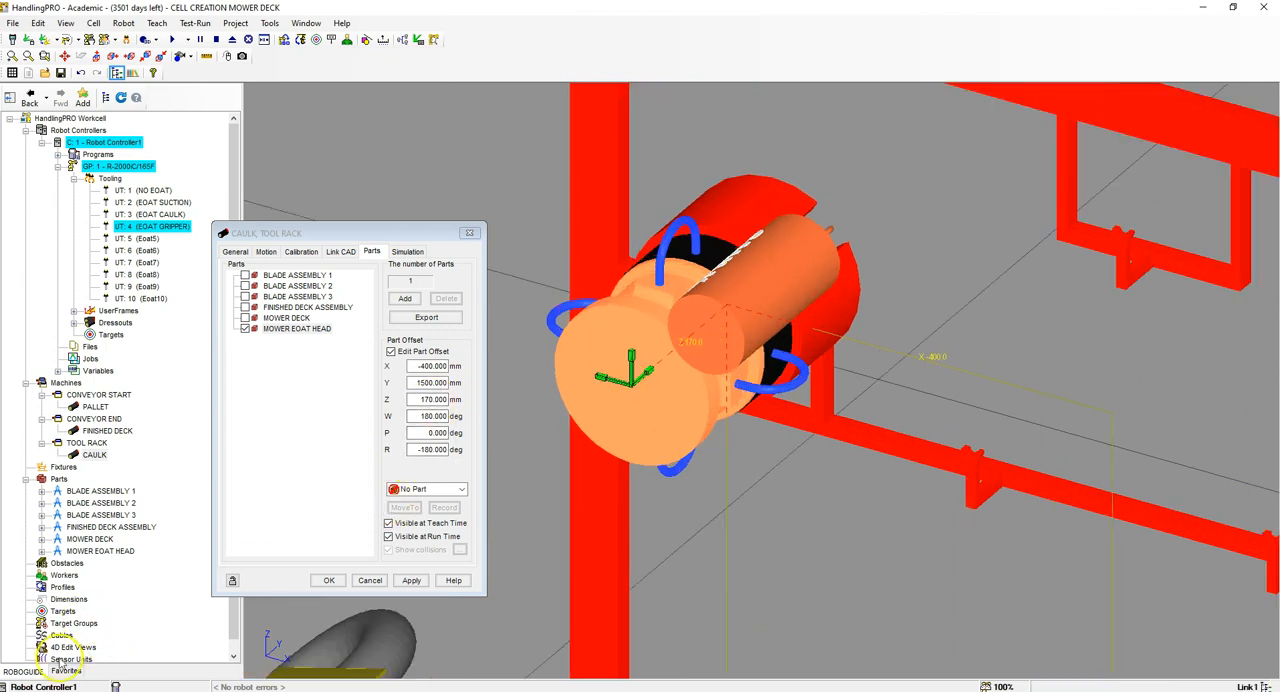
# Step: Disallow picking and placing of the MOWER EOAT HEAD part in the CAULK link's simulation settings and accept the changes
pyautogui.click(408, 251)
pyautogui.click(290, 292)
pyautogui.click(290, 292)
pyautogui.click(339, 277)
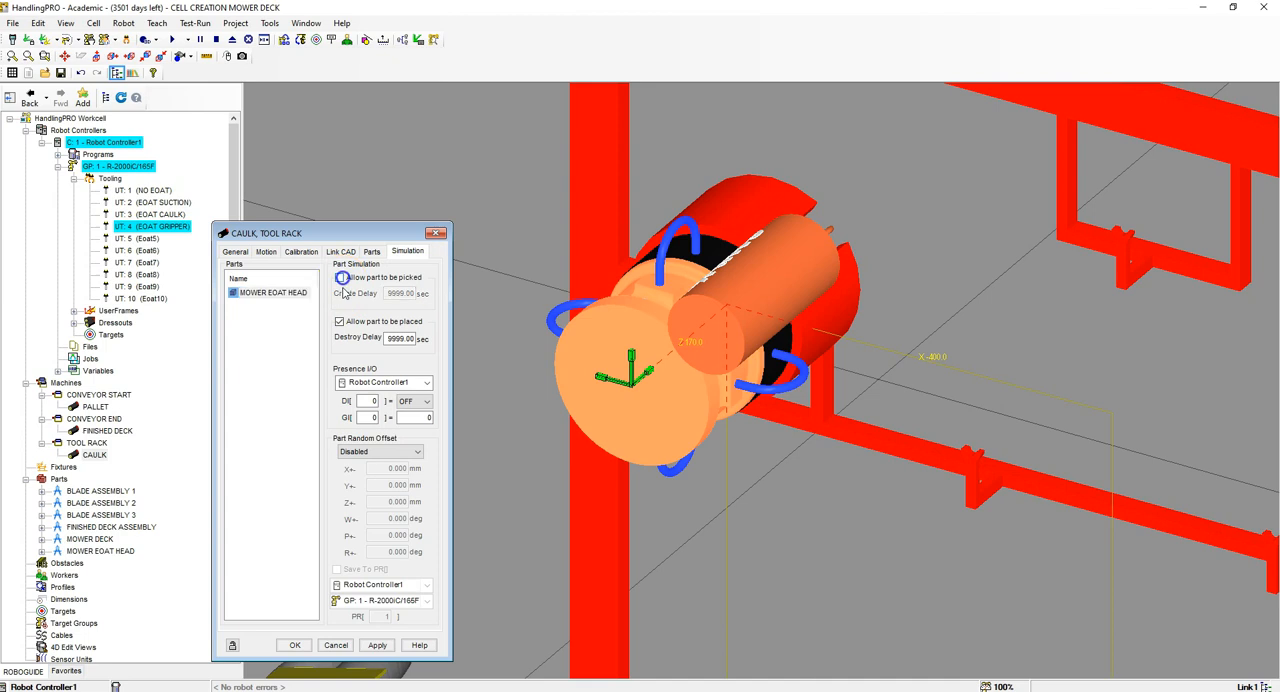
pyautogui.click(339, 321)
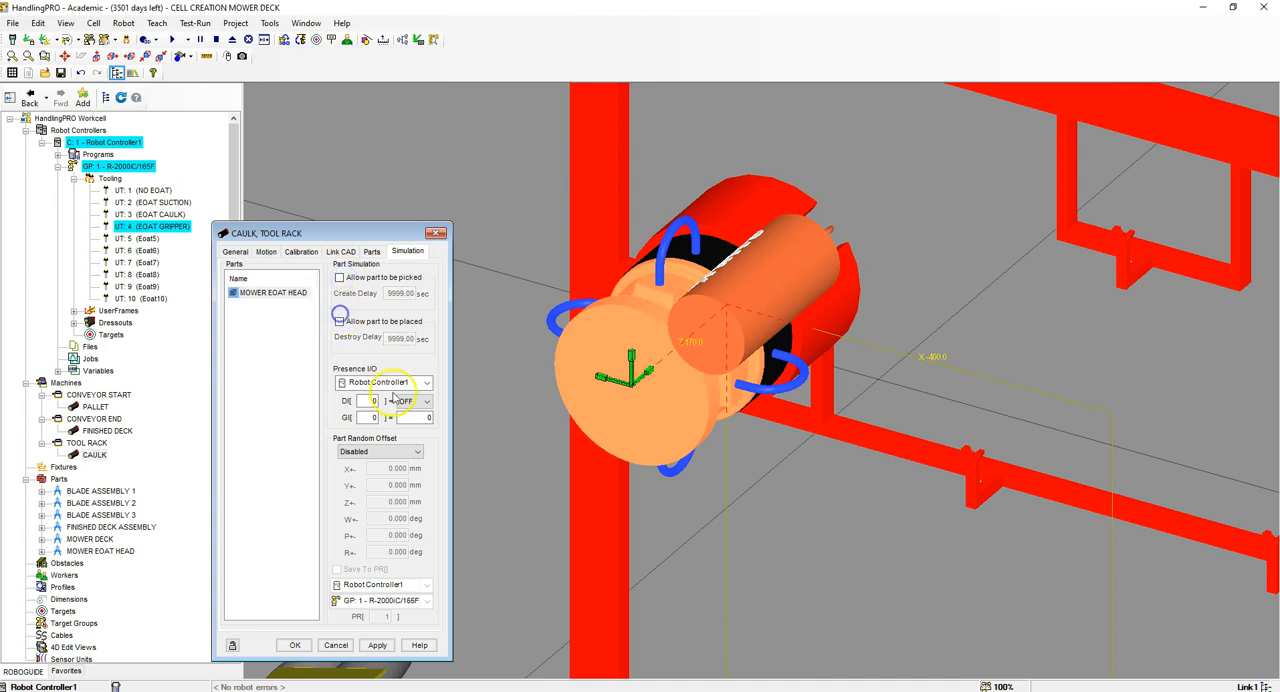
pyautogui.click(295, 645)
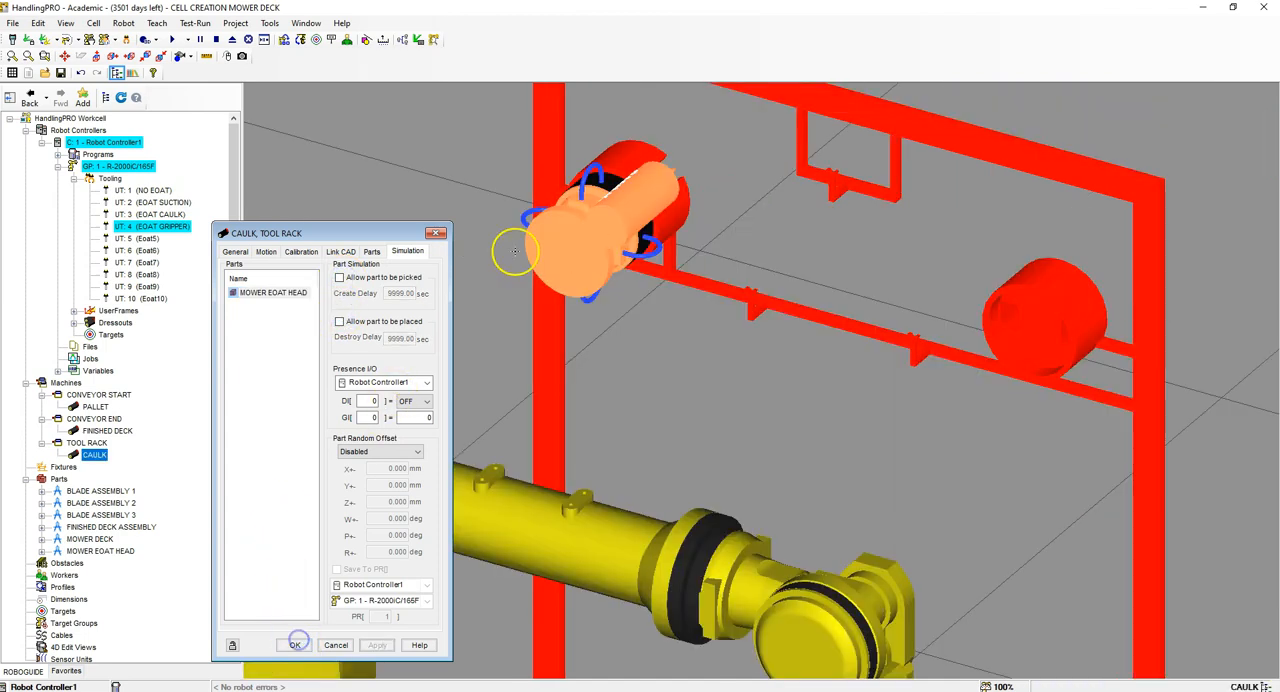
# Step: Change the CAULK link's motion control type to Device I/O Controlled with a linear axis
pyautogui.click(267, 252)
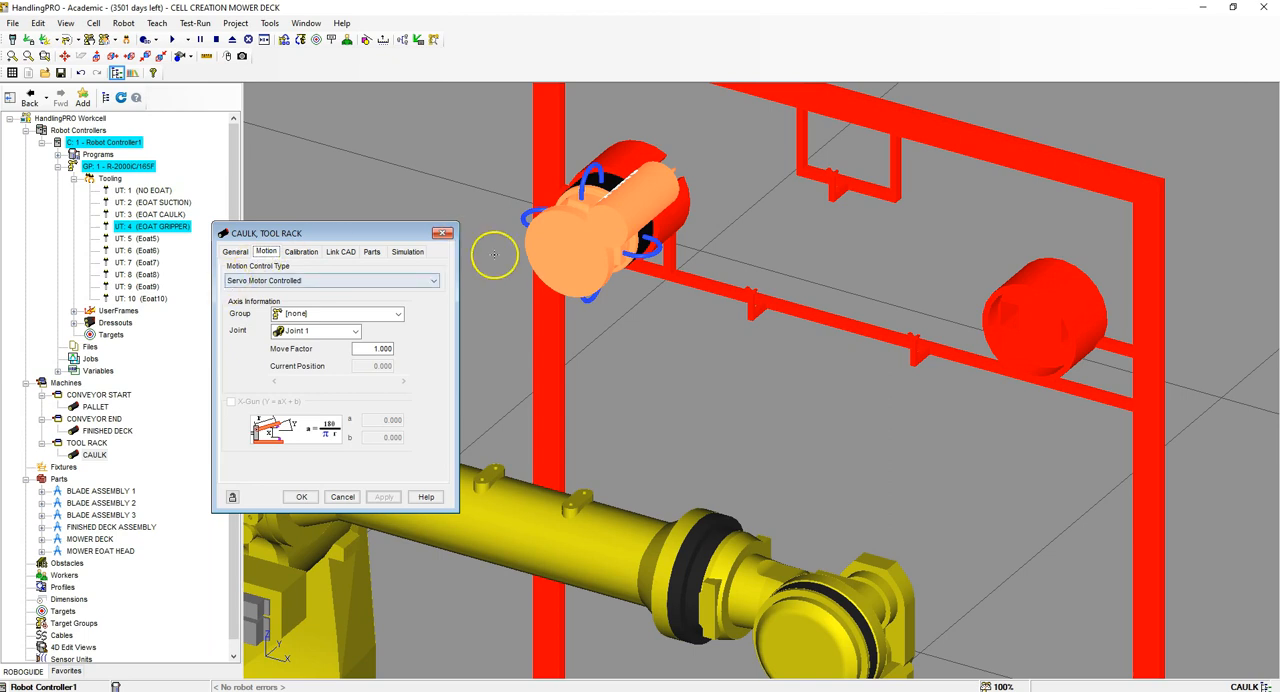
pyautogui.scroll(-5, 783, 245)
pyautogui.scroll(2, 774, 431)
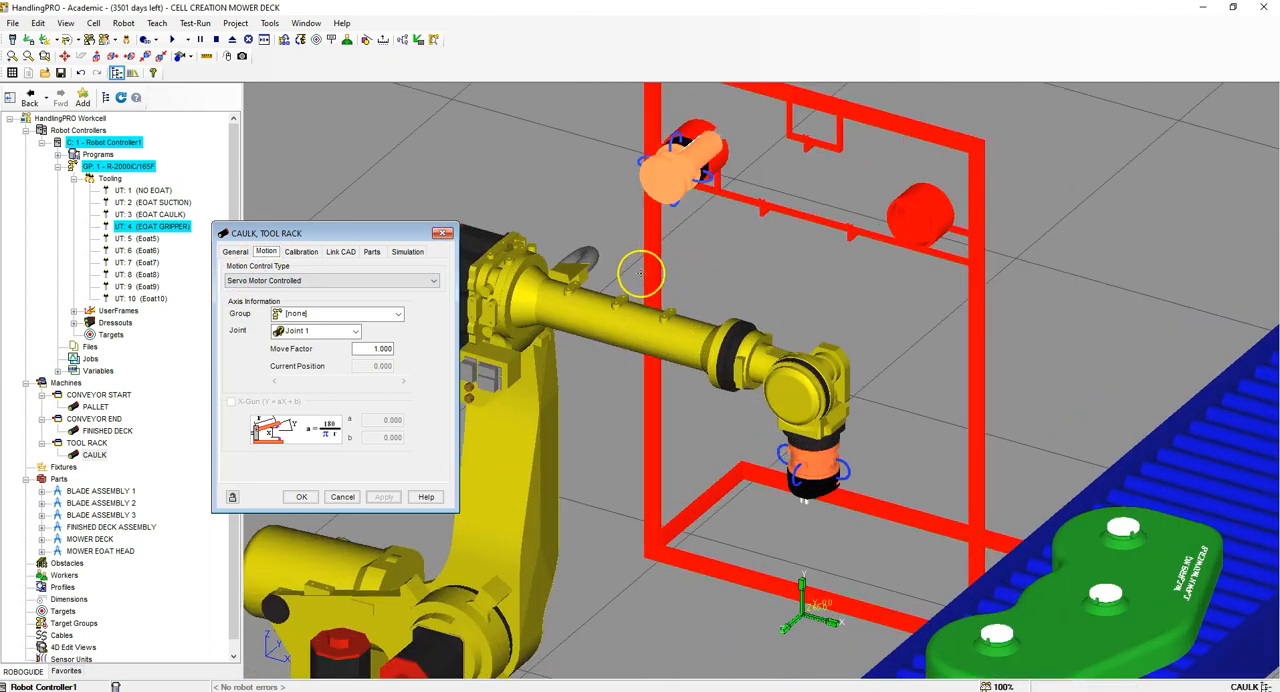
pyautogui.scroll(3, 688, 160)
pyautogui.scroll(-5, 688, 162)
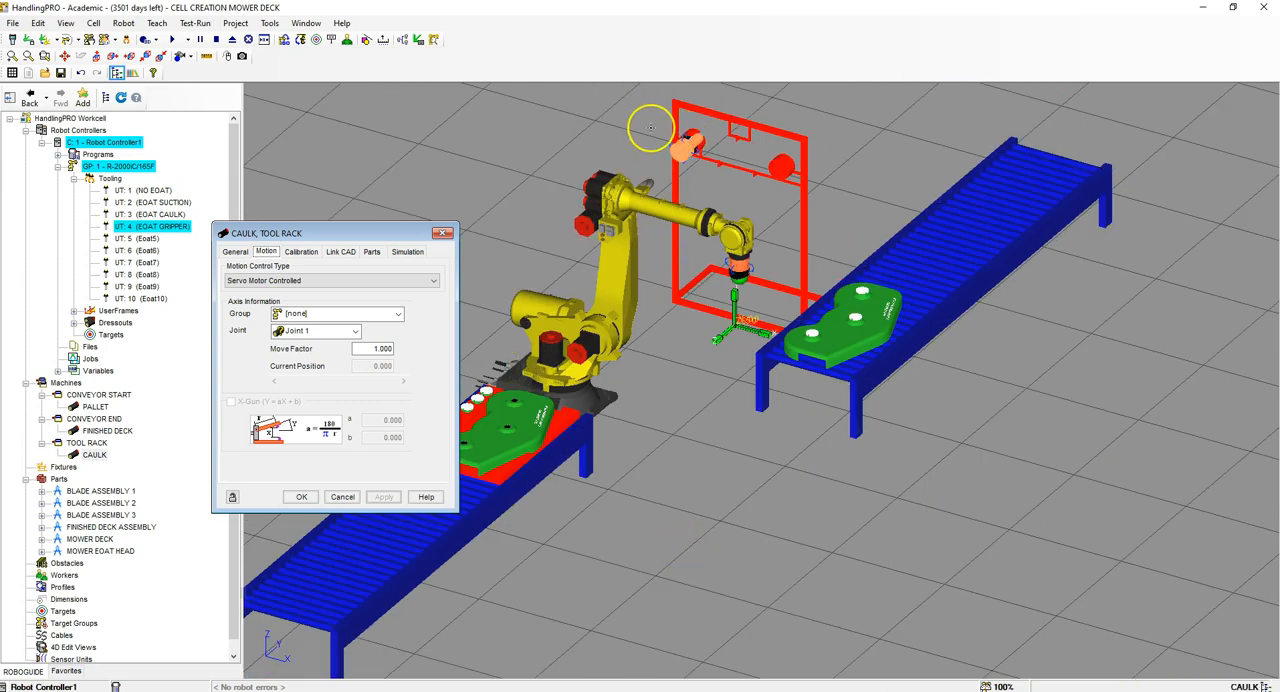
pyautogui.scroll(2, 651, 128)
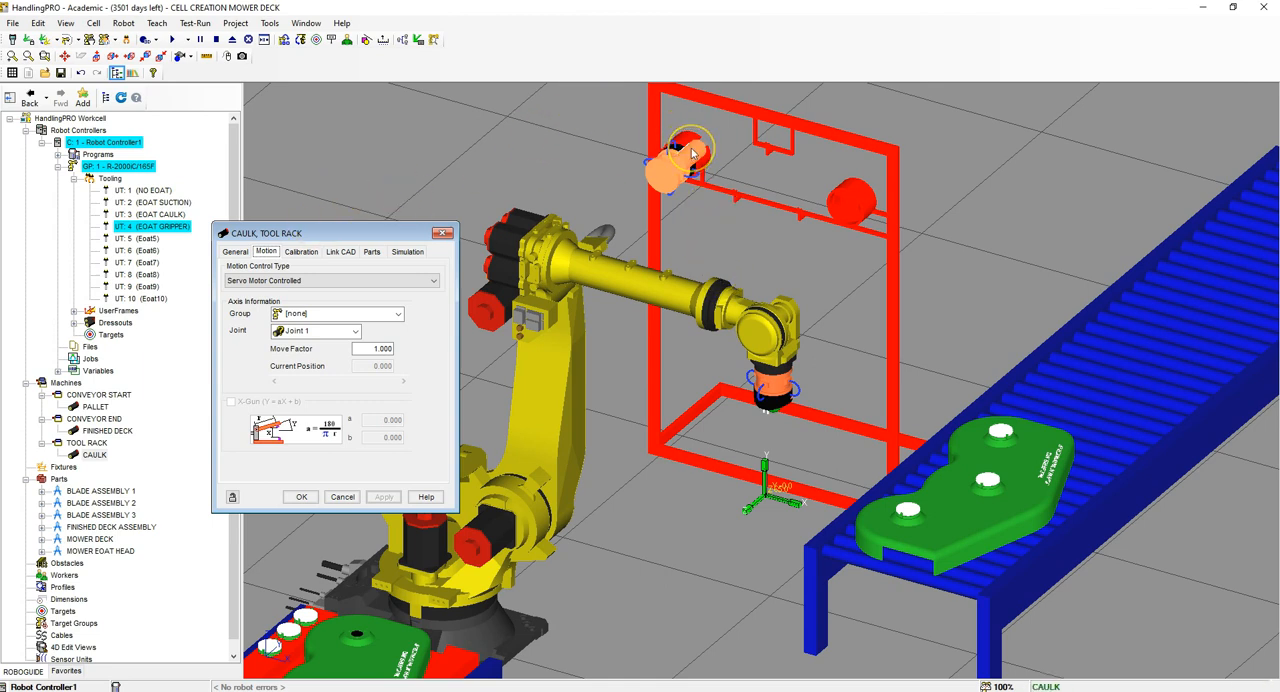
pyautogui.scroll(5, 692, 152)
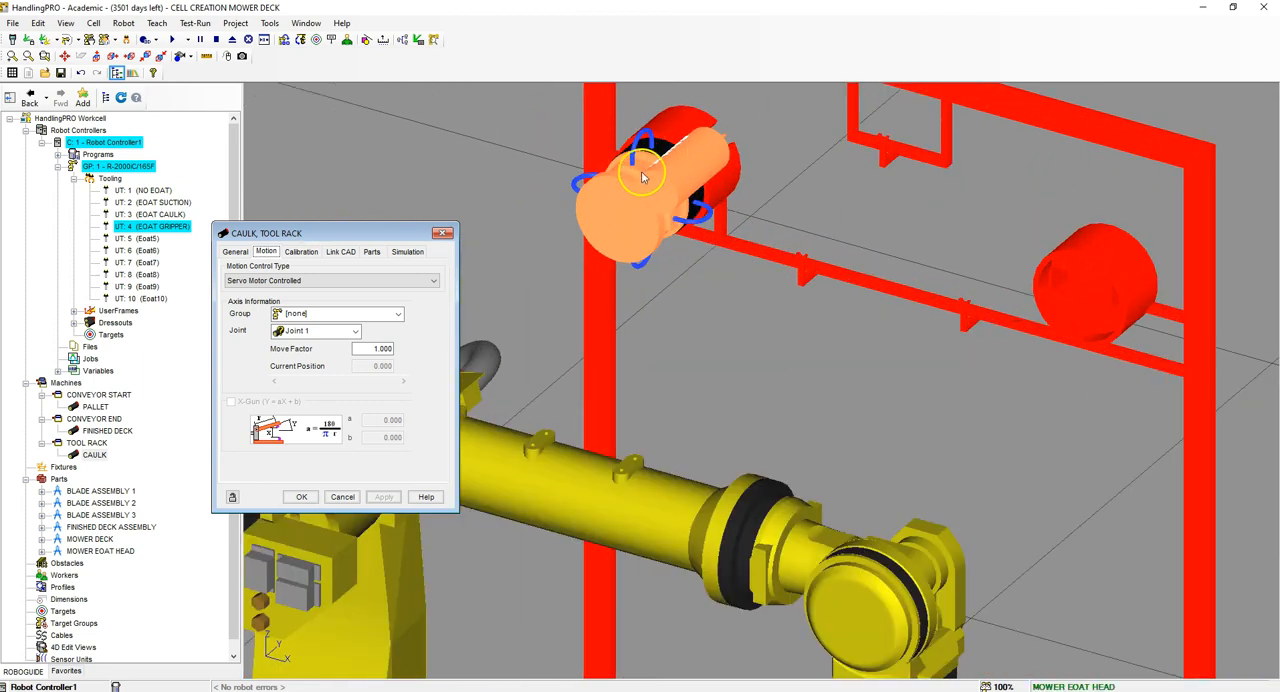
pyautogui.click(275, 288)
pyautogui.click(265, 304)
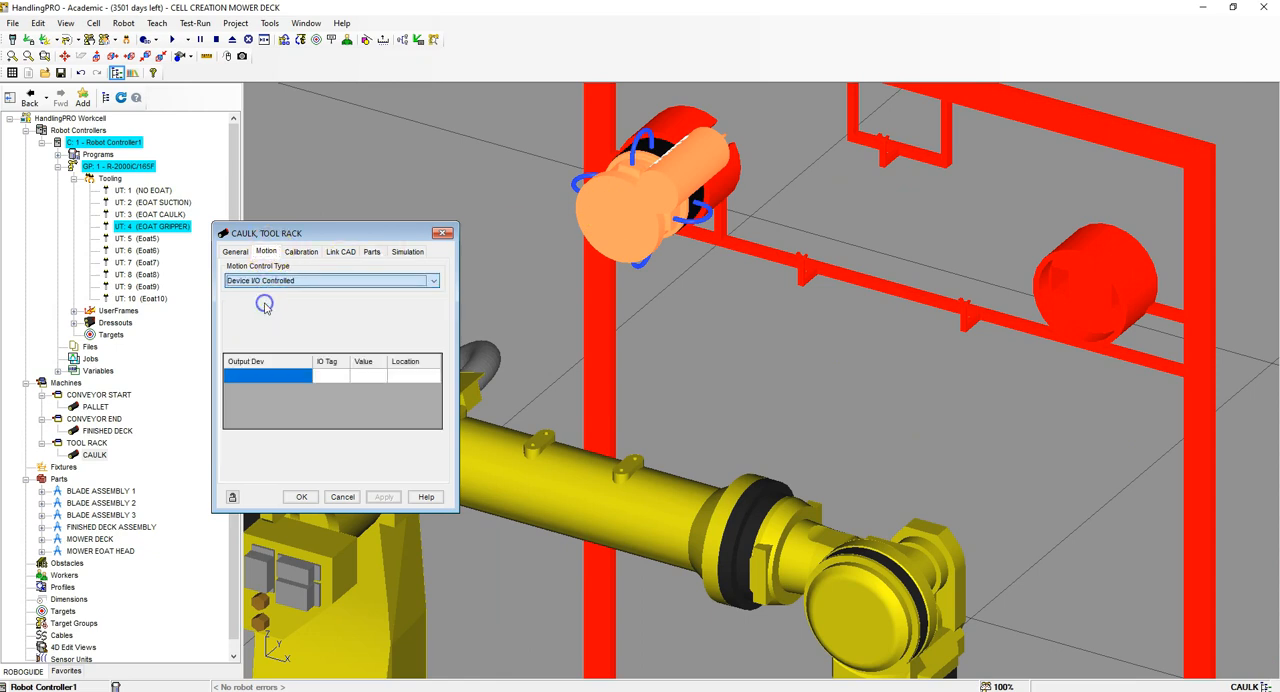
pyautogui.click(310, 320)
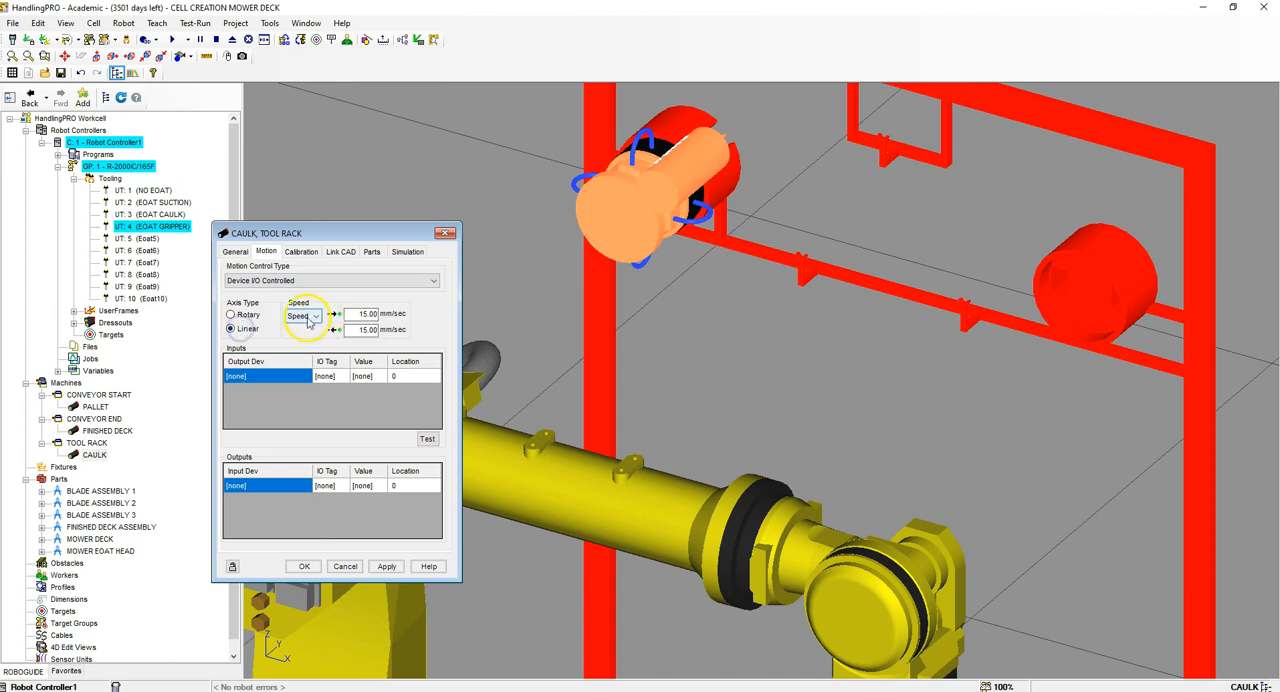
# Step: Set the CAULK link's speed to 1000000 mm/sec in both travel directions
pyautogui.click(357, 313)
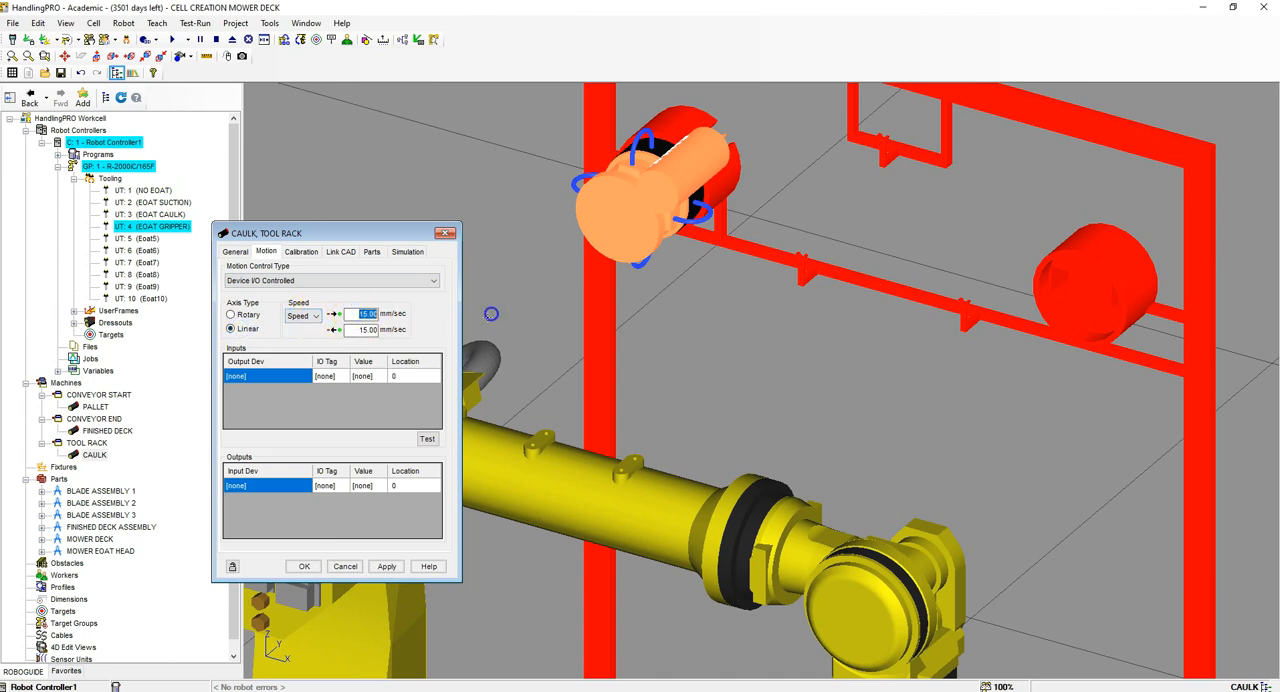
pyautogui.press('Return')
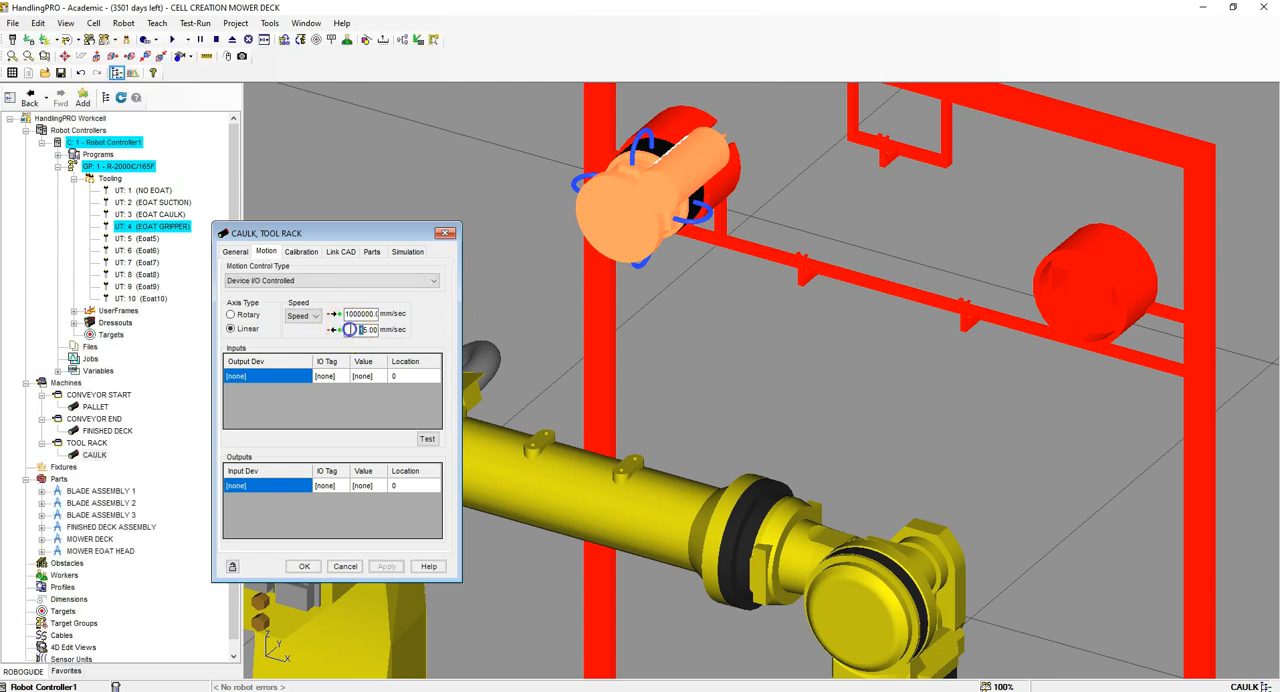
pyautogui.write('1000000')
pyautogui.press('Return')
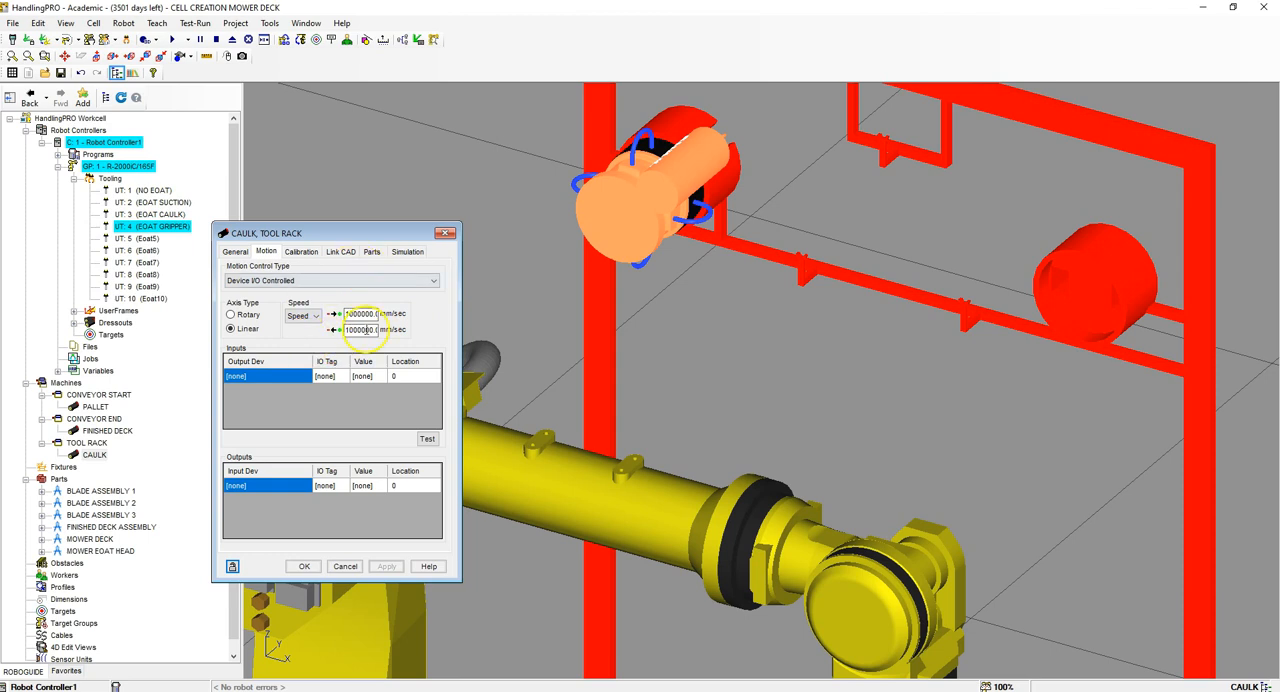
# Step: Define two Robot Controller1 motion inputs for the CAULK link, one for DO[2] ON and one for DO[2] OFF
pyautogui.click(298, 382)
pyautogui.click(306, 377)
pyautogui.click(296, 397)
pyautogui.click(303, 391)
pyautogui.click(289, 408)
pyautogui.click(294, 393)
pyautogui.click(289, 413)
pyautogui.click(347, 377)
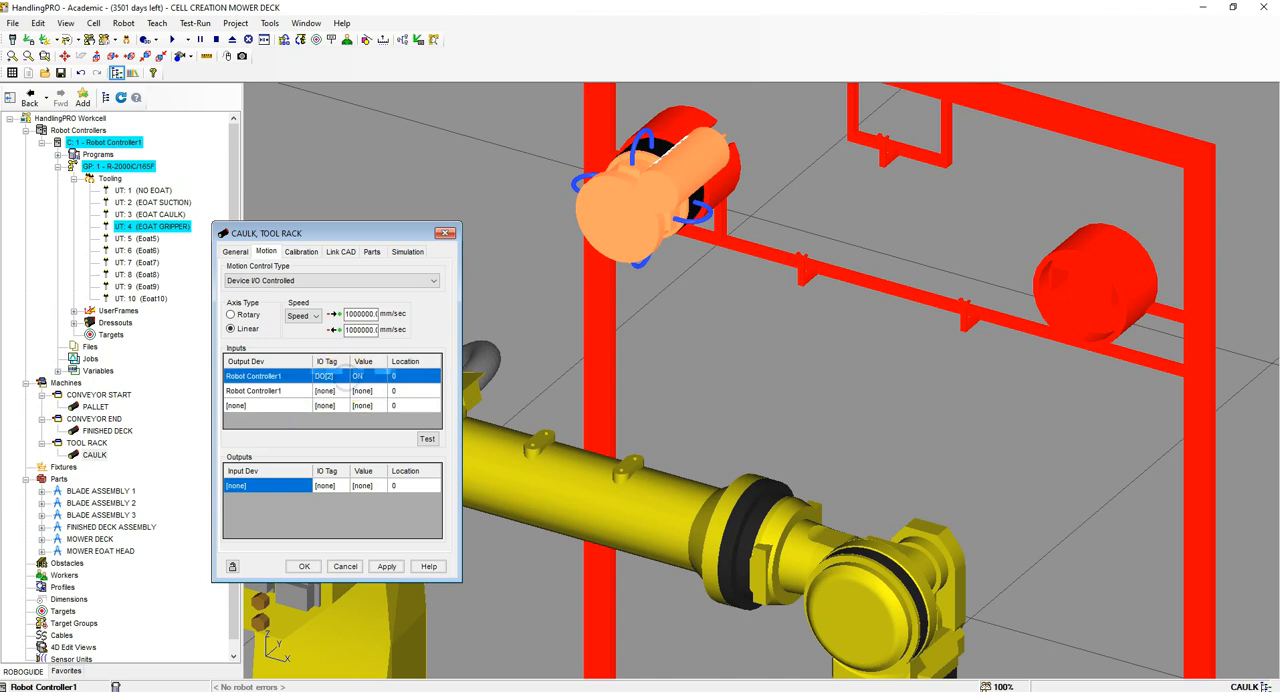
pyautogui.click(326, 392)
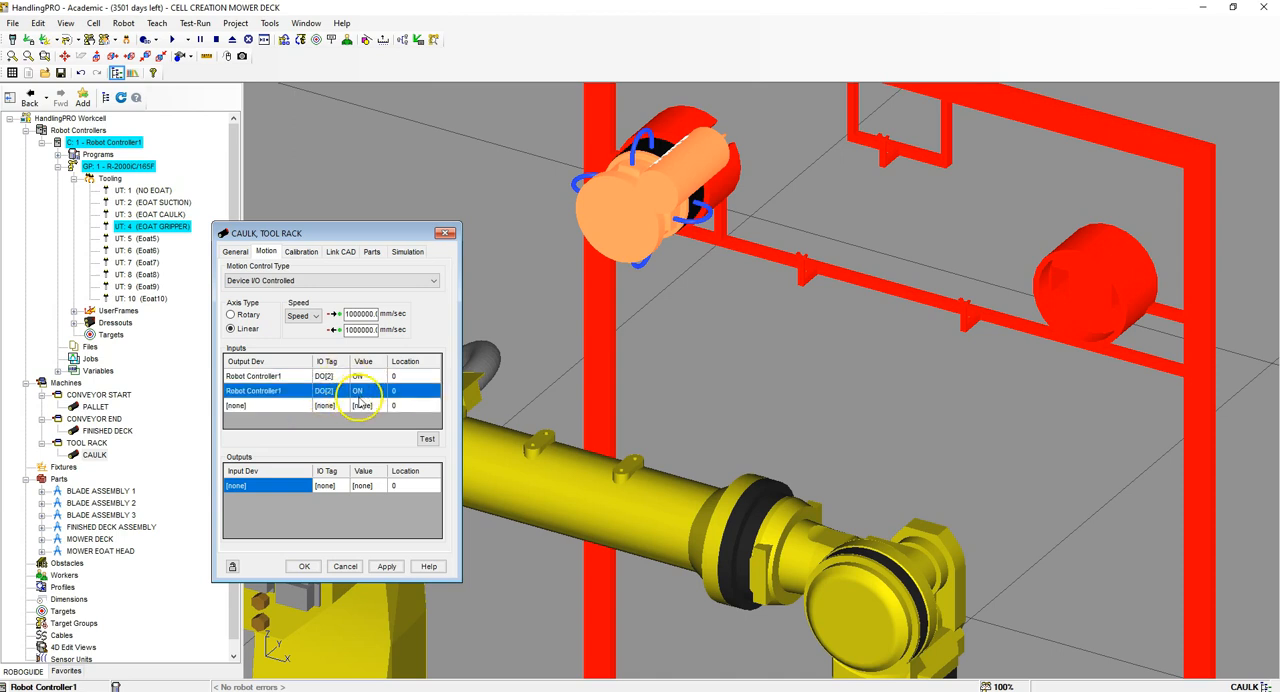
pyautogui.click(363, 392)
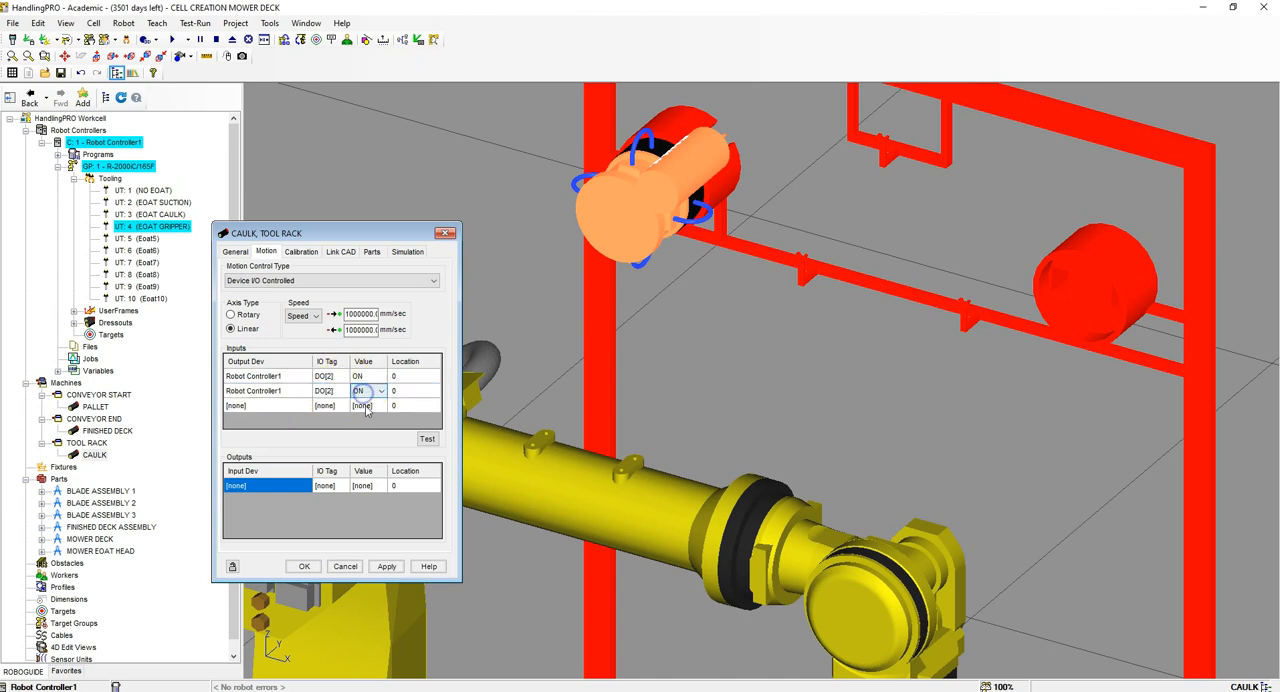
pyautogui.click(374, 405)
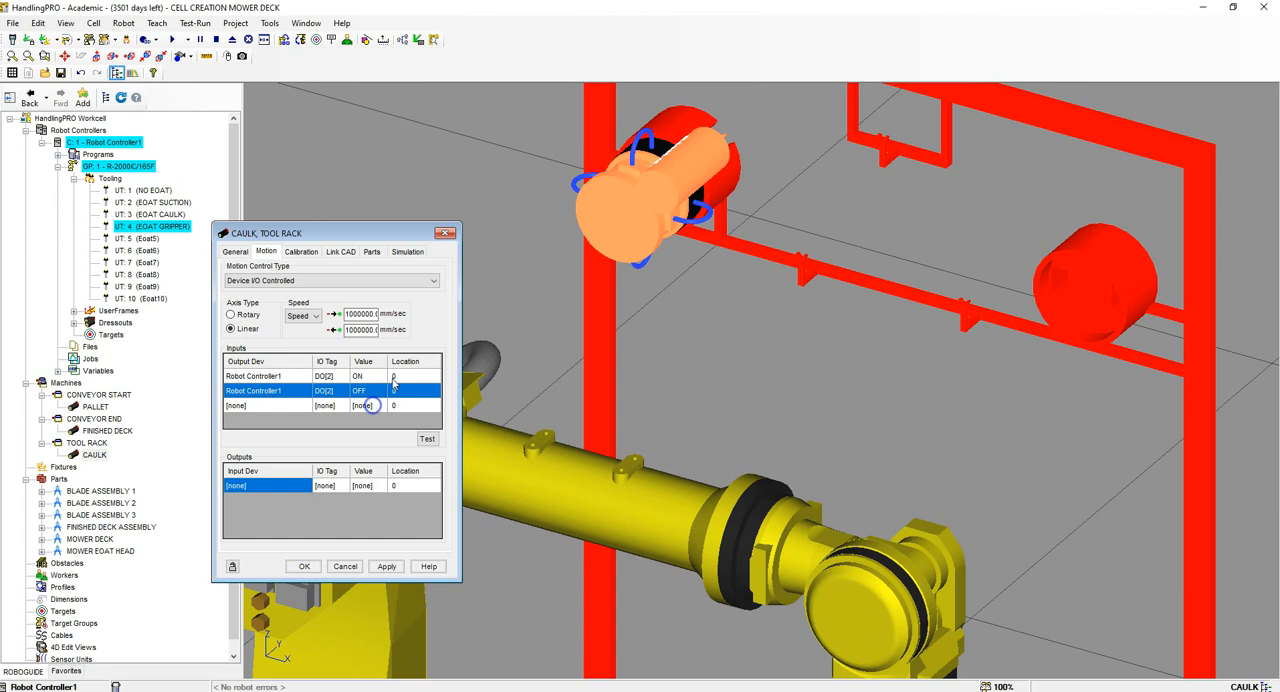
# Step: Set the DO[2] OFF location to -1800, keep DO[2] ON at 0, and test the CAULK link's motion
pyautogui.click(409, 376)
pyautogui.click(413, 390)
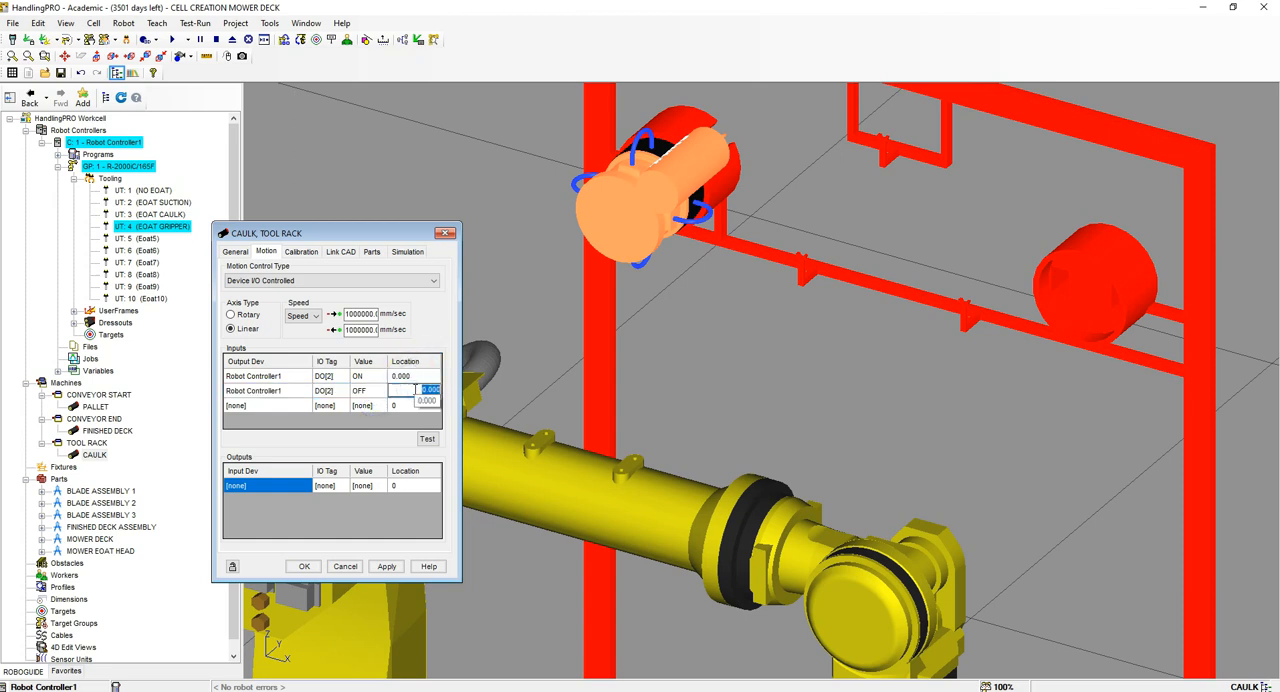
pyautogui.write('-1800')
pyautogui.press('Return')
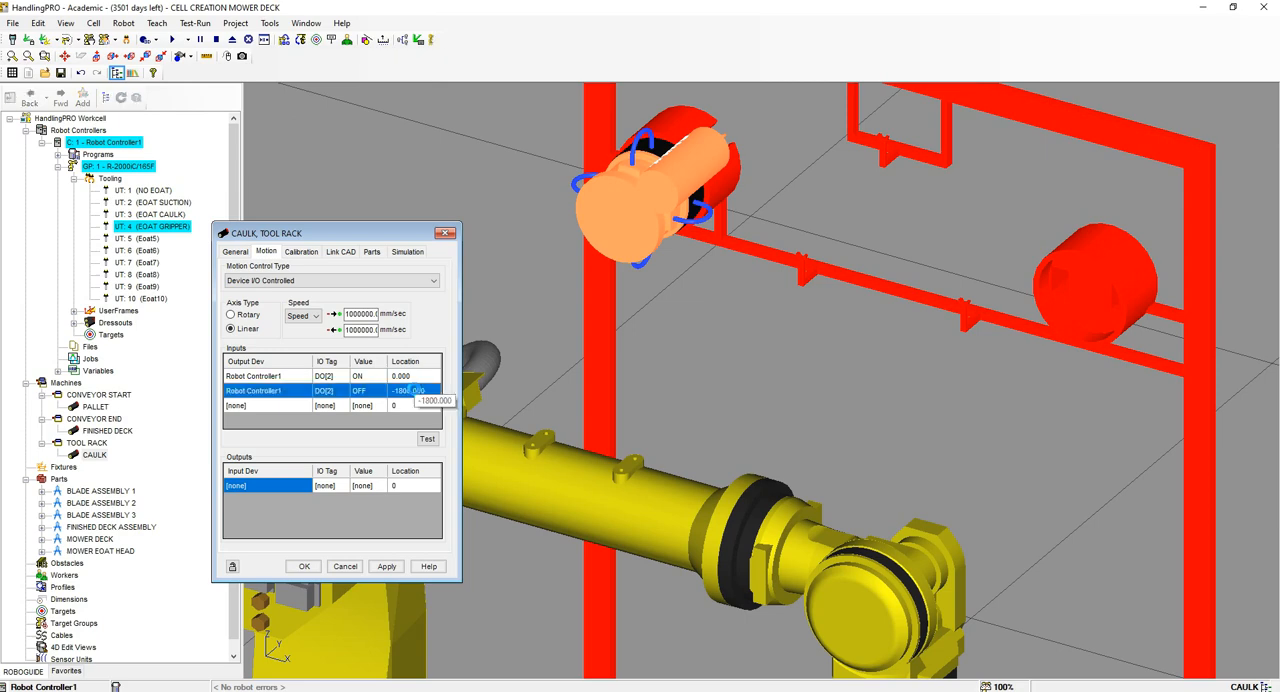
pyautogui.click(428, 438)
pyautogui.scroll(-6, 703, 203)
pyautogui.moveTo(763, 317); pyautogui.dragTo(757, 288, button='right')
pyautogui.scroll(5, 760, 240)
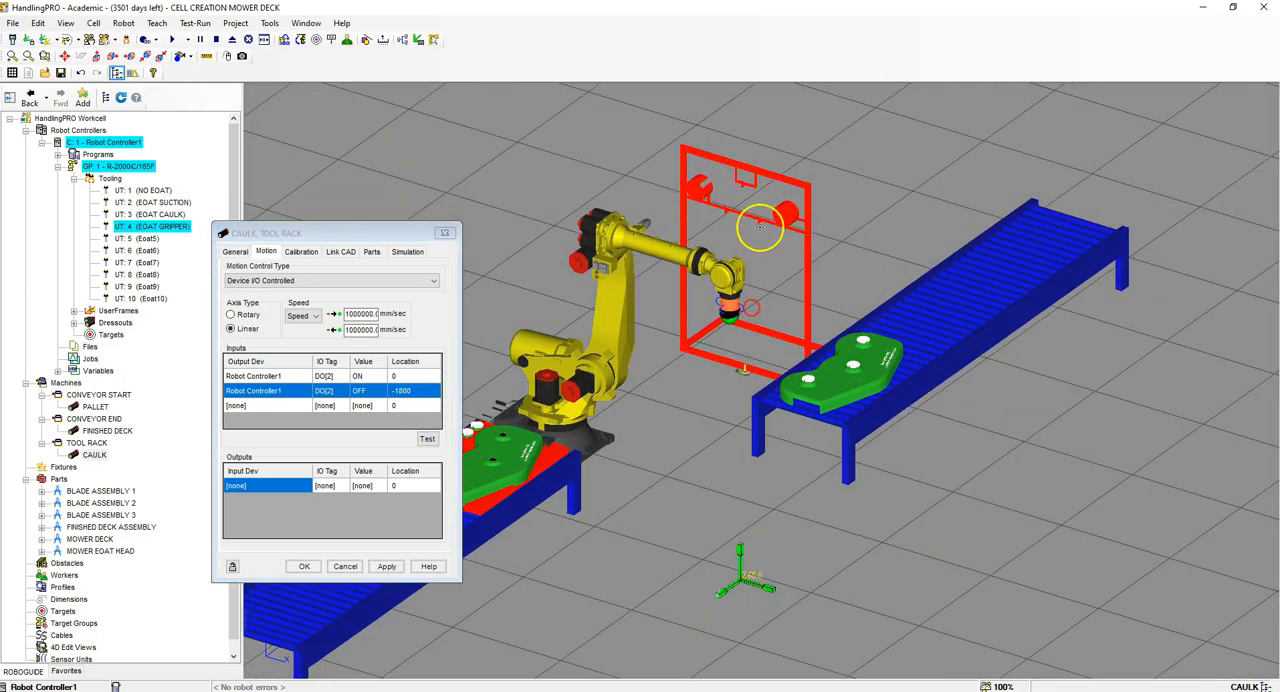
# Step: Add two output rows with Robot Controller1 as the input device to the CAULK link's motion
pyautogui.click(297, 490)
pyautogui.click(303, 486)
pyautogui.click(280, 508)
pyautogui.click(297, 500)
pyautogui.click(297, 500)
pyautogui.click(290, 518)
# Step: Assign DI[3] to the first and DI[4] to the second output row of the CAULK link
pyautogui.click(342, 487)
pyautogui.click(343, 487)
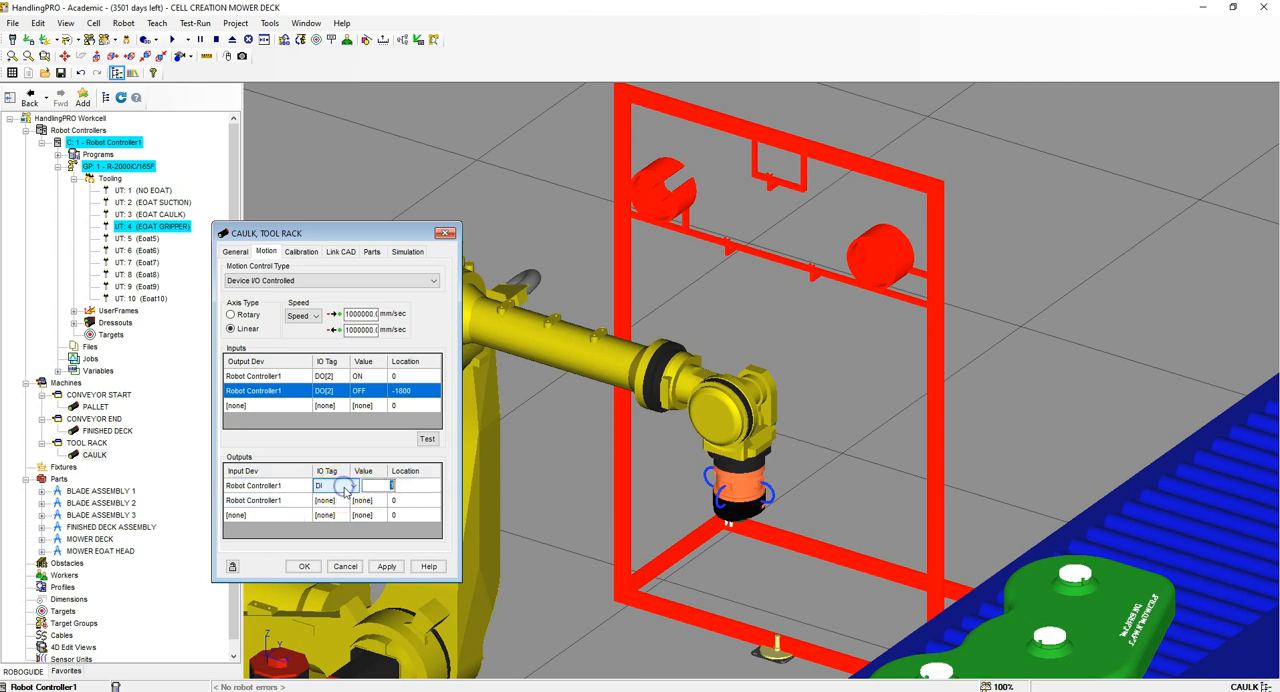
pyautogui.click(348, 487)
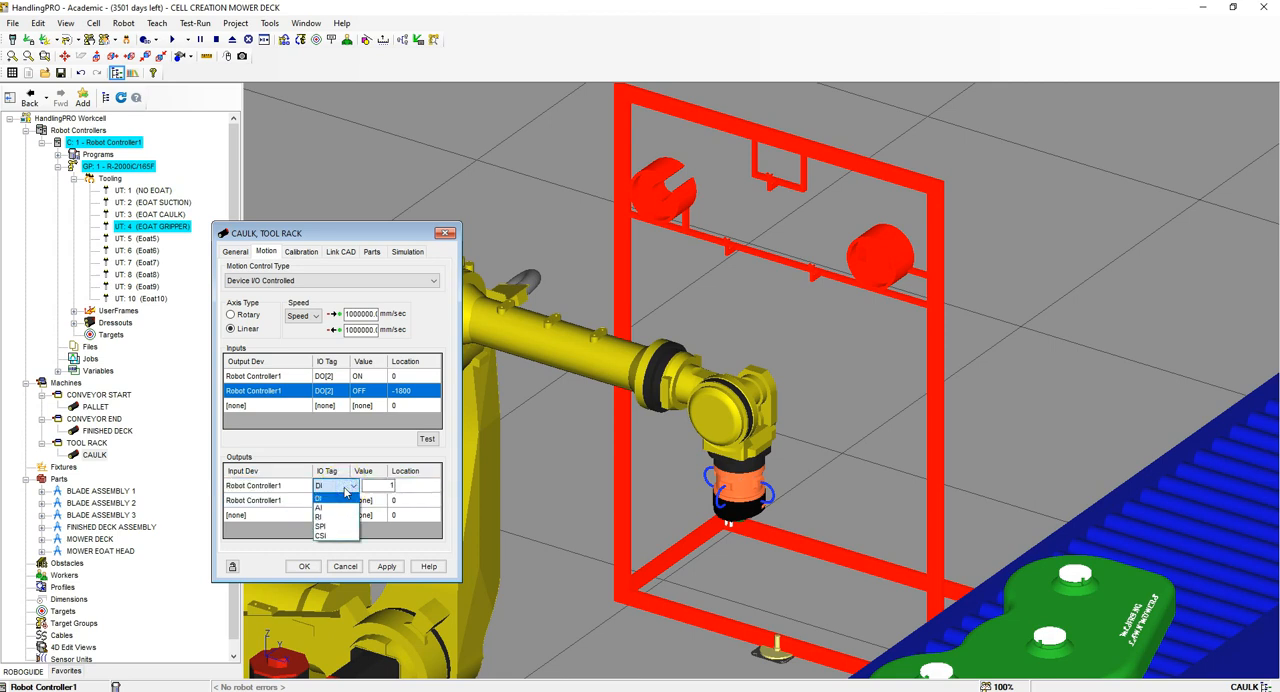
pyautogui.click(346, 494)
pyautogui.click(343, 500)
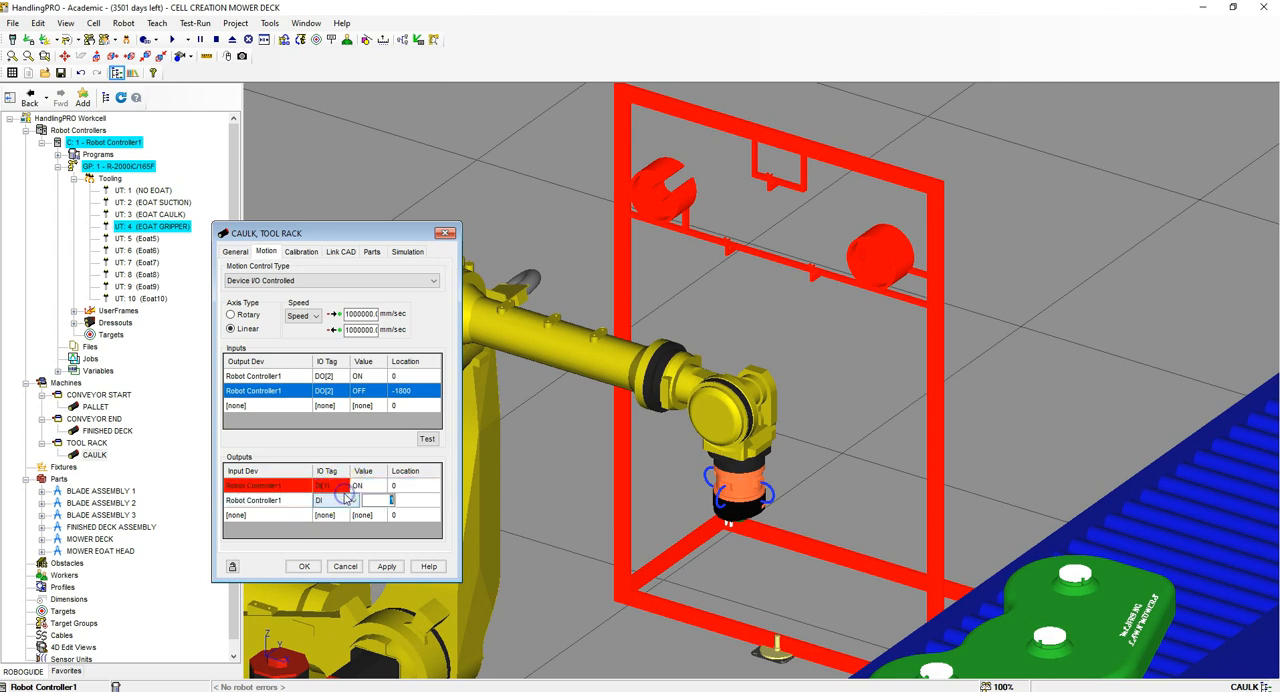
pyautogui.write('4')
pyautogui.press('Return')
pyautogui.click(343, 488)
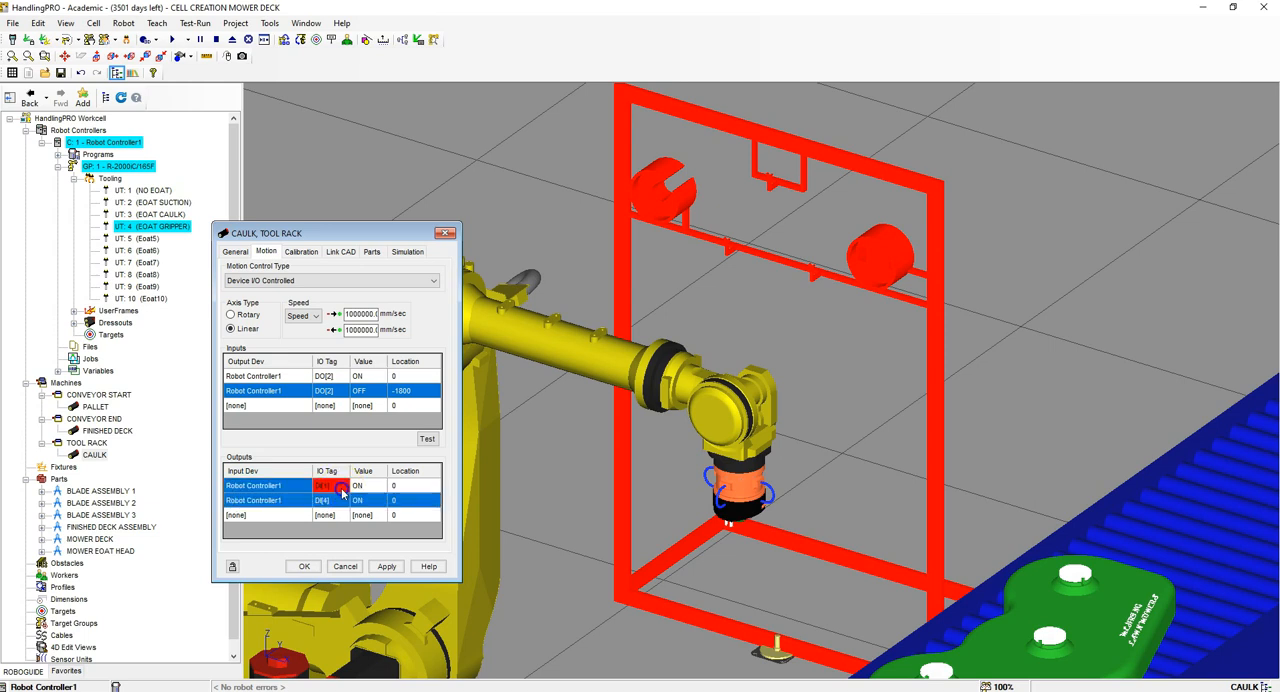
pyautogui.write('3')
pyautogui.press('Return')
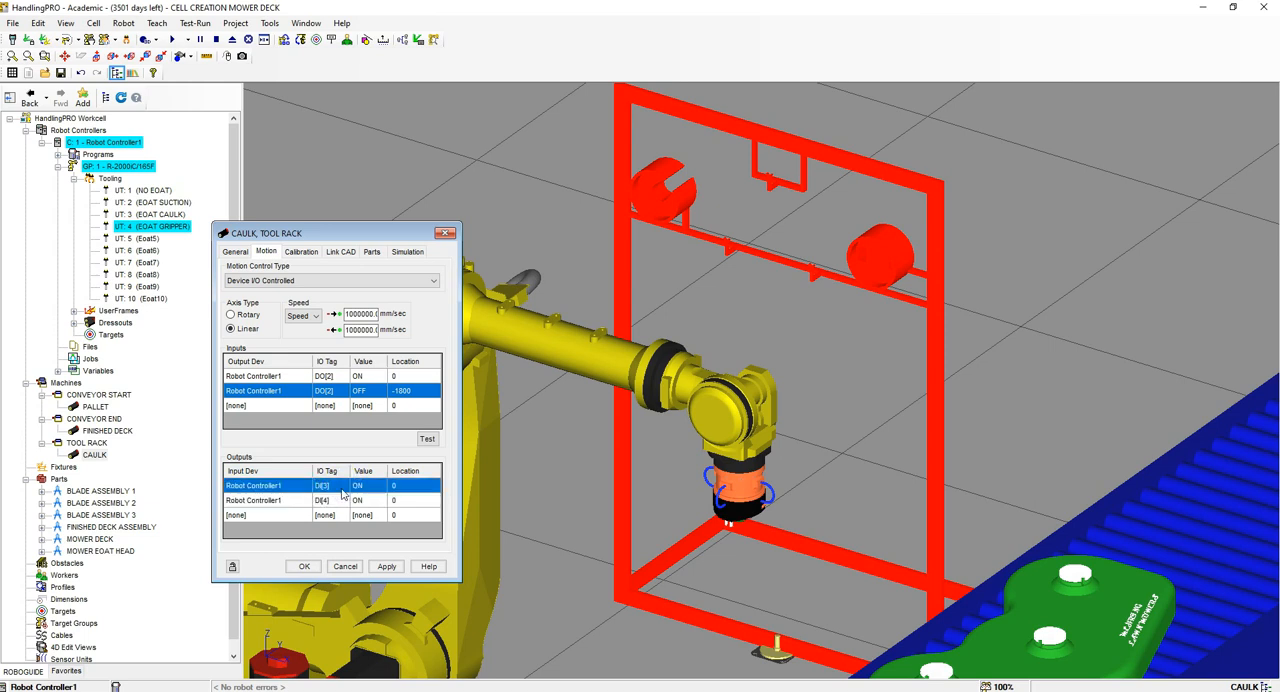
# Step: Set the location of the DI[4] output row to -1800 in the CAULK link's motion
pyautogui.click(425, 500)
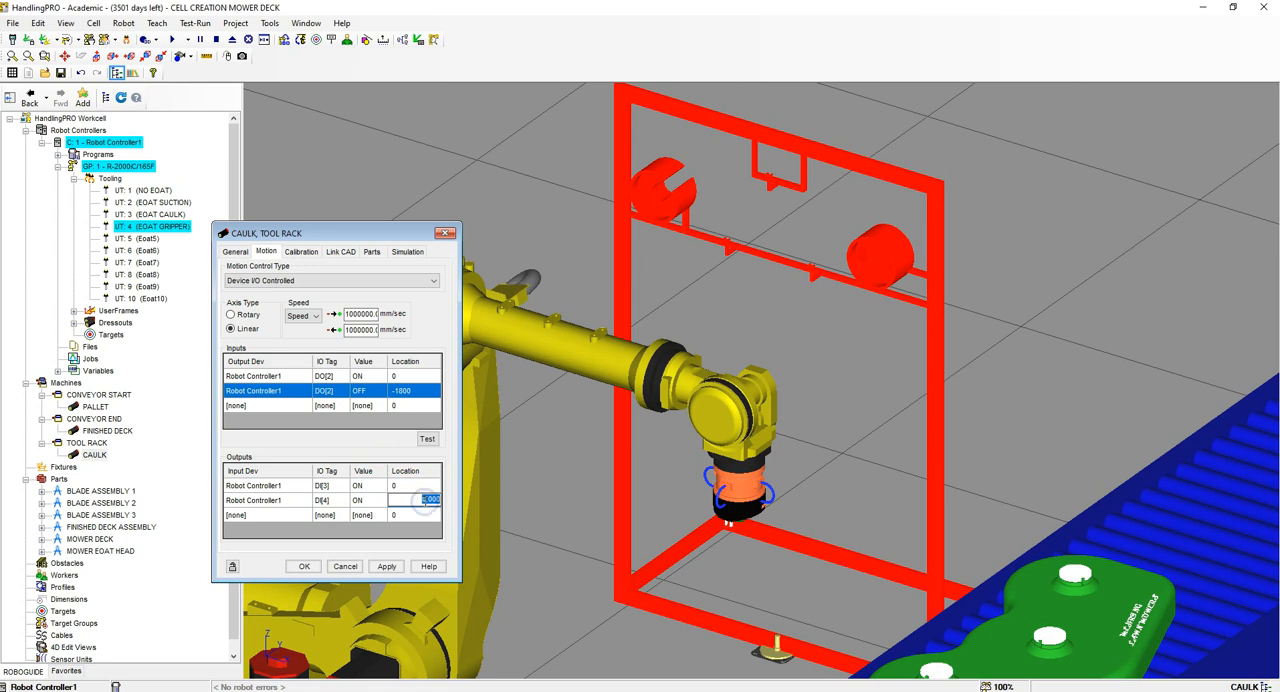
pyautogui.write('-1800')
pyautogui.press('Return')
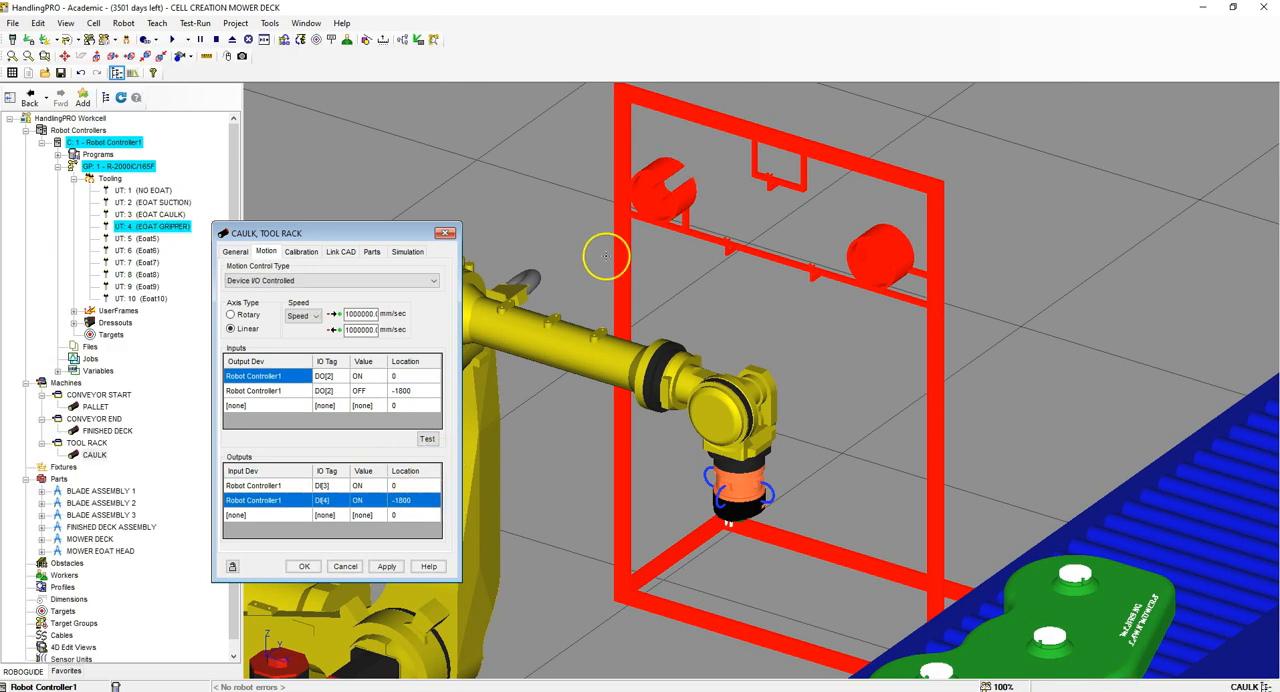
# Step: Test the CAULK link's motion to its DO[2] ON location and apply the motion settings
pyautogui.scroll(-5, 660, 218)
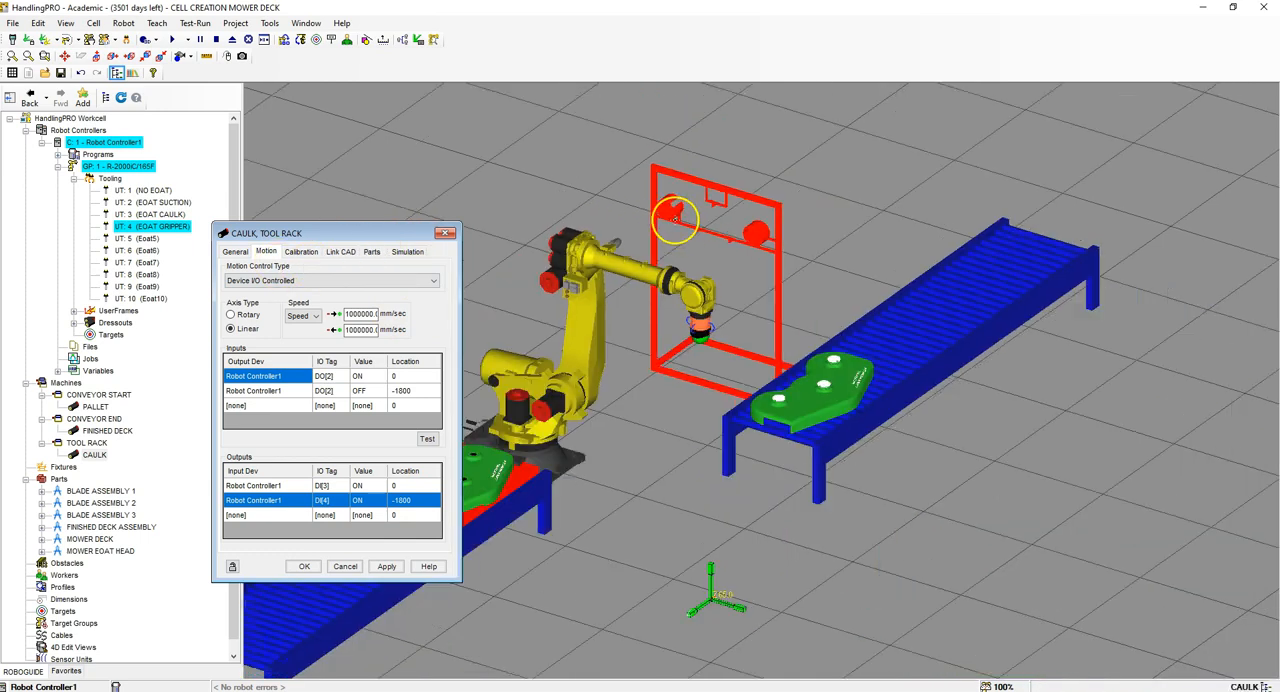
pyautogui.scroll(3, 677, 217)
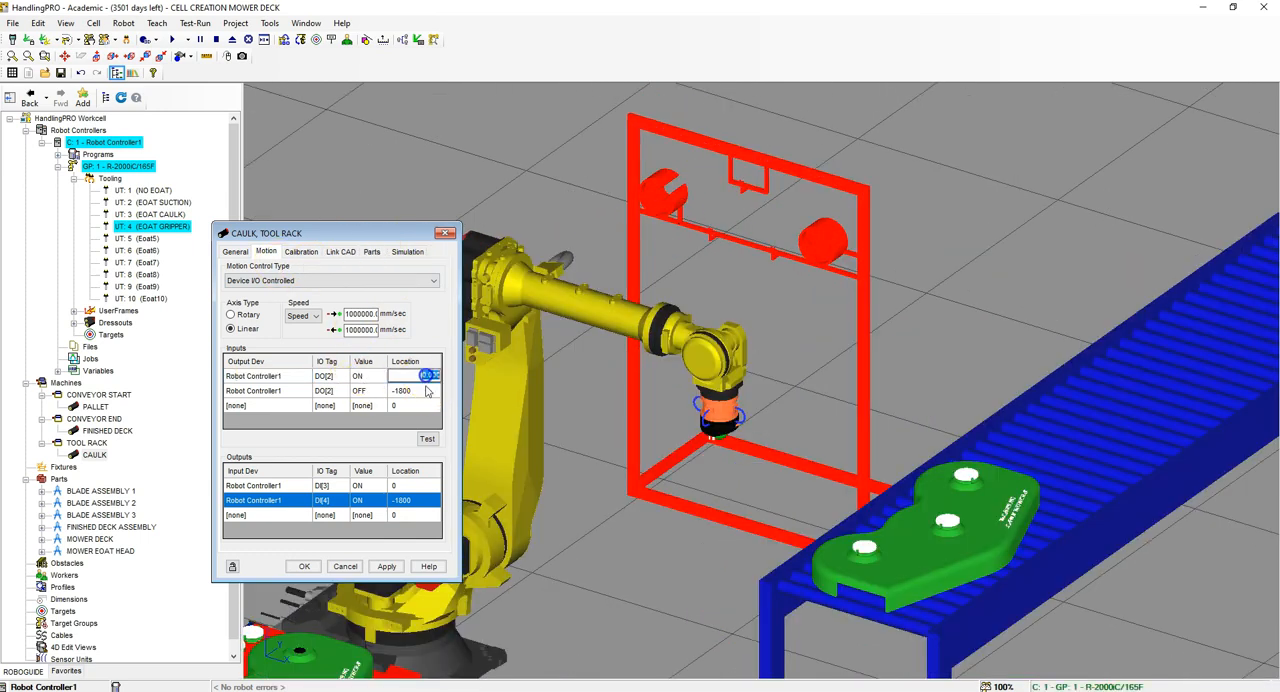
pyautogui.click(427, 438)
pyautogui.scroll(3, 681, 148)
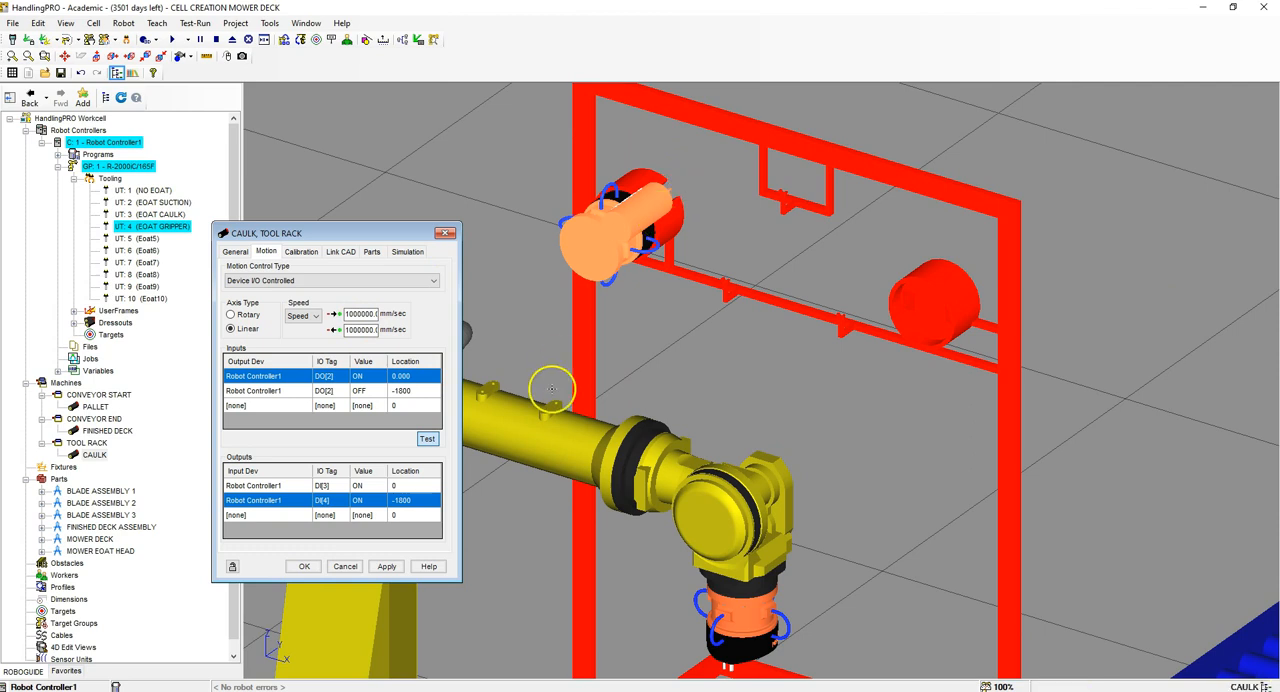
pyautogui.click(386, 566)
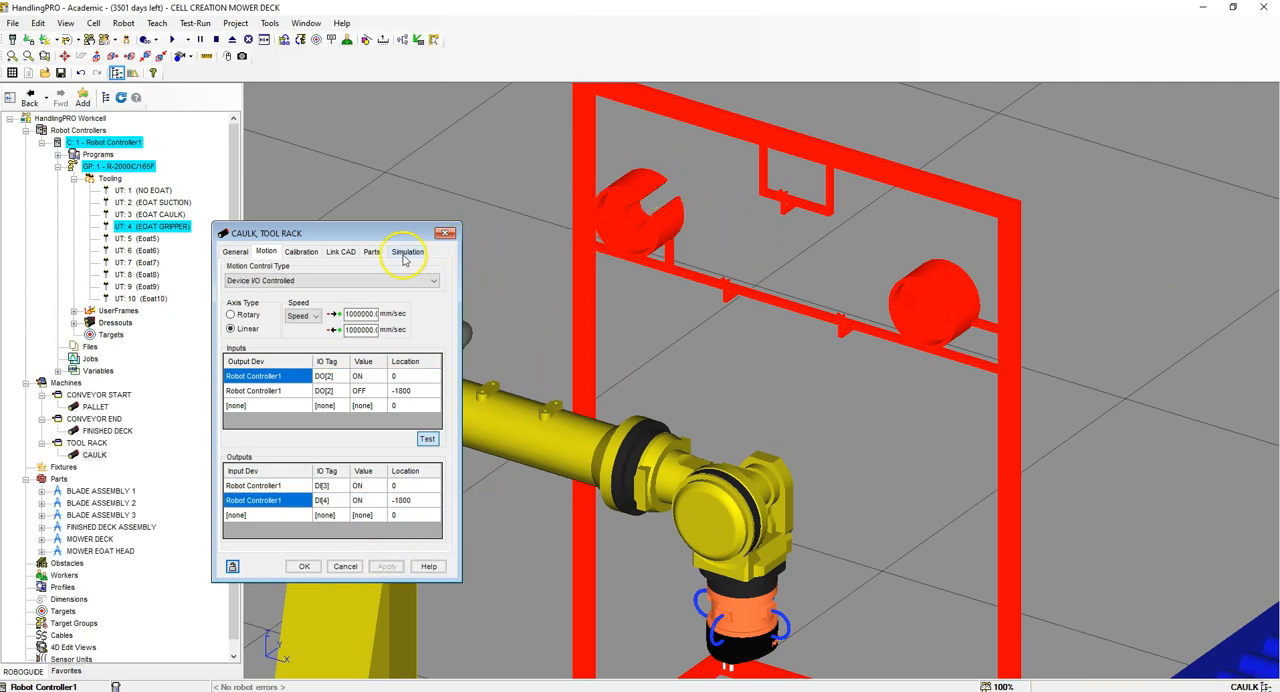
# Step: Make the MOWER EOAT HEAD on the CAULK link invisible at teach time and run time, and accept the link's properties
pyautogui.click(372, 252)
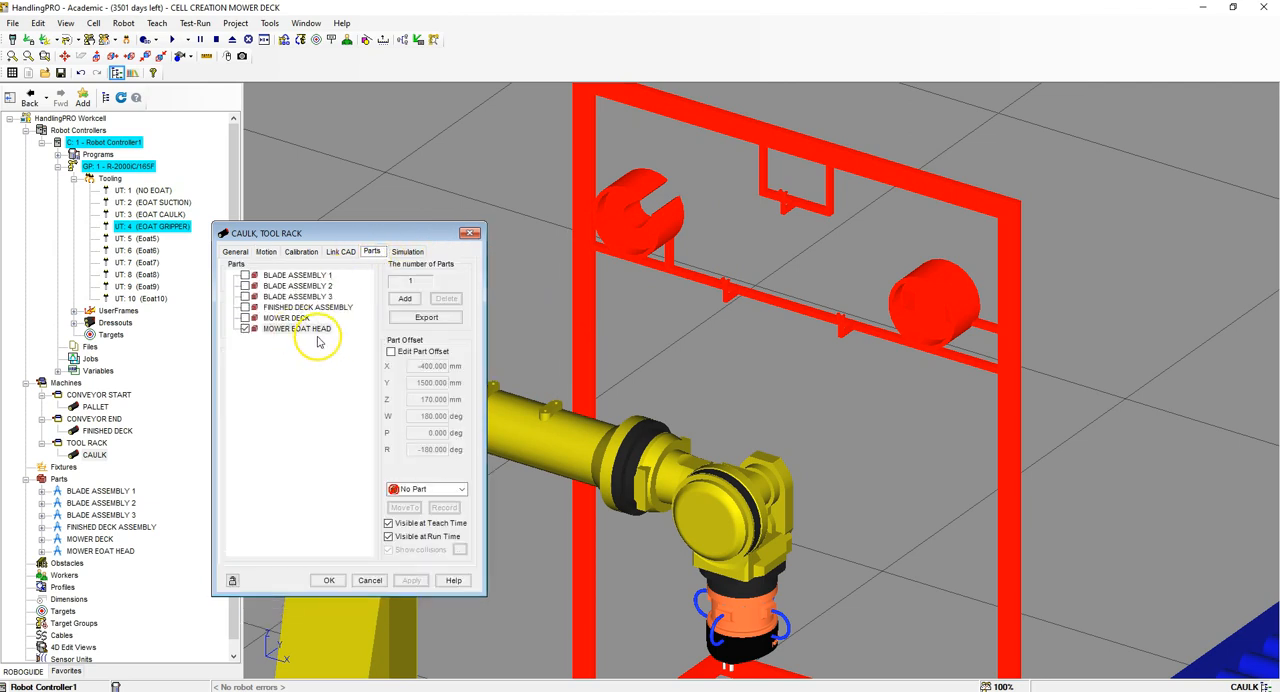
pyautogui.click(389, 537)
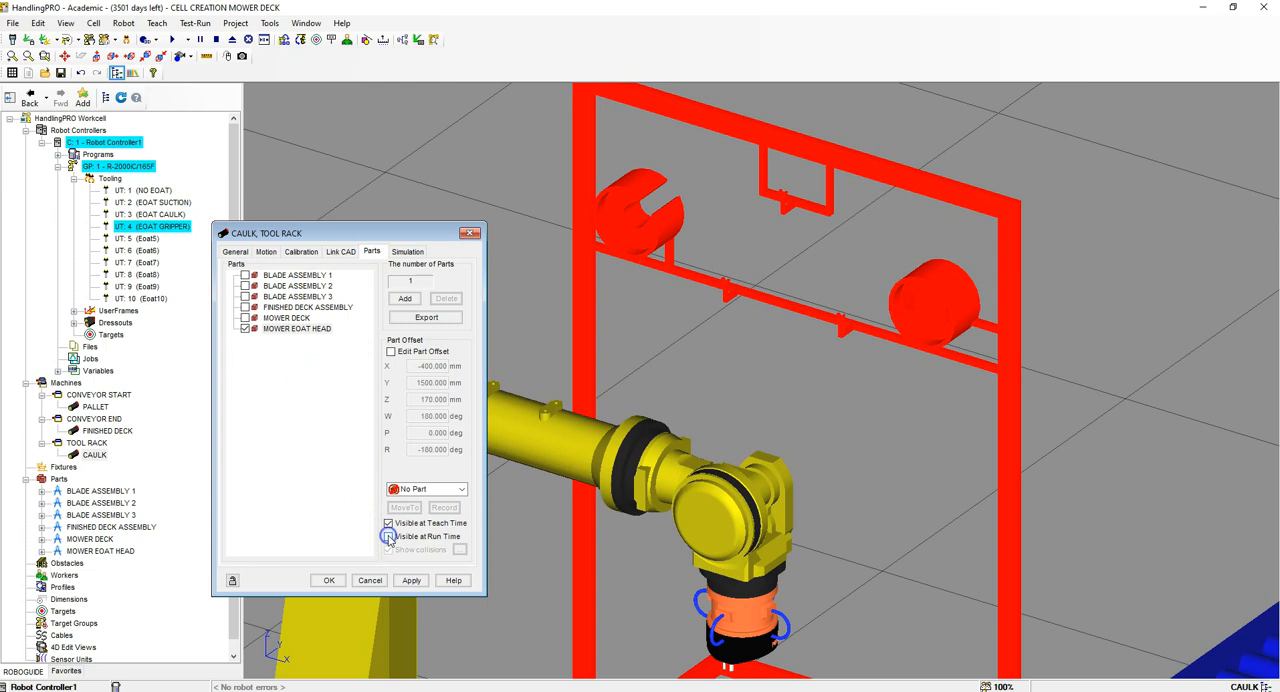
pyautogui.click(388, 523)
pyautogui.click(411, 580)
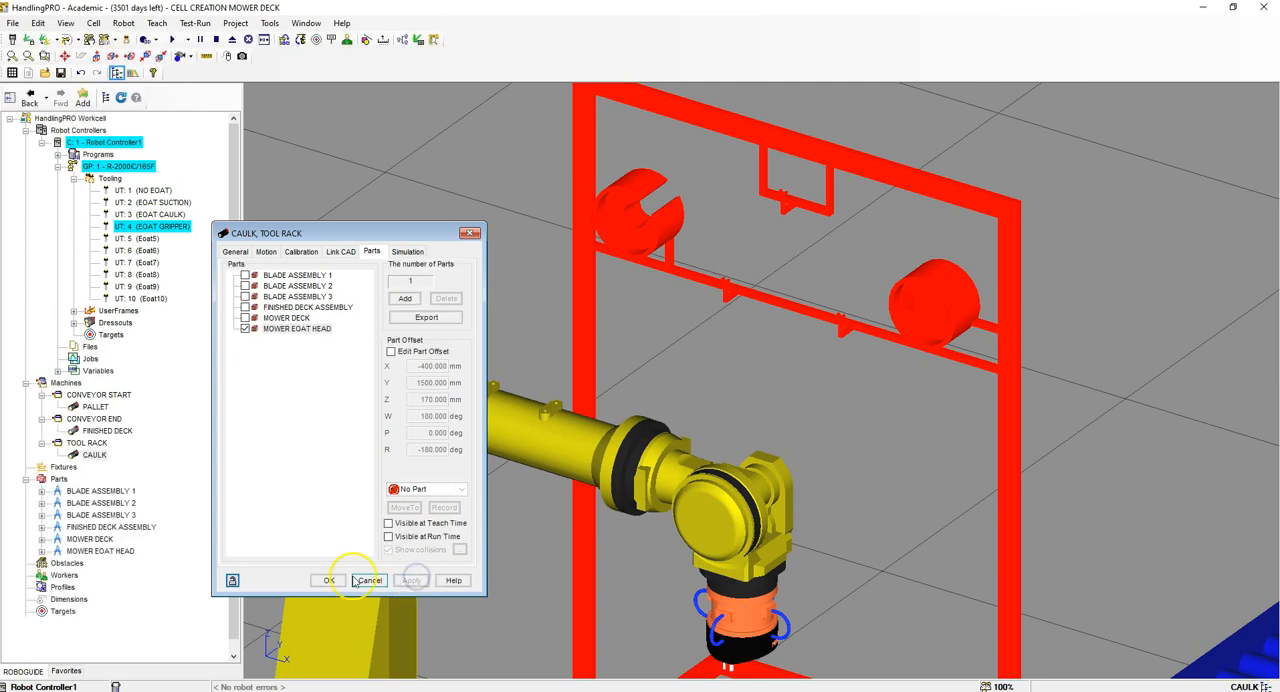
pyautogui.click(328, 581)
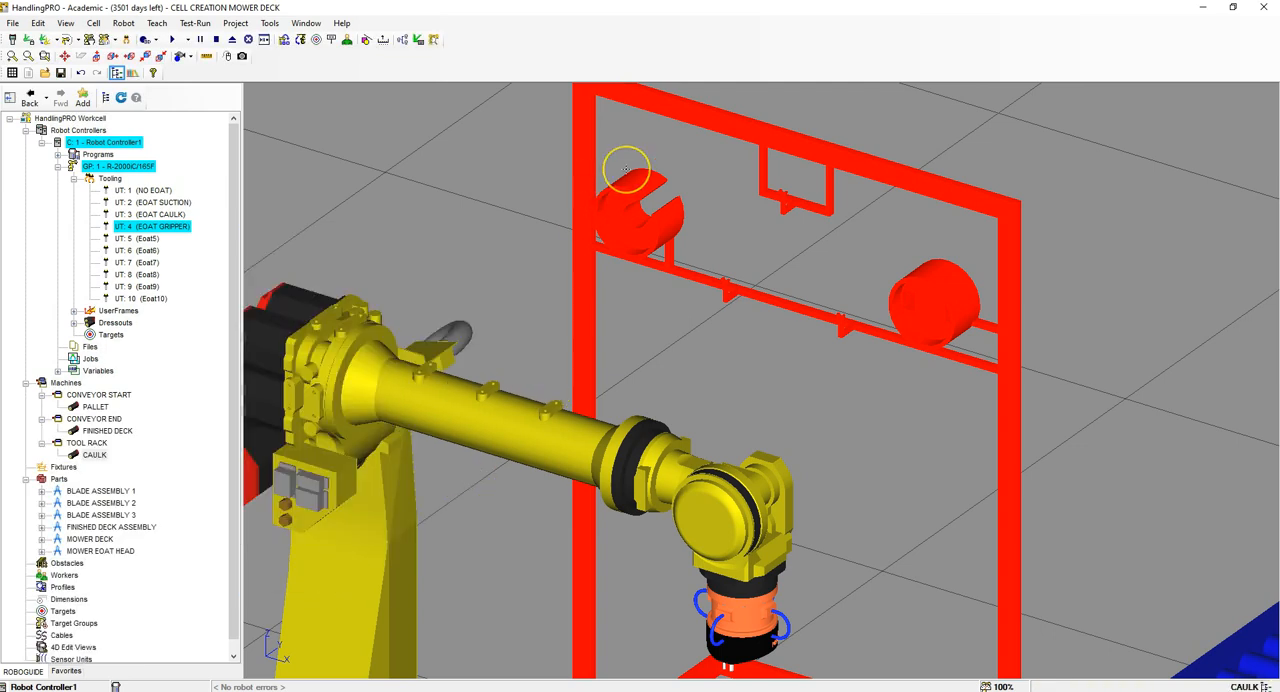
# Step: Add a link to the TOOL RACK machine from the CAD file TOOL RACK SUCTION
pyautogui.rightClick(84, 443)
pyautogui.moveTo(131, 350)
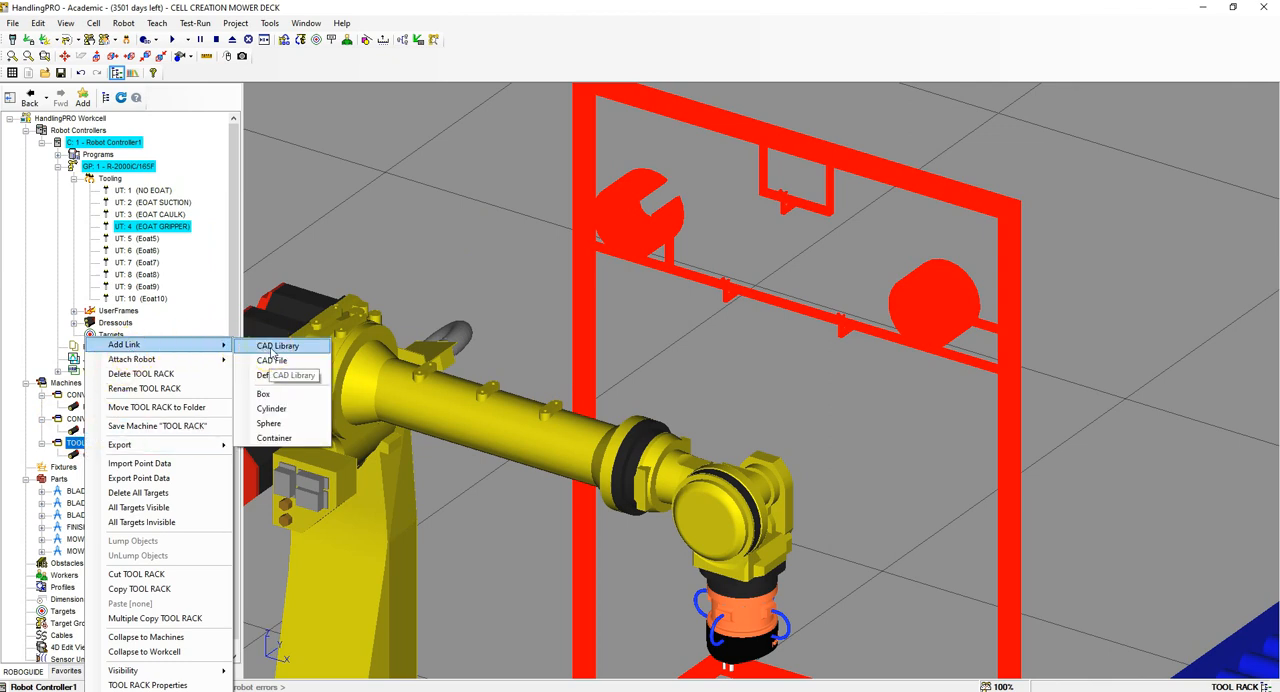
pyautogui.click(286, 360)
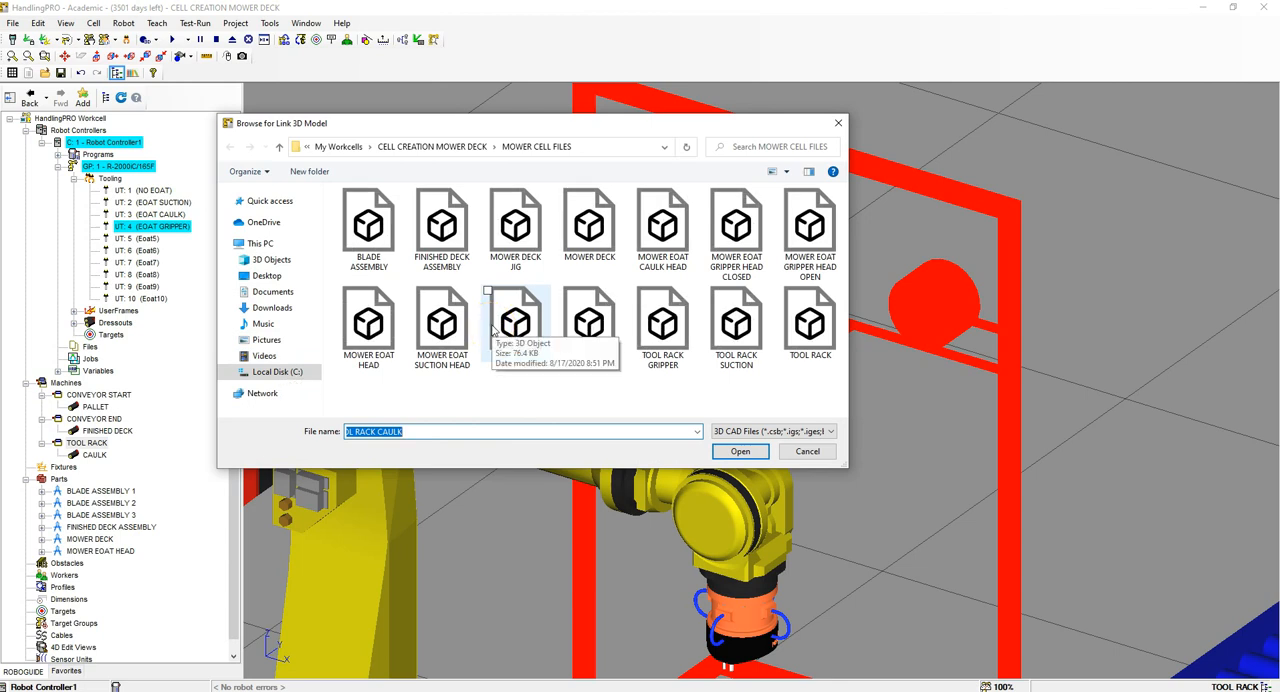
pyautogui.click(736, 322)
pyautogui.click(741, 452)
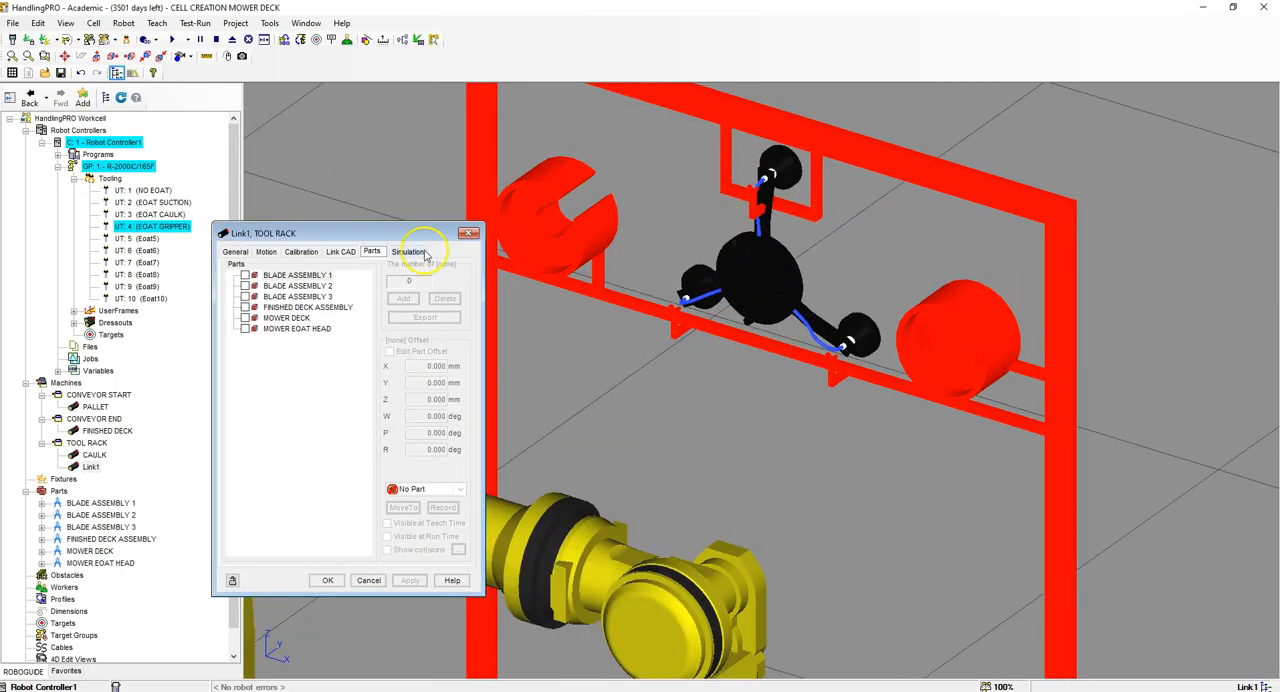
# Step: Rename the new tool rack link SUCTION and set its motion axis to Y Axis
pyautogui.click(237, 252)
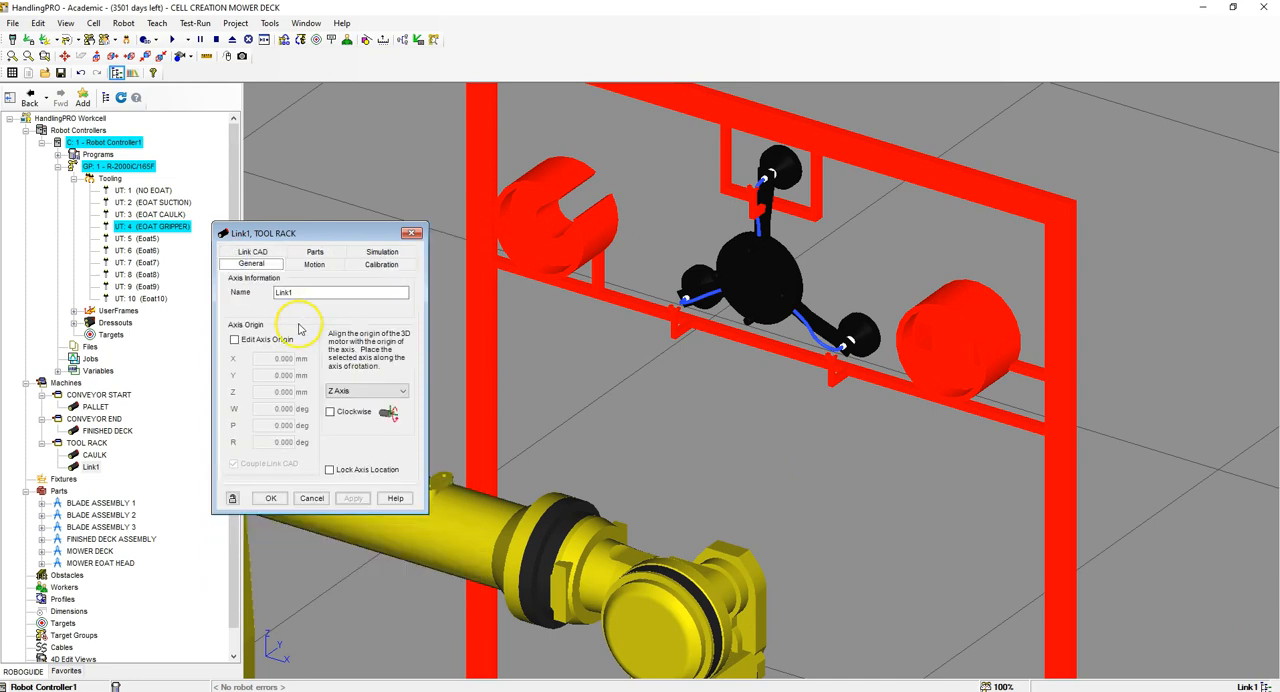
pyautogui.moveTo(314, 291); pyautogui.dragTo(248, 291)
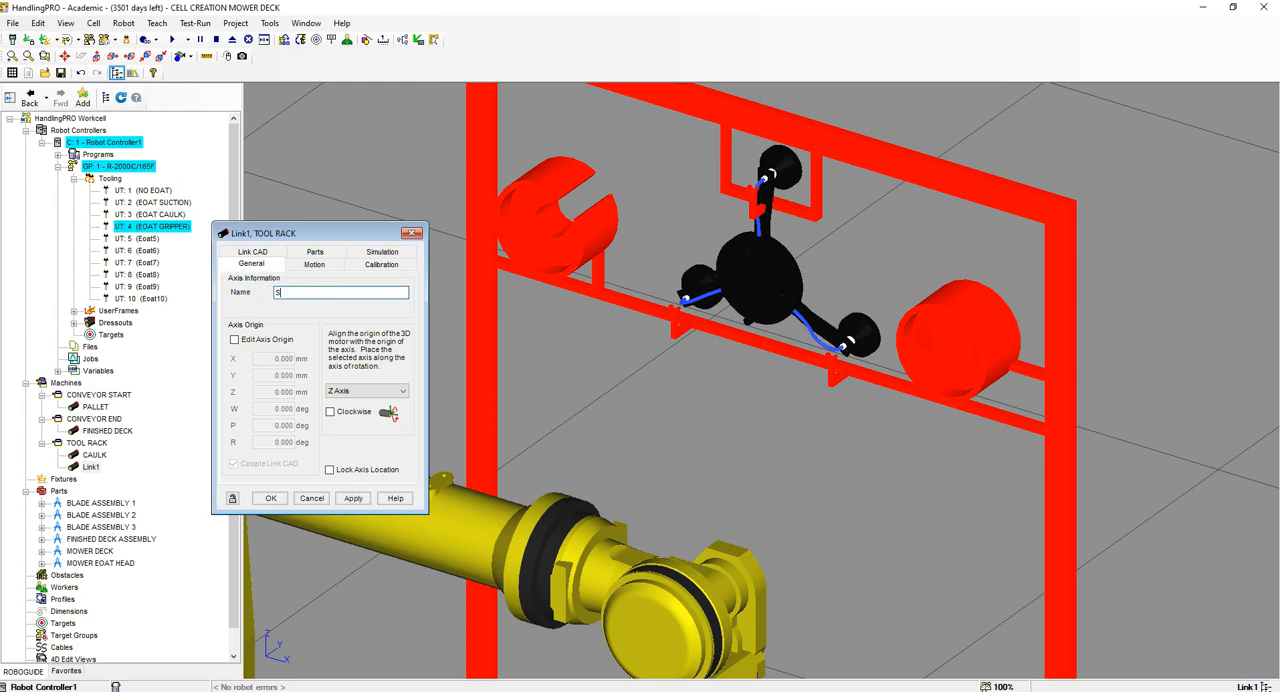
pyautogui.write('SUCTION')
pyautogui.press('Return')
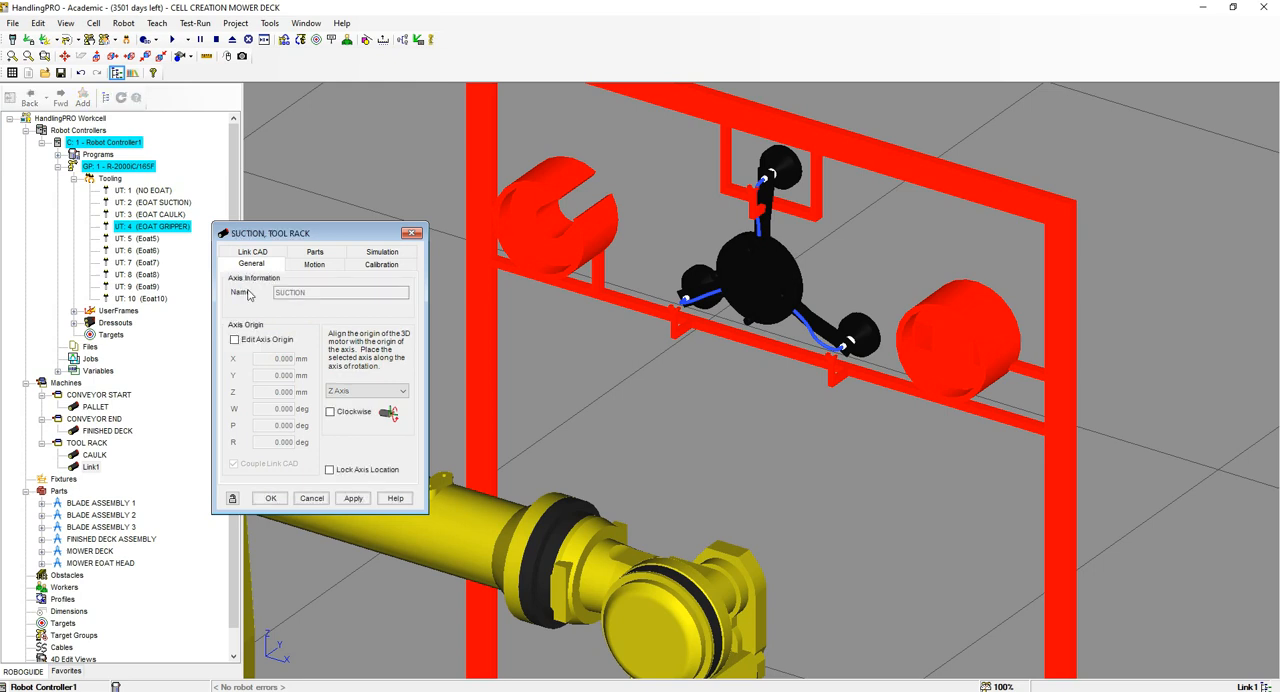
pyautogui.click(347, 392)
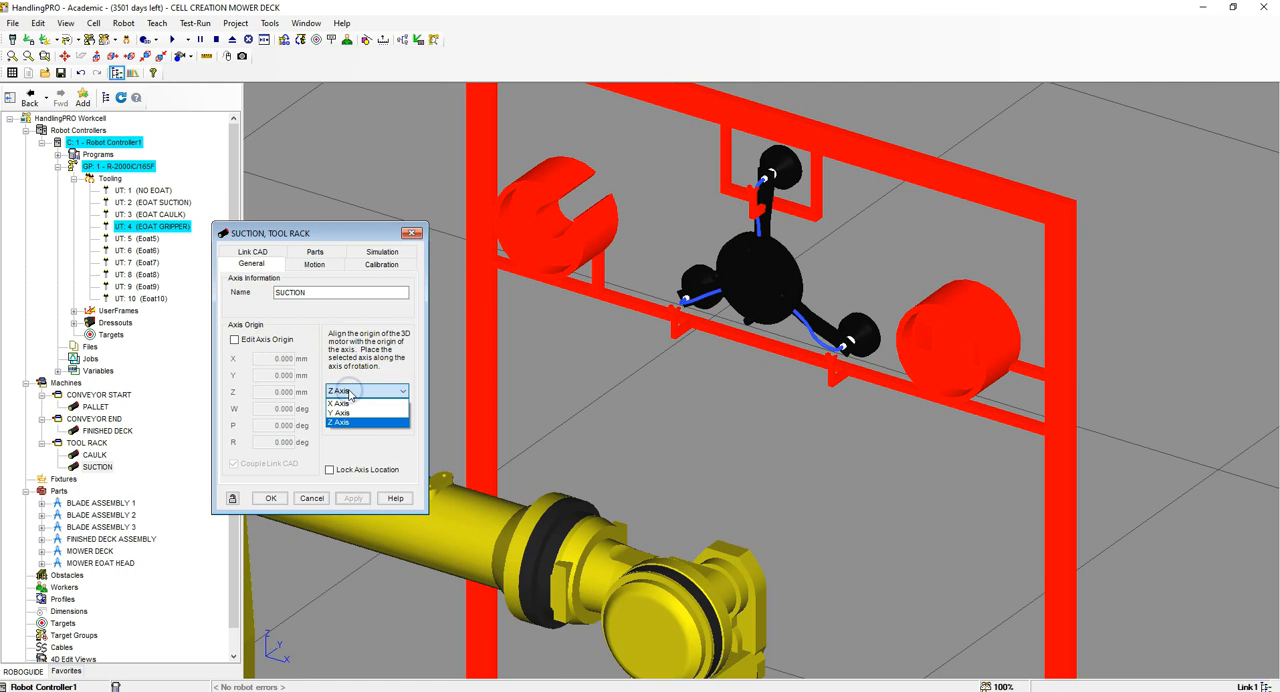
pyautogui.click(341, 412)
pyautogui.click(353, 498)
# Step: Set the Z location of the SUCTION link's CAD model to 50 mm
pyautogui.click(274, 253)
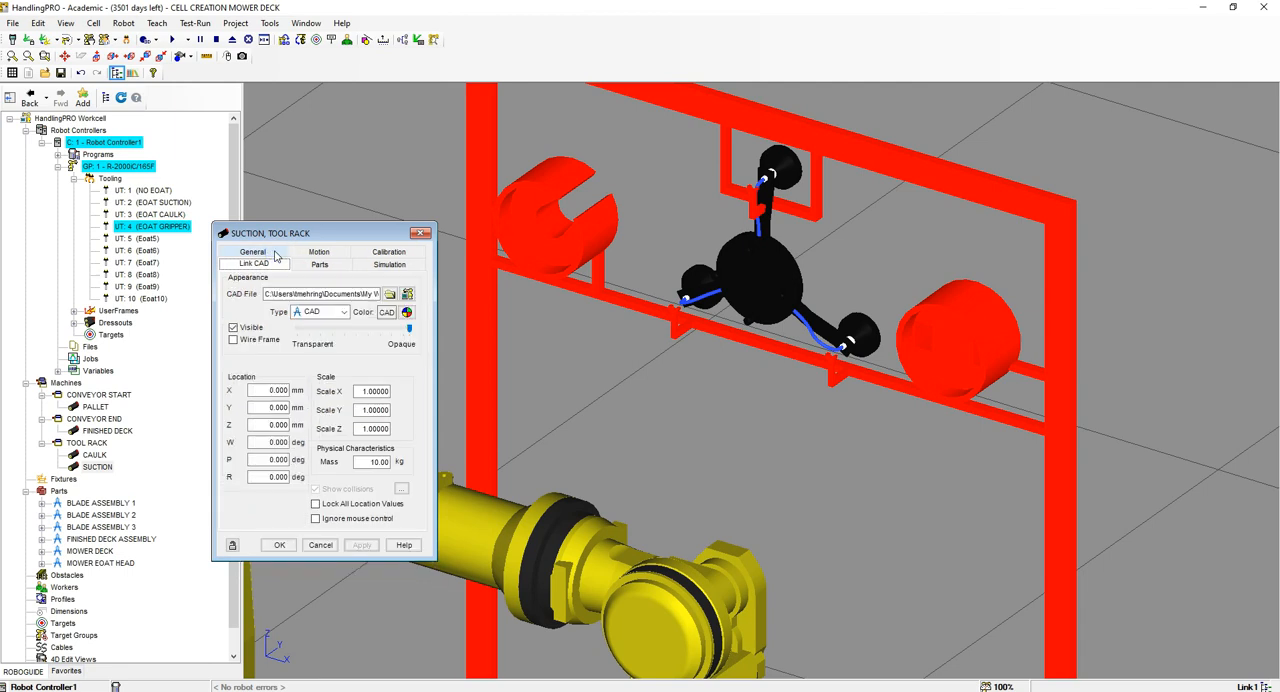
pyautogui.click(265, 420)
pyautogui.moveTo(265, 419); pyautogui.dragTo(360, 415)
pyautogui.write('50')
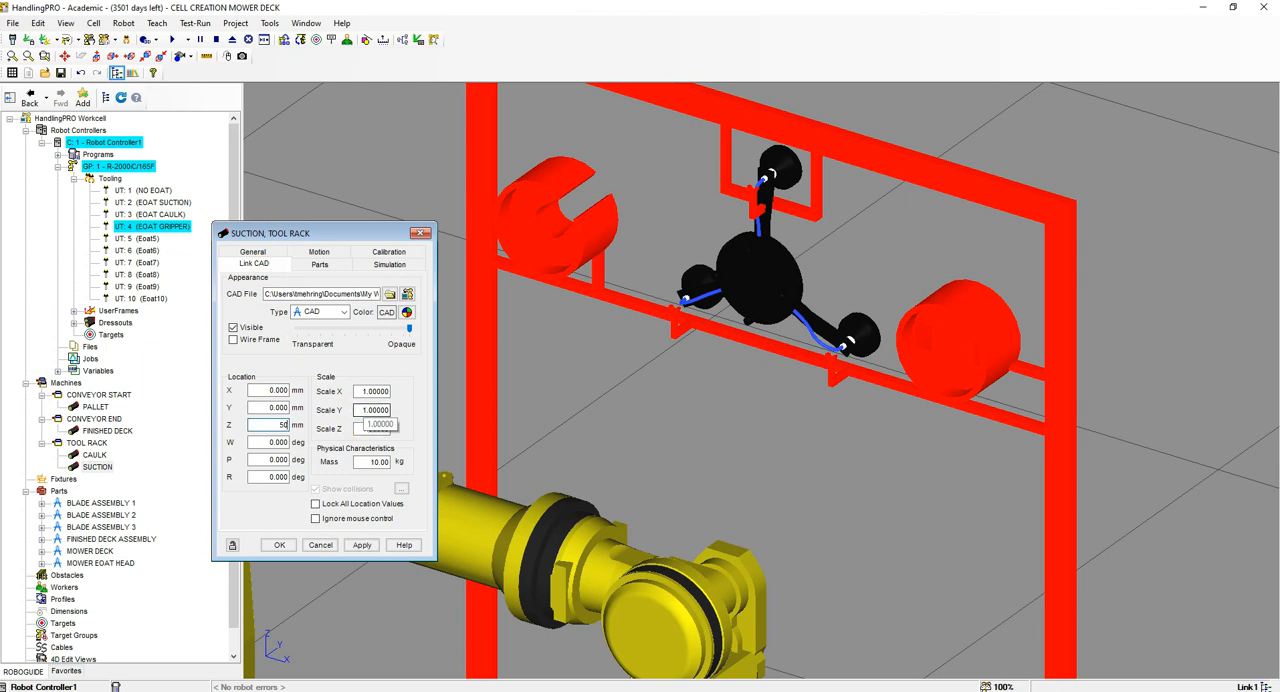
pyautogui.press('Return')
pyautogui.click(760, 310)
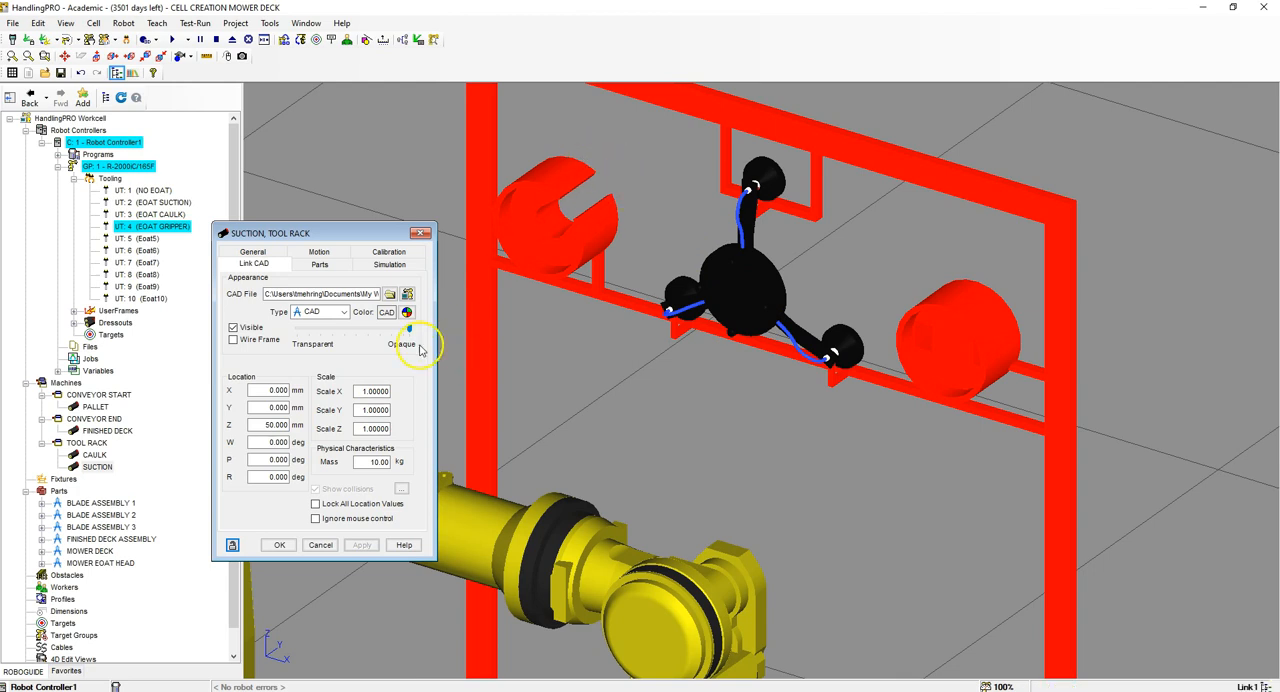
# Step: Assign the MOWER EOAT HEAD part to the SUCTION link and apply it
pyautogui.click(328, 266)
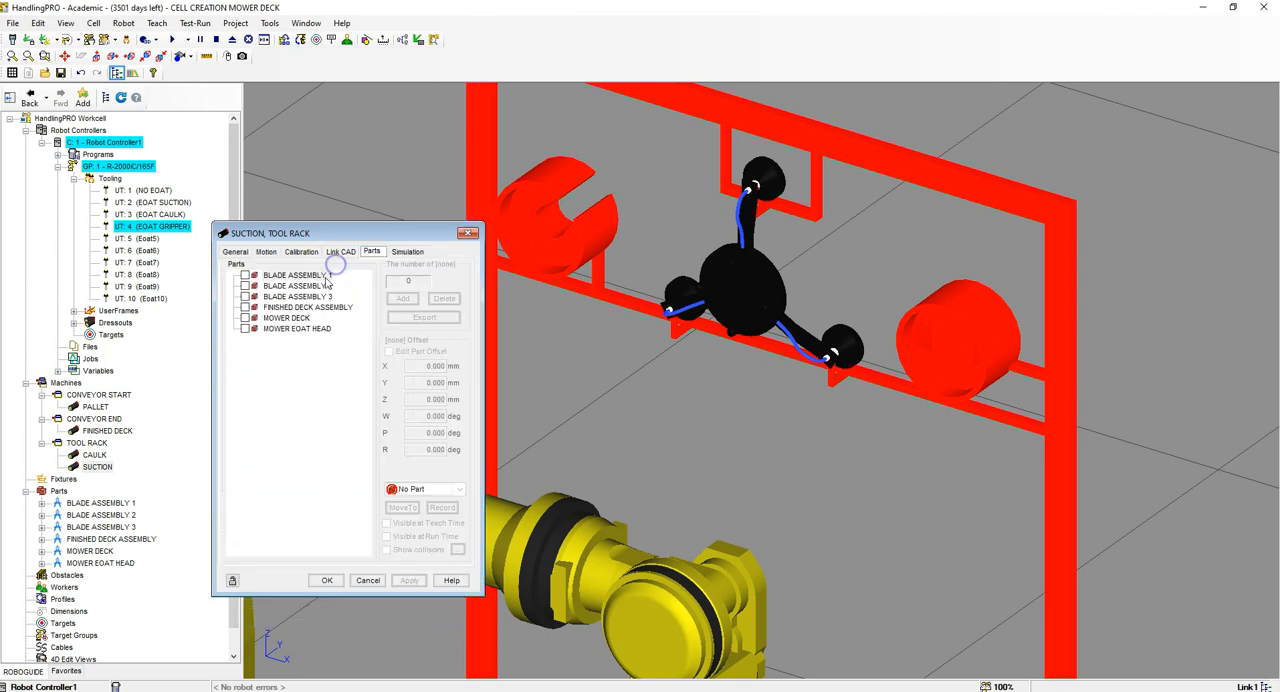
pyautogui.click(246, 329)
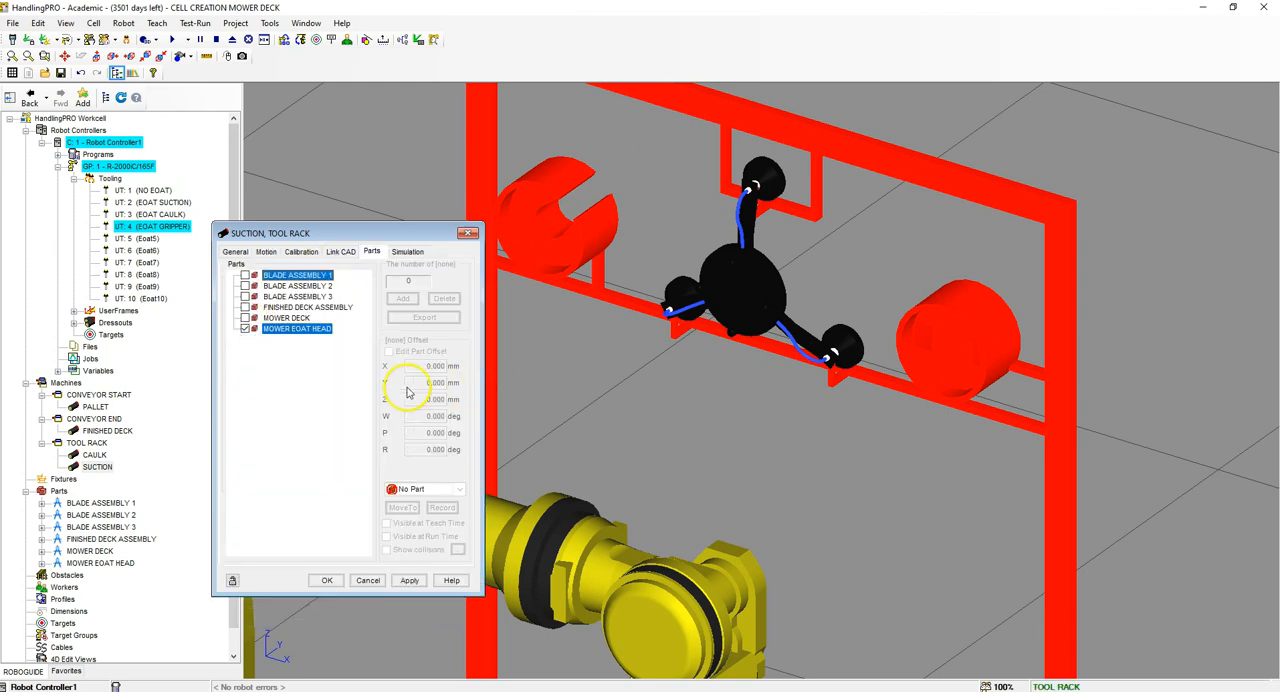
pyautogui.click(414, 586)
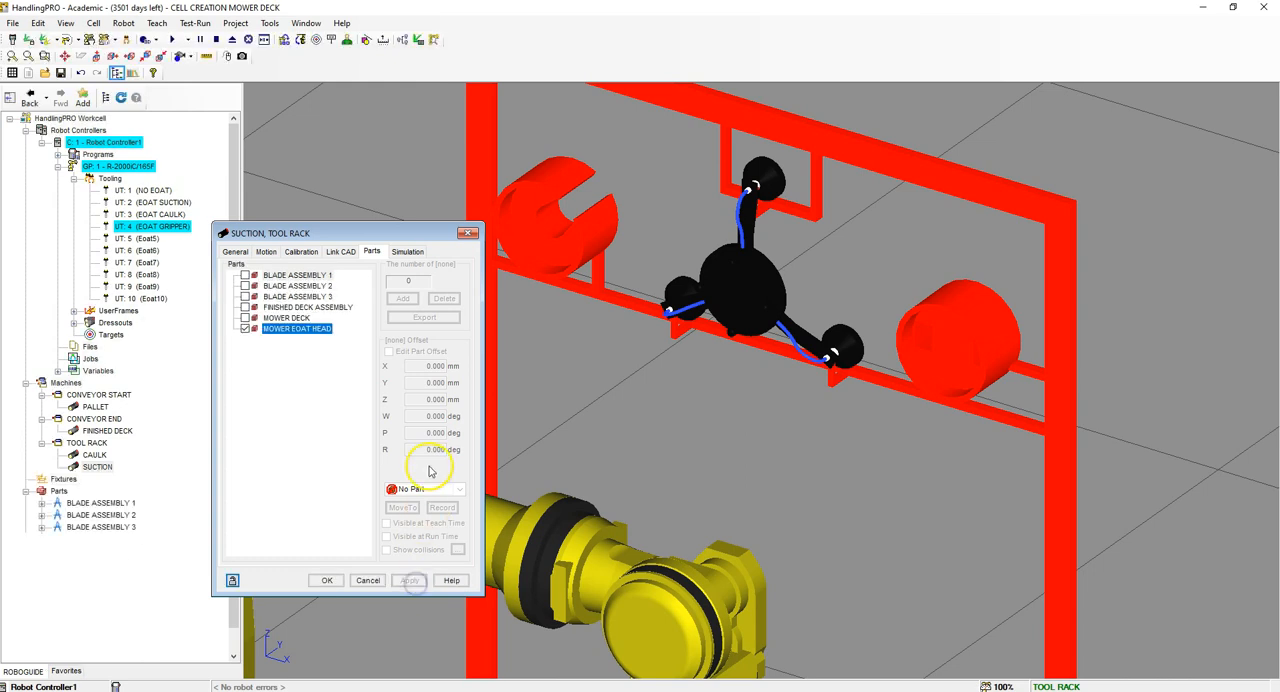
# Step: Offset the MOWER EOAT HEAD on the SUCTION link to Y 1500 mm, Z 185 mm, W 180 and R -180 degrees
pyautogui.click(388, 352)
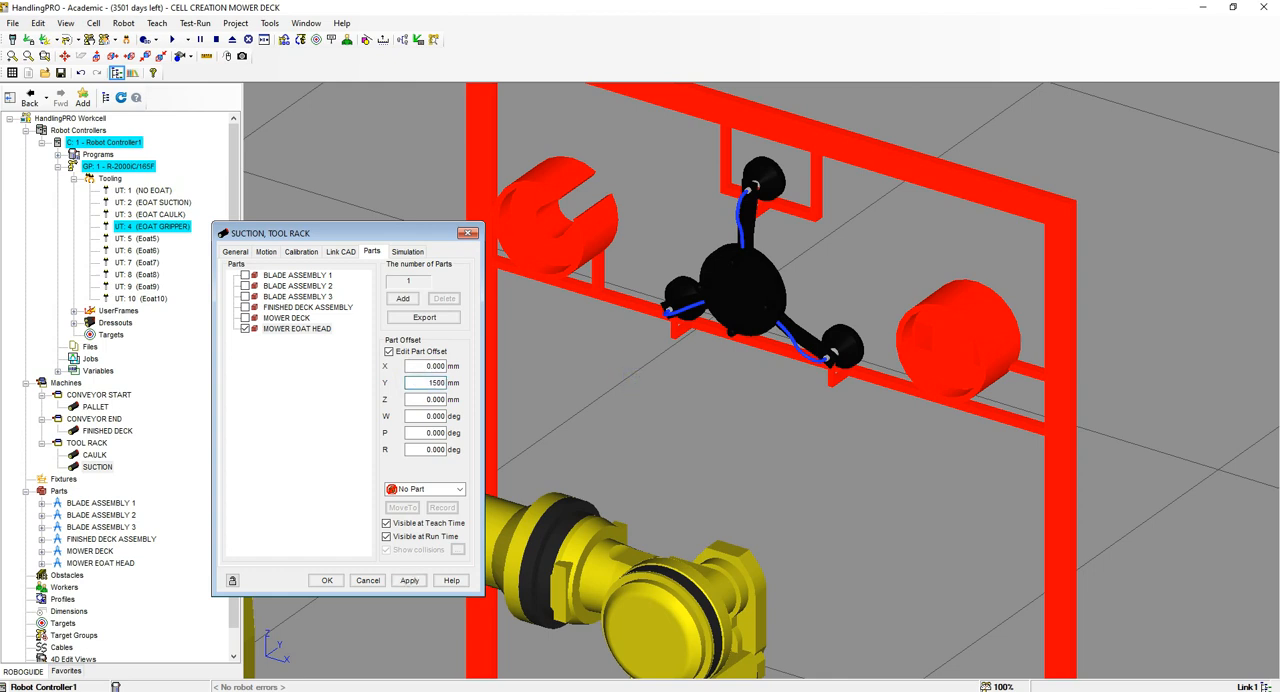
pyautogui.write('1500')
pyautogui.press('Tab')
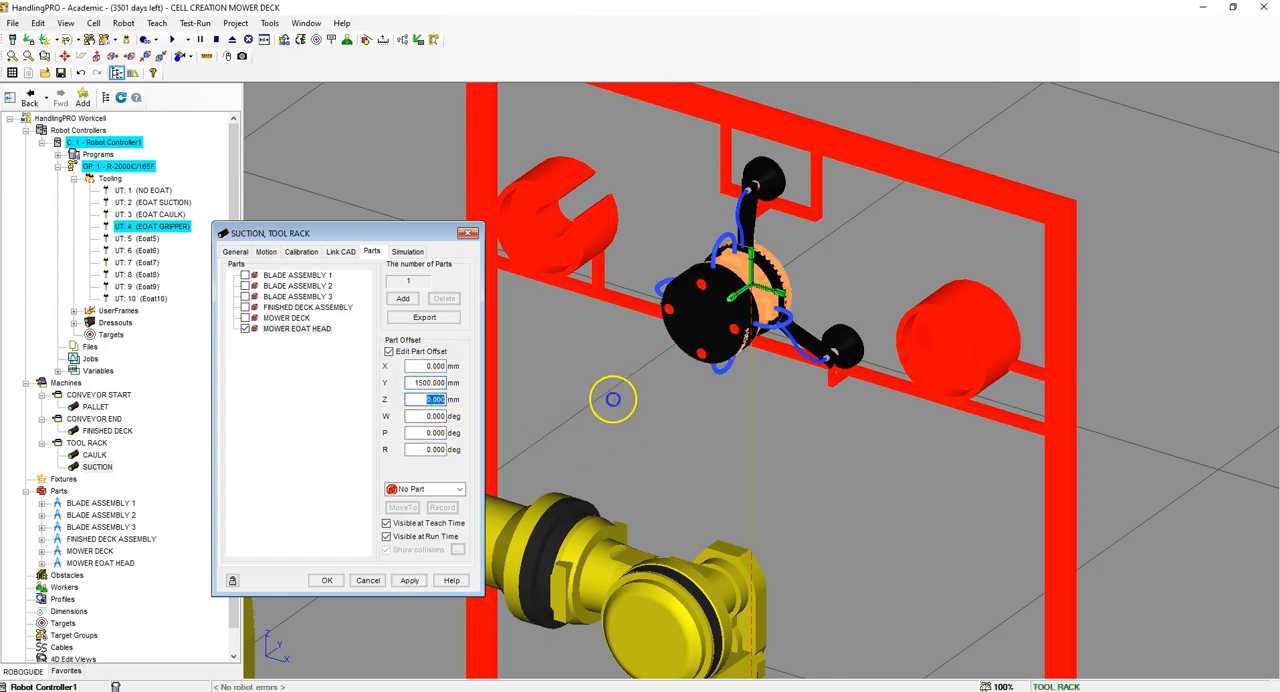
pyautogui.write('185')
pyautogui.press('Tab')
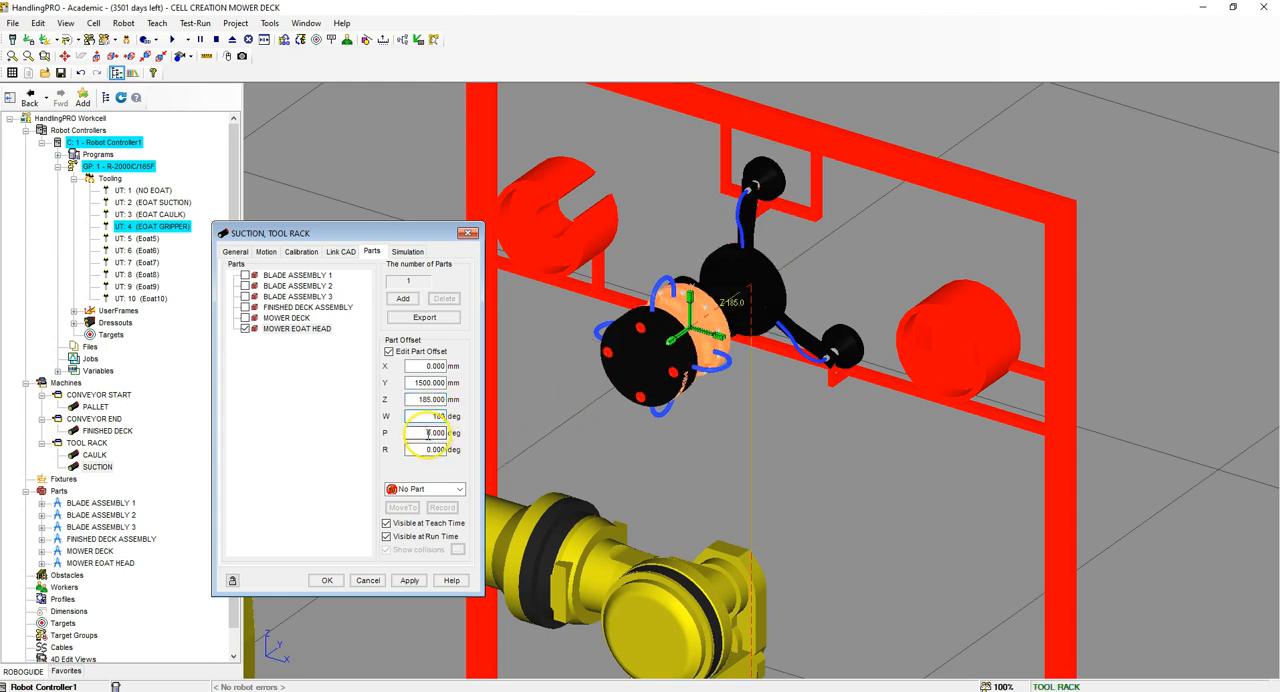
pyautogui.moveTo(426, 449); pyautogui.dragTo(508, 443)
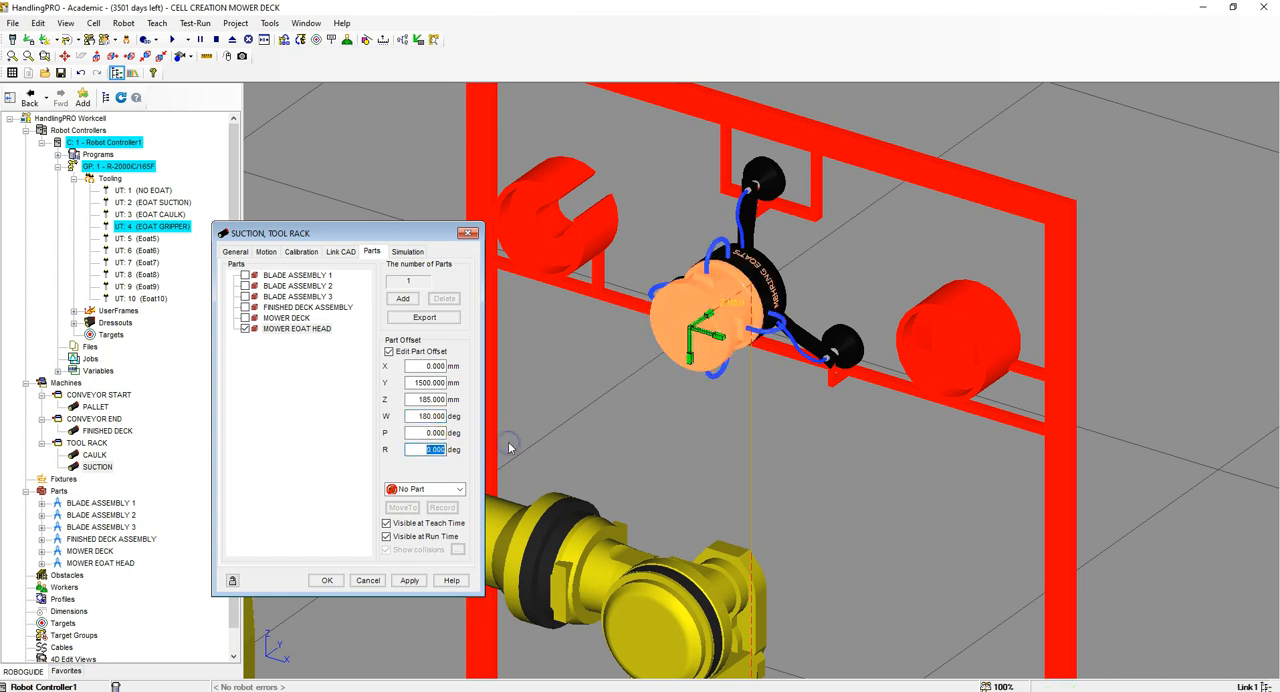
pyautogui.press('Return')
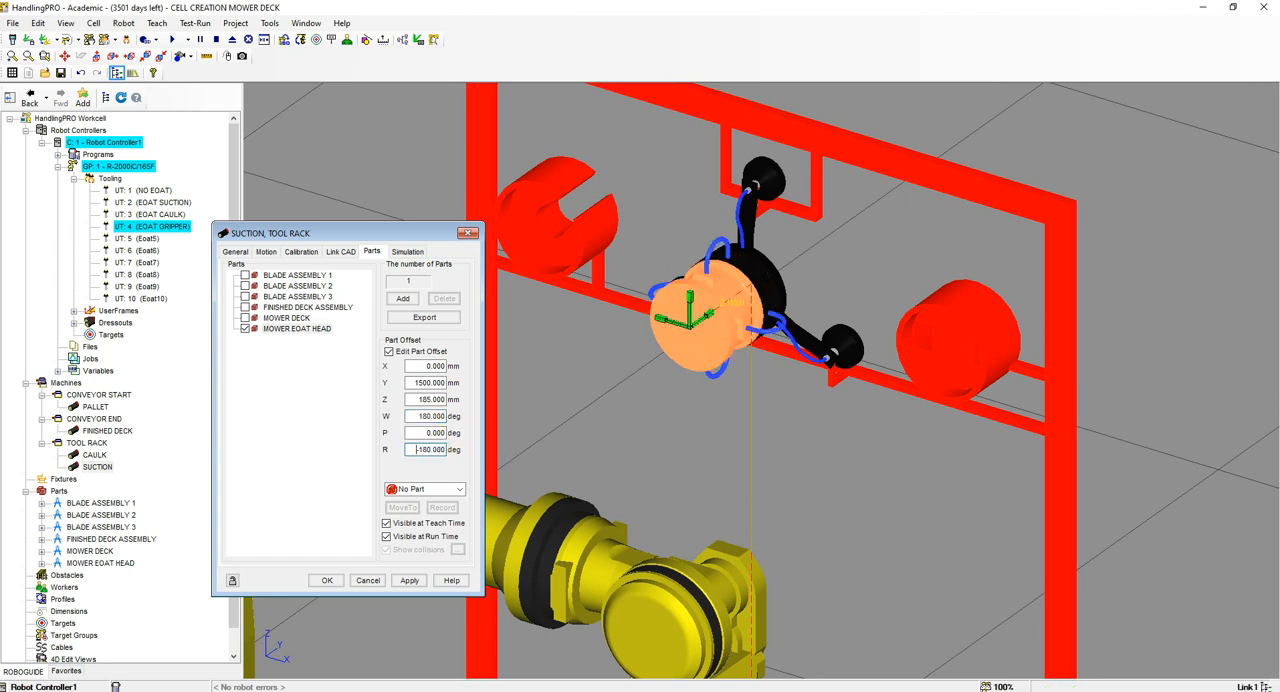
# Step: Make the MOWER EOAT HEAD on the SUCTION link invisible at teach time and run time, and finish editing its offset
pyautogui.moveTo(810, 418); pyautogui.dragTo(765, 408, button='right')
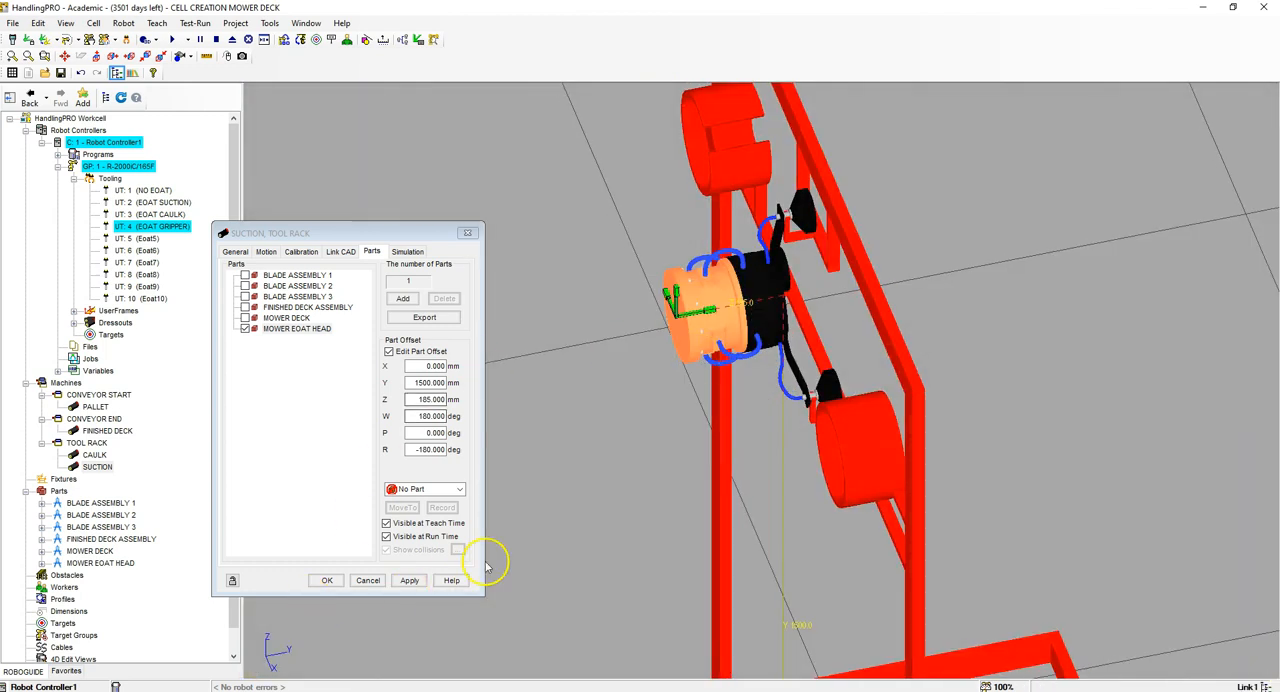
pyautogui.click(386, 524)
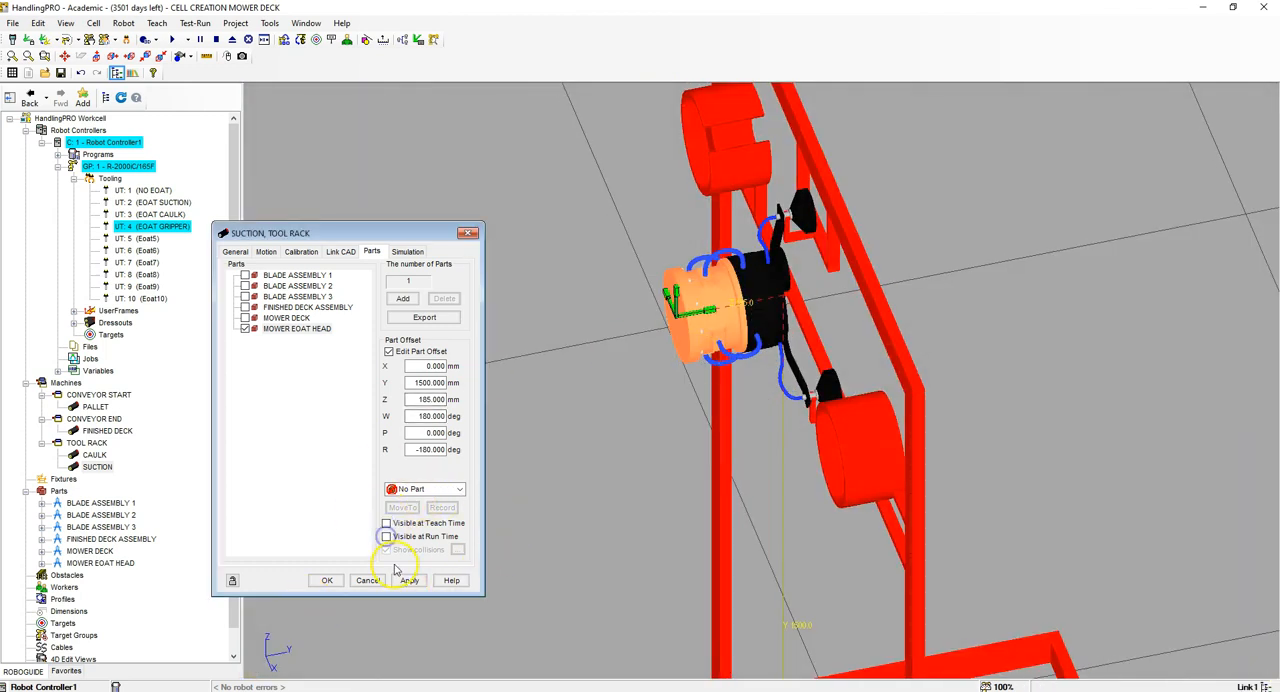
pyautogui.click(390, 352)
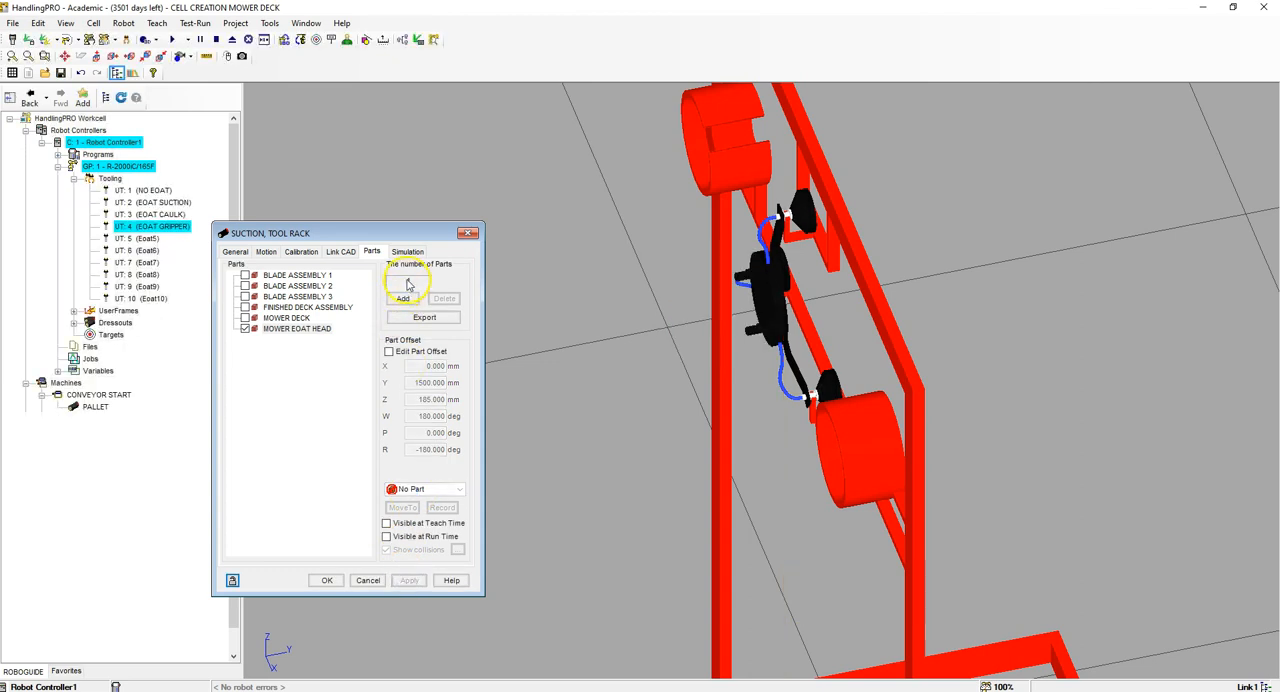
# Step: Disable both picking and placing of the MOWER EOAT HEAD in the SUCTION link's simulation settings
pyautogui.click(408, 251)
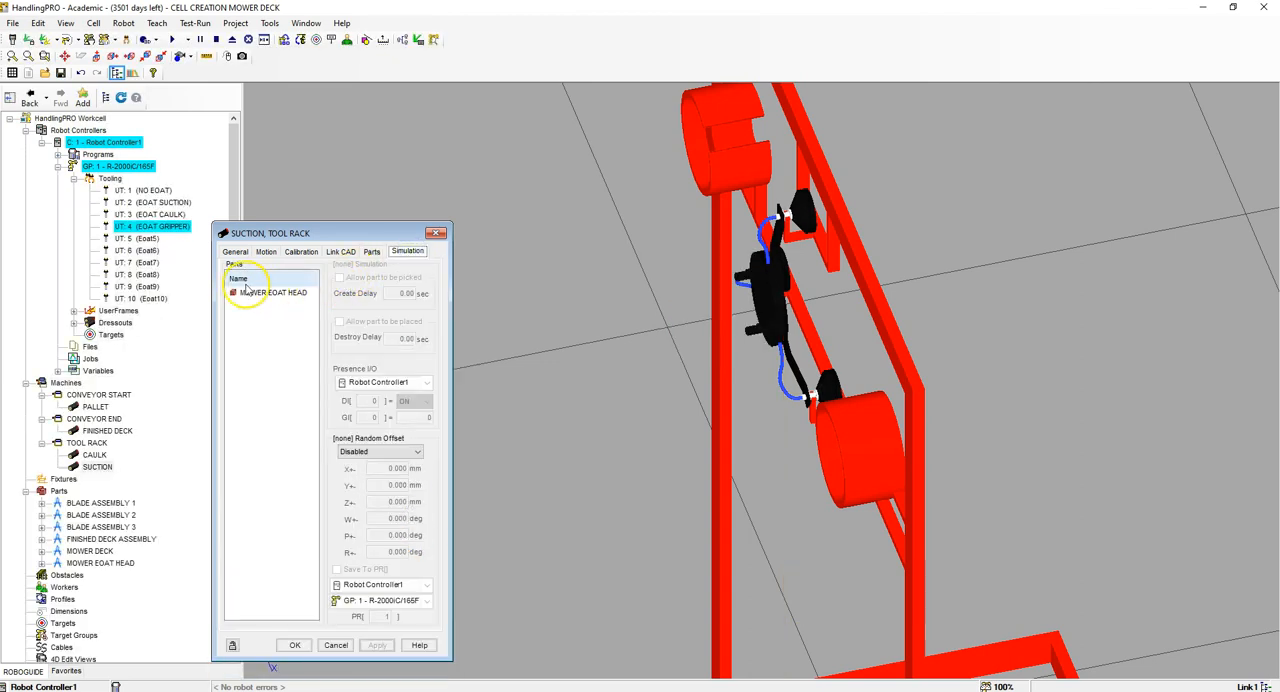
pyautogui.click(255, 292)
pyautogui.click(339, 277)
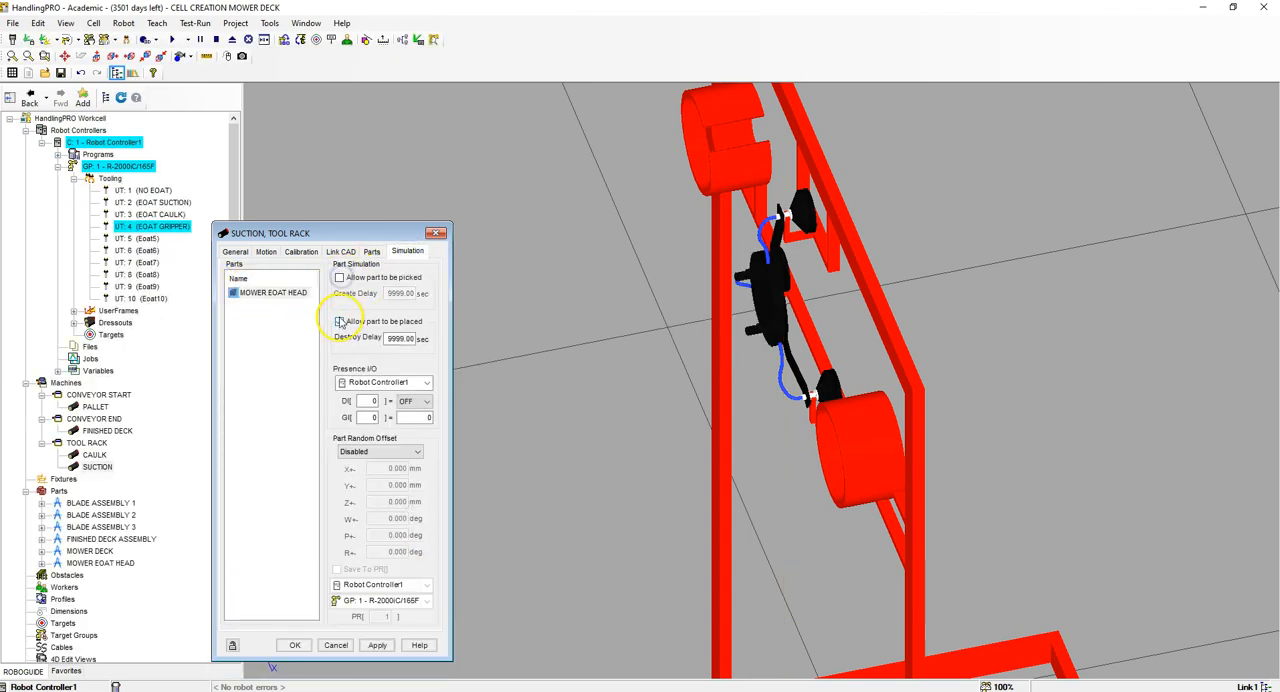
pyautogui.click(339, 321)
pyautogui.moveTo(680, 303); pyautogui.dragTo(878, 300, button='right')
pyautogui.click(853, 335)
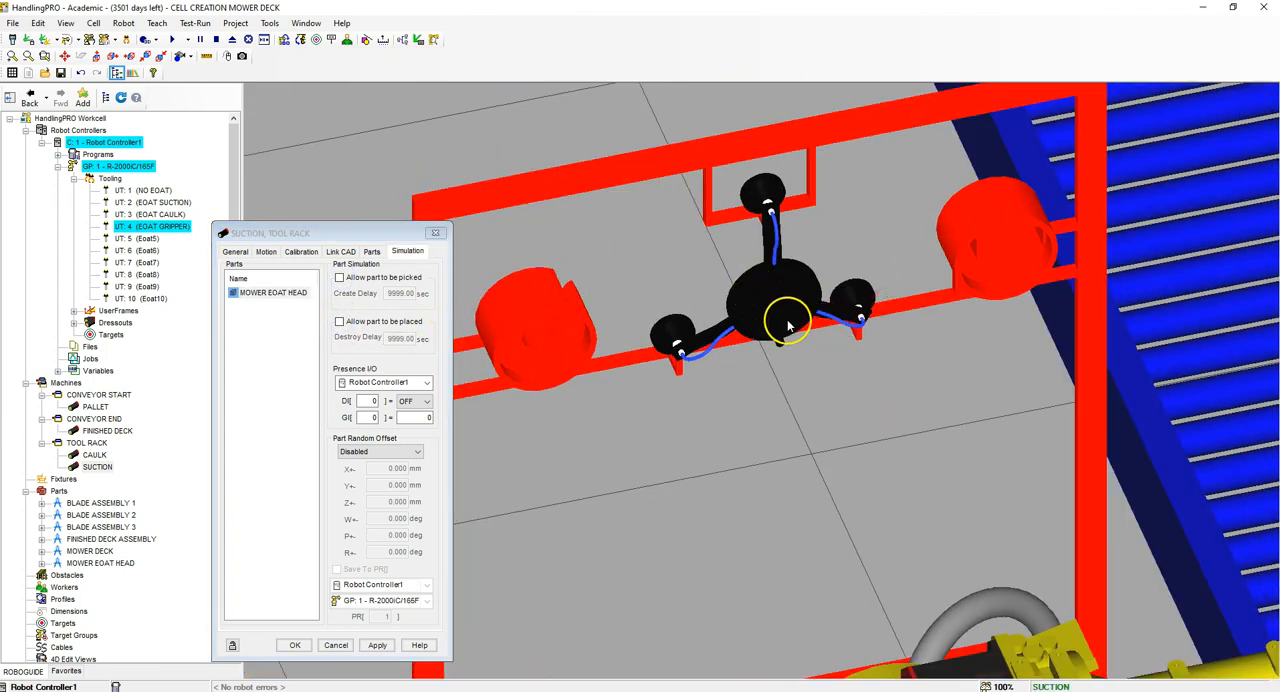
pyautogui.scroll(-6, 768, 319)
pyautogui.scroll(3, 910, 425)
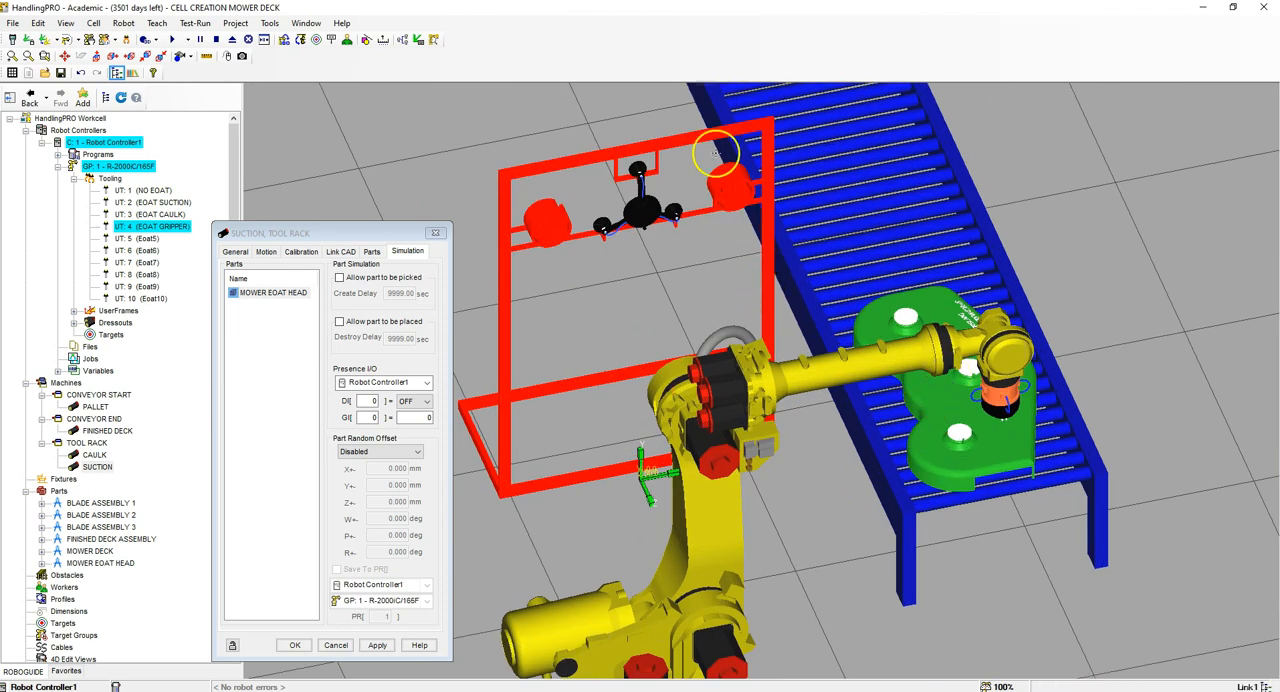
# Step: Set the SUCTION link's motion to Device I/O Controlled on a linear axis, with both speeds at 1000000 mm/sec
pyautogui.scroll(3, 715, 156)
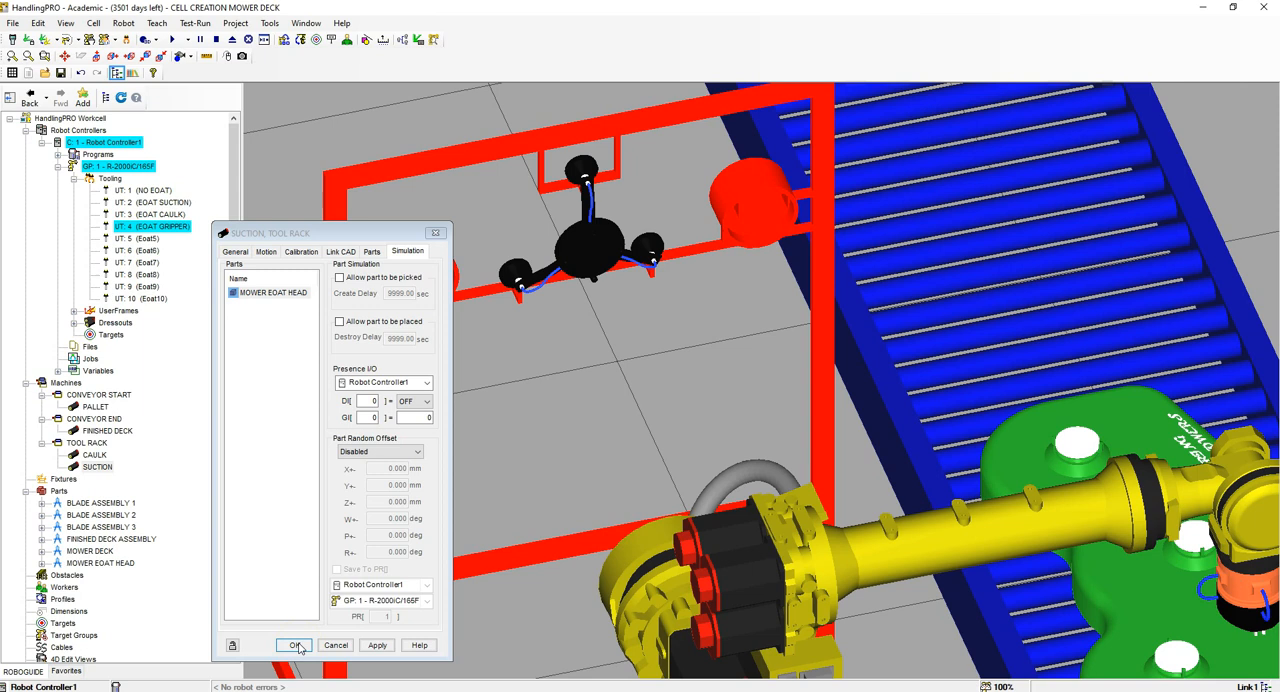
pyautogui.click(266, 251)
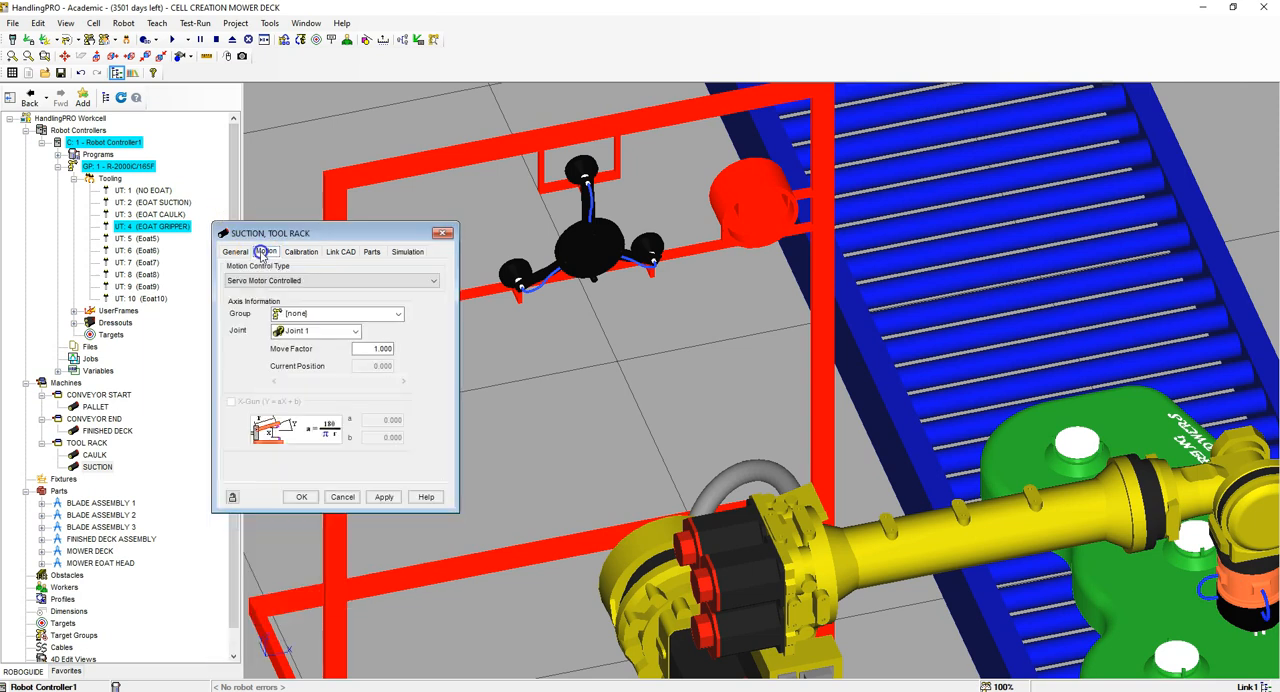
pyautogui.click(252, 280)
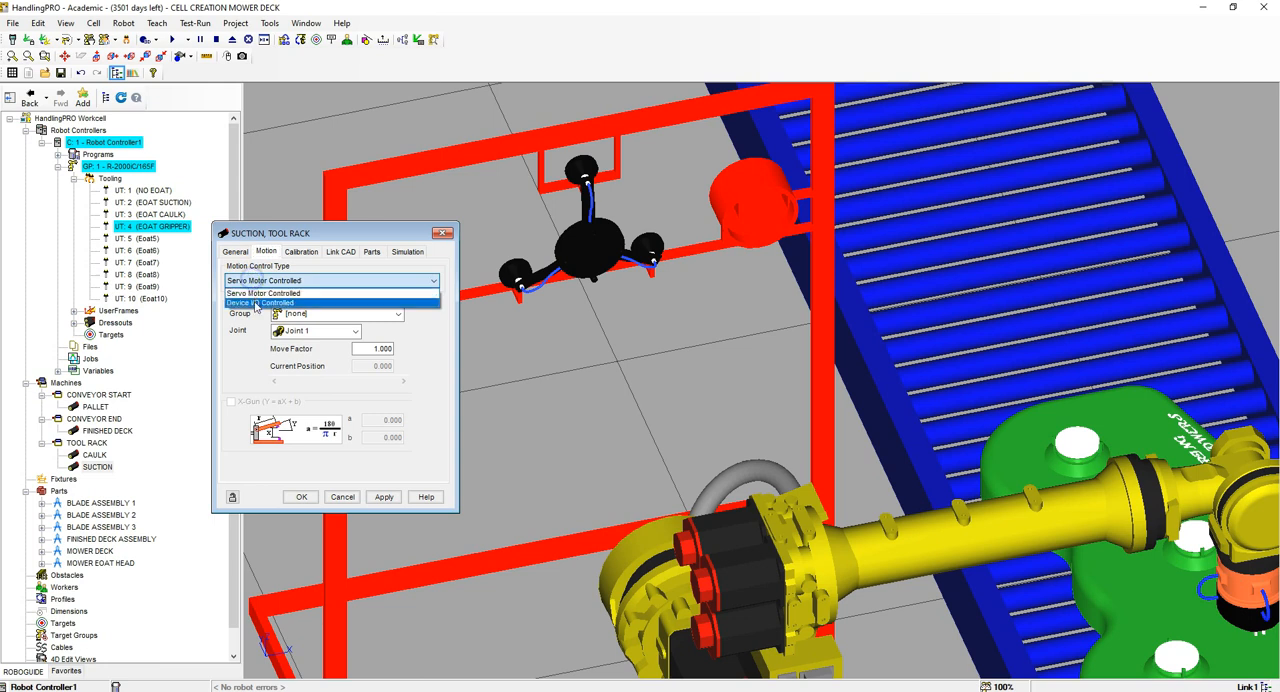
pyautogui.click(254, 301)
pyautogui.click(231, 328)
pyautogui.click(351, 313)
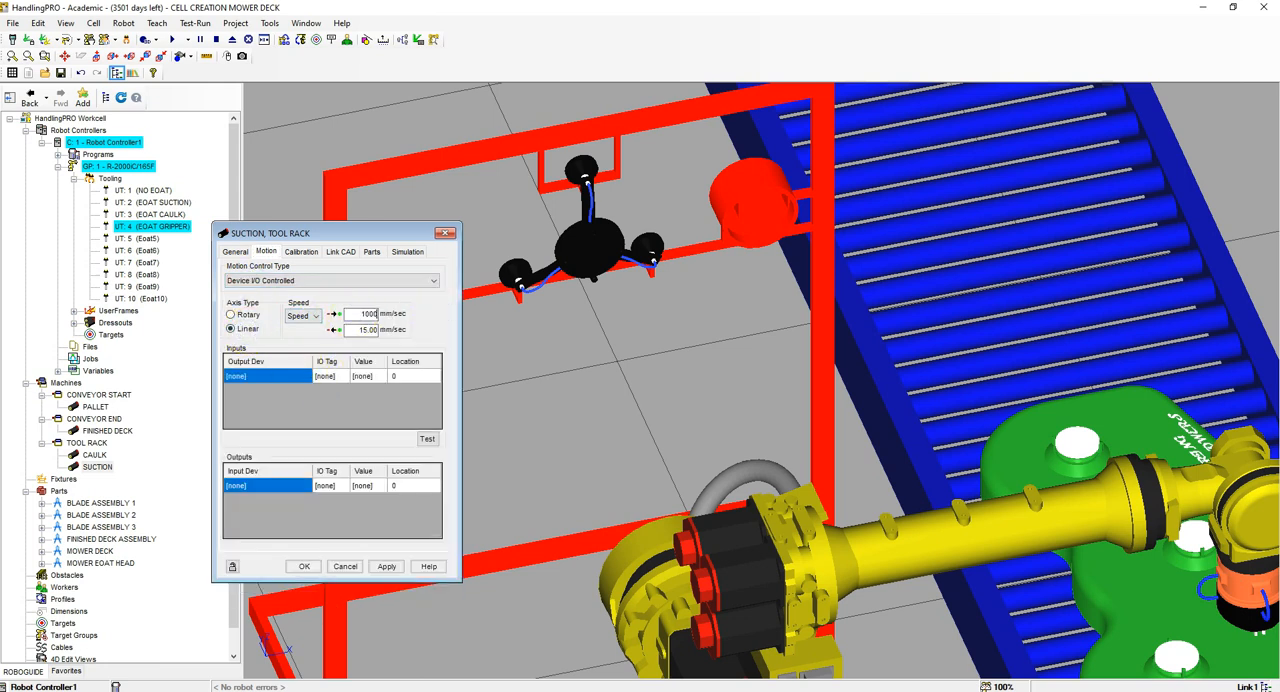
pyautogui.write('1000000')
pyautogui.click(355, 328)
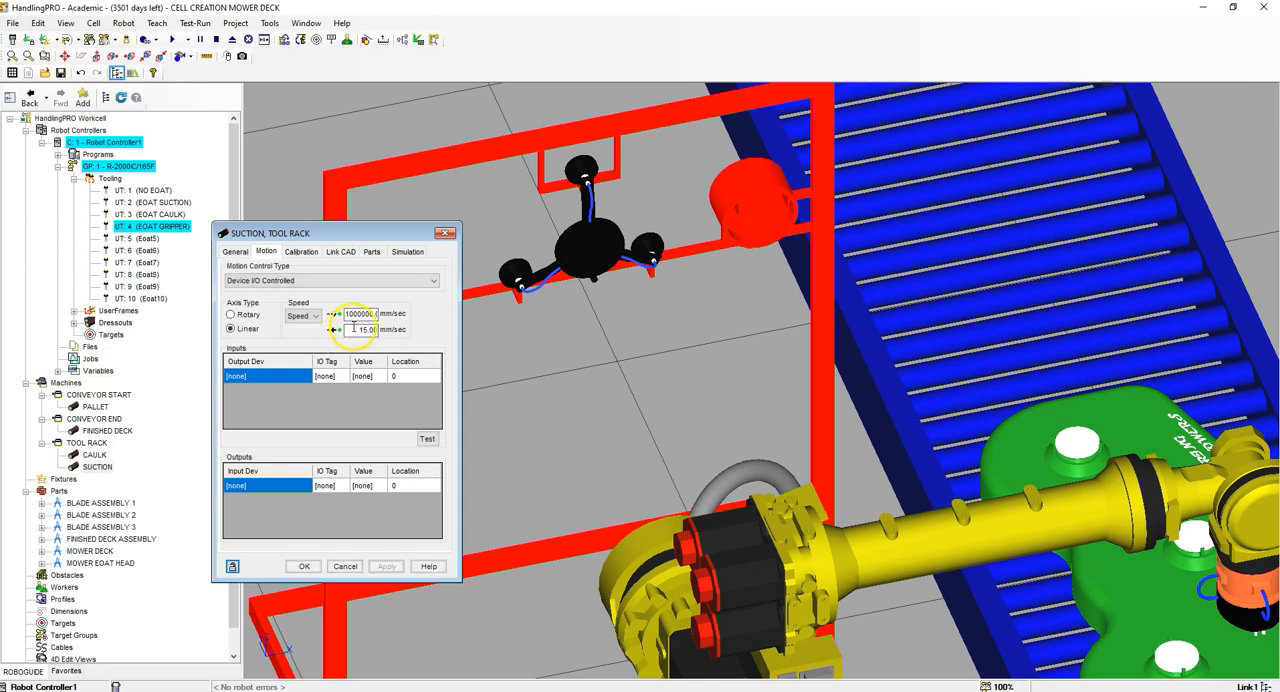
pyautogui.press('Return')
# Step: Assign Robot Controller1 as the output device of the first two input rows in the SUCTION link's motion settings
pyautogui.click(301, 375)
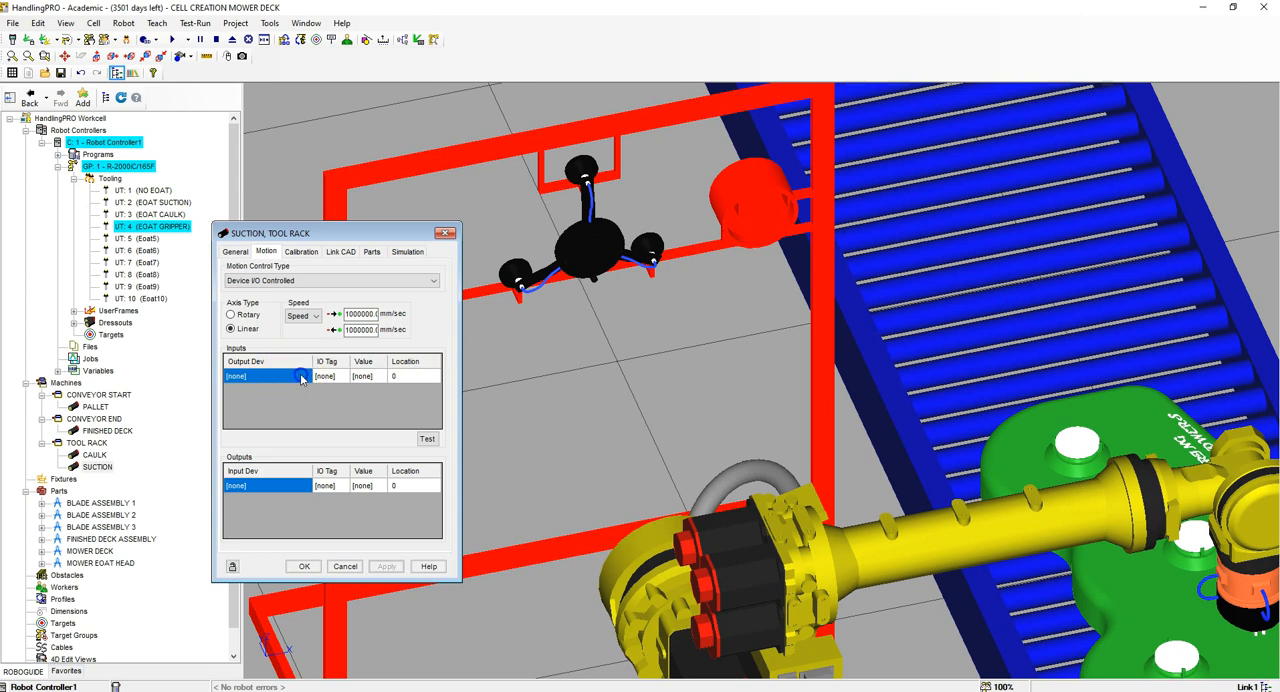
pyautogui.click(305, 376)
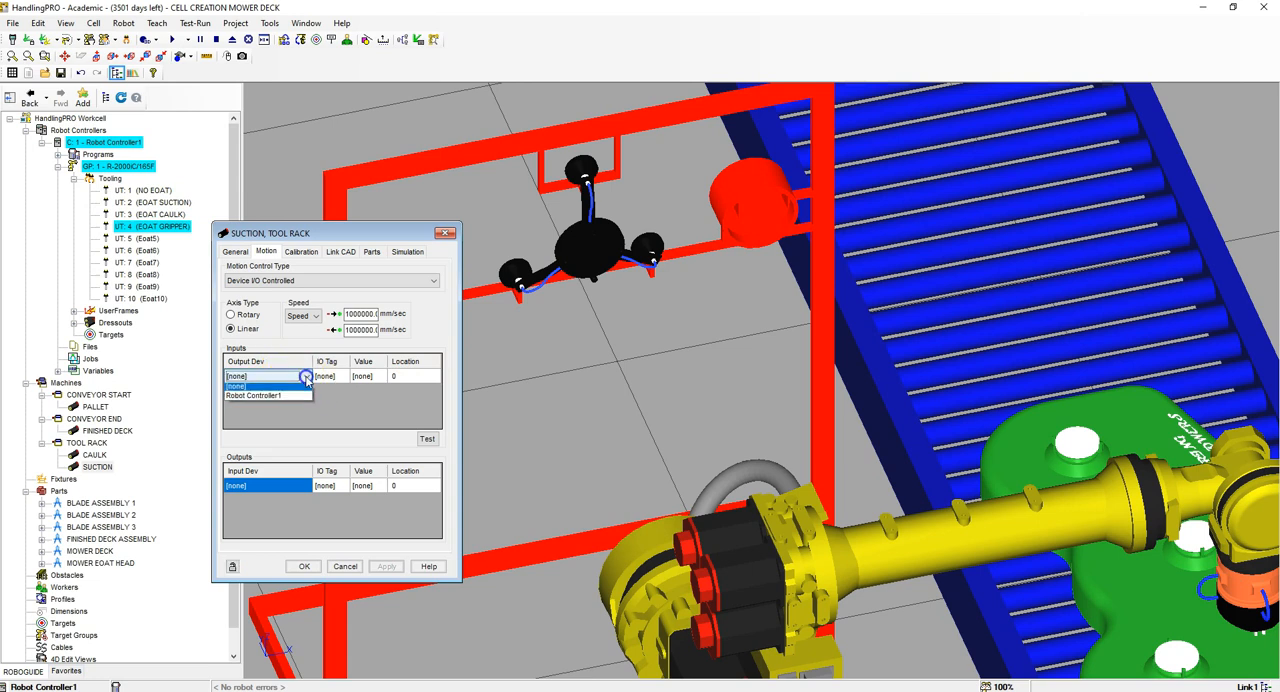
pyautogui.click(306, 392)
pyautogui.click(306, 392)
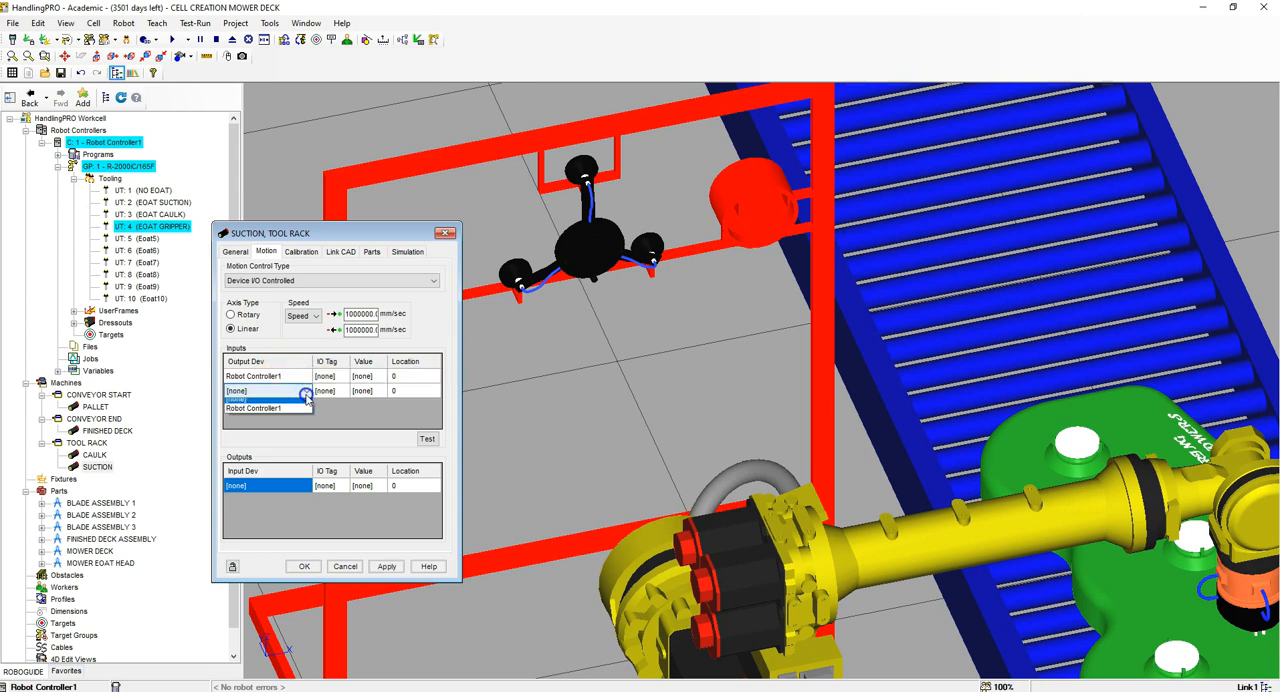
pyautogui.click(291, 413)
# Step: Define the SUCTION link's motion inputs as DO[3] ON at location 0 and DO[3] OFF at location -1800
pyautogui.click(340, 377)
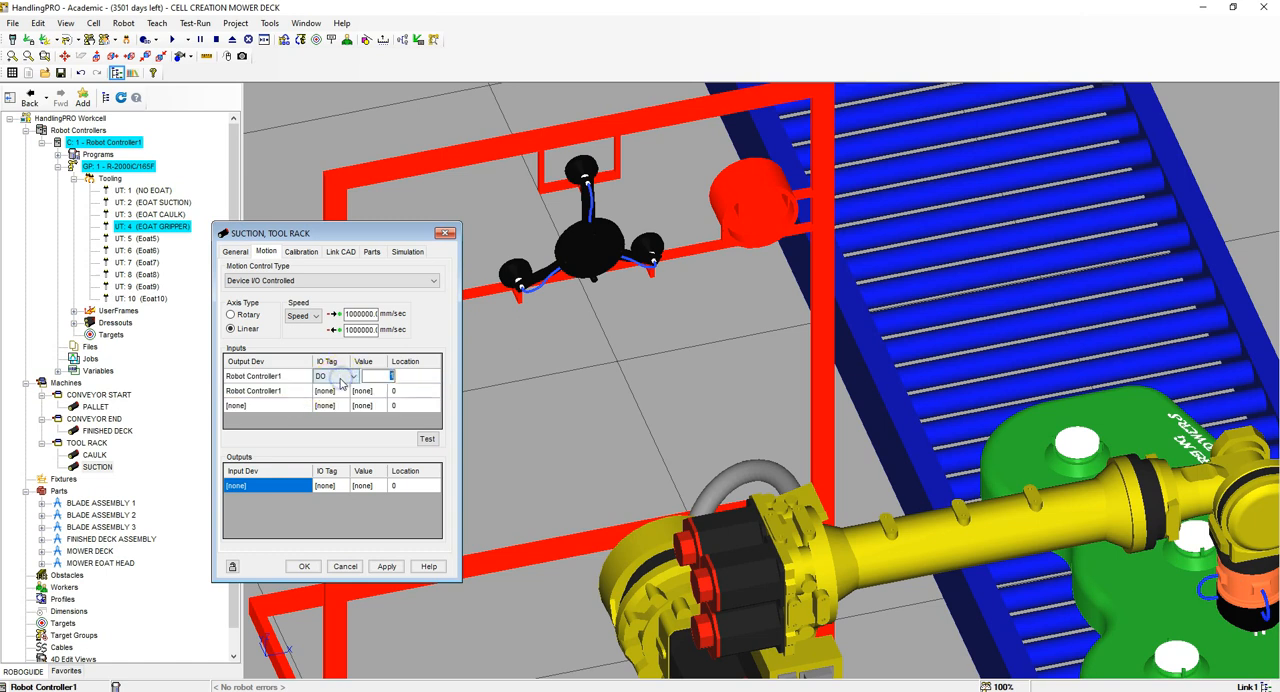
pyautogui.press('Return')
pyautogui.click(340, 392)
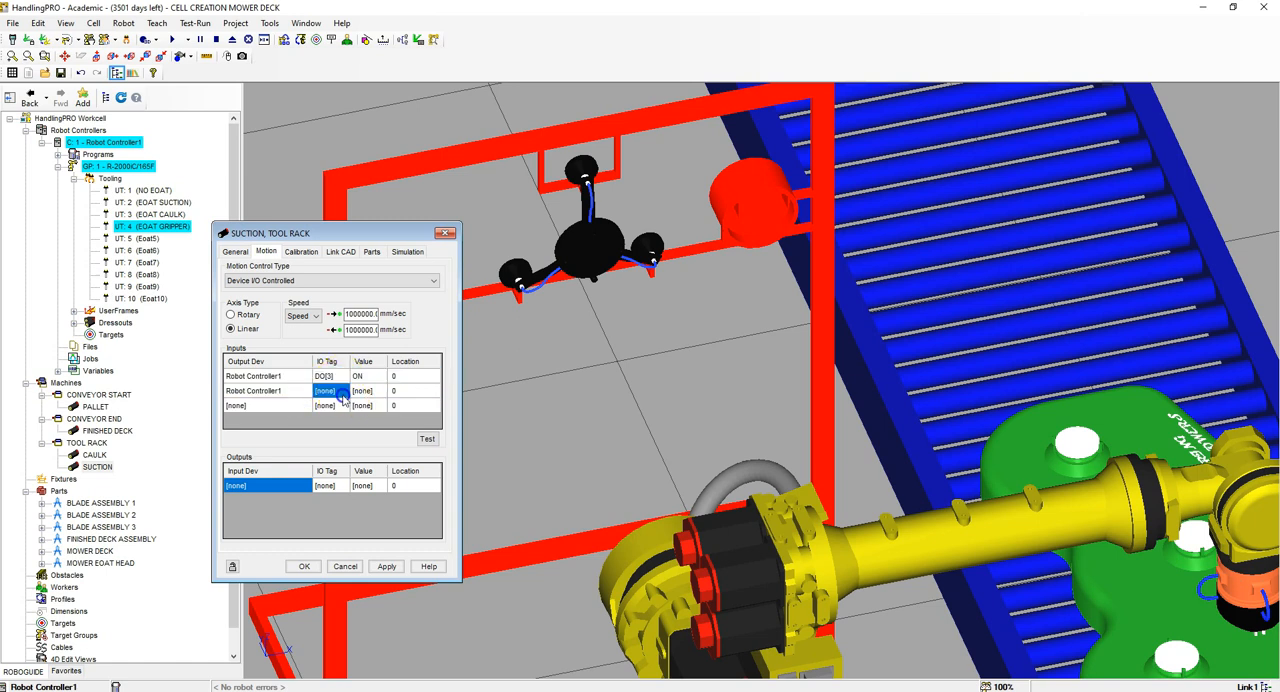
pyautogui.press('Return')
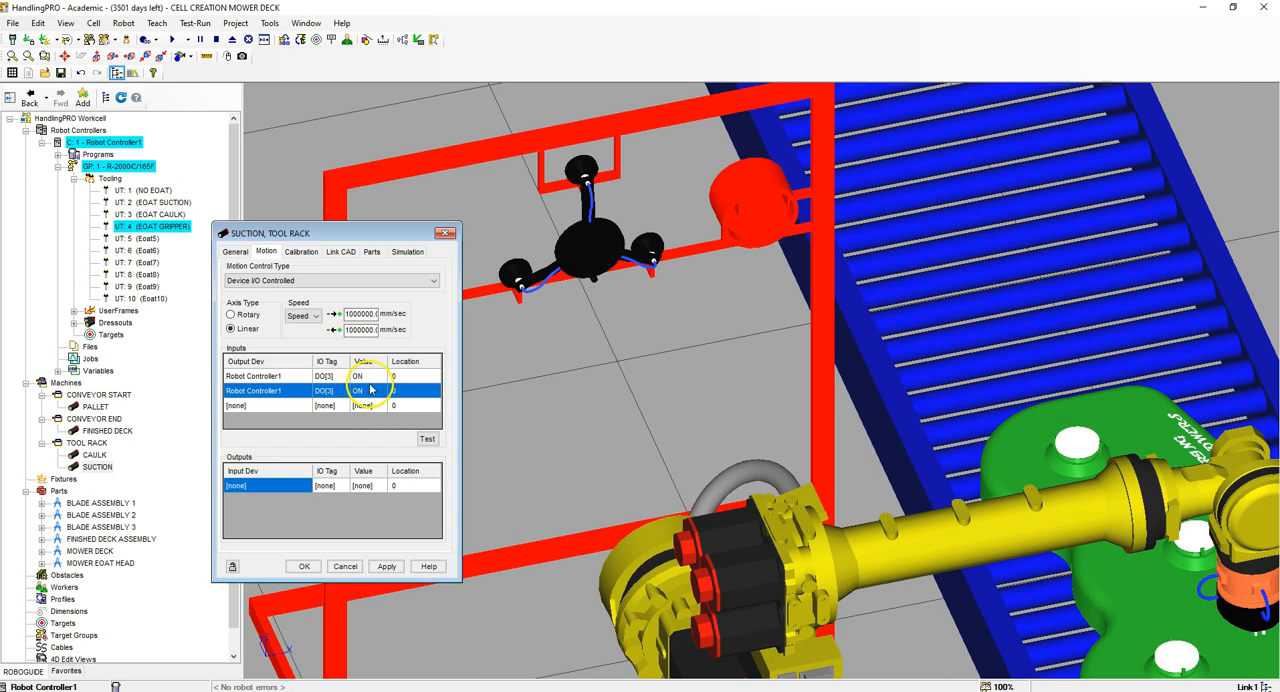
pyautogui.click(372, 393)
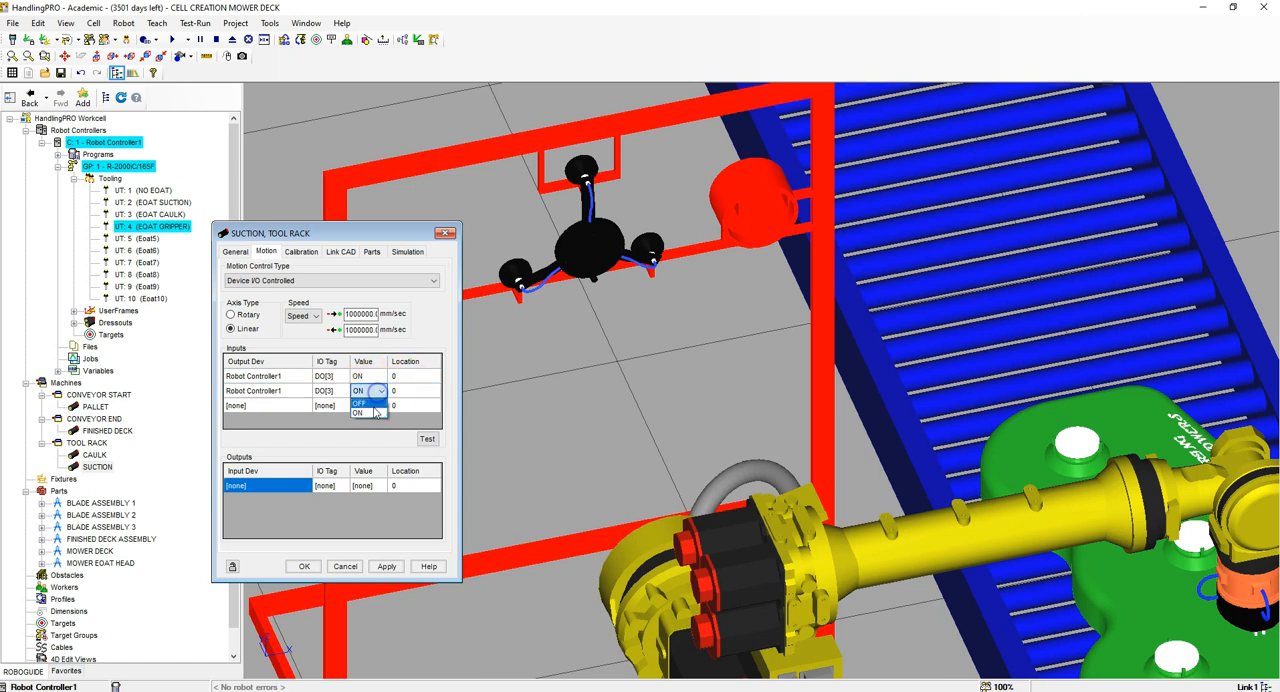
pyautogui.click(374, 408)
pyautogui.click(407, 391)
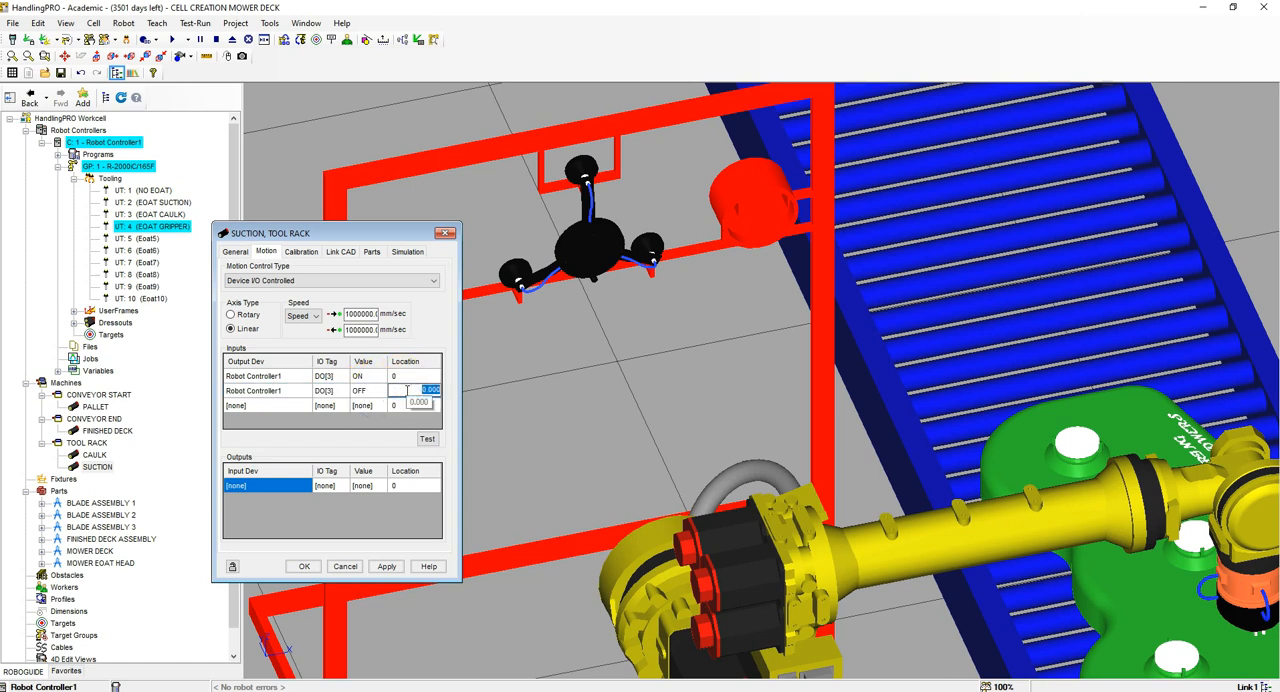
pyautogui.click(404, 393)
# Step: Assign Robot Controller1 as the input device of the first two output rows in the SUCTION link's motion settings
pyautogui.click(316, 483)
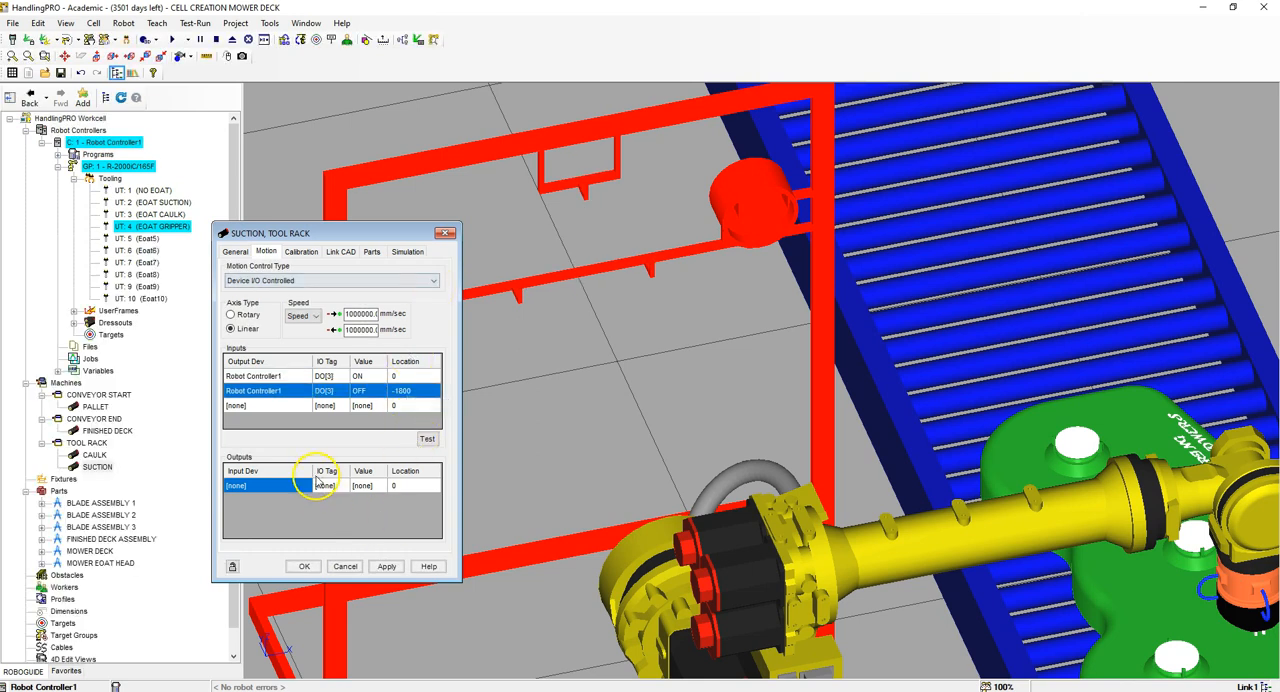
pyautogui.click(277, 507)
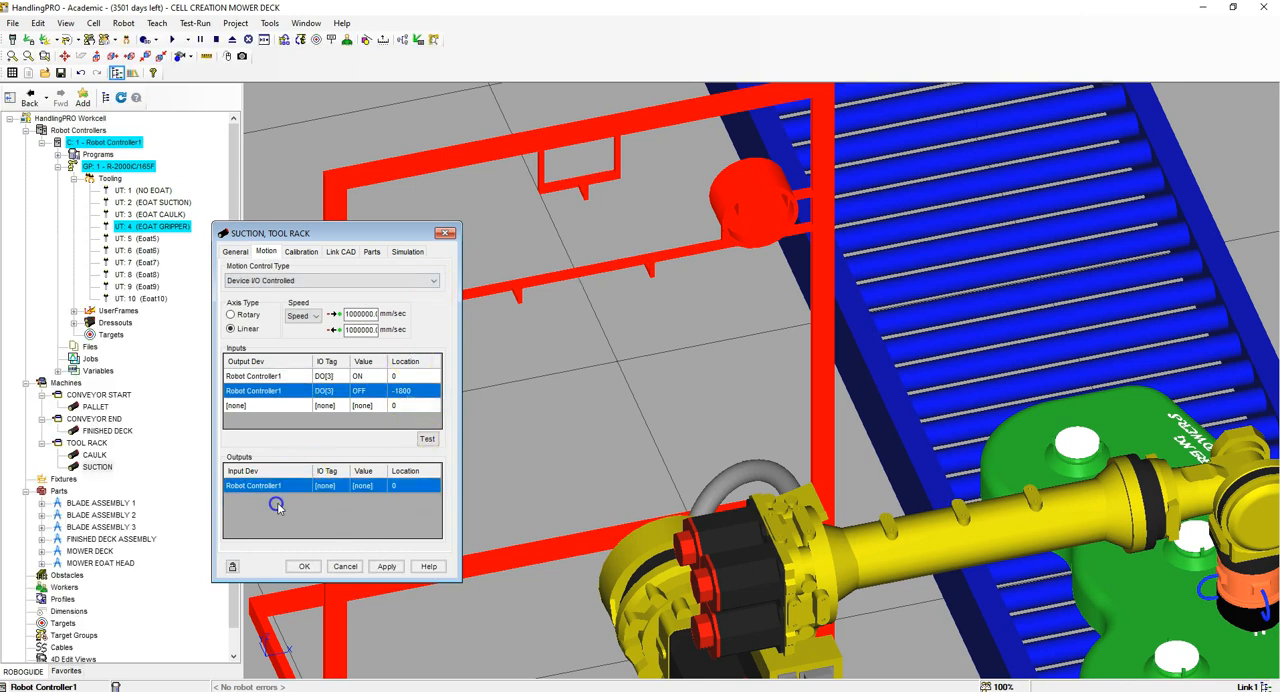
pyautogui.click(302, 505)
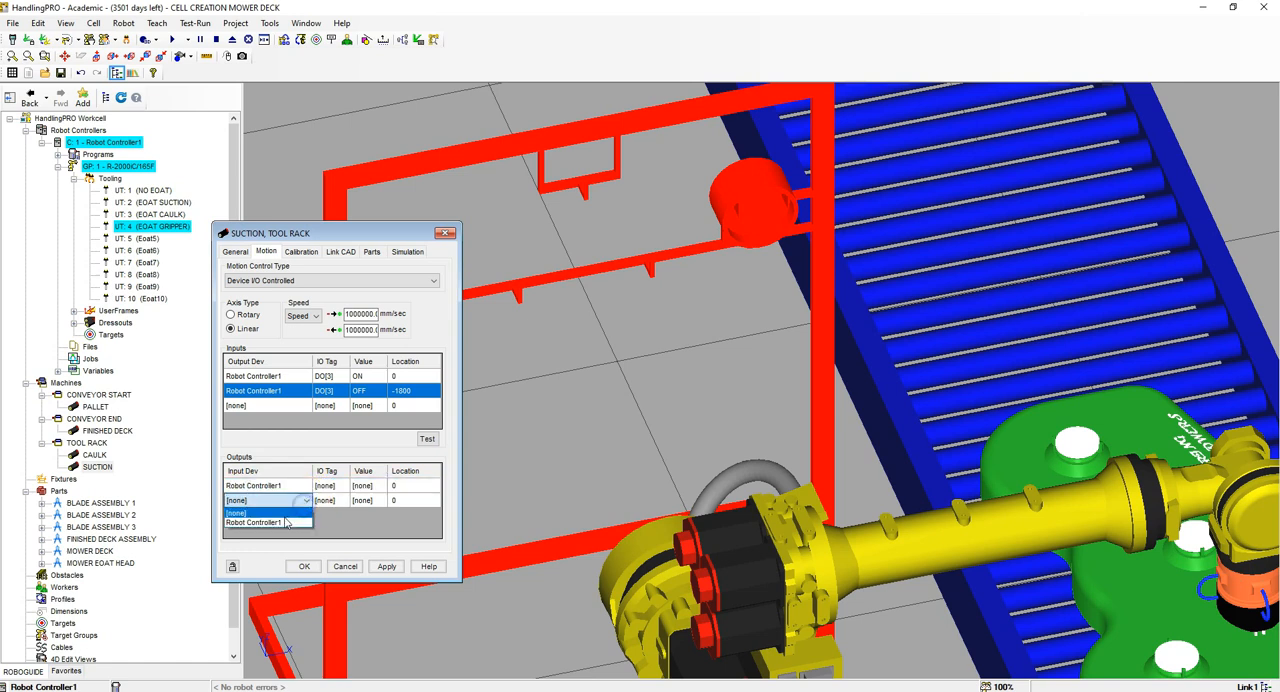
pyautogui.click(285, 522)
# Step: Tag the SUCTION link's two motion outputs as DI[5] ON and DI[6] ON
pyautogui.click(327, 486)
pyautogui.click(332, 488)
pyautogui.click(332, 491)
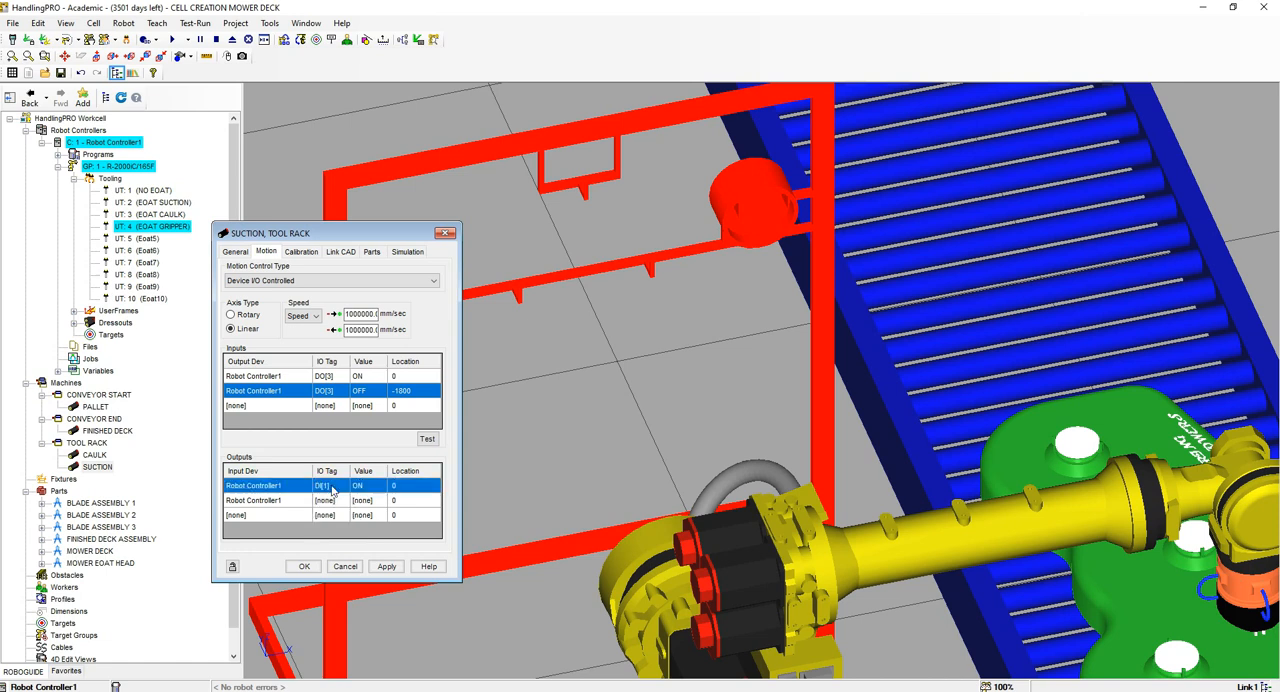
pyautogui.click(338, 488)
pyautogui.write('5')
pyautogui.press('Return')
pyautogui.click(324, 499)
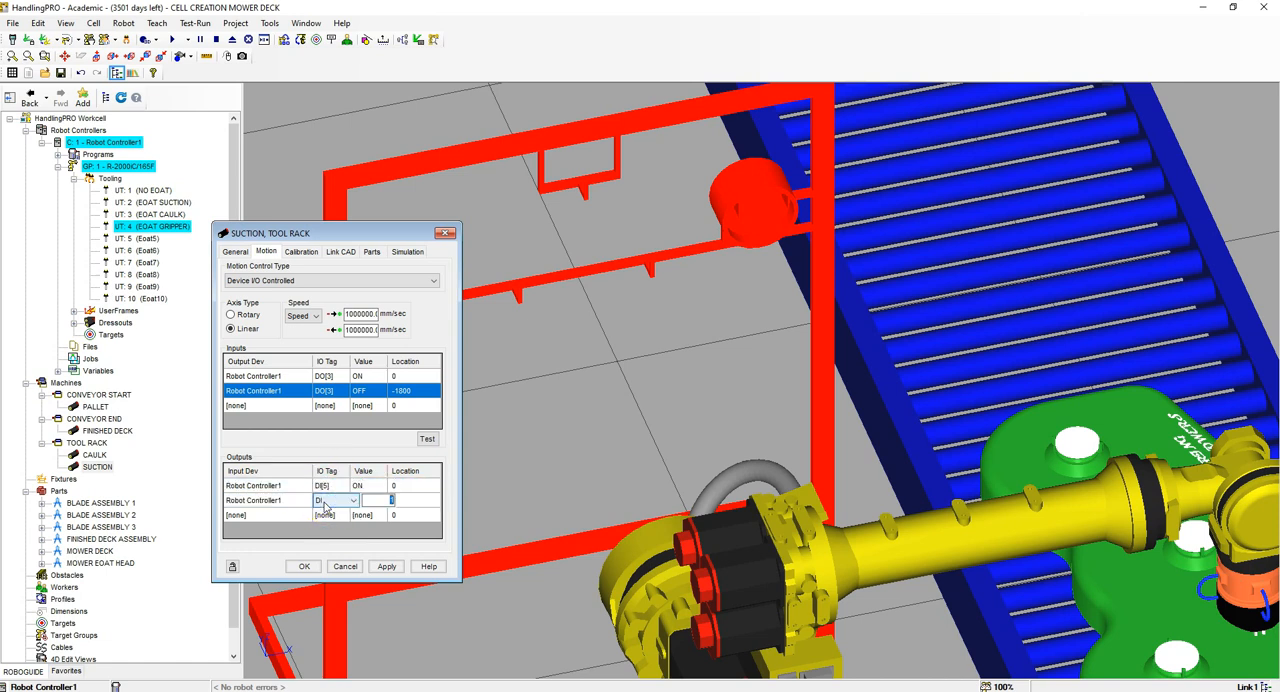
pyautogui.write('5')
pyautogui.press('Return')
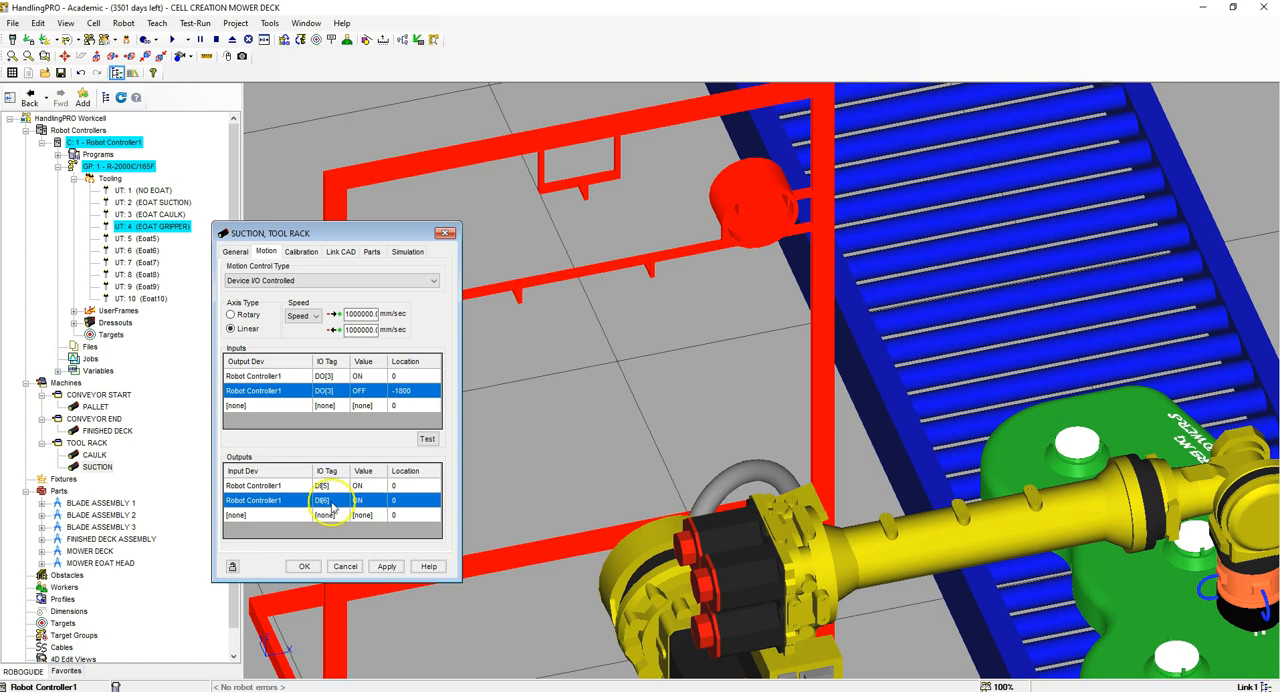
# Step: Set the location of the DI[6] output to -1800 and apply the SUCTION link's motion settings
pyautogui.click(419, 497)
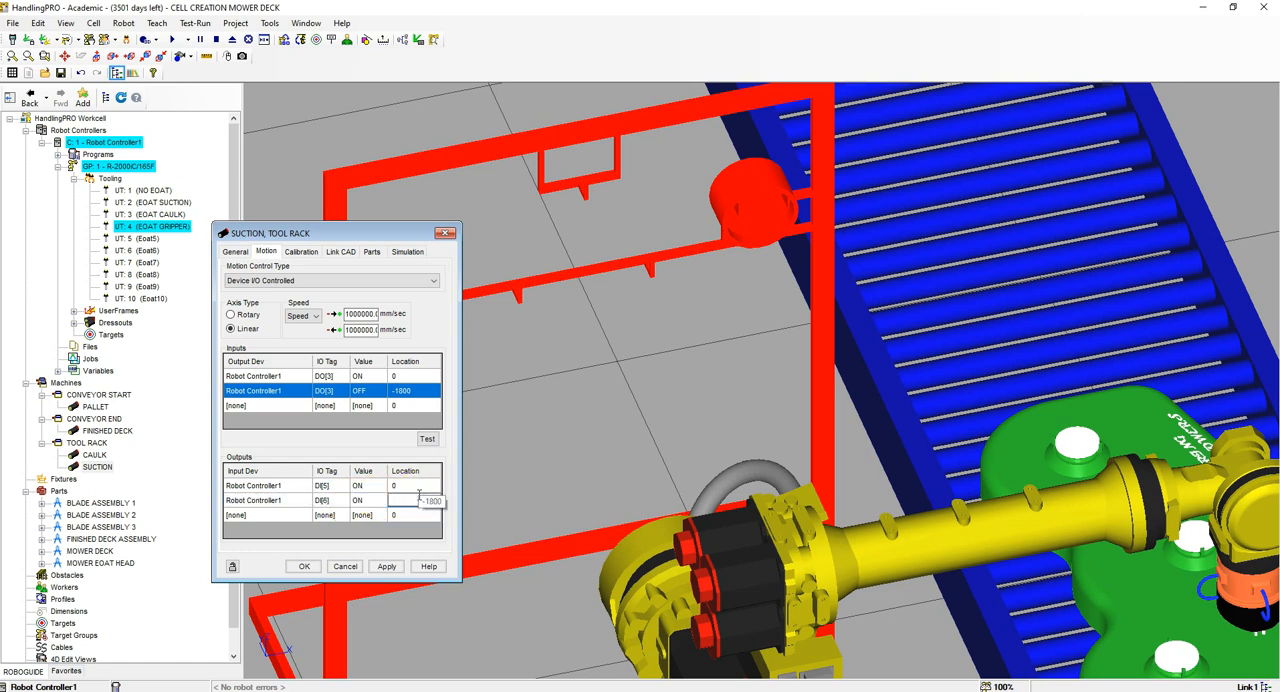
pyautogui.press('Return')
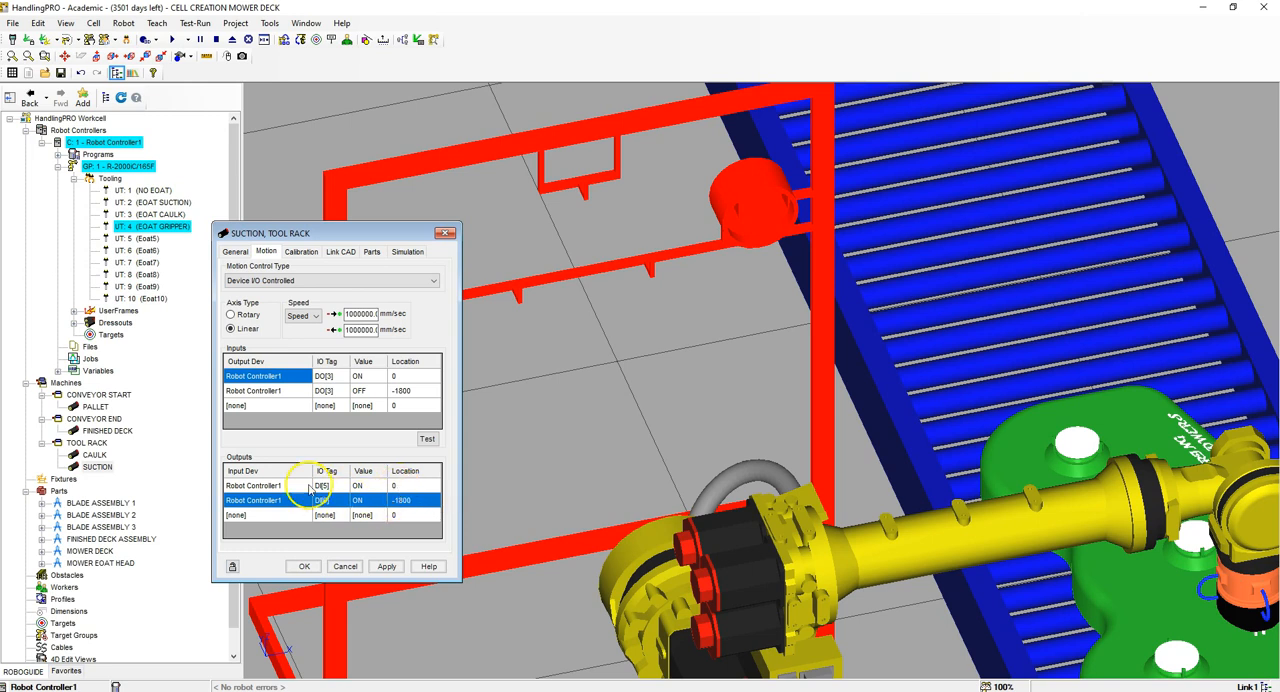
pyautogui.click(386, 566)
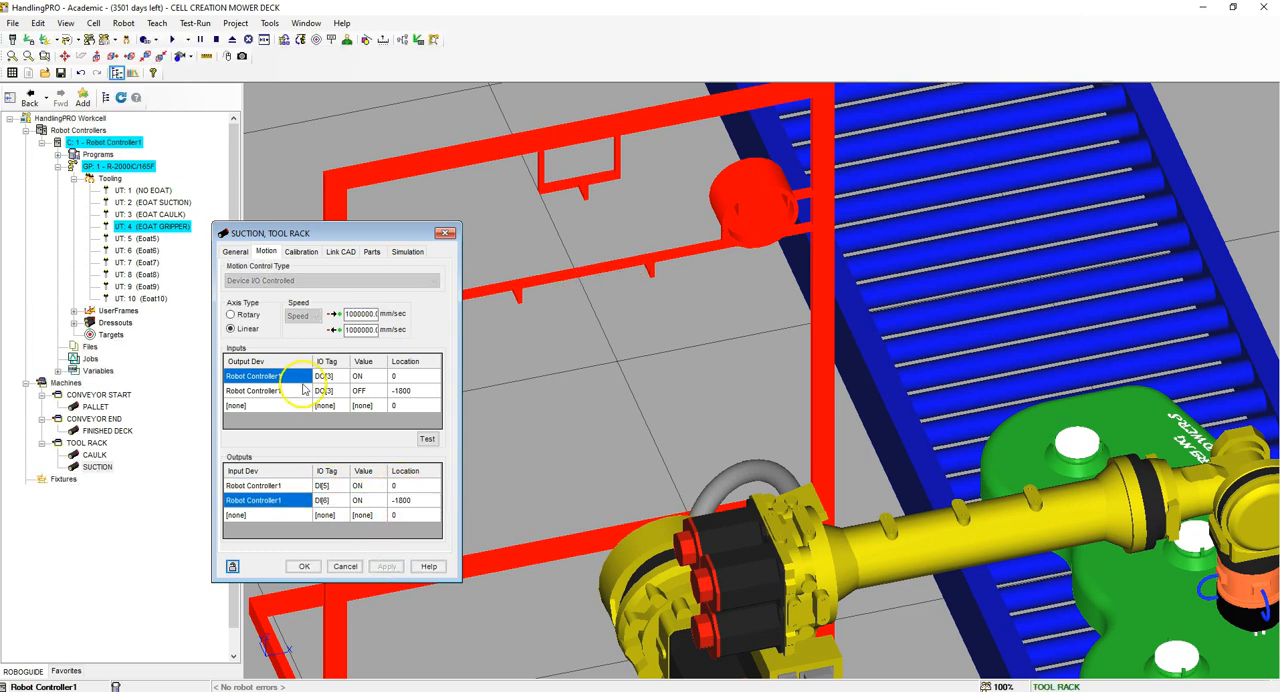
# Step: Test the SUCTION link's motion at its DO[3] ON and DO[3] OFF locations, then close its properties
pyautogui.click(410, 390)
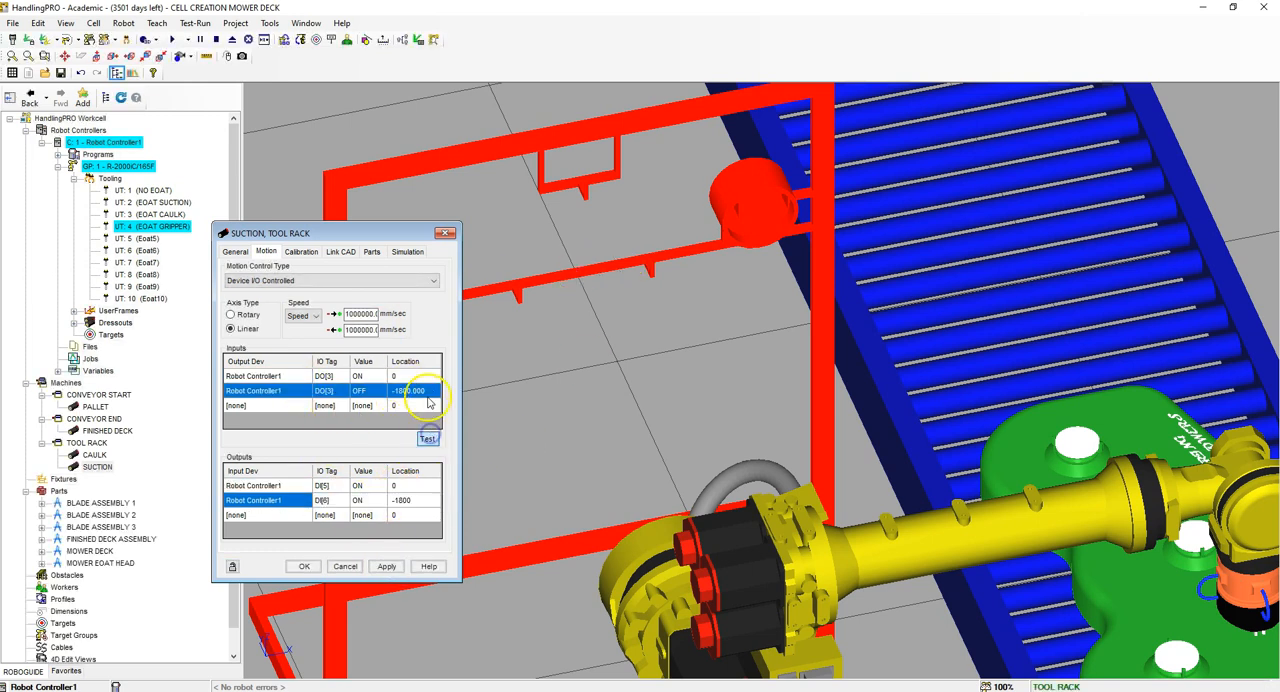
pyautogui.click(420, 375)
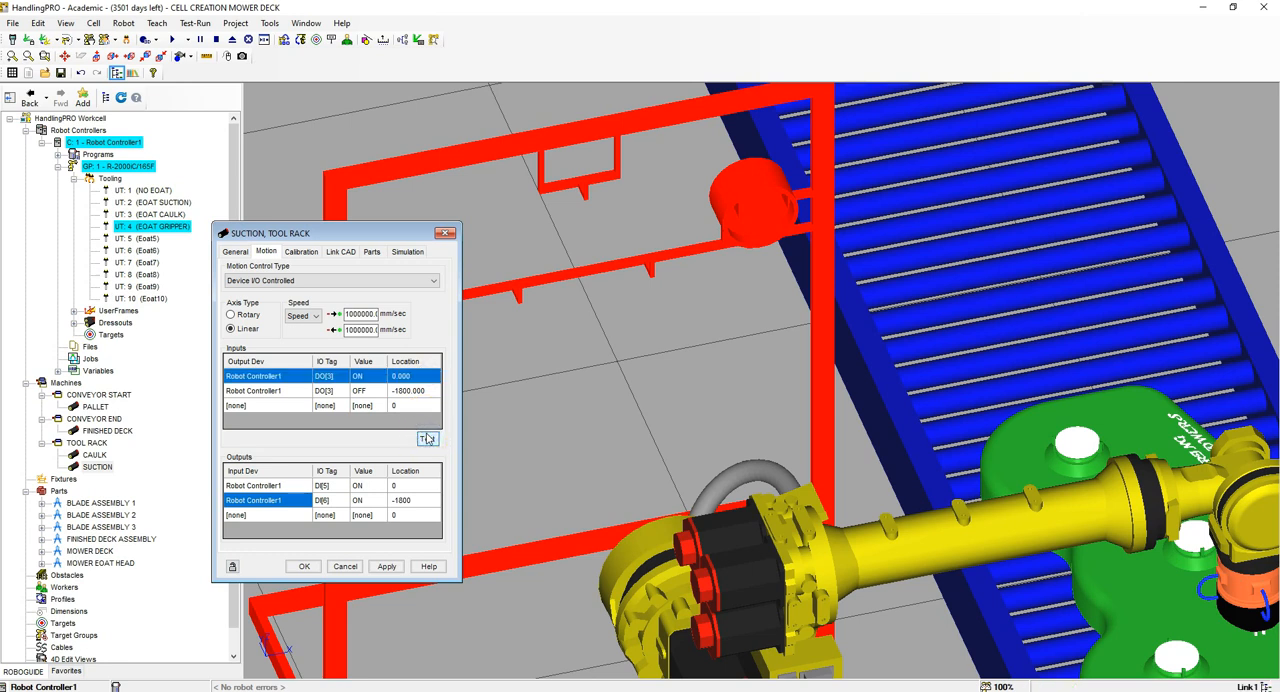
pyautogui.click(427, 439)
pyautogui.click(578, 256)
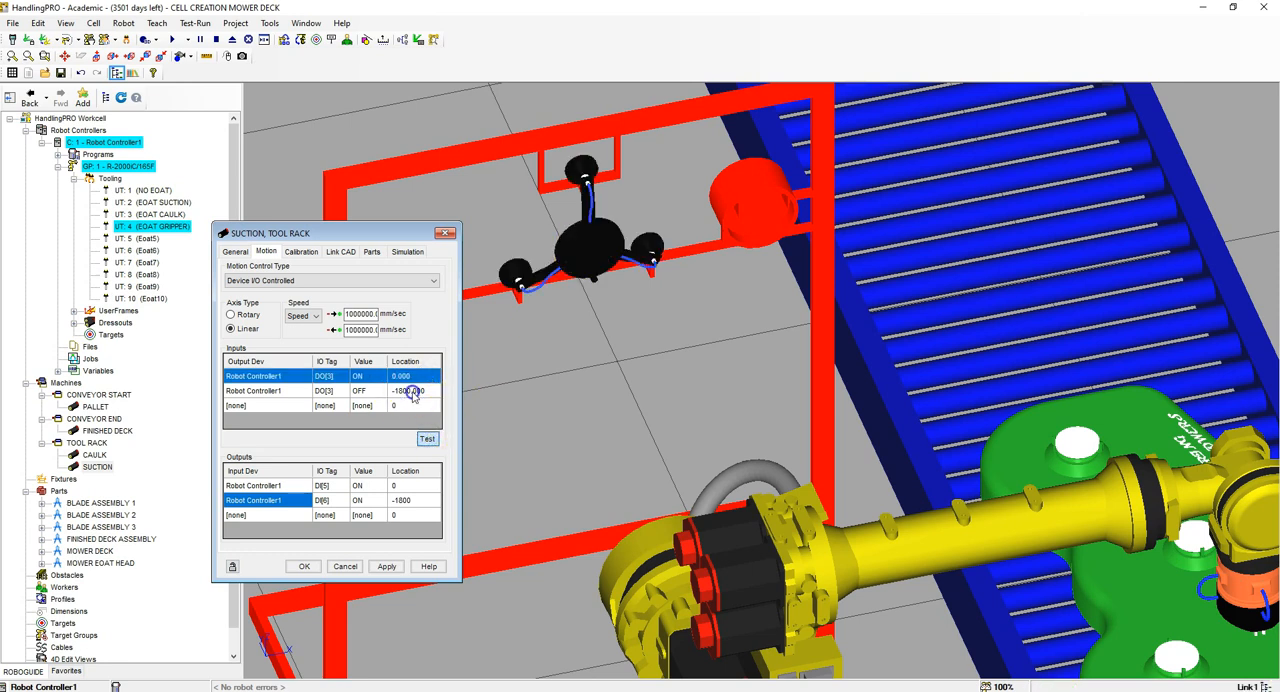
pyautogui.click(427, 438)
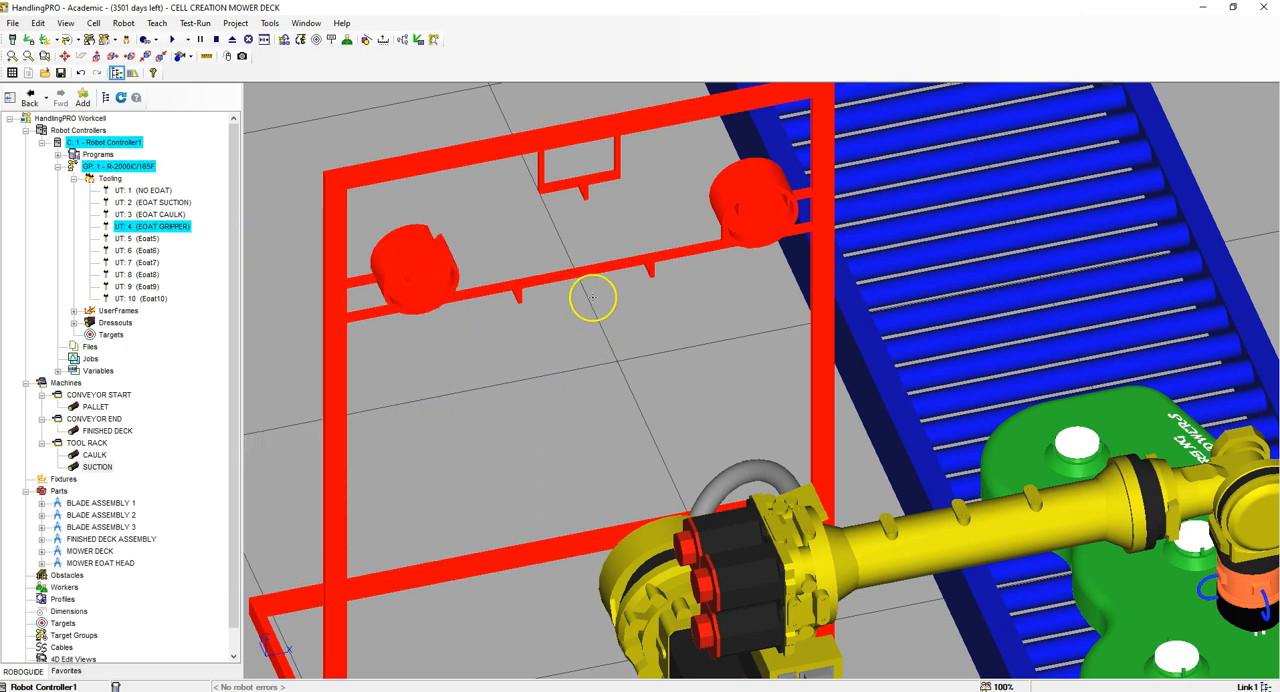
# Step: Add a link to the TOOL RACK machine from the CAD file TOOL RACK GRIPPER
pyautogui.click(80, 443)
pyautogui.rightClick(80, 444)
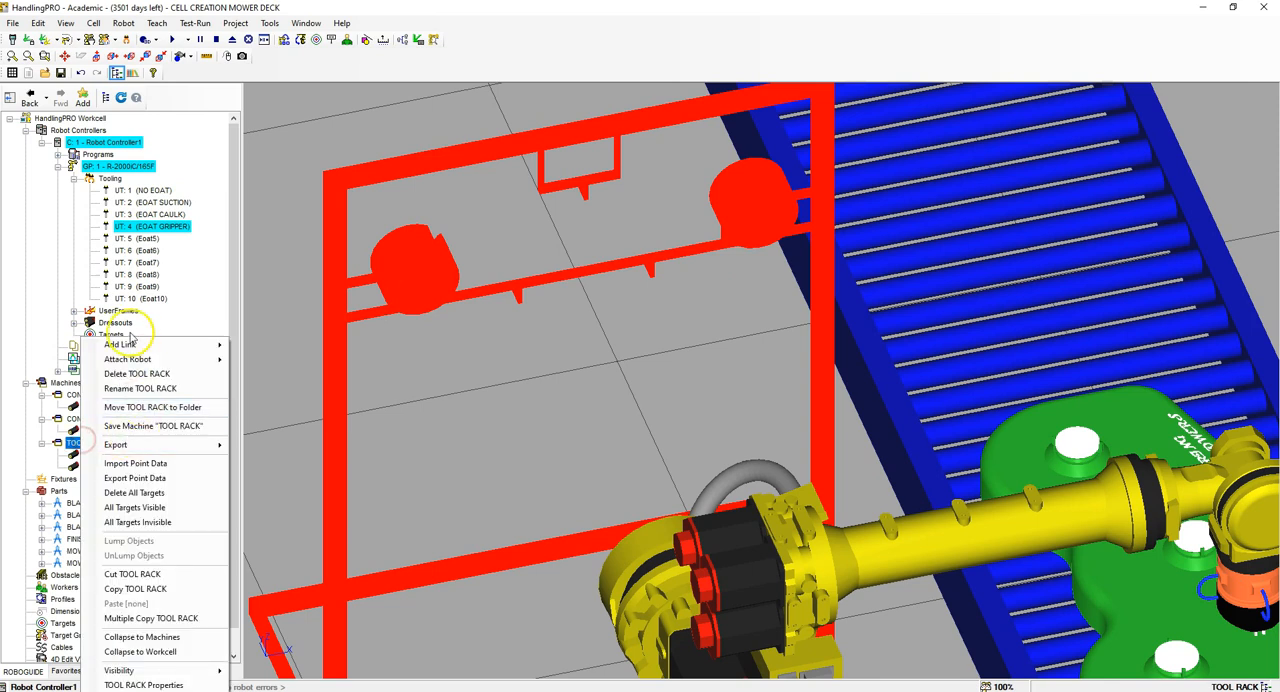
pyautogui.moveTo(175, 344)
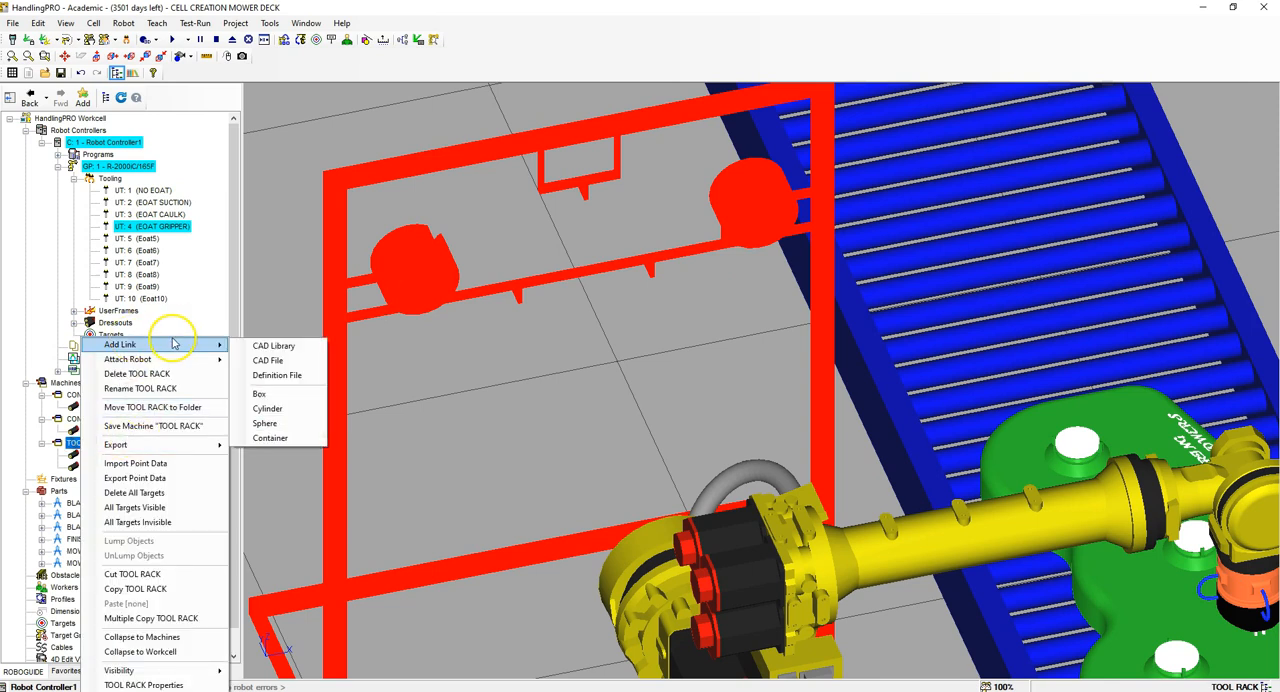
pyautogui.click(284, 362)
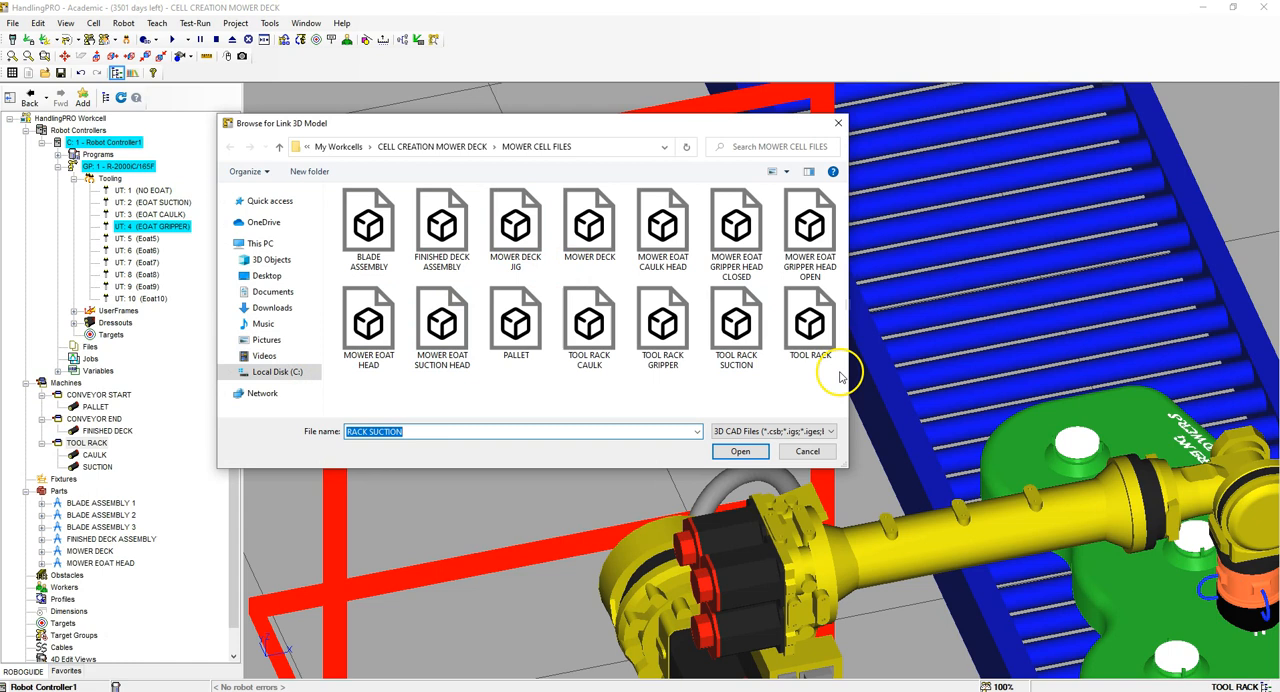
pyautogui.click(664, 356)
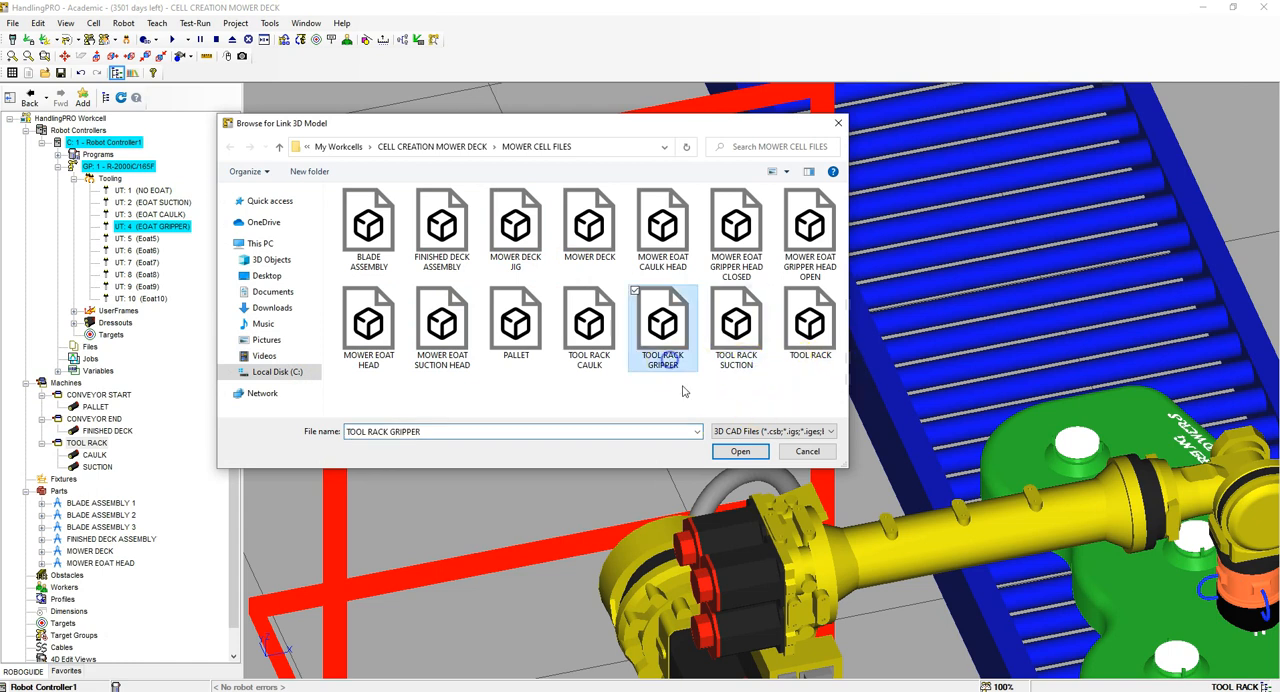
pyautogui.click(740, 451)
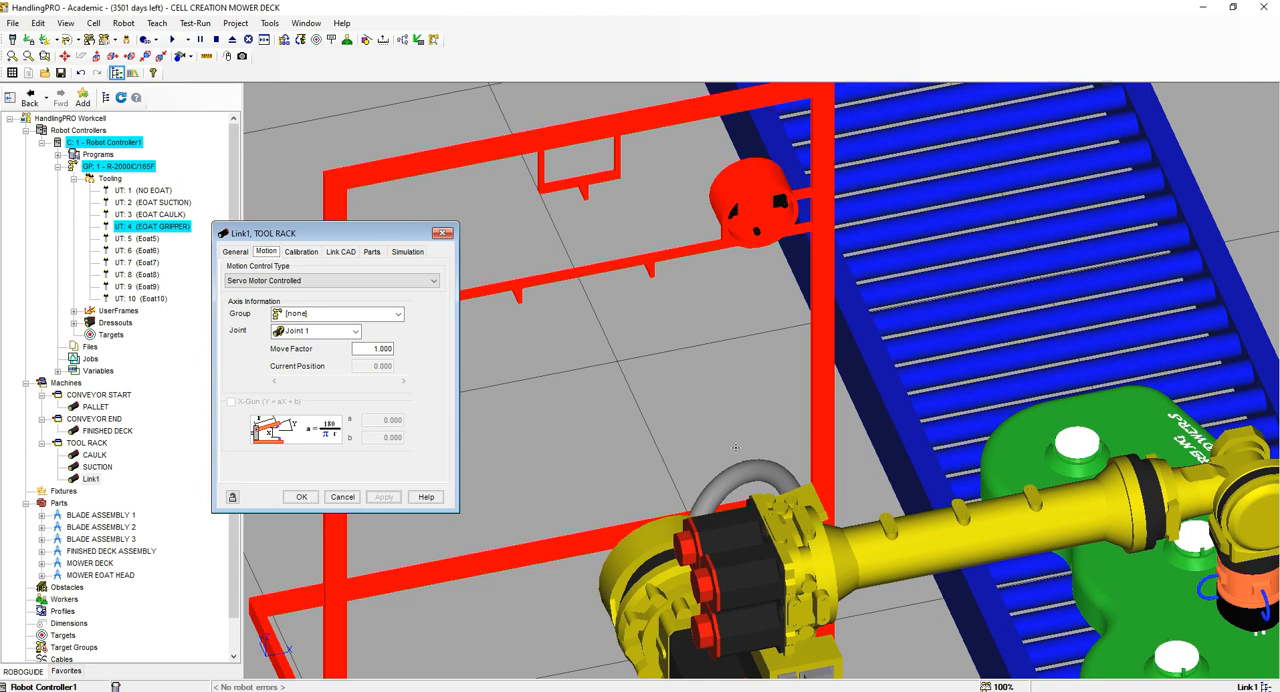
# Step: Name the new TOOL RACK link GRIPPER, set its axis of motion to the Y axis, and apply
pyautogui.click(237, 251)
pyautogui.moveTo(311, 293); pyautogui.dragTo(215, 282)
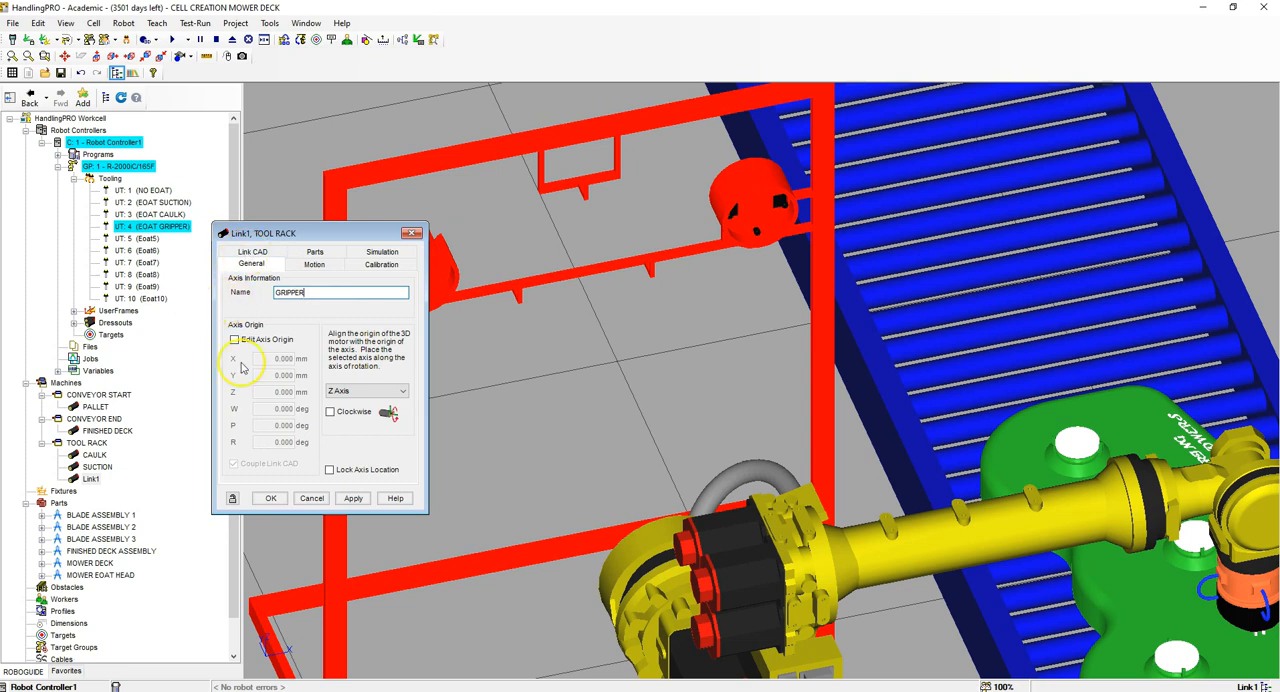
pyautogui.click(366, 390)
pyautogui.click(367, 412)
pyautogui.click(354, 499)
# Step: Set the GRIPPER link's CAD location to Z 50 mm
pyautogui.click(251, 252)
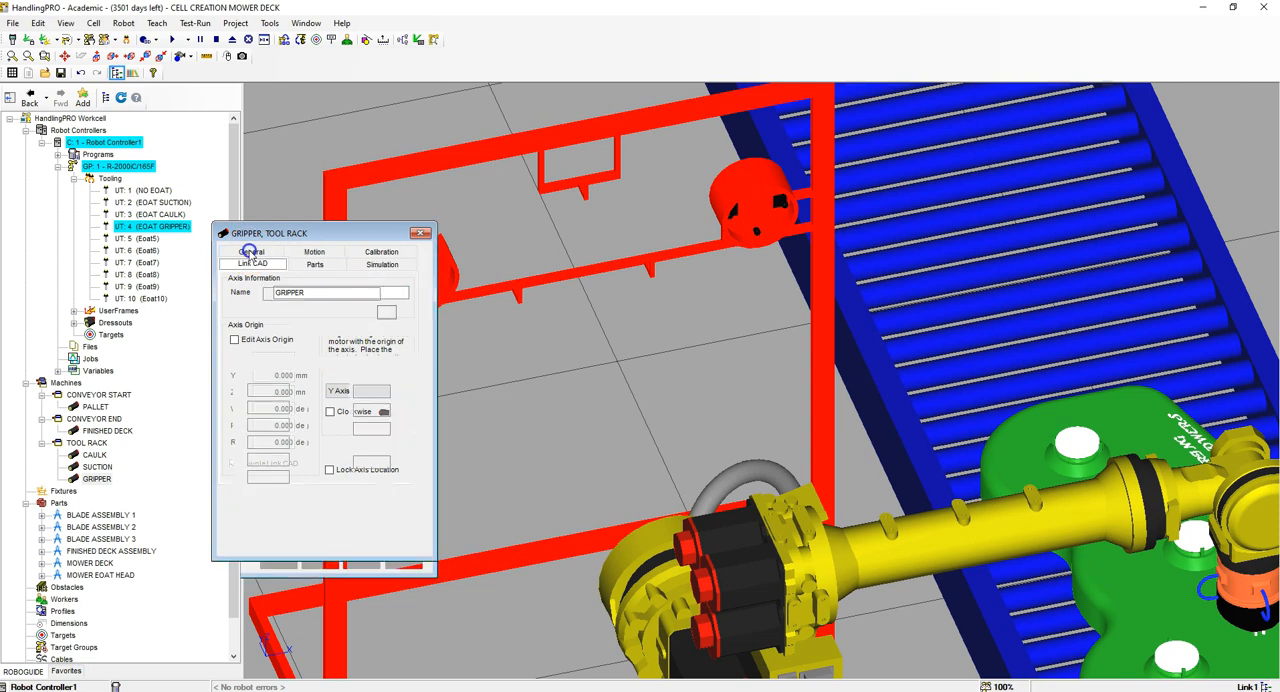
pyautogui.click(258, 392)
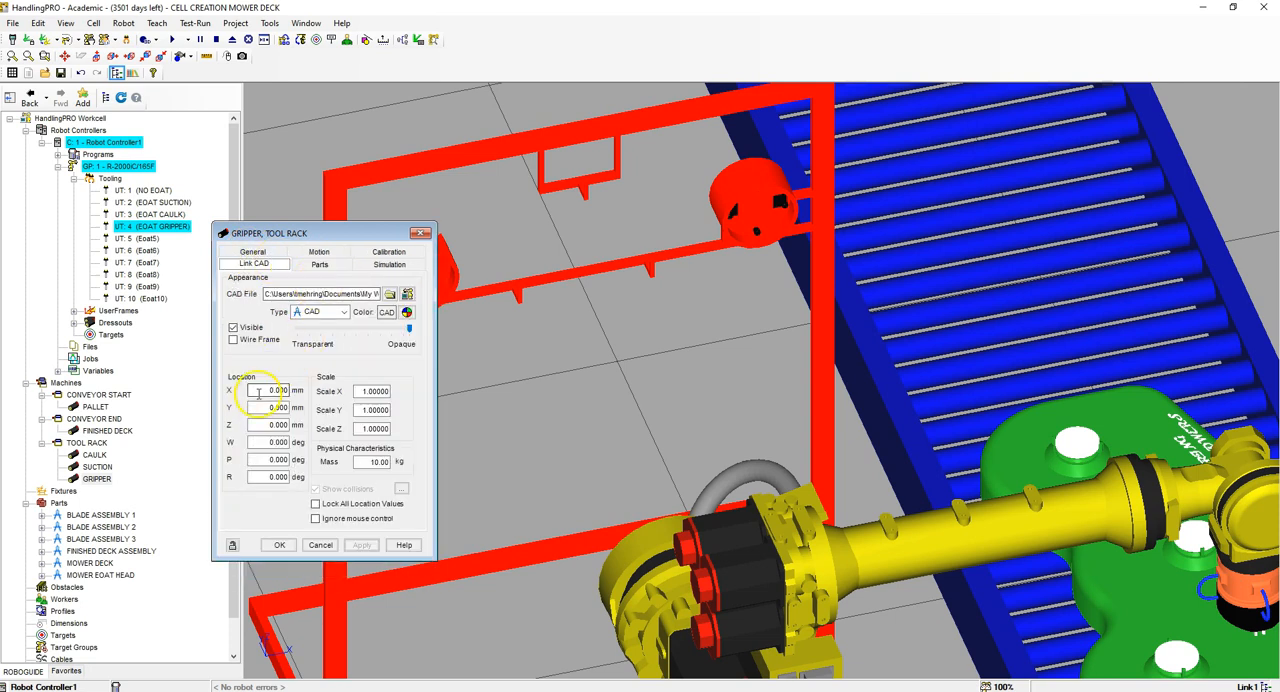
pyautogui.click(265, 409)
pyautogui.doubleClick(263, 422)
pyautogui.write('50')
pyautogui.press('Return')
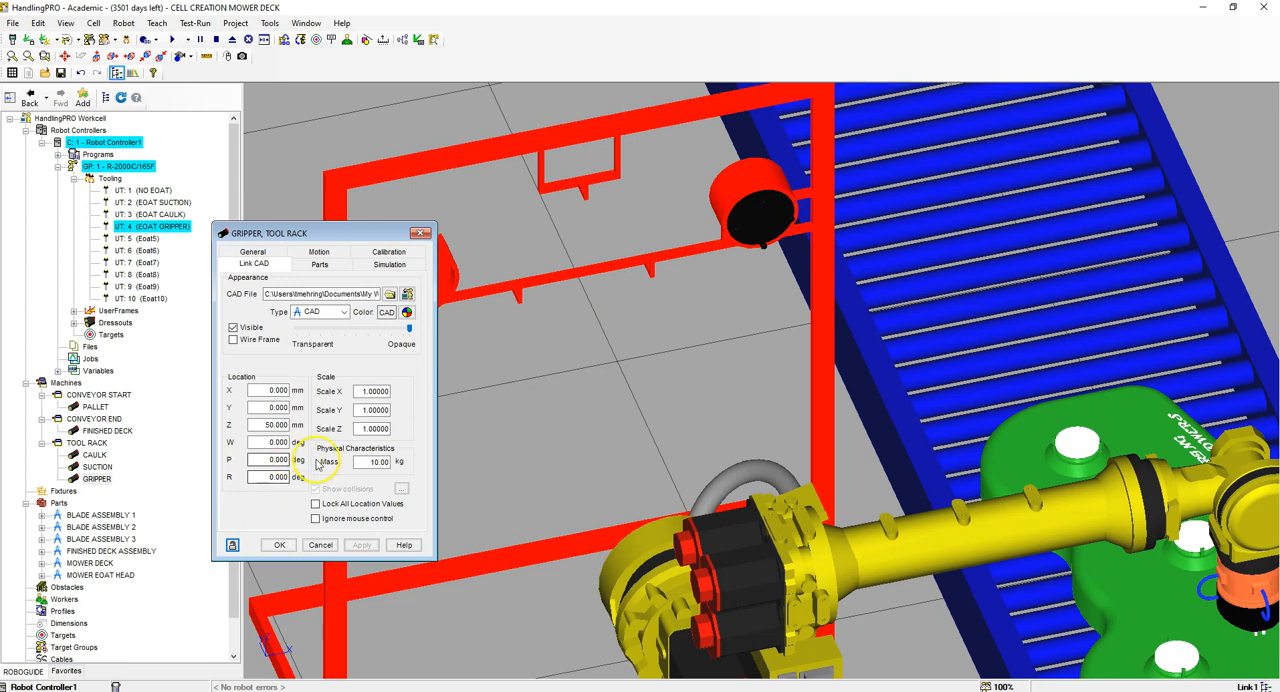
# Step: Attach the MOWER EOAT HEAD part to the GRIPPER link, apply, and select the part for editing
pyautogui.click(319, 265)
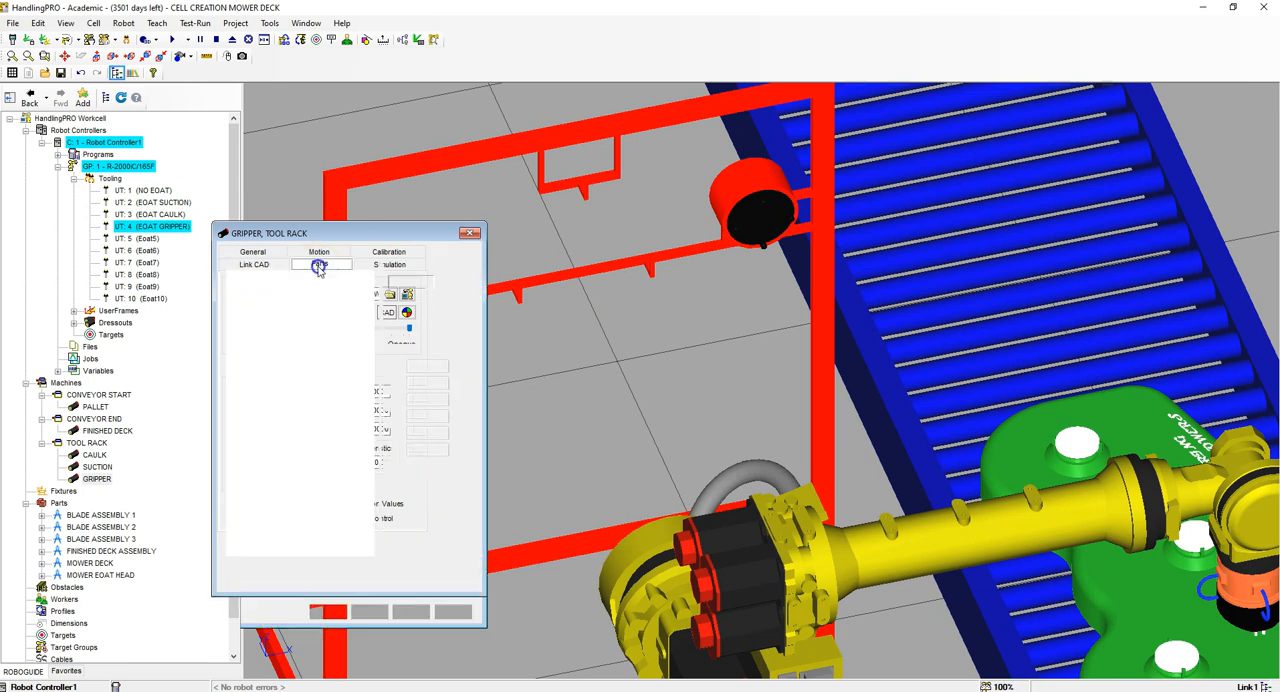
pyautogui.click(247, 329)
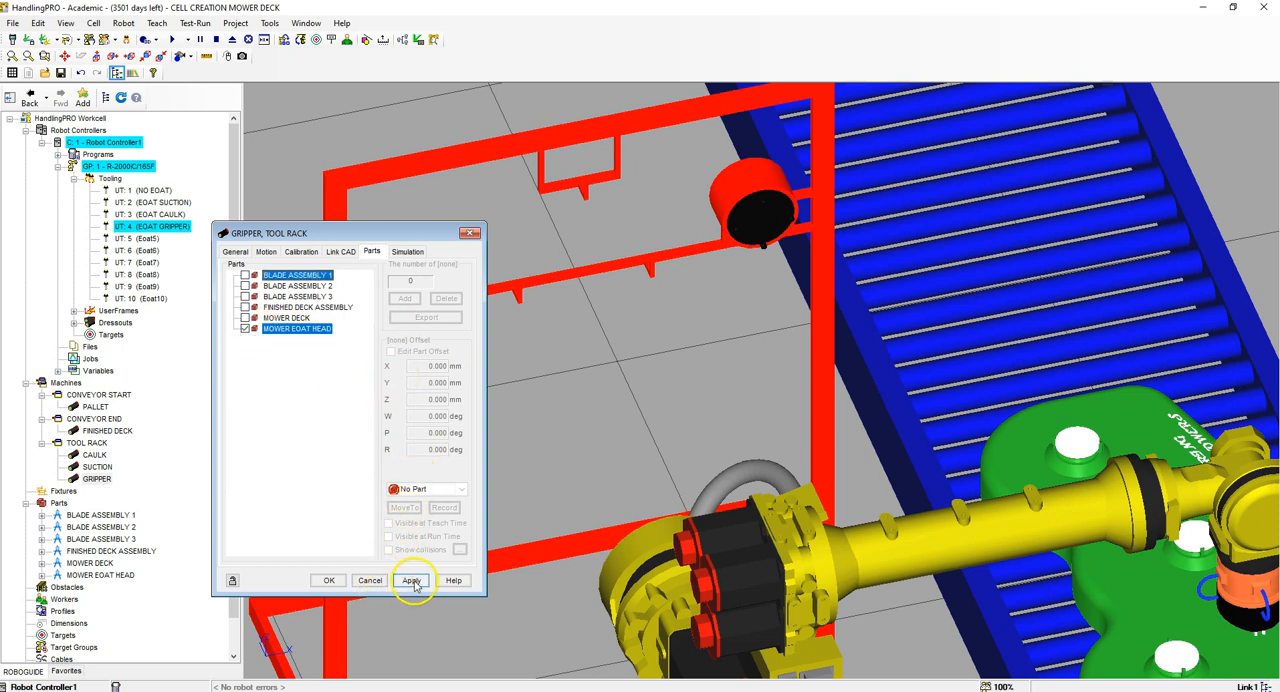
pyautogui.click(411, 580)
pyautogui.click(295, 329)
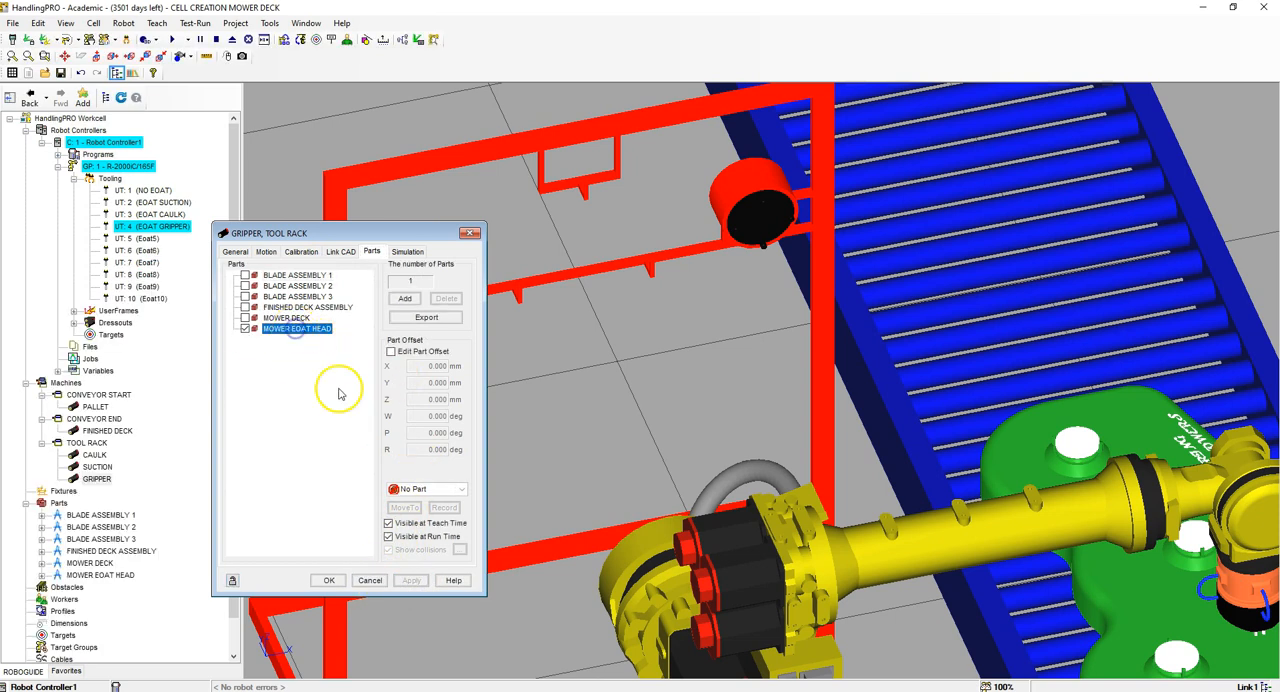
# Step: Offset the MOWER EOAT HEAD part on the GRIPPER link to X 400, Y 1500, Z 185 mm, W -180 and R 180 degrees
pyautogui.click(390, 351)
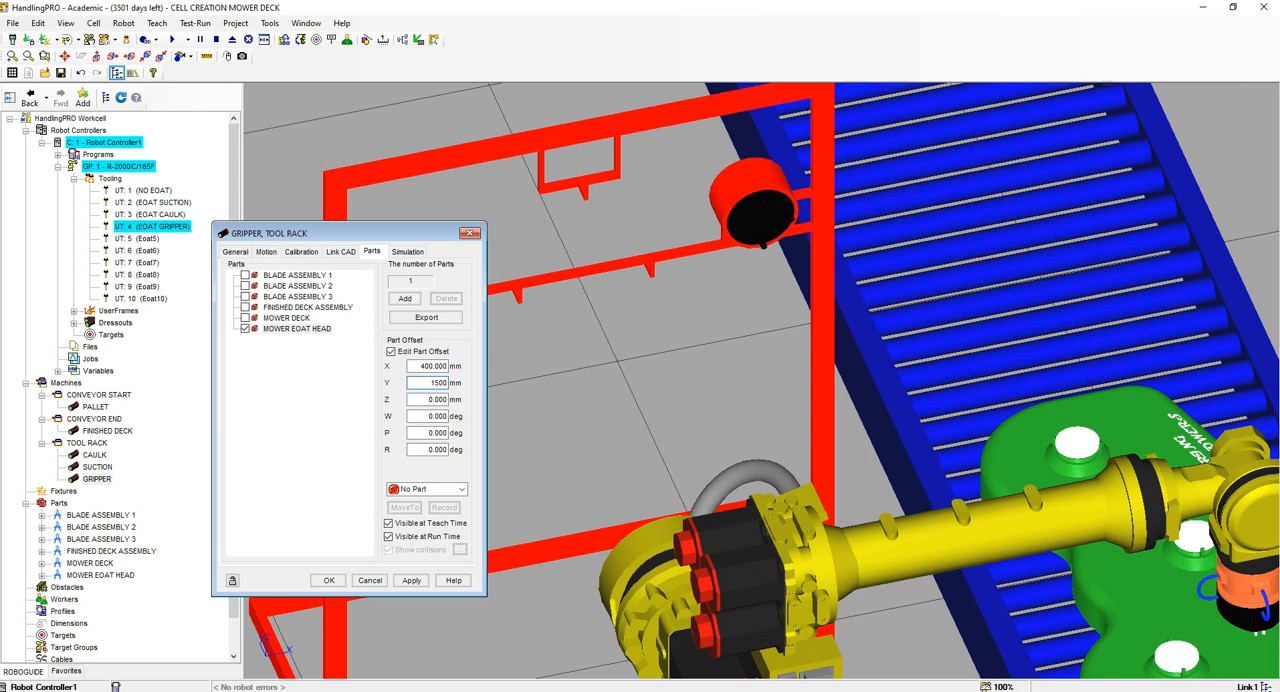
pyautogui.press('Tab')
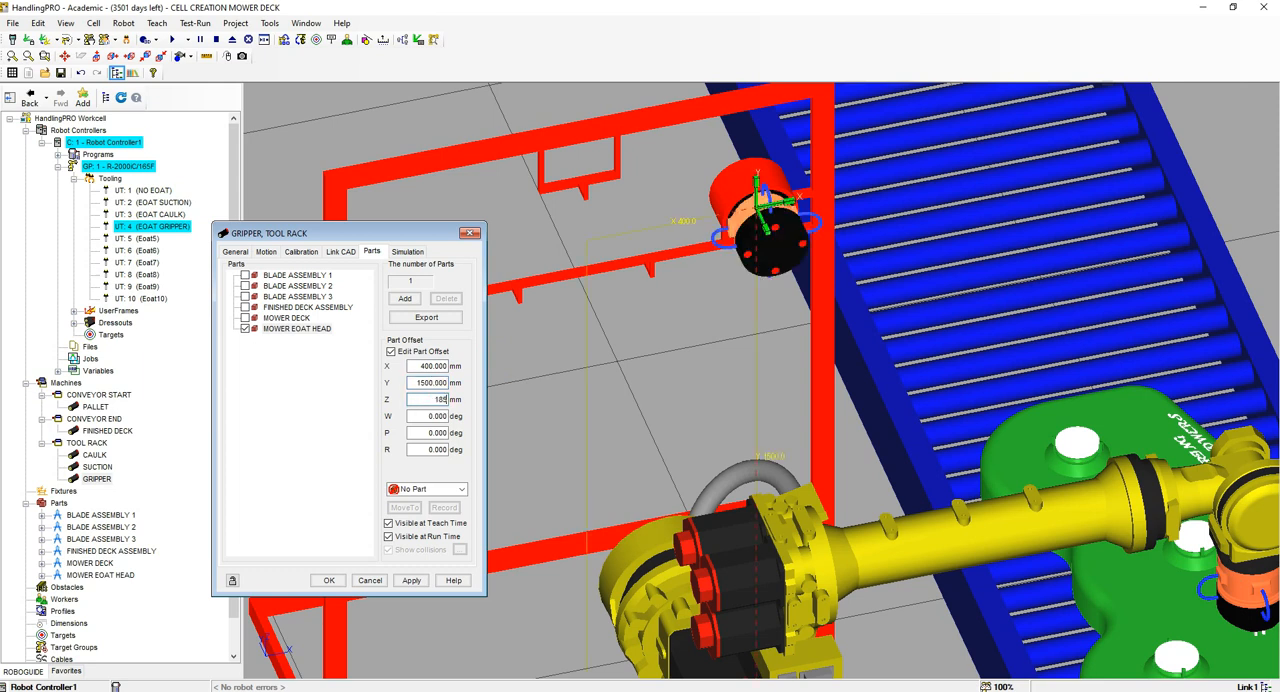
pyautogui.write('185')
pyautogui.press('Tab')
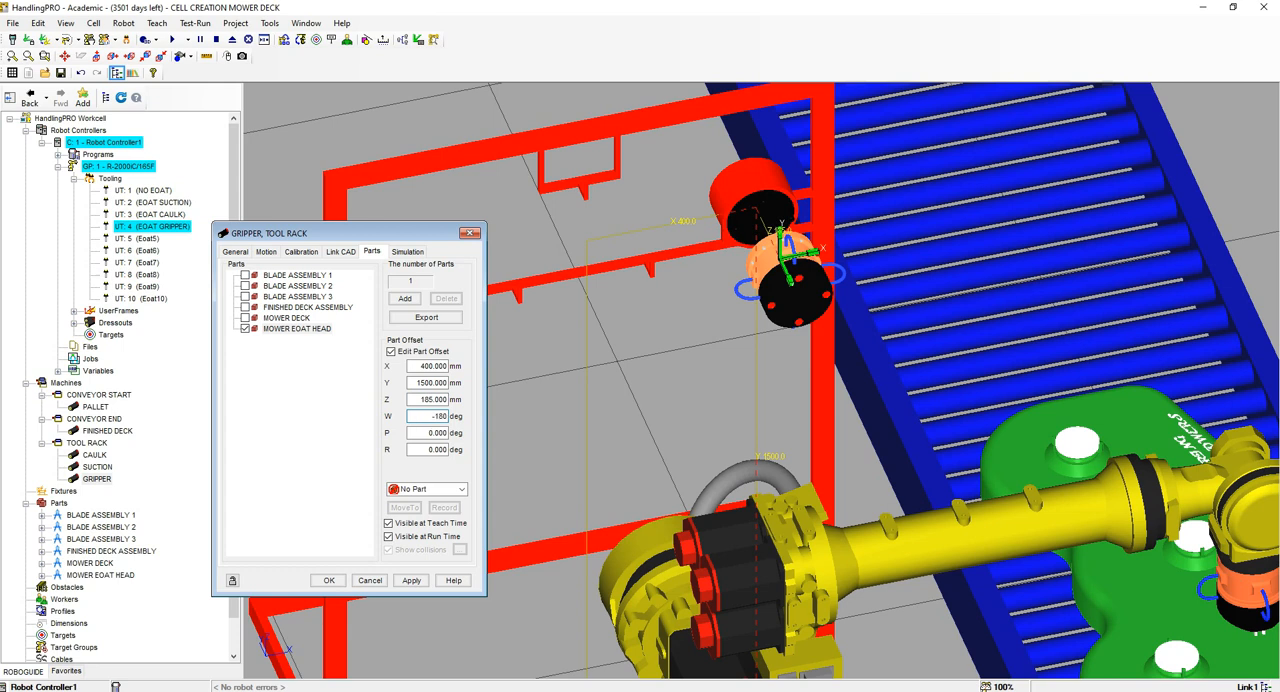
pyautogui.press('Tab')
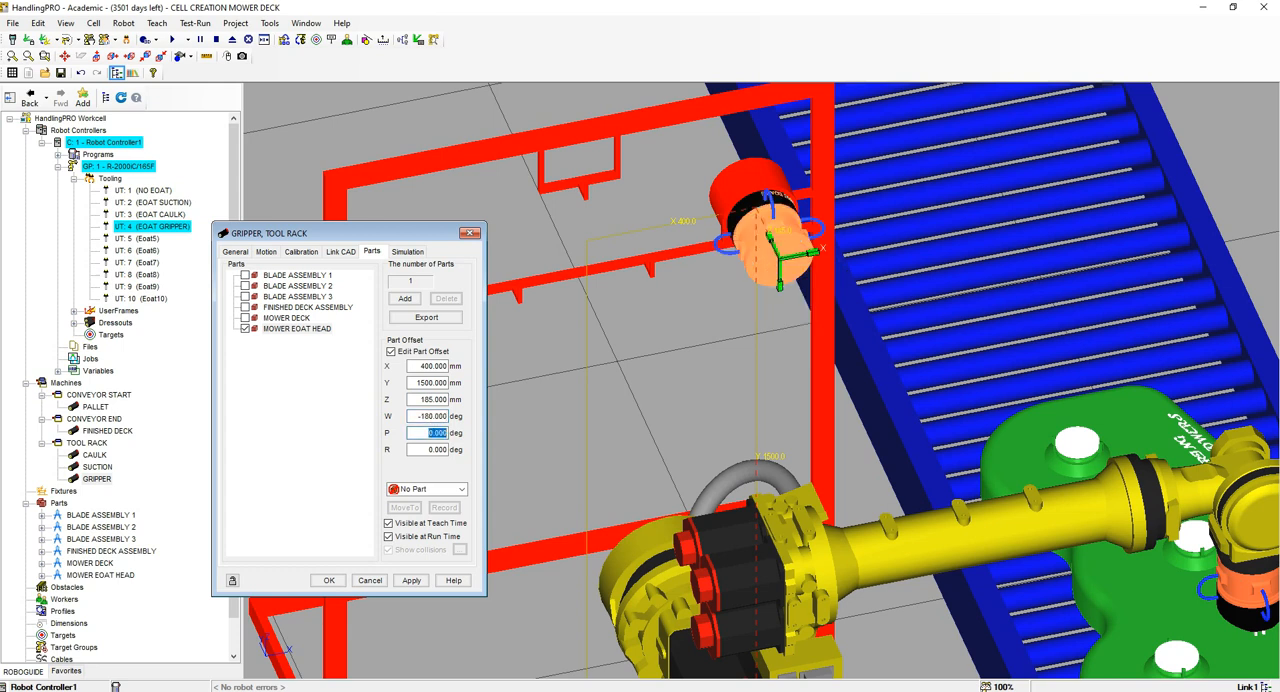
pyautogui.press('Return')
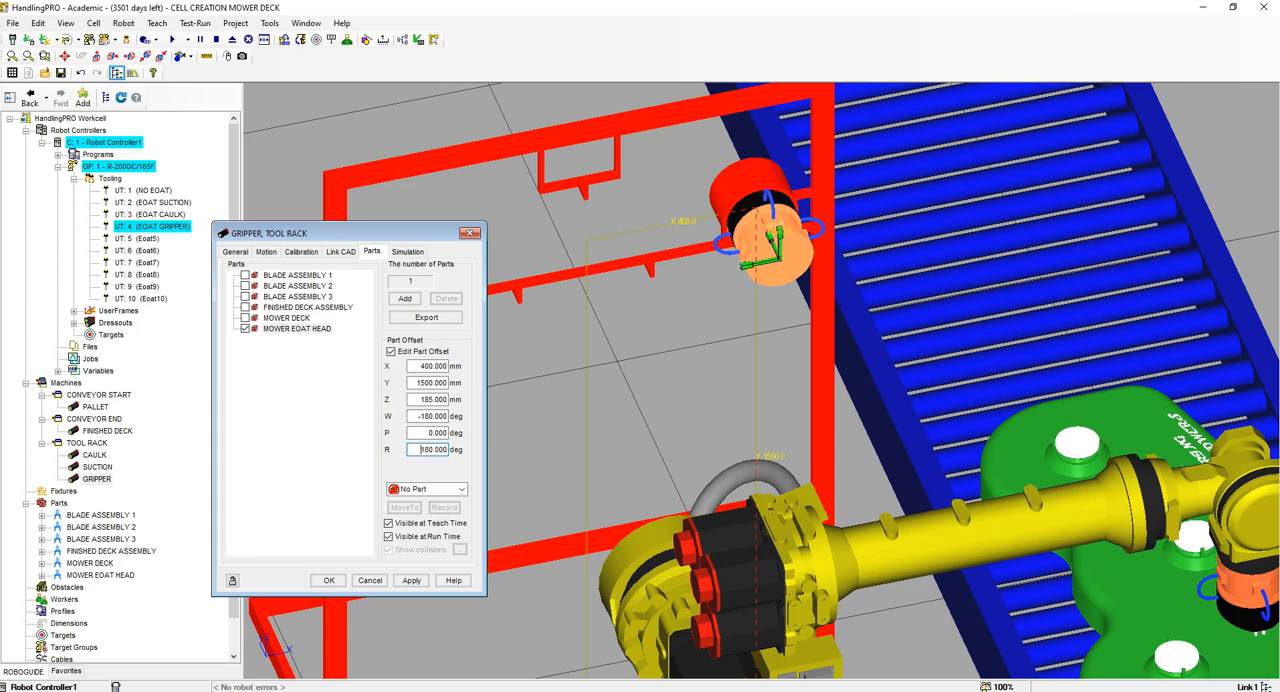
pyautogui.moveTo(804, 249); pyautogui.dragTo(842, 246, button='right')
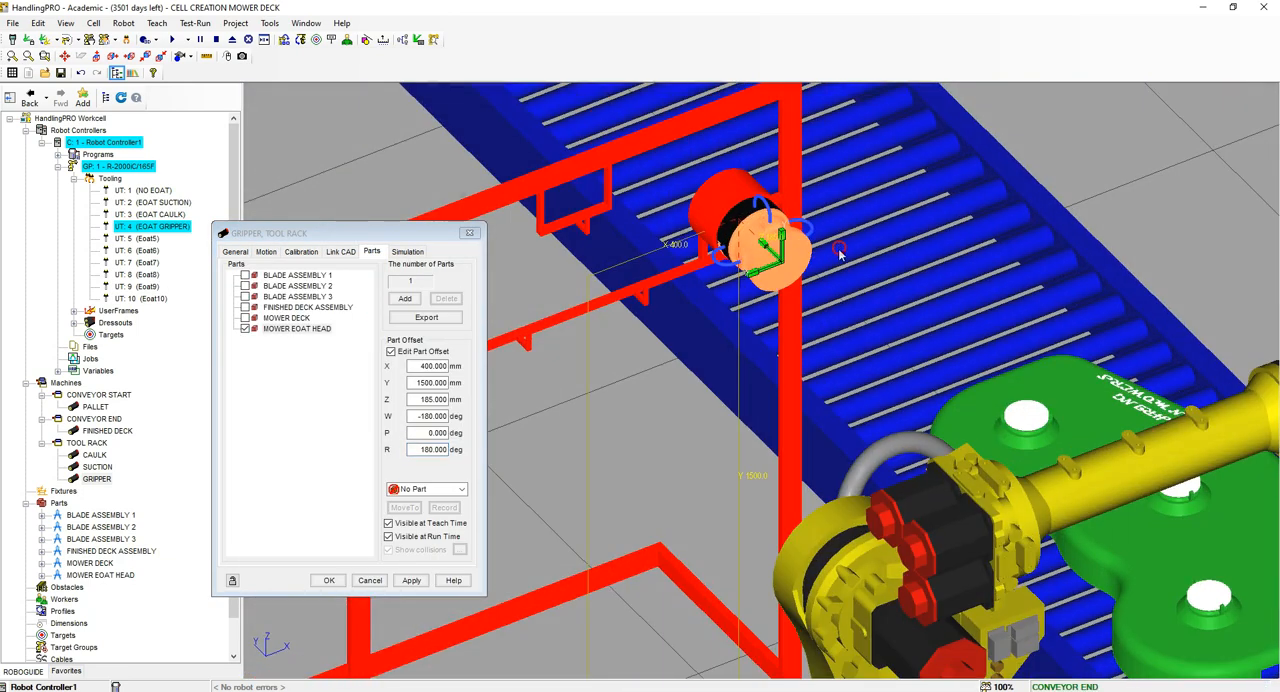
# Step: Hide the MOWER EOAT HEAD part on the GRIPPER link at teach time and run time, and apply
pyautogui.click(388, 523)
pyautogui.click(388, 536)
pyautogui.click(412, 580)
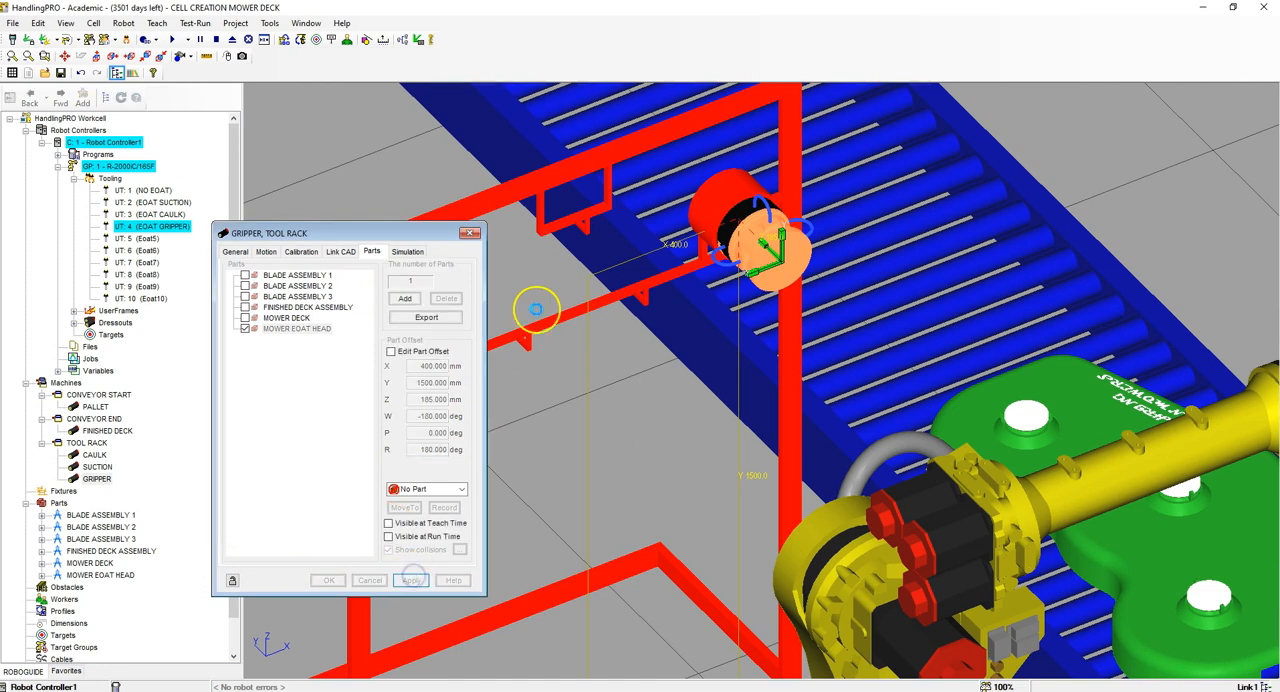
# Step: Disallow picking and placing of the MOWER EOAT HEAD part in the GRIPPER link's simulation settings, and apply
pyautogui.click(408, 251)
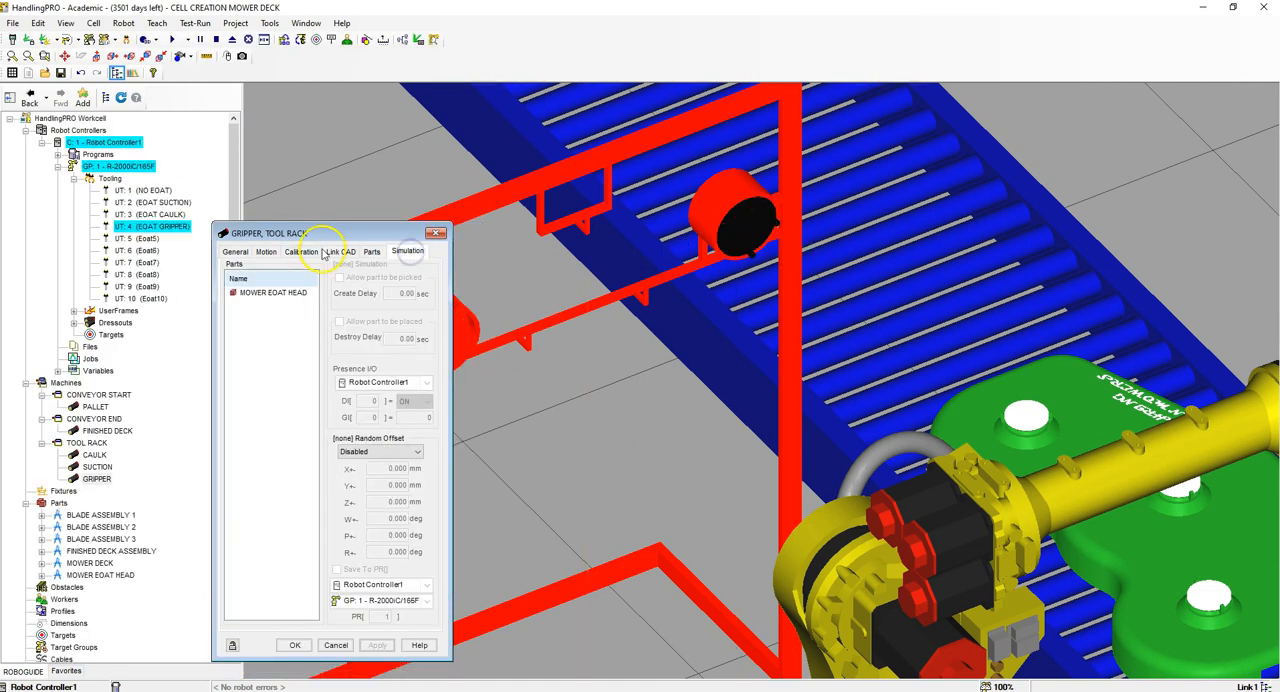
pyautogui.click(272, 292)
pyautogui.click(341, 280)
pyautogui.click(339, 321)
pyautogui.click(376, 645)
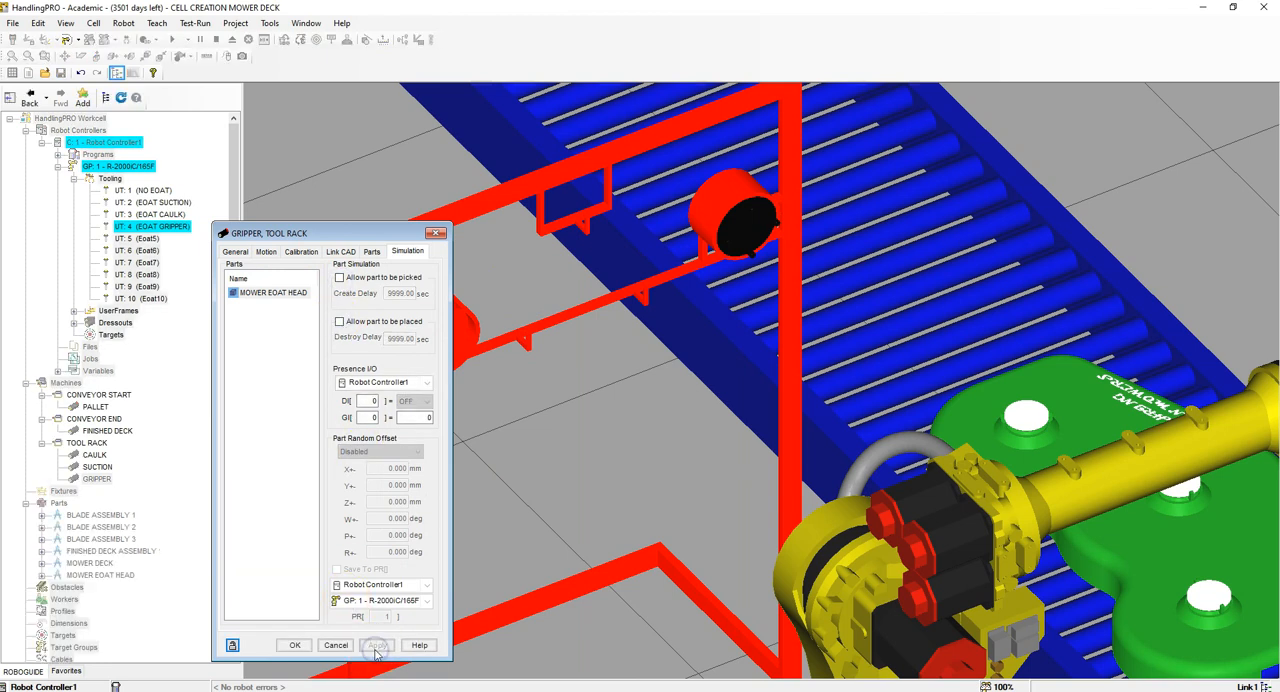
# Step: Set the GRIPPER link's motion control type to Device I/O Controlled with a Linear axis
pyautogui.click(267, 252)
pyautogui.click(262, 280)
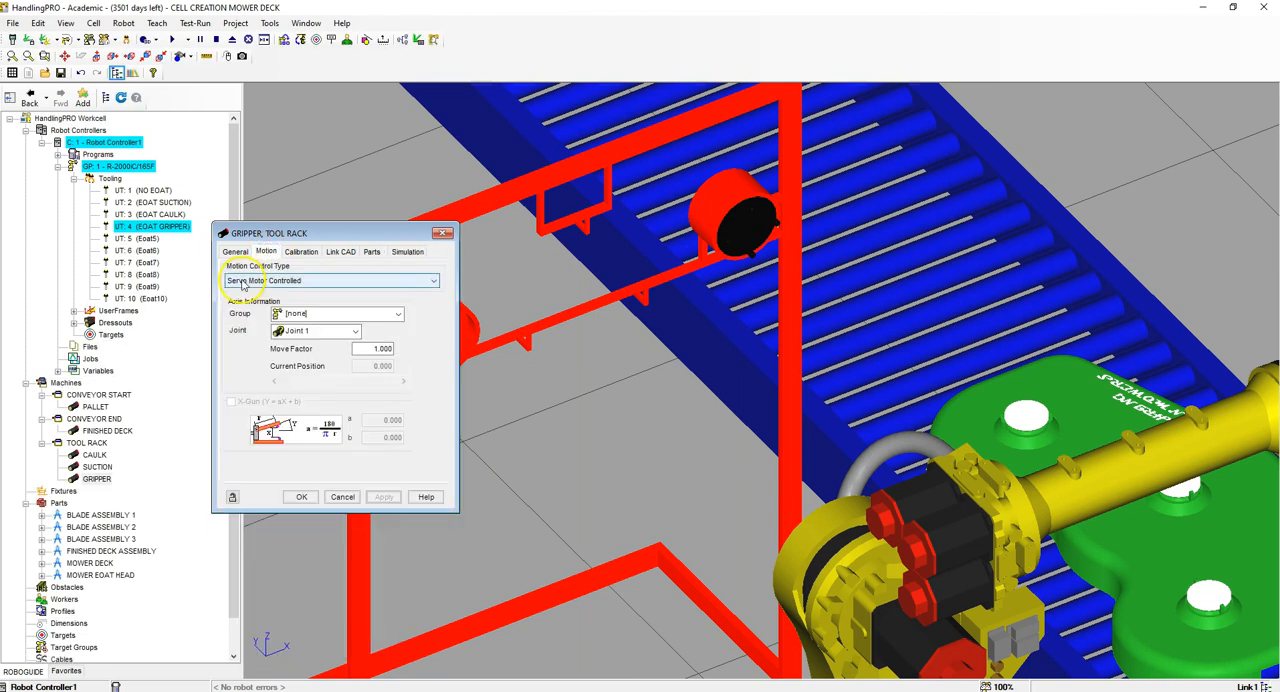
pyautogui.click(240, 301)
pyautogui.click(231, 328)
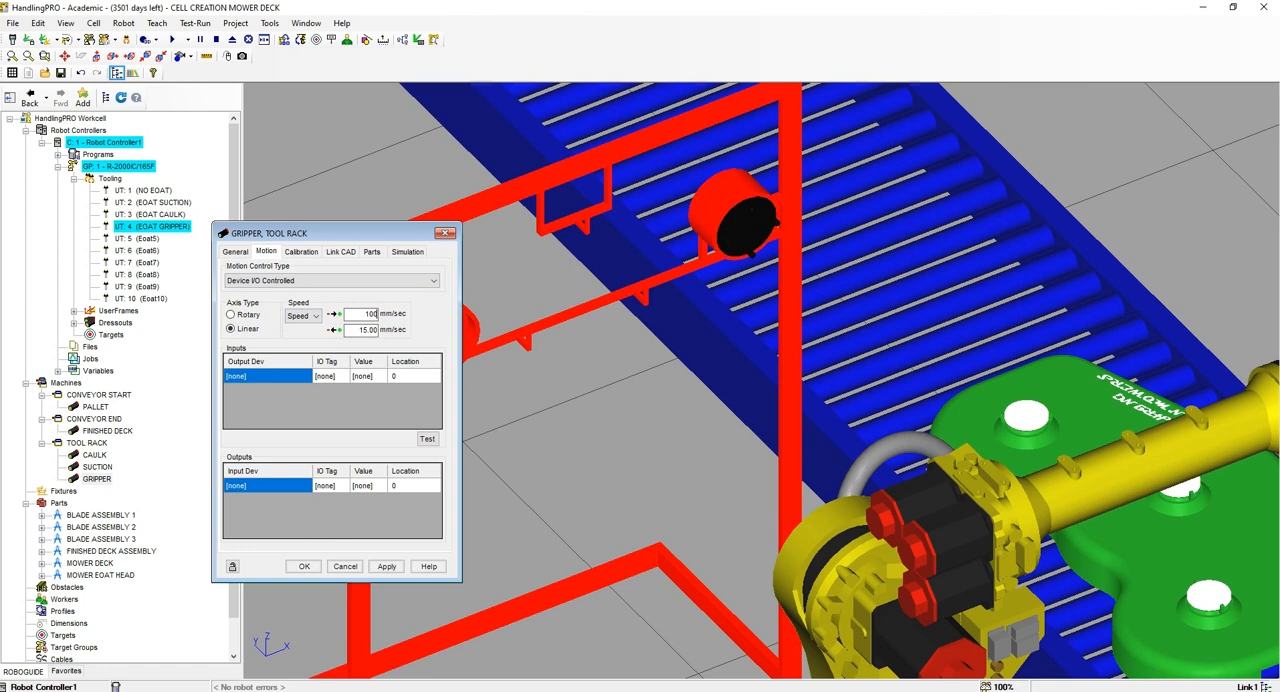
# Step: Set the GRIPPER link's speed to 1000000 mm/sec in both directions
pyautogui.click(392, 334)
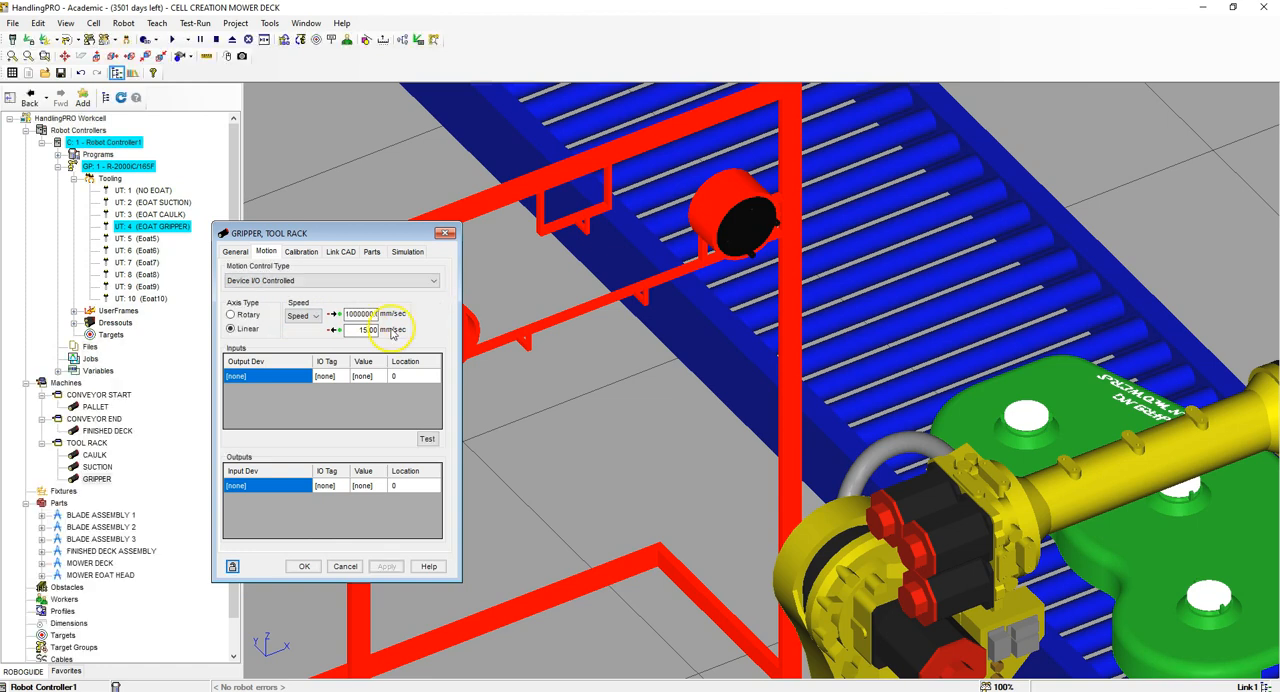
pyautogui.write('1000000')
pyautogui.press('Return')
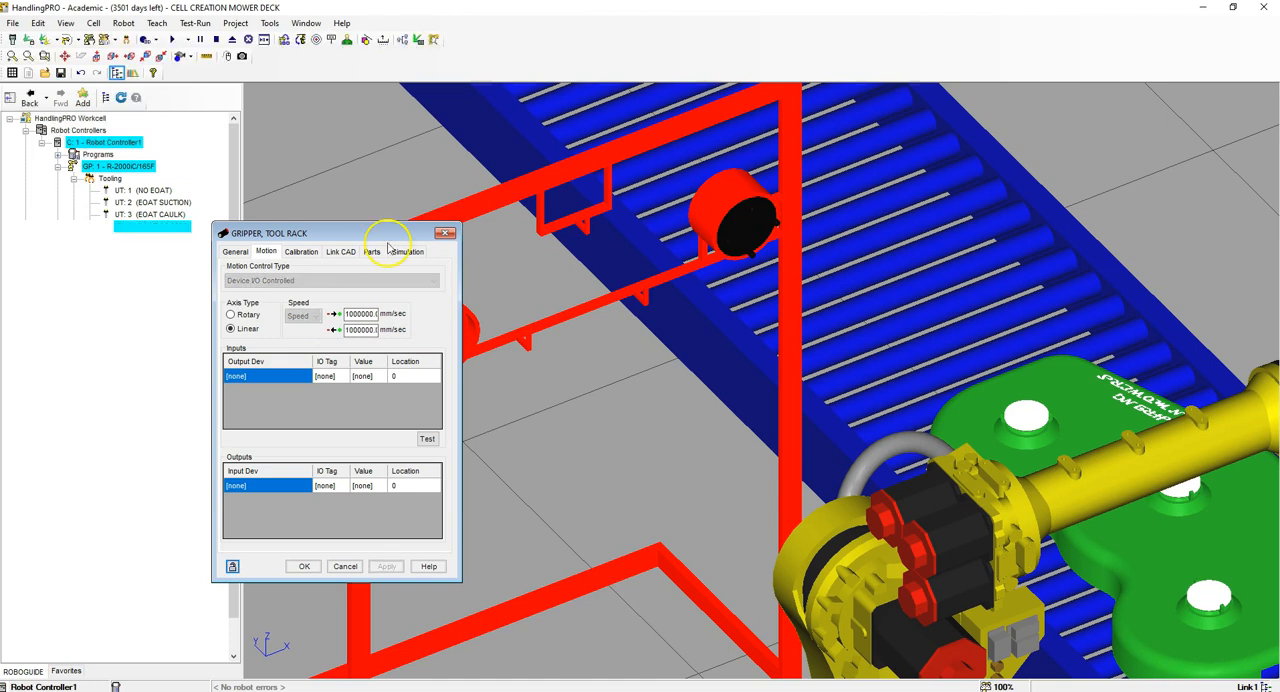
# Step: Add two motion input rows for the GRIPPER link, both with Robot Controller1 as output device and DO[4] as I/O tag
pyautogui.click(309, 374)
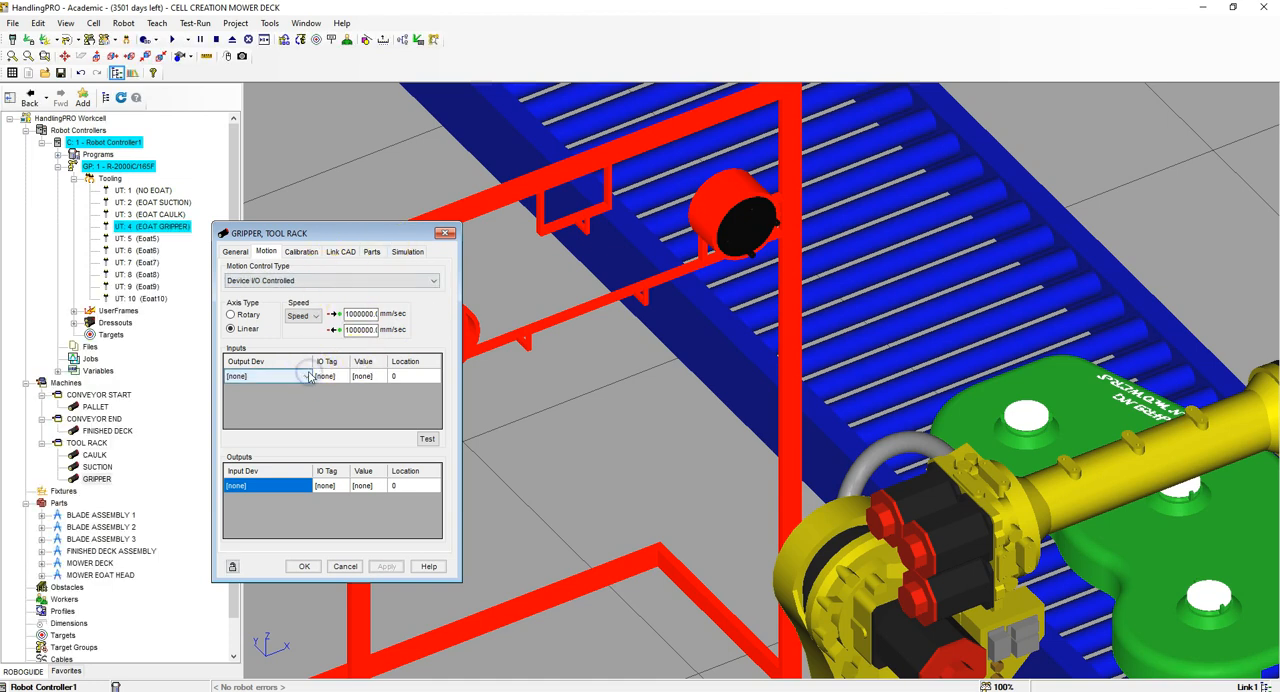
pyautogui.click(308, 375)
pyautogui.click(288, 397)
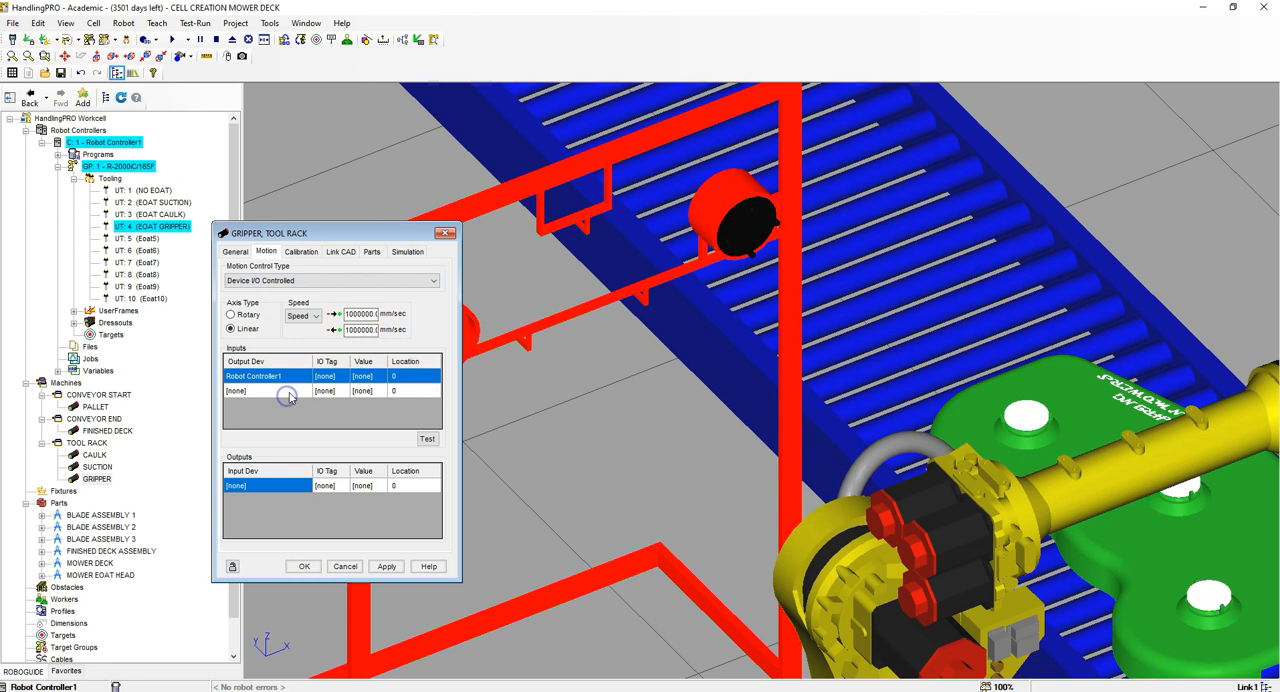
pyautogui.click(337, 375)
pyautogui.write('DO[4]')
pyautogui.press('Return')
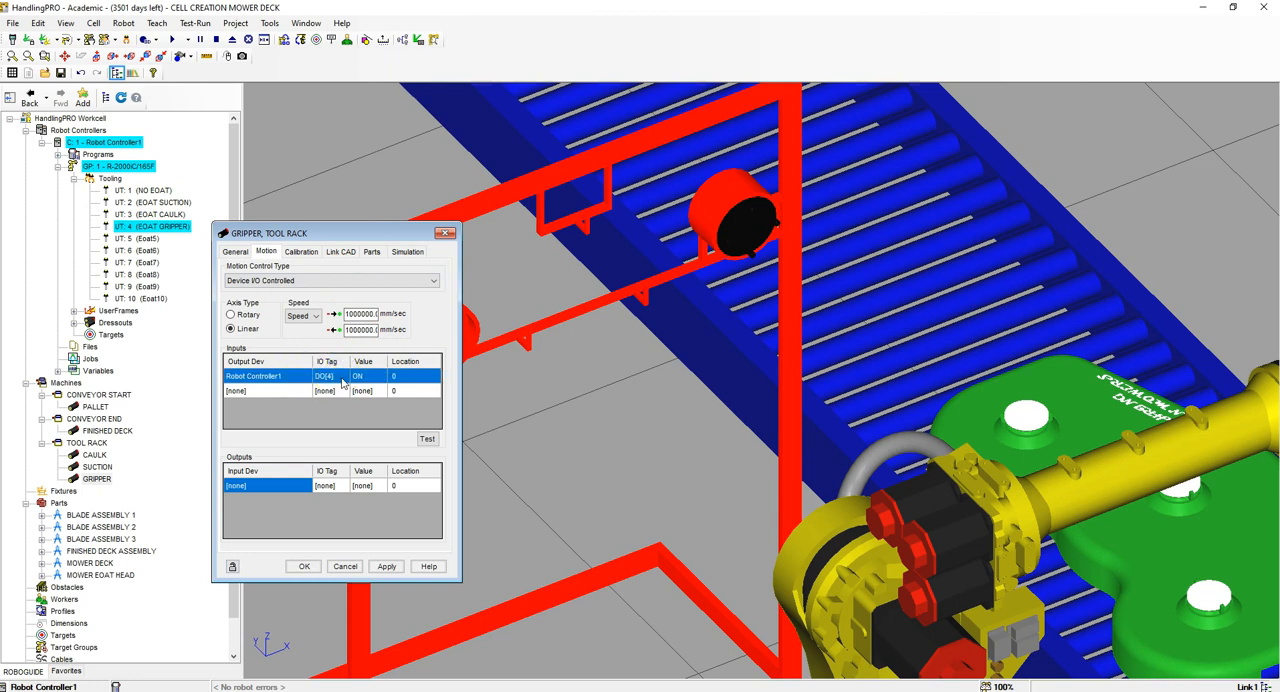
pyautogui.click(299, 396)
pyautogui.click(299, 396)
pyautogui.click(288, 410)
pyautogui.click(327, 392)
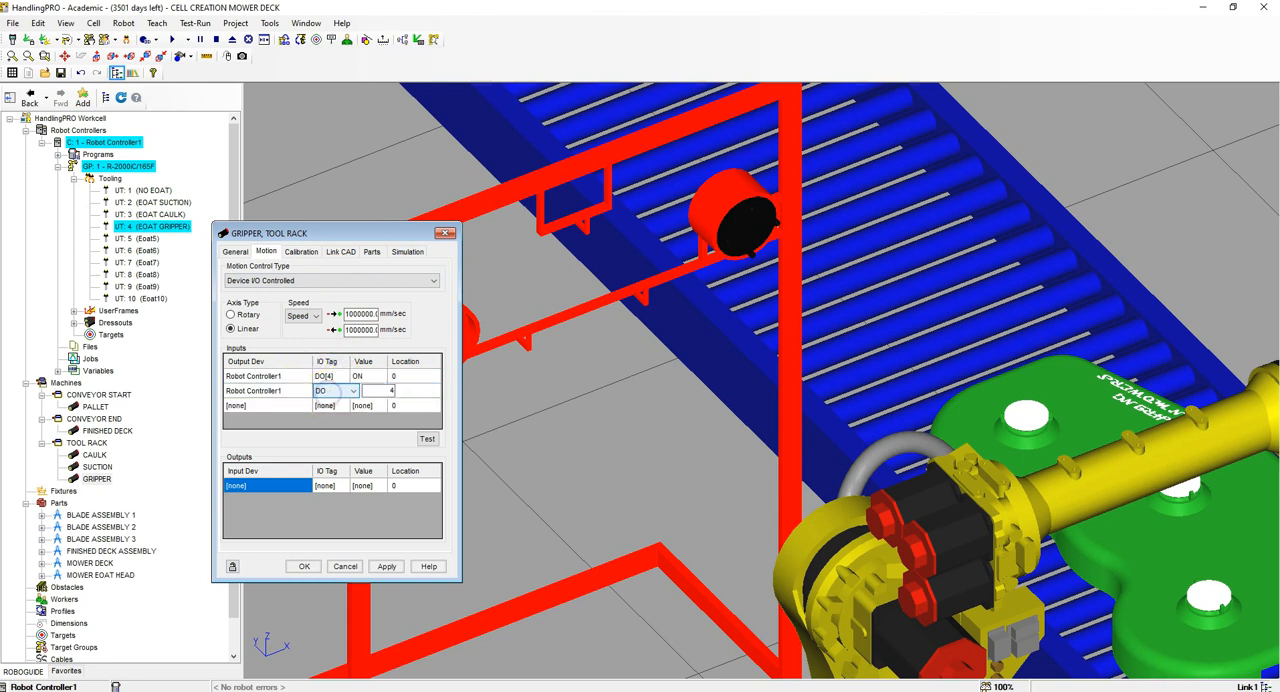
pyautogui.click(409, 376)
# Step: Add two motion output rows for the GRIPPER link using Robot Controller1, tagged DI[7] and DI[8]
pyautogui.click(300, 486)
pyautogui.click(265, 500)
pyautogui.click(286, 500)
pyautogui.click(283, 518)
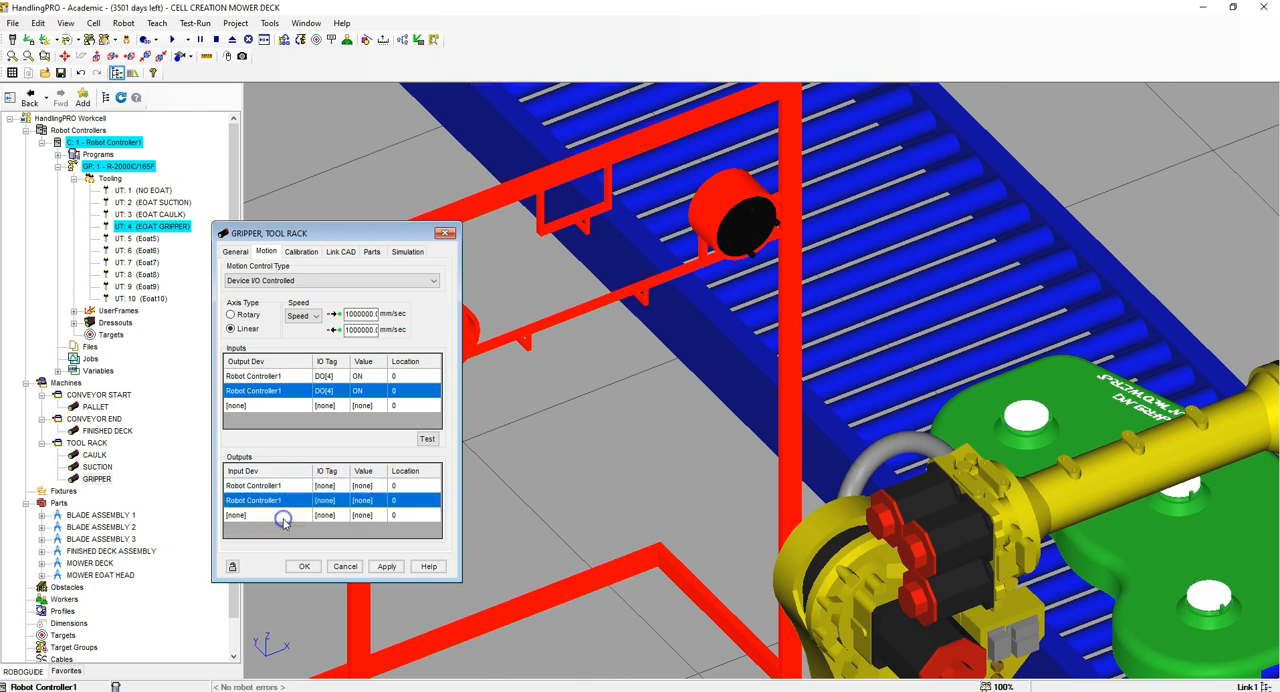
pyautogui.click(337, 490)
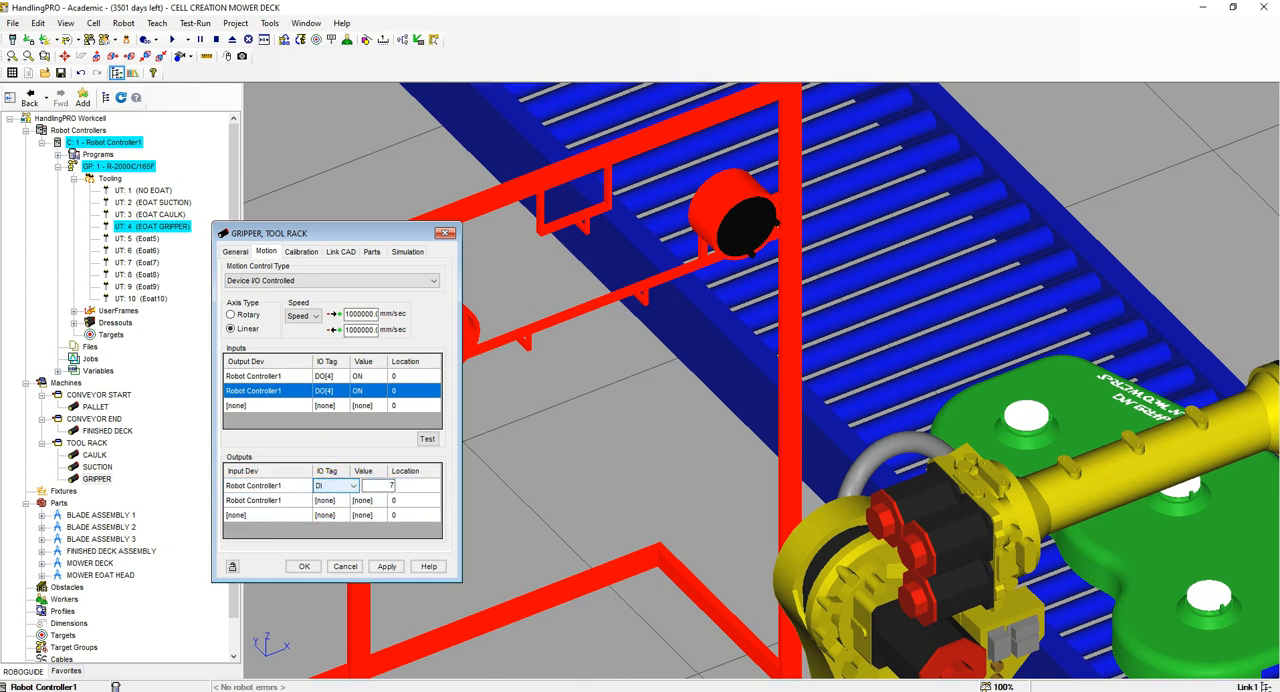
pyautogui.press('Return')
pyautogui.click(333, 501)
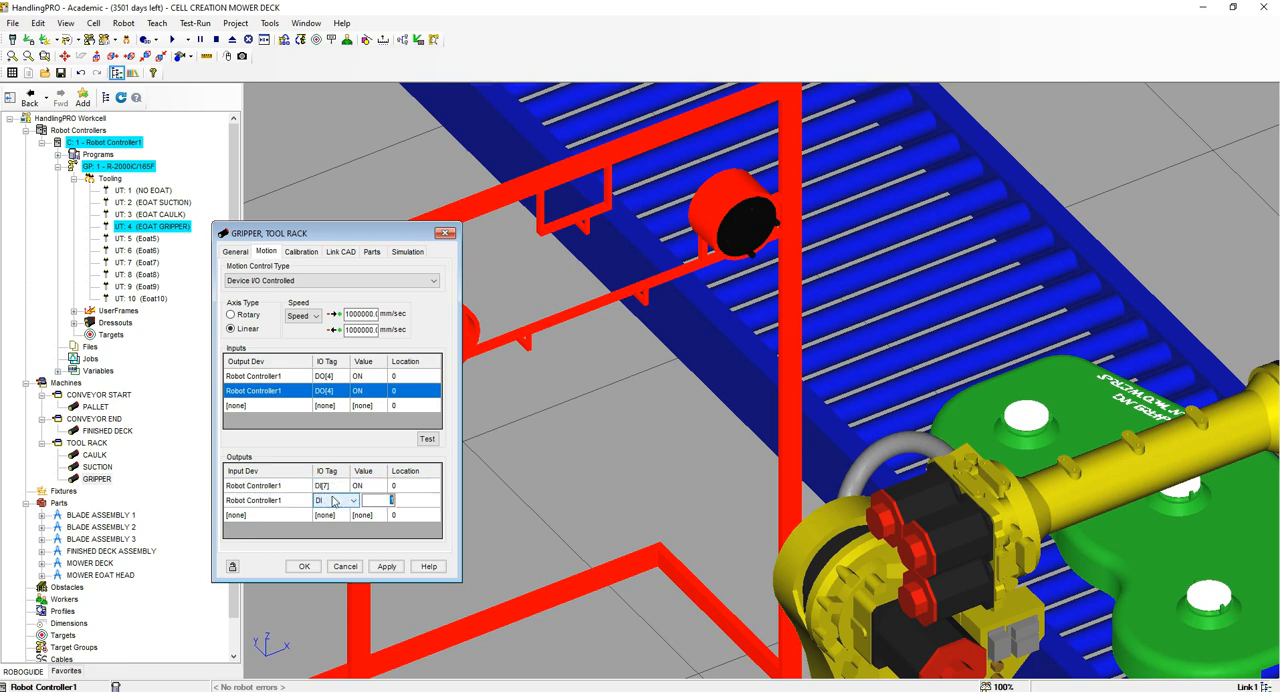
pyautogui.press('Return')
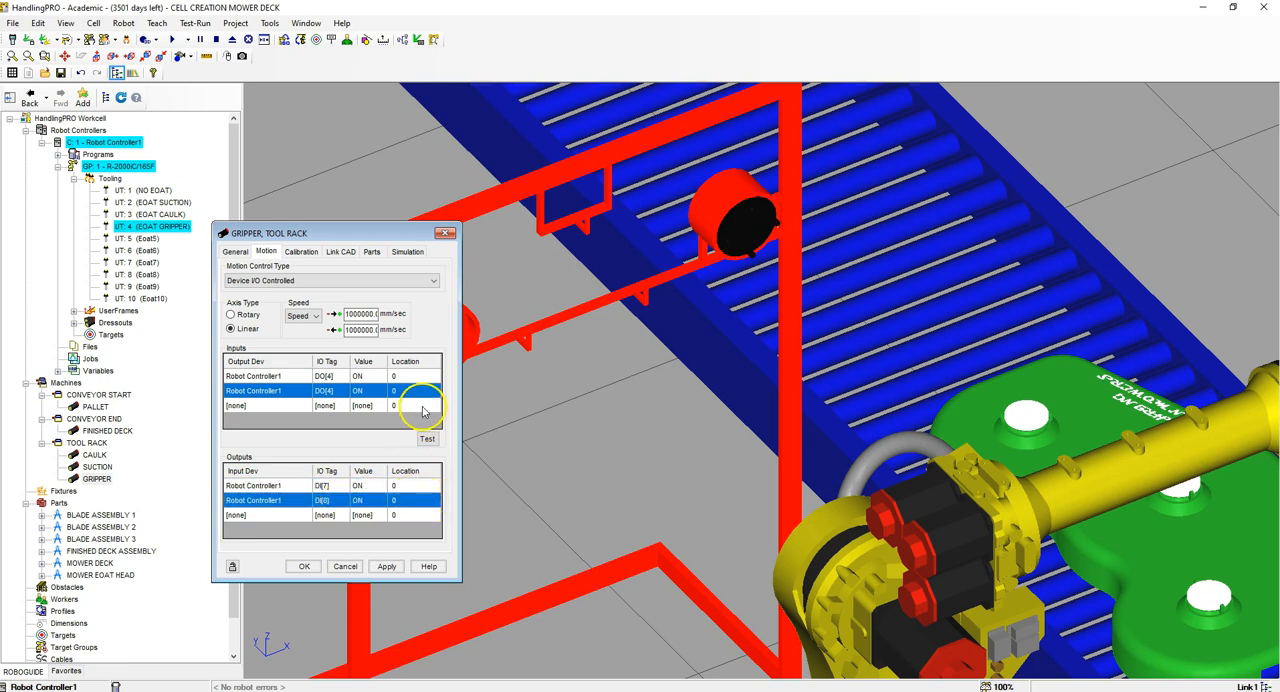
# Step: Set the second DO[4] input row to OFF with location -1800
pyautogui.click(382, 391)
pyautogui.click(383, 391)
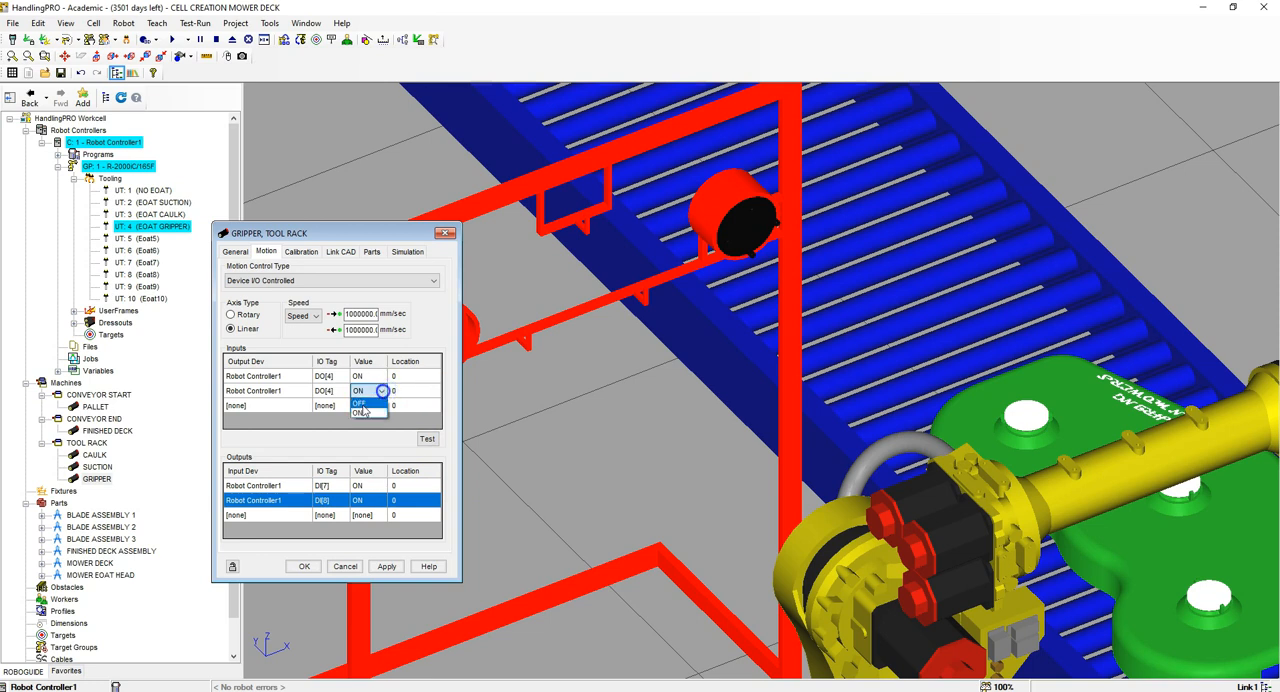
pyautogui.click(365, 406)
pyautogui.click(408, 391)
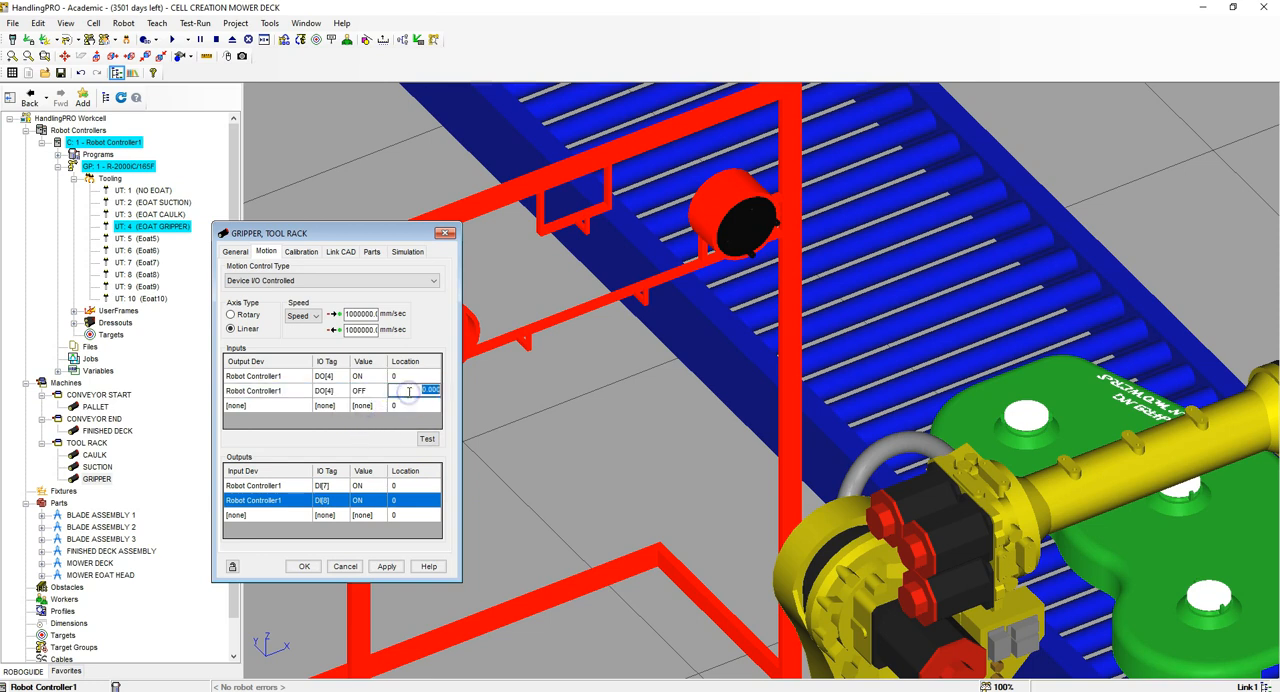
pyautogui.write('-1800')
pyautogui.press('Return')
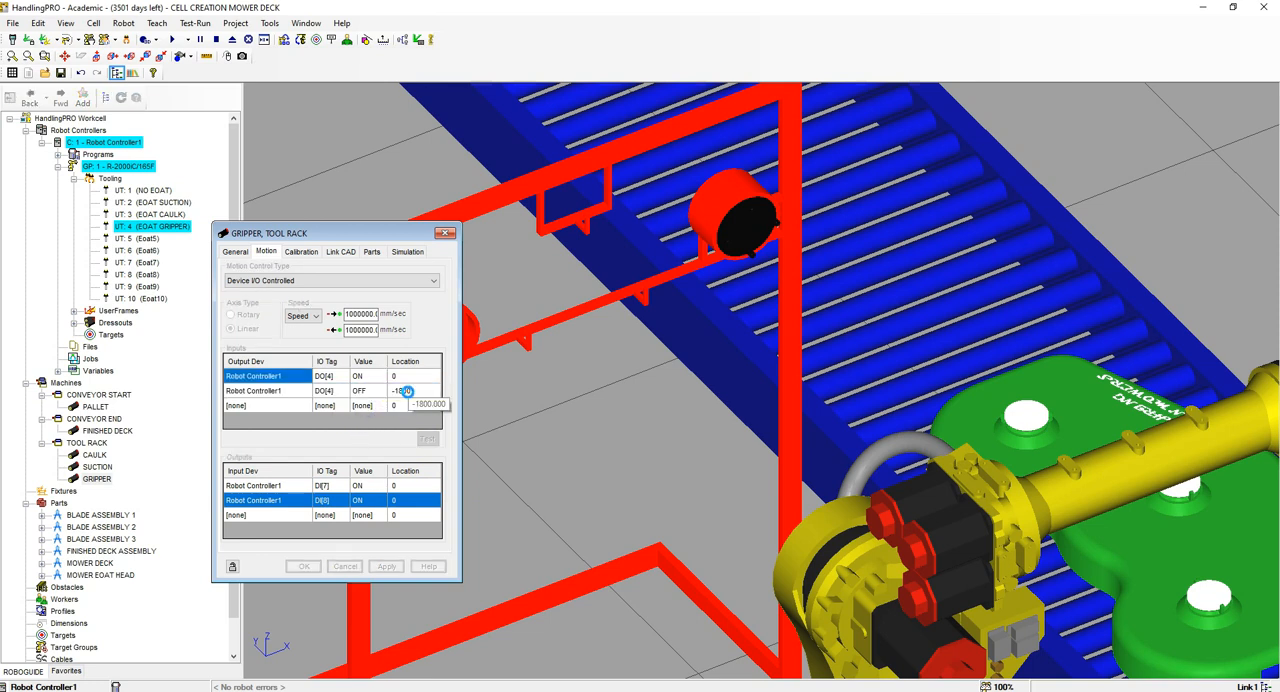
# Step: Set the location of the DI[8] output row to -1800
pyautogui.click(428, 499)
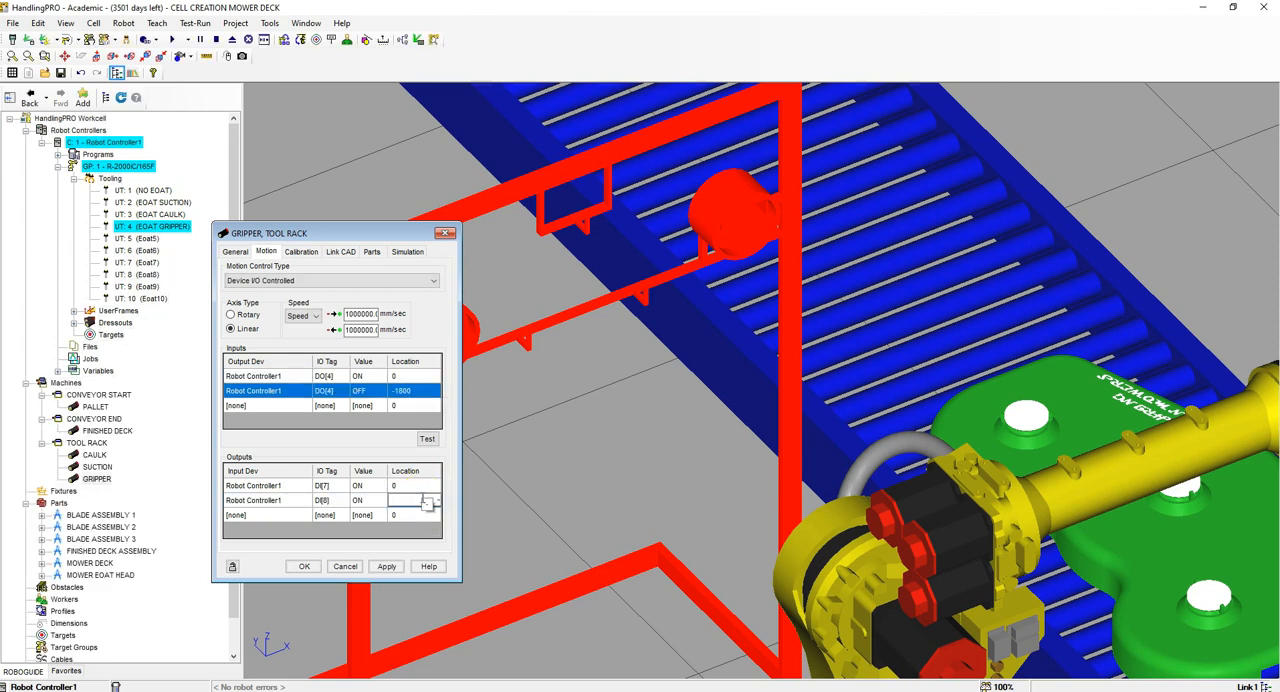
pyautogui.press('Return')
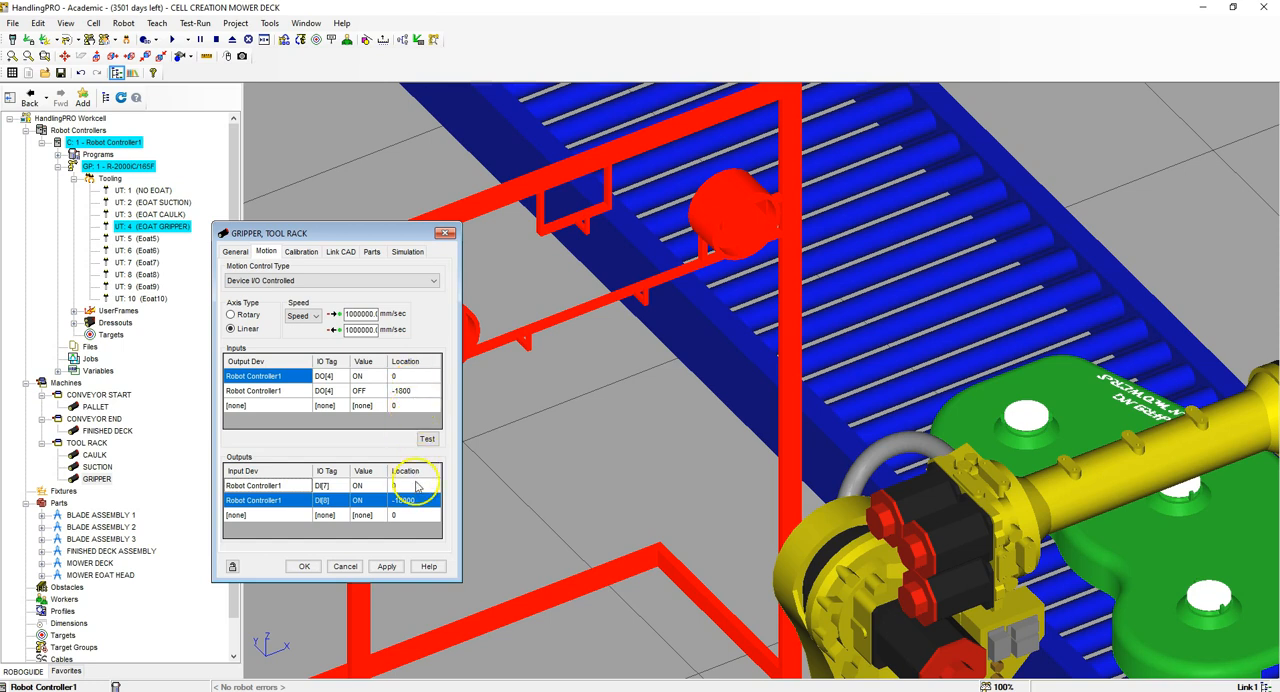
pyautogui.click(420, 499)
pyautogui.write('-180')
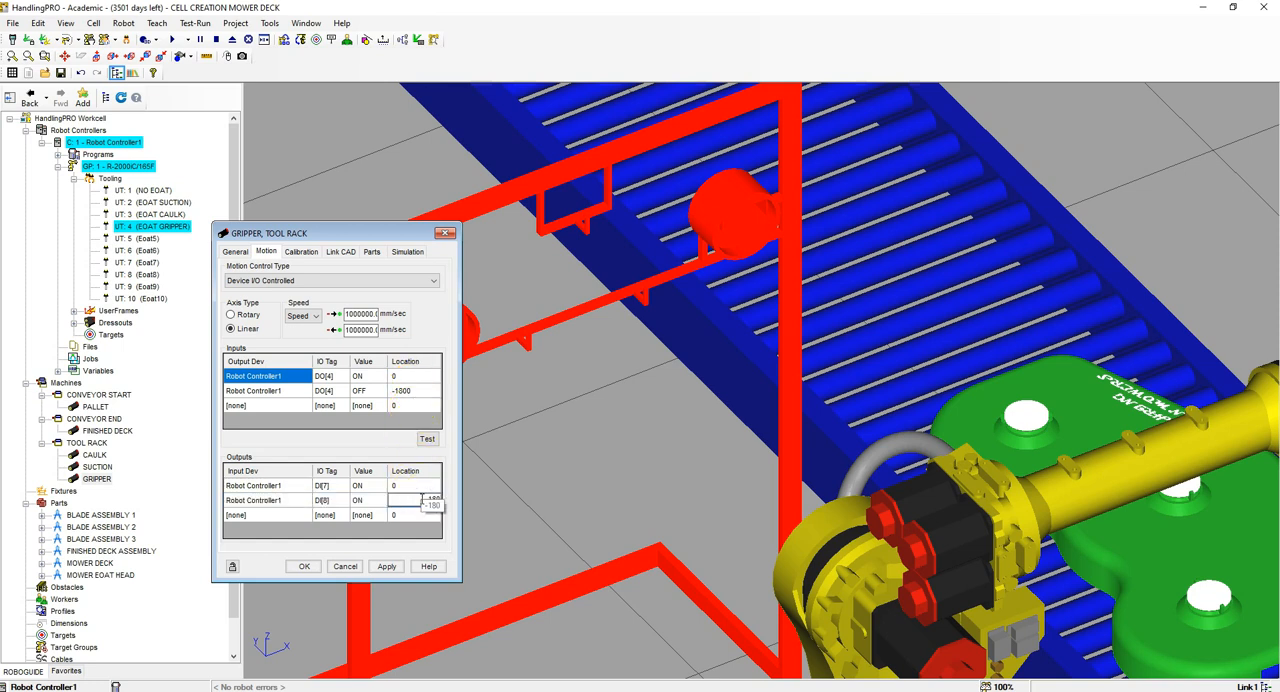
pyautogui.write('0')
pyautogui.press('Return')
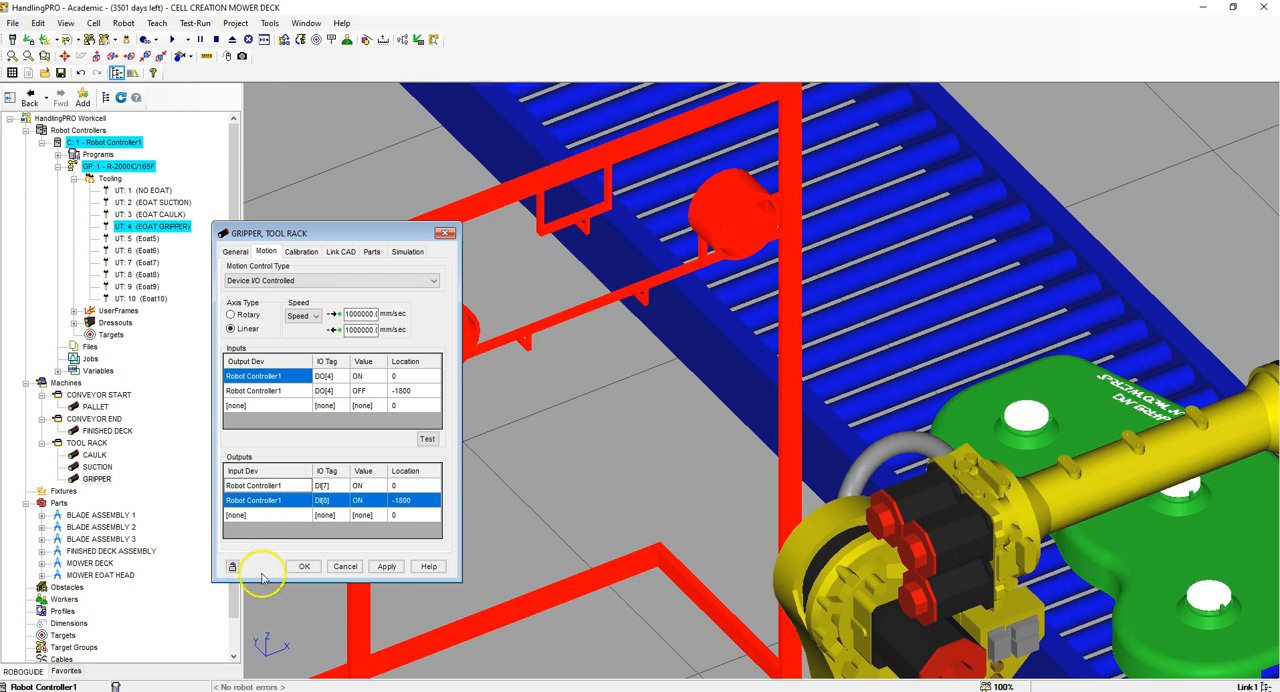
# Step: Confirm the GRIPPER link's motion settings and close its properties
pyautogui.click(304, 564)
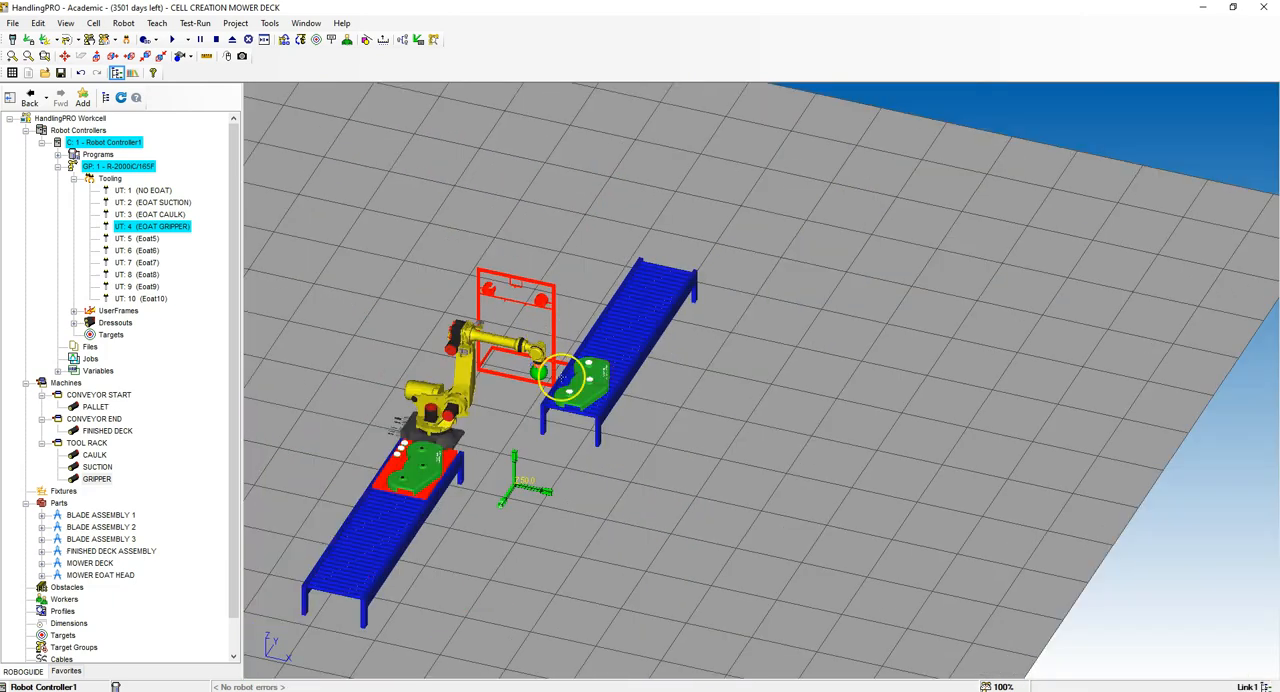
pyautogui.scroll(4, 467, 328)
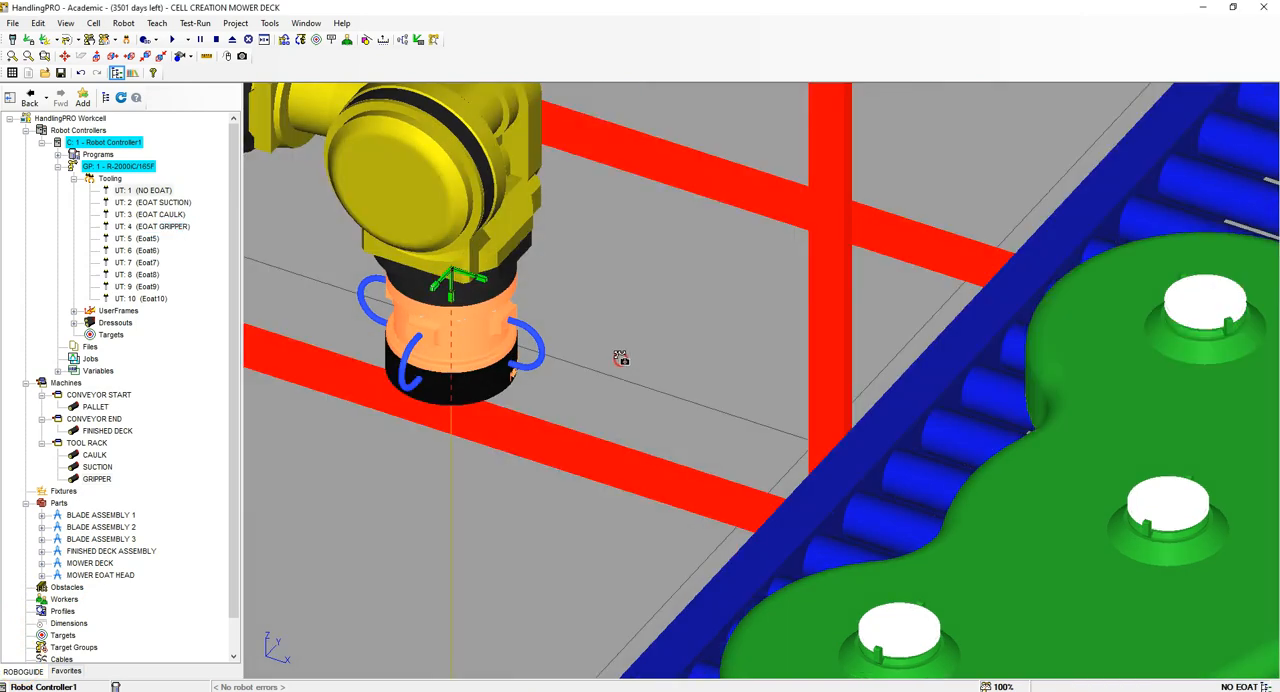
pyautogui.moveTo(620, 357); pyautogui.dragTo(425, 346, button='right')
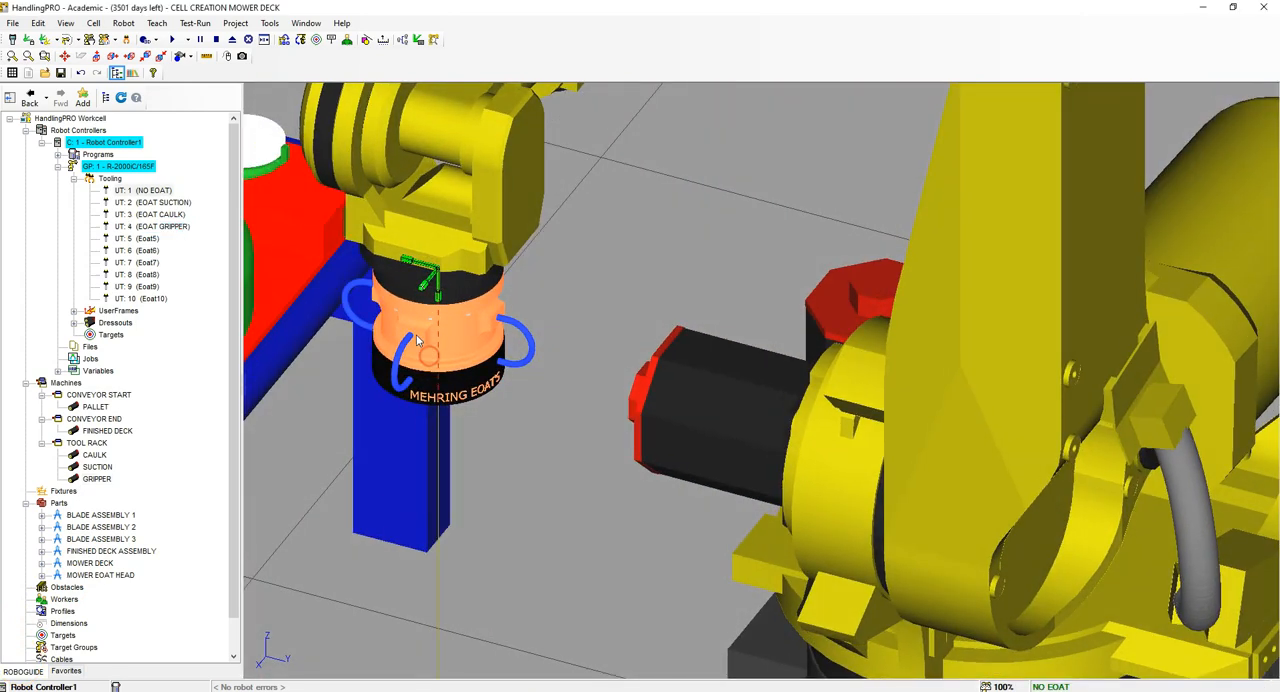
# Step: Assign the MOWER EOAT HEAD part to robot tool UT: 1 (NO EOAT) and apply it
pyautogui.doubleClick(156, 191)
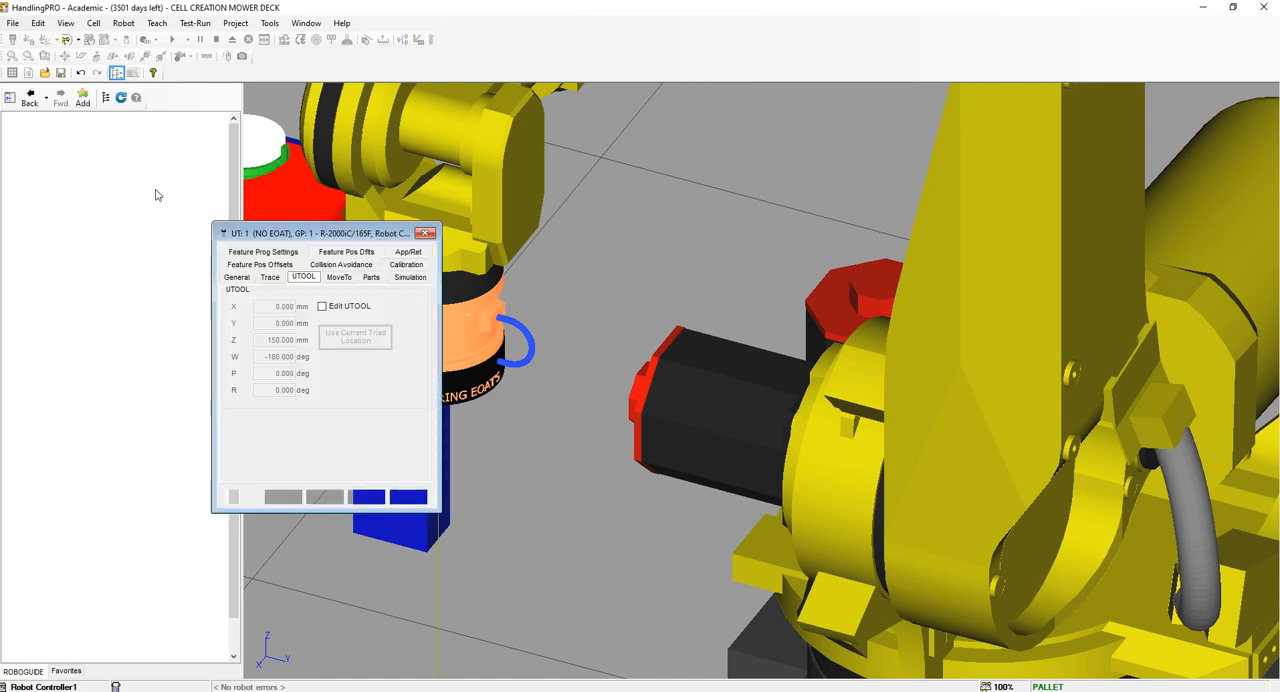
pyautogui.moveTo(337, 233); pyautogui.dragTo(565, 236)
pyautogui.click(598, 285)
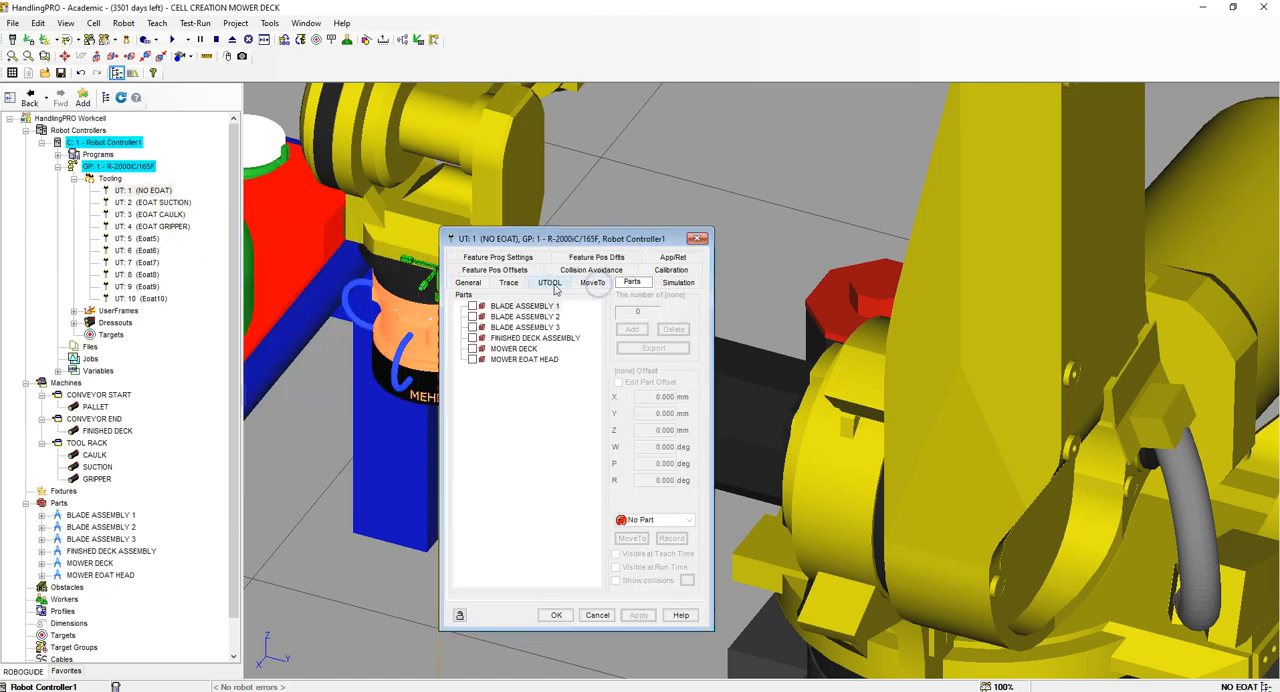
pyautogui.click(472, 359)
pyautogui.click(639, 616)
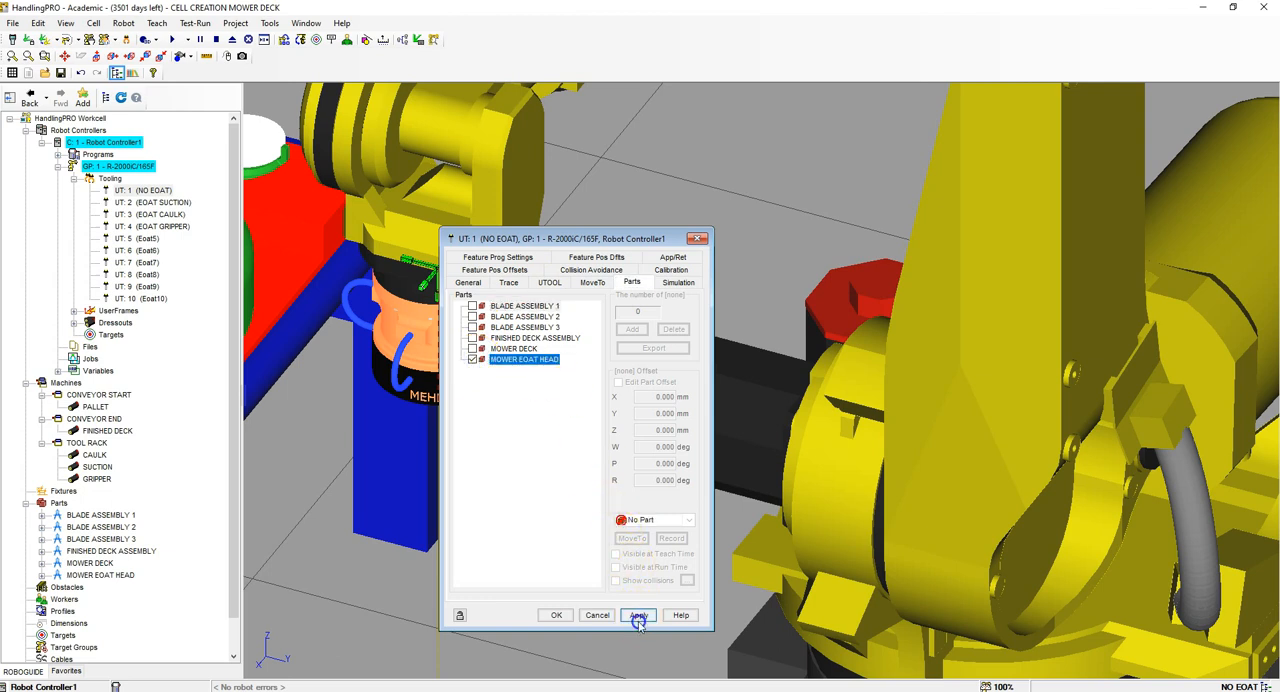
pyautogui.scroll(-5, 390, 345)
pyautogui.scroll(8, 392, 346)
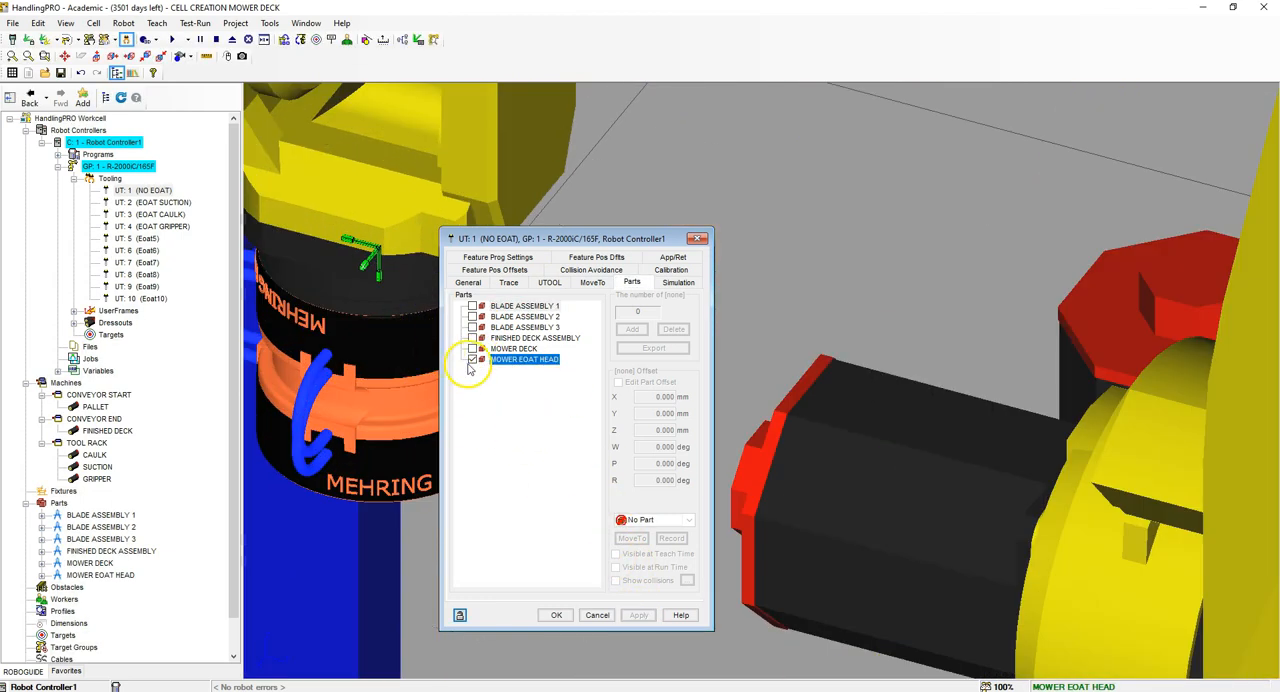
# Step: Enable offset editing for the MOWER EOAT HEAD on UT: 1 and set its W to 0 deg and Z to 0 mm
pyautogui.click(616, 385)
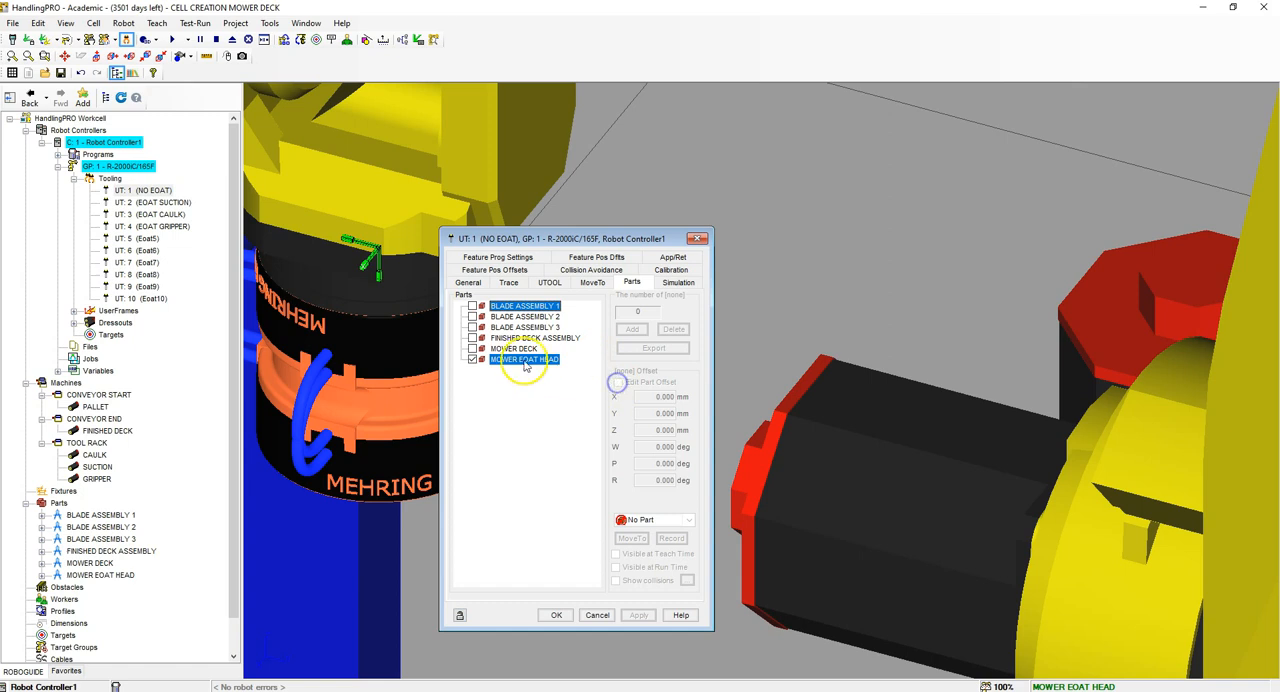
pyautogui.click(618, 382)
pyautogui.doubleClick(660, 446)
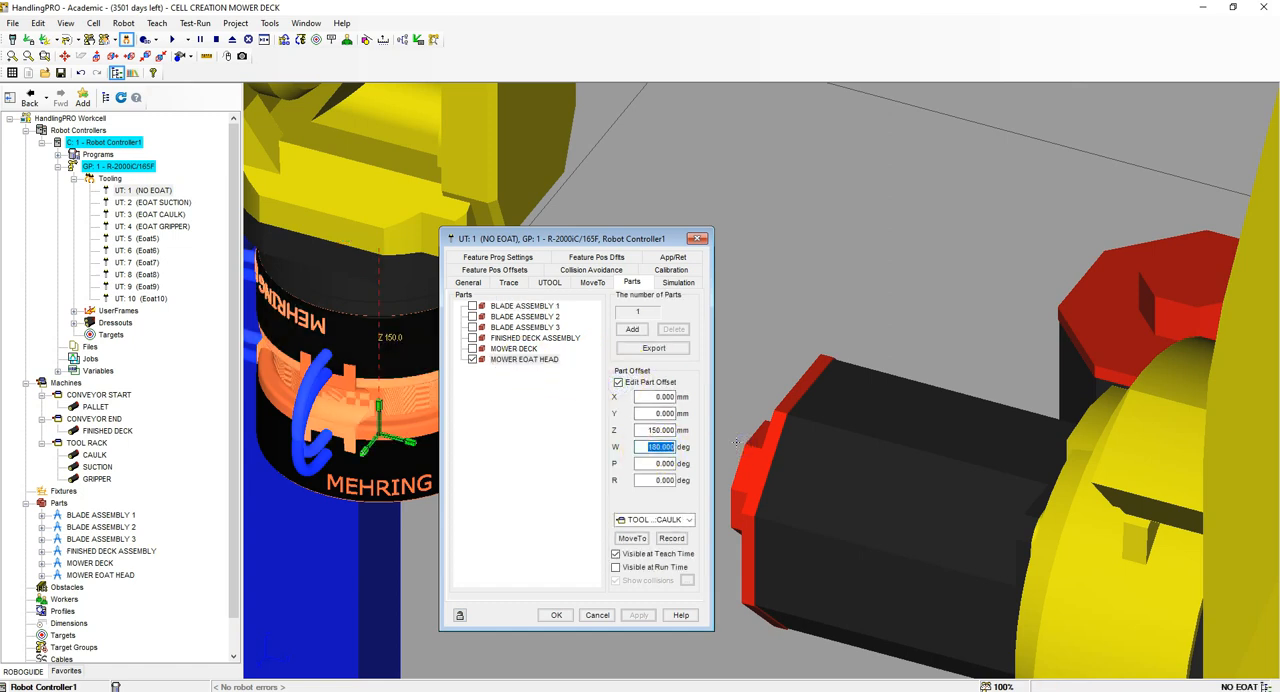
pyautogui.write('0')
pyautogui.press('Return')
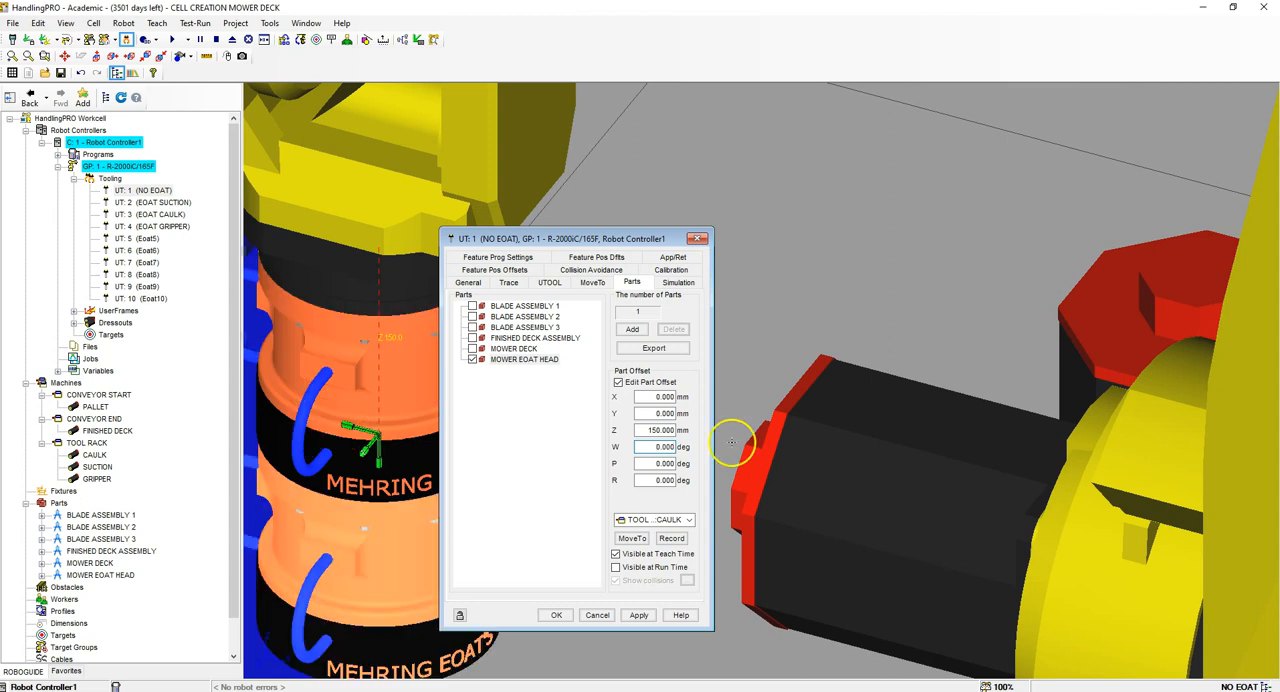
pyautogui.doubleClick(660, 429)
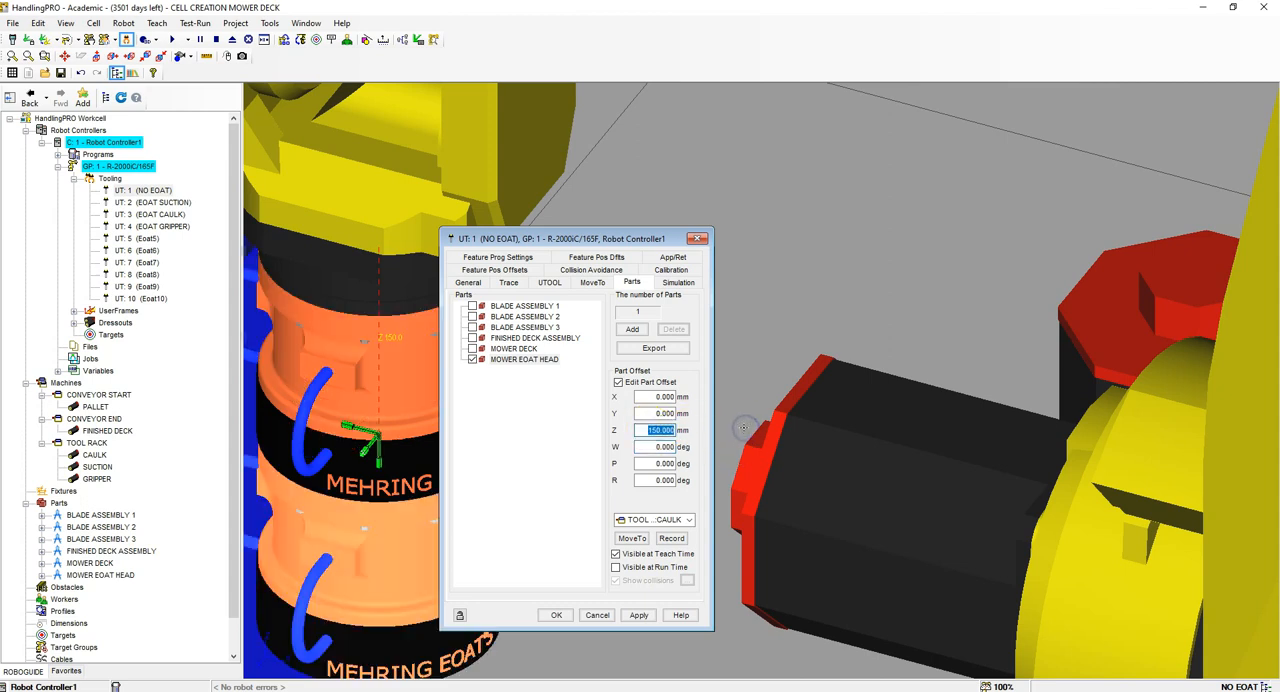
pyautogui.write('0')
pyautogui.press('Return')
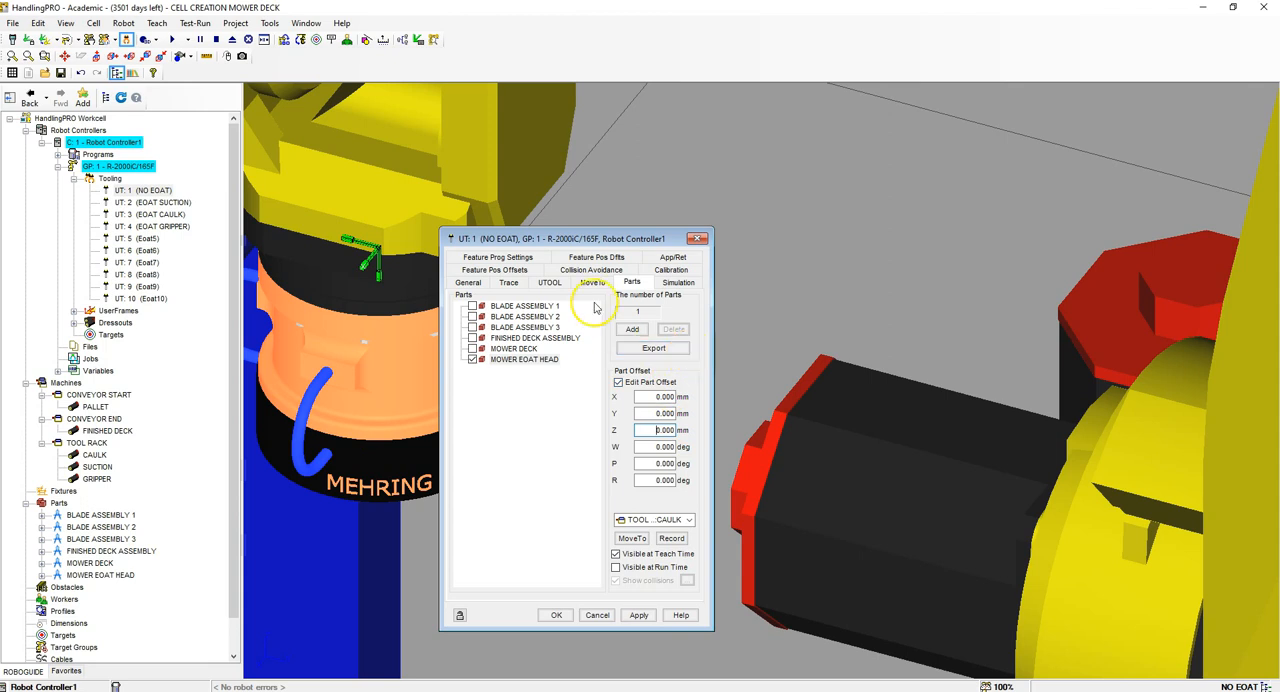
# Step: Turn off teach-time visibility of the MOWER EOAT HEAD on UT: 1 and confirm the tool's settings
pyautogui.moveTo(610, 243); pyautogui.dragTo(771, 223)
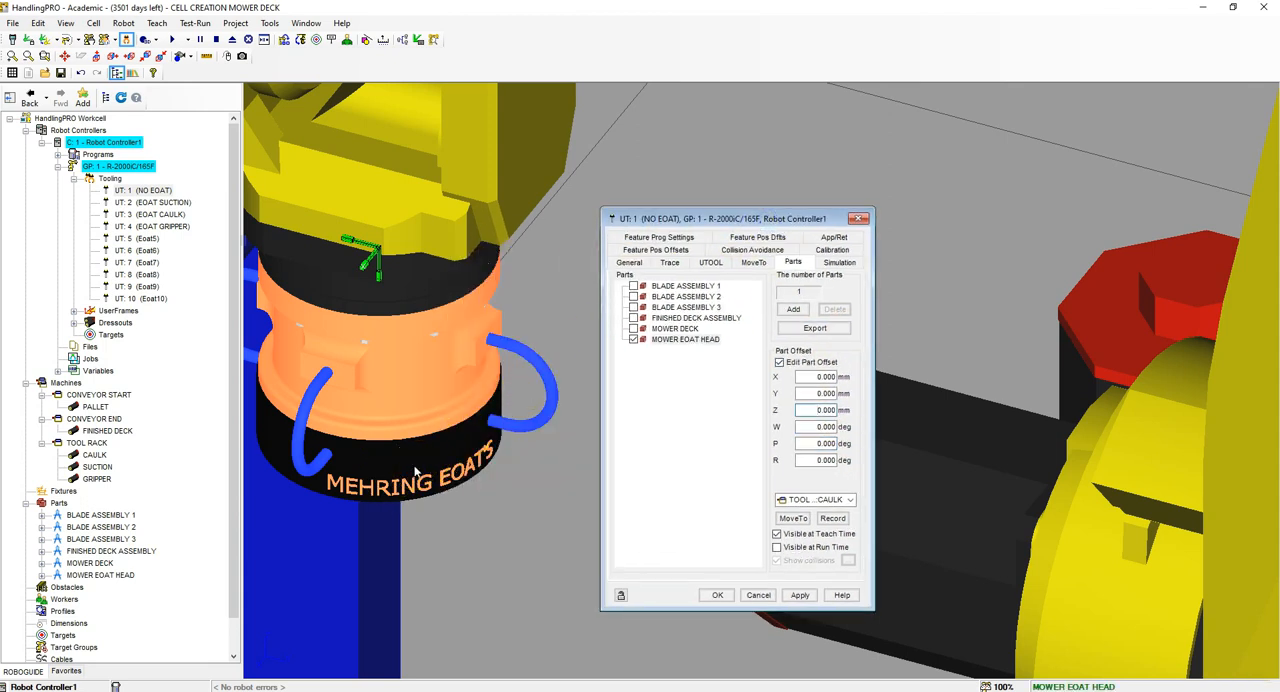
pyautogui.click(777, 534)
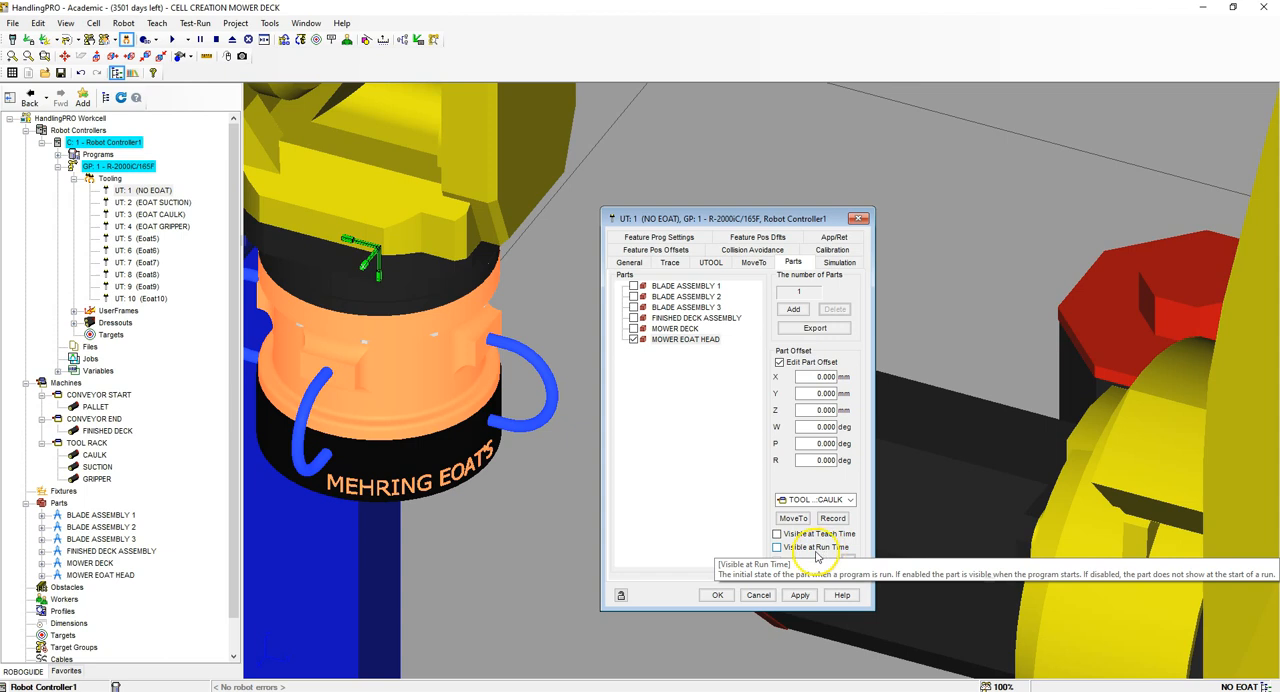
pyautogui.click(800, 595)
pyautogui.click(717, 594)
# Step: Open the CAULK link's motion settings and test its DO[2] ON input row to move the link to location 0
pyautogui.moveTo(586, 446); pyautogui.dragTo(748, 416, button='right')
pyautogui.scroll(-8, 748, 416)
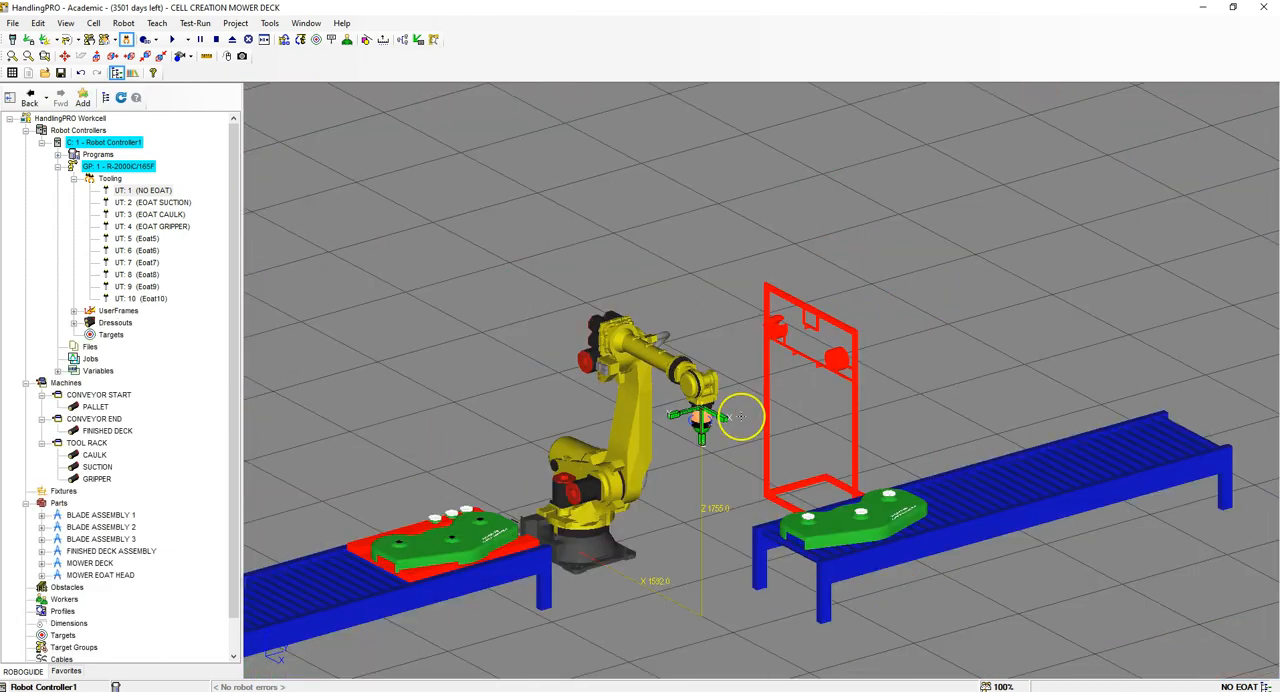
pyautogui.scroll(6, 741, 416)
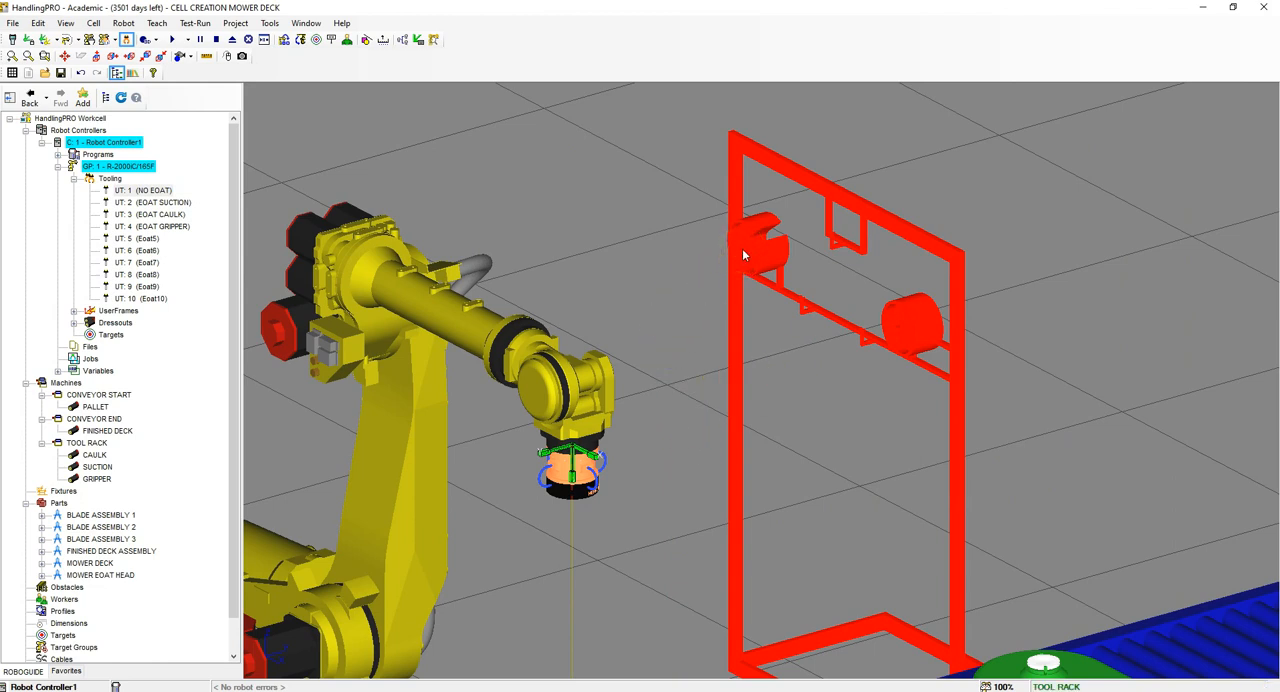
pyautogui.scroll(-6, 742, 248)
pyautogui.moveTo(795, 400); pyautogui.dragTo(793, 329, button='right')
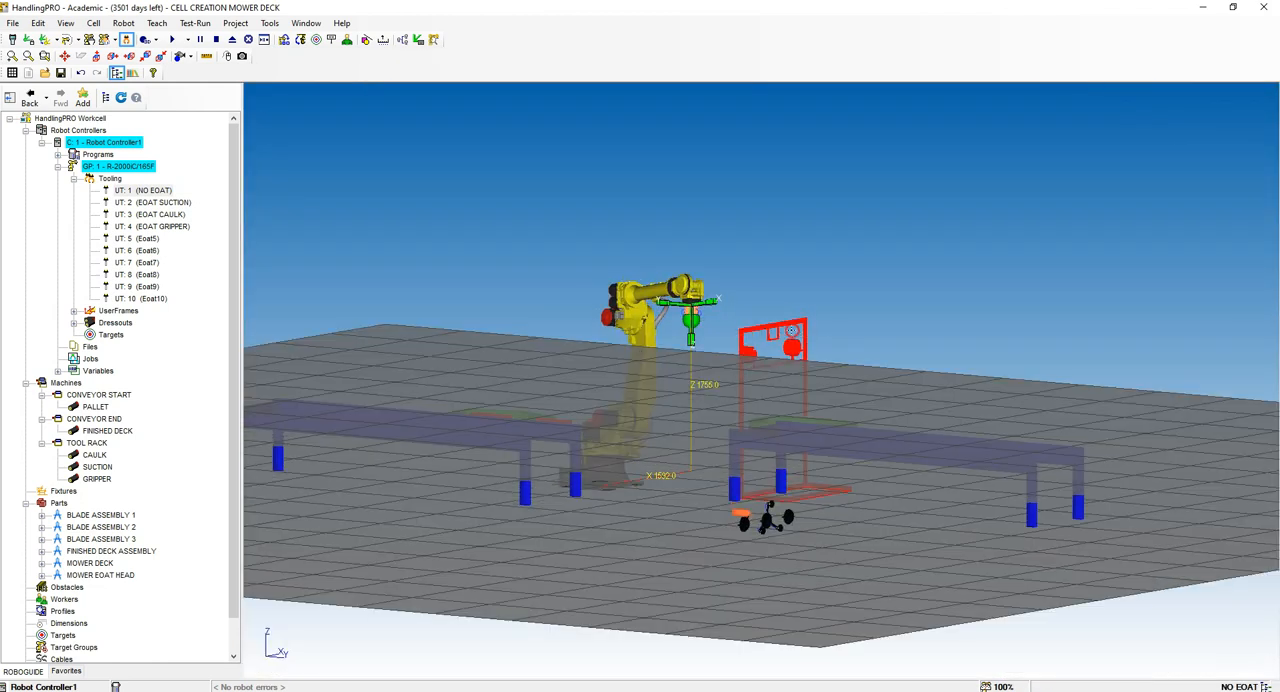
pyautogui.scroll(6, 749, 535)
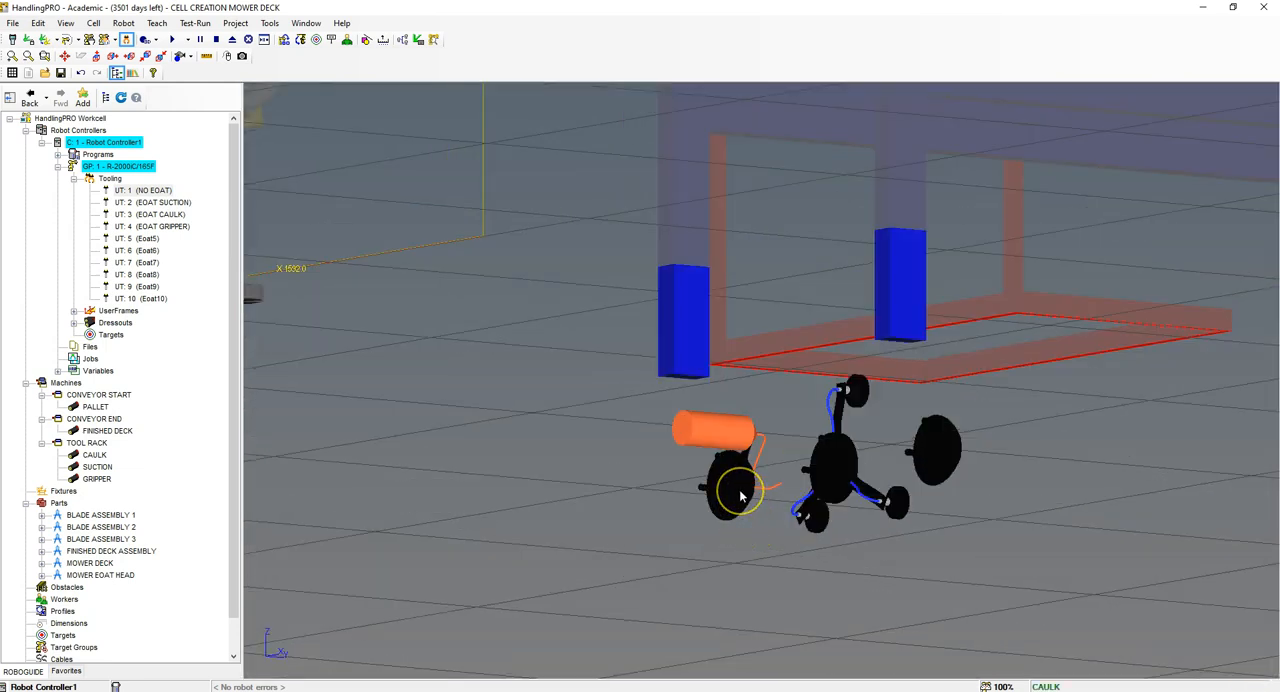
pyautogui.doubleClick(741, 496)
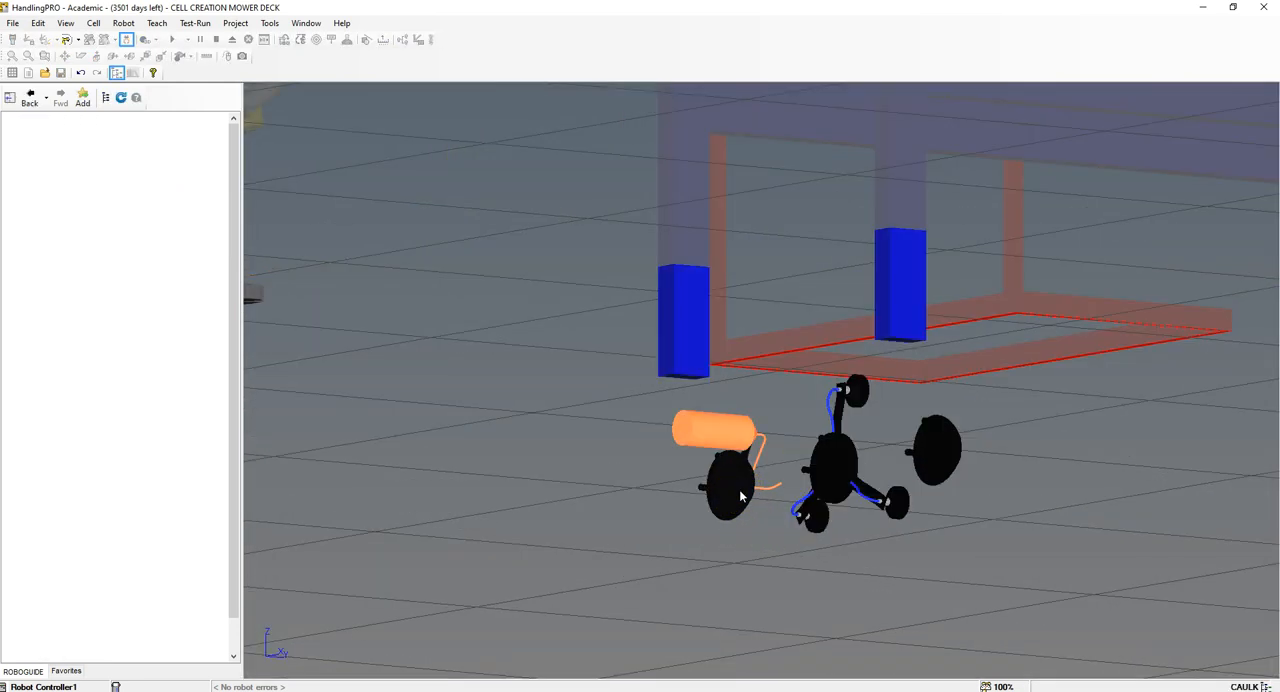
pyautogui.doubleClick(800, 375)
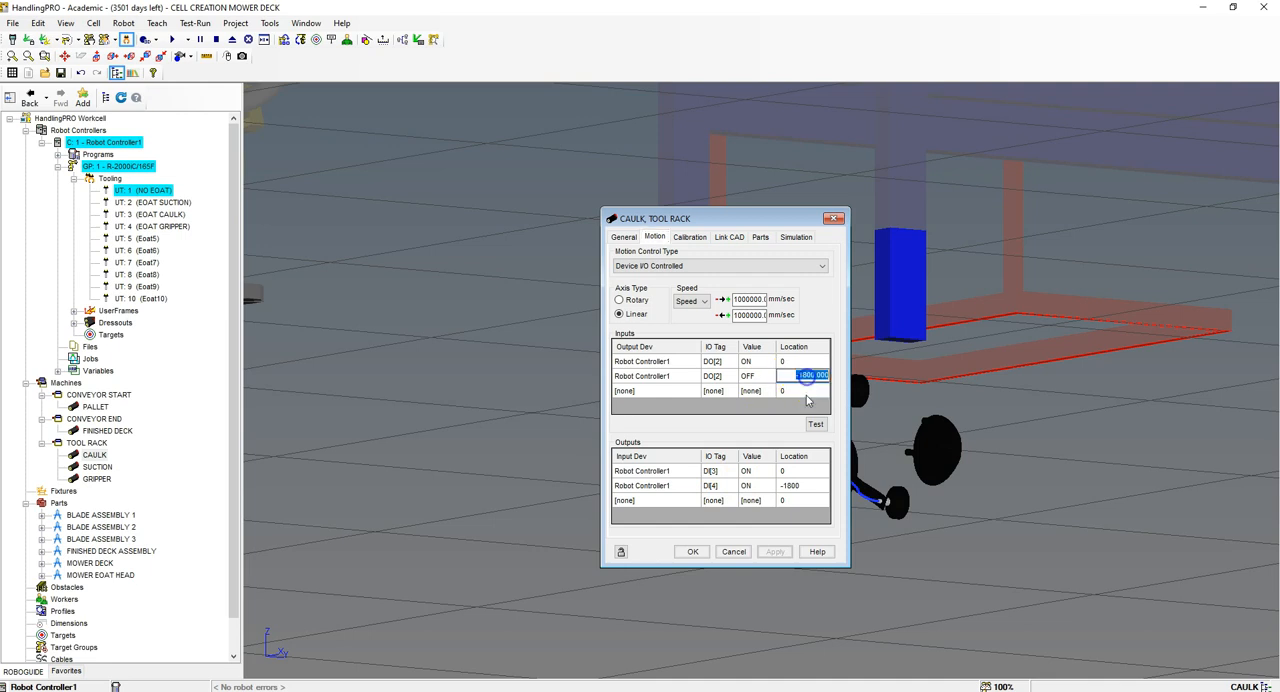
pyautogui.press('Return')
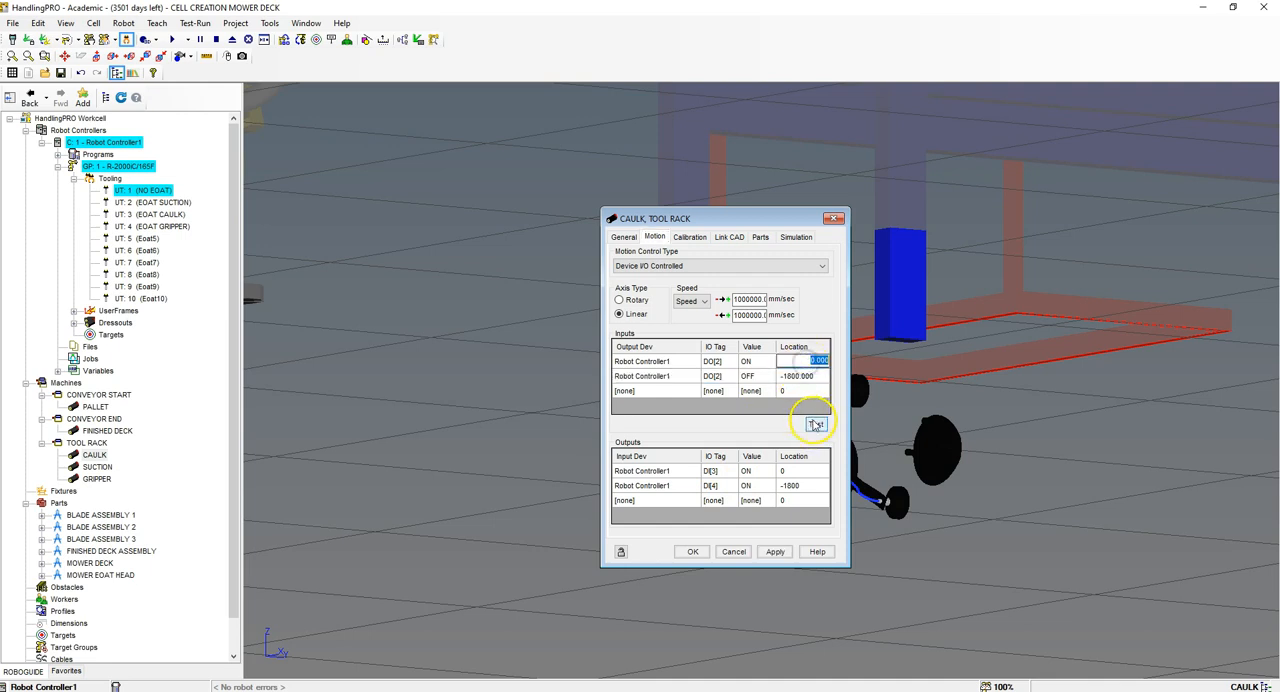
pyautogui.click(816, 424)
pyautogui.scroll(-6, 937, 395)
pyautogui.scroll(4, 887, 223)
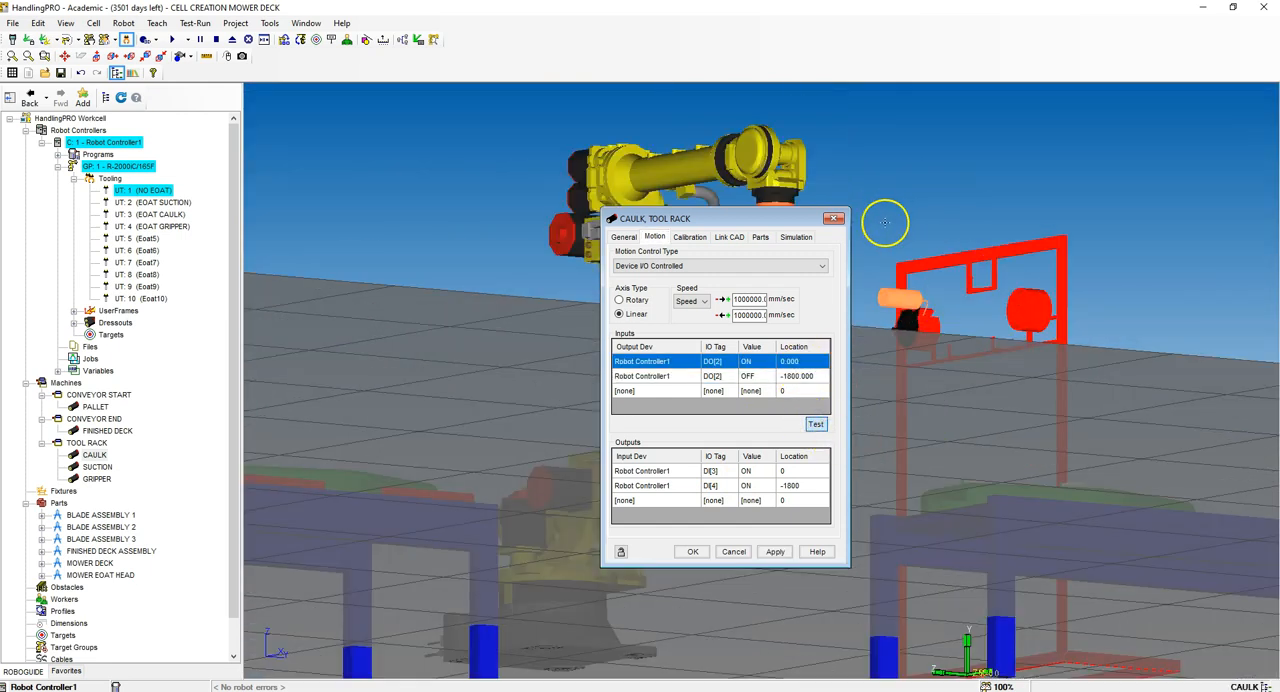
pyautogui.scroll(3, 926, 277)
pyautogui.moveTo(958, 313); pyautogui.dragTo(884, 356, button='right')
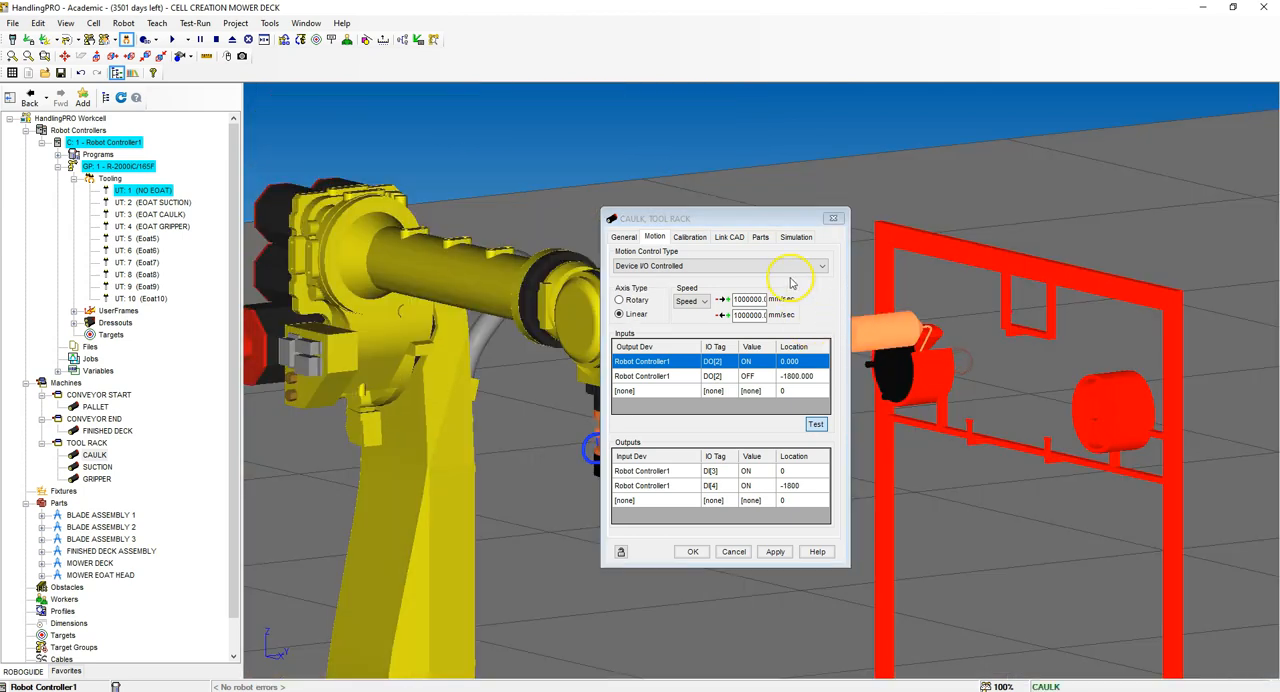
# Step: Move the robot with the NO EOAT tool to the MOWER EOAT HEAD part on the CAULK link
pyautogui.click(759, 238)
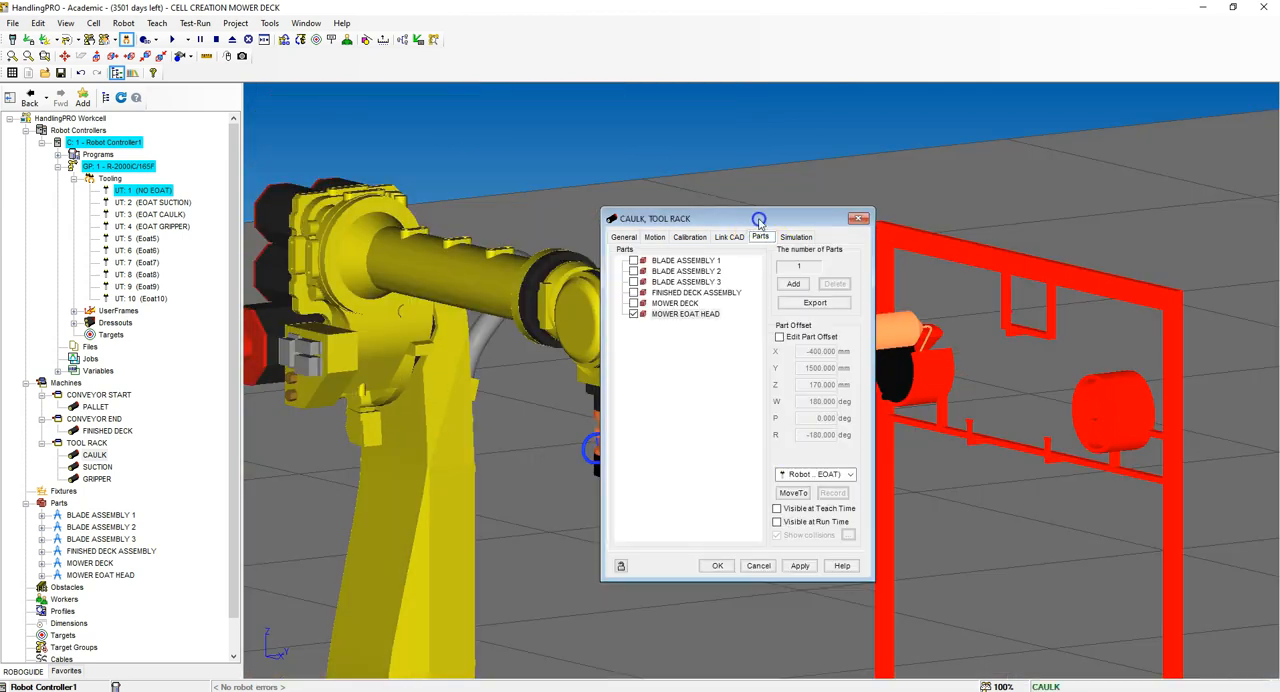
pyautogui.moveTo(759, 220); pyautogui.dragTo(1134, 198)
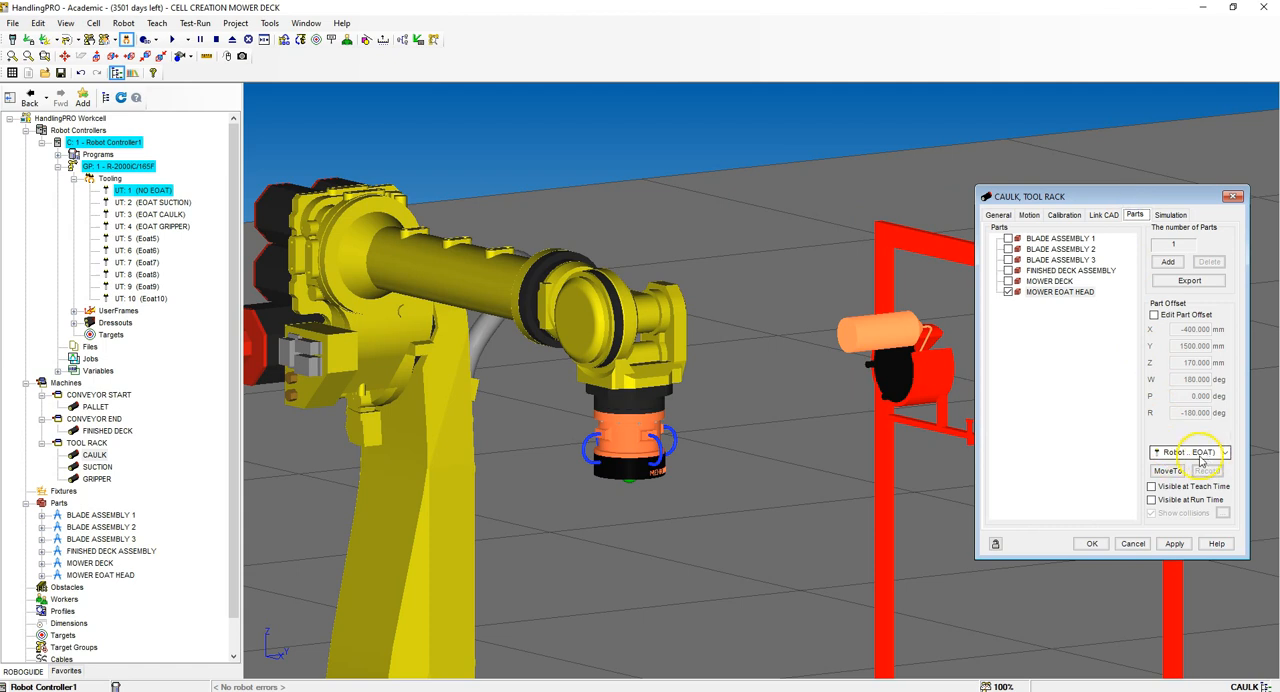
pyautogui.click(1225, 453)
pyautogui.click(1205, 455)
pyautogui.click(1167, 471)
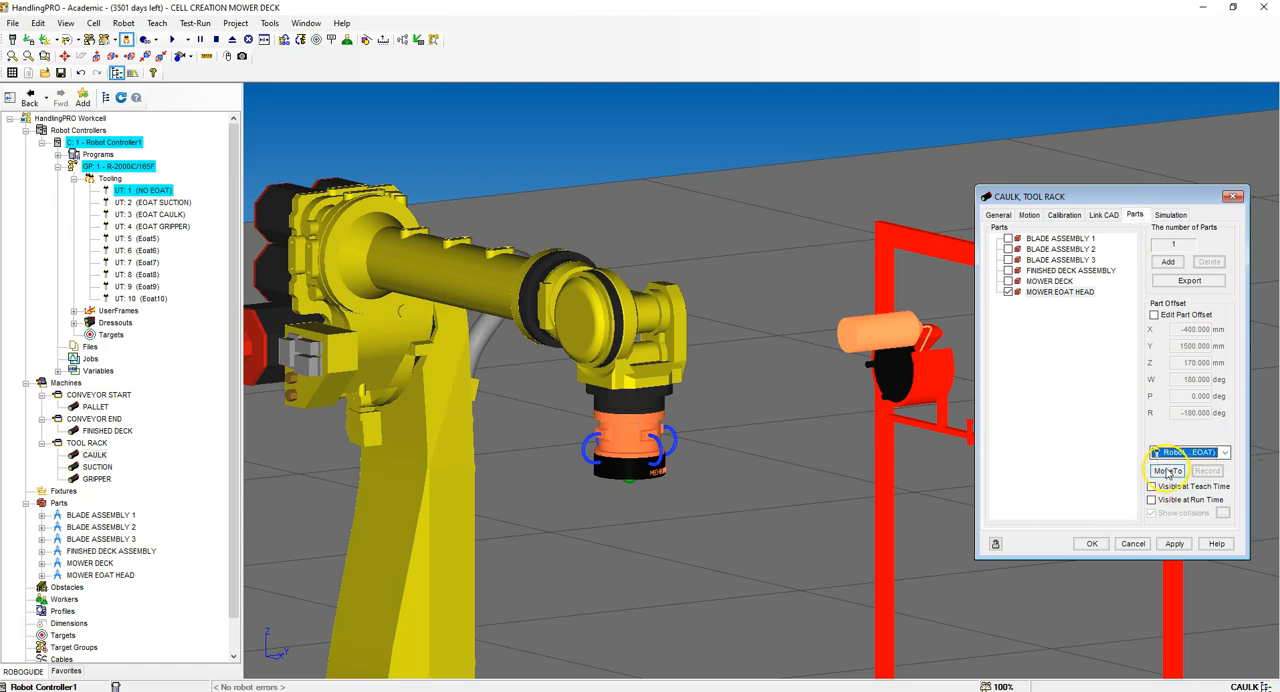
pyautogui.click(1167, 474)
# Step: Examine from several angles how the robot's tool head meets the CAULK tool at the rack
pyautogui.moveTo(935, 396); pyautogui.dragTo(900, 478, button='right')
pyautogui.scroll(4, 856, 333)
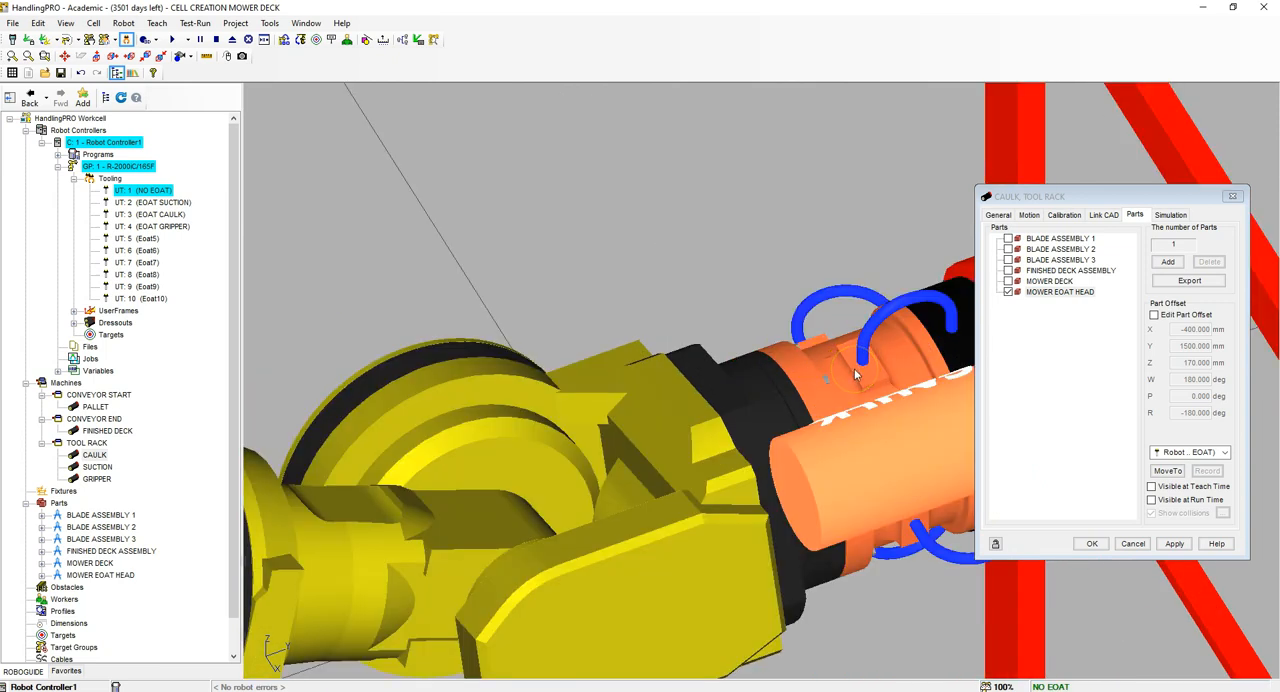
pyautogui.scroll(-3, 779, 335)
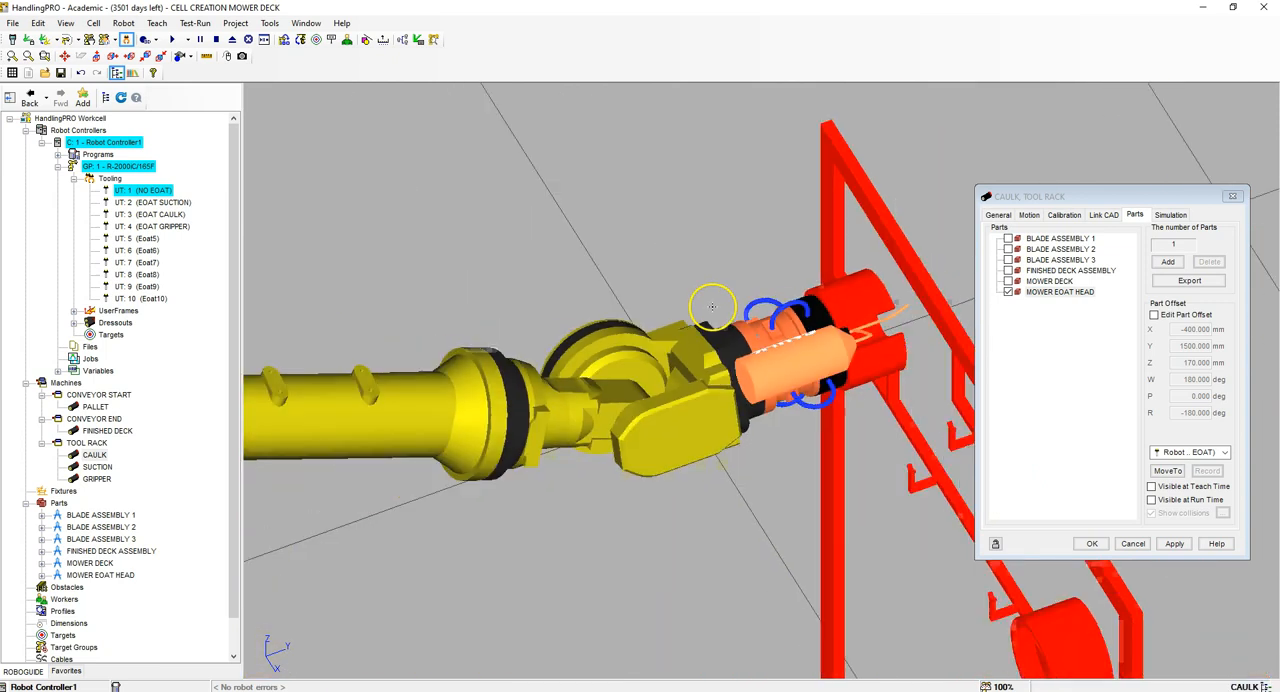
pyautogui.scroll(3, 793, 325)
pyautogui.scroll(-3, 757, 322)
pyautogui.scroll(3, 757, 322)
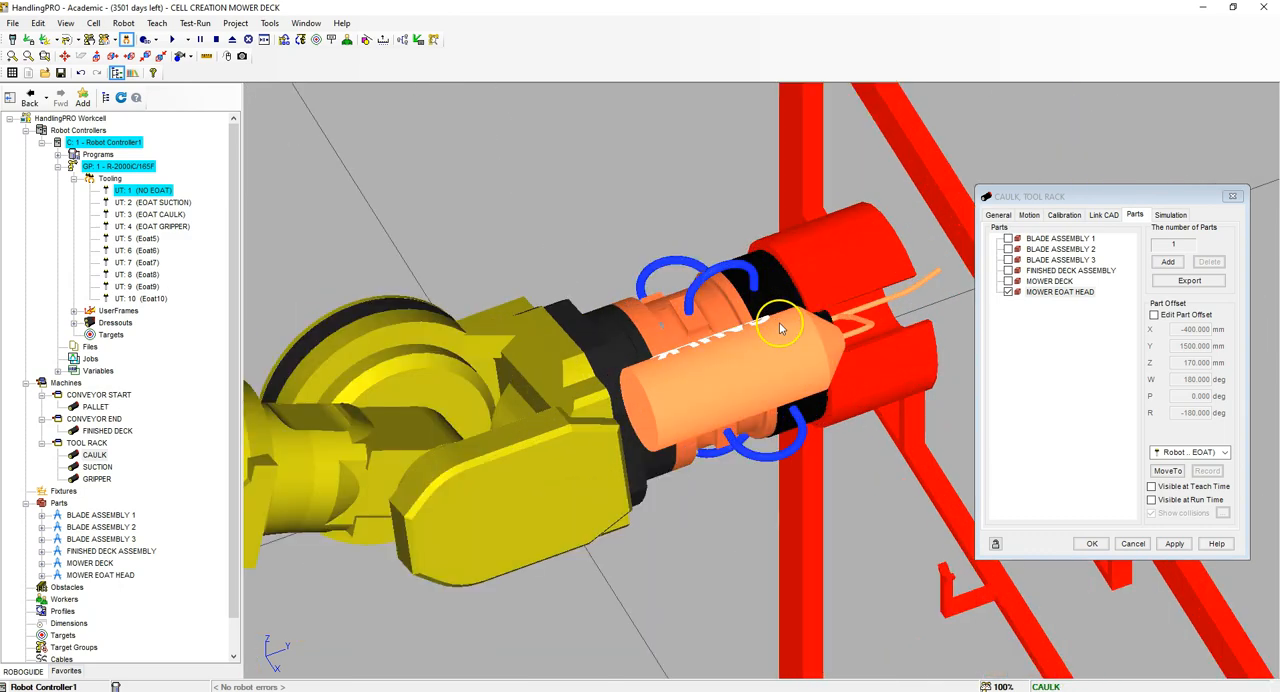
pyautogui.scroll(1, 729, 298)
pyautogui.moveTo(729, 298); pyautogui.dragTo(965, 274, button='right')
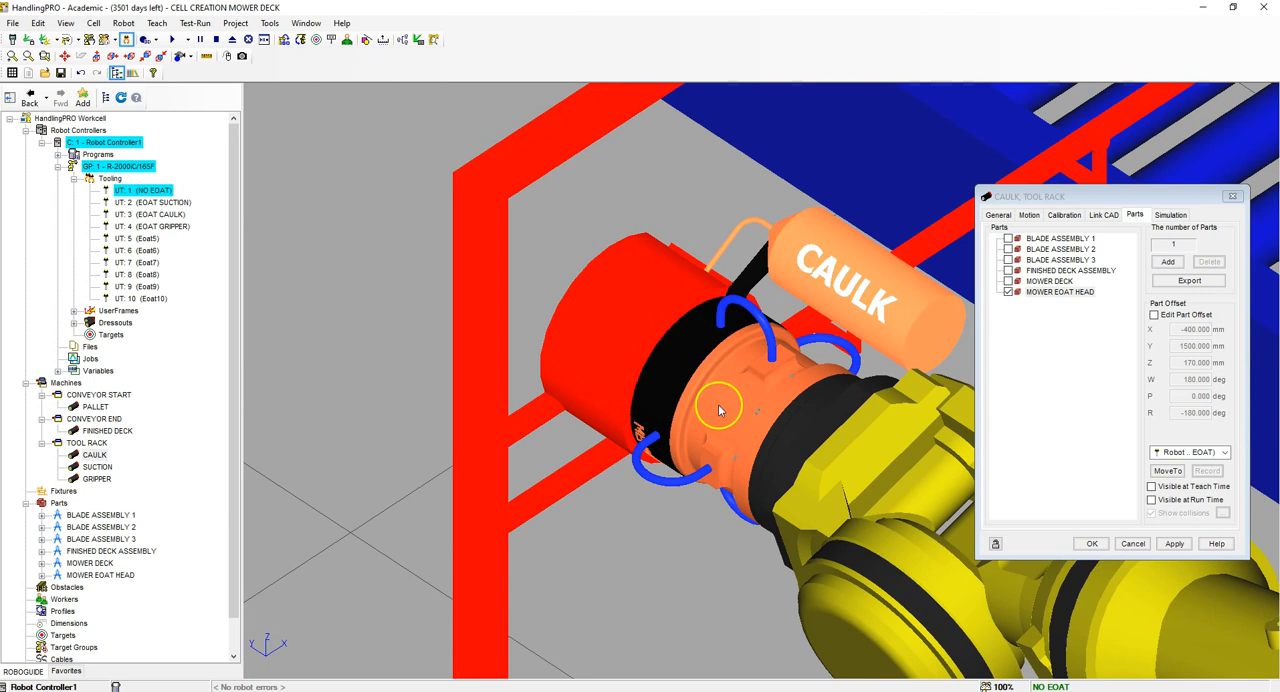
pyautogui.scroll(-3, 707, 373)
pyautogui.scroll(2, 707, 373)
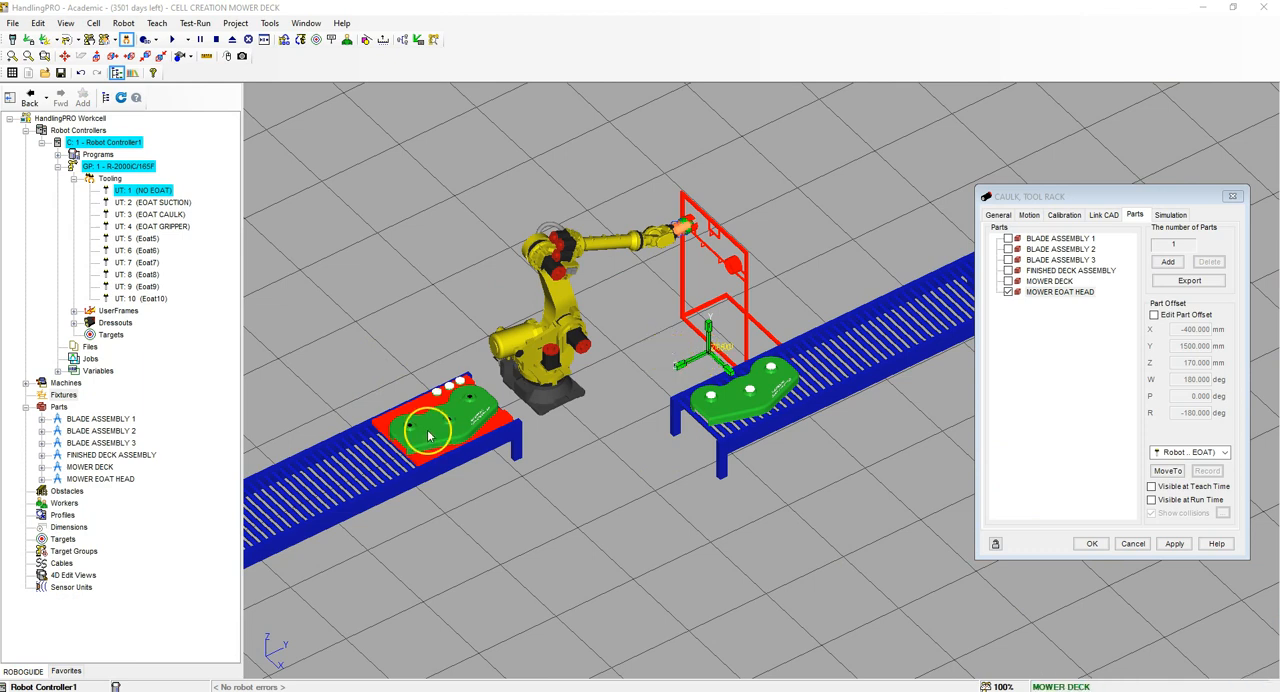
# Step: Add the Operation_Panel01 obstacle from the CAD library's operators category and apply the pending changes to the CAULK link
pyautogui.click(64, 492)
pyautogui.rightClick(64, 492)
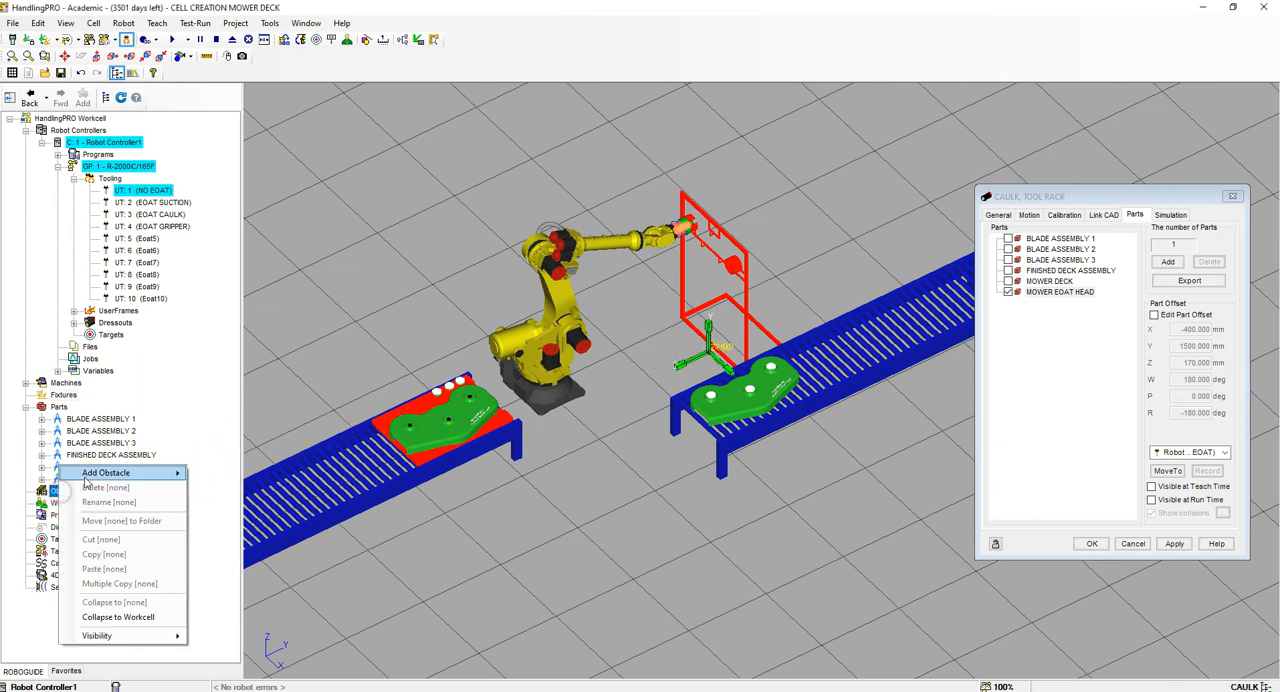
pyautogui.moveTo(86, 476)
pyautogui.click(237, 471)
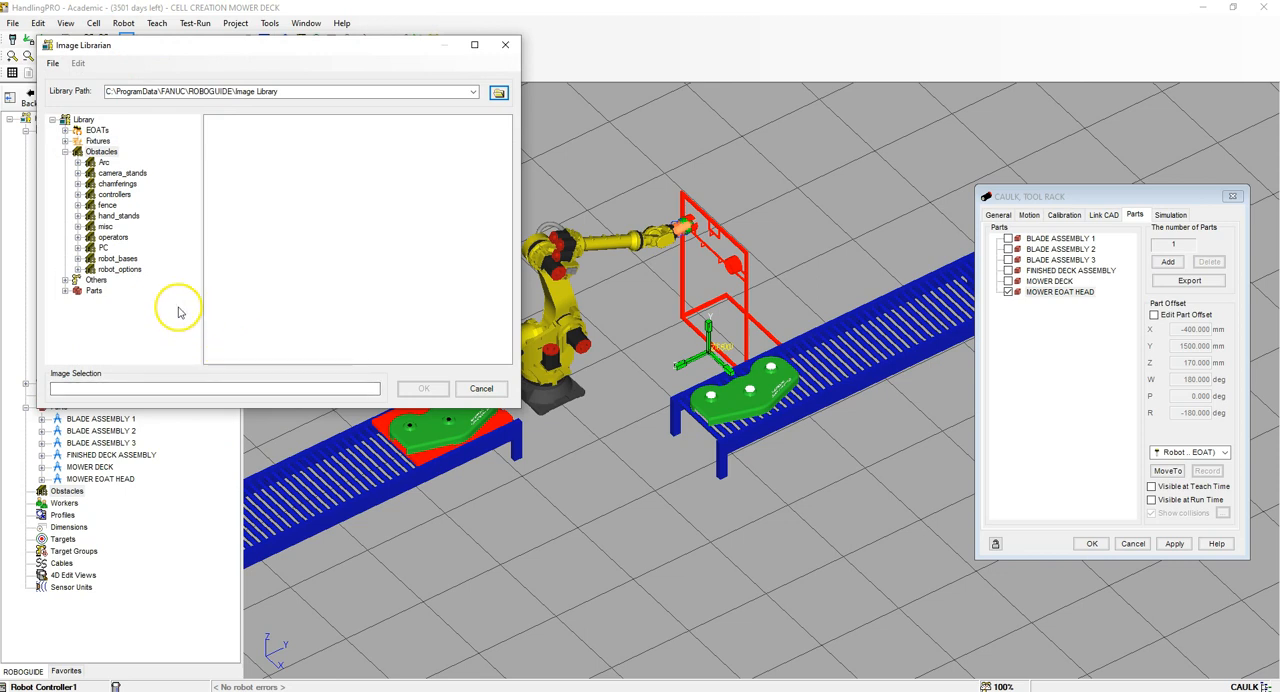
pyautogui.click(79, 238)
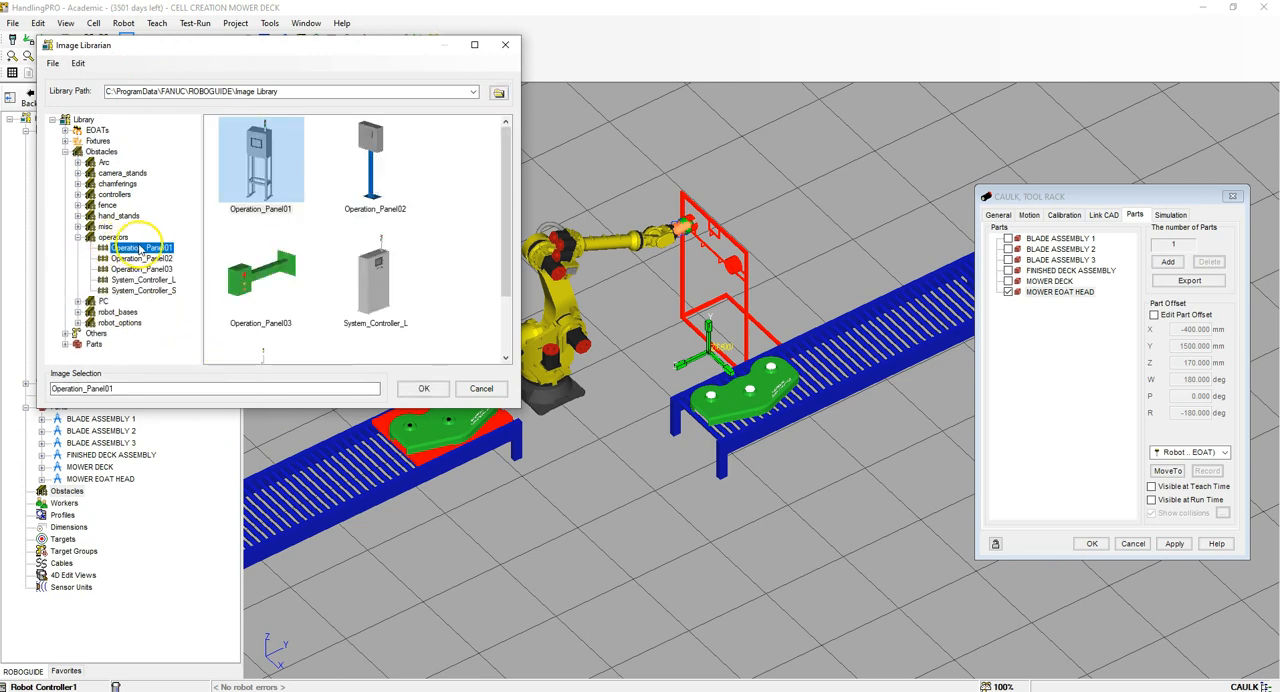
pyautogui.click(262, 180)
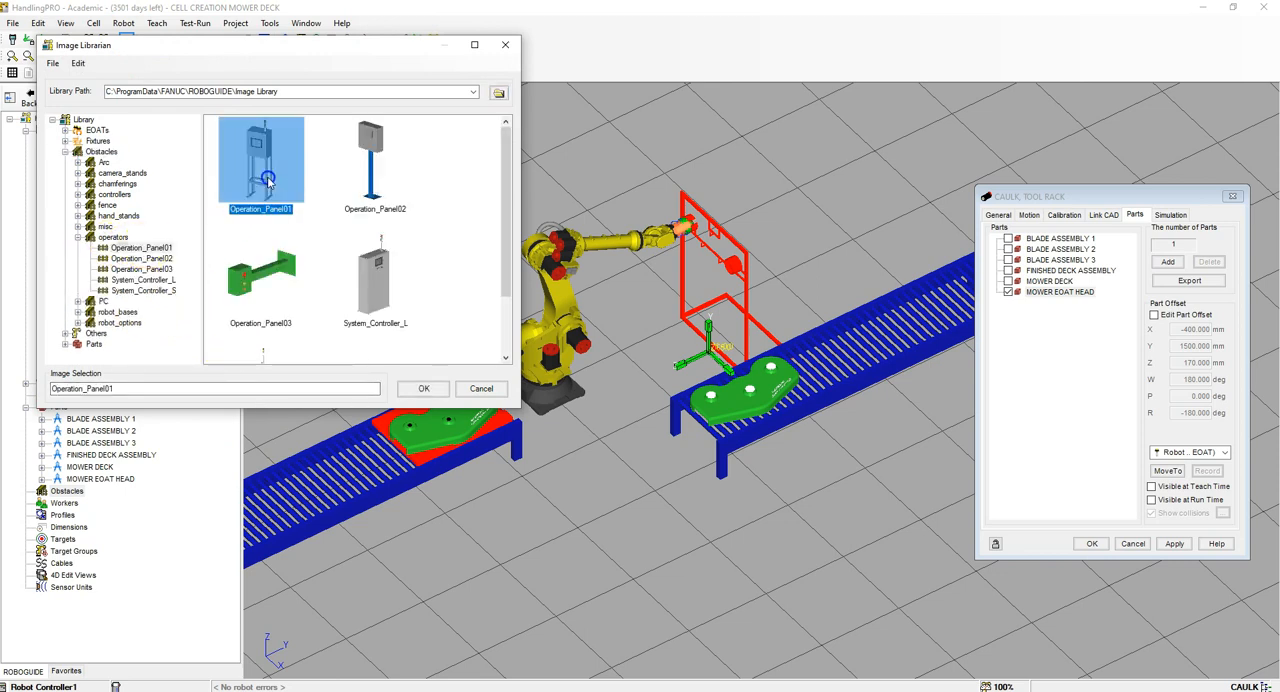
pyautogui.click(421, 386)
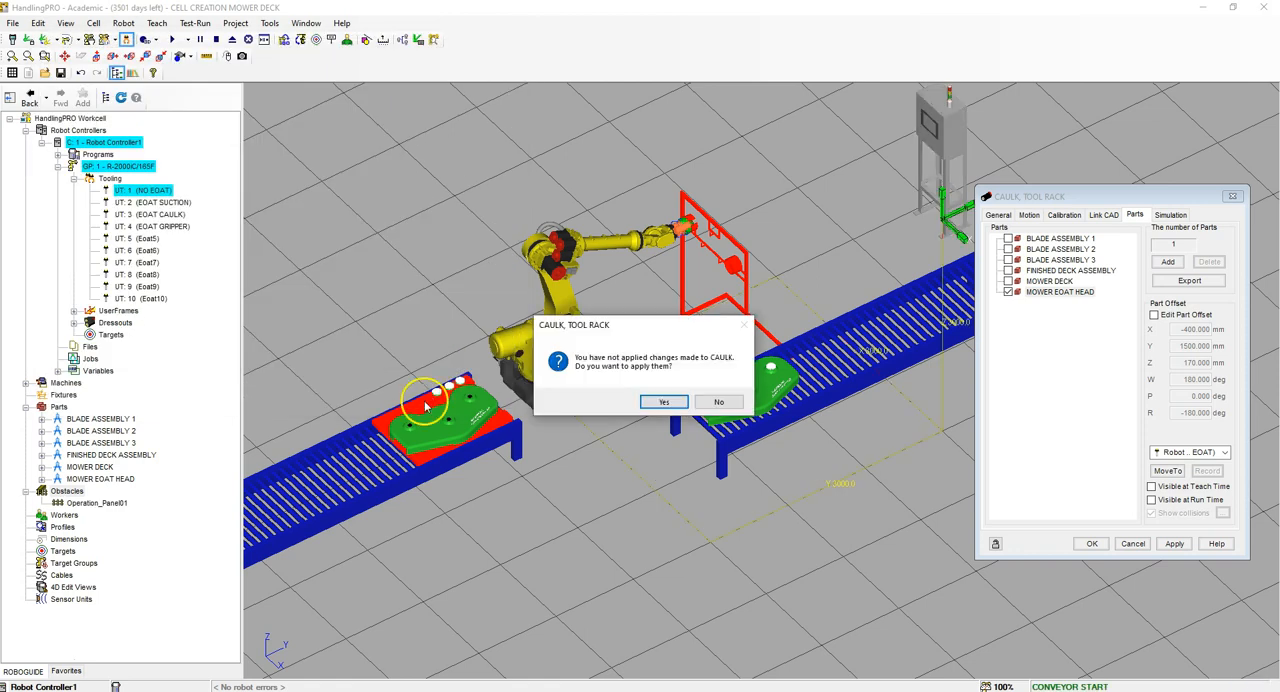
pyautogui.click(663, 401)
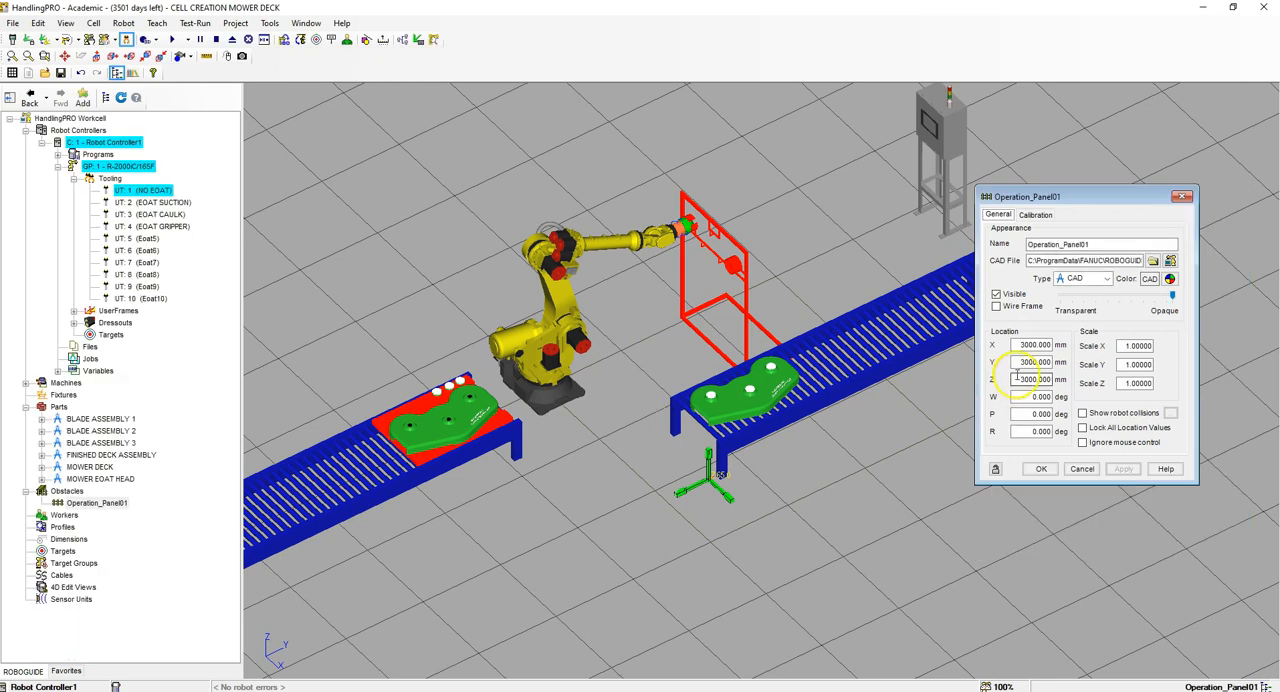
# Step: Set the operation panel's location to X 1200, Y -2350 and Z 0 mm and apply it
pyautogui.moveTo(1148, 200); pyautogui.dragTo(374, 288)
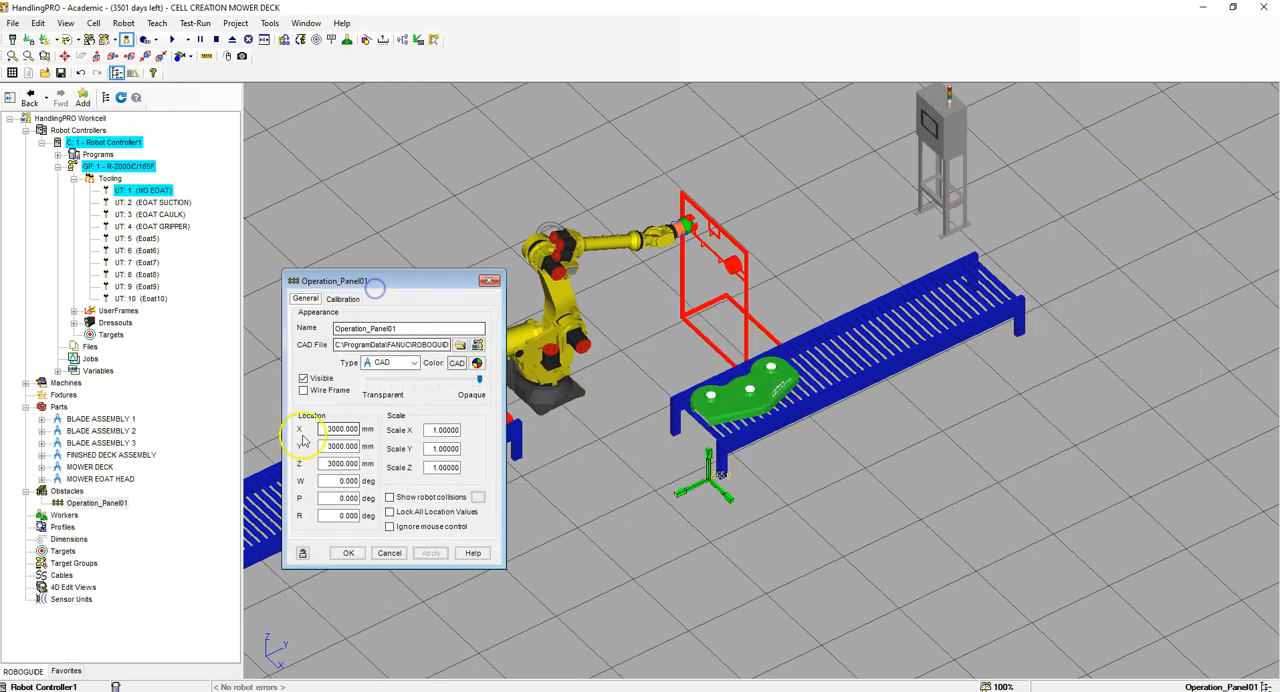
pyautogui.moveTo(326, 429); pyautogui.dragTo(387, 430)
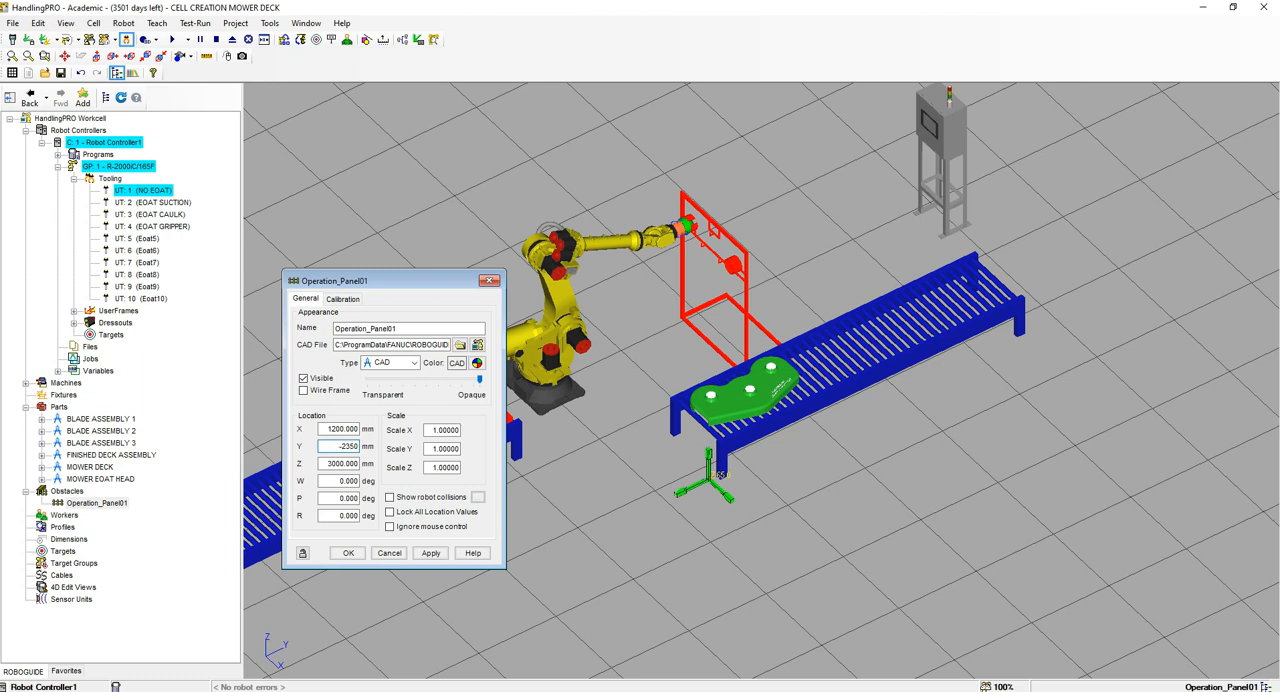
pyautogui.press('Tab')
pyautogui.write('0')
pyautogui.press('Return')
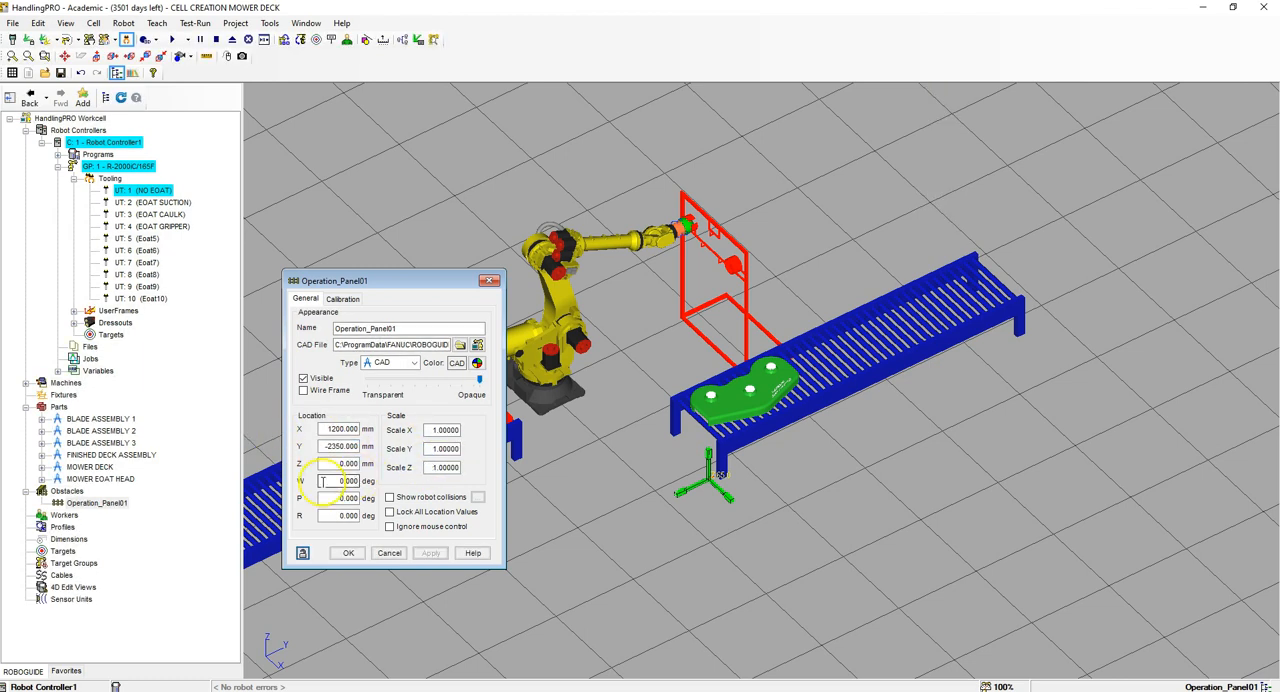
# Step: Rotate the operation panel to R 90 degrees and lock all its location values
pyautogui.scroll(-6, 806, 374)
pyautogui.scroll(6, 806, 374)
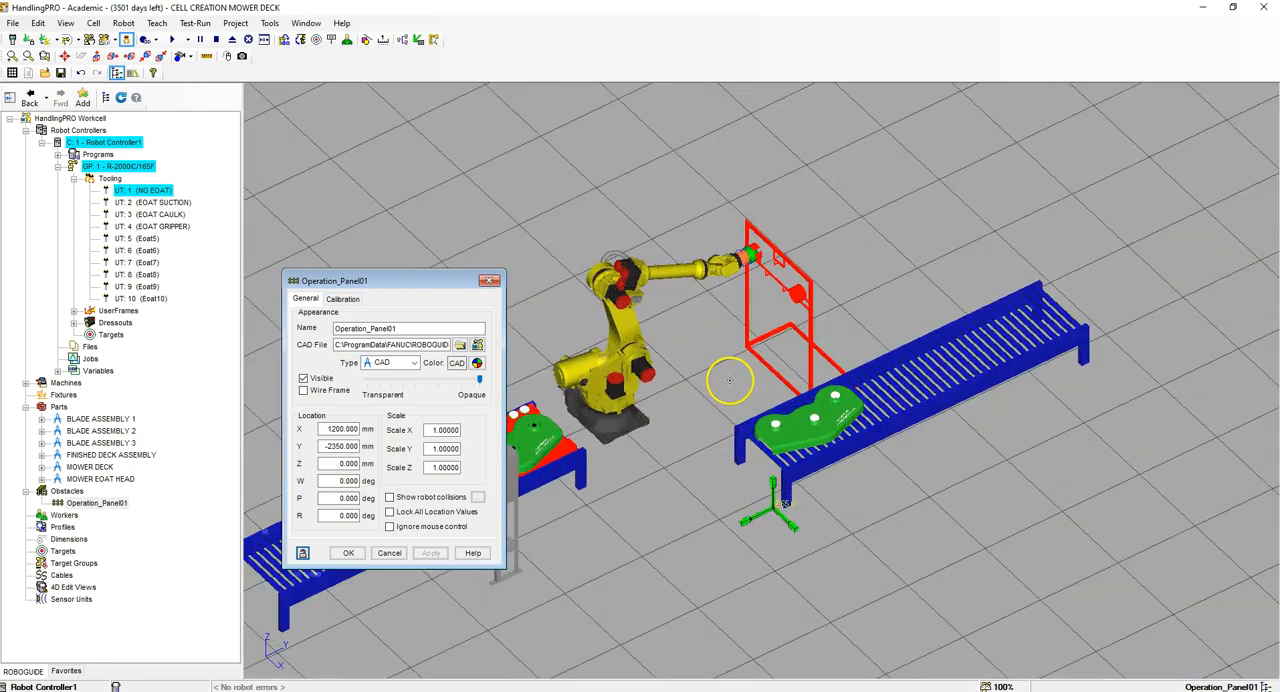
pyautogui.scroll(-3, 734, 380)
pyautogui.scroll(3, 608, 434)
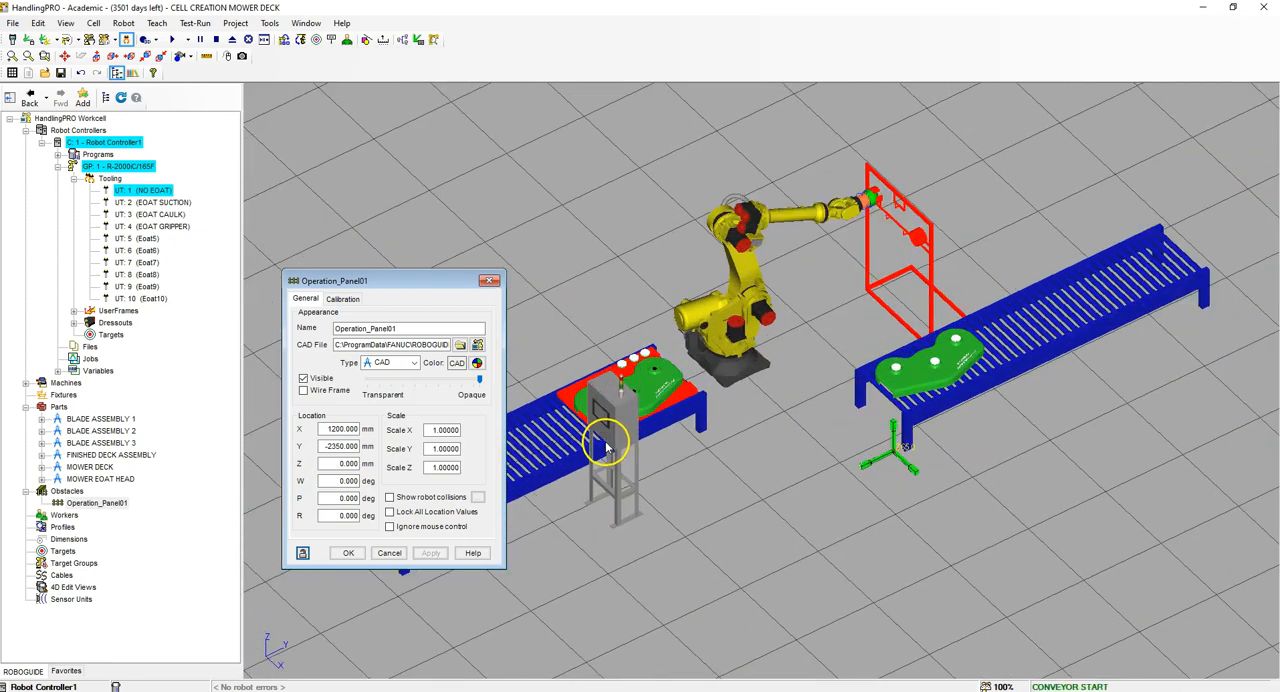
pyautogui.click(343, 515)
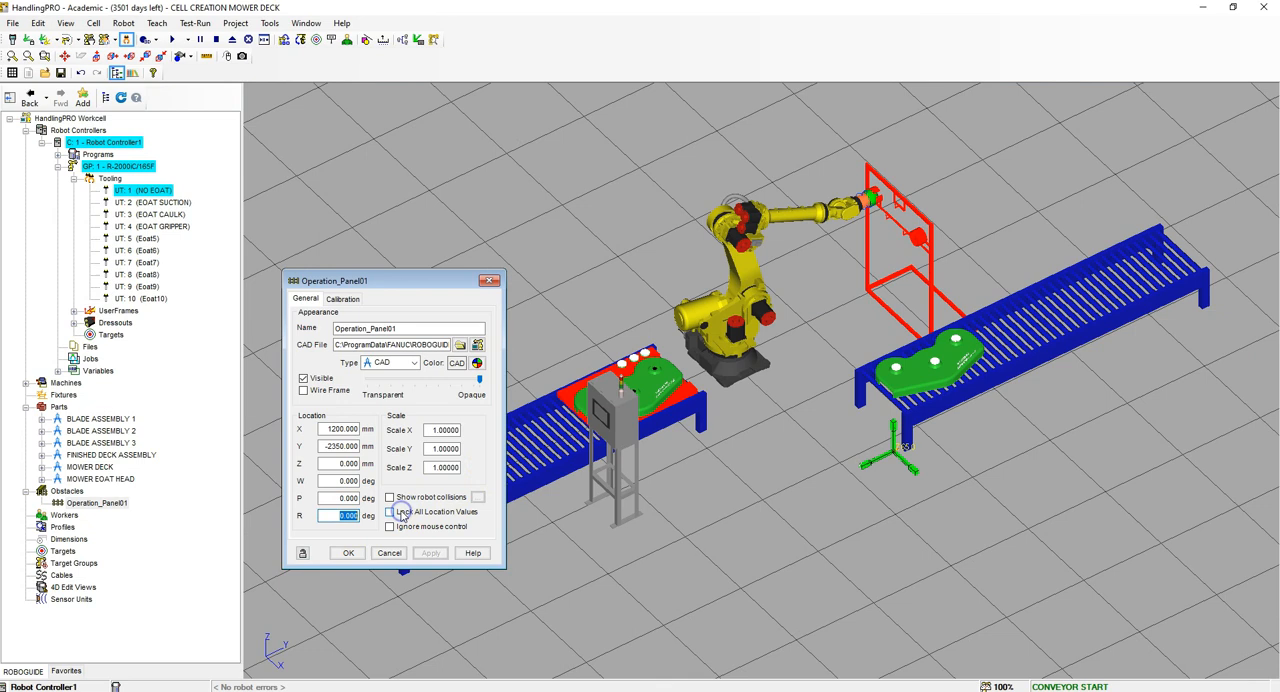
pyautogui.write('90')
pyautogui.press('Return')
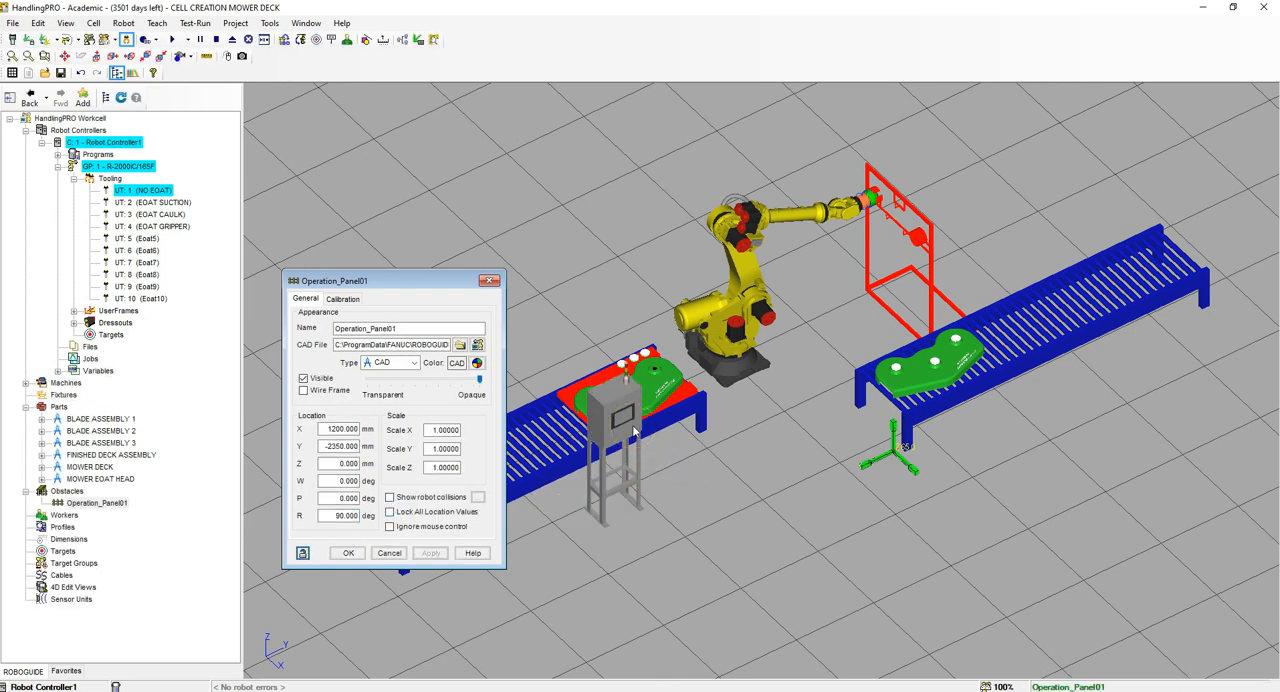
pyautogui.click(390, 511)
pyautogui.click(349, 553)
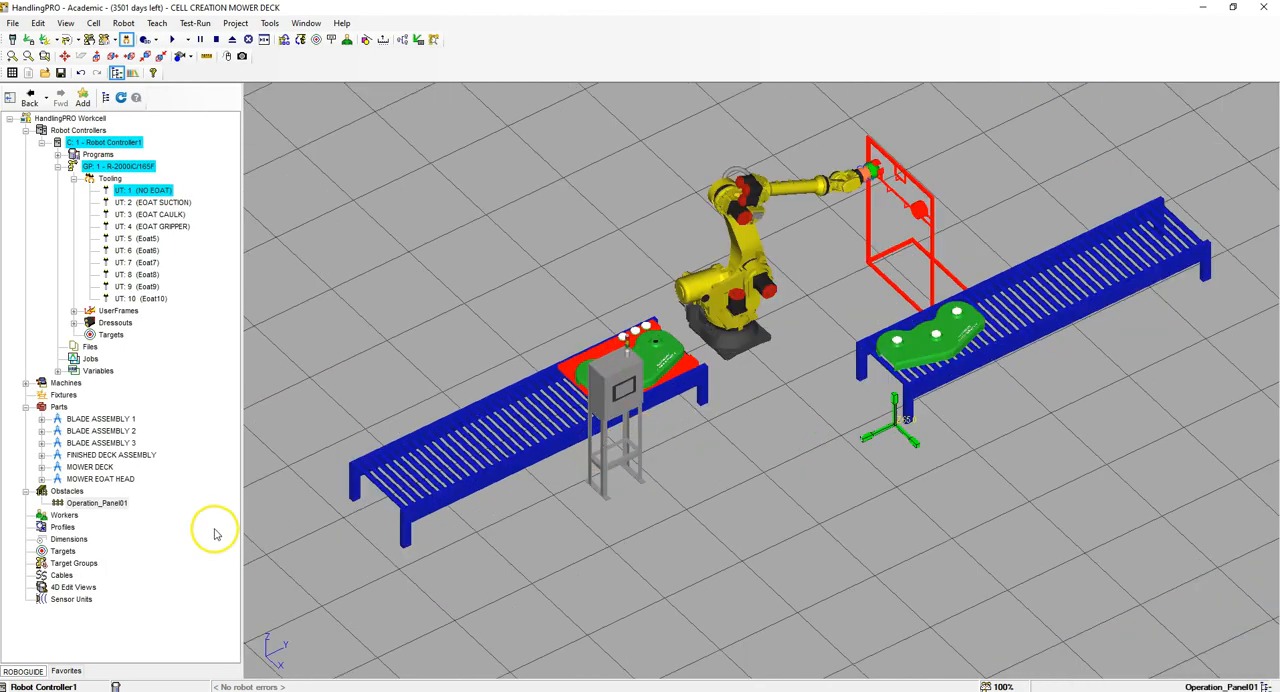
# Step: Add the RJ-3ib_cabnet controller as an obstacle from the CAD library's controllers category
pyautogui.rightClick(69, 490)
pyautogui.rightClick(69, 491)
pyautogui.rightClick(69, 491)
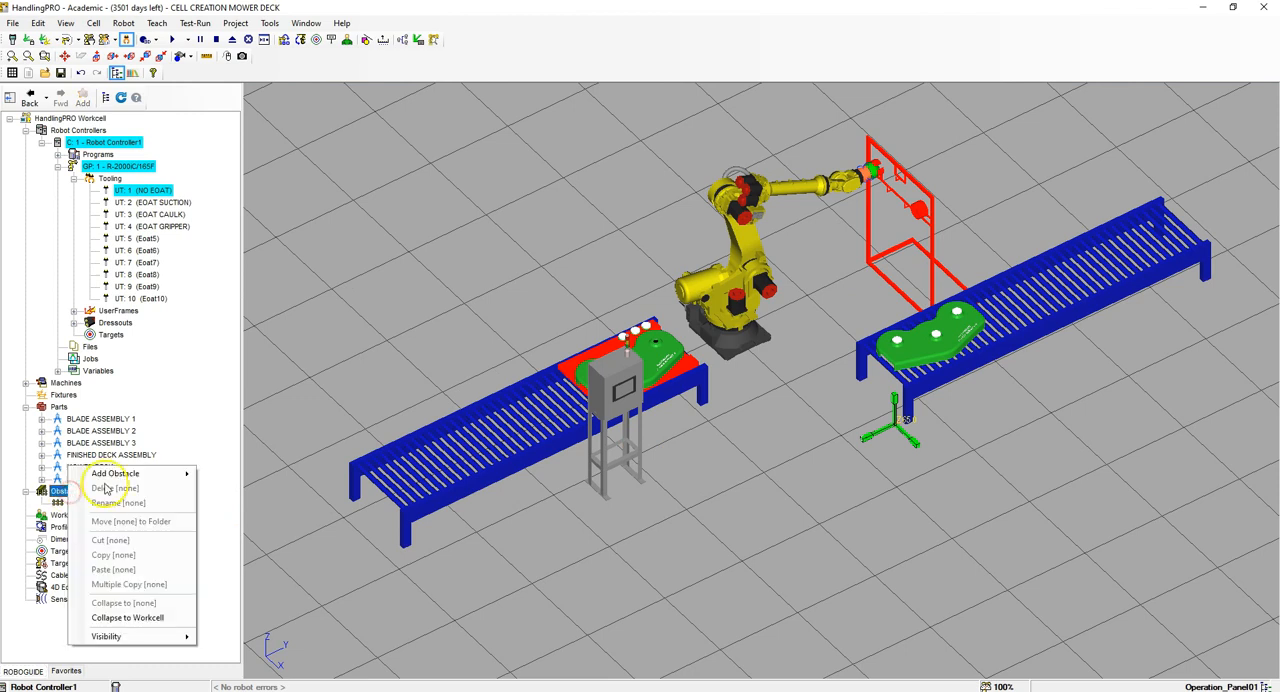
pyautogui.moveTo(120, 474)
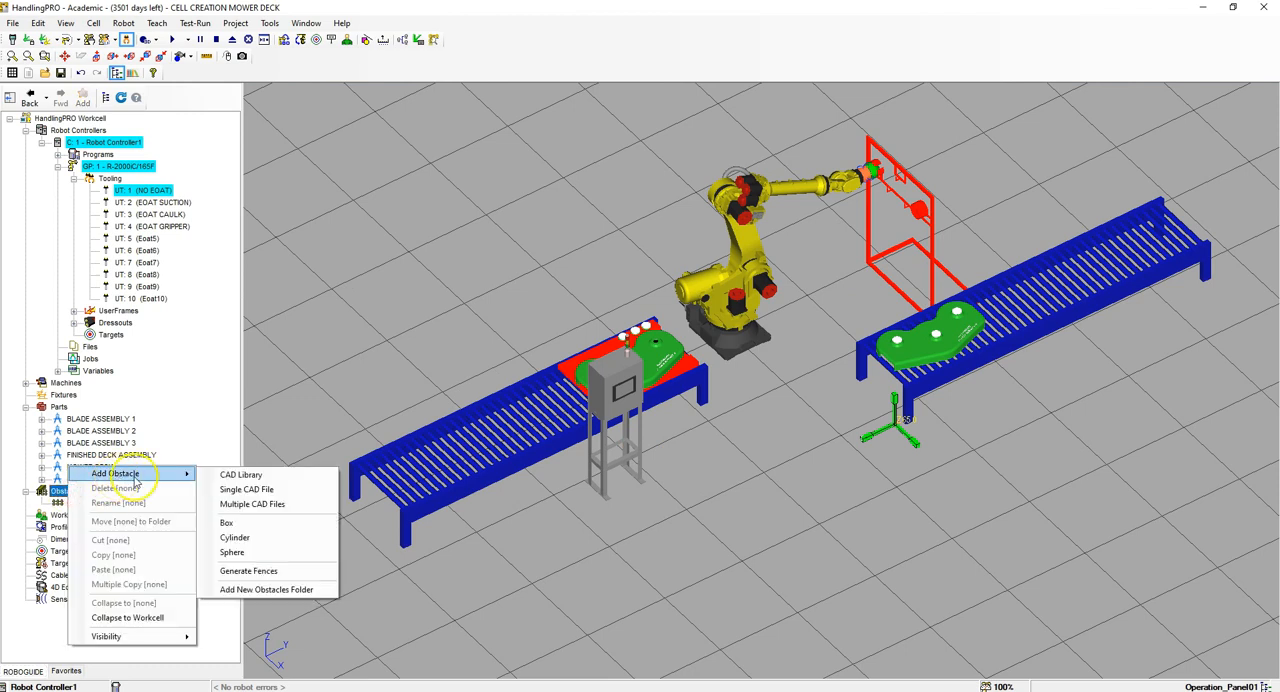
pyautogui.click(250, 475)
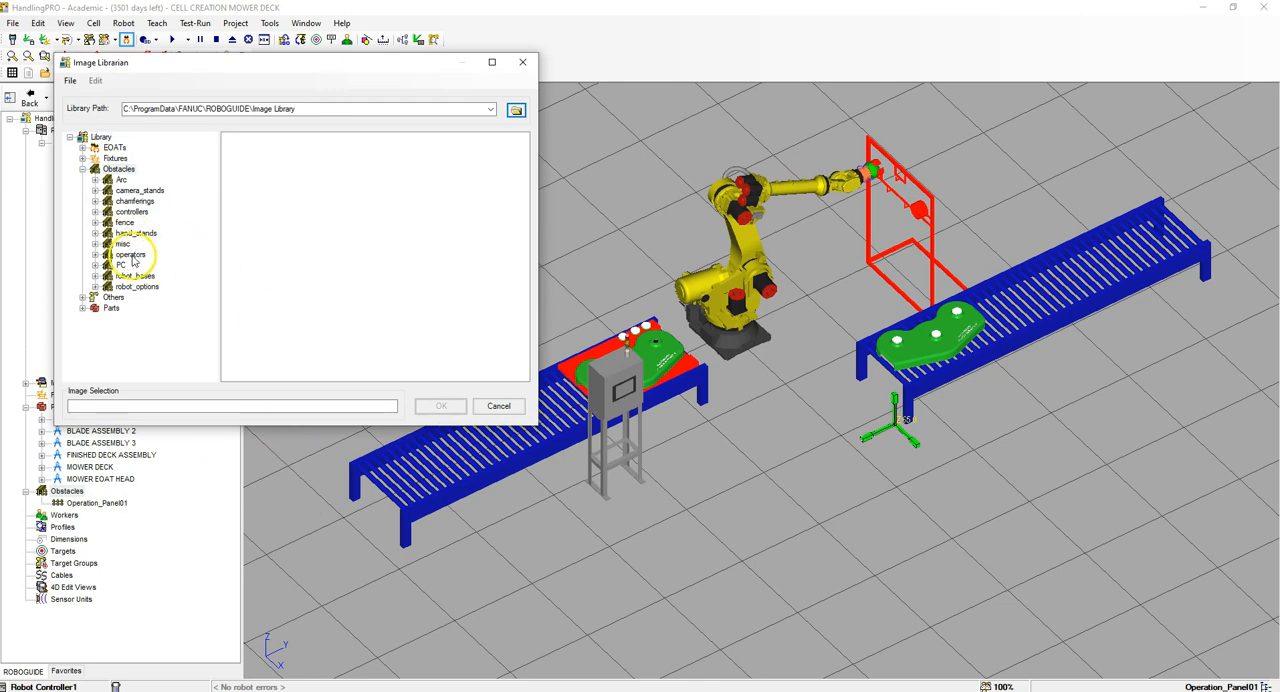
pyautogui.click(131, 211)
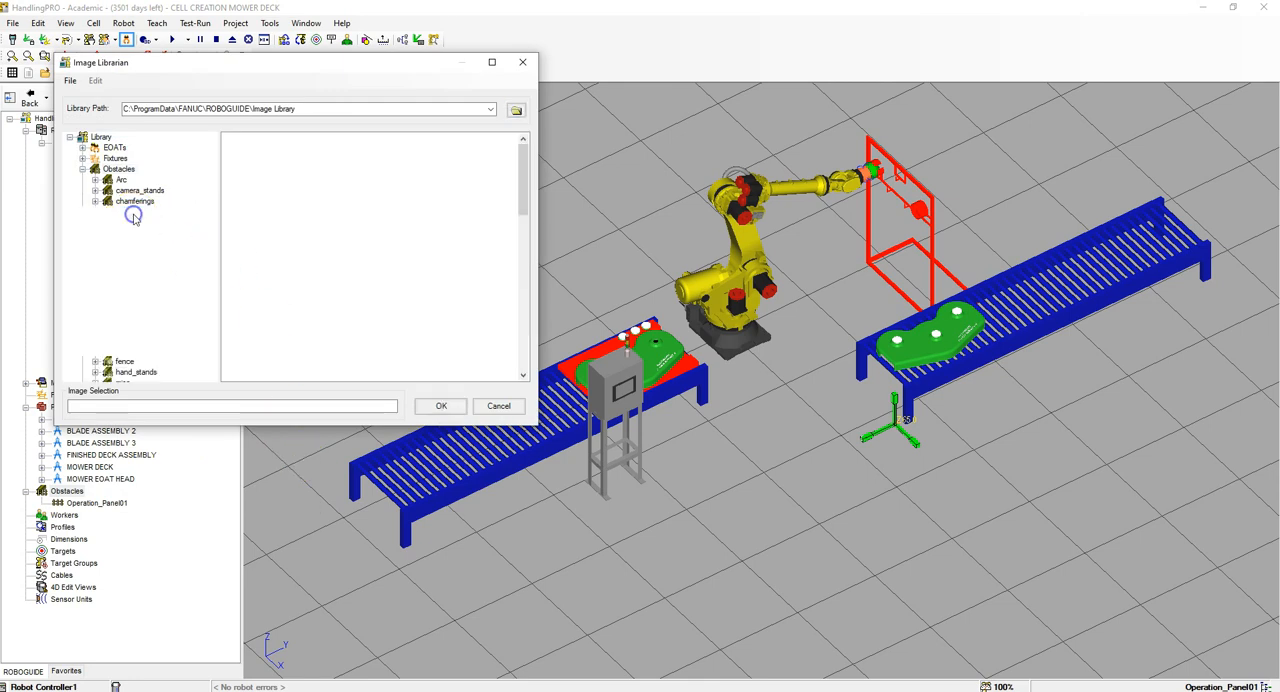
pyautogui.click(314, 206)
pyautogui.scroll(-5, 389, 217)
pyautogui.click(298, 222)
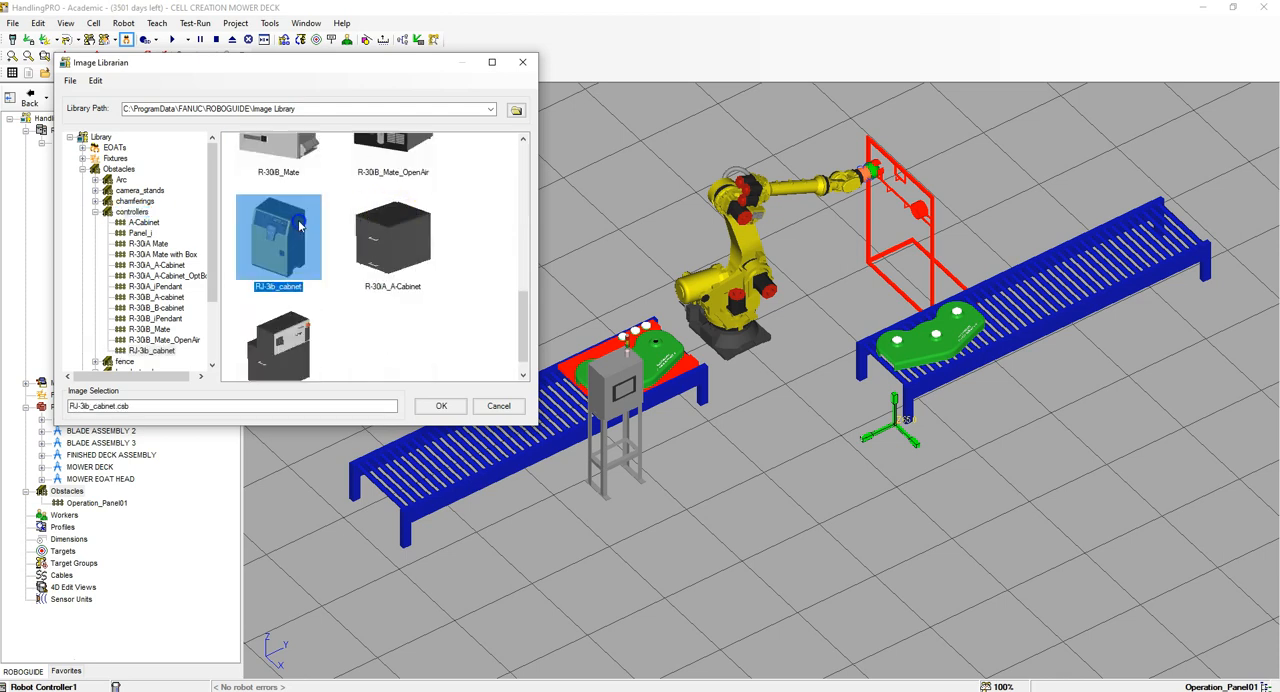
pyautogui.click(438, 406)
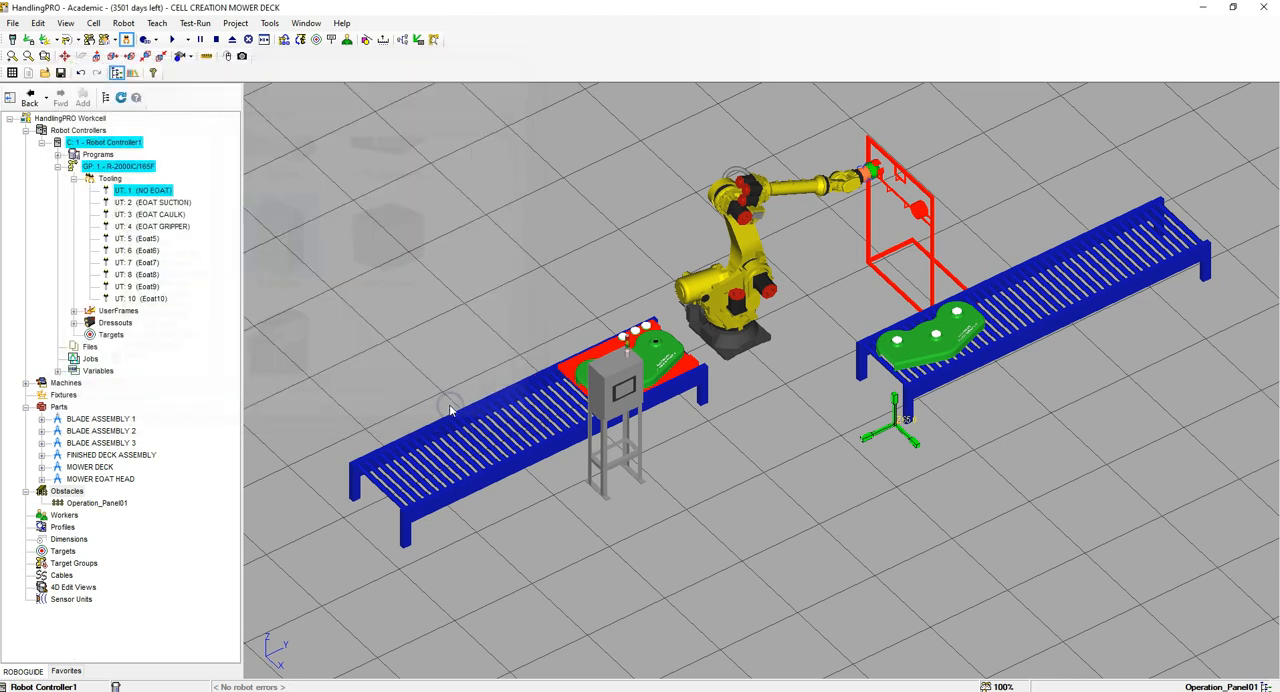
# Step: Place the RJ-3ib cabinet at X 1600, Y -3500, Z 0 mm with R -180 degrees and lock all its location values
pyautogui.click(336, 430)
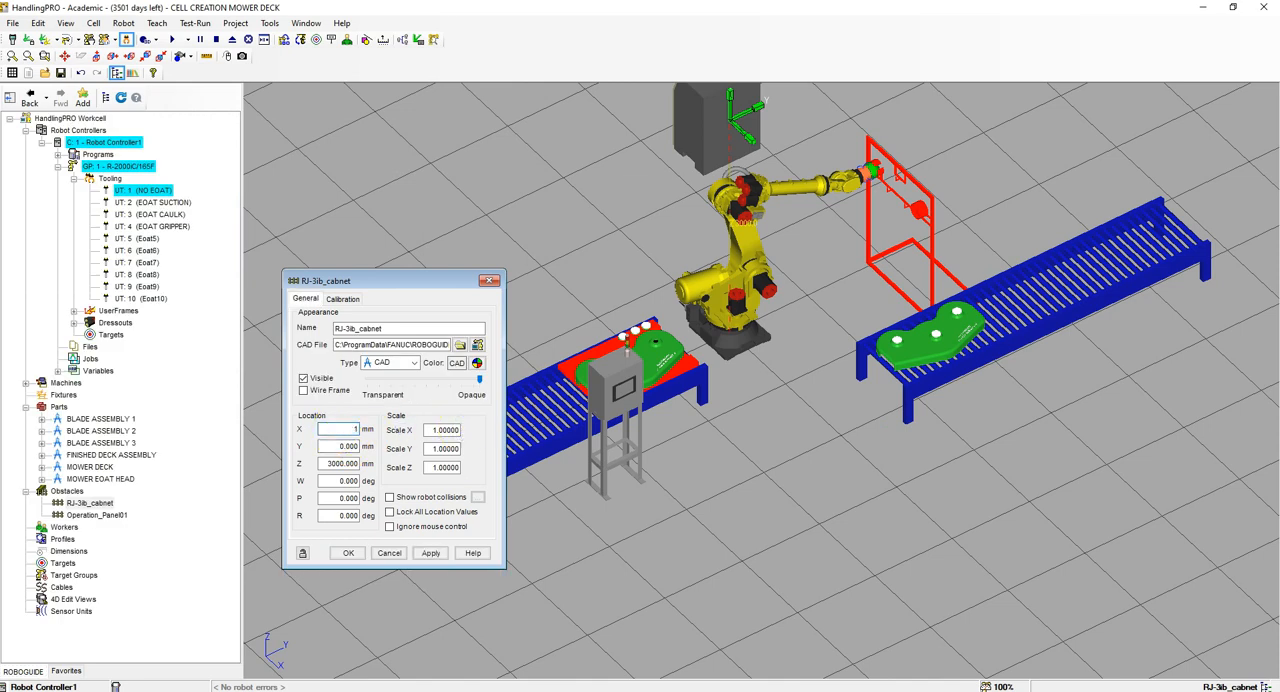
pyautogui.press('Tab')
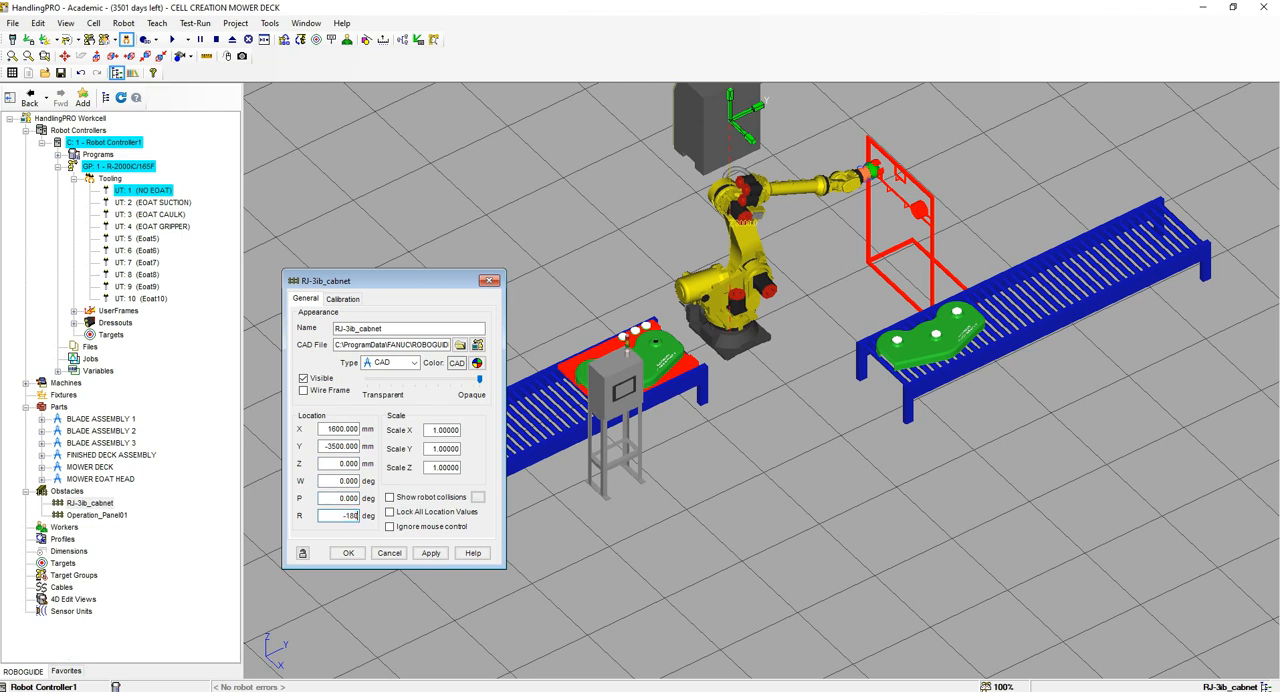
pyautogui.click(430, 552)
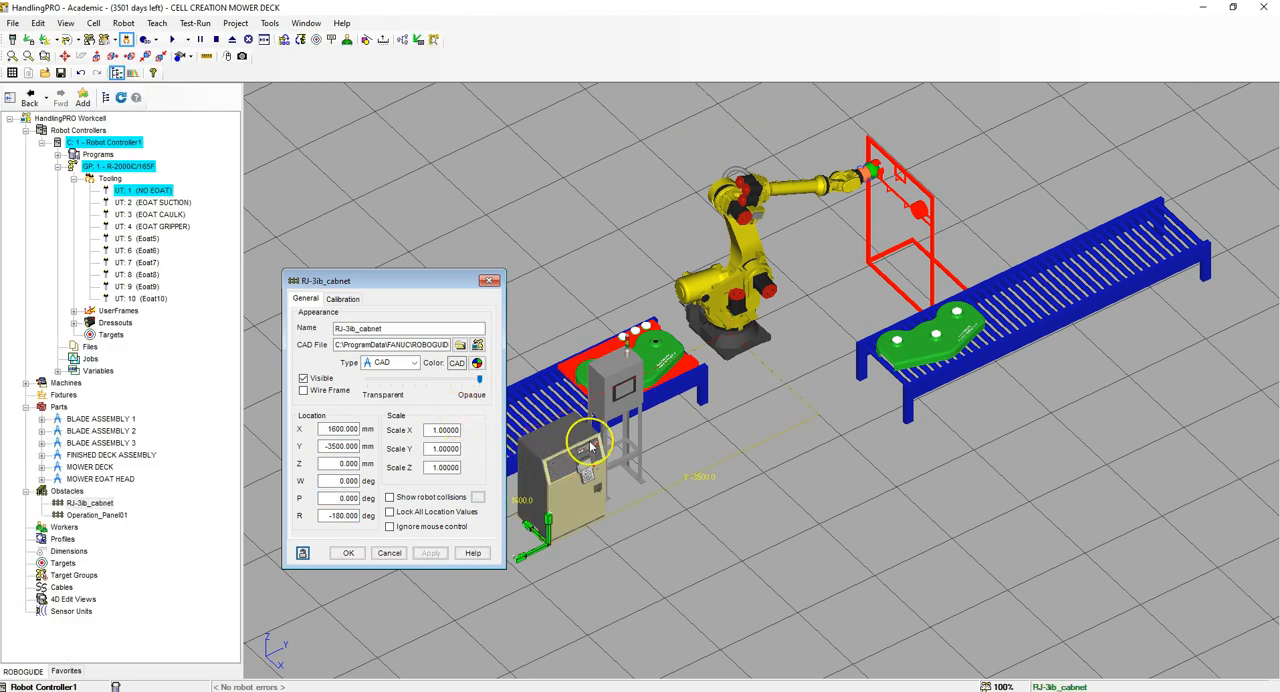
pyautogui.click(348, 552)
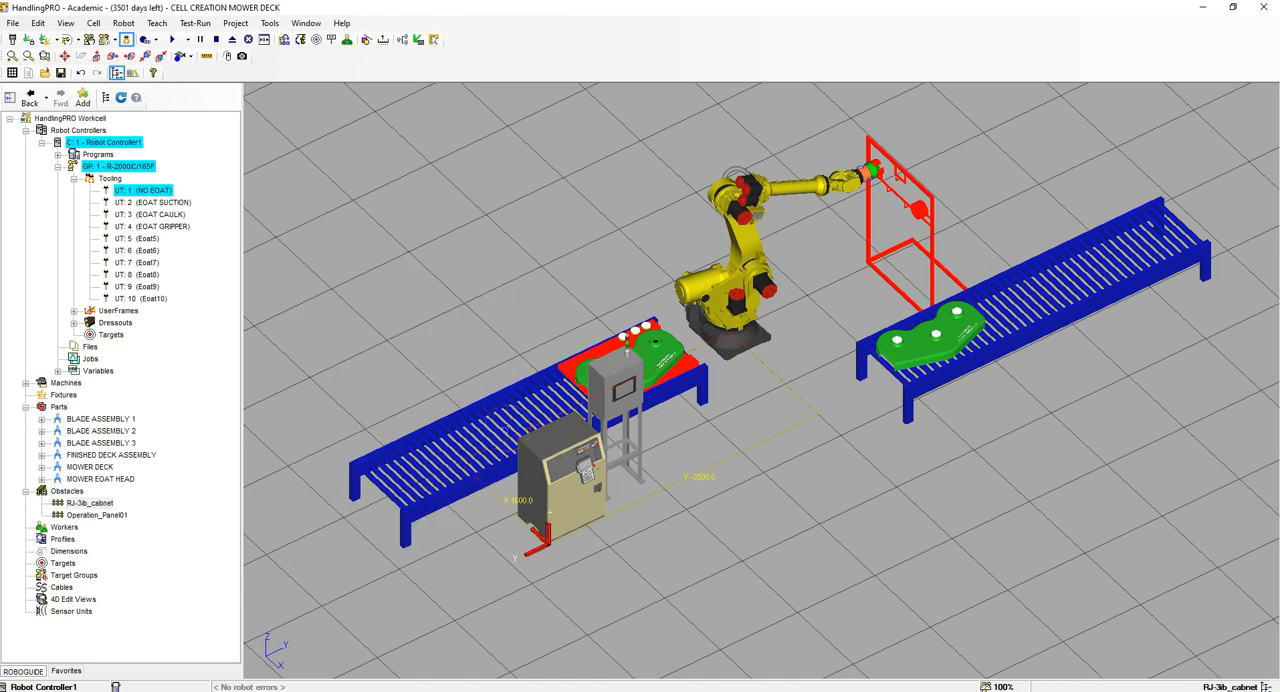
# Step: Add the FENCE_EXP_H2000_W100 obstacle from the CAD library at X 2420, Y 2100, Z 0 mm with R 180 degrees and lock its location
pyautogui.rightClick(62, 490)
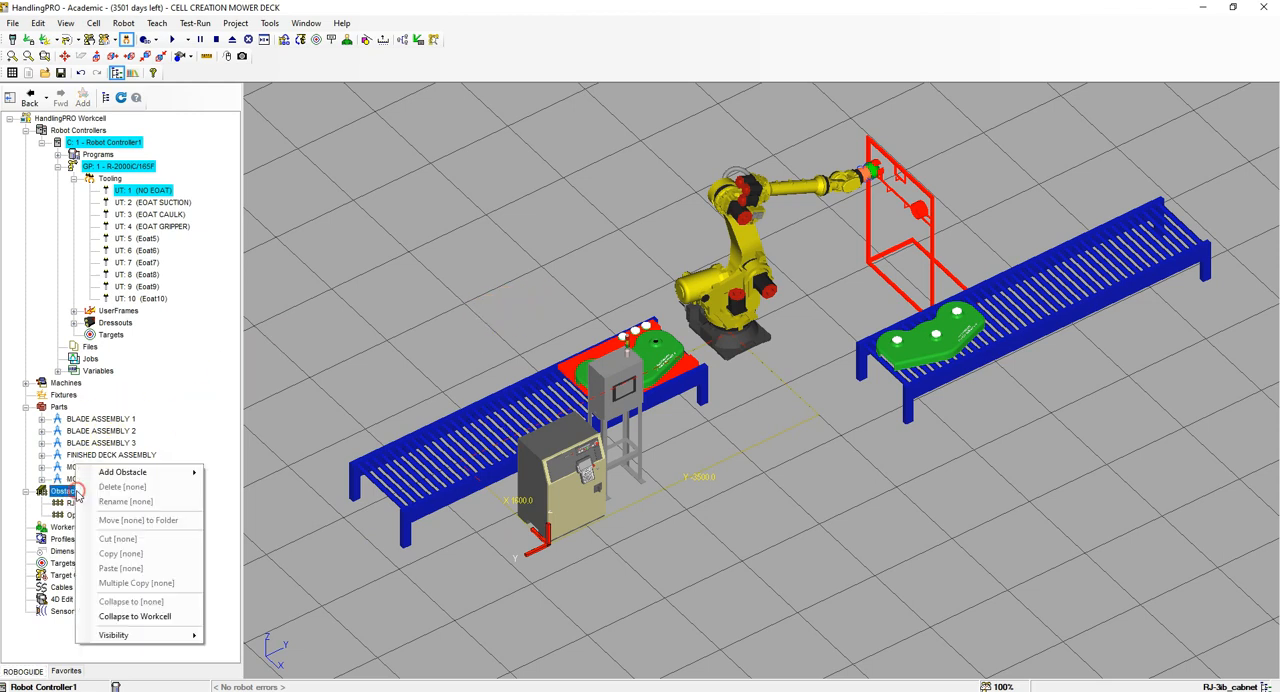
pyautogui.moveTo(118, 474)
pyautogui.click(270, 475)
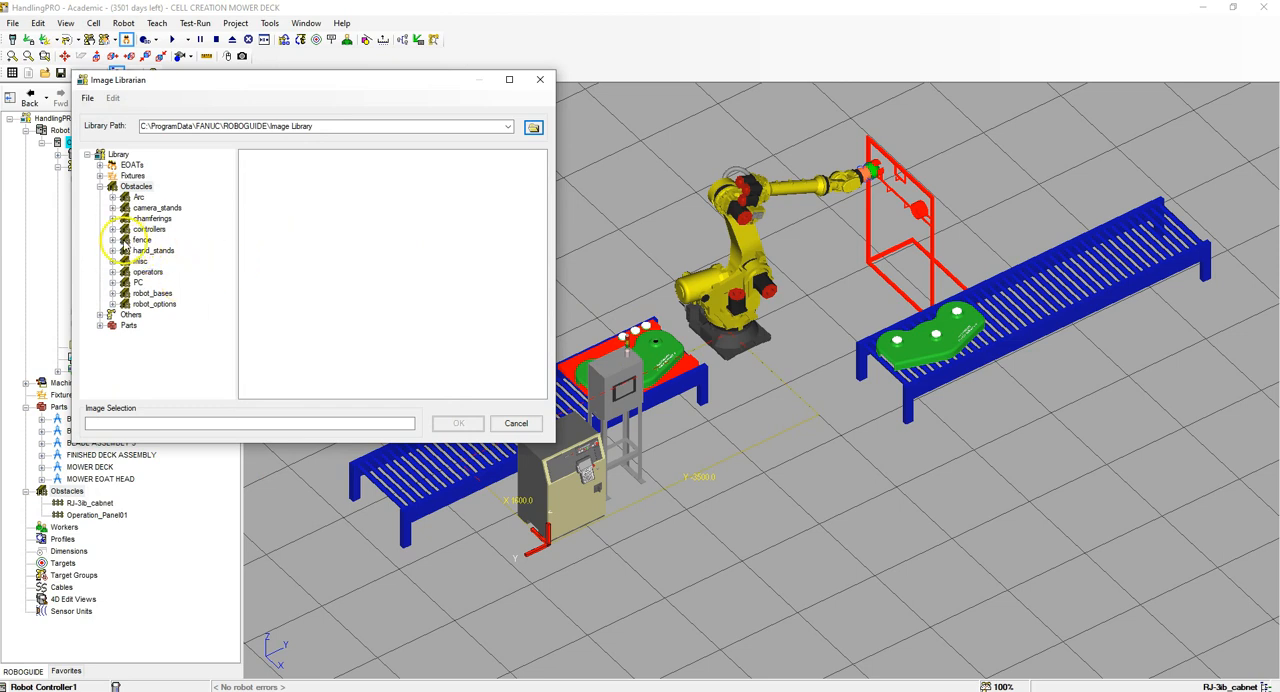
pyautogui.click(113, 240)
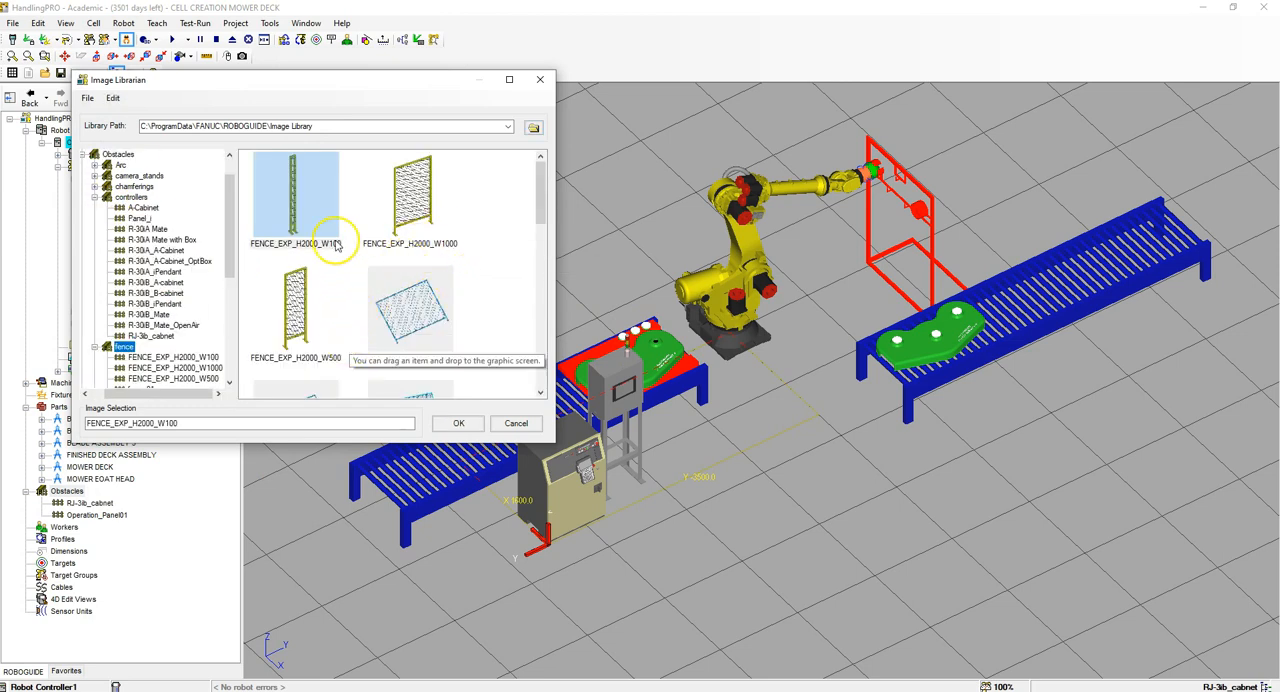
pyautogui.click(310, 197)
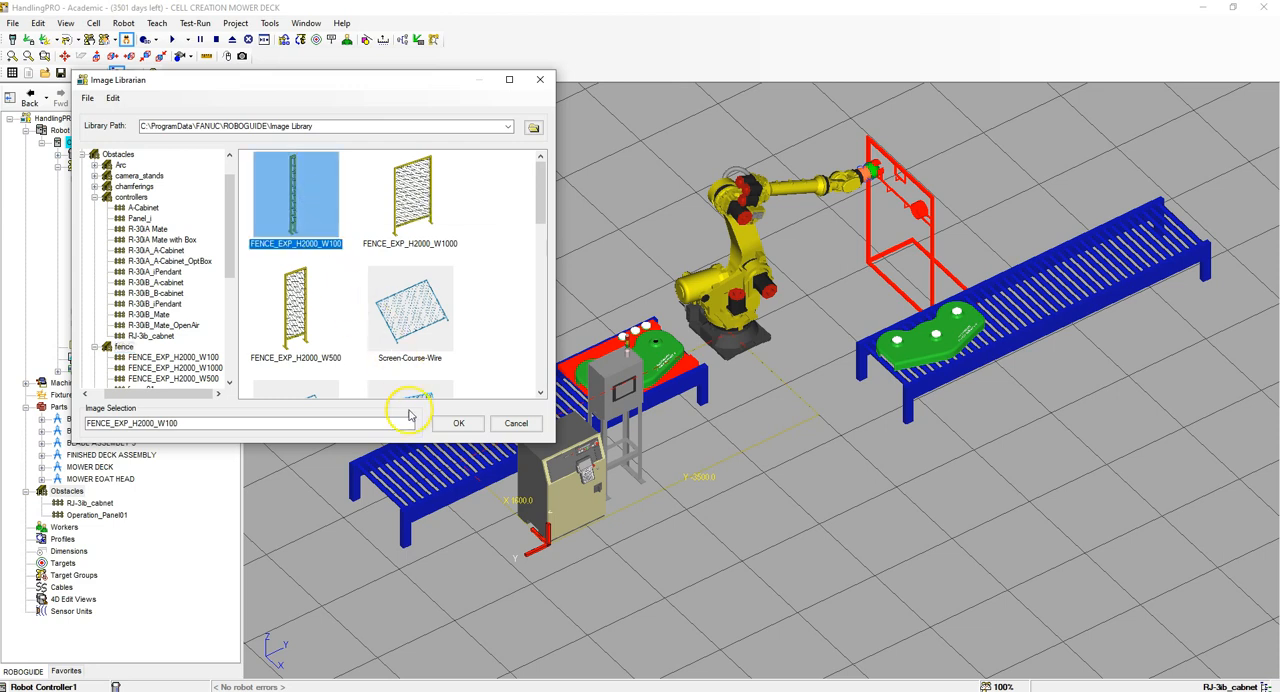
pyautogui.click(452, 423)
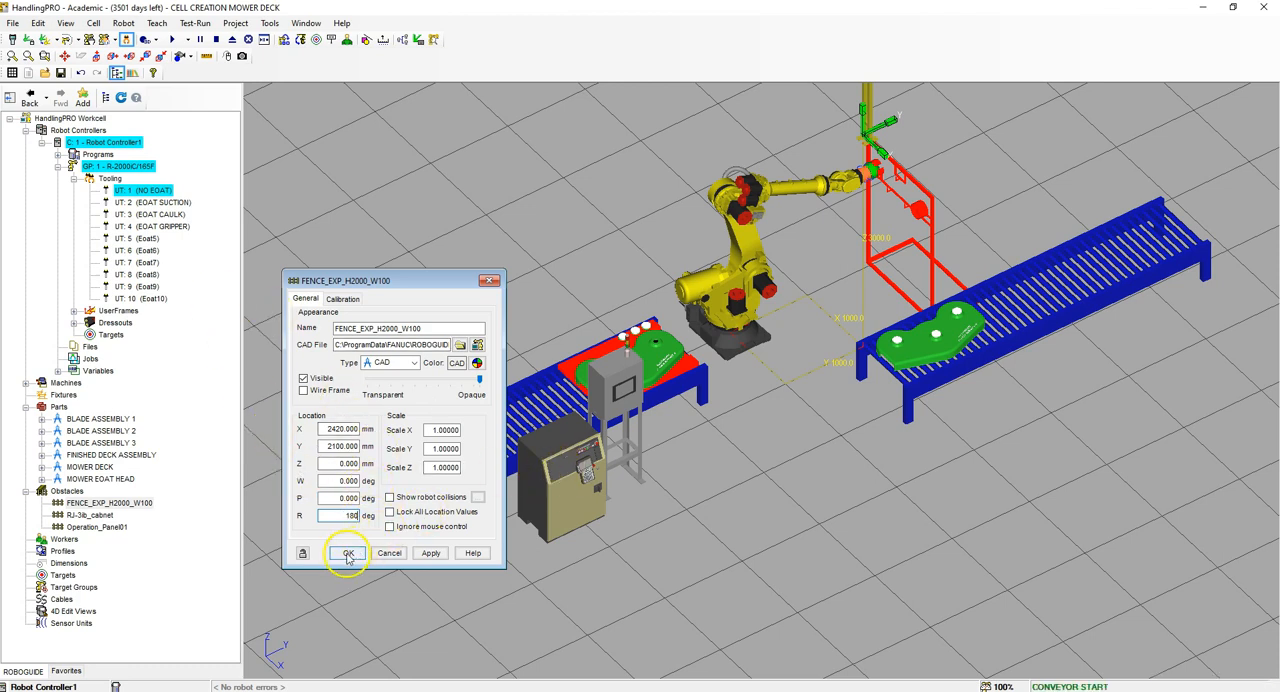
pyautogui.click(389, 511)
pyautogui.click(348, 553)
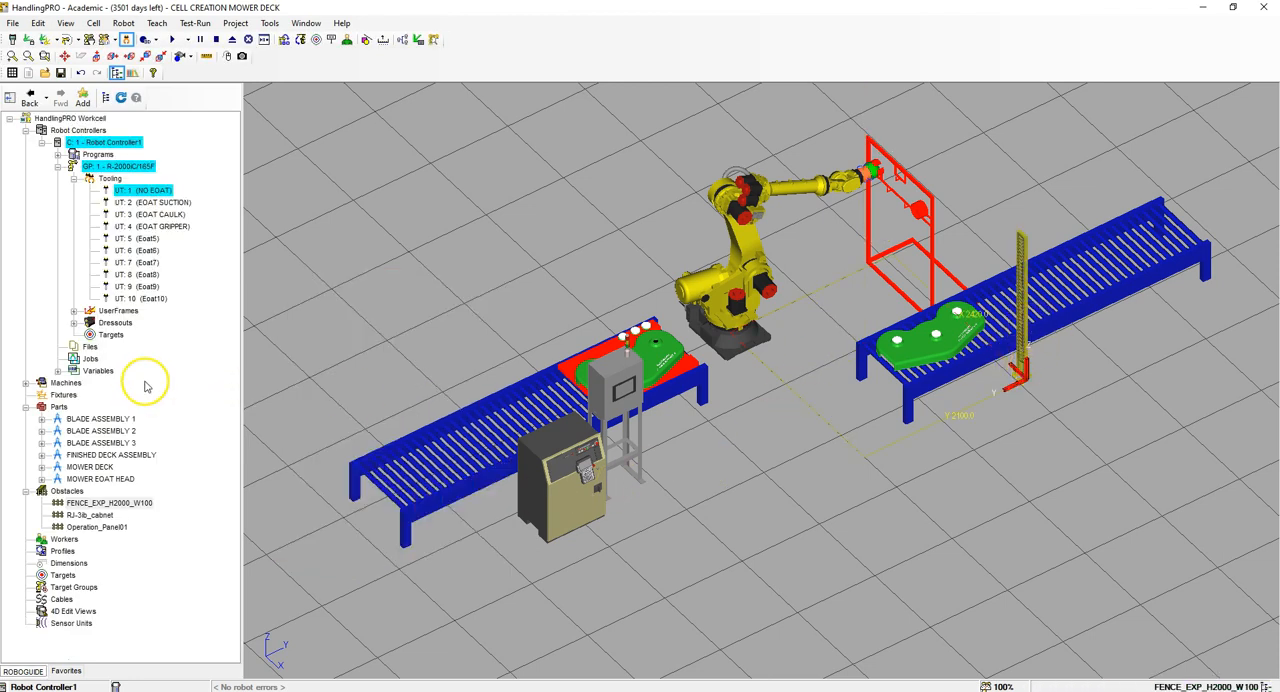
# Step: Add the FENCE_EXP_H2000_W1000 panel as an obstacle from the CAD library's fence category
pyautogui.rightClick(66, 479)
pyautogui.click(64, 492)
pyautogui.rightClick(60, 495)
pyautogui.moveTo(180, 477)
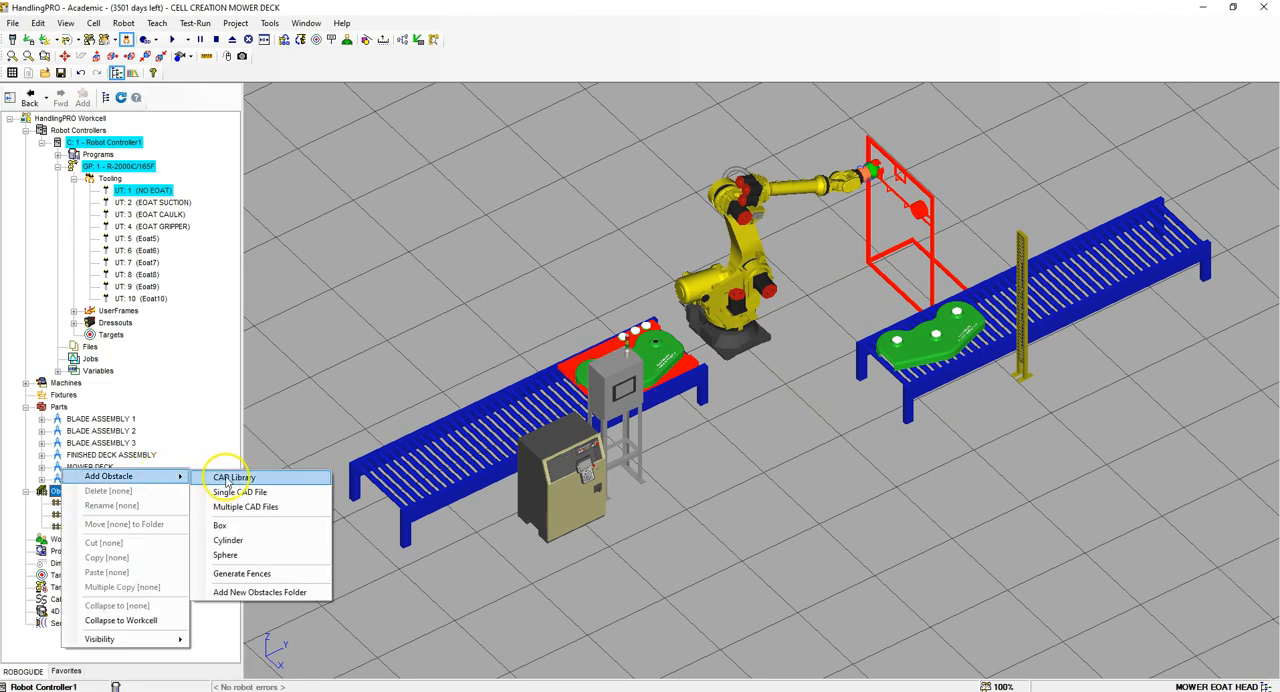
pyautogui.click(226, 480)
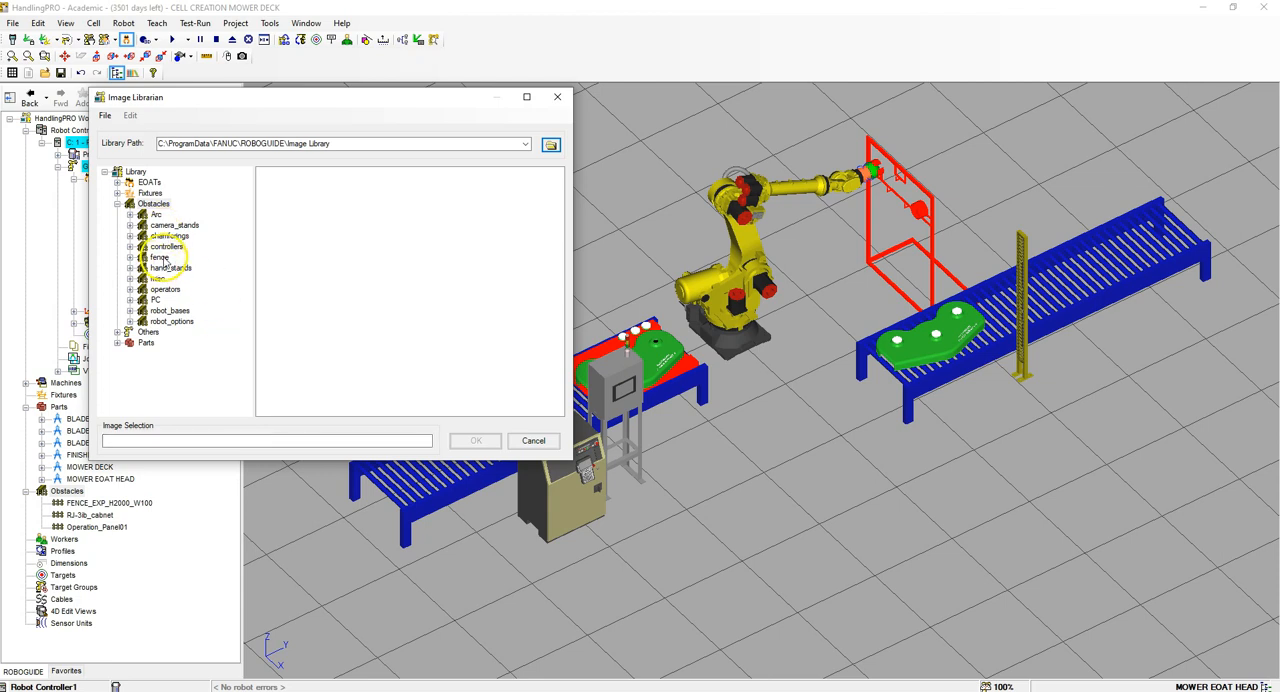
pyautogui.click(162, 257)
pyautogui.click(430, 212)
pyautogui.click(476, 440)
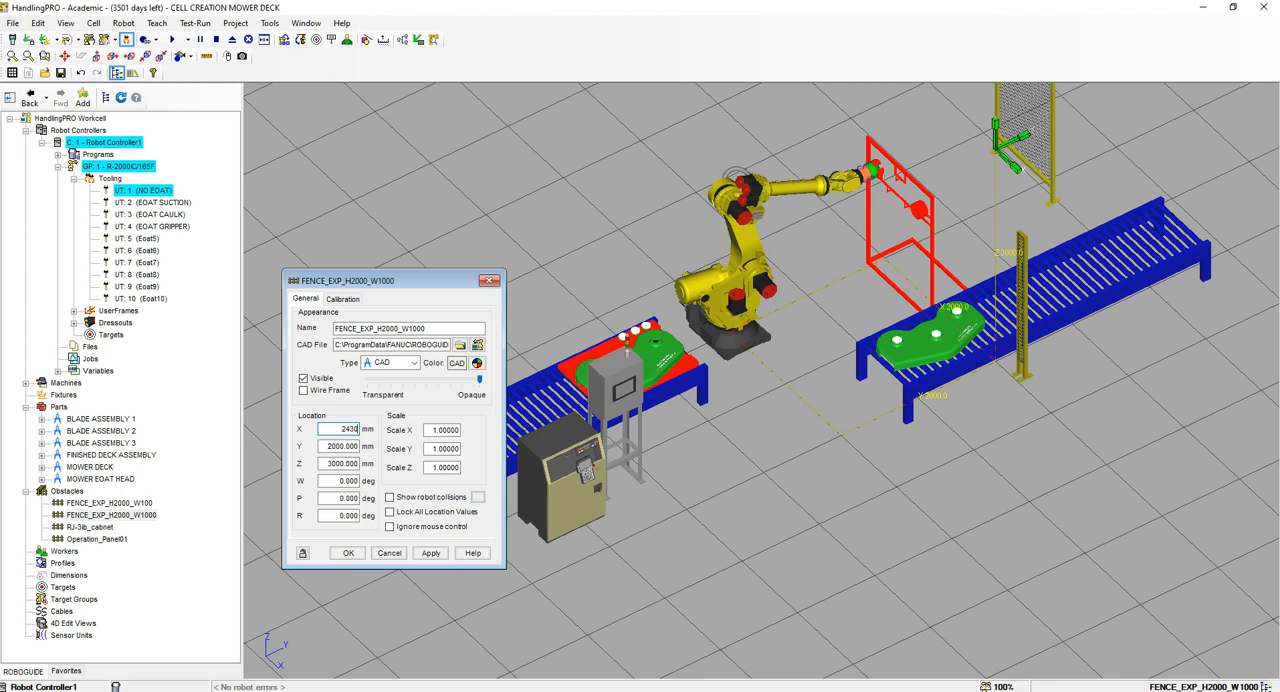
# Step: Place the W1000 fence panel at X 2430, Y -1900, Z 0 mm with R 90 degrees and apply the location
pyautogui.press('BackSpace')
pyautogui.moveTo(322, 464); pyautogui.dragTo(356, 465)
pyautogui.write('0')
pyautogui.press('Tab')
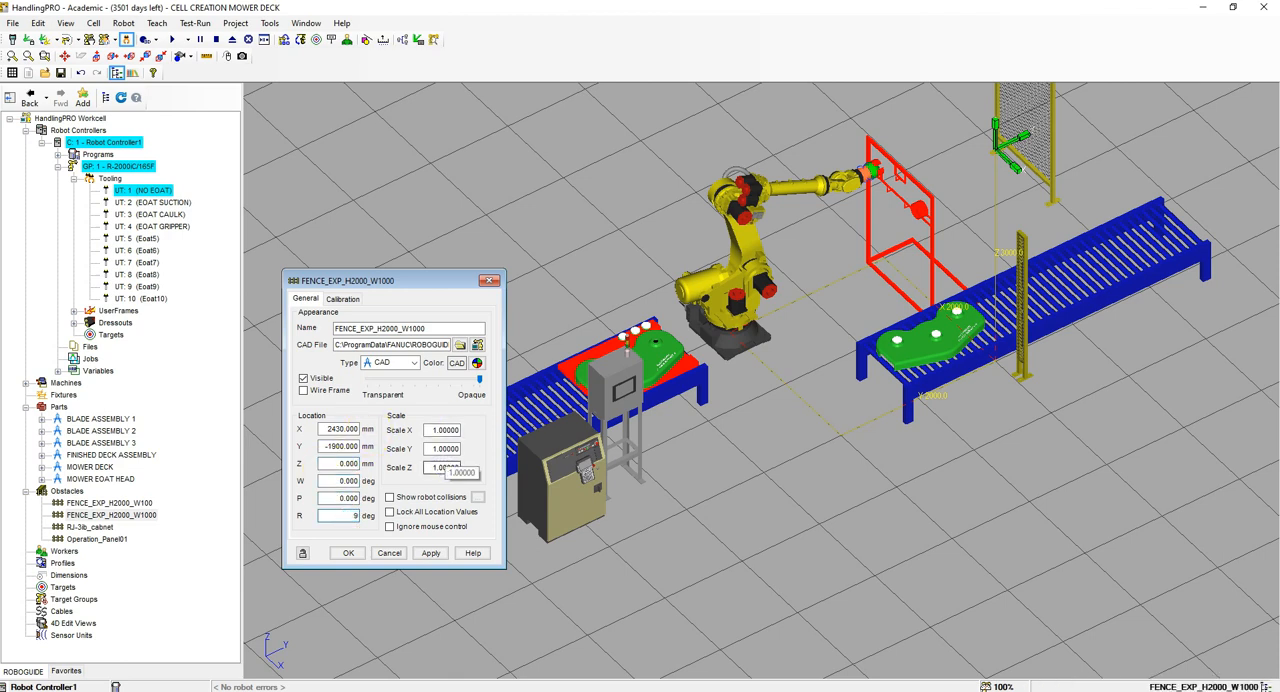
pyautogui.press('Return')
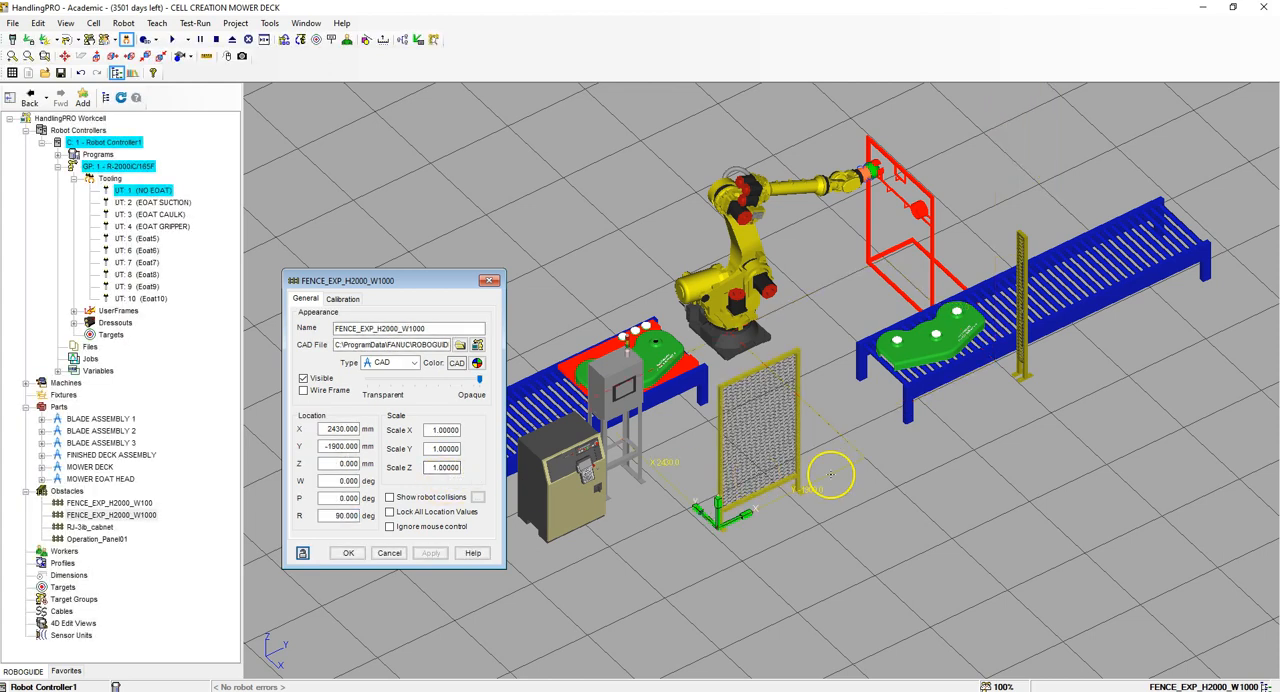
# Step: Set the W1000 fence panel's Scale X to 3.83 and lock all its location values
pyautogui.doubleClick(434, 430)
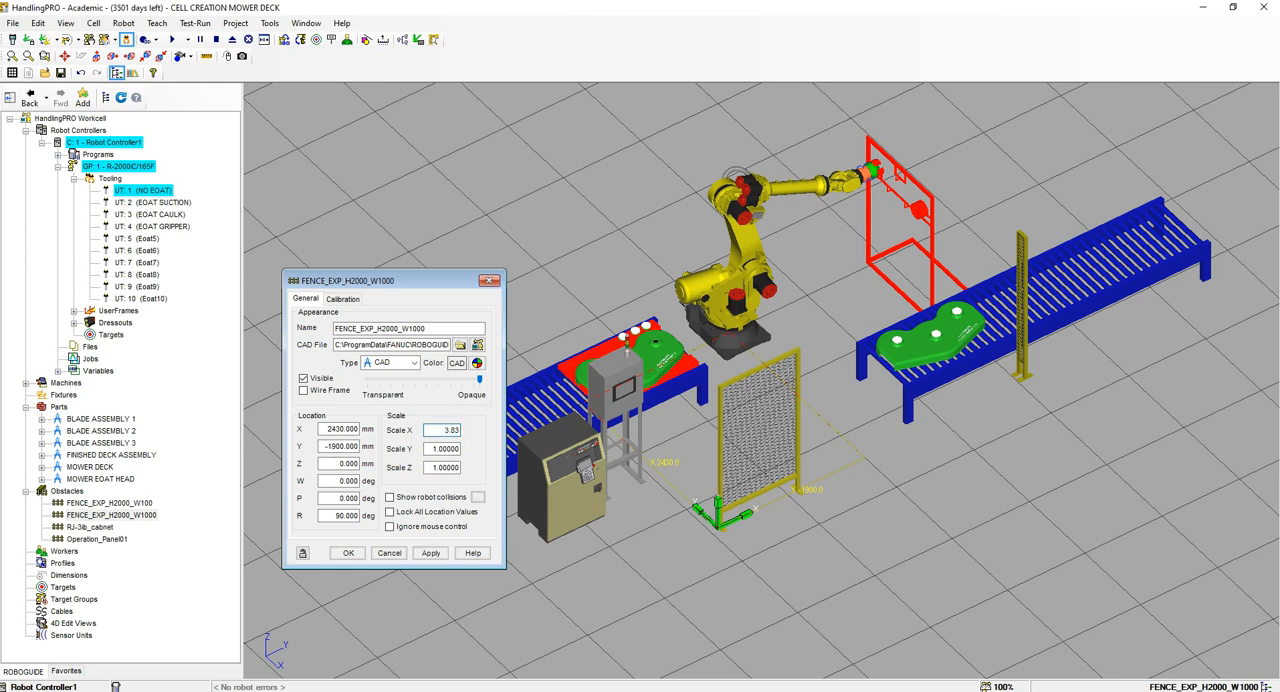
pyautogui.write('3.83')
pyautogui.press('Return')
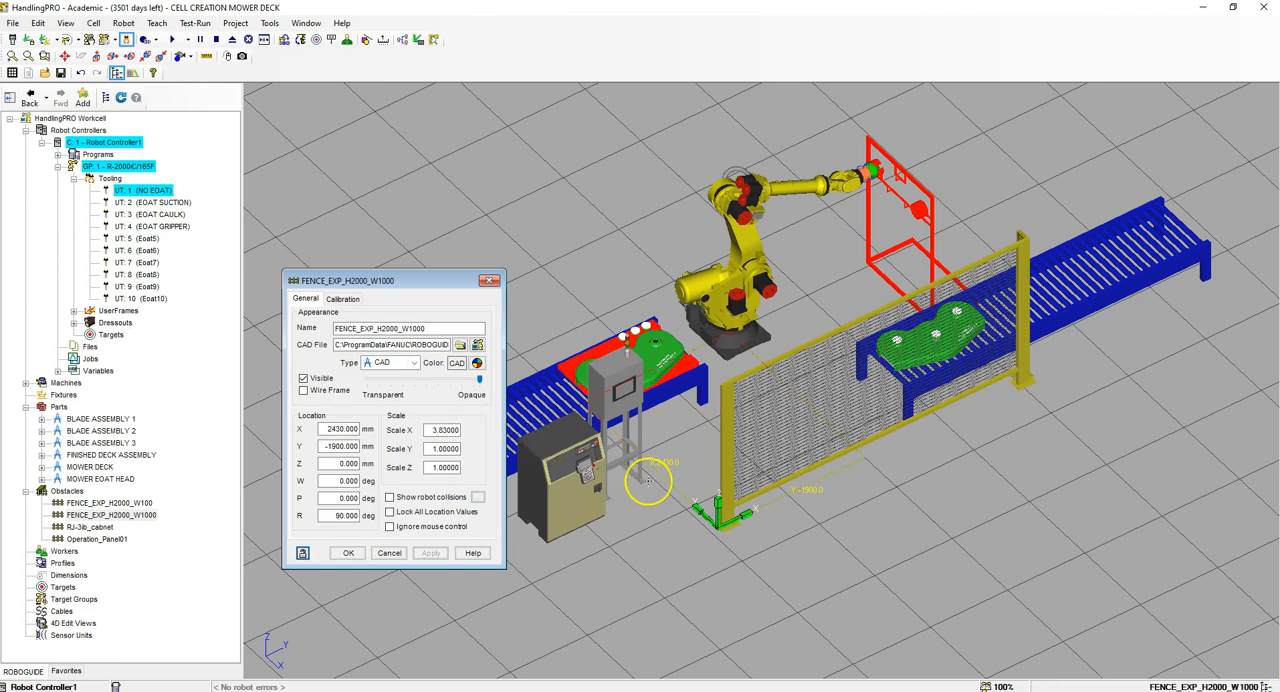
pyautogui.click(391, 512)
pyautogui.click(348, 553)
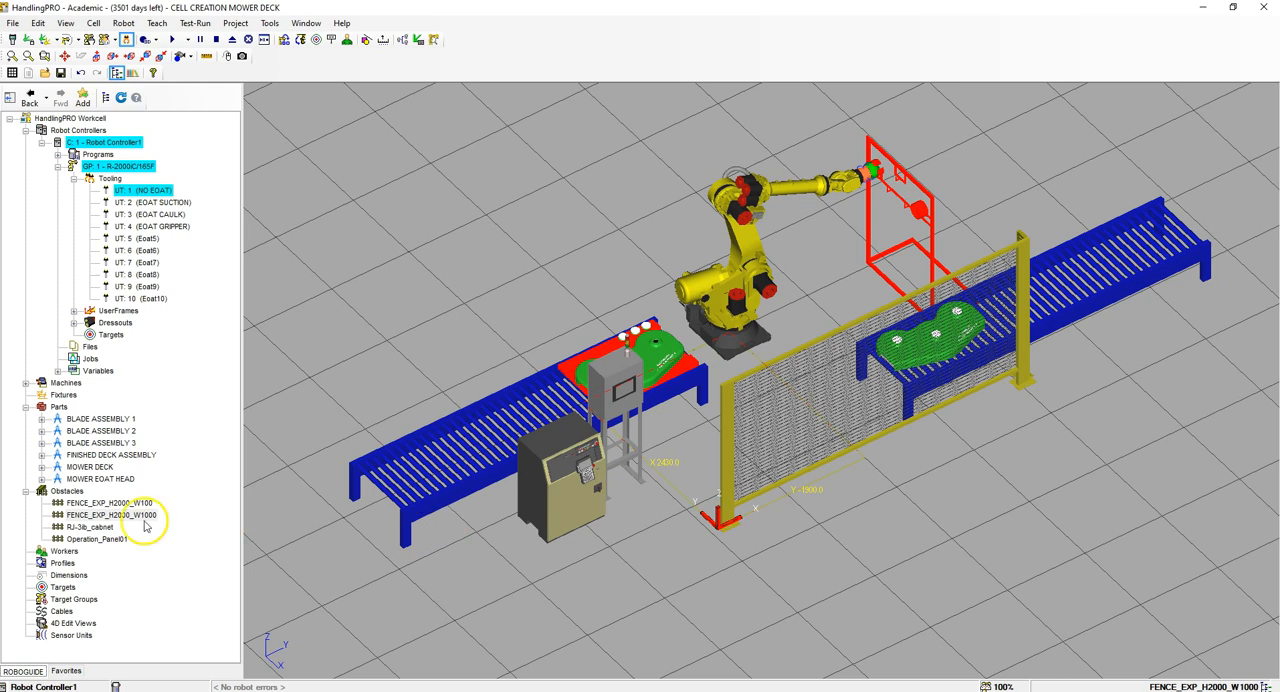
# Step: Add the FENCE_EXP_H2000_W500 panel as an obstacle from the CAD library's fence category
pyautogui.rightClick(68, 491)
pyautogui.moveTo(140, 470)
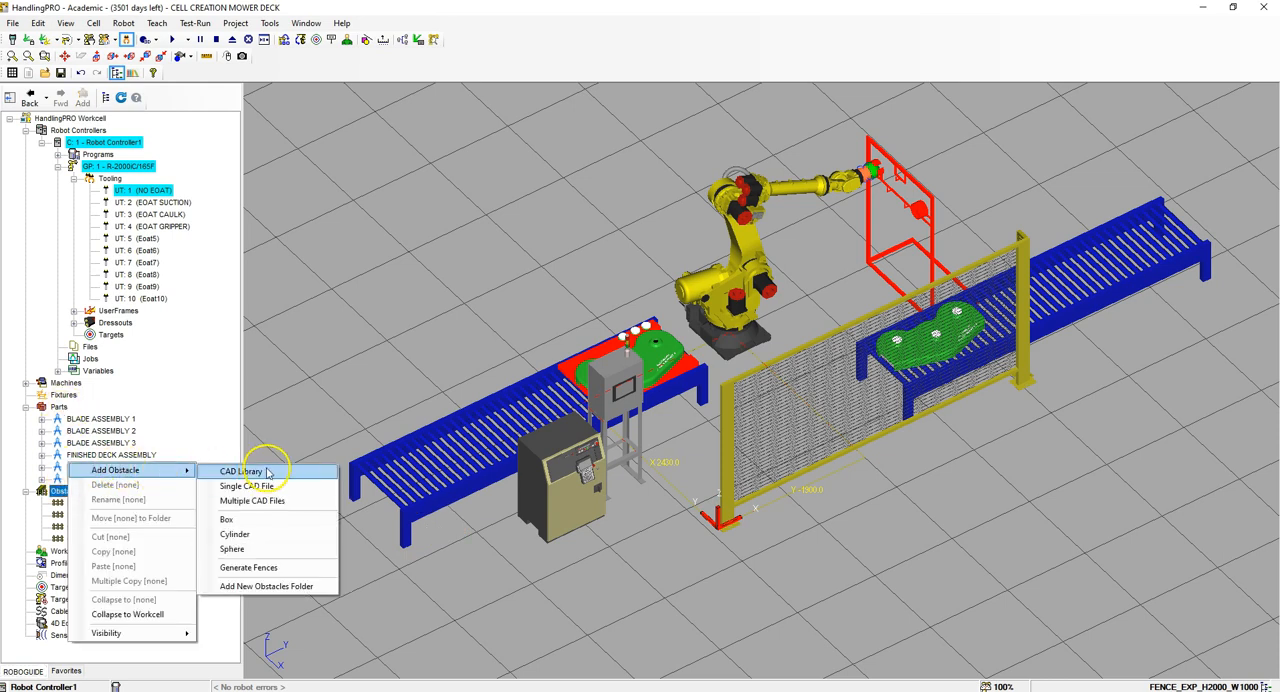
pyautogui.click(268, 476)
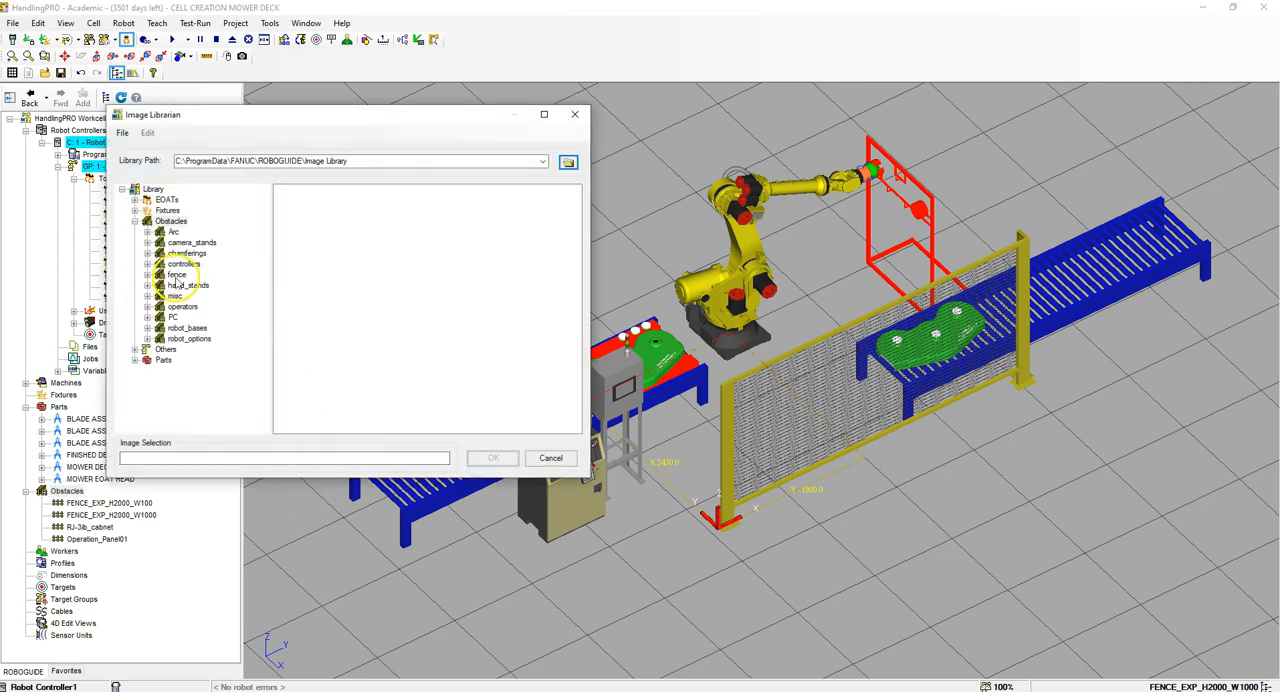
pyautogui.click(177, 274)
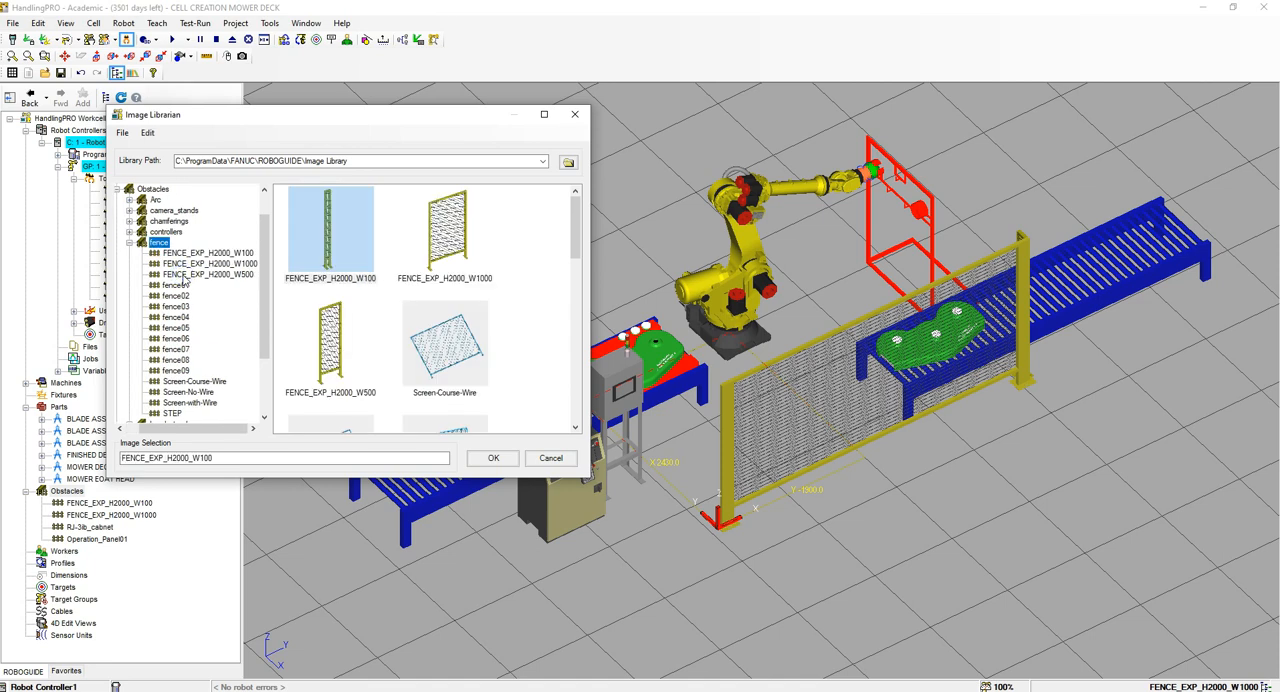
pyautogui.click(328, 343)
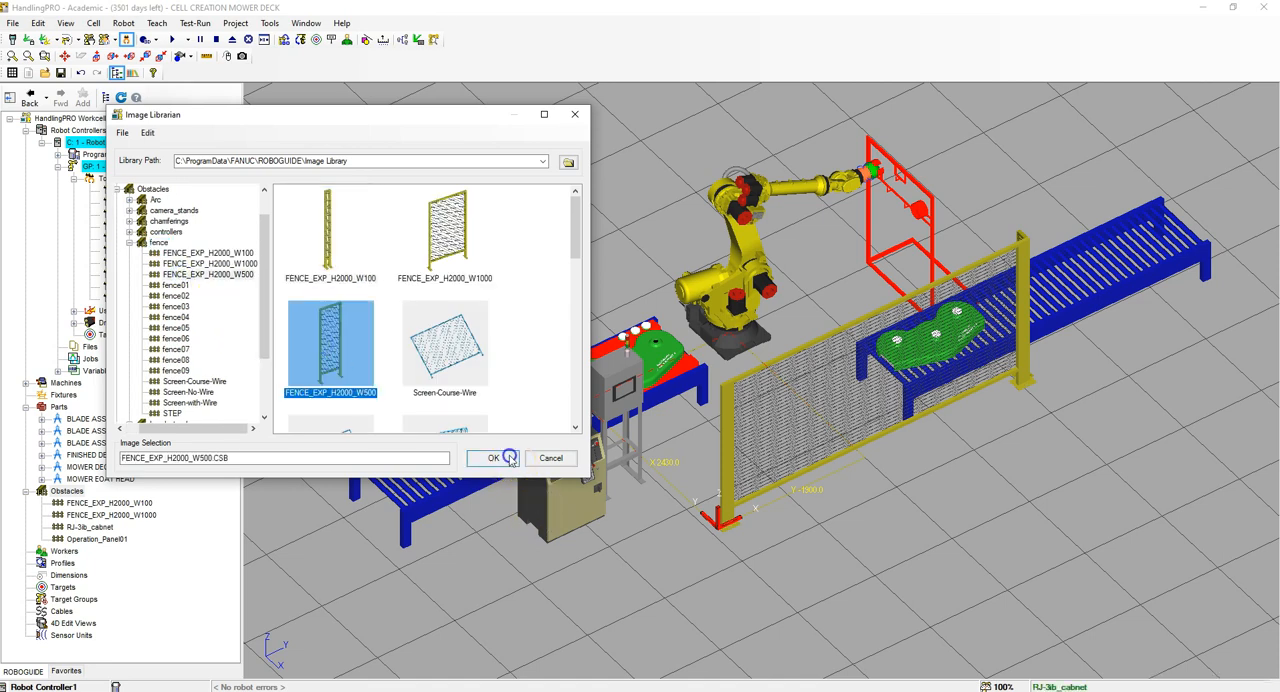
pyautogui.click(492, 457)
# Step: Place the W500 fence panel at X 800, Y -1900, Z 0 mm and apply the location
pyautogui.click(326, 428)
pyautogui.doubleClick(326, 428)
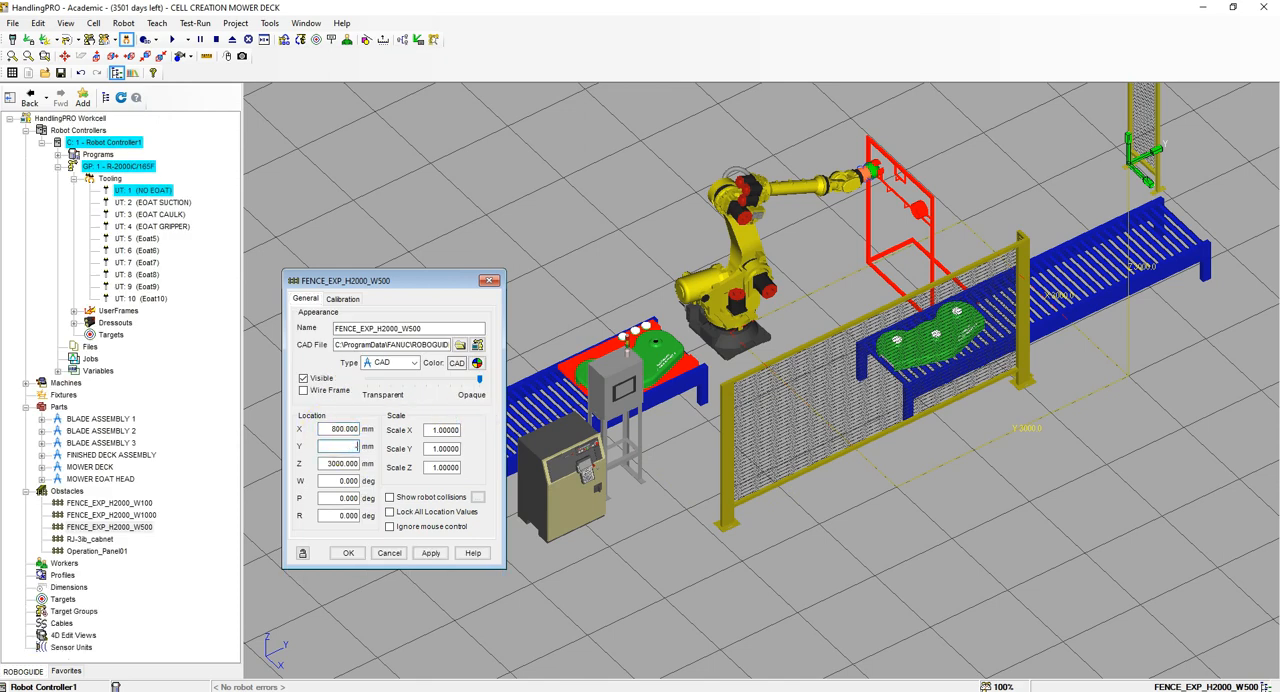
pyautogui.press('Tab')
pyautogui.press('Tab')
pyautogui.doubleClick(340, 463)
pyautogui.write('0')
pyautogui.press('Return')
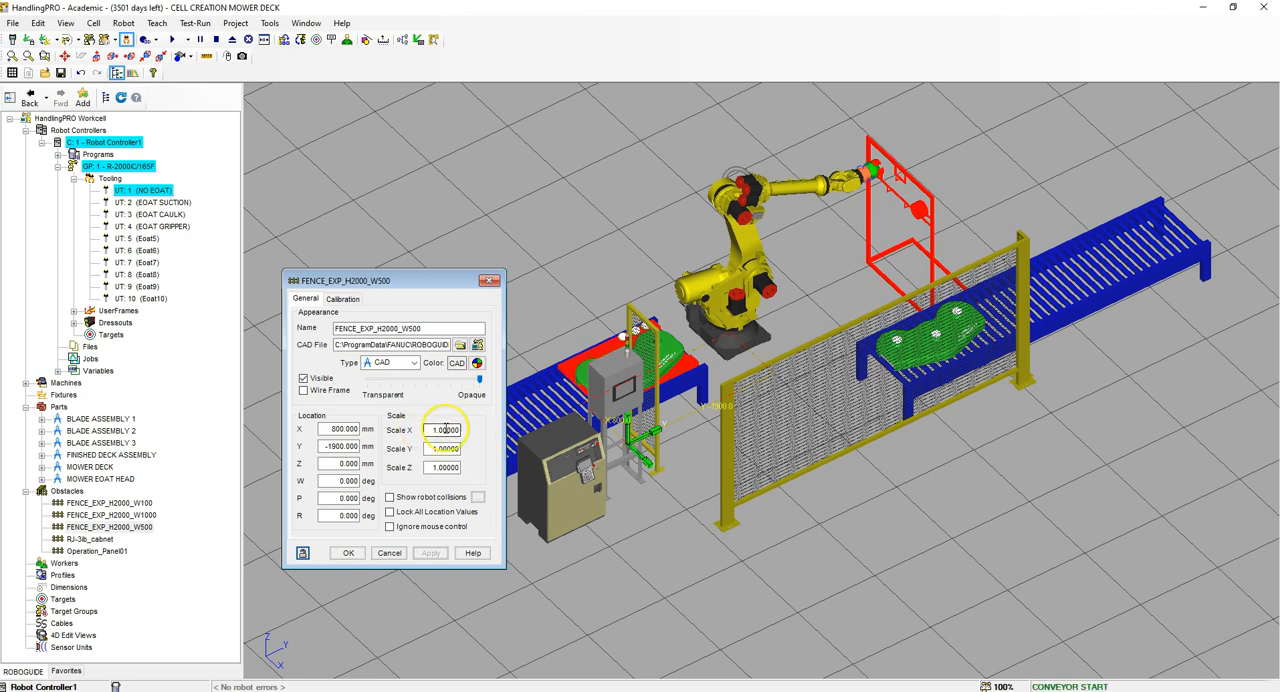
# Step: Set the W500 fence panel's Scale X to 3 and lock all its location values
pyautogui.doubleClick(432, 429)
pyautogui.write('3')
pyautogui.press('Return')
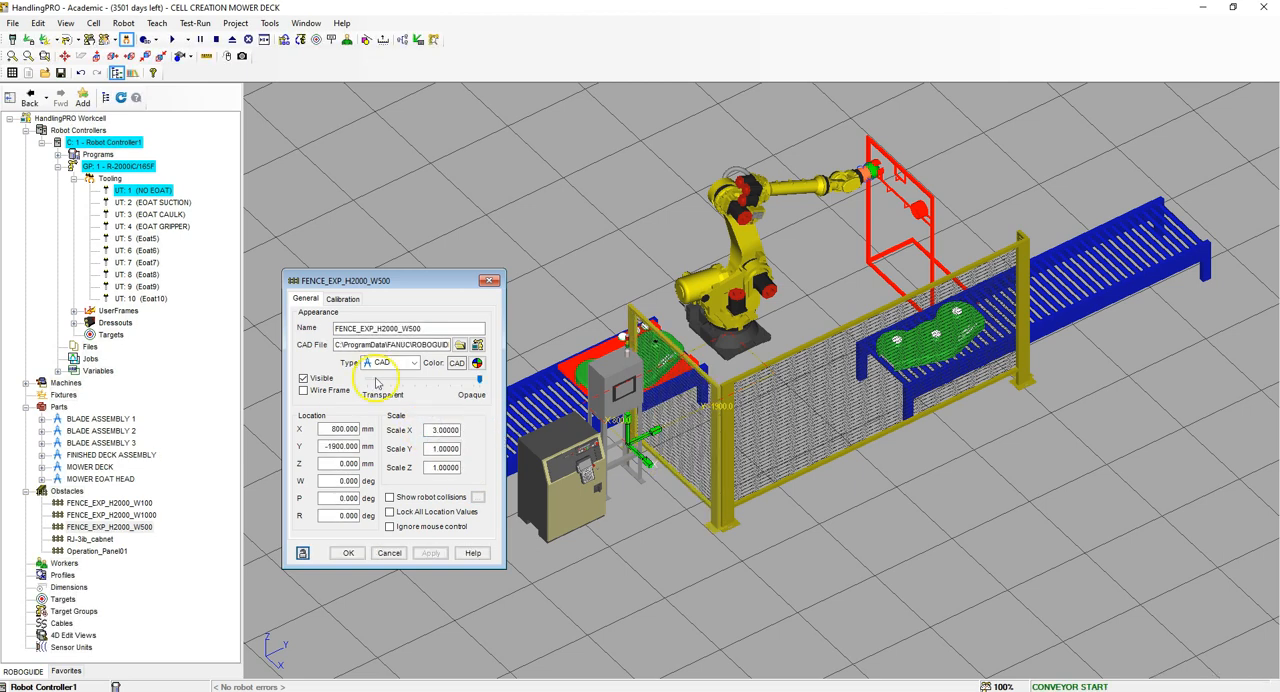
pyautogui.click(390, 511)
pyautogui.click(348, 552)
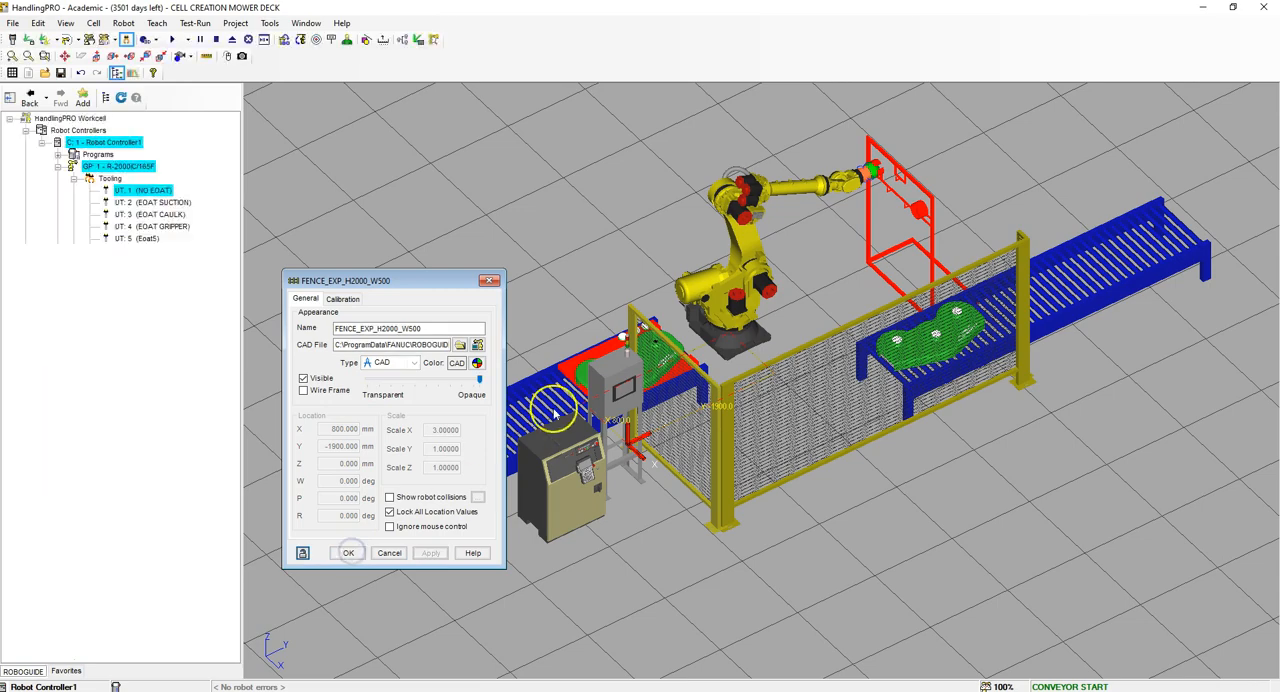
# Step: Add a second FENCE_EXP_H2000_W1000 panel as an obstacle from the CAD library's fence category
pyautogui.moveTo(826, 372); pyautogui.dragTo(1051, 360, button='right')
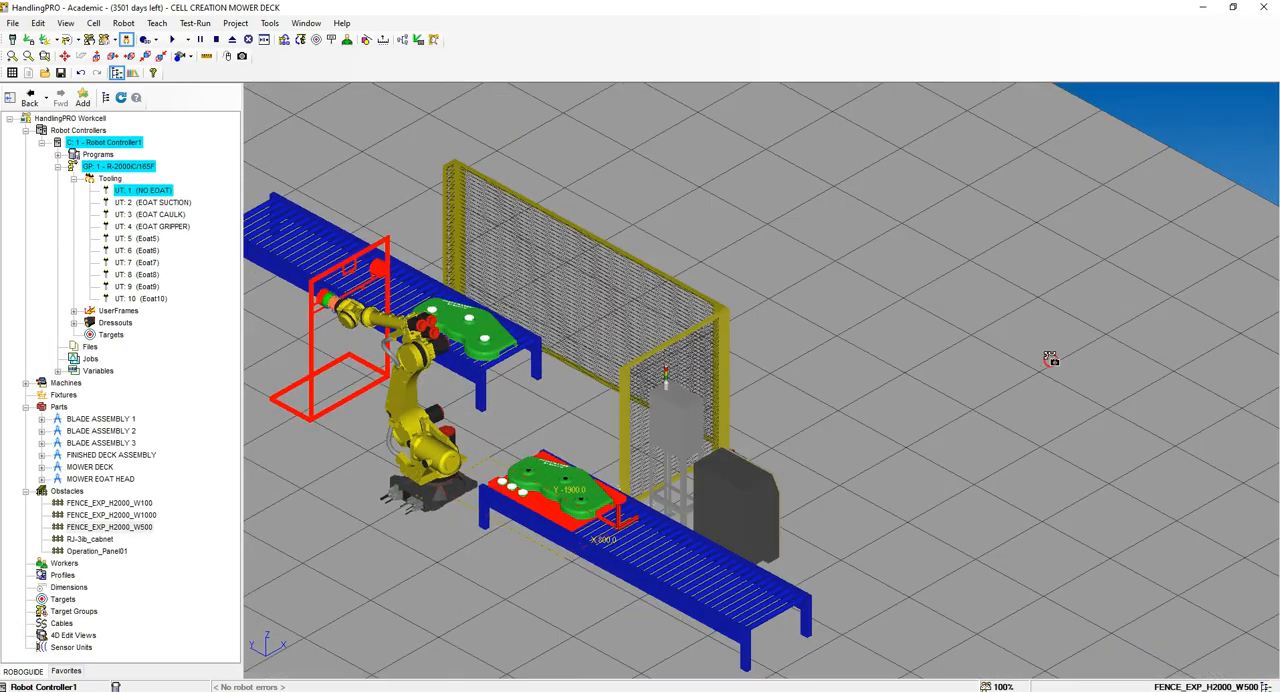
pyautogui.scroll(-5, 943, 374)
pyautogui.scroll(5, 921, 375)
pyautogui.click(67, 491)
pyautogui.rightClick(67, 491)
pyautogui.moveTo(127, 472)
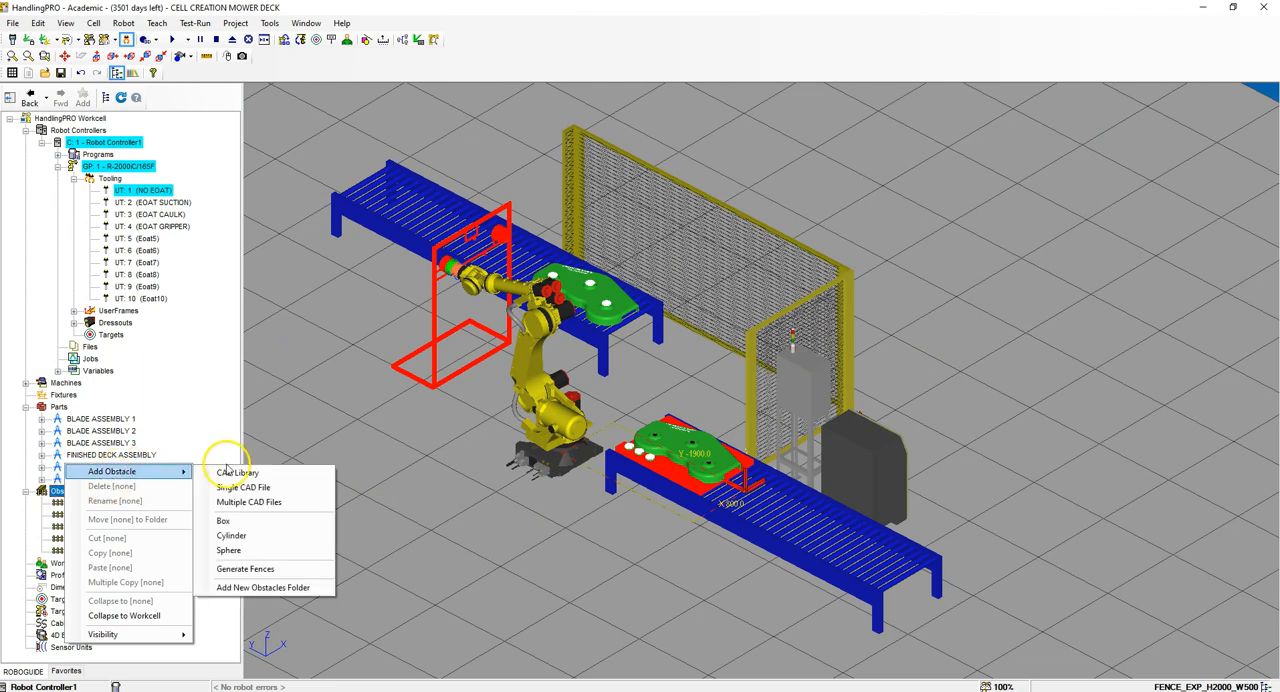
pyautogui.click(262, 477)
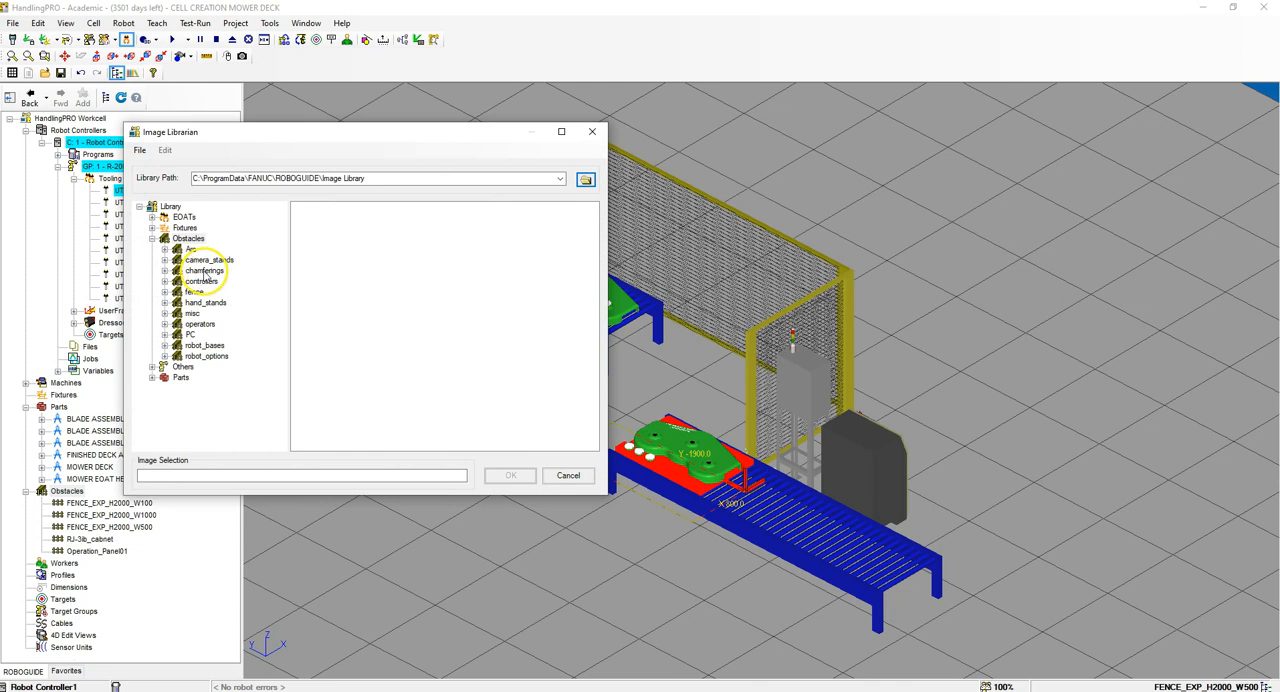
pyautogui.click(195, 292)
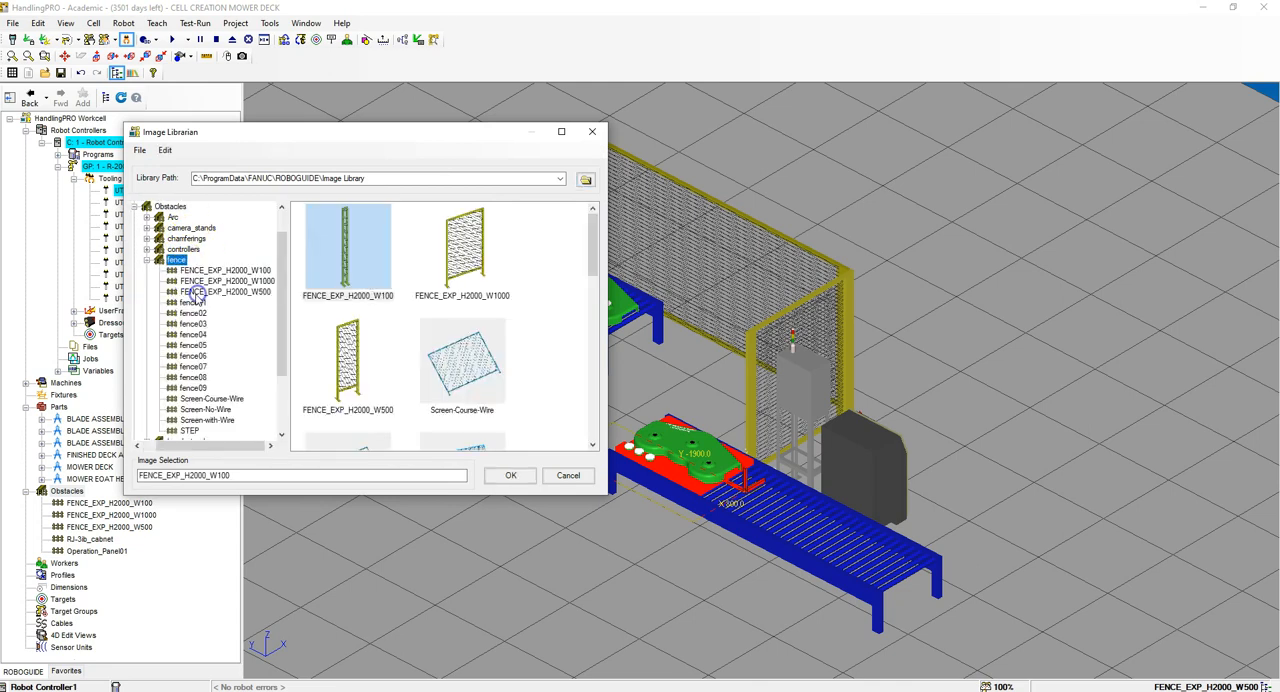
pyautogui.click(463, 250)
pyautogui.click(510, 475)
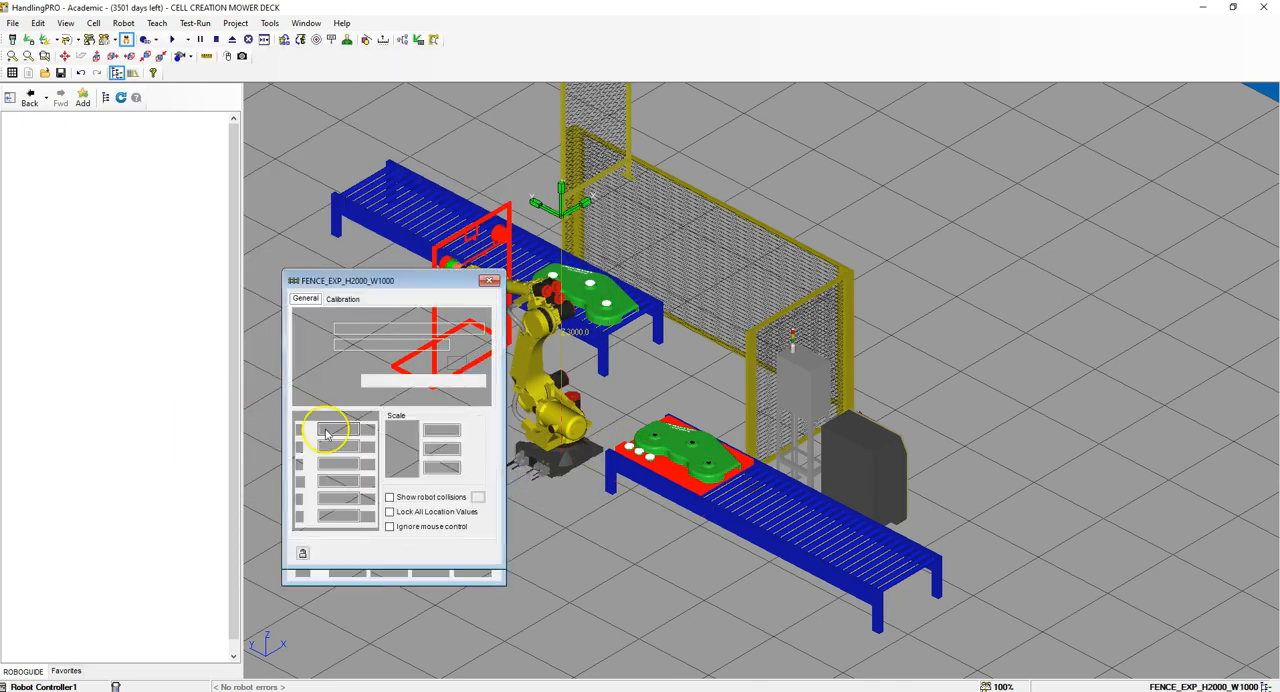
# Step: Place the second W1000 panel at X 1300, Y 2100, Z 0 mm with R -180 degrees and set Scale X to 2.7
pyautogui.write('1300')
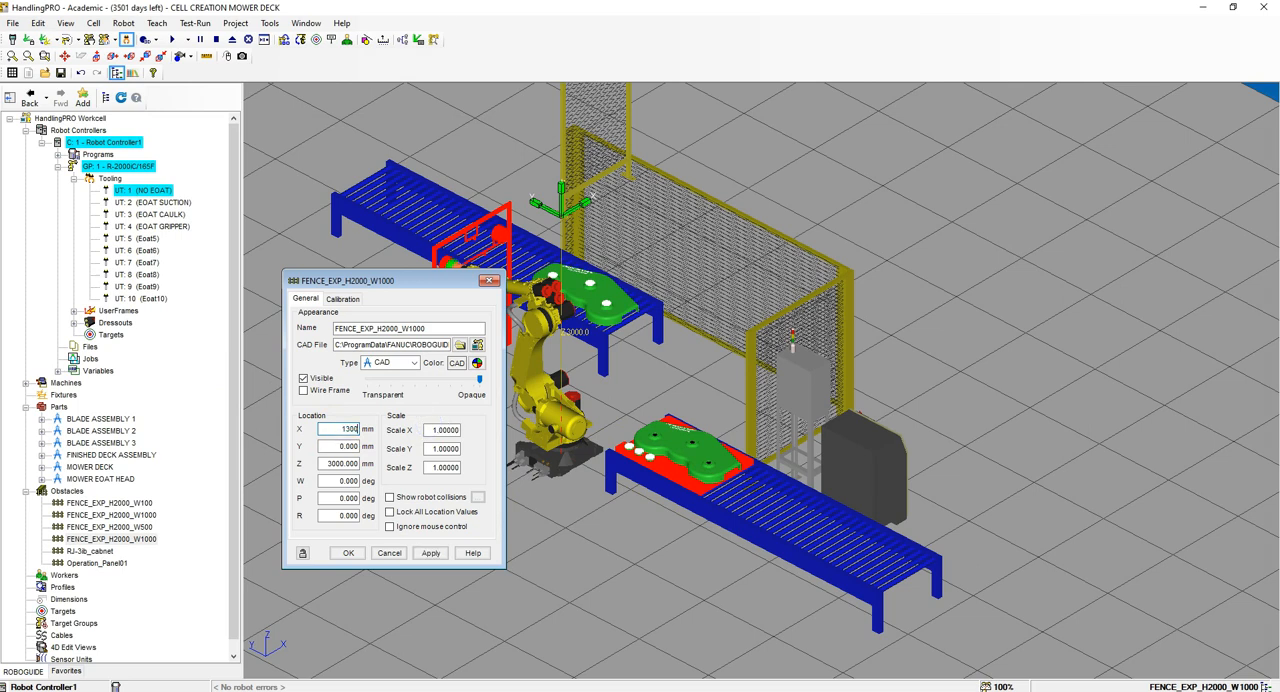
pyautogui.press('Tab')
pyautogui.click(440, 430)
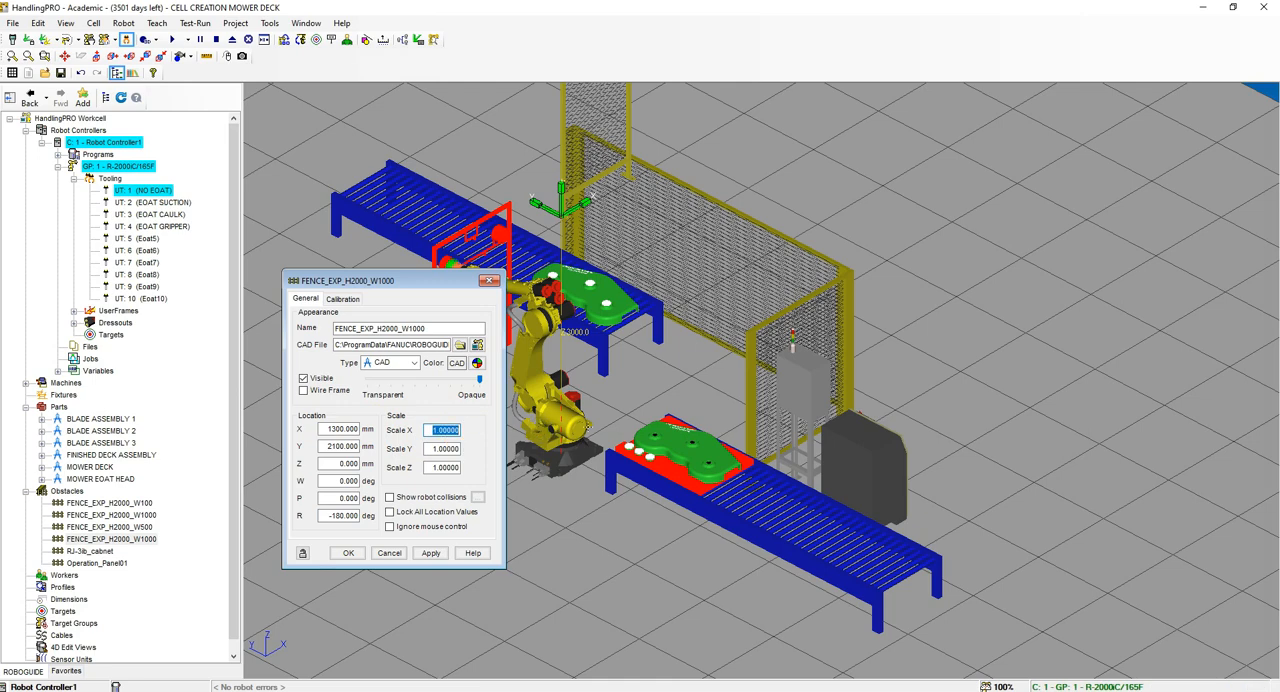
pyautogui.press('Return')
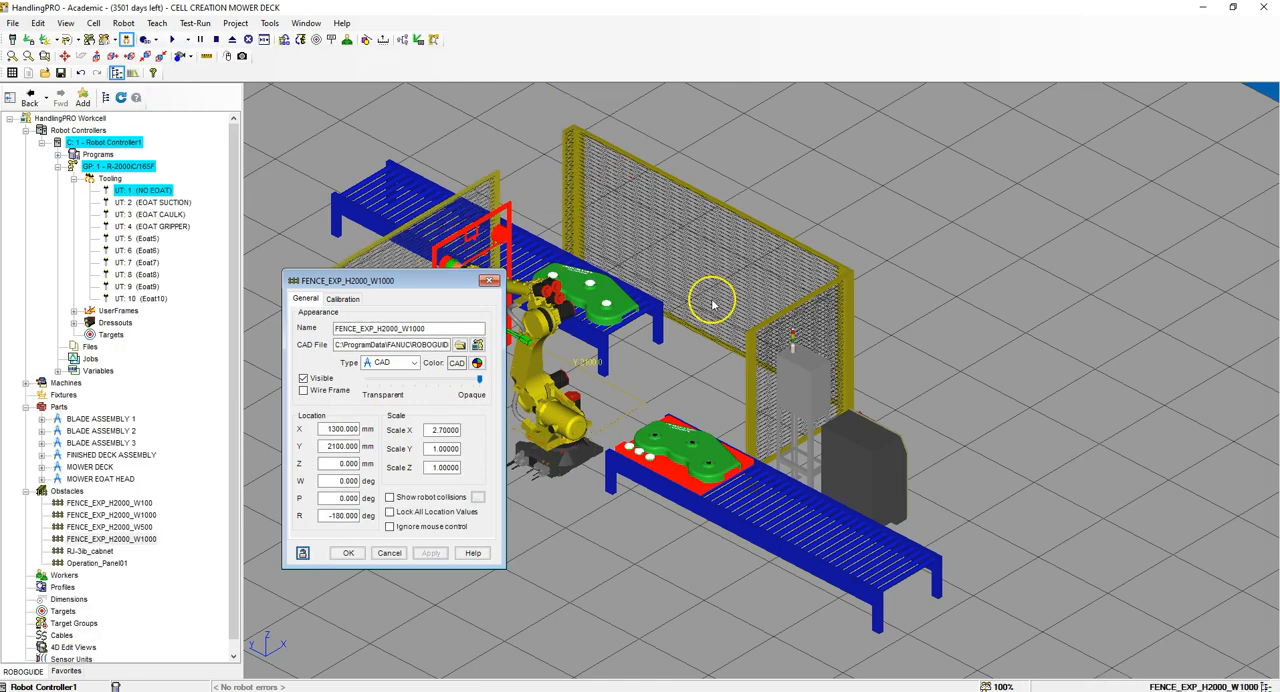
# Step: Lock all location values of the W1000 fence panel beside the tool rack and accept its properties
pyautogui.moveTo(712, 300); pyautogui.dragTo(902, 316, button='middle')
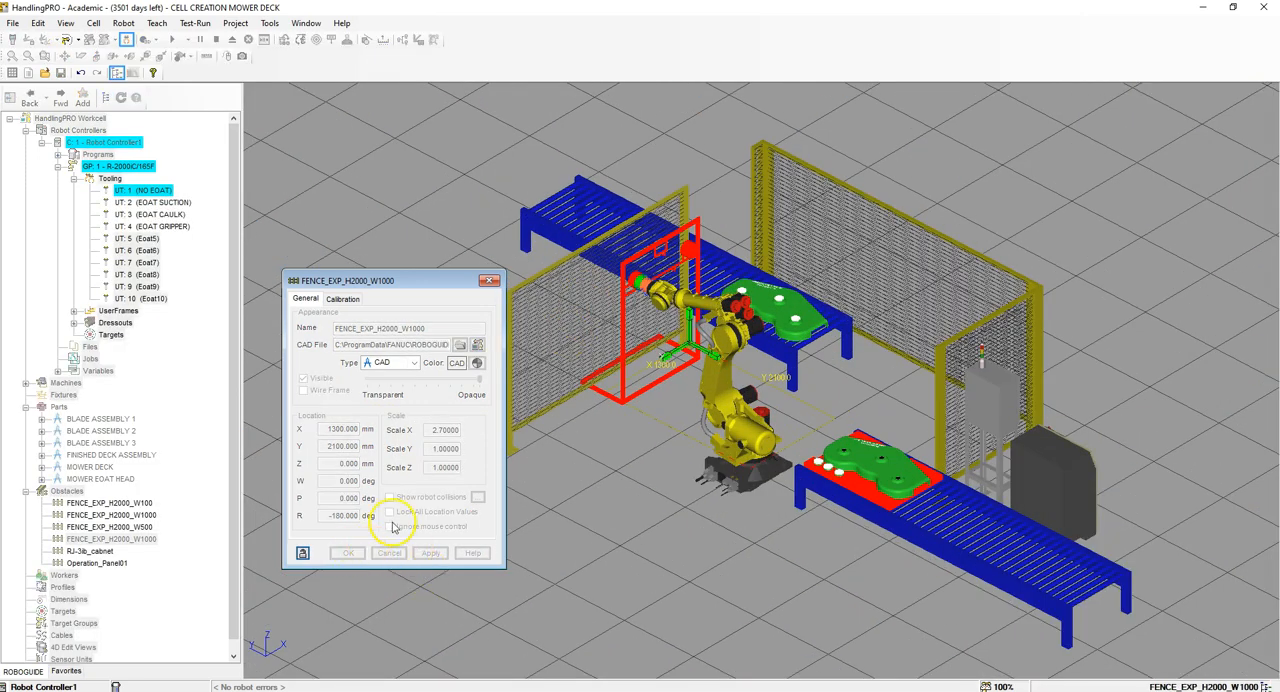
pyautogui.click(391, 526)
pyautogui.click(392, 512)
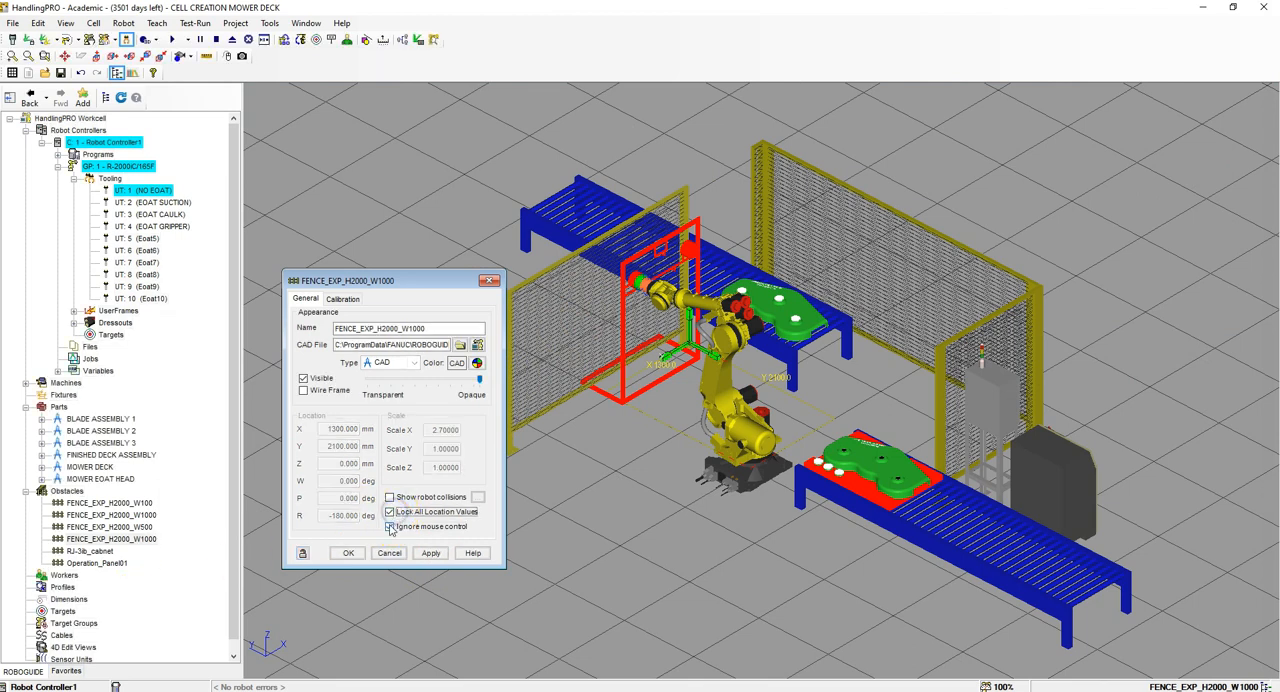
pyautogui.click(346, 553)
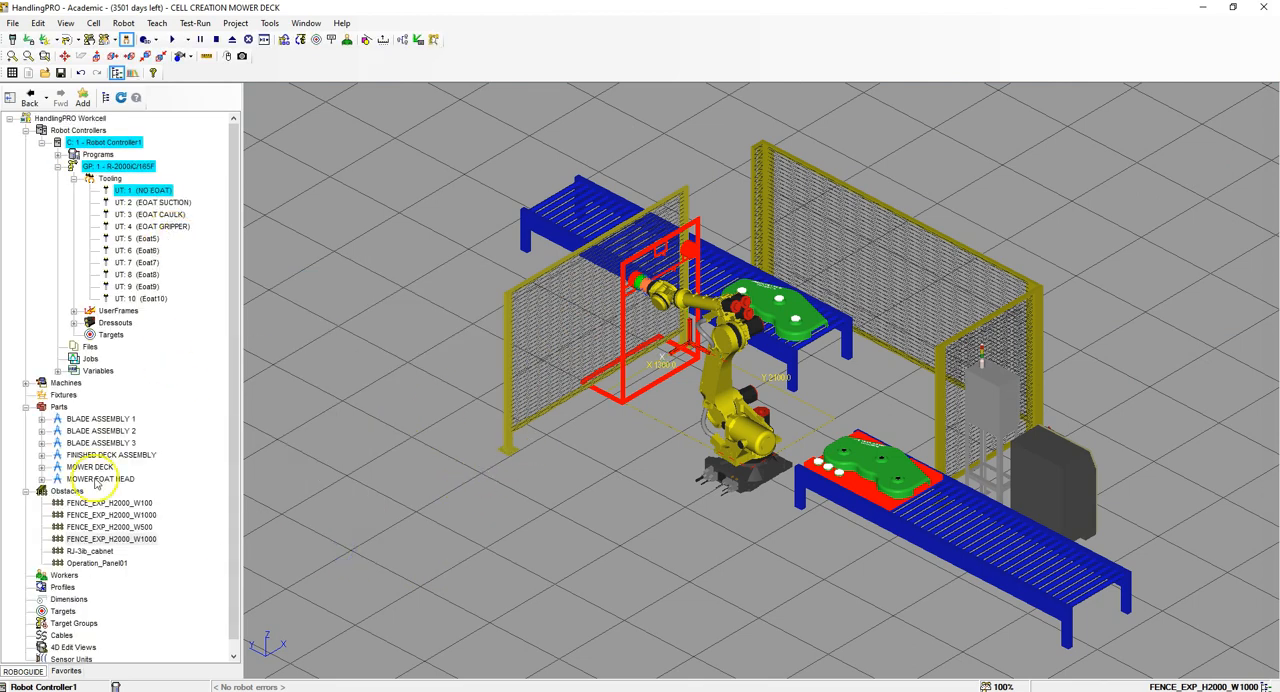
# Step: Add a third FENCE_EXP_H2000_W1000 obstacle from the CAD library at X -1556, Y -1900, Z 0 mm with R 90 degrees
pyautogui.rightClick(68, 490)
pyautogui.moveTo(194, 476)
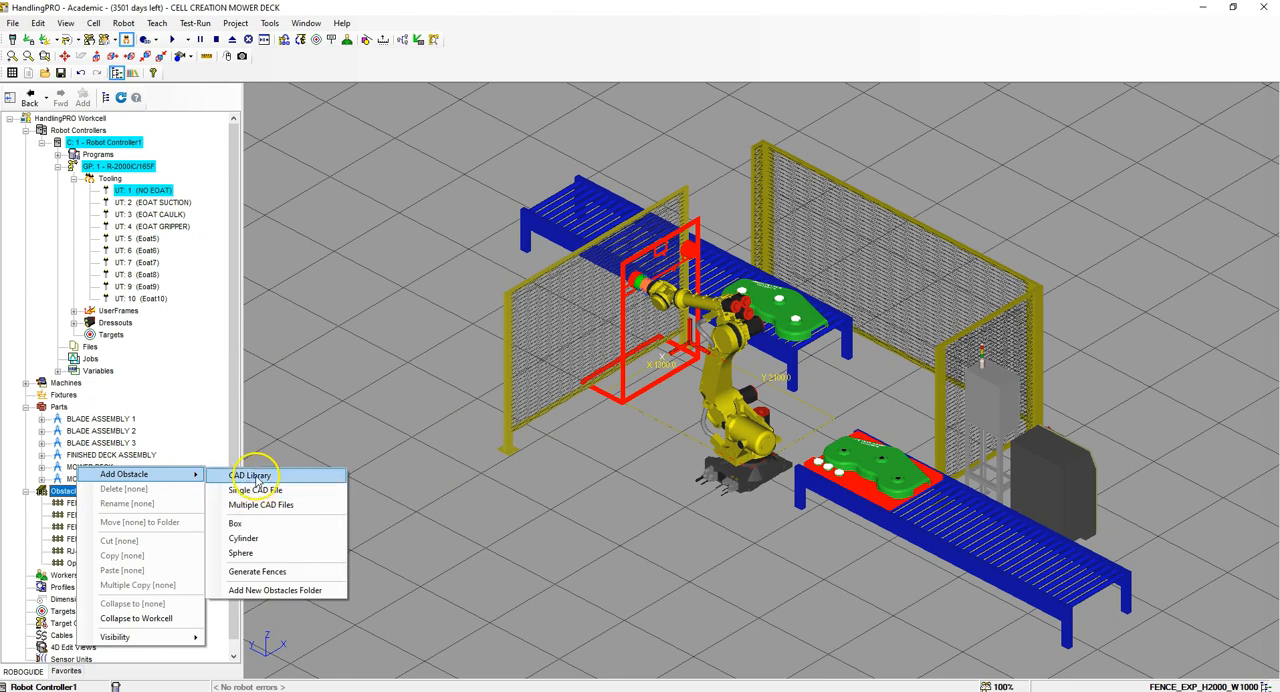
pyautogui.click(256, 479)
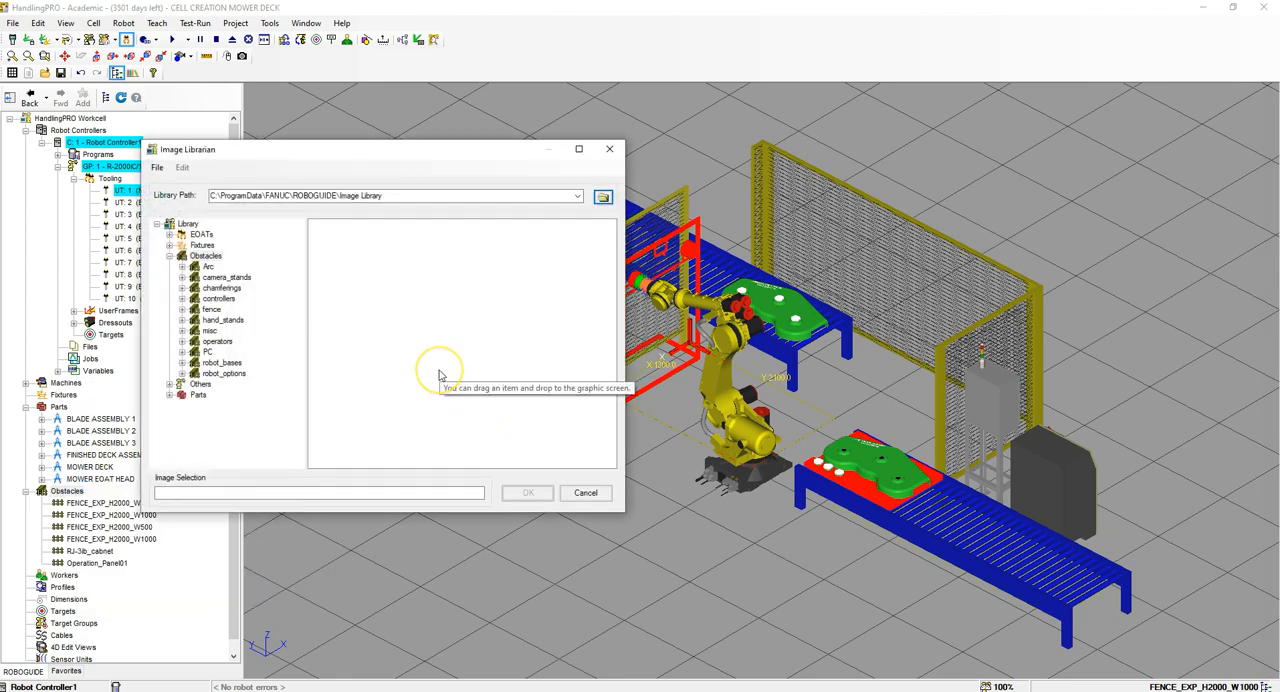
pyautogui.click(212, 310)
pyautogui.click(500, 271)
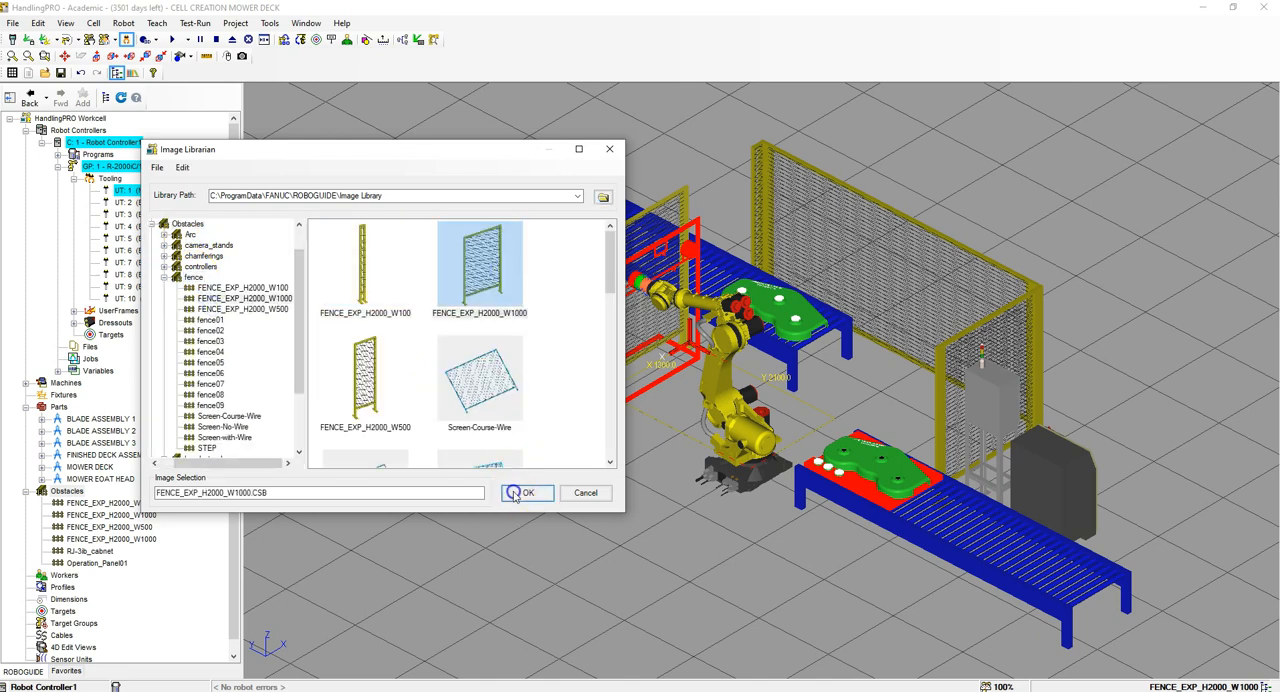
pyautogui.click(526, 492)
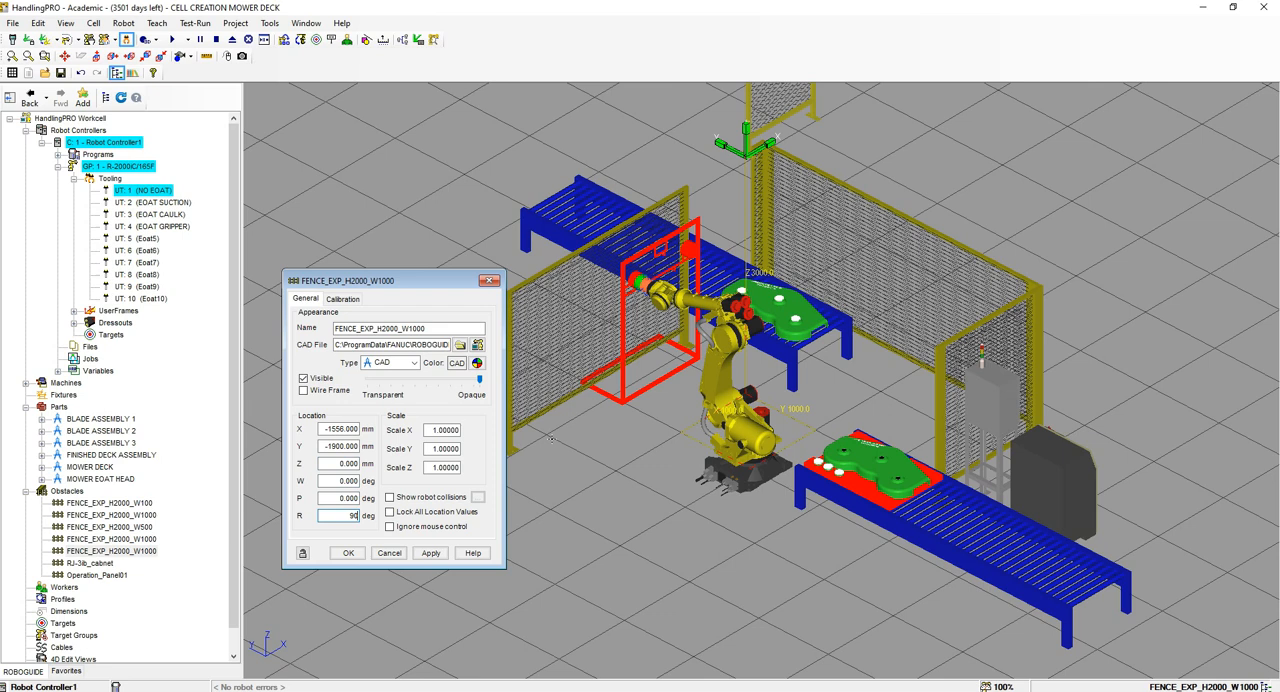
pyautogui.click(430, 553)
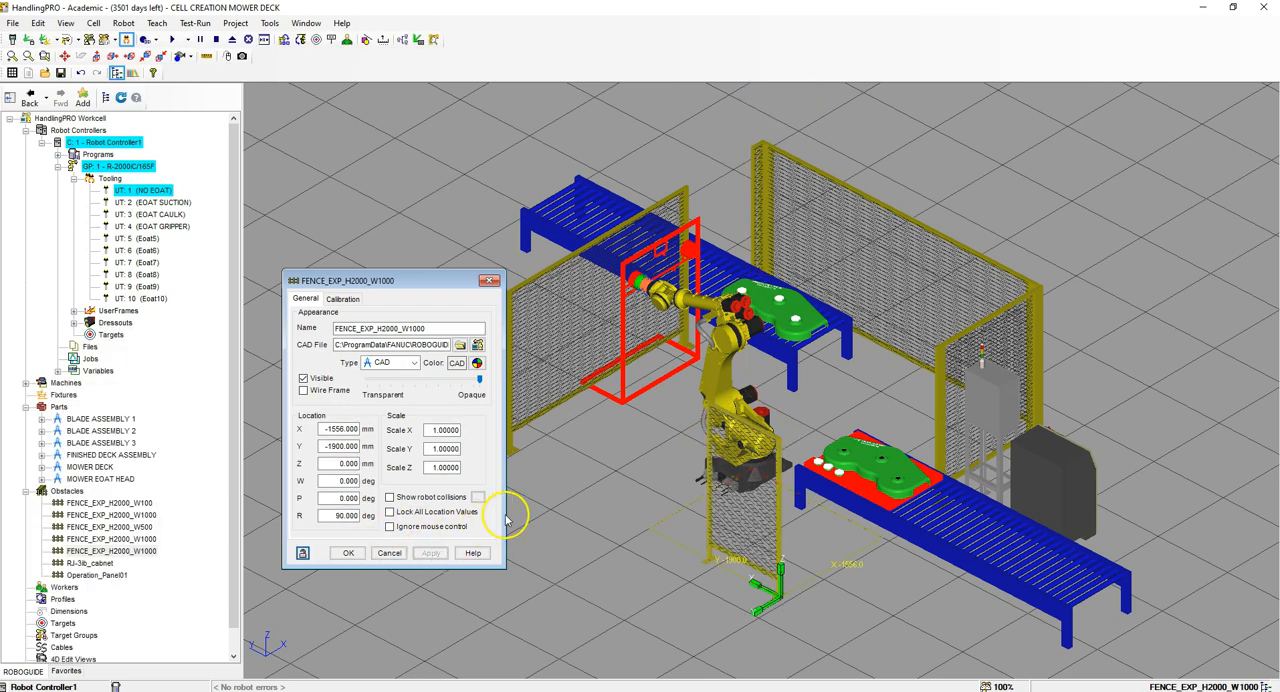
# Step: Set the third W1000 fence panel's Scale X to 3.83 and lock all its location values
pyautogui.moveTo(434, 429); pyautogui.dragTo(492, 429)
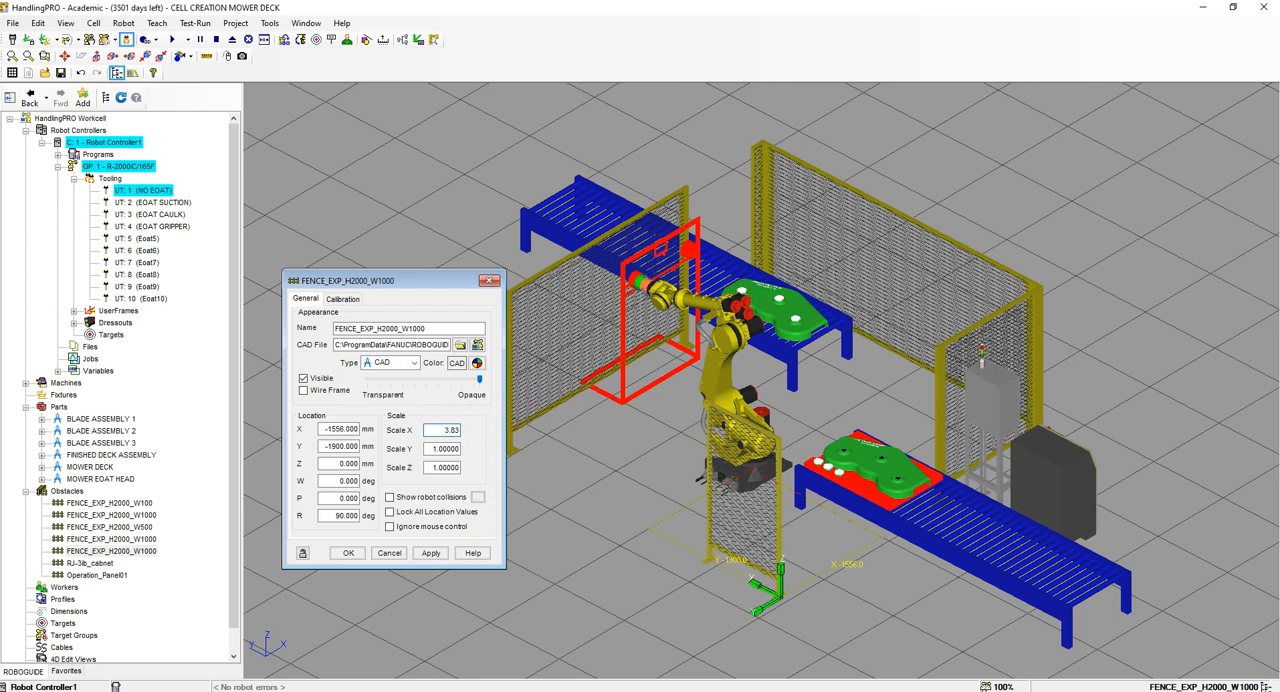
pyautogui.write('3.83')
pyautogui.press('Return')
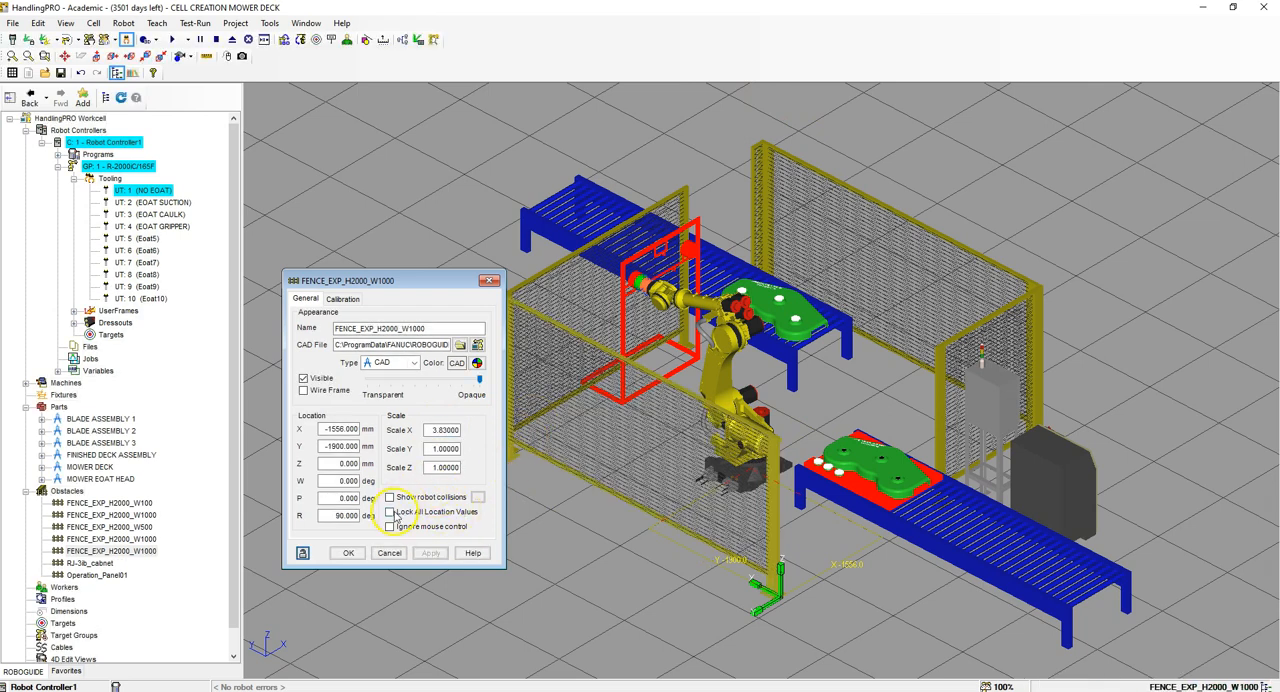
pyautogui.click(390, 512)
pyautogui.click(350, 554)
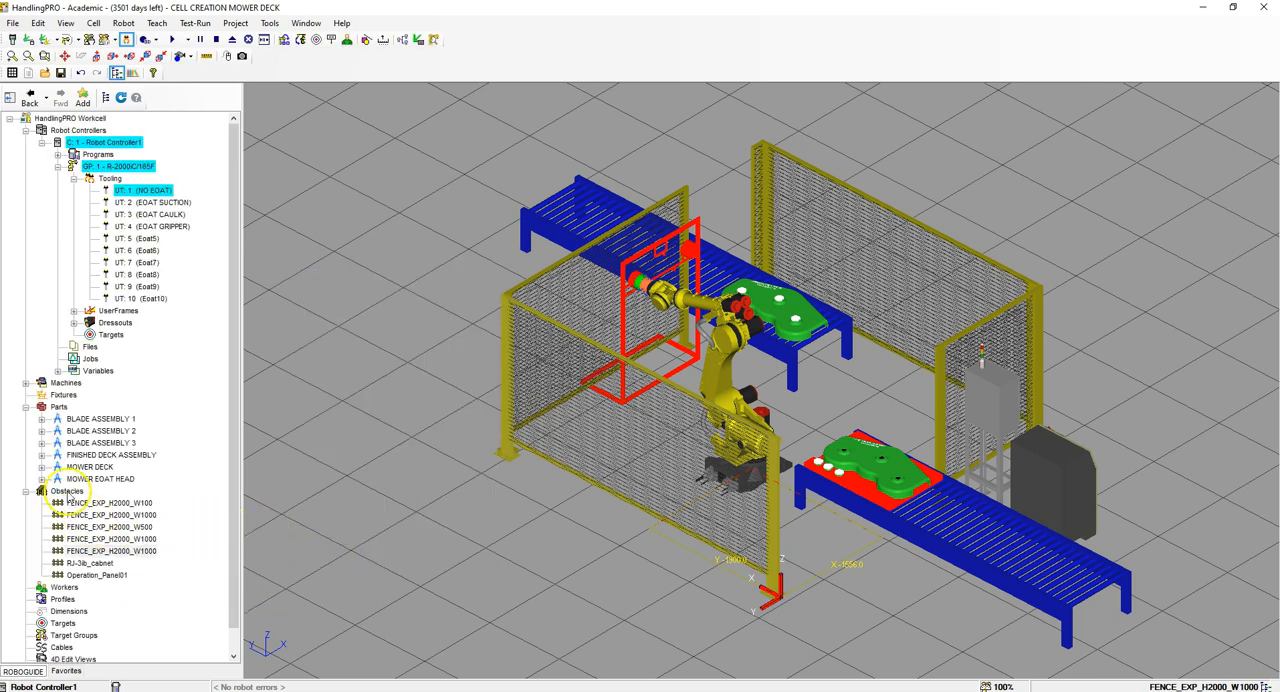
# Step: Add a second FENCE_EXP_H2000_W500 panel as an obstacle from the CAD library's fence category
pyautogui.rightClick(62, 492)
pyautogui.moveTo(118, 471)
pyautogui.click(245, 476)
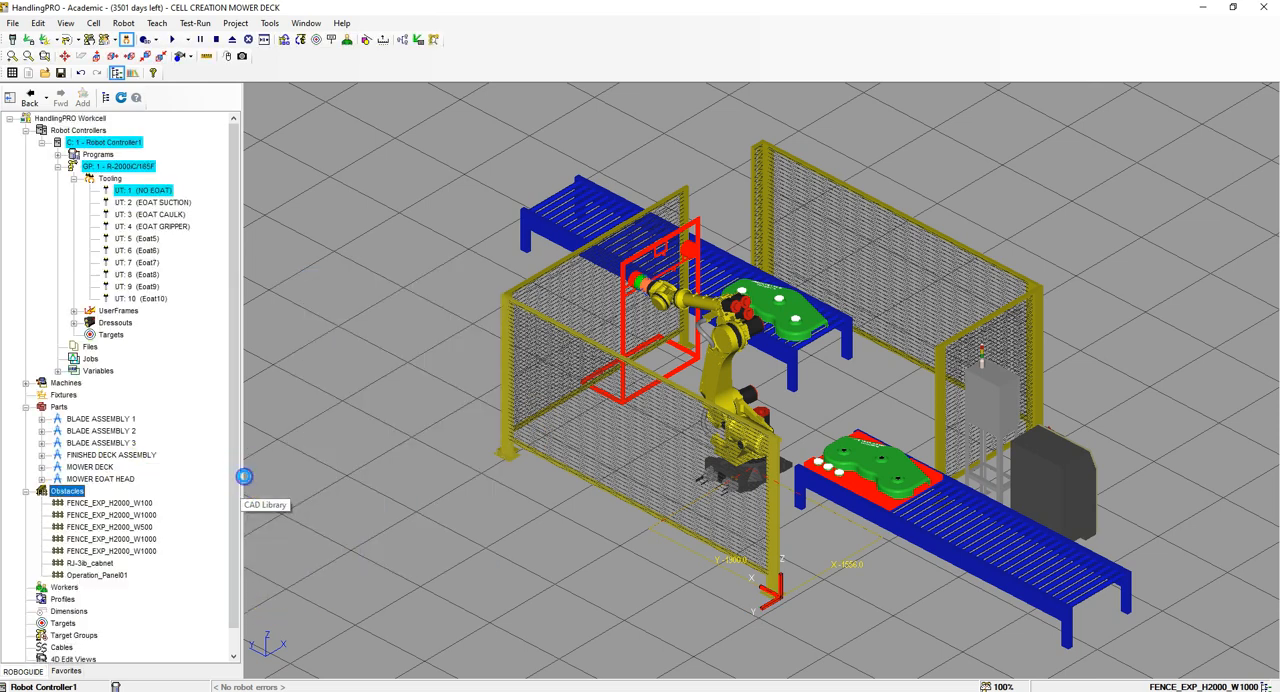
pyautogui.doubleClick(229, 326)
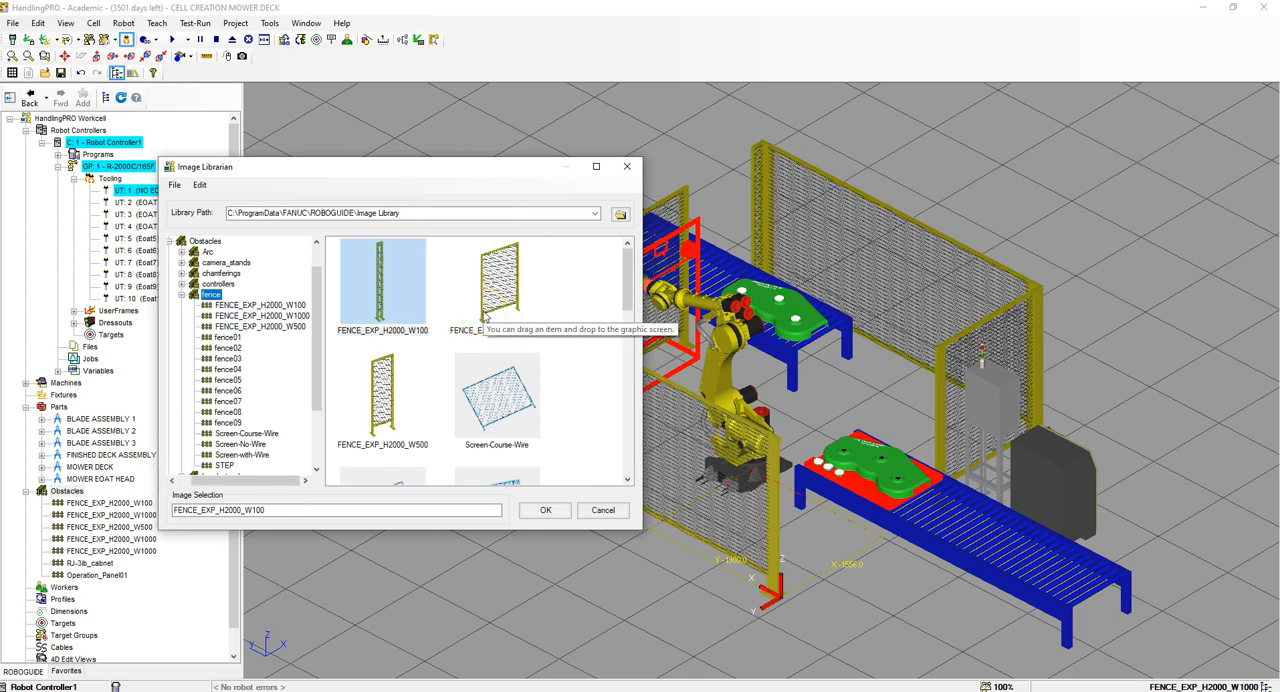
pyautogui.moveTo(382, 395); pyautogui.dragTo(530, 467)
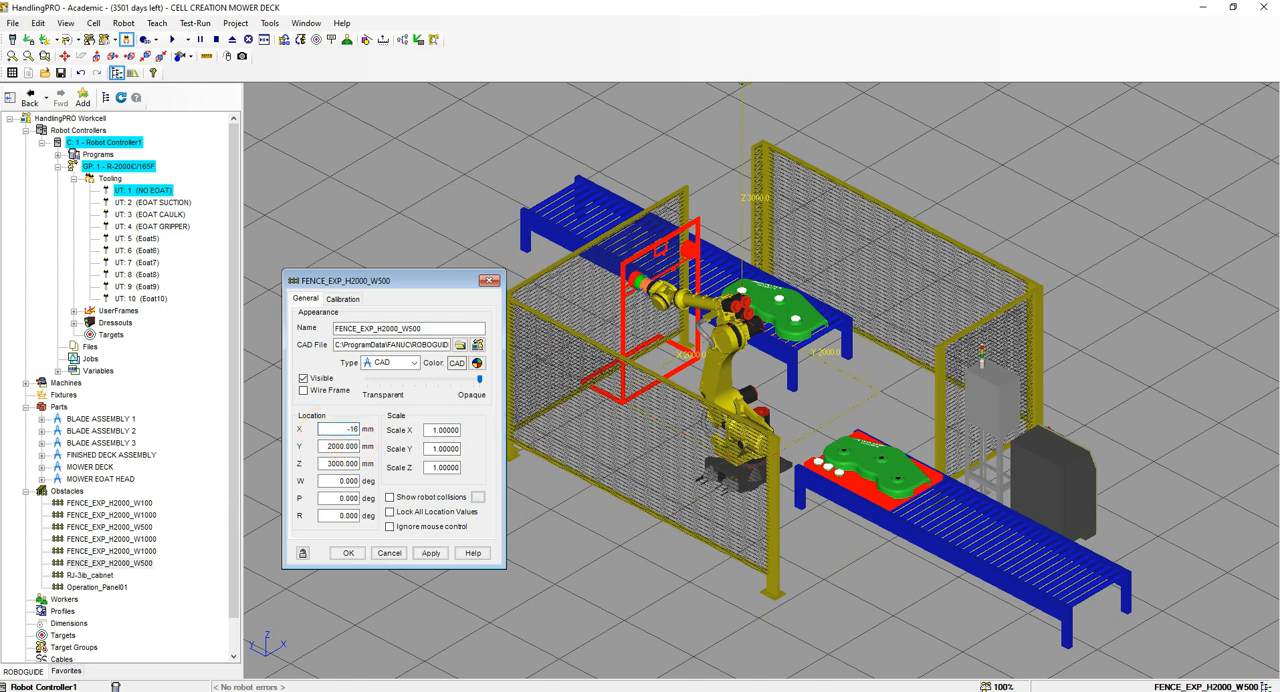
# Step: Place the second W500 panel at X -1600, Y -1900, Z 0 mm and set its Scale X to 2.4
pyautogui.press('Tab')
pyautogui.write('-')
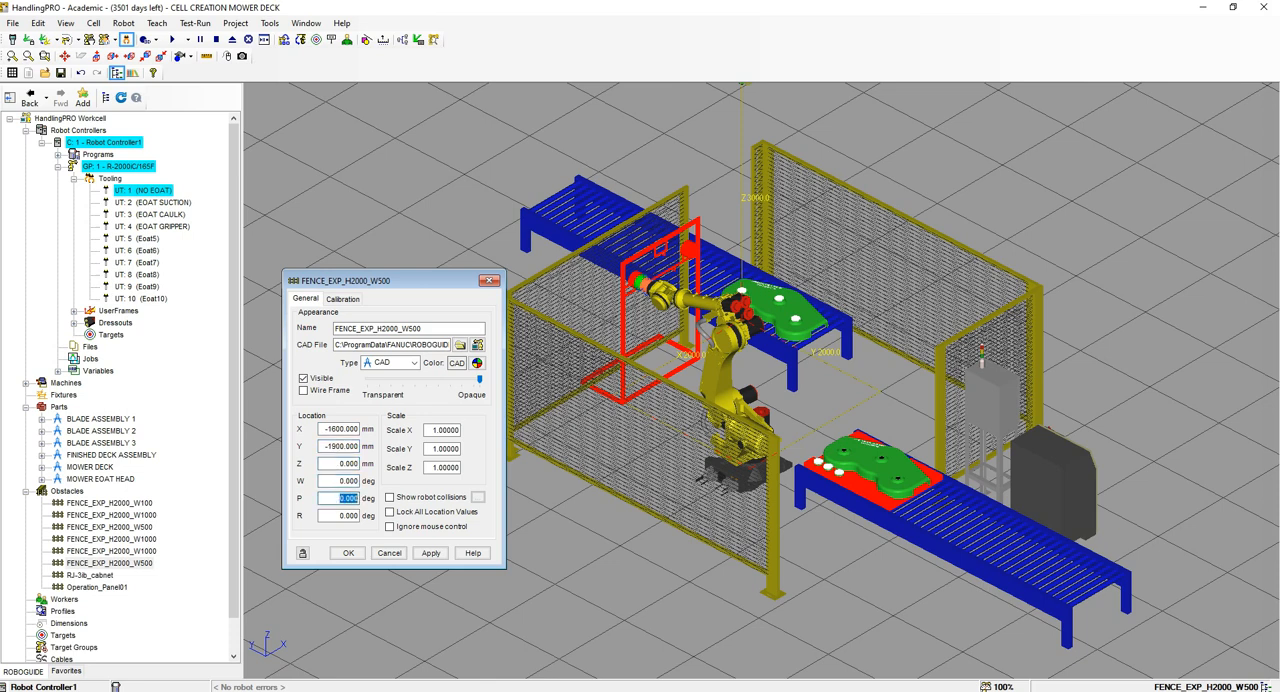
pyautogui.click(438, 429)
pyautogui.doubleClick(438, 429)
pyautogui.write('2.4')
pyautogui.press('Return')
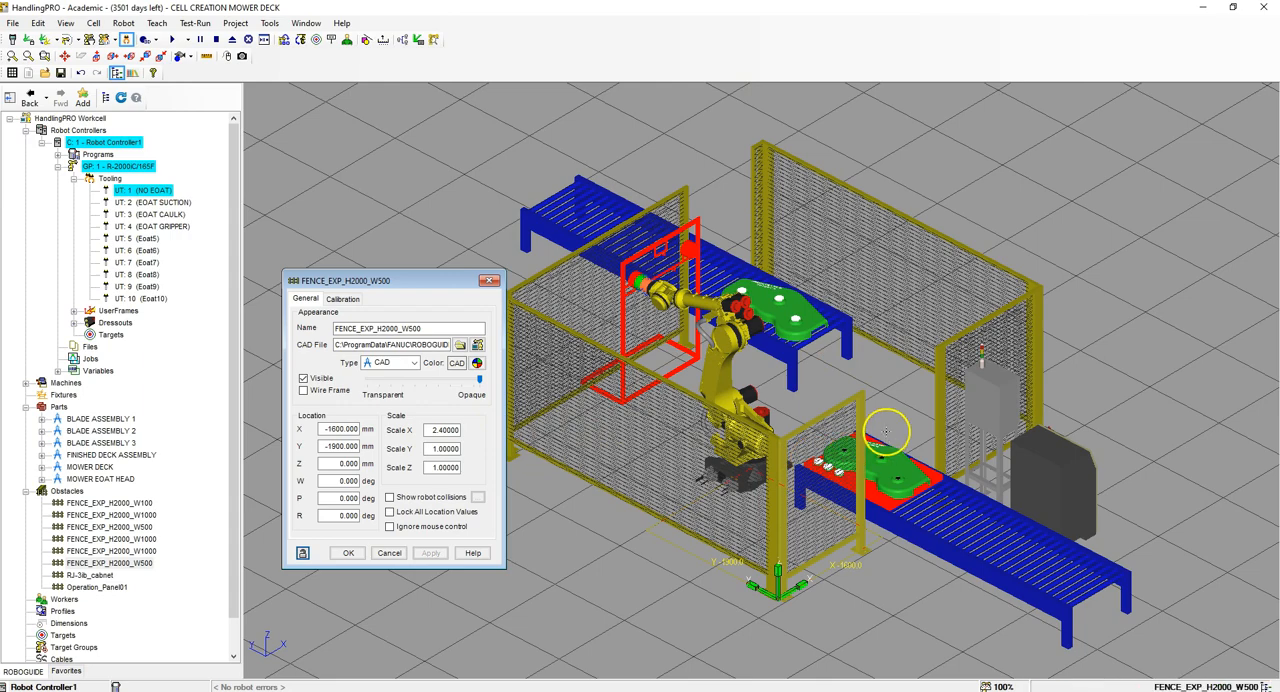
# Step: Lock all location values of the second W500 fence panel and accept its properties
pyautogui.click(389, 512)
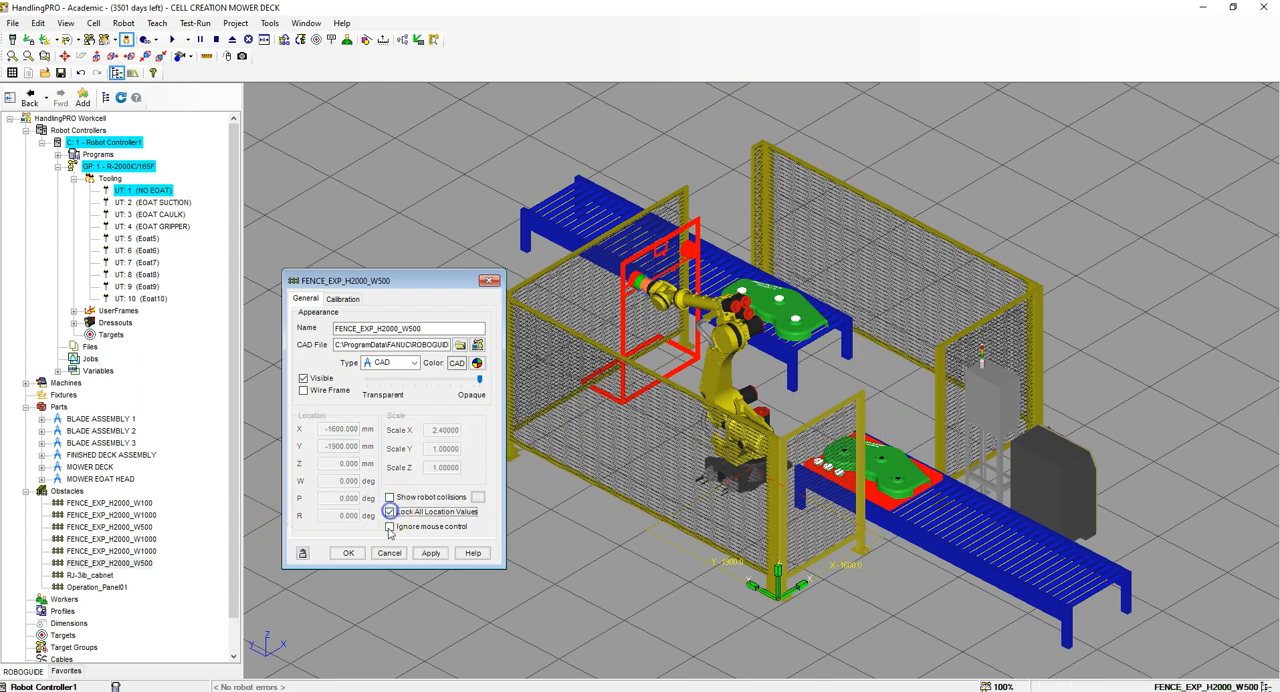
pyautogui.click(348, 553)
# Step: Add a box obstacle near the far end of the finished-deck conveyor, located at X 1790, Y 4292, Z 1500 mm
pyautogui.moveTo(1065, 357); pyautogui.dragTo(1027, 373, button='right')
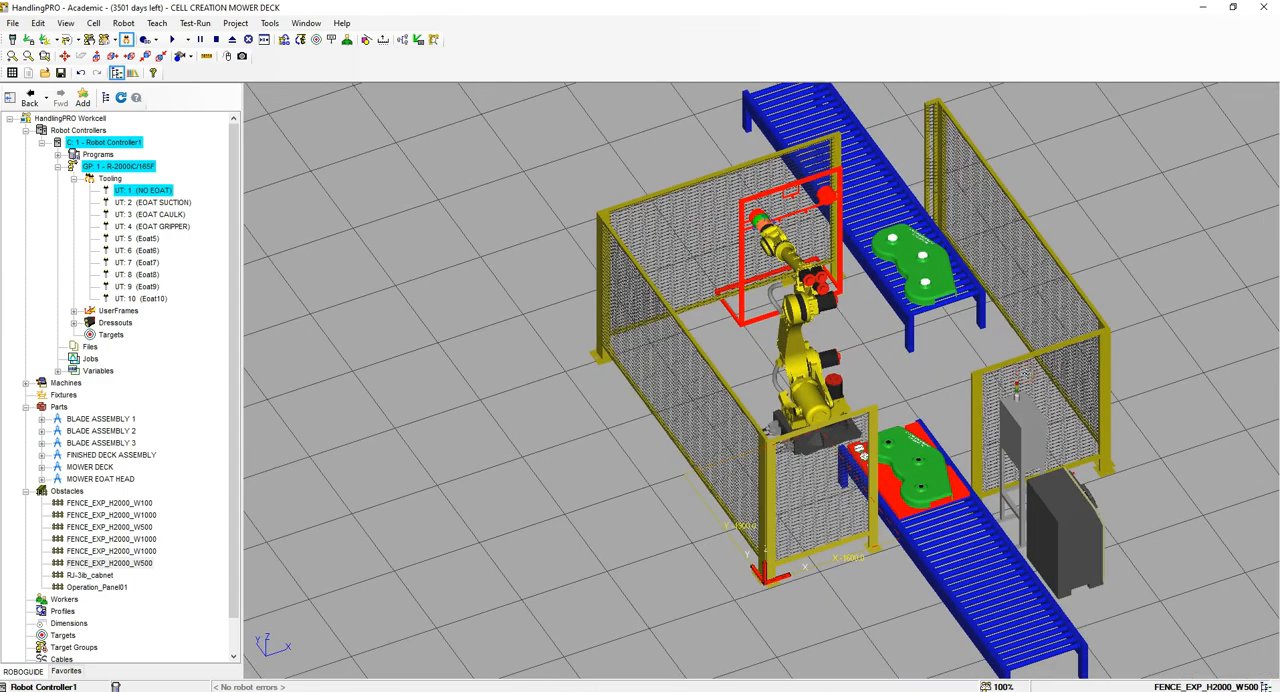
pyautogui.moveTo(1033, 369); pyautogui.dragTo(1012, 336, button='right')
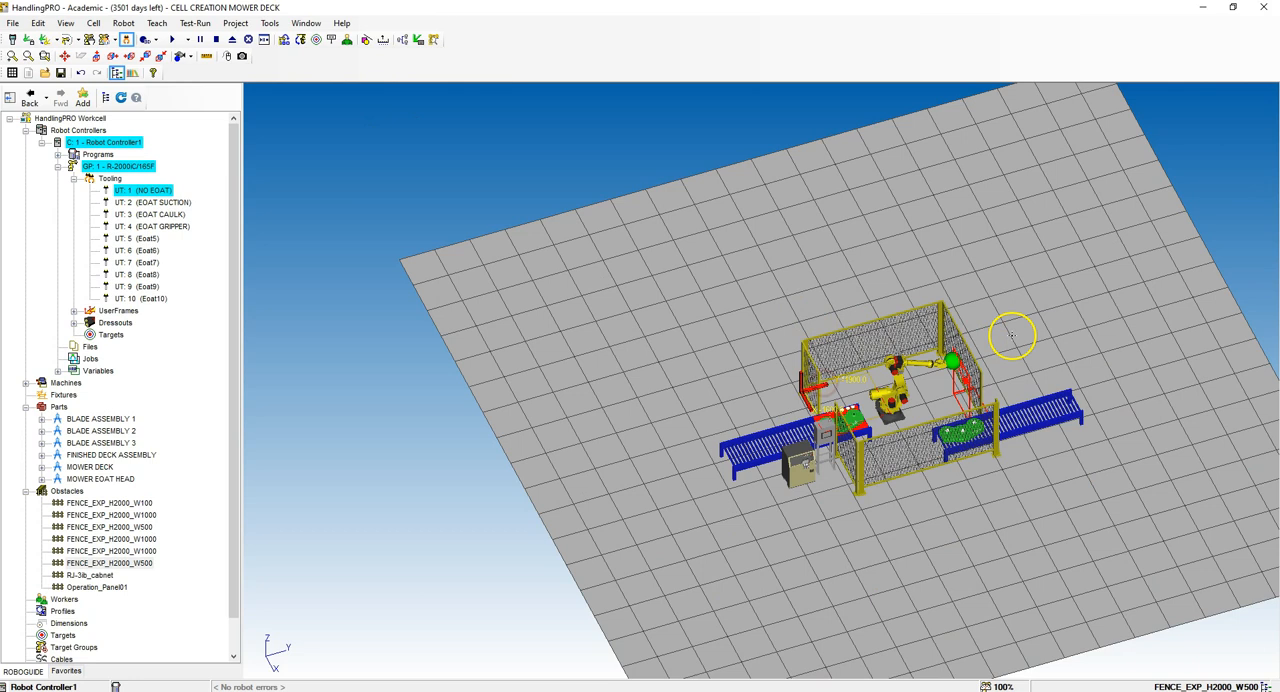
pyautogui.scroll(5, 1060, 388)
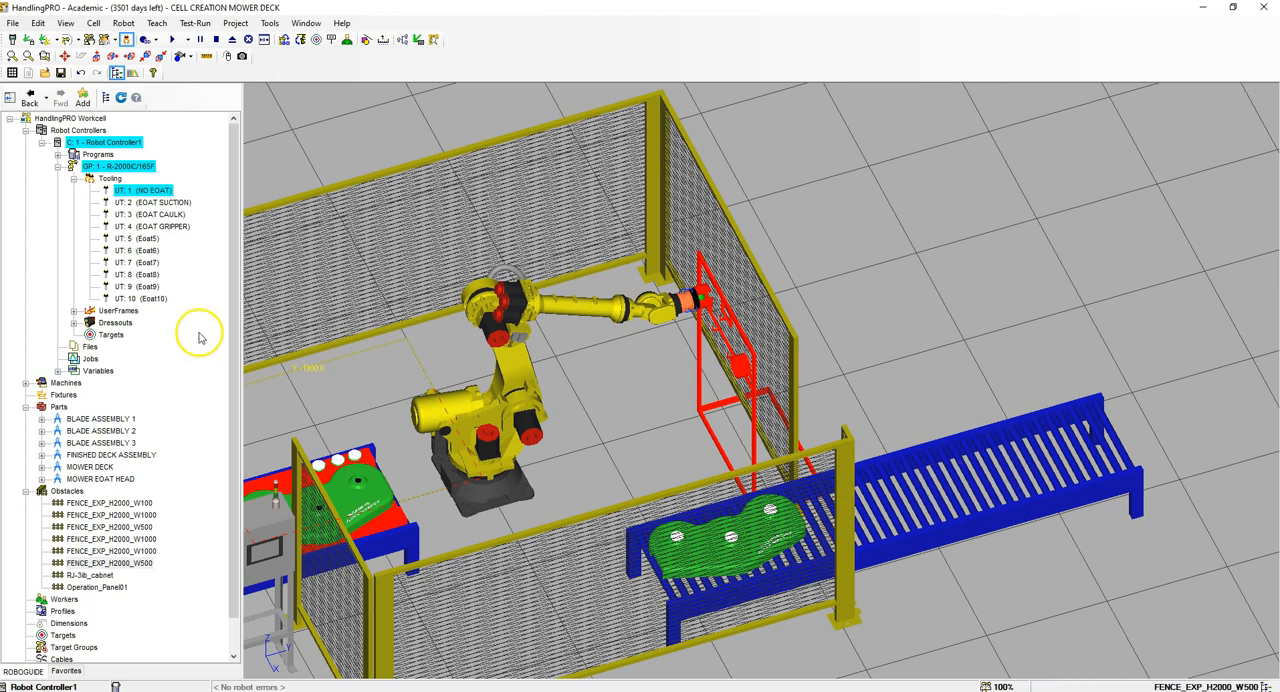
pyautogui.rightClick(68, 491)
pyautogui.moveTo(140, 471)
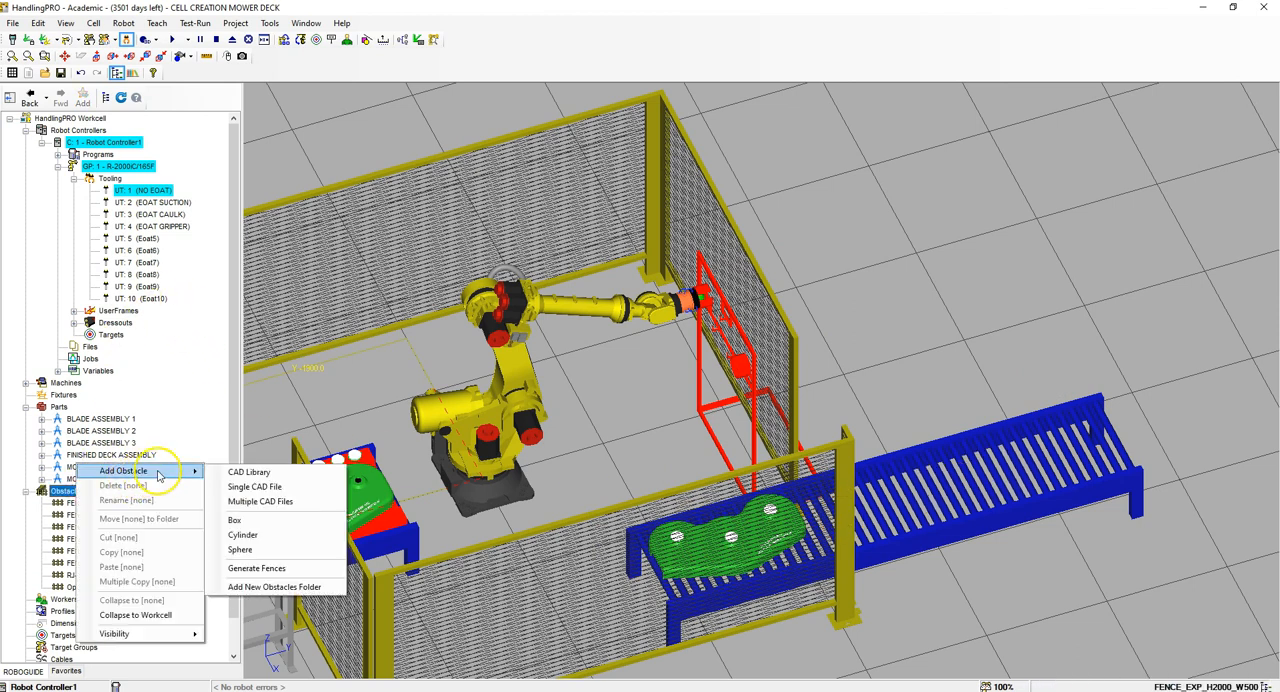
pyautogui.click(270, 521)
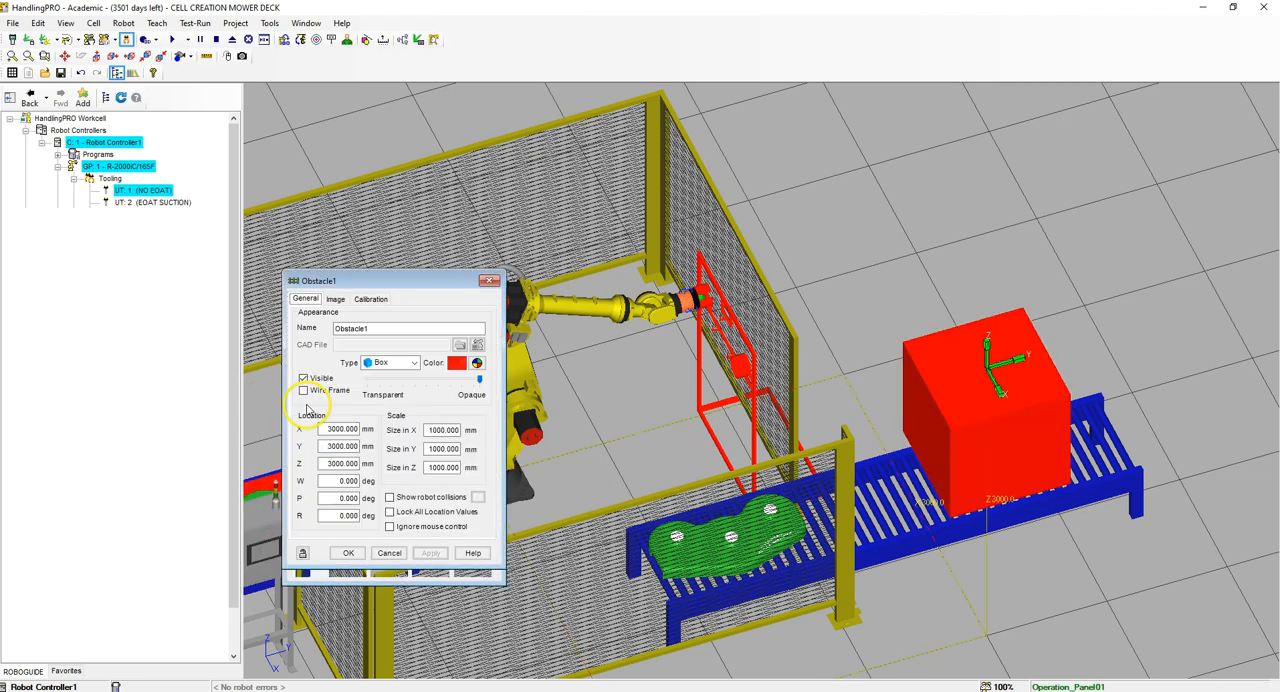
pyautogui.moveTo(325, 428); pyautogui.dragTo(543, 426)
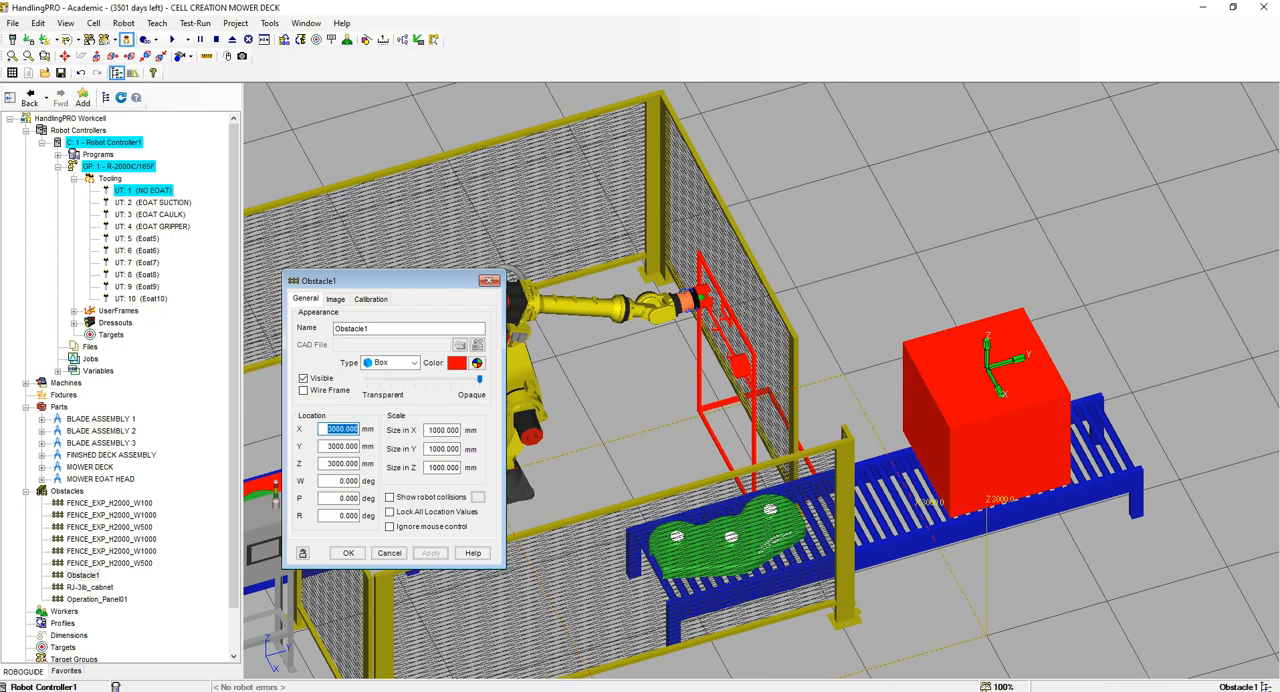
pyautogui.write('1790')
pyautogui.press('Tab')
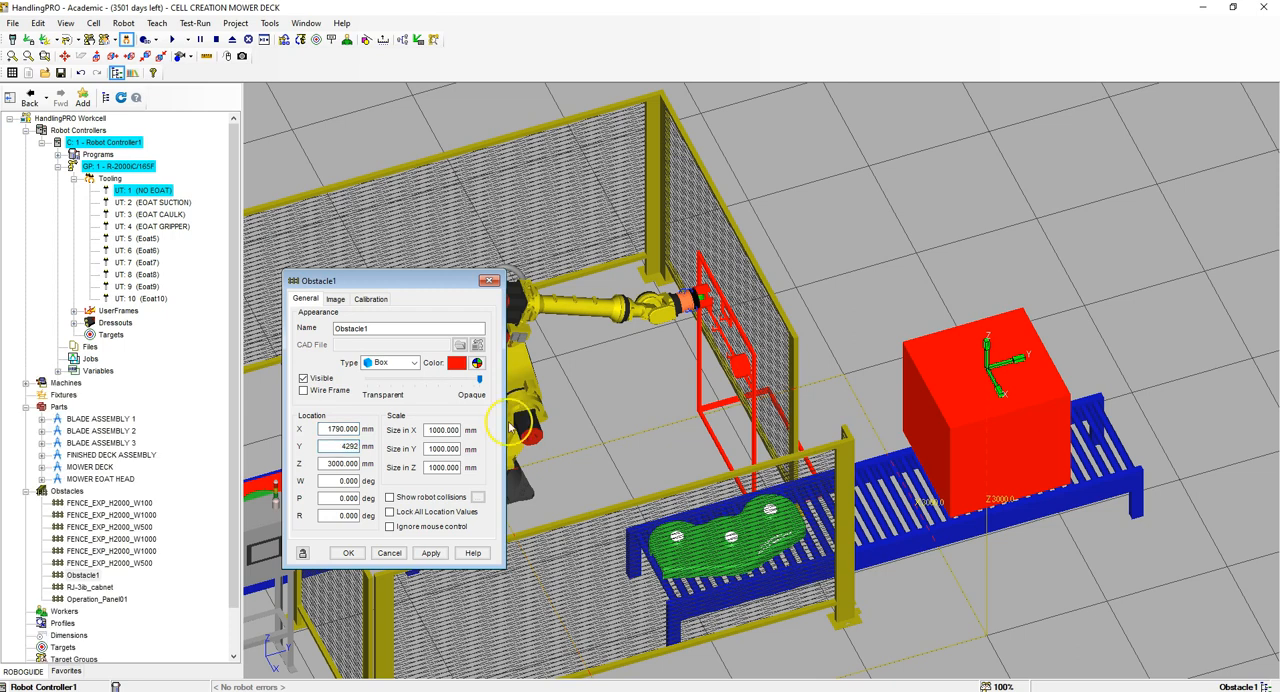
pyautogui.press('Tab')
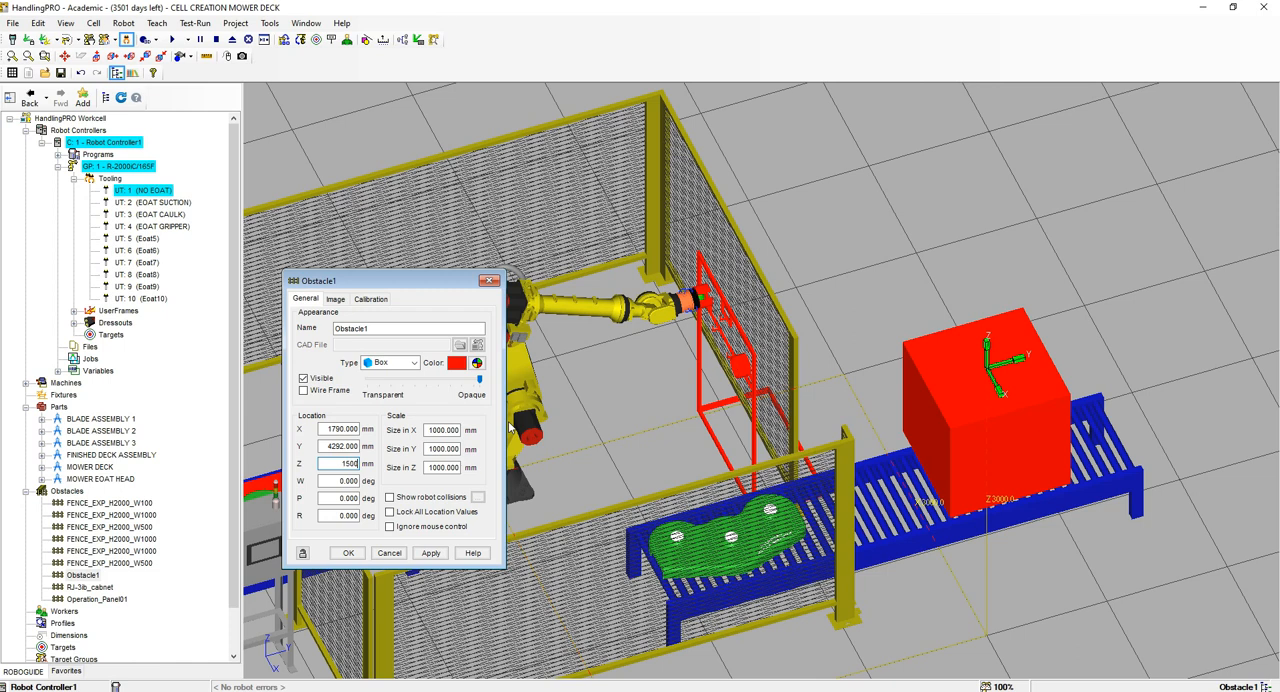
# Step: Size the box obstacle to 1300 mm in X, 2000 mm in Y and 1500 mm in Z
pyautogui.click(432, 429)
pyautogui.press('Tab')
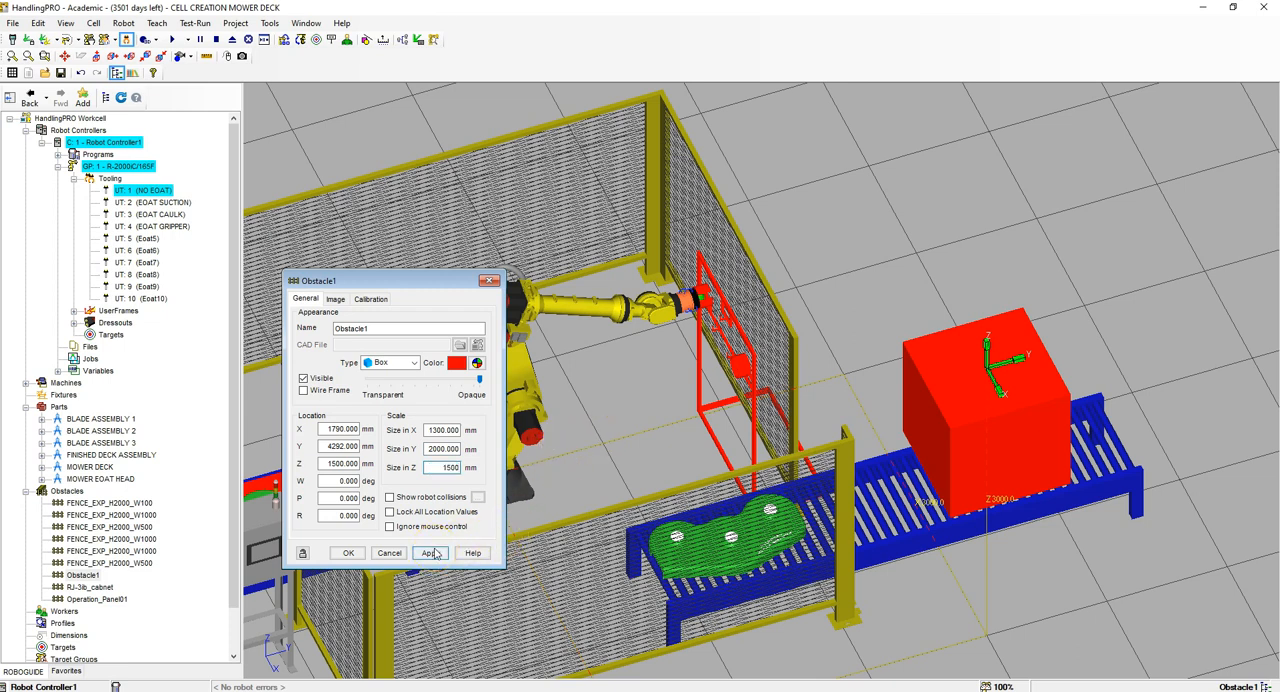
pyautogui.click(430, 553)
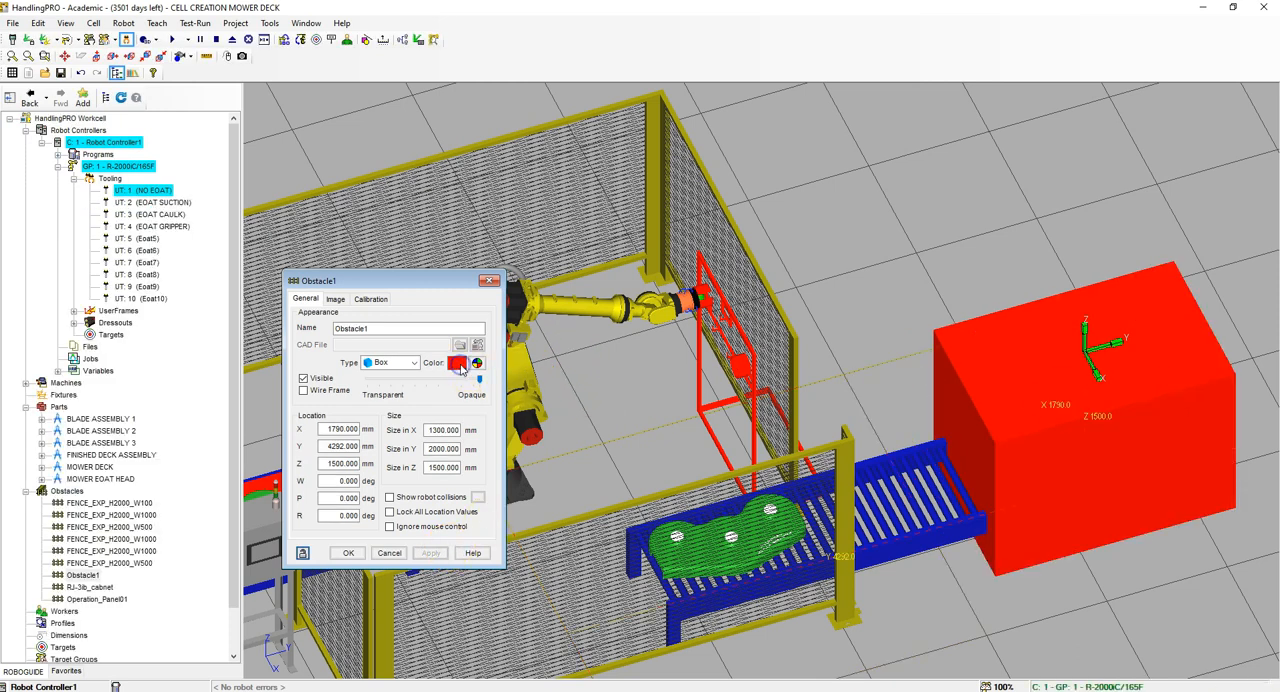
# Step: Color the box obstacle black and lock all its location values
pyautogui.click(476, 362)
pyautogui.click(577, 273)
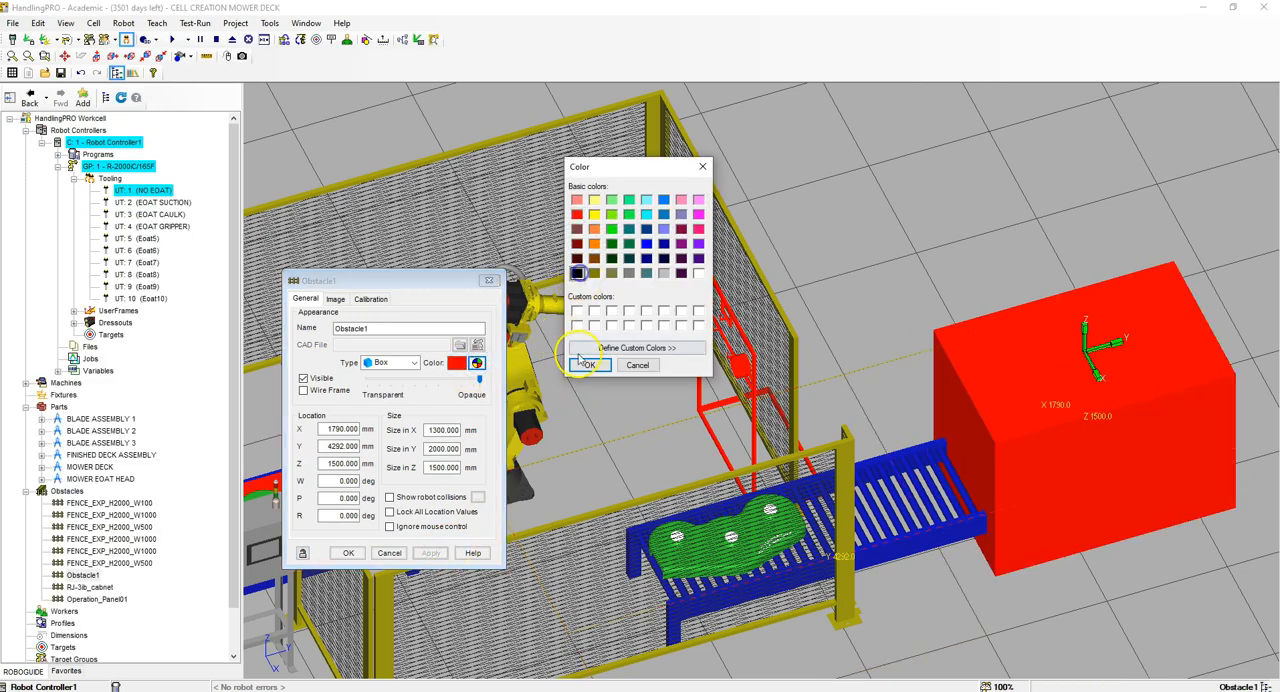
pyautogui.click(588, 364)
pyautogui.click(430, 553)
pyautogui.click(389, 511)
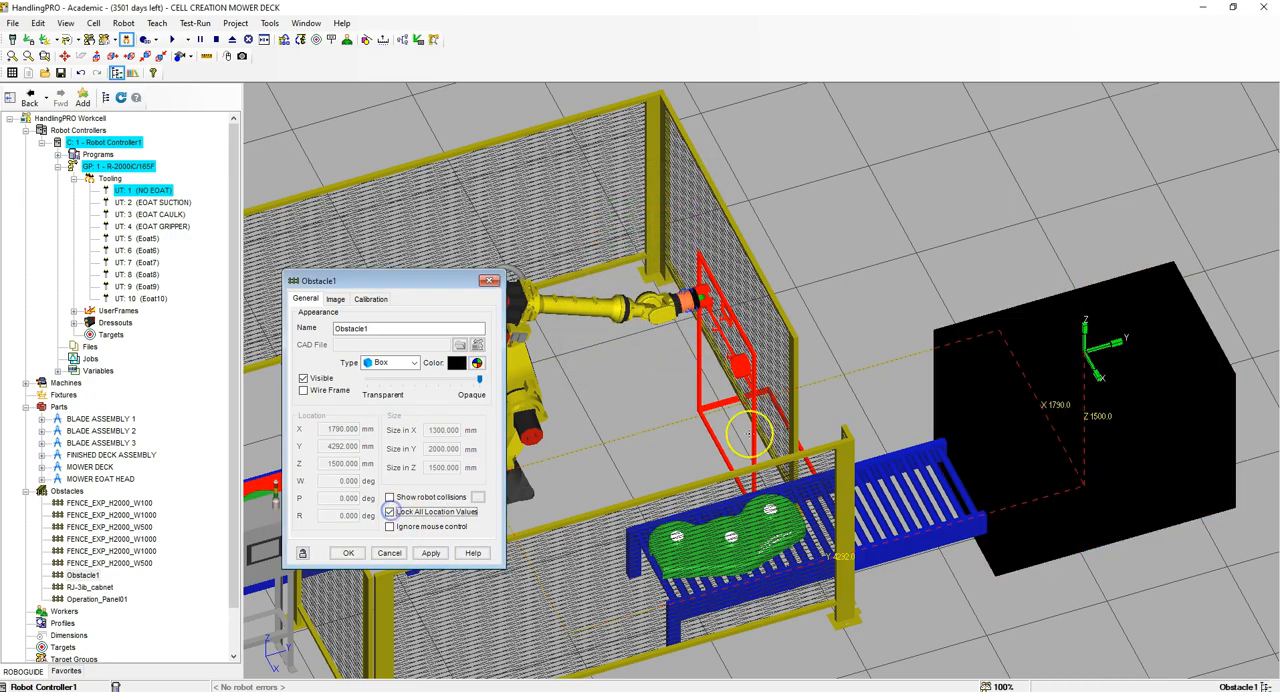
pyautogui.click(348, 553)
# Step: Add the MOWER DECK JIG model from the MOWER CELL FILES folder as a single-CAD-file fixture
pyautogui.moveTo(875, 367); pyautogui.dragTo(900, 358, button='right')
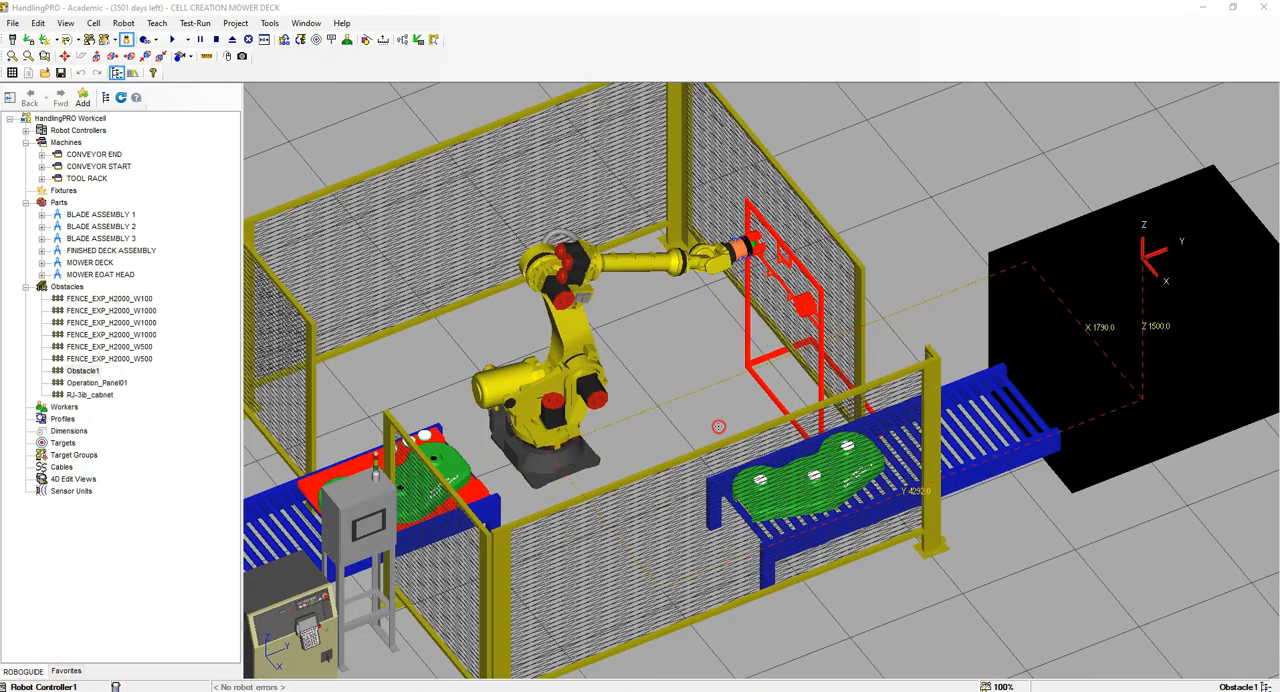
pyautogui.moveTo(718, 427)
pyautogui.mouseDown(button='right')
pyautogui.moveTo(694, 437)
pyautogui.moveTo(735, 431)
pyautogui.moveTo(715, 429)
pyautogui.mouseUp(button='right')
pyautogui.scroll(-5, 690, 441)
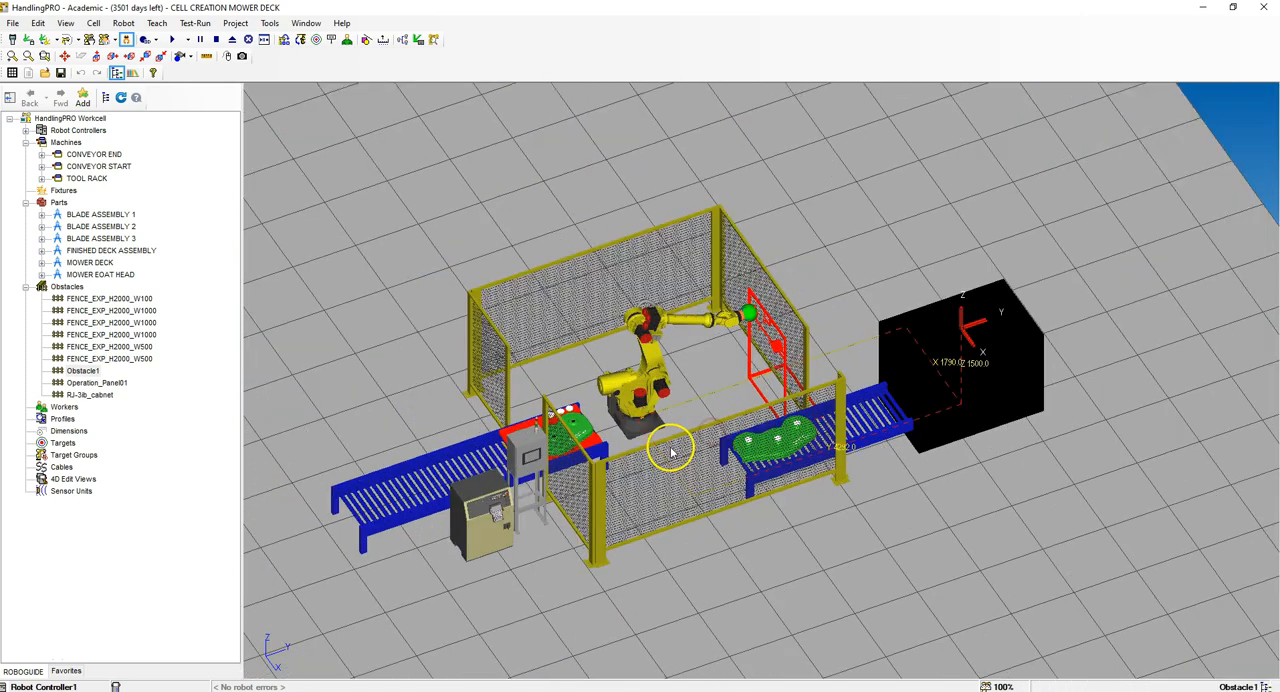
pyautogui.scroll(5, 670, 453)
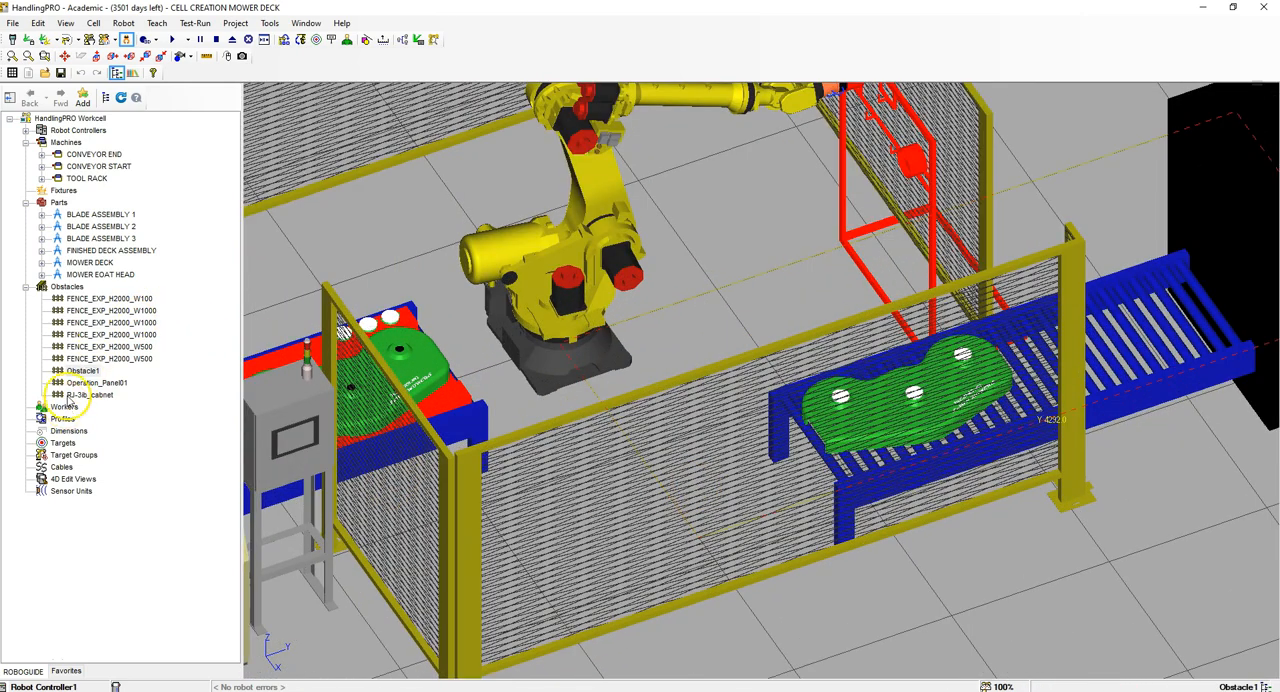
pyautogui.click(62, 191)
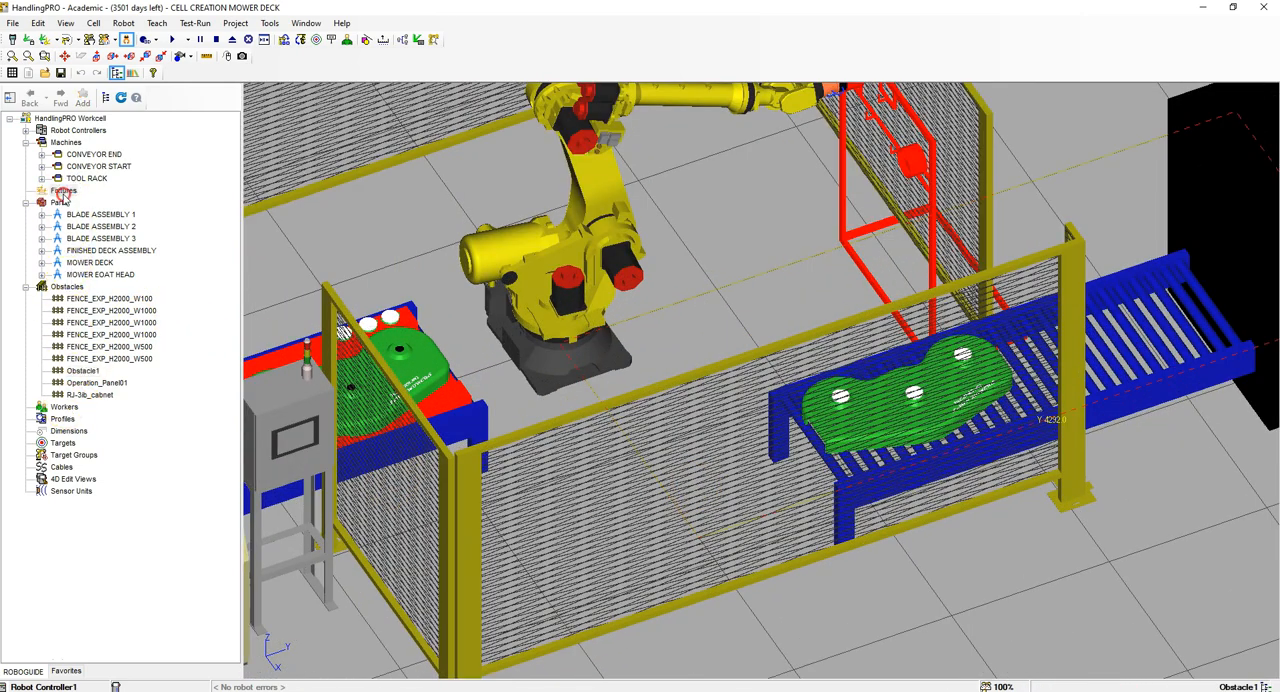
pyautogui.rightClick(62, 192)
pyautogui.moveTo(150, 176)
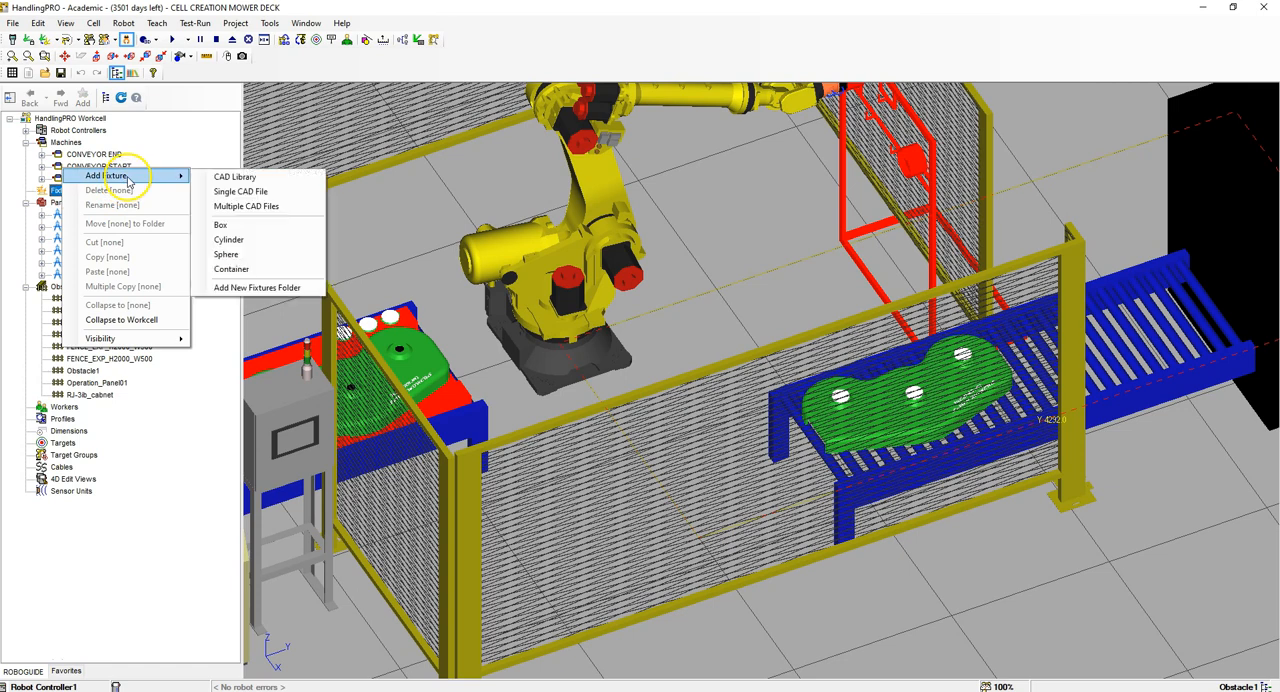
pyautogui.click(240, 191)
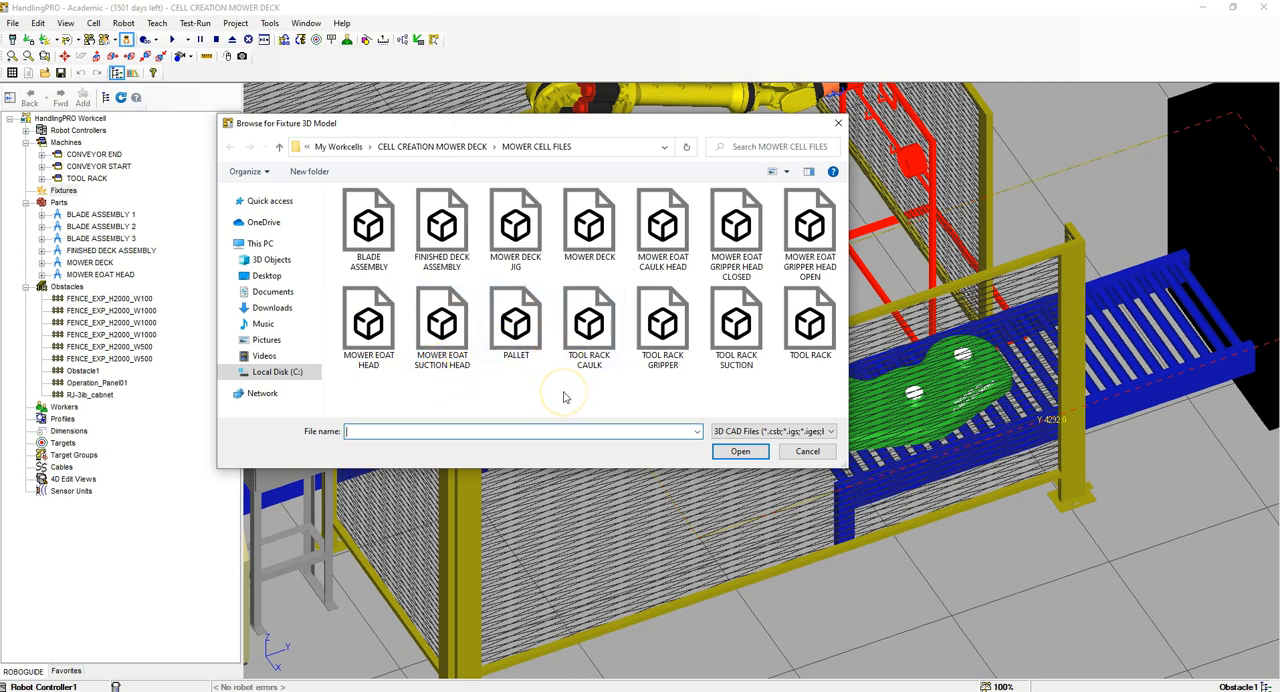
pyautogui.click(537, 246)
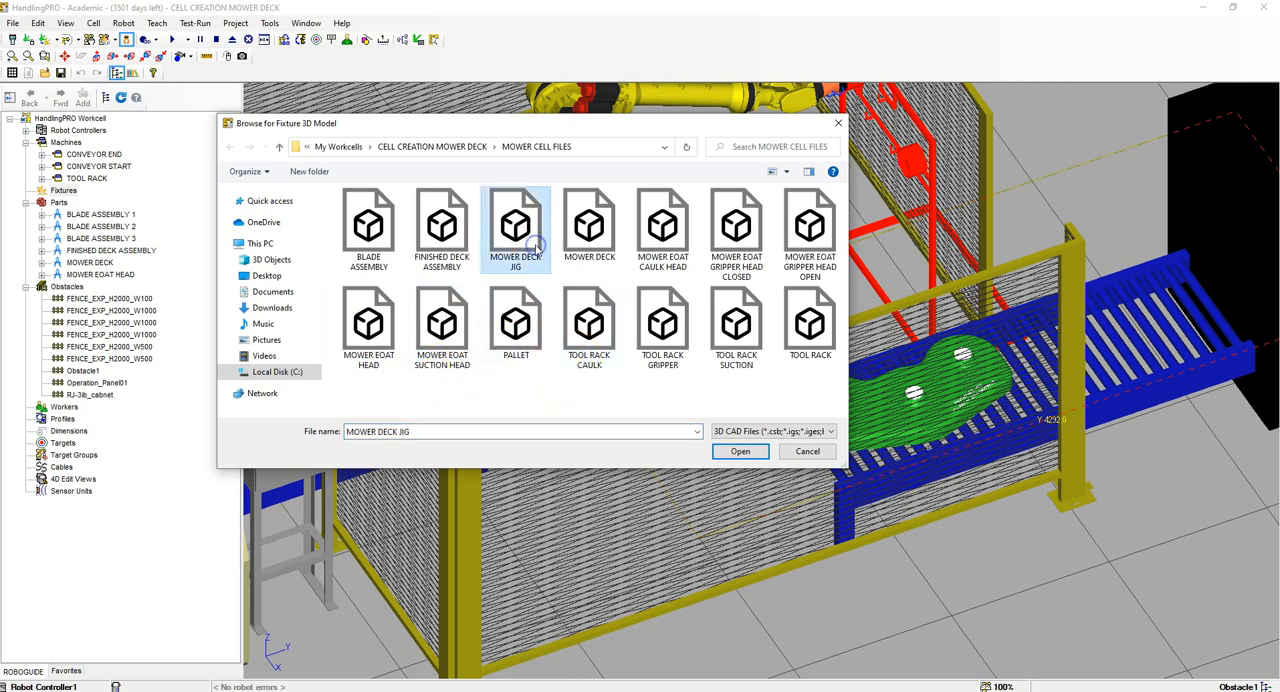
pyautogui.click(740, 451)
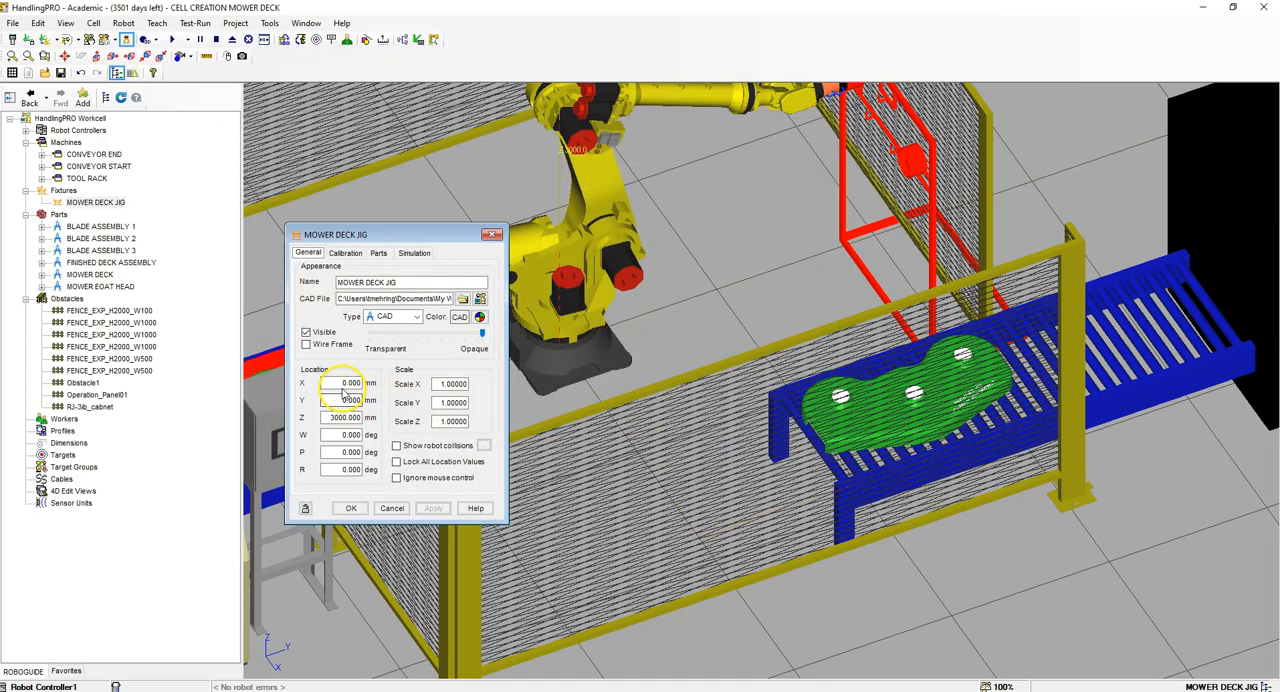
# Step: Place the mower deck jig at X 1800, Y 0, Z 900 mm with W -90 and R 90 degrees, and lock its location values
pyautogui.write('180')
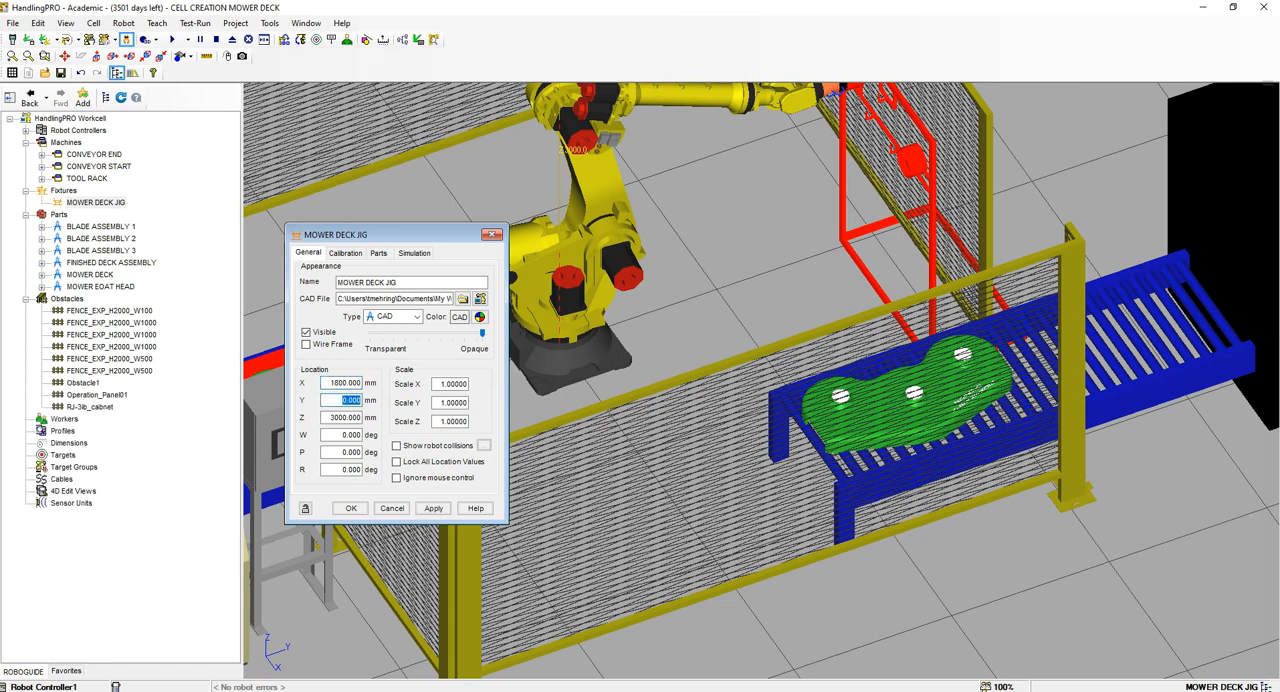
pyautogui.press('Tab')
pyautogui.click(433, 508)
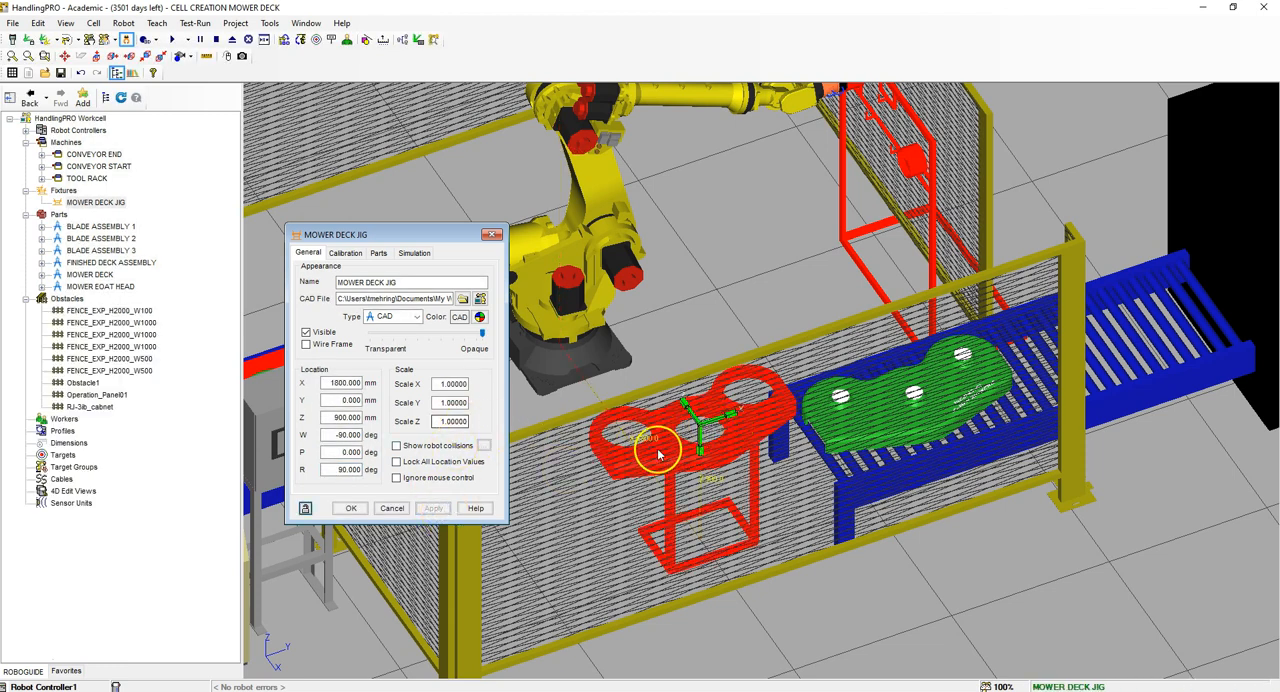
pyautogui.click(396, 462)
pyautogui.click(433, 508)
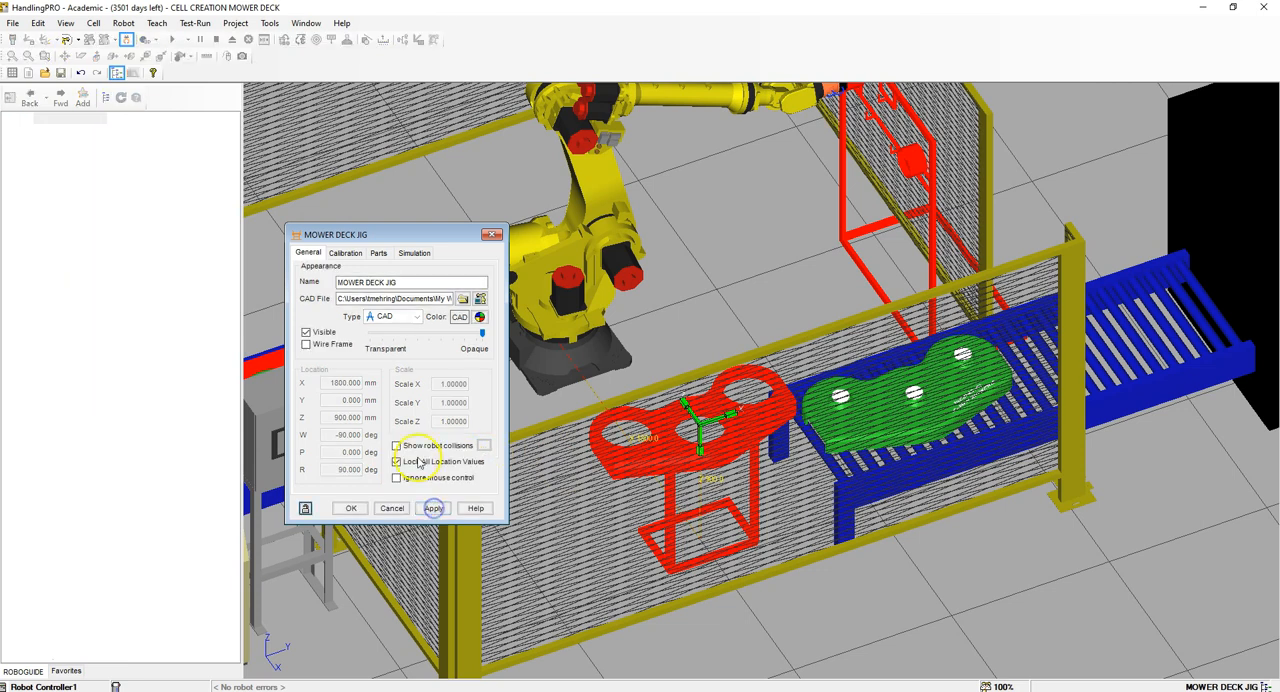
# Step: Assign BLADE ASSEMBLY 1, 2 and 3, FINISHED DECK ASSEMBLY and MOWER DECK as parts of the jig fixture
pyautogui.click(372, 254)
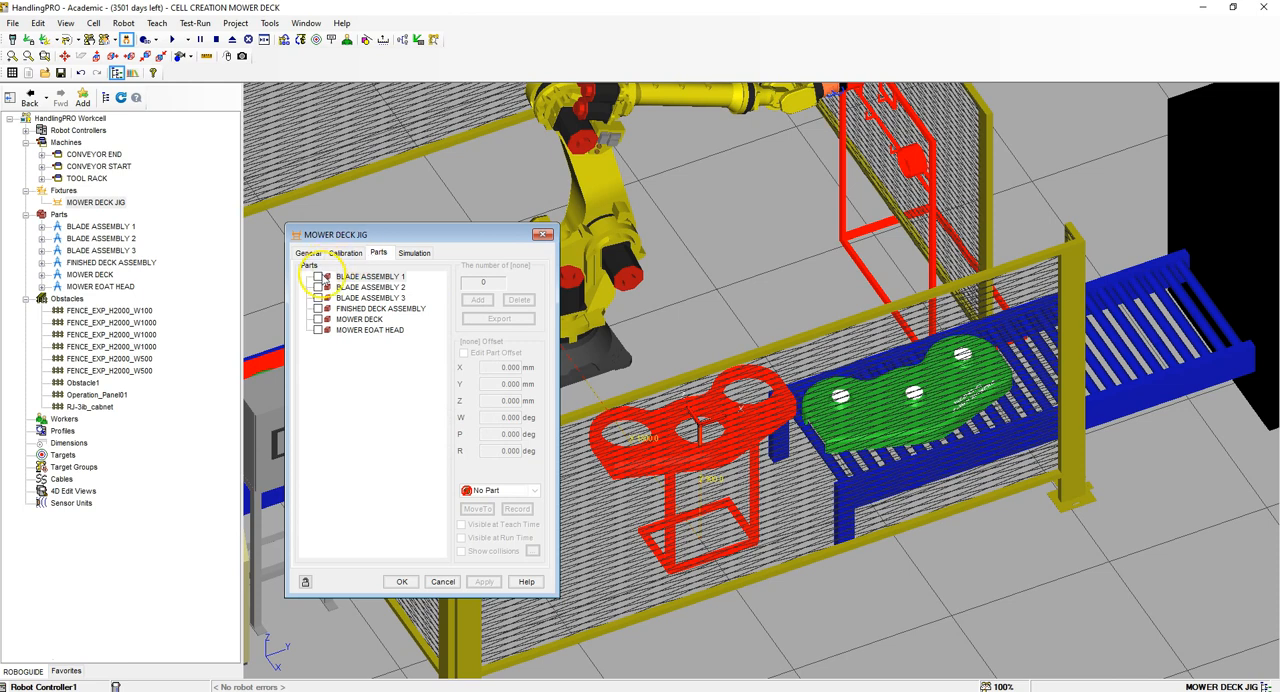
pyautogui.click(318, 276)
pyautogui.click(364, 280)
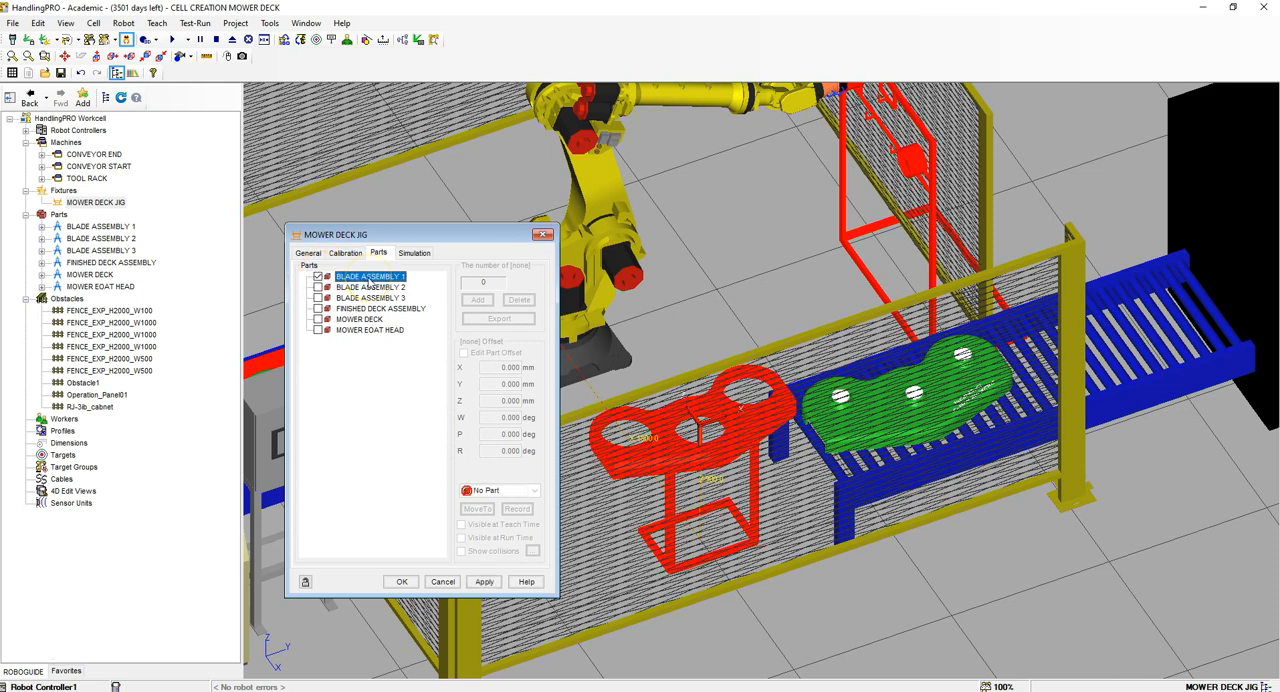
pyautogui.click(318, 287)
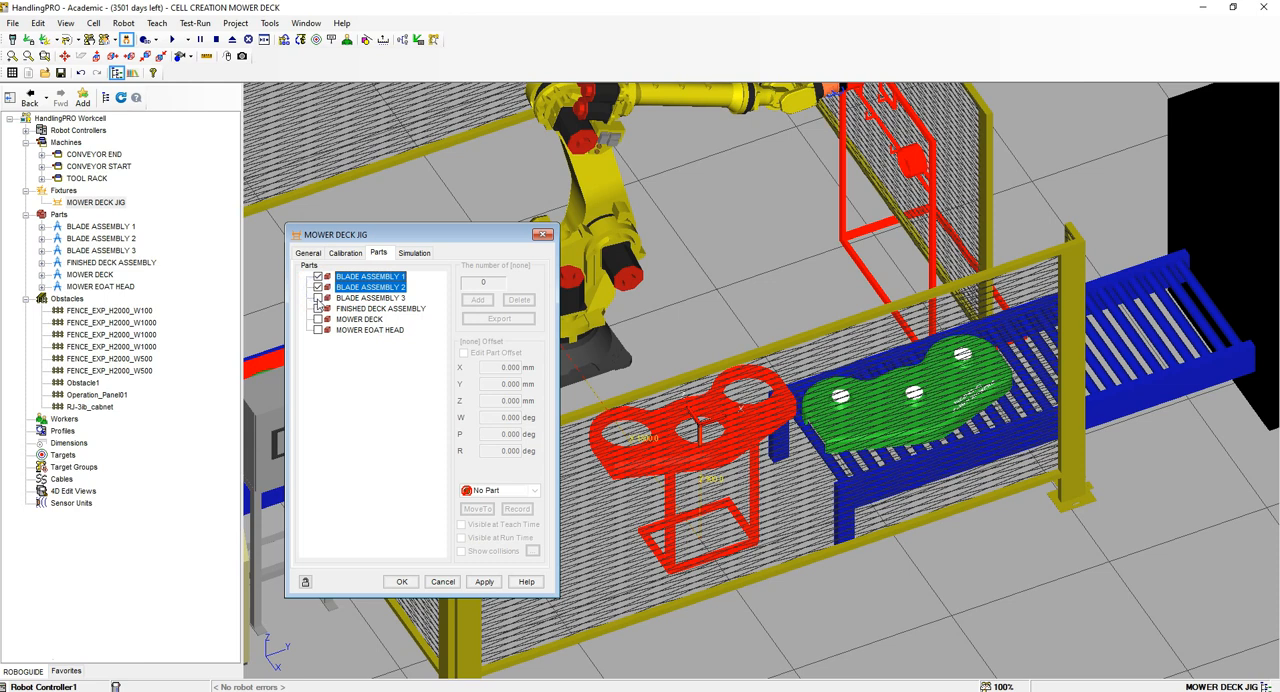
pyautogui.click(318, 298)
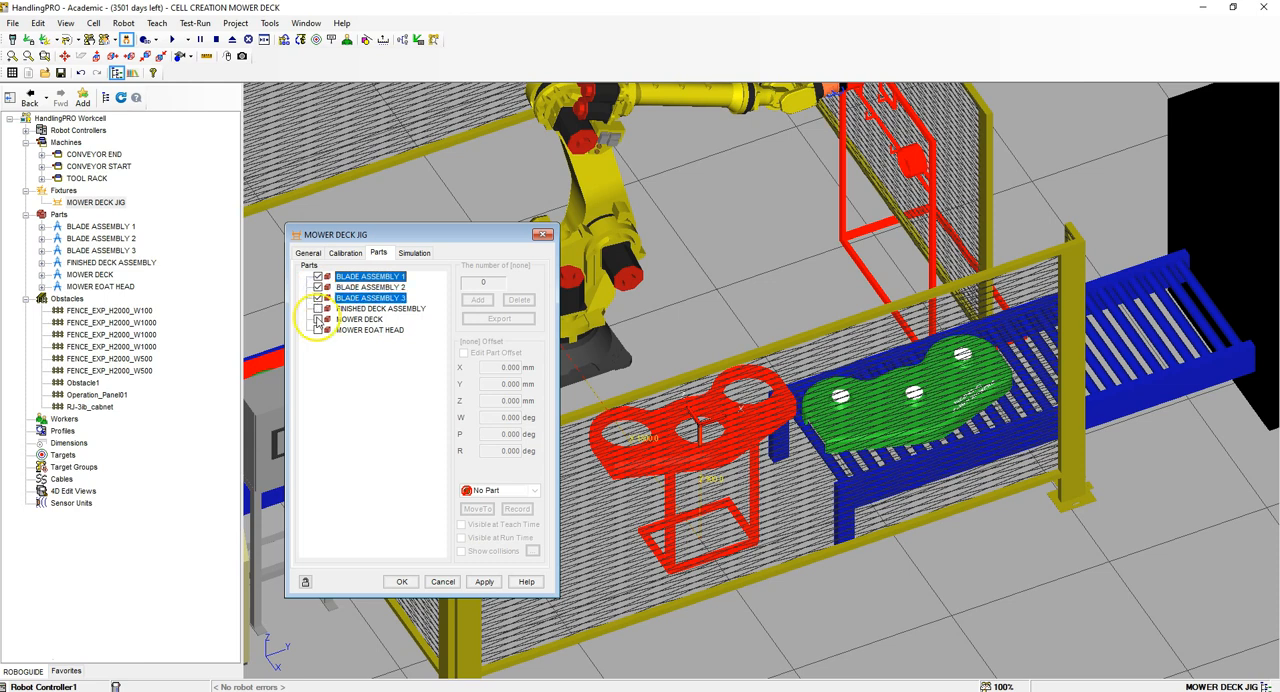
pyautogui.click(318, 308)
pyautogui.click(318, 319)
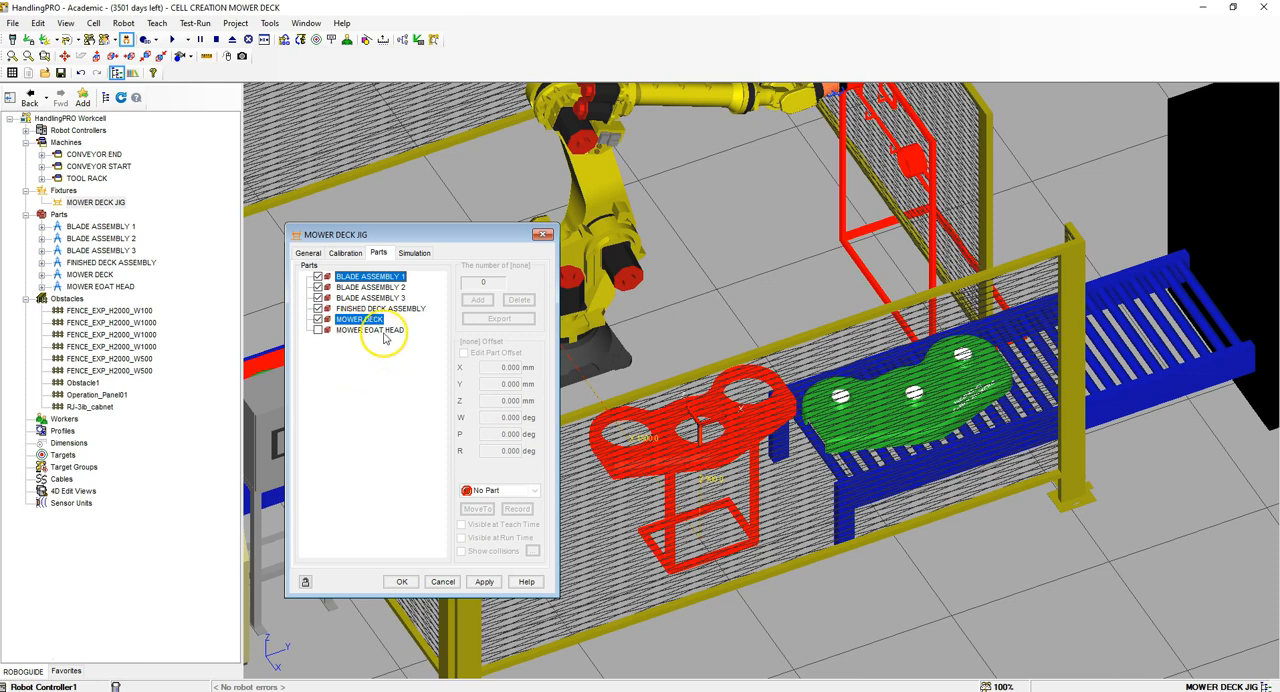
pyautogui.click(483, 582)
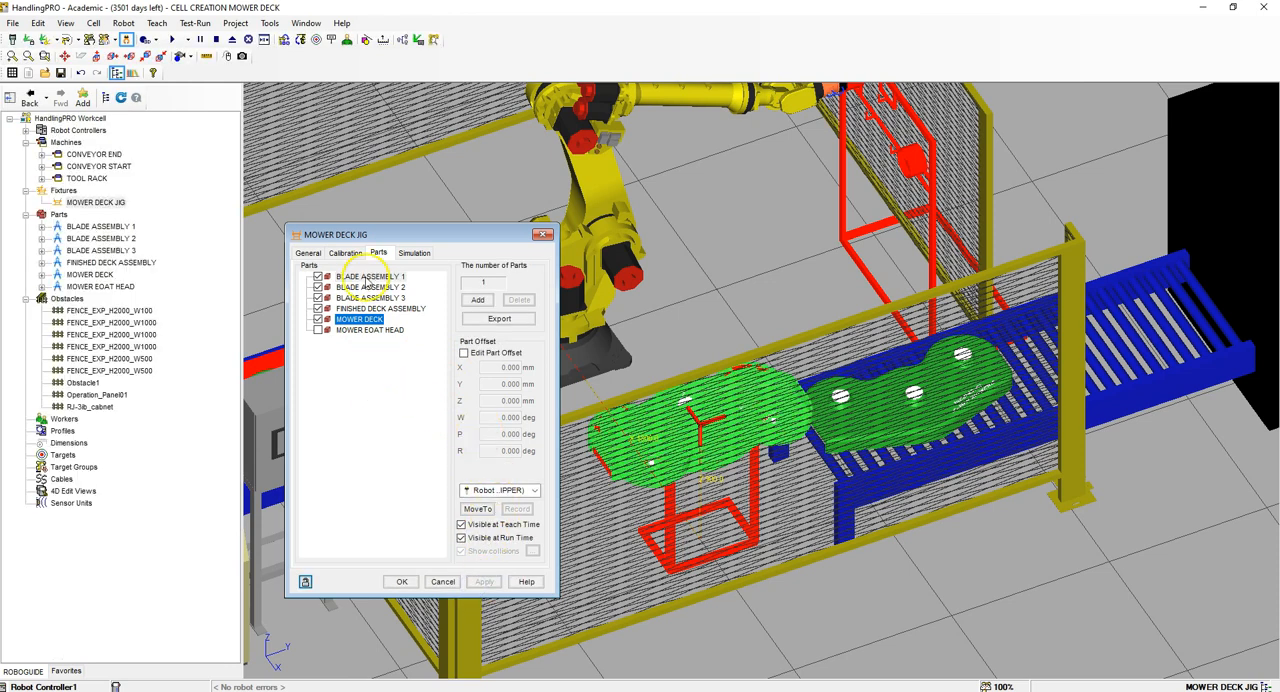
# Step: Set the part offset of BLADE ASSEMBLY 1 on the jig to Y -240 mm, W -90 and P 90 degrees, and apply it
pyautogui.click(369, 277)
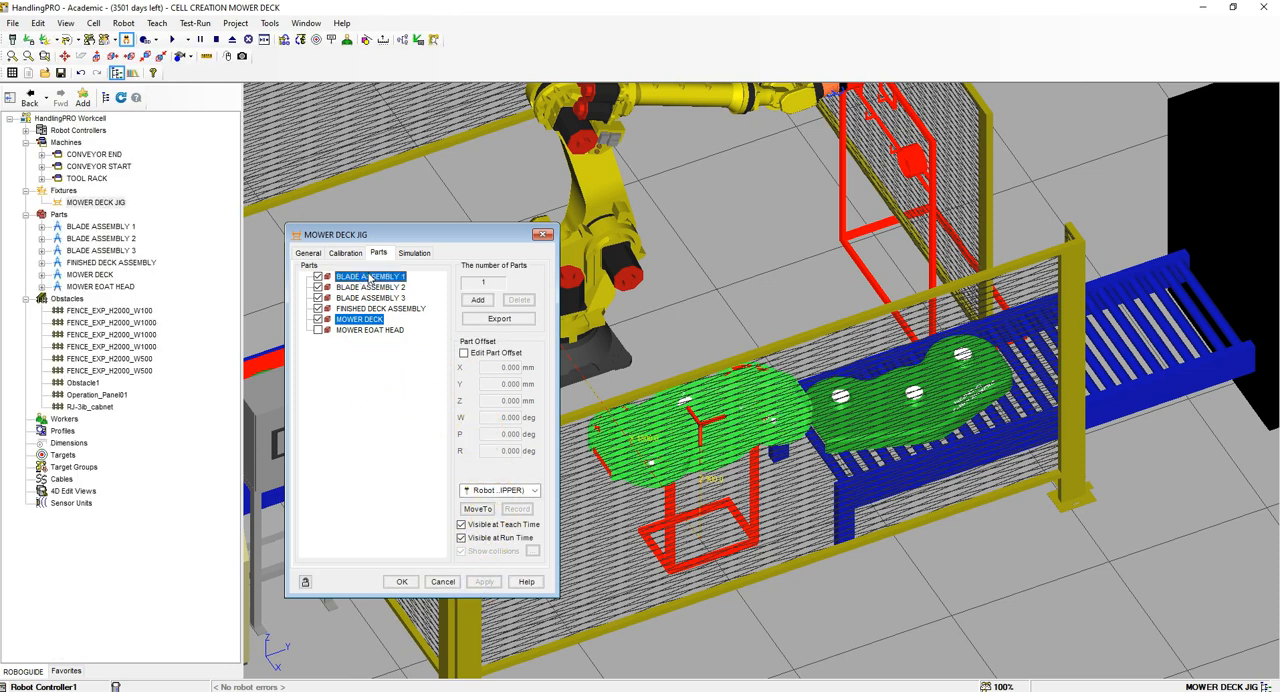
pyautogui.click(464, 353)
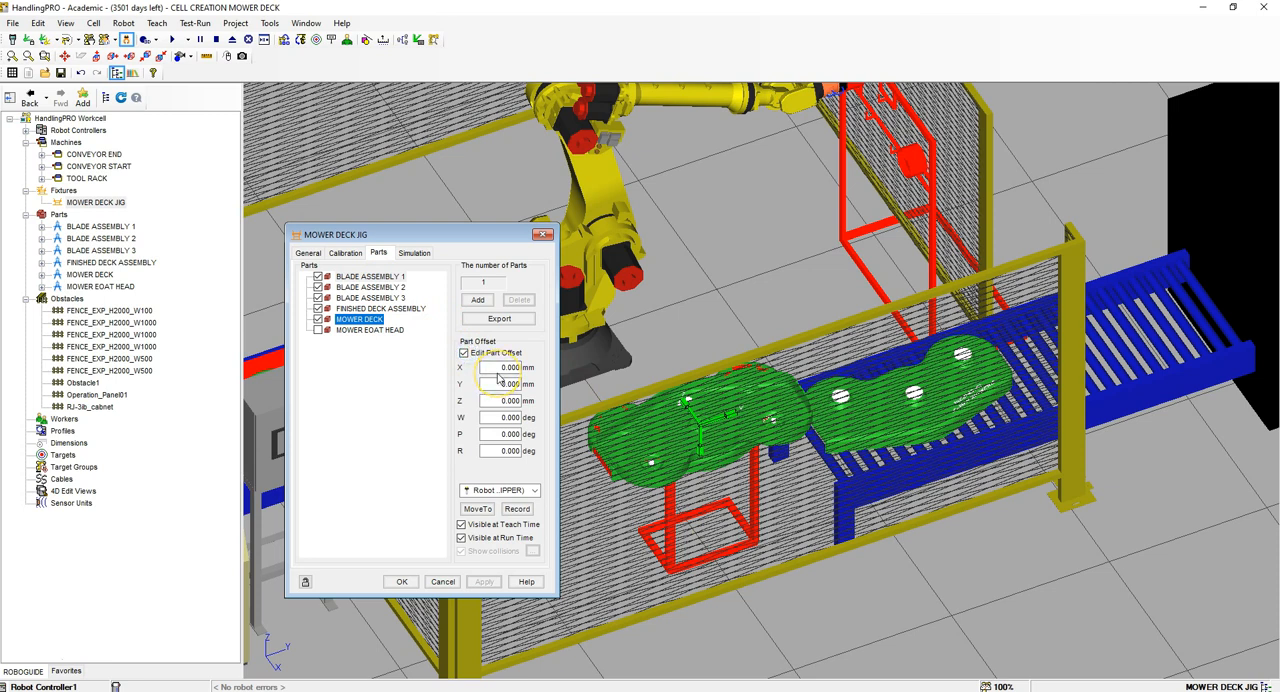
pyautogui.doubleClick(501, 384)
pyautogui.write('-240')
pyautogui.press('Tab')
pyautogui.press('Tab')
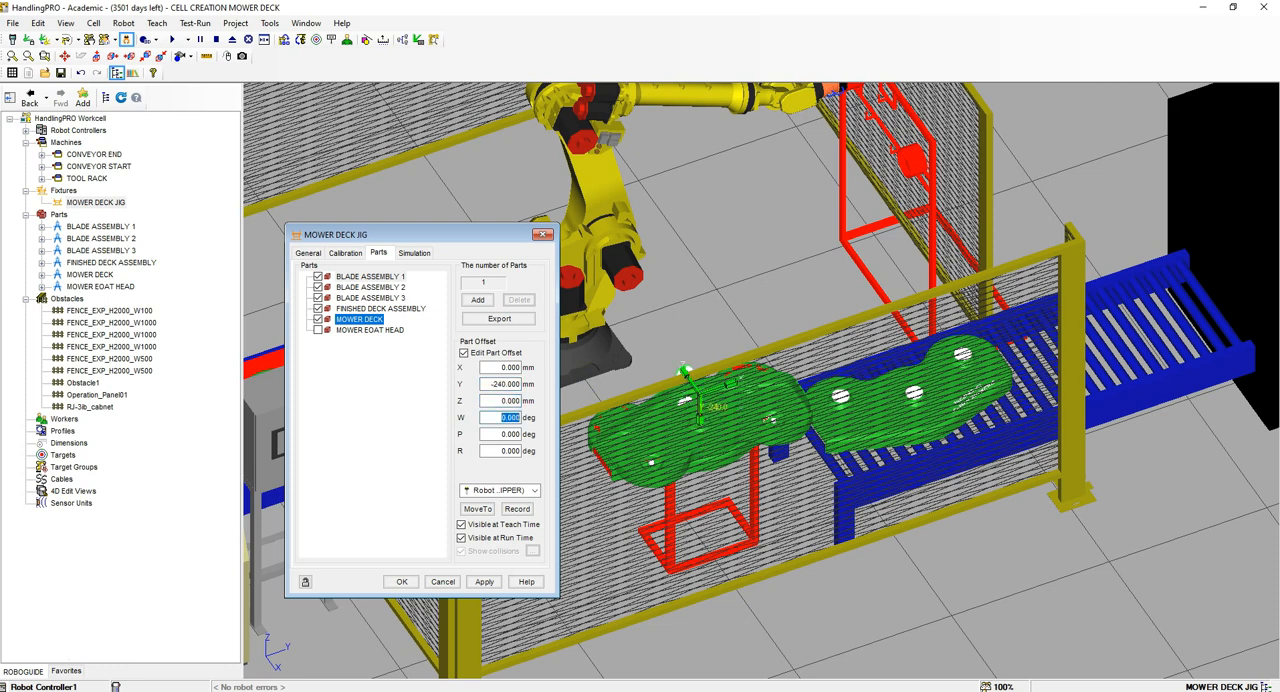
pyautogui.press('Tab')
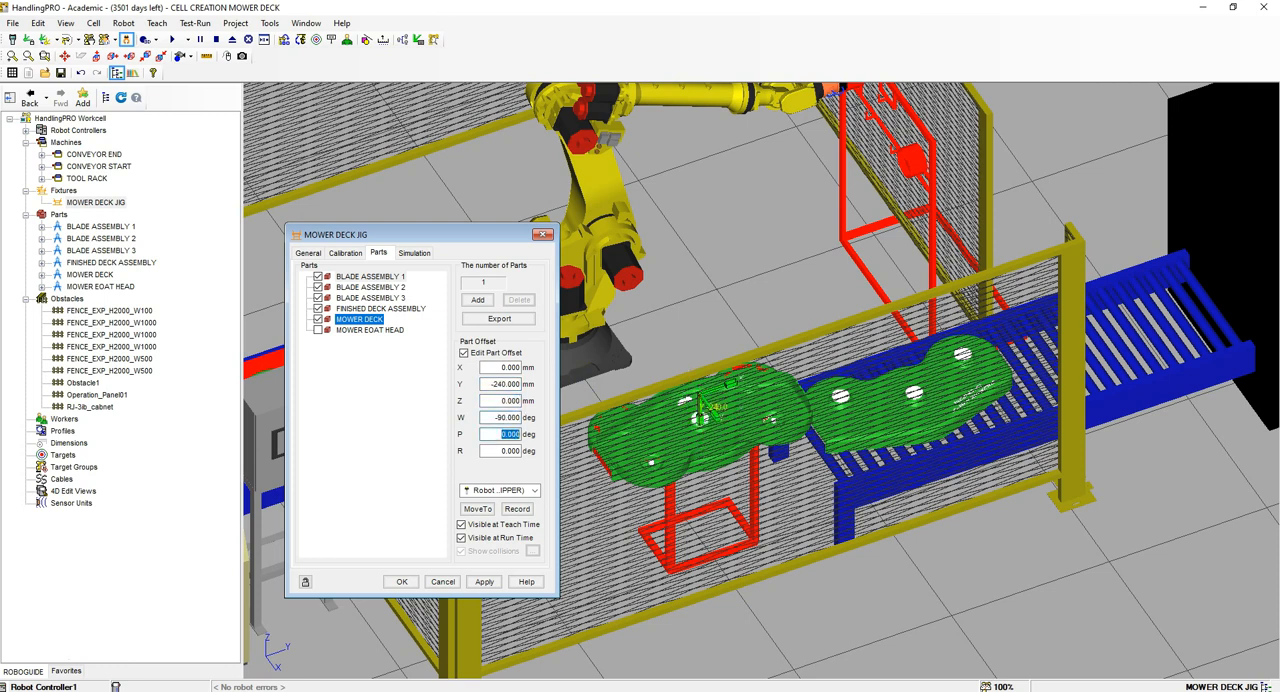
pyautogui.write('90')
pyautogui.press('Return')
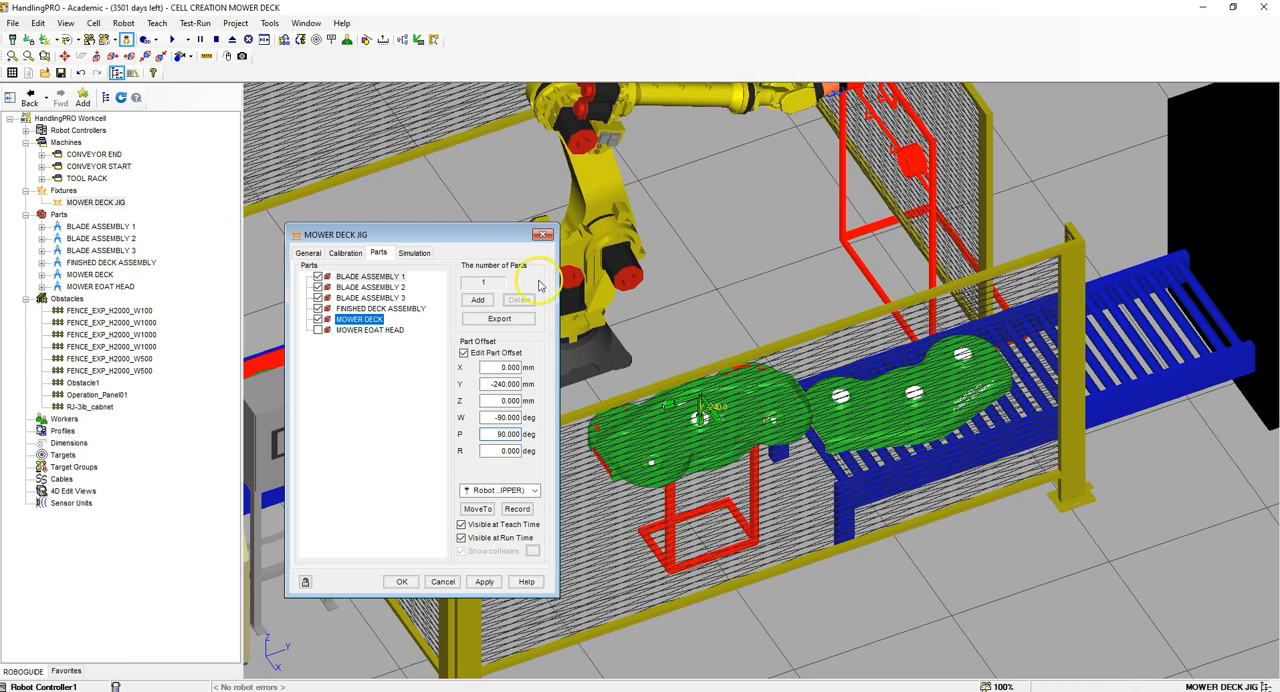
pyautogui.click(497, 434)
pyautogui.click(484, 581)
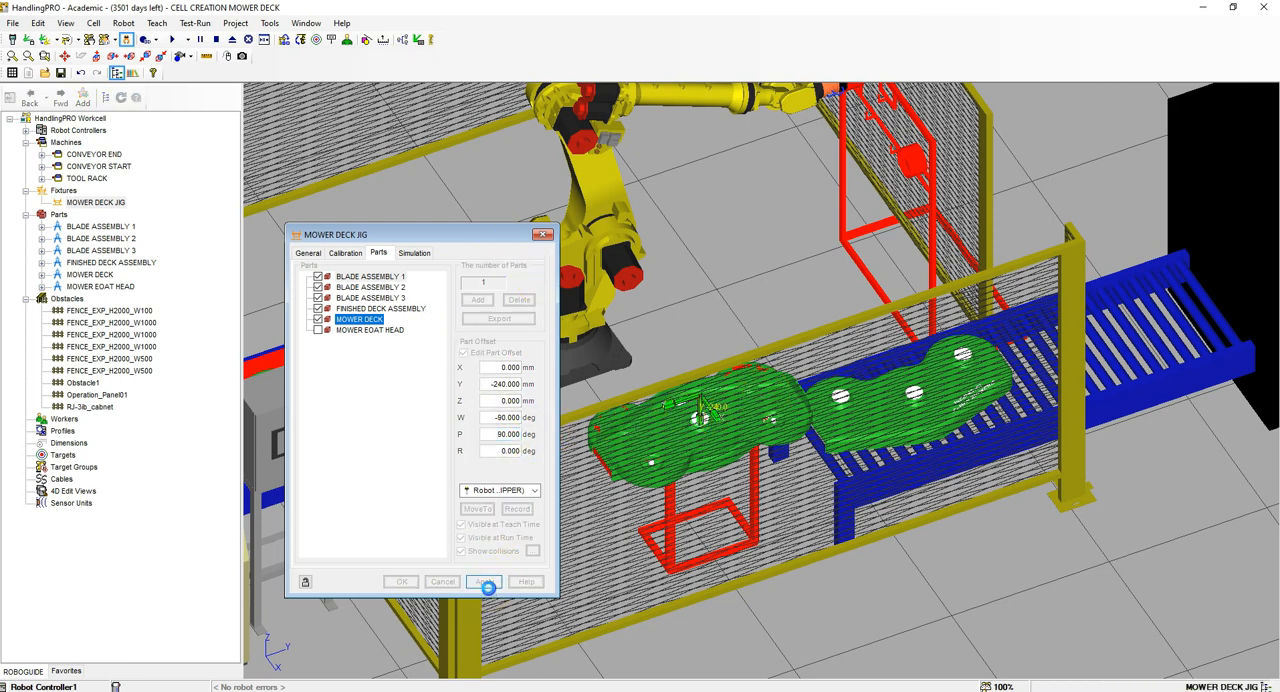
# Step: Offset BLADE ASSEMBLY 2 on the jig to X 387.692, Y -240, Z 161.538 mm with W -90 and P 90 degrees, and apply it
pyautogui.click(385, 288)
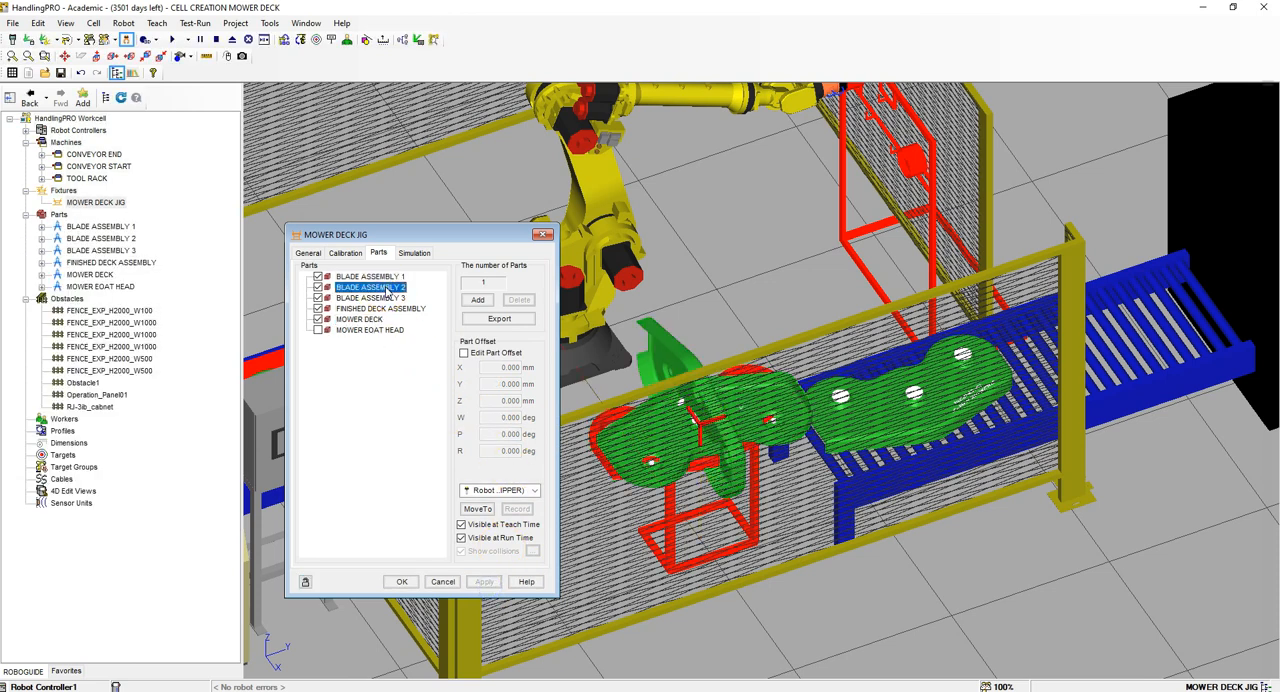
pyautogui.click(463, 353)
pyautogui.doubleClick(495, 368)
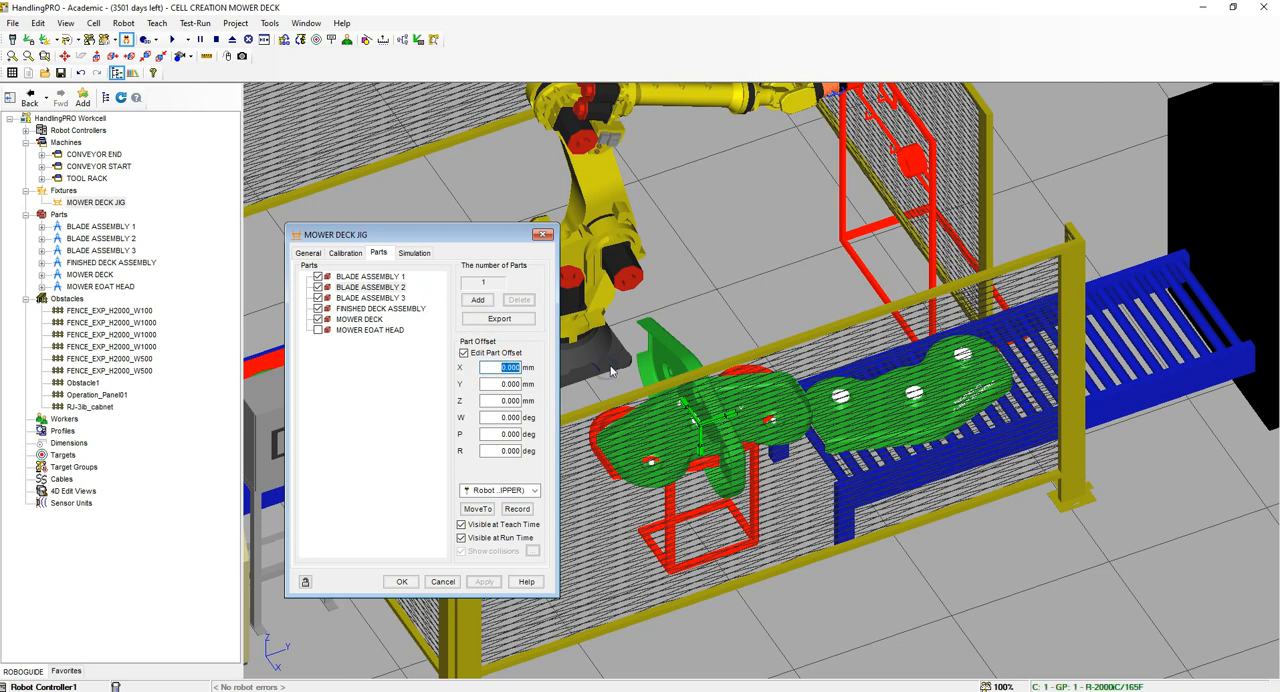
pyautogui.write('387.692')
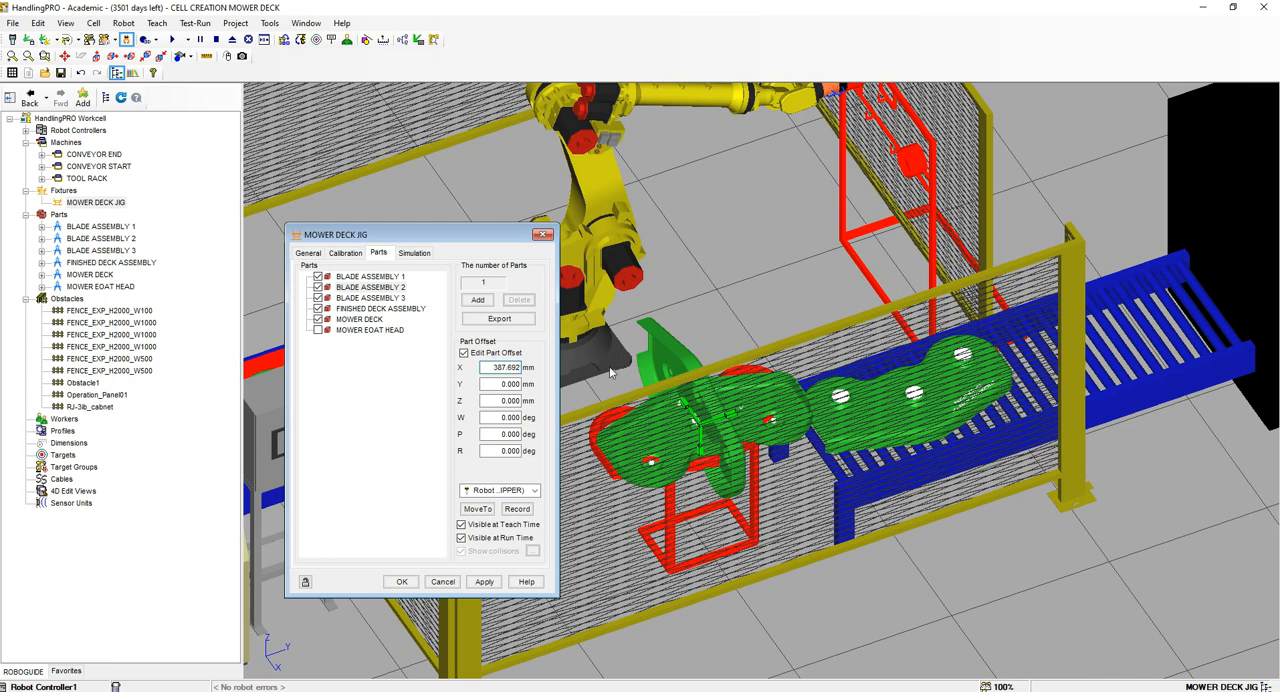
pyautogui.press('Tab')
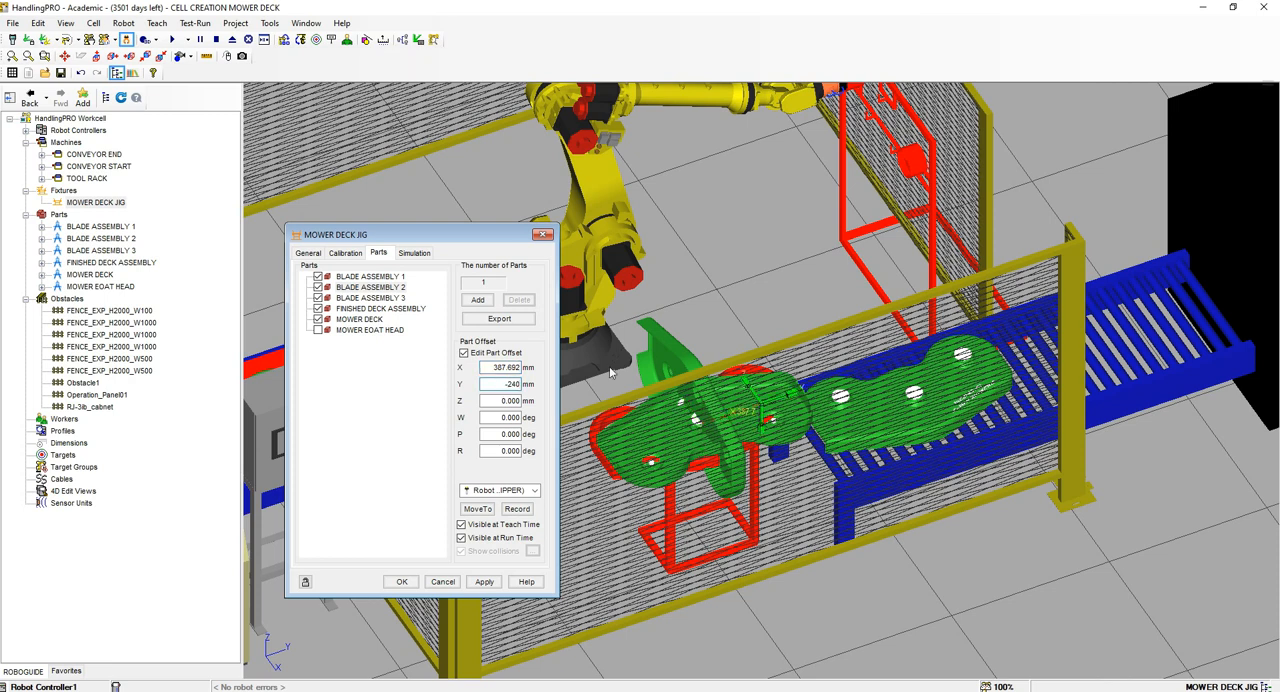
pyautogui.press('Tab')
pyautogui.write('1')
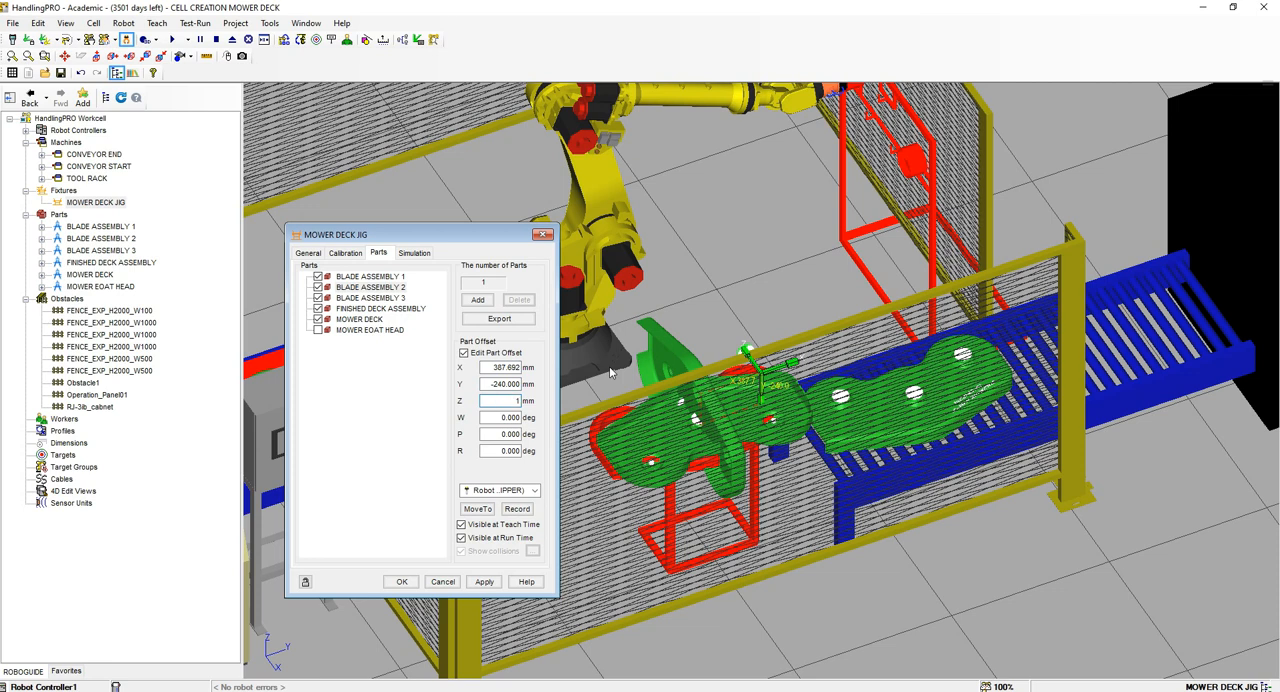
pyautogui.write('61.538')
pyautogui.press('Tab')
pyautogui.write('-90')
pyautogui.press('Tab')
pyautogui.write('90')
pyautogui.click(485, 582)
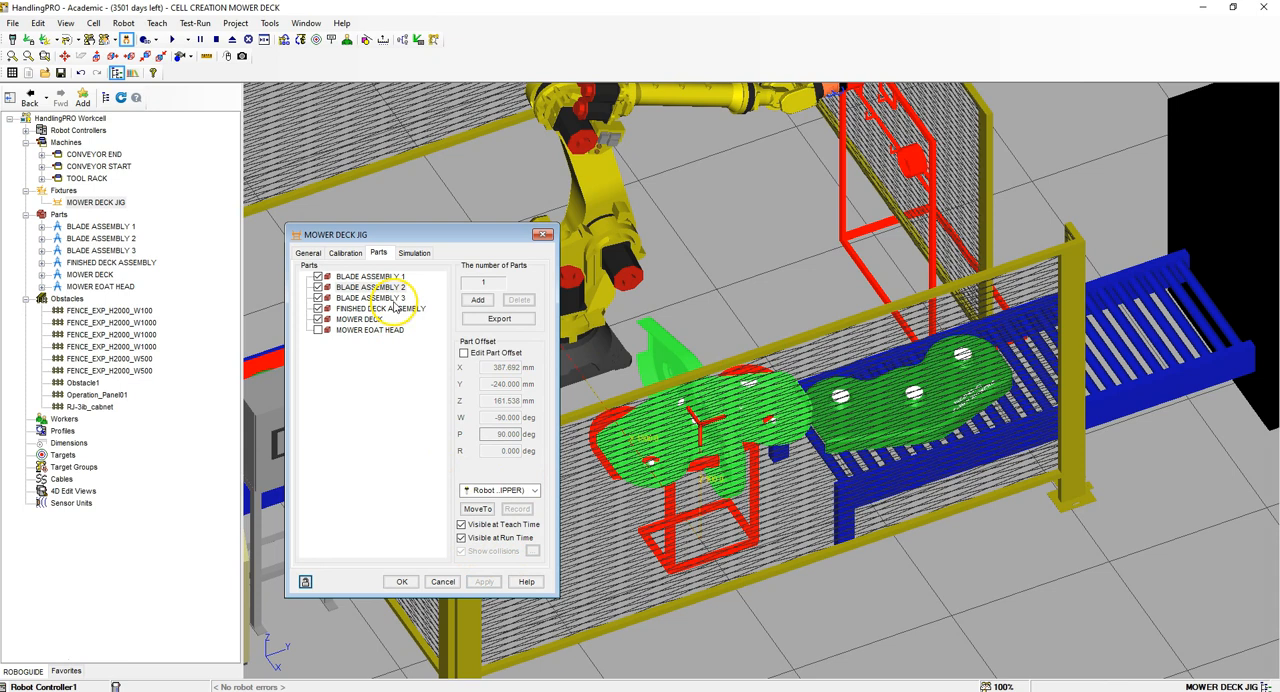
# Step: Offset BLADE ASSEMBLY 3 on the jig to X -387.692, Y -240, Z 161.538 mm with W -90 and P 90 degrees, and apply it
pyautogui.click(393, 299)
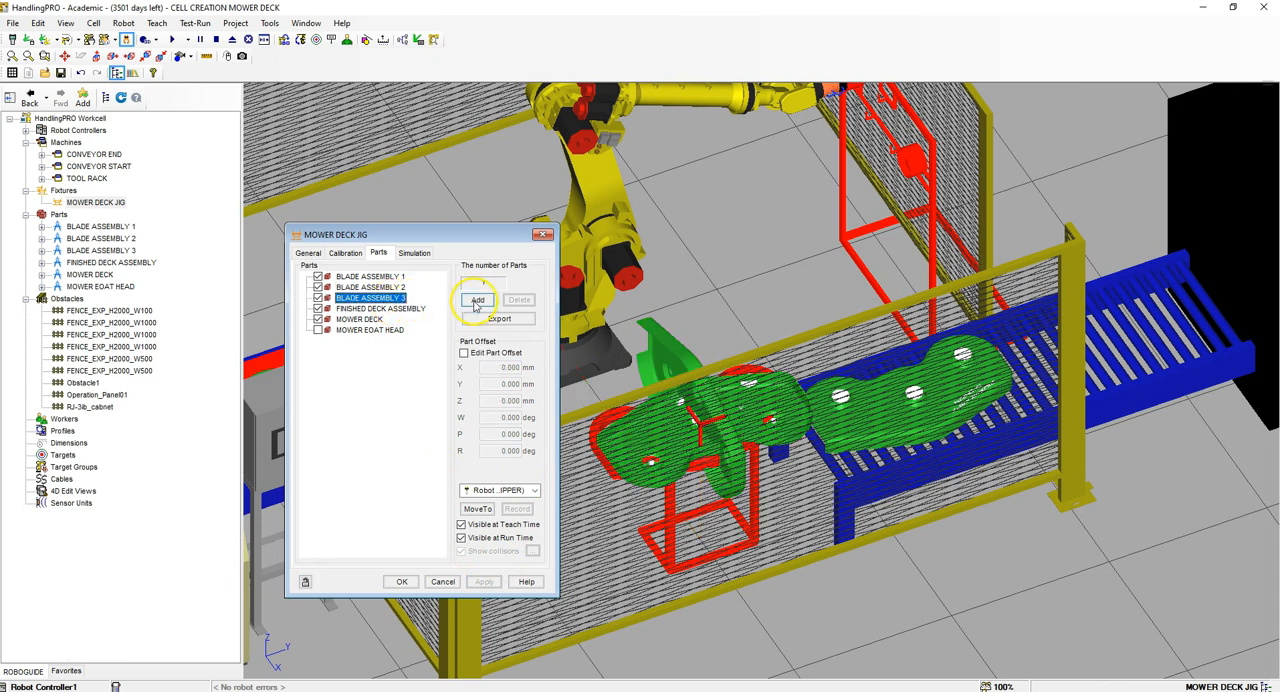
pyautogui.click(461, 353)
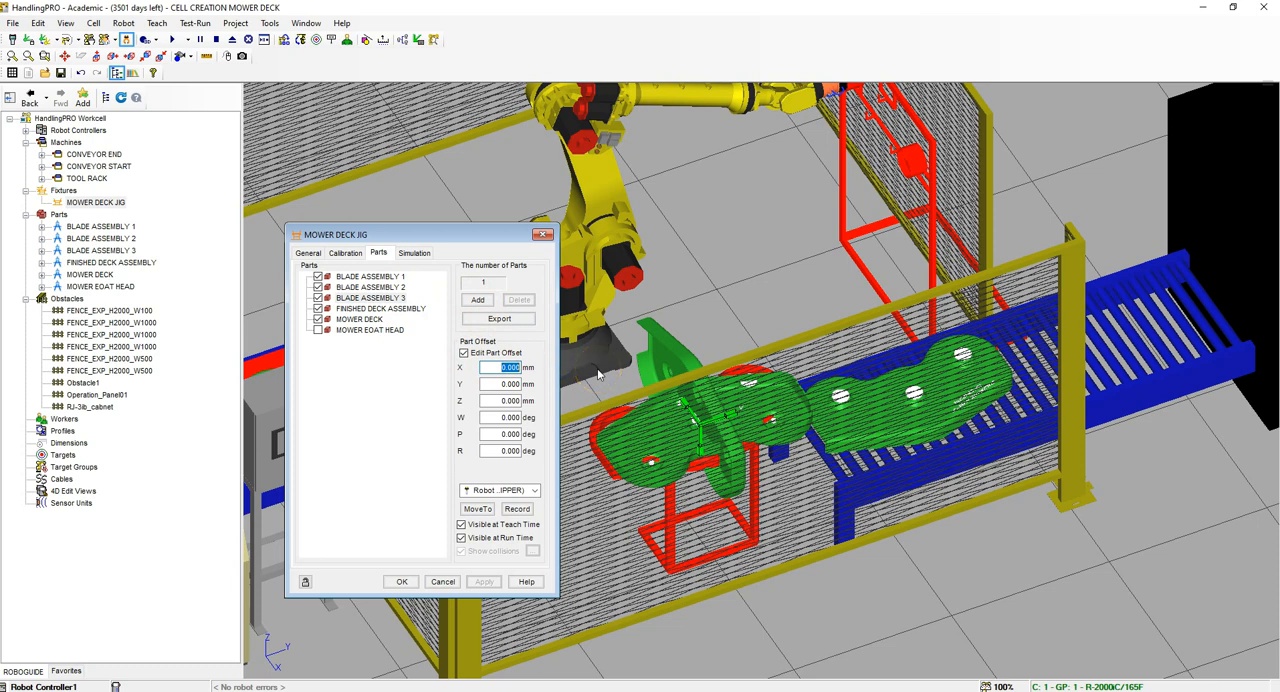
pyautogui.write('-387.692')
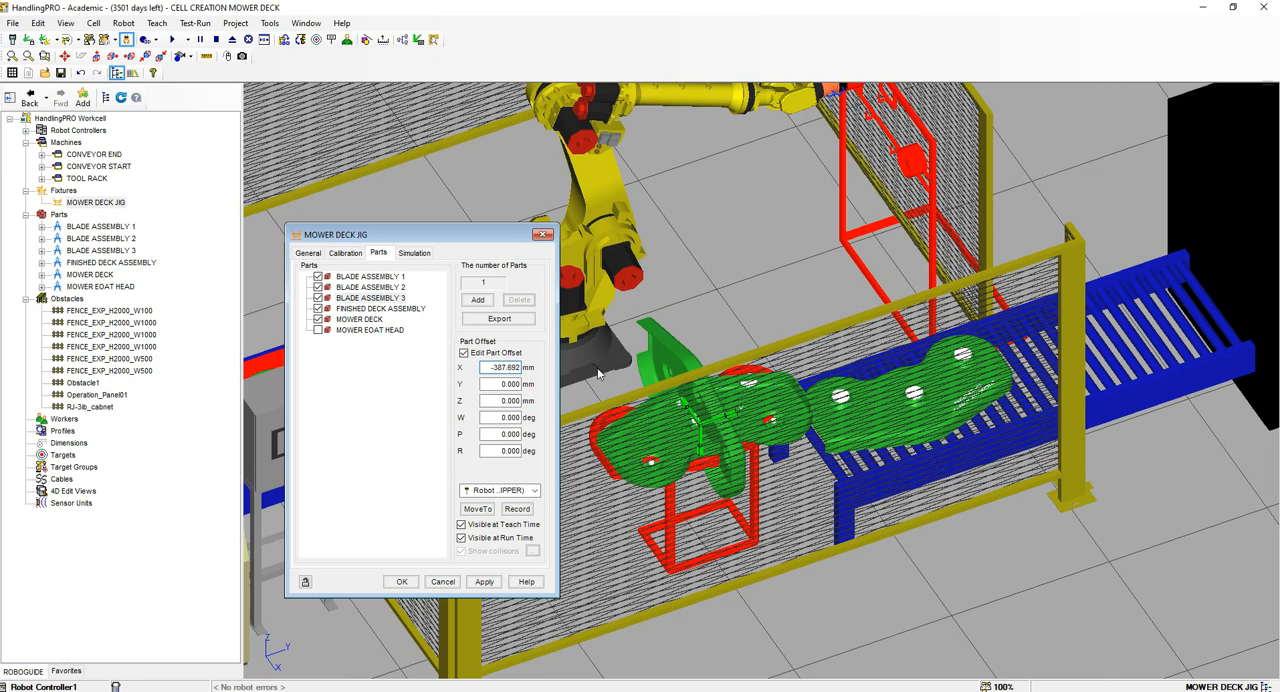
pyautogui.press('Tab')
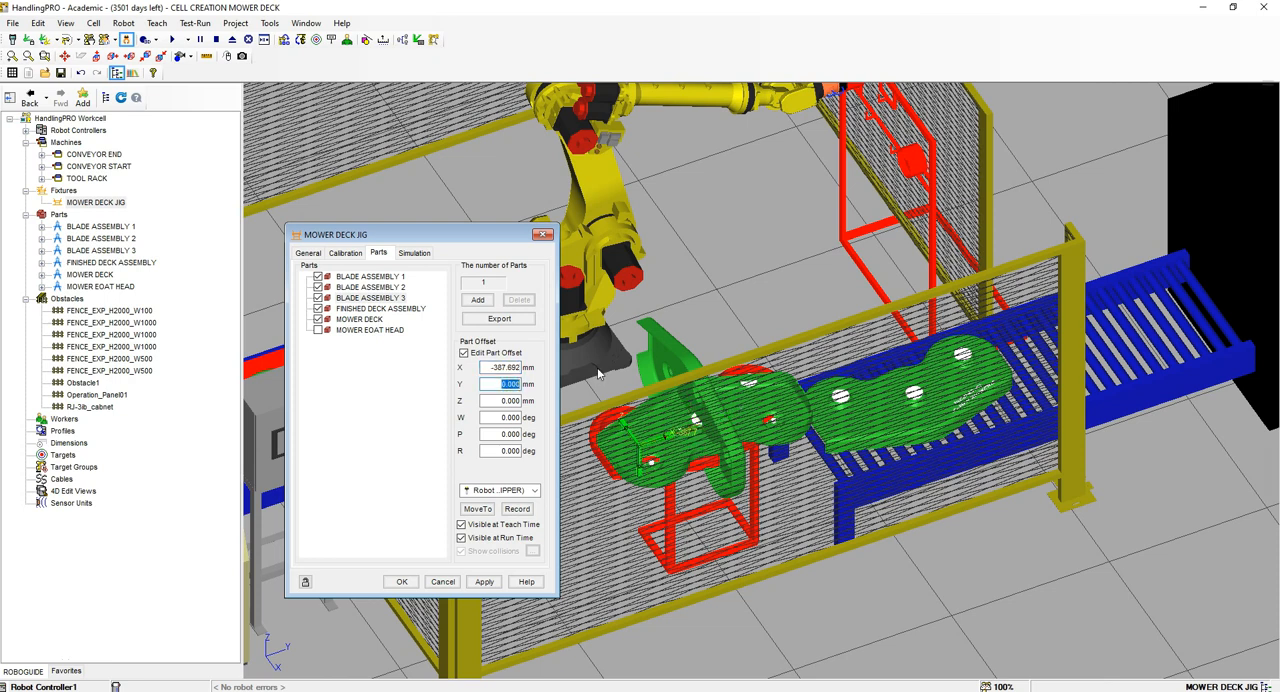
pyautogui.write('-240')
pyautogui.press('Tab')
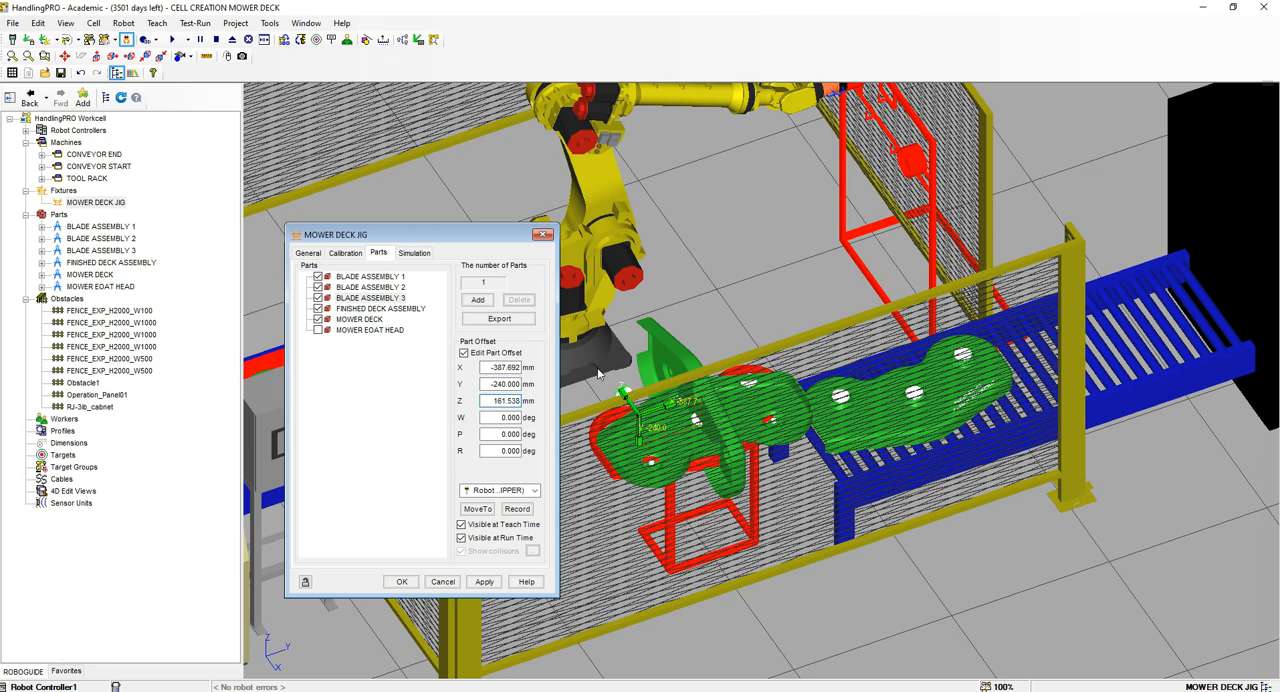
pyautogui.write('161.538')
pyautogui.press('Tab')
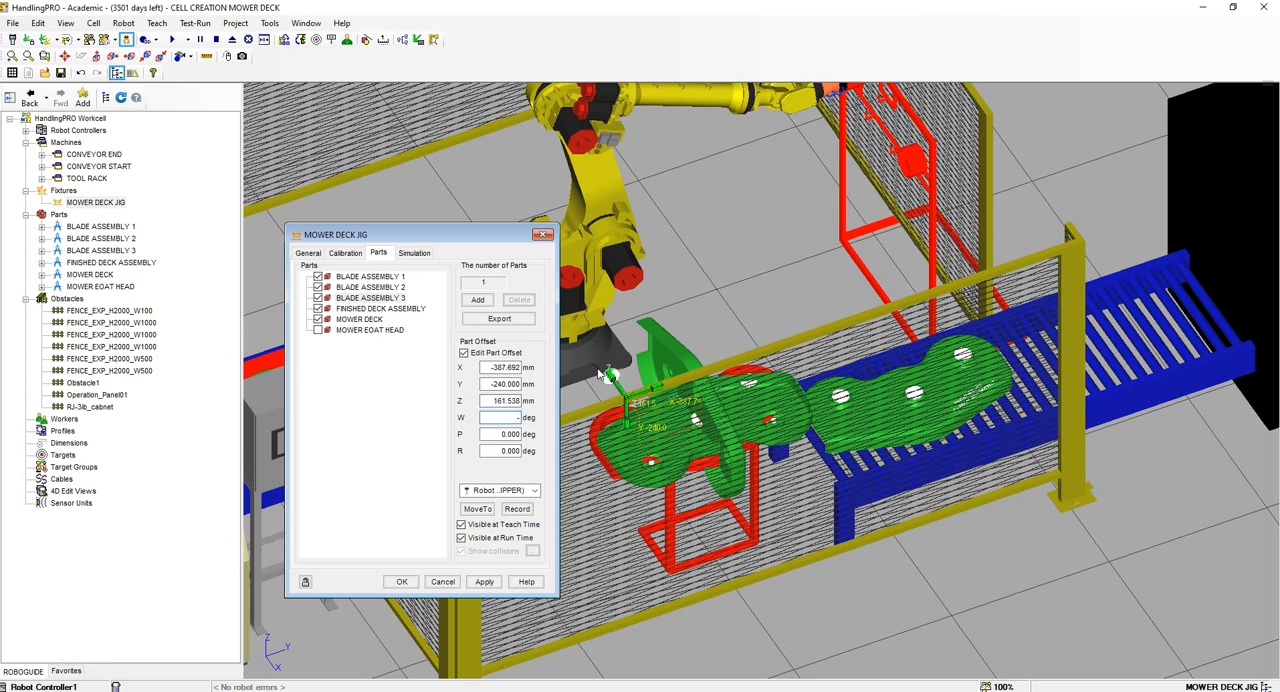
pyautogui.write('-90')
pyautogui.press('Tab')
pyautogui.write('90')
pyautogui.press('Tab')
pyautogui.click(484, 581)
# Step: Set the part offset of FINISHED DECK ASSEMBLY on the jig to Y -10 mm and W 180 degrees
pyautogui.click(386, 309)
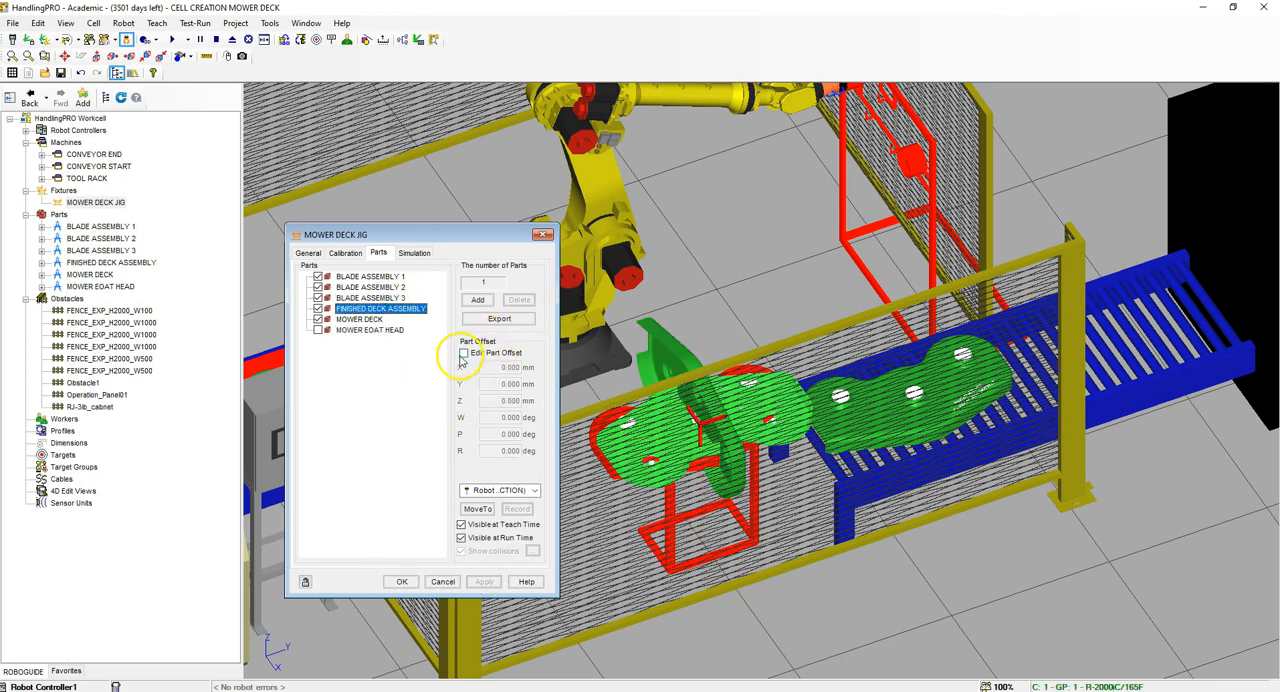
pyautogui.click(463, 353)
pyautogui.click(494, 368)
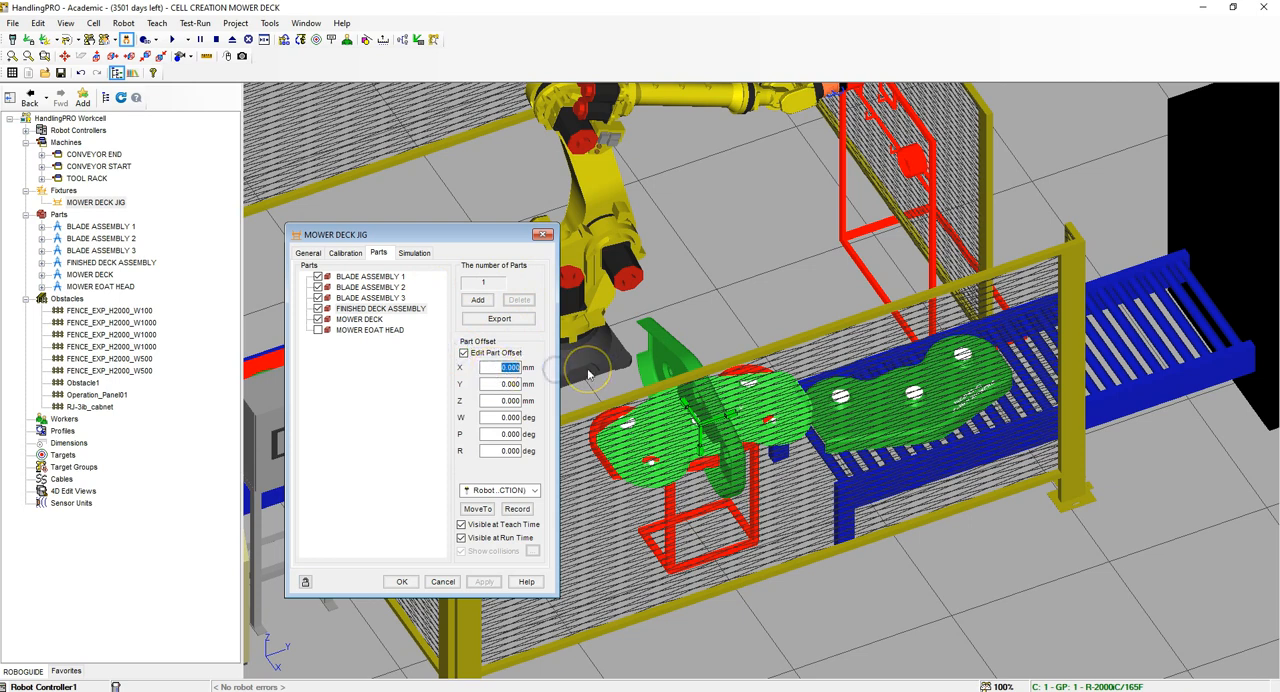
pyautogui.press('Tab')
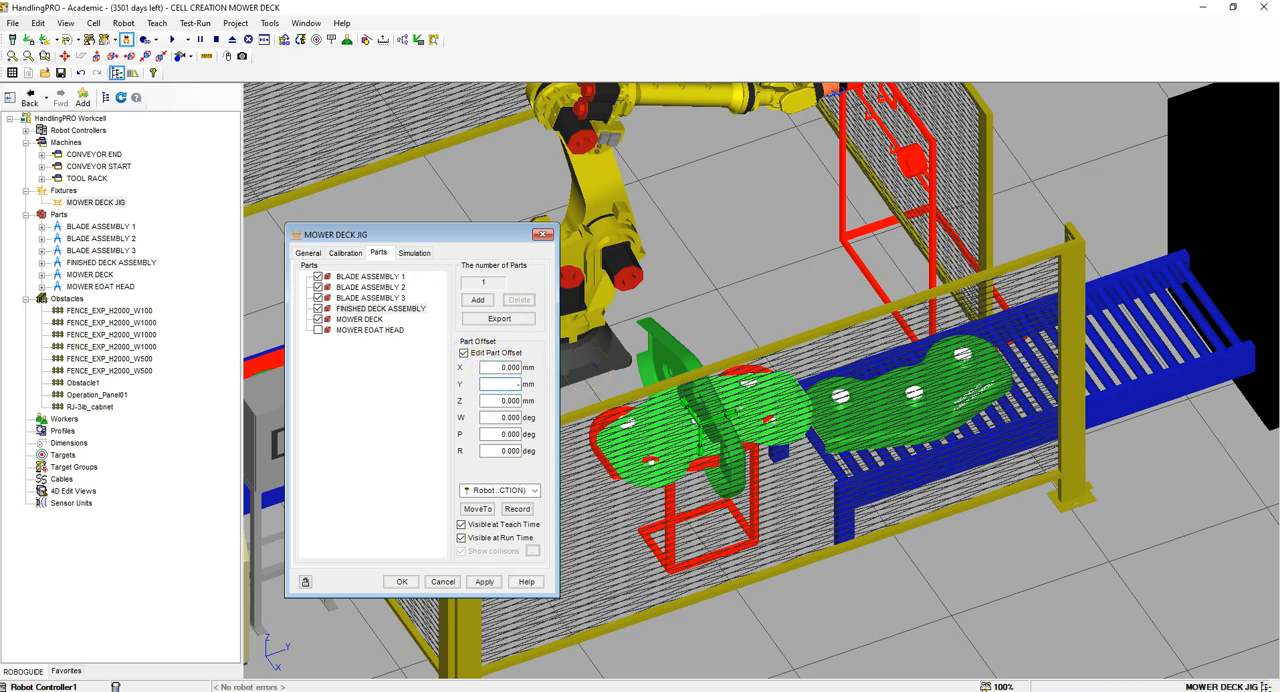
pyautogui.write('-10')
pyautogui.press('Tab')
pyautogui.press('Tab')
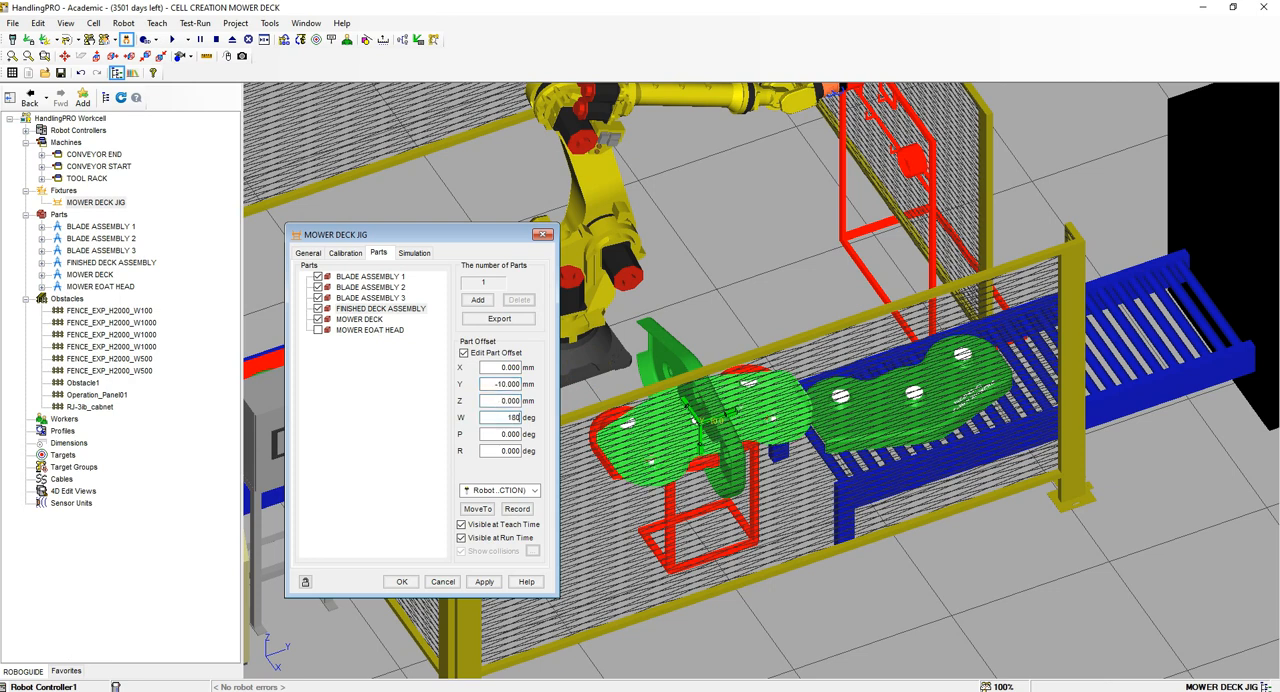
pyautogui.write('180')
pyautogui.press('Return')
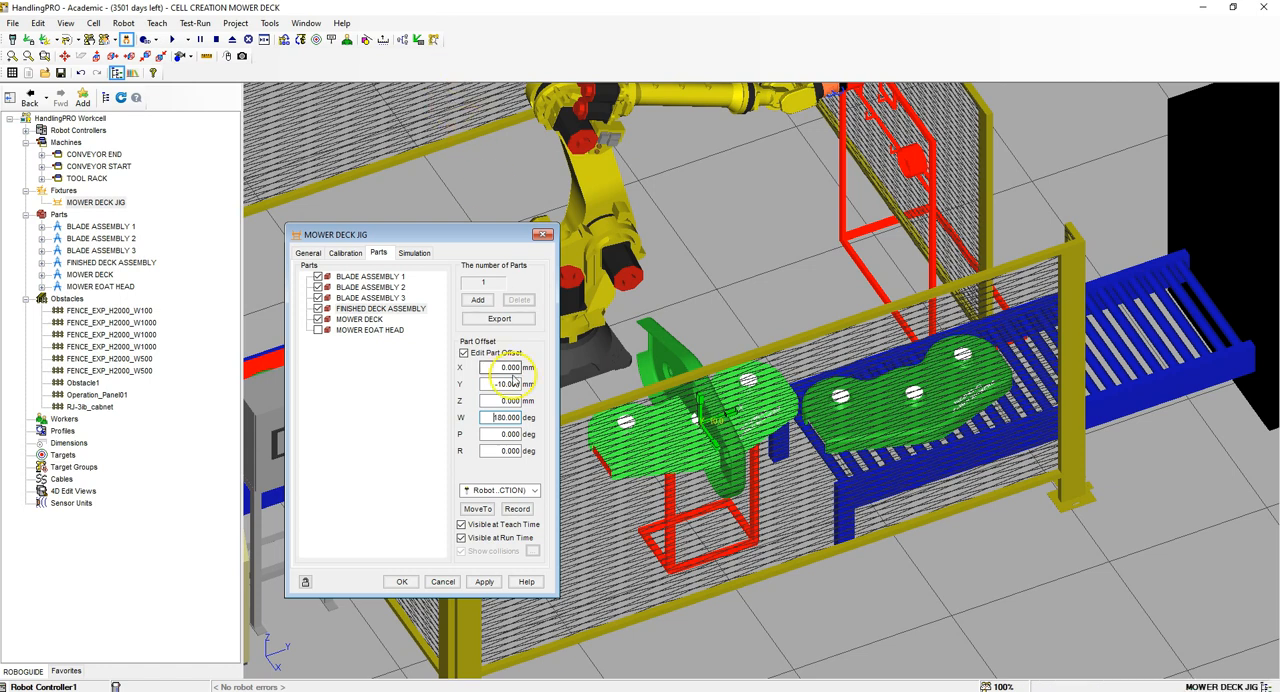
# Step: Hide FINISHED DECK ASSEMBLY on the jig at both teach time and run time, and apply the changes
pyautogui.click(479, 512)
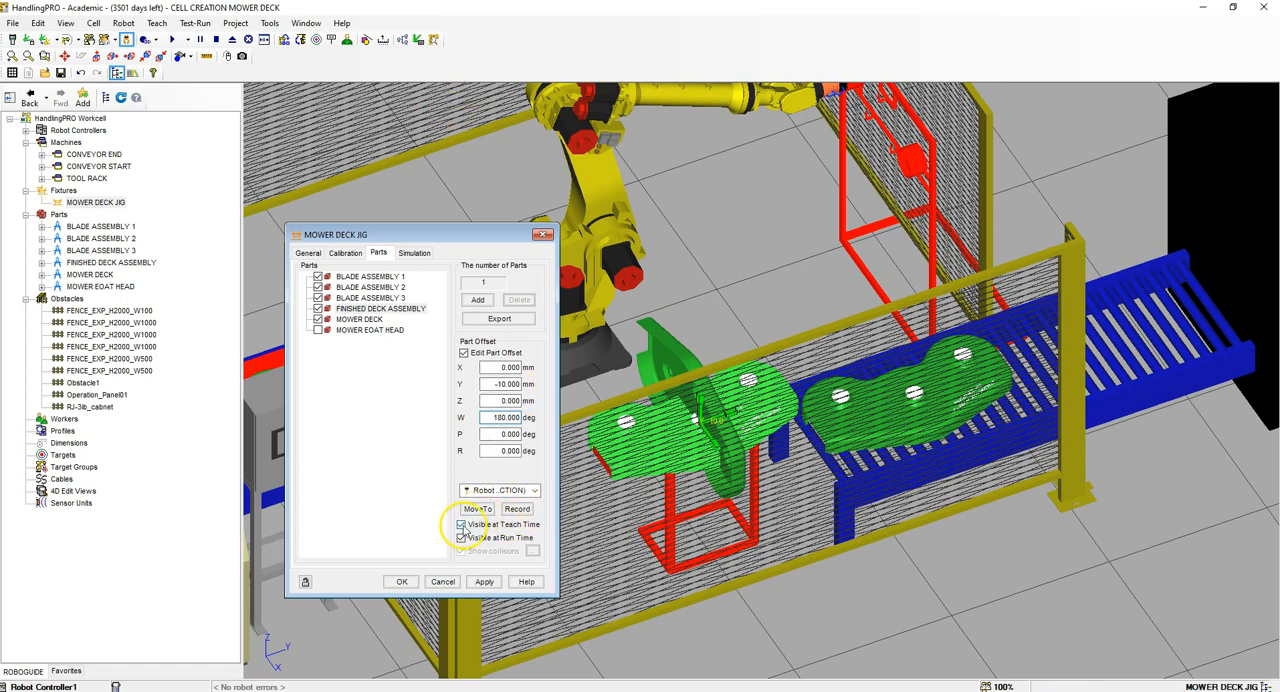
pyautogui.click(461, 524)
pyautogui.click(461, 538)
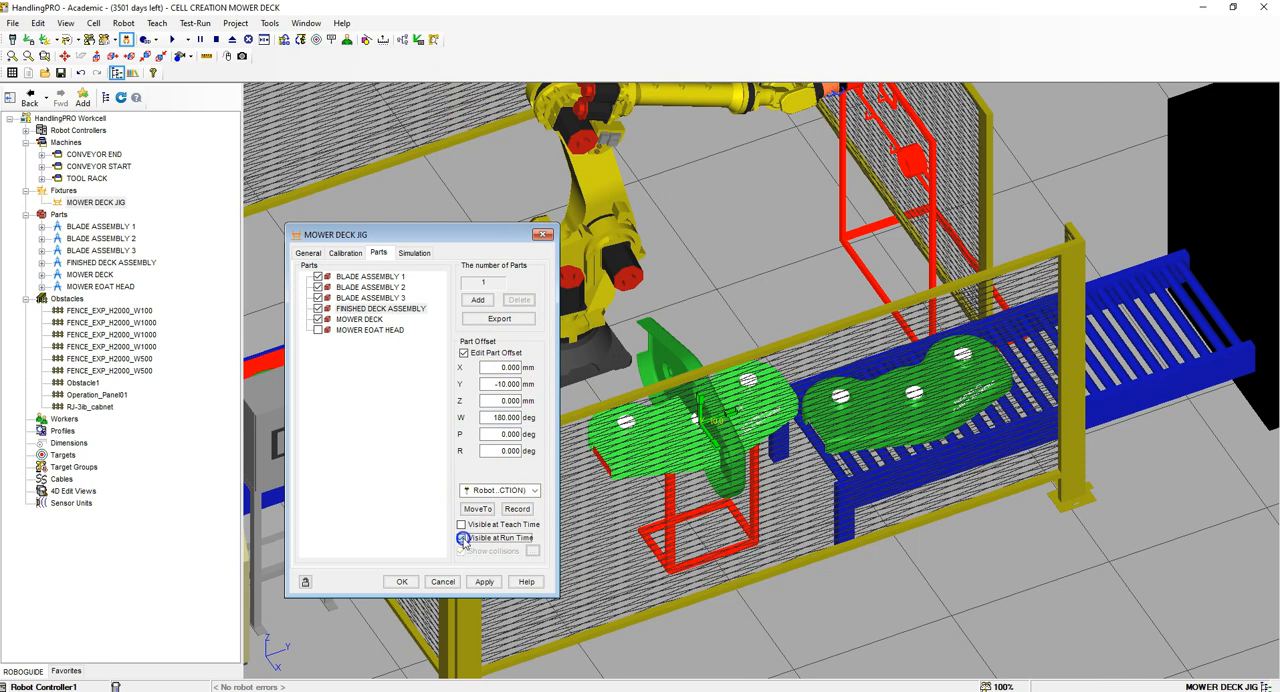
pyautogui.click(483, 581)
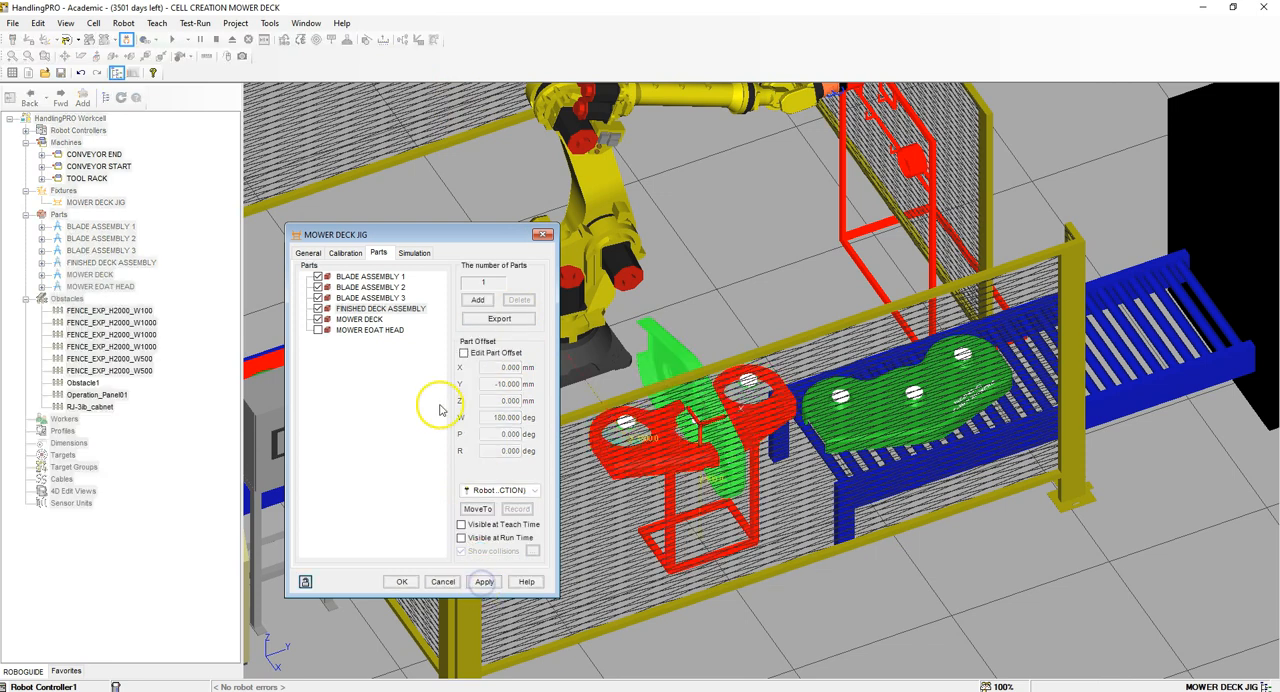
# Step: Set the part offset of MOWER DECK on the jig to X 0, Y -10 mm with W, P and R at 0 degrees, and apply it
pyautogui.click(359, 319)
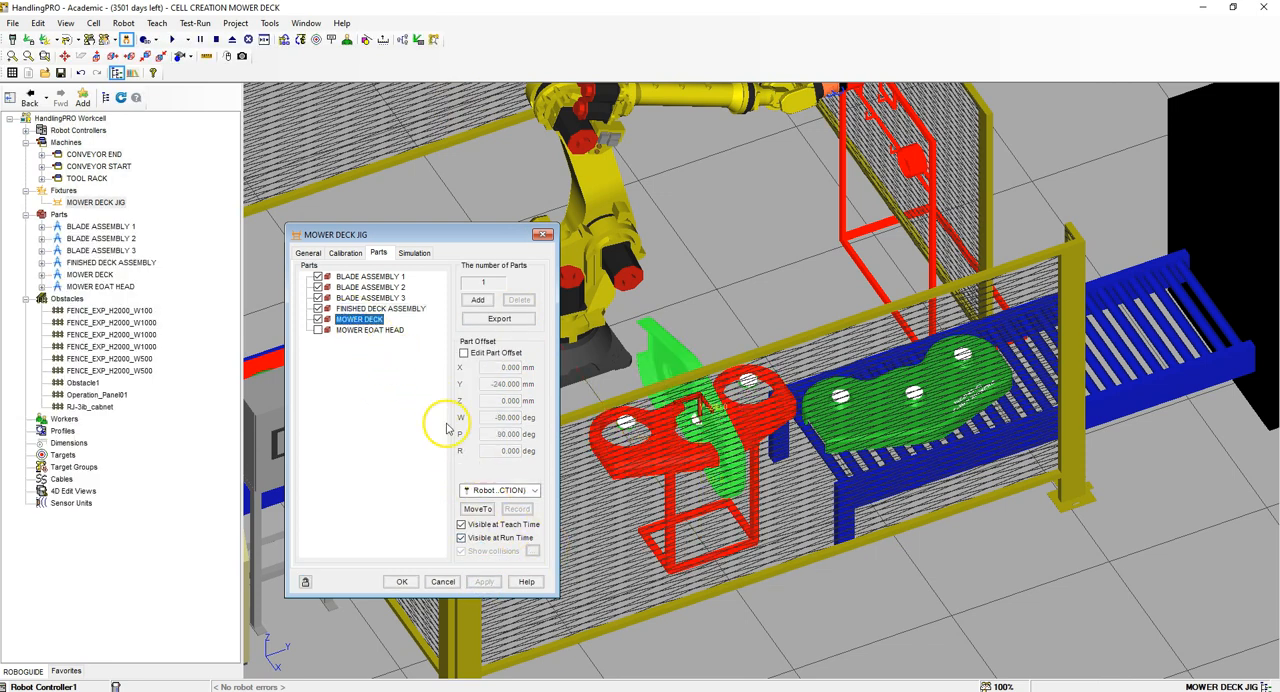
pyautogui.click(463, 353)
pyautogui.doubleClick(500, 367)
pyautogui.write('0')
pyautogui.press('Tab')
pyautogui.write('-1')
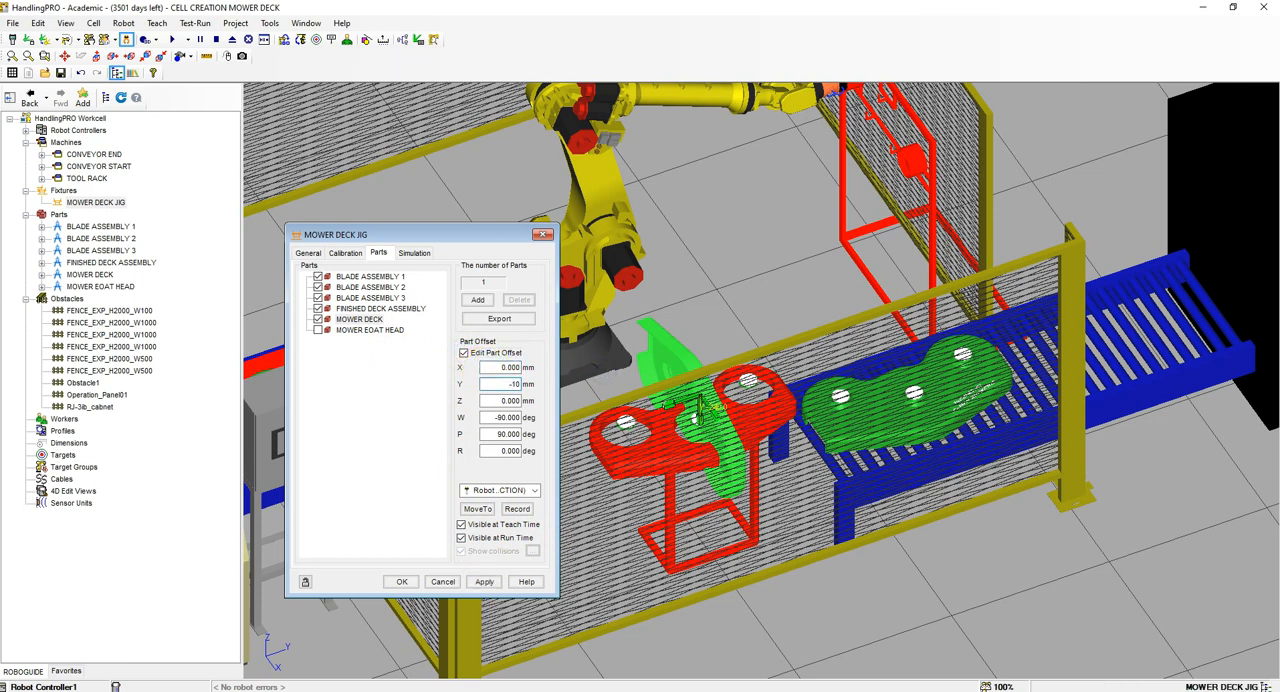
pyautogui.press('Tab')
pyautogui.press('Tab')
pyautogui.write('0')
pyautogui.press('Tab')
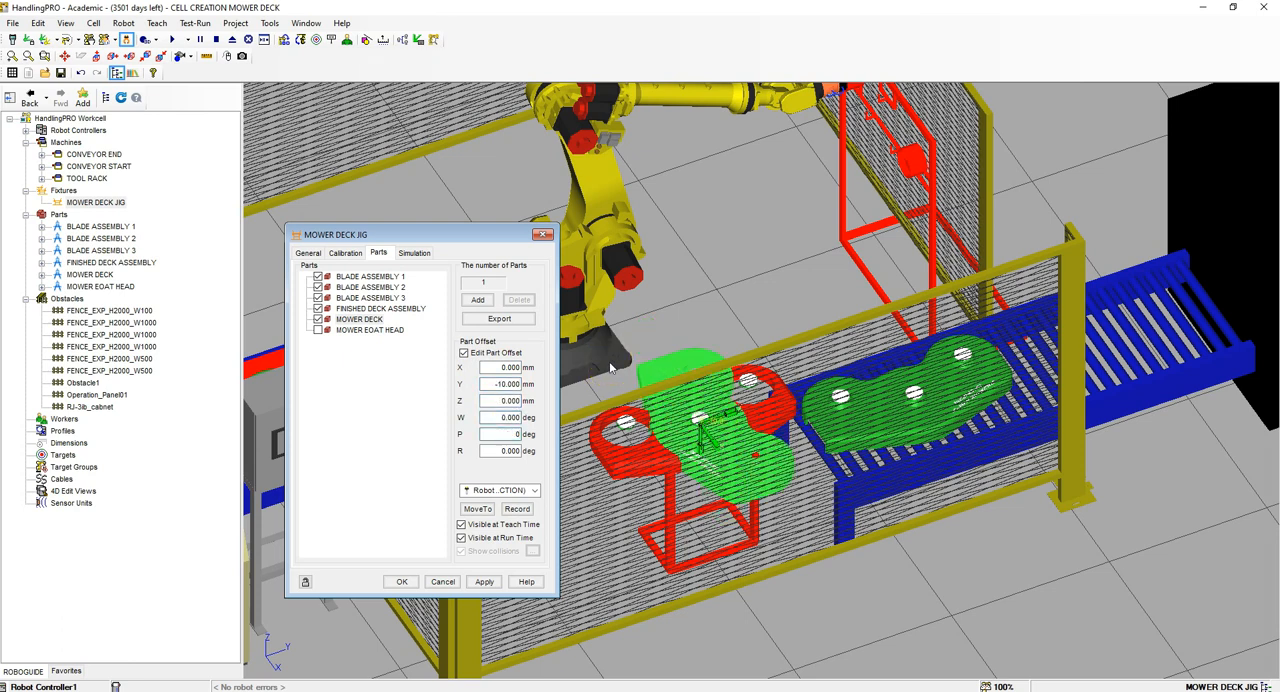
pyautogui.write('0')
pyautogui.press('Tab')
pyautogui.scroll(5, 692, 444)
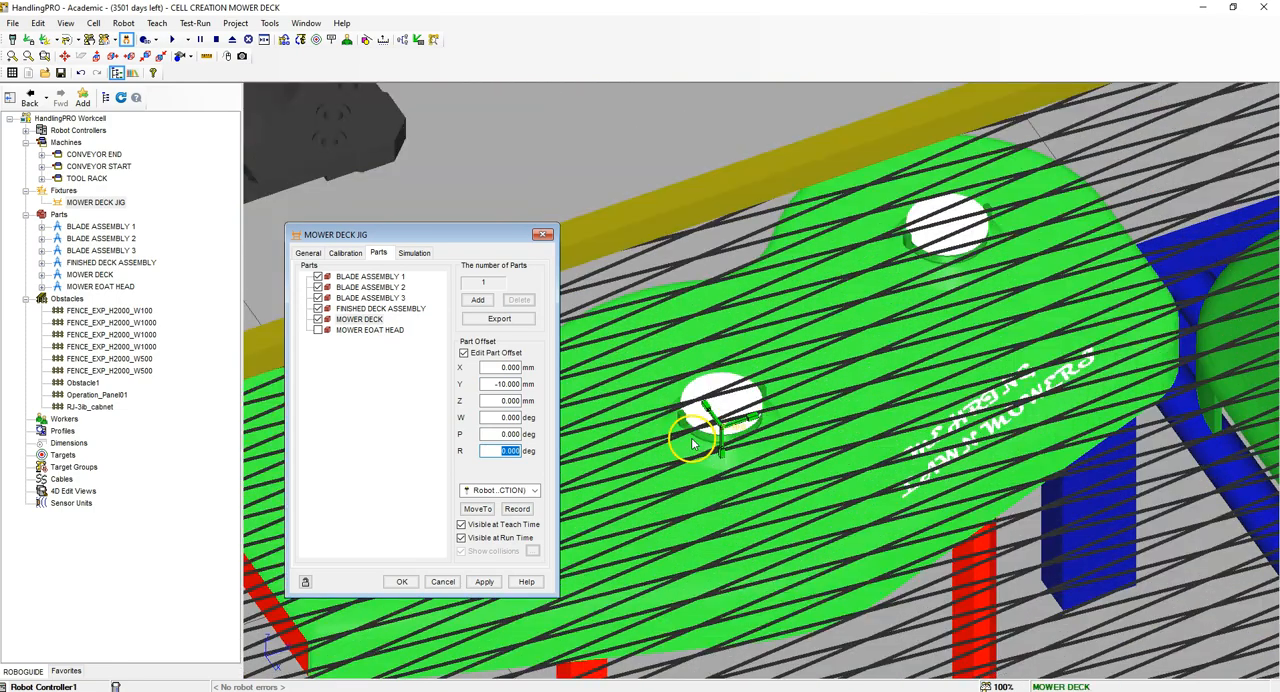
pyautogui.scroll(-5, 950, 361)
pyautogui.moveTo(885, 377); pyautogui.dragTo(923, 486, button='right')
pyautogui.click(482, 581)
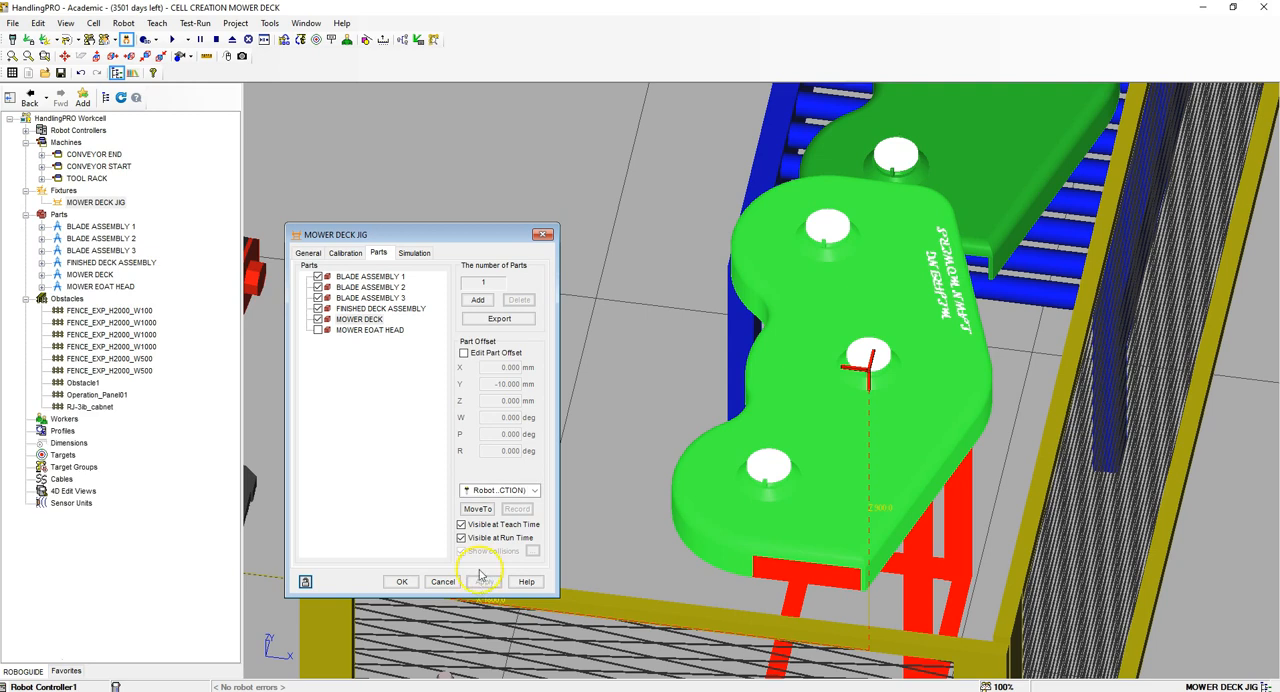
# Step: Hide BLADE ASSEMBLY 1, BLADE ASSEMBLY 2 and BLADE ASSEMBLY 3 on the jig at run time, applying the change for each part
pyautogui.click(392, 276)
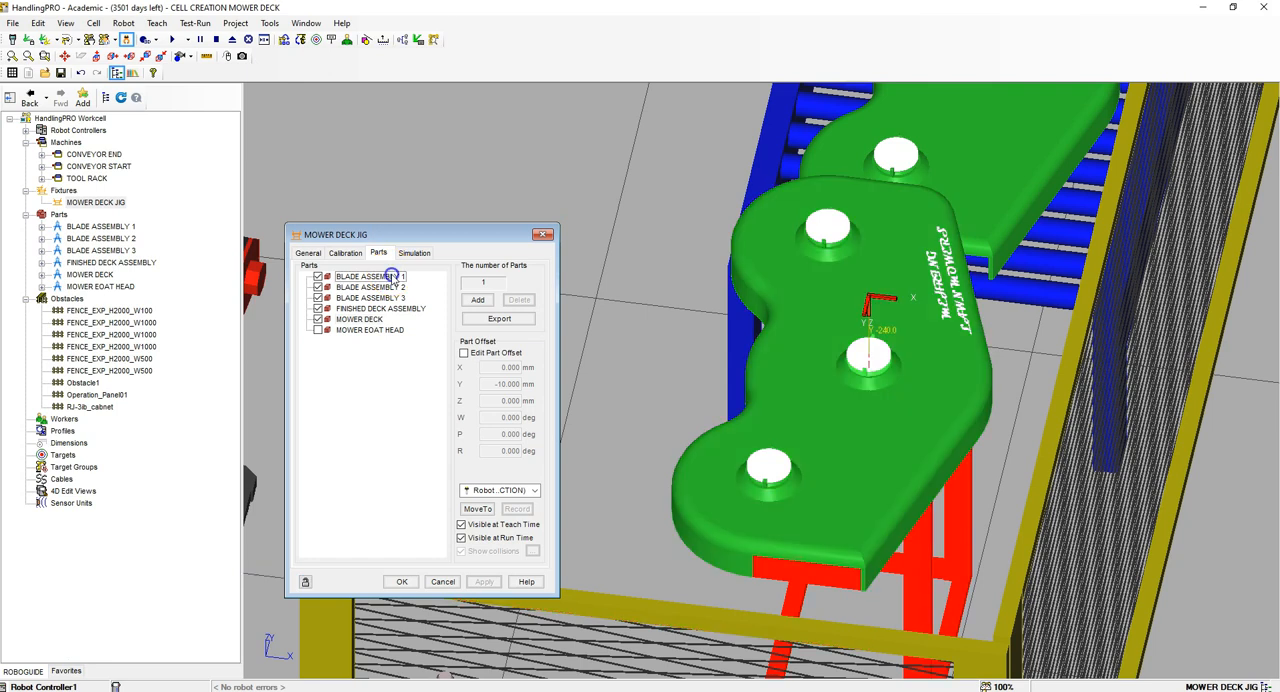
pyautogui.click(462, 538)
pyautogui.click(484, 582)
pyautogui.click(375, 287)
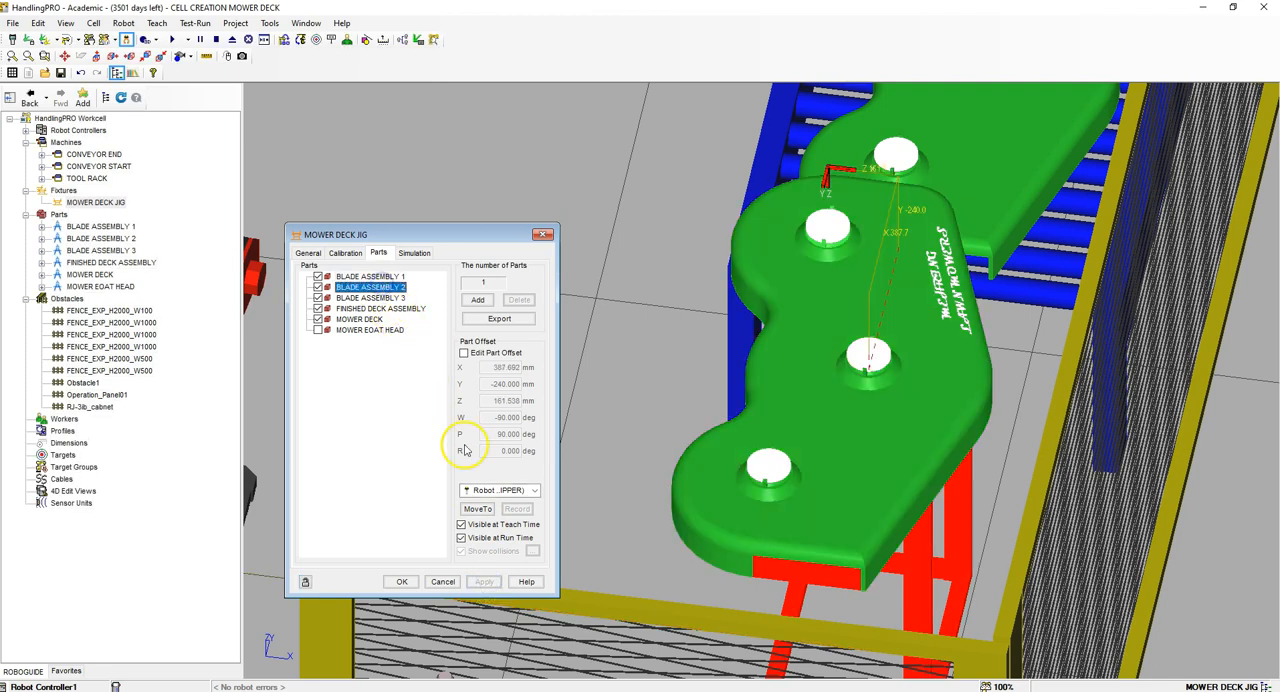
pyautogui.click(462, 538)
pyautogui.click(484, 582)
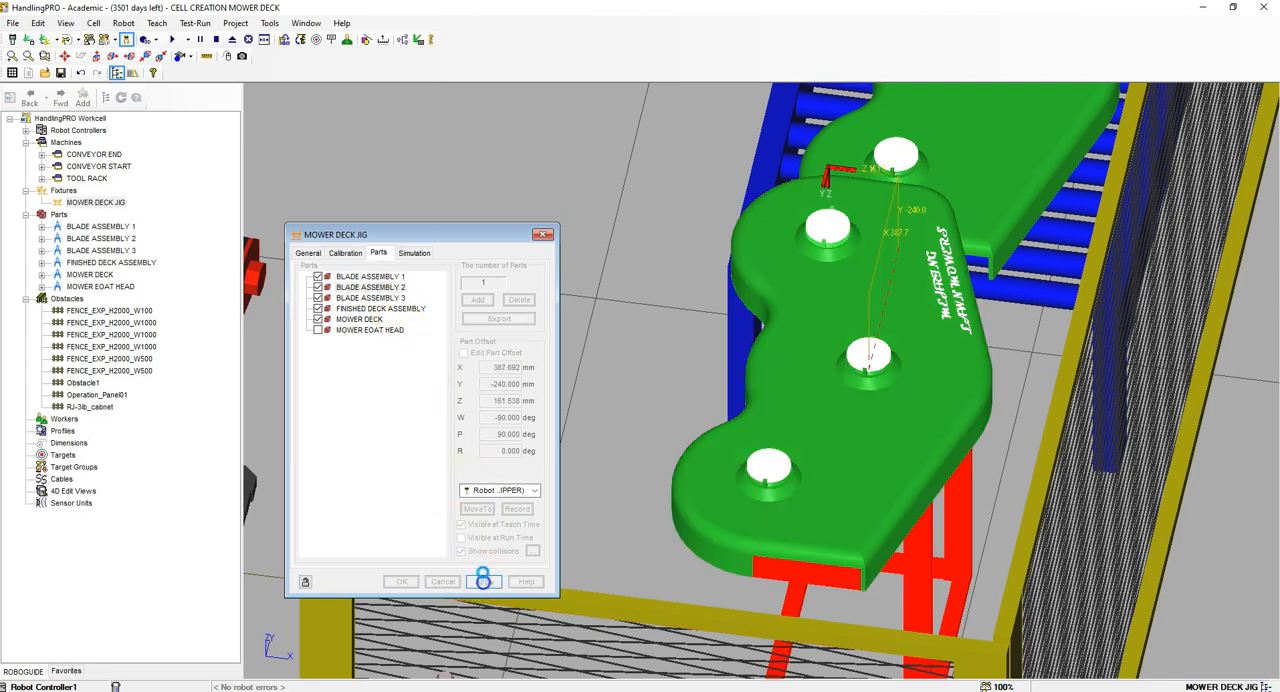
pyautogui.click(388, 298)
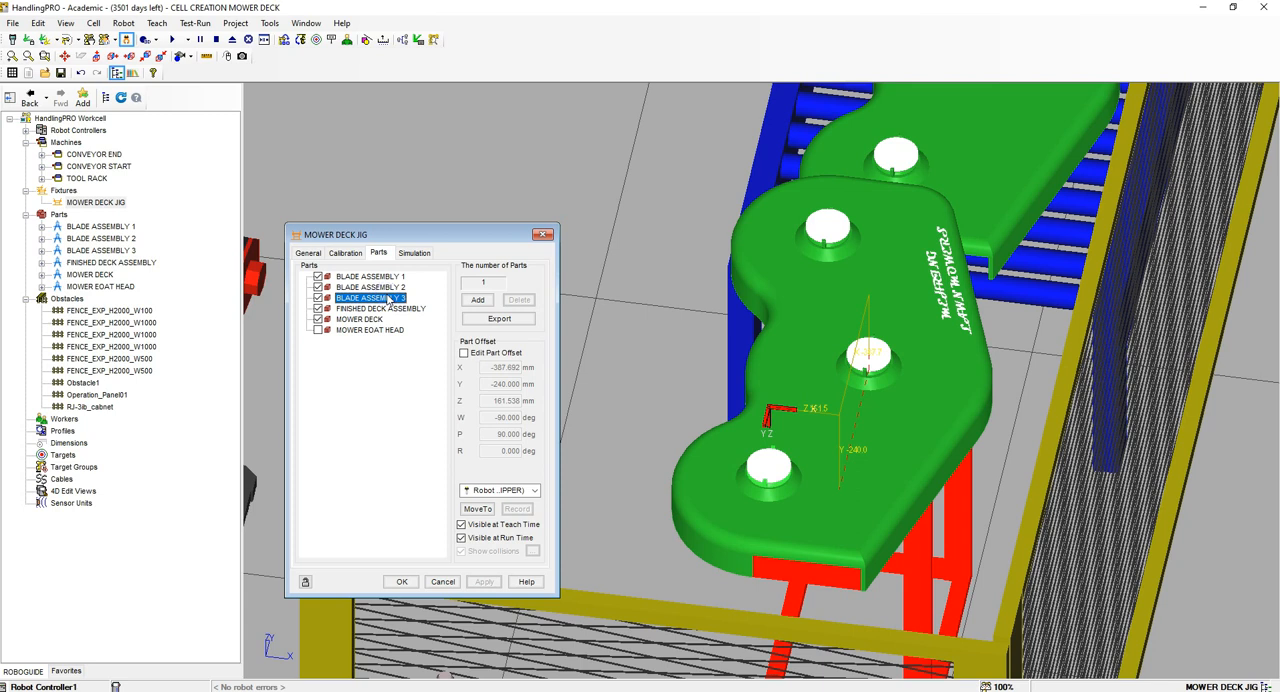
pyautogui.click(462, 538)
pyautogui.click(484, 582)
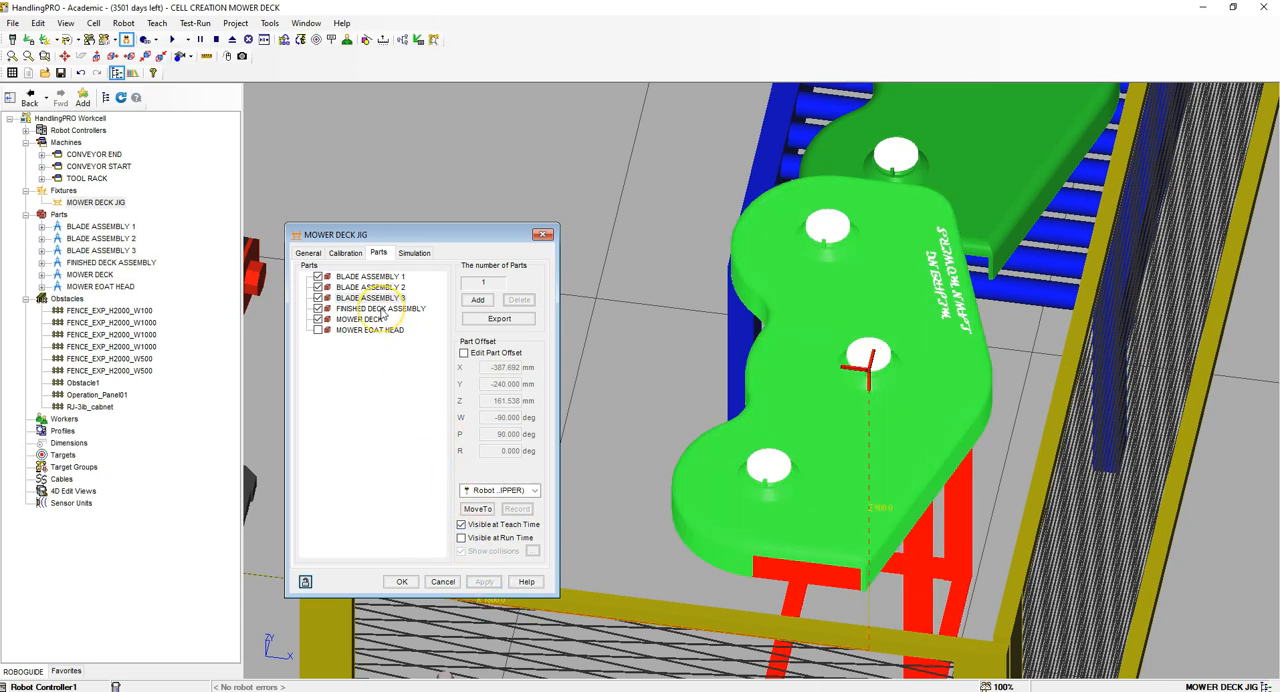
# Step: Check the visibility options of FINISHED DECK ASSEMBLY, and hide MOWER DECK on the jig at run time
pyautogui.click(382, 309)
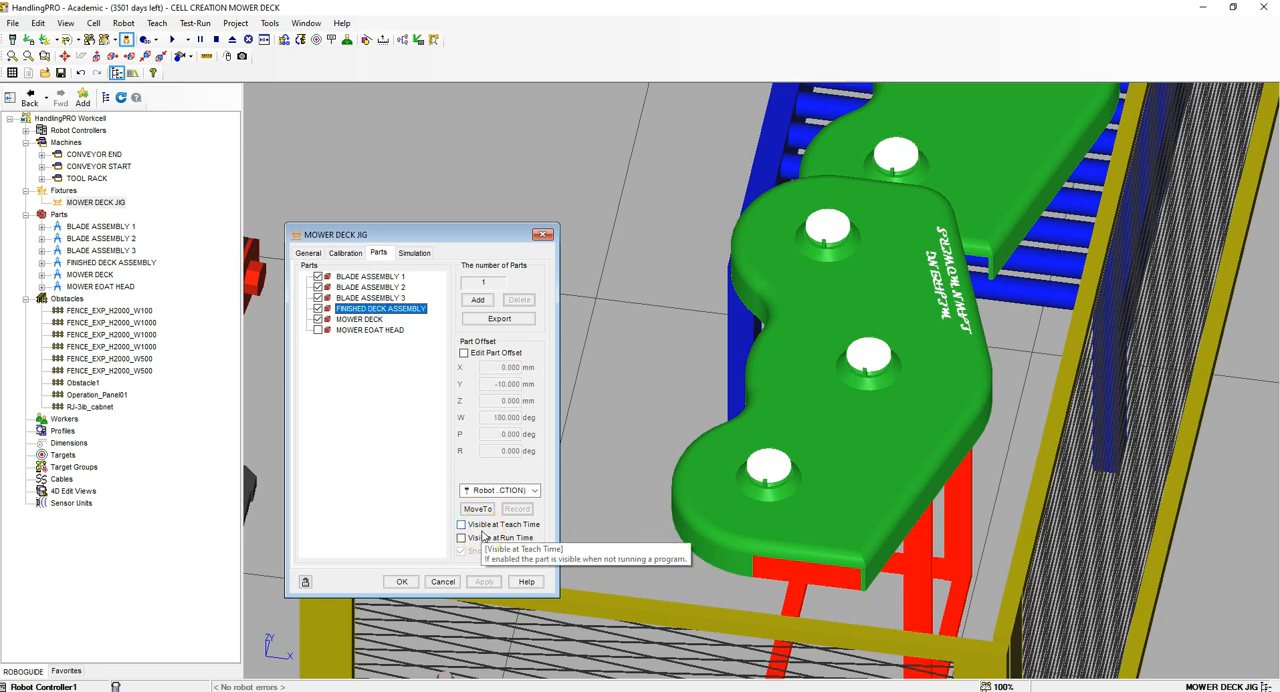
pyautogui.click(372, 319)
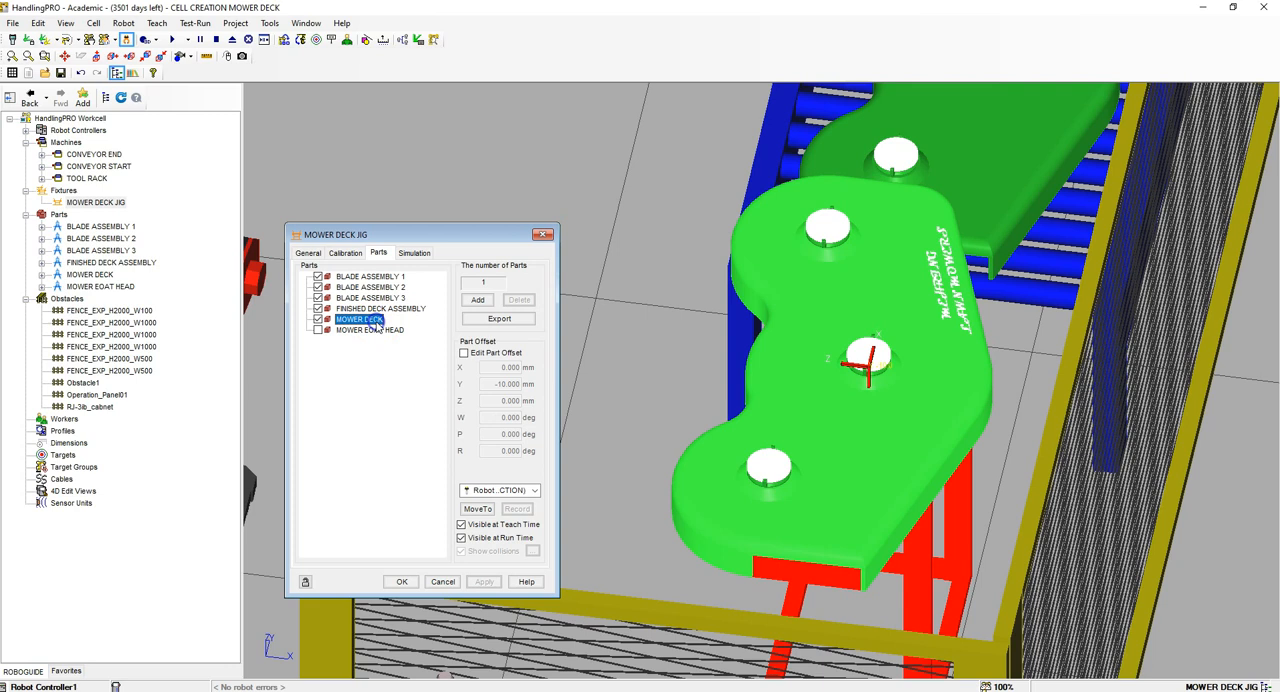
pyautogui.click(462, 538)
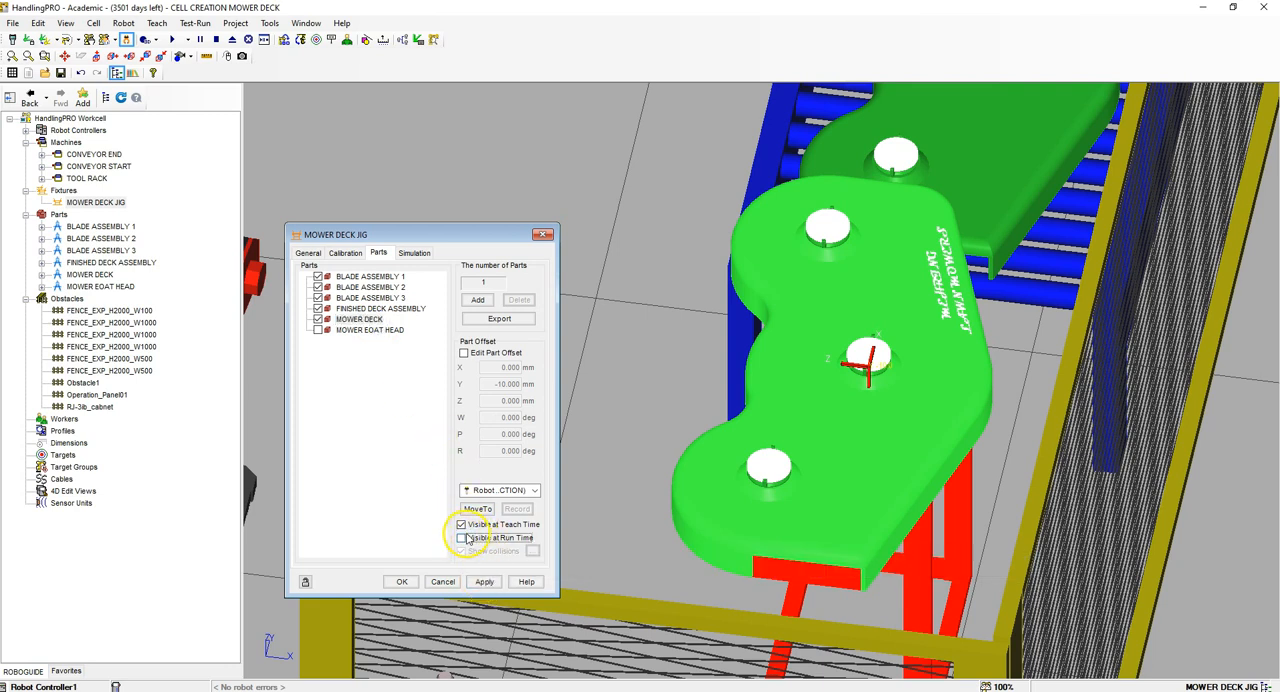
pyautogui.click(482, 582)
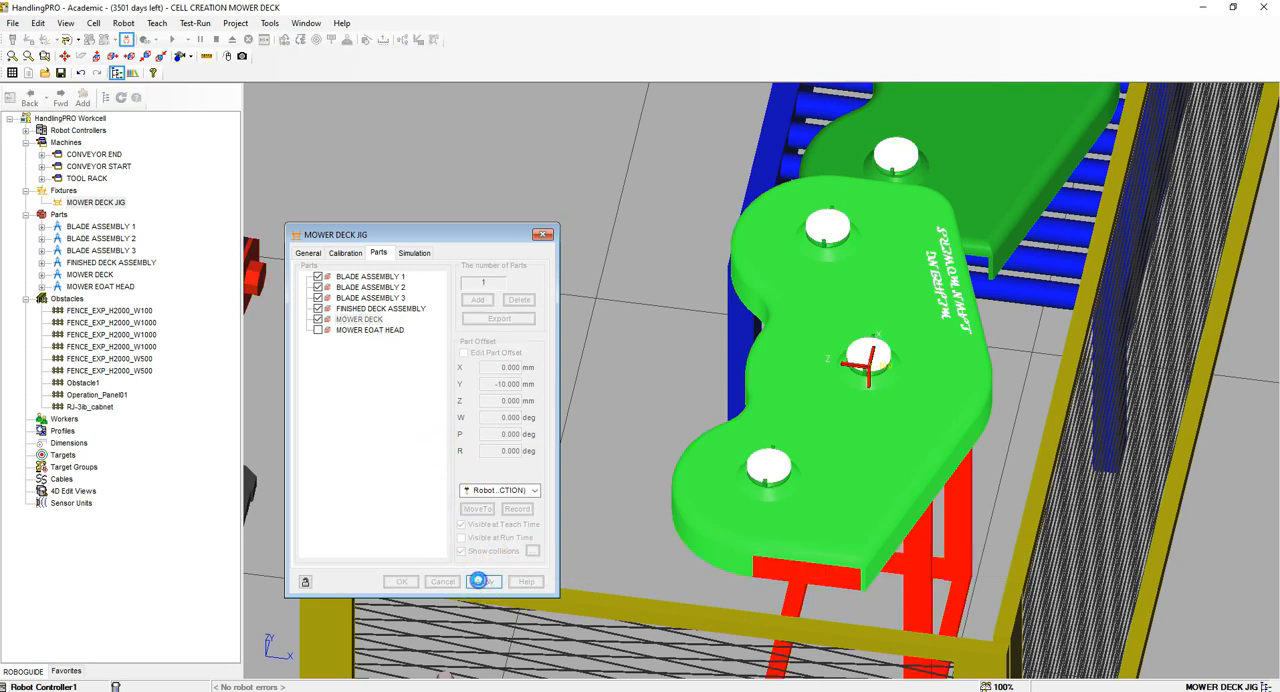
# Step: In the jig's part simulation, disallow picking of BLADE ASSEMBLY 1 and set its destroy delay to 32.42 sec
pyautogui.click(411, 254)
pyautogui.click(362, 294)
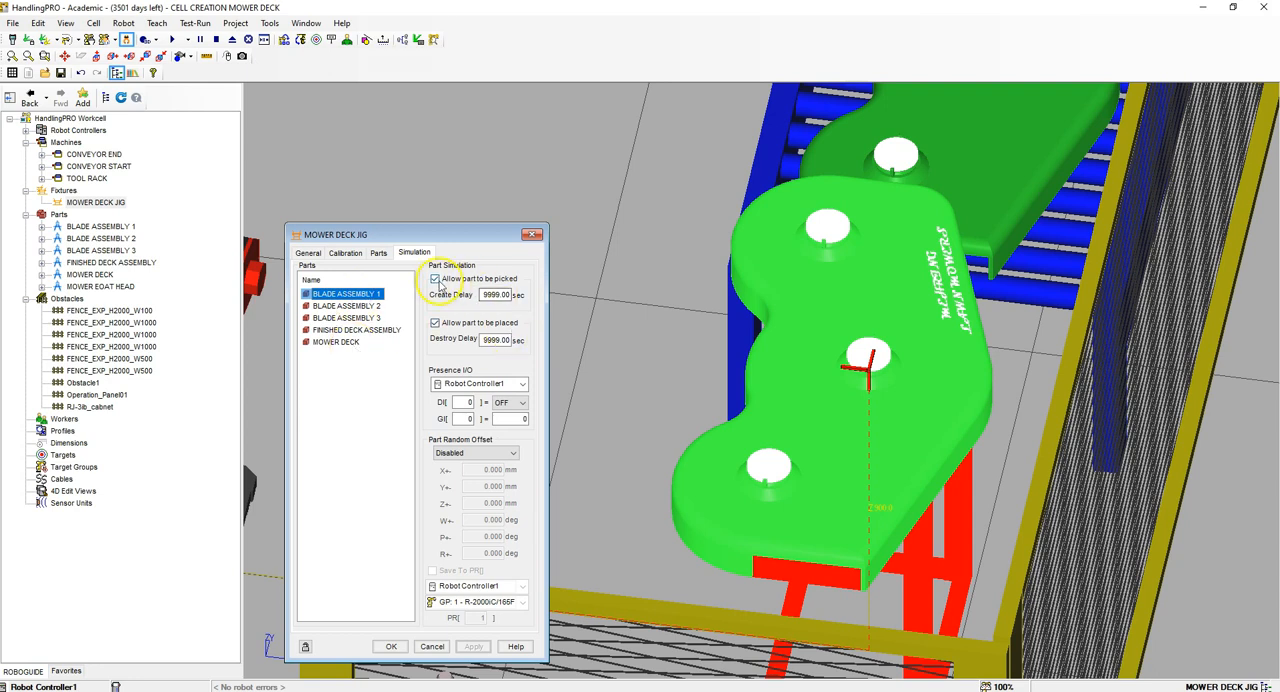
pyautogui.click(480, 280)
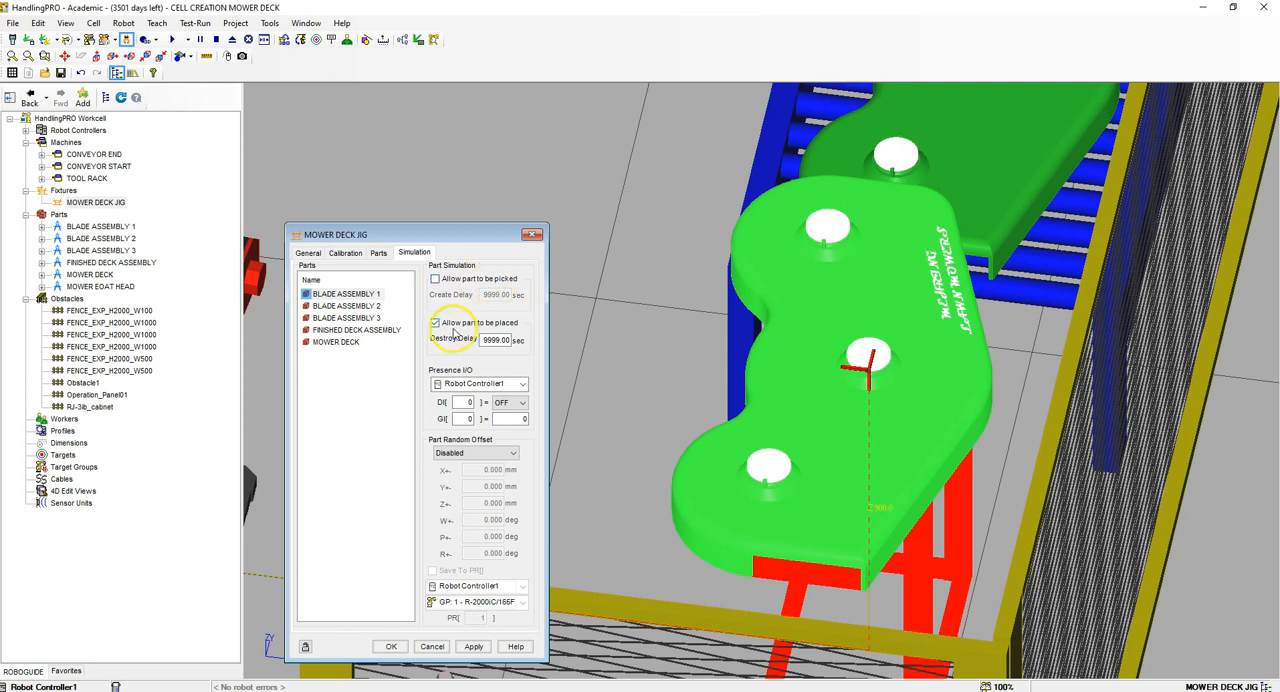
pyautogui.click(483, 340)
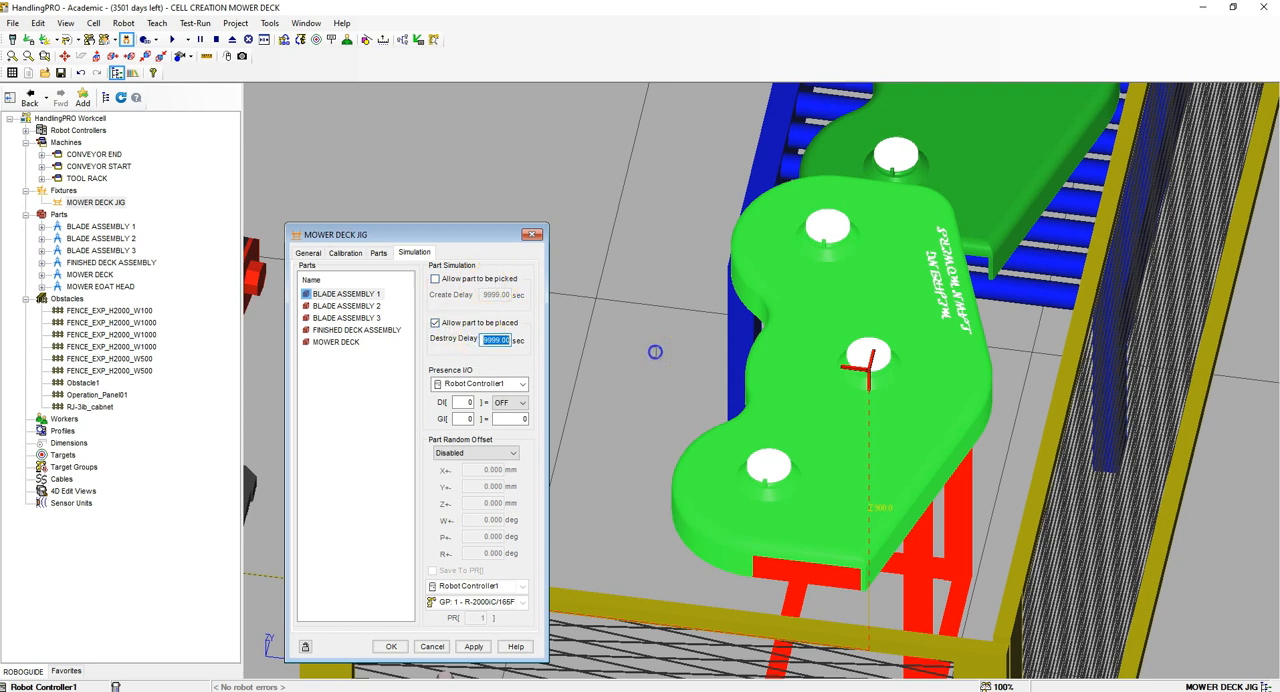
pyautogui.write('32.42')
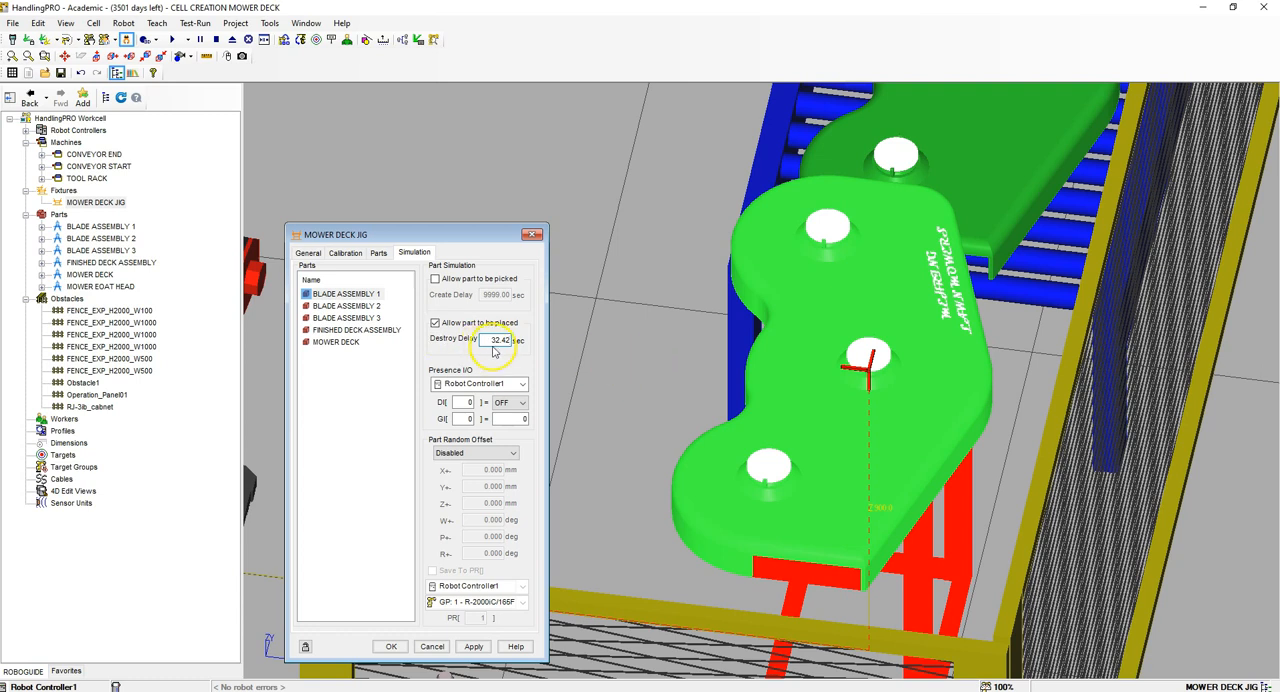
pyautogui.click(473, 646)
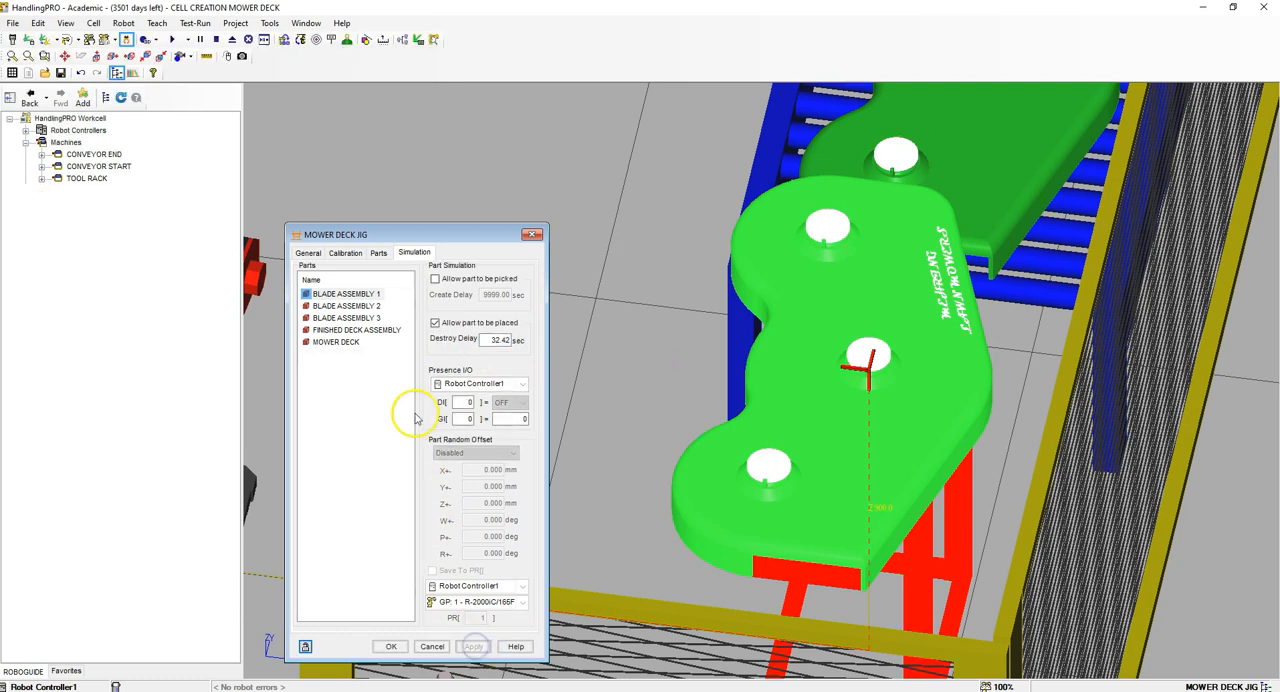
# Step: Disallow picking of BLADE ASSEMBLY 2 on the jig, set its destroy delay to 23.3 sec, and apply the settings
pyautogui.click(340, 305)
pyautogui.click(436, 278)
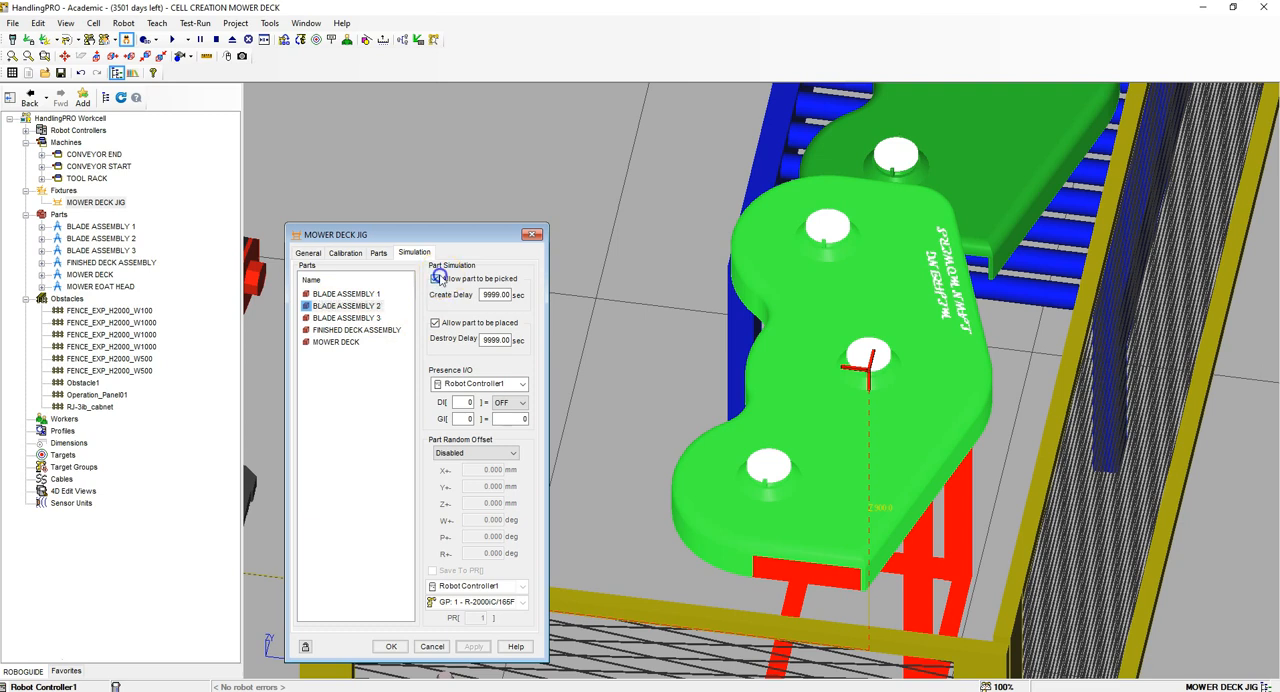
pyautogui.doubleClick(481, 340)
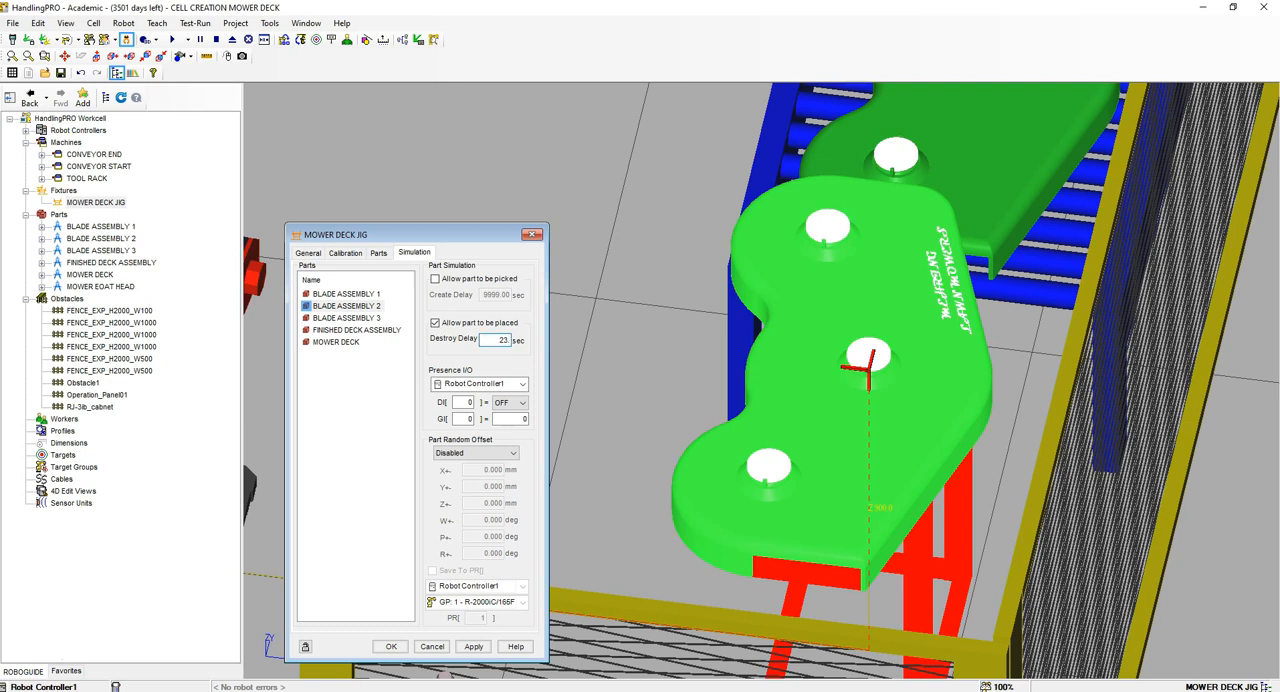
pyautogui.write('23.3')
pyautogui.click(473, 646)
# Step: Disallow picking of BLADE ASSEMBLY 3 on the jig, set its destroy delay to 14.02 sec, and apply the settings
pyautogui.click(347, 317)
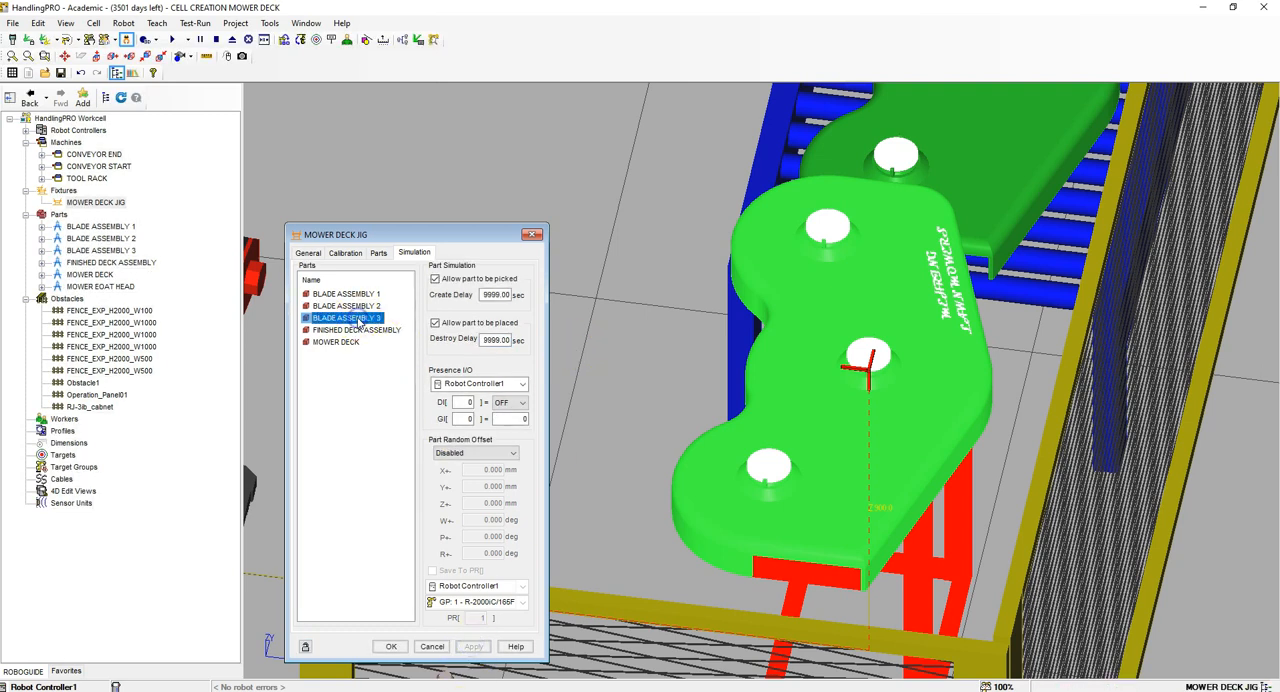
pyautogui.click(435, 278)
pyautogui.doubleClick(482, 338)
pyautogui.write('14.02')
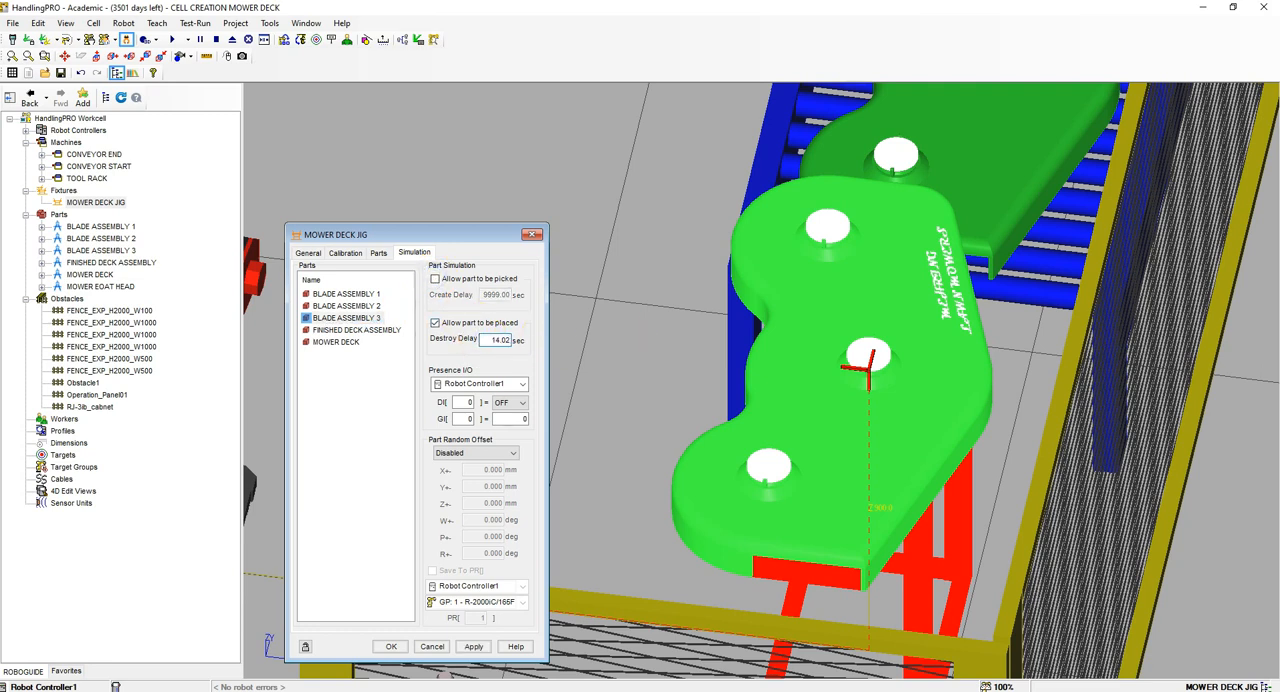
pyautogui.click(473, 646)
# Step: Disallow placing of FINISHED DECK ASSEMBLY on the jig, set its create delay to 129 sec, and apply the settings
pyautogui.click(346, 330)
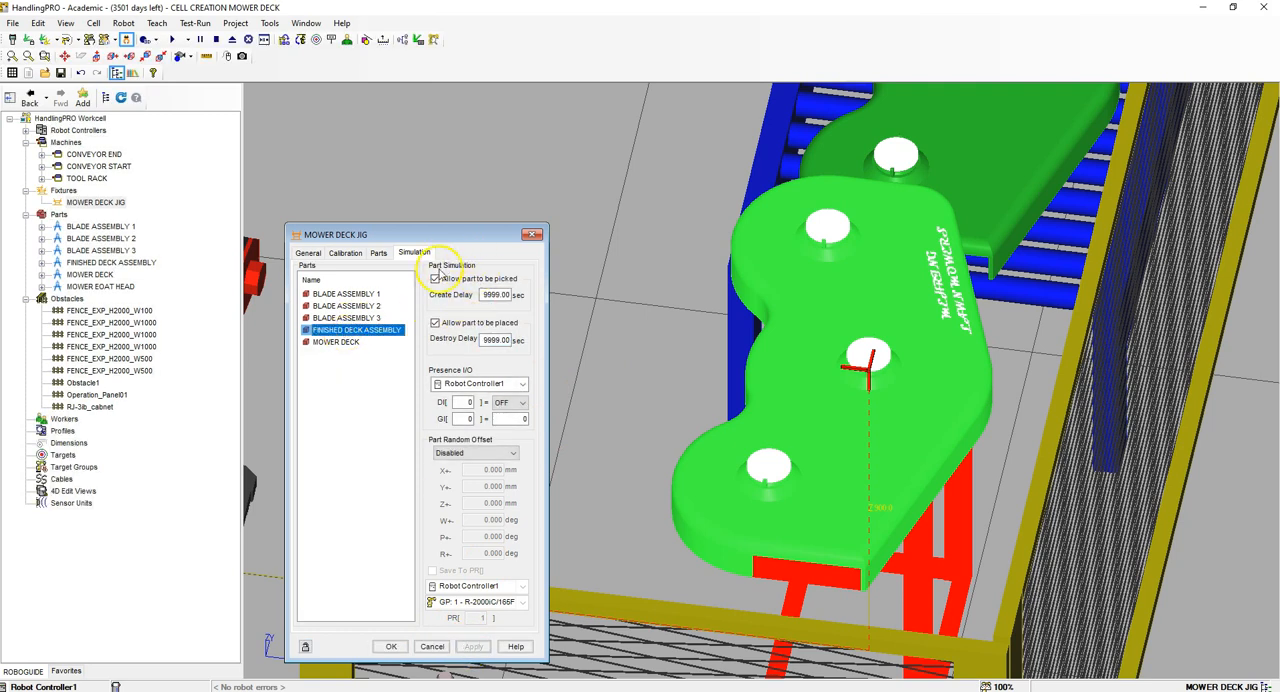
pyautogui.click(435, 323)
pyautogui.doubleClick(495, 295)
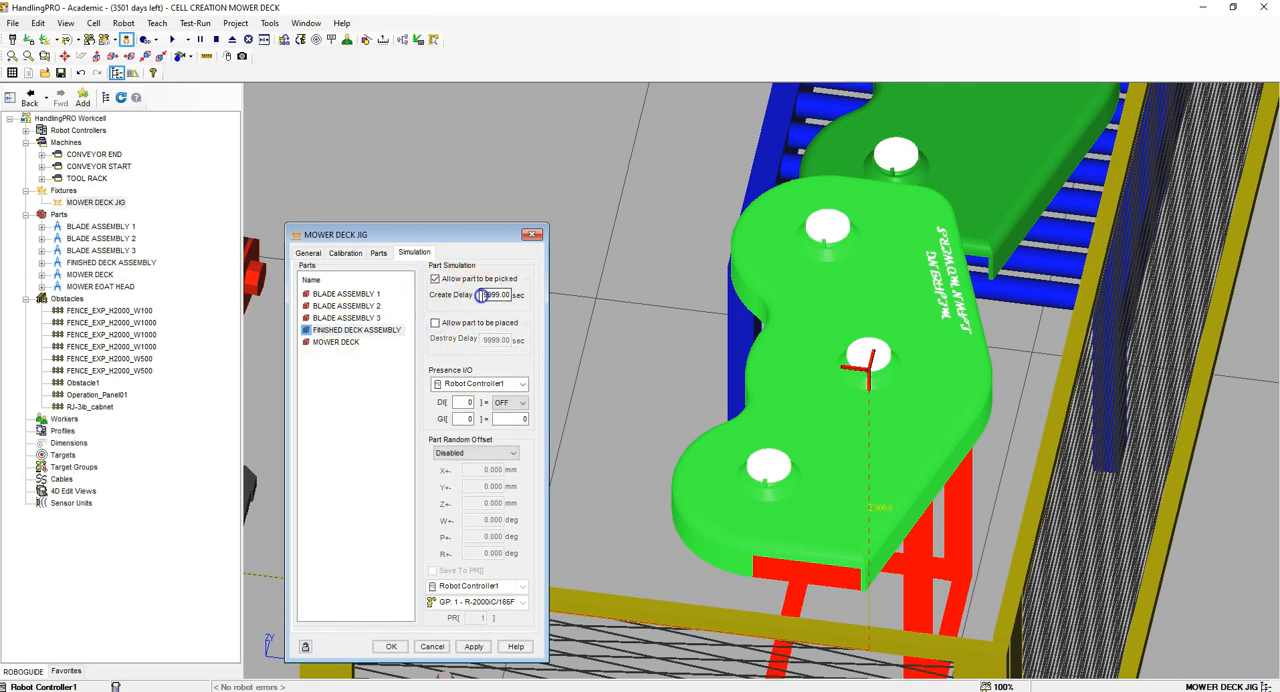
pyautogui.write('129')
pyautogui.click(473, 646)
# Step: Disallow picking of MOWER DECK, set its destroy delay to 97.13 sec, and accept the jig properties
pyautogui.click(336, 342)
pyautogui.click(435, 278)
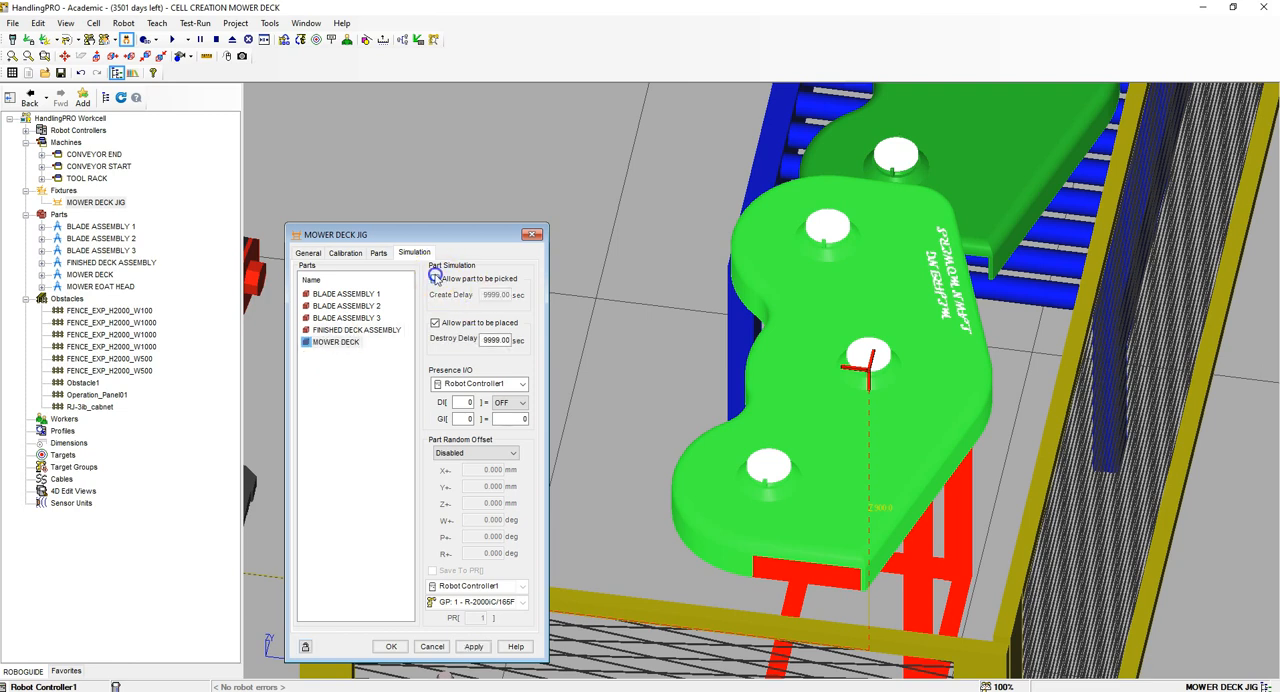
pyautogui.click(484, 340)
pyautogui.click(475, 645)
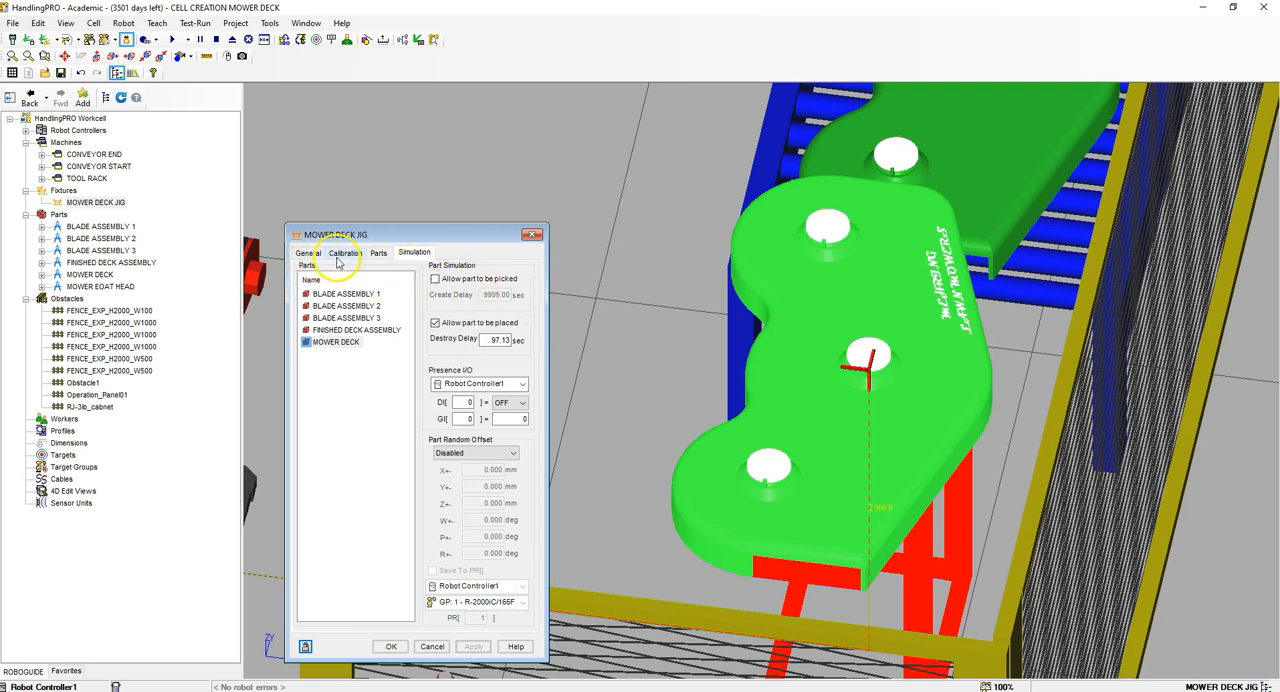
pyautogui.click(390, 646)
pyautogui.scroll(-5, 652, 385)
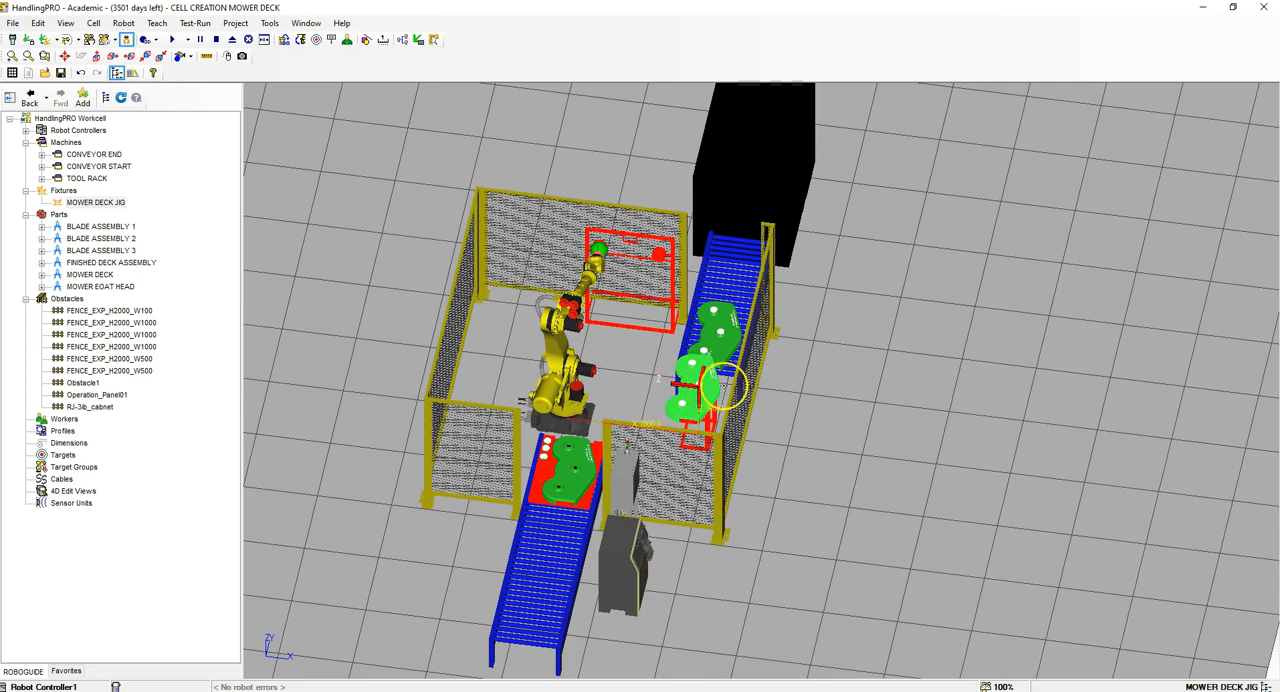
pyautogui.moveTo(649, 376); pyautogui.dragTo(636, 352, button='right')
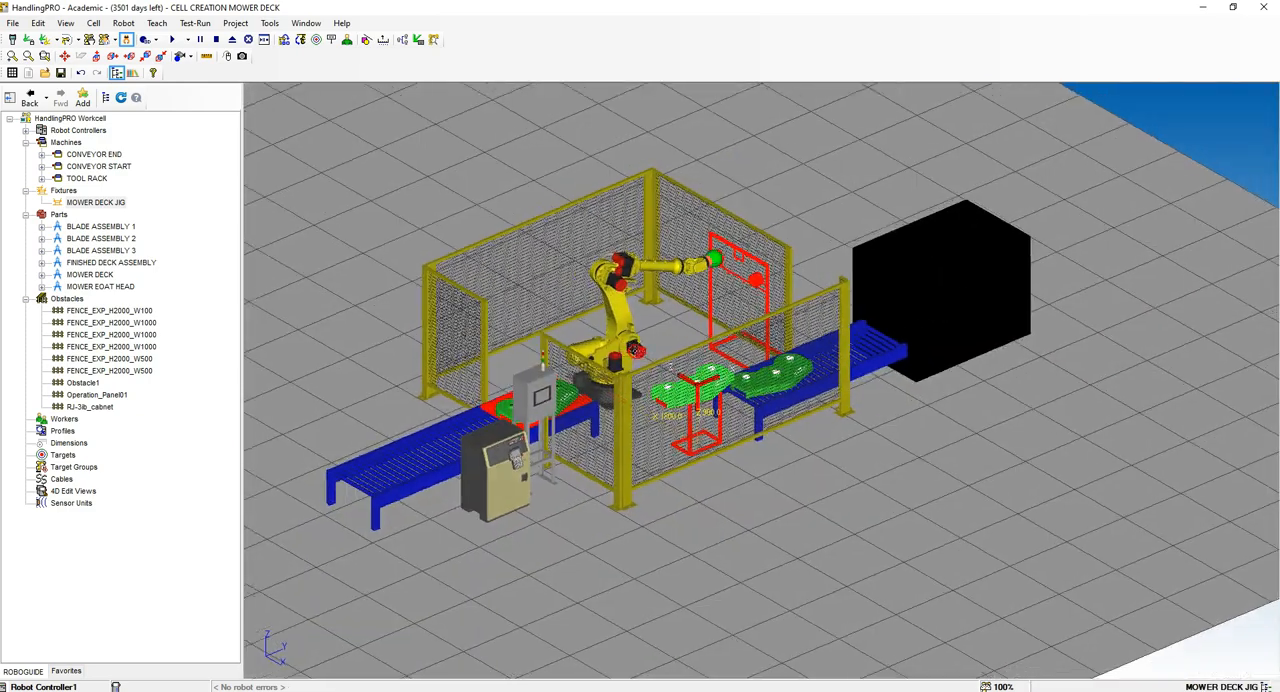
pyautogui.scroll(3, 679, 266)
pyautogui.scroll(3, 680, 262)
pyautogui.scroll(-4, 670, 275)
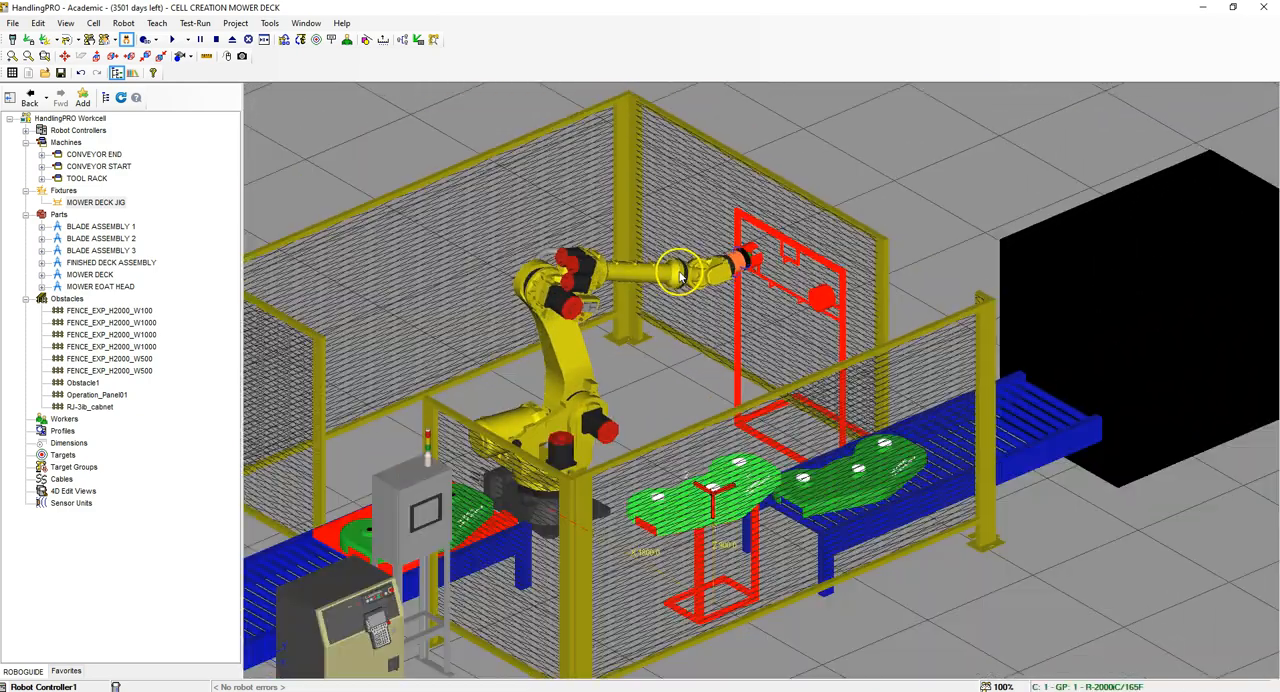